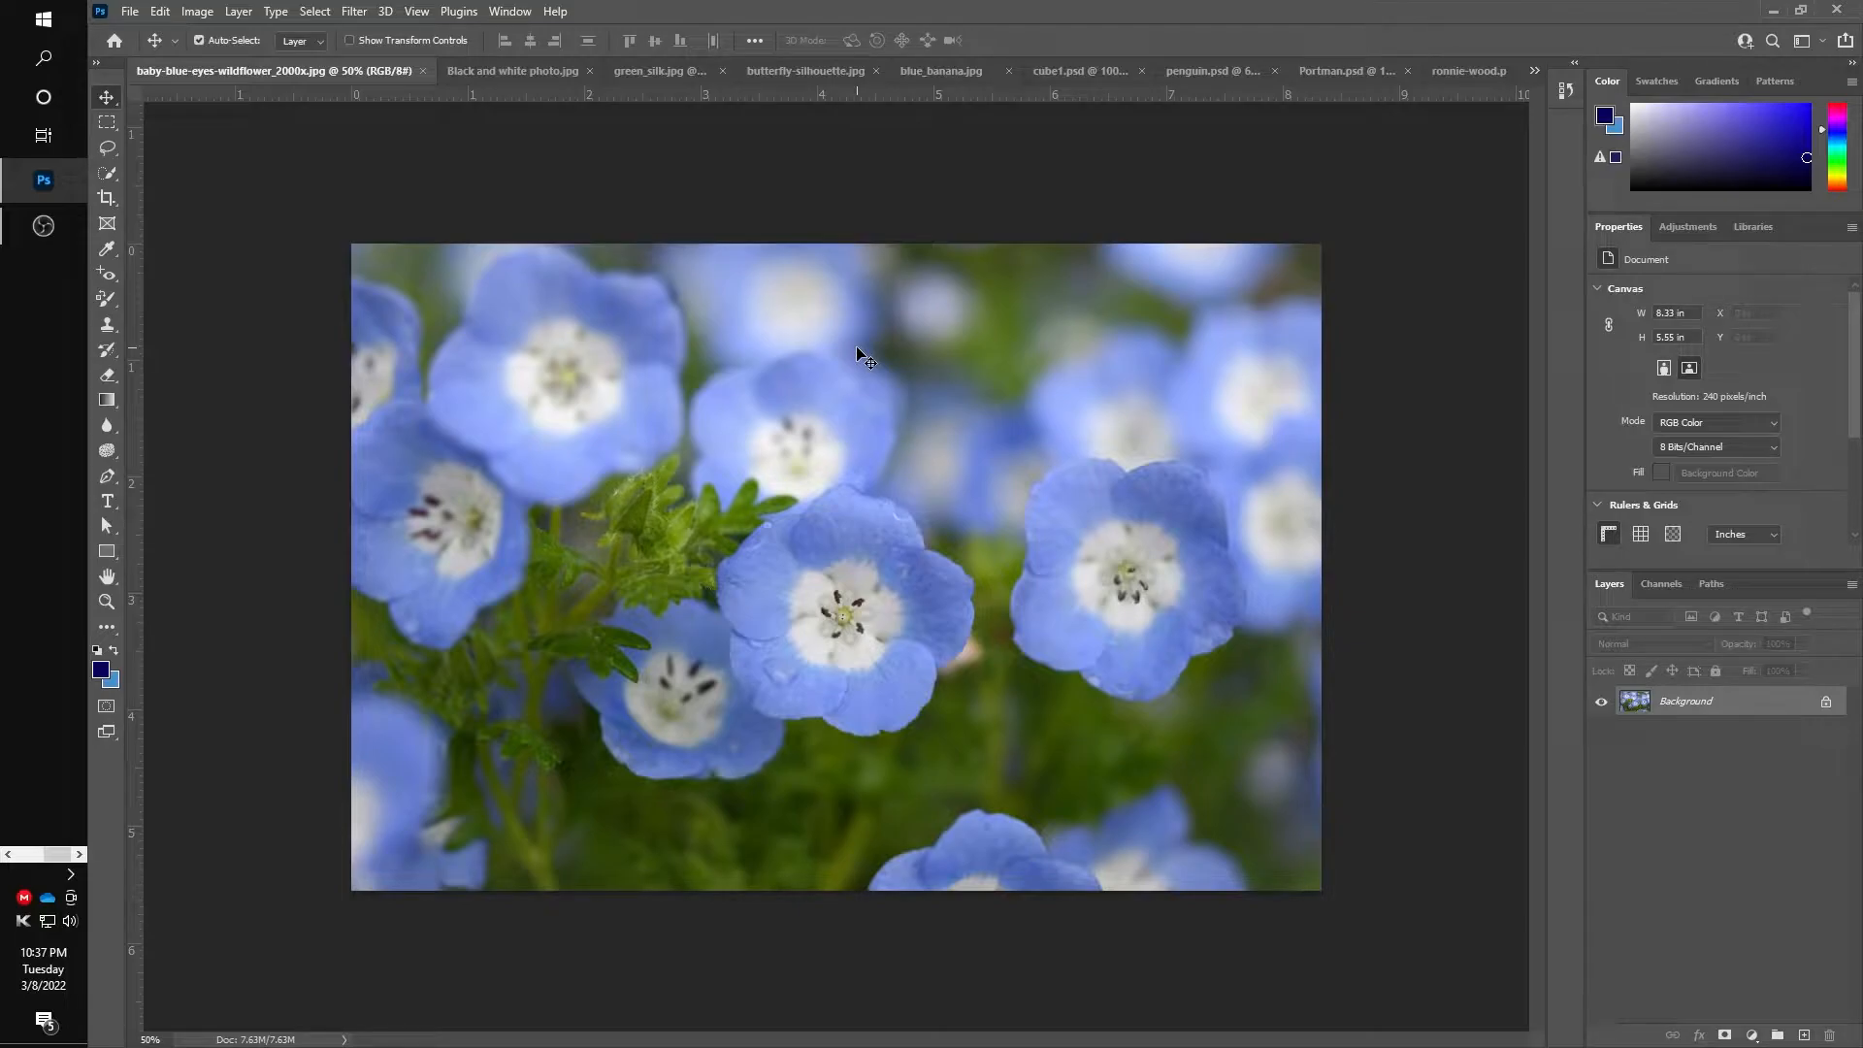
click(199, 14)
mouse_move(228, 64)
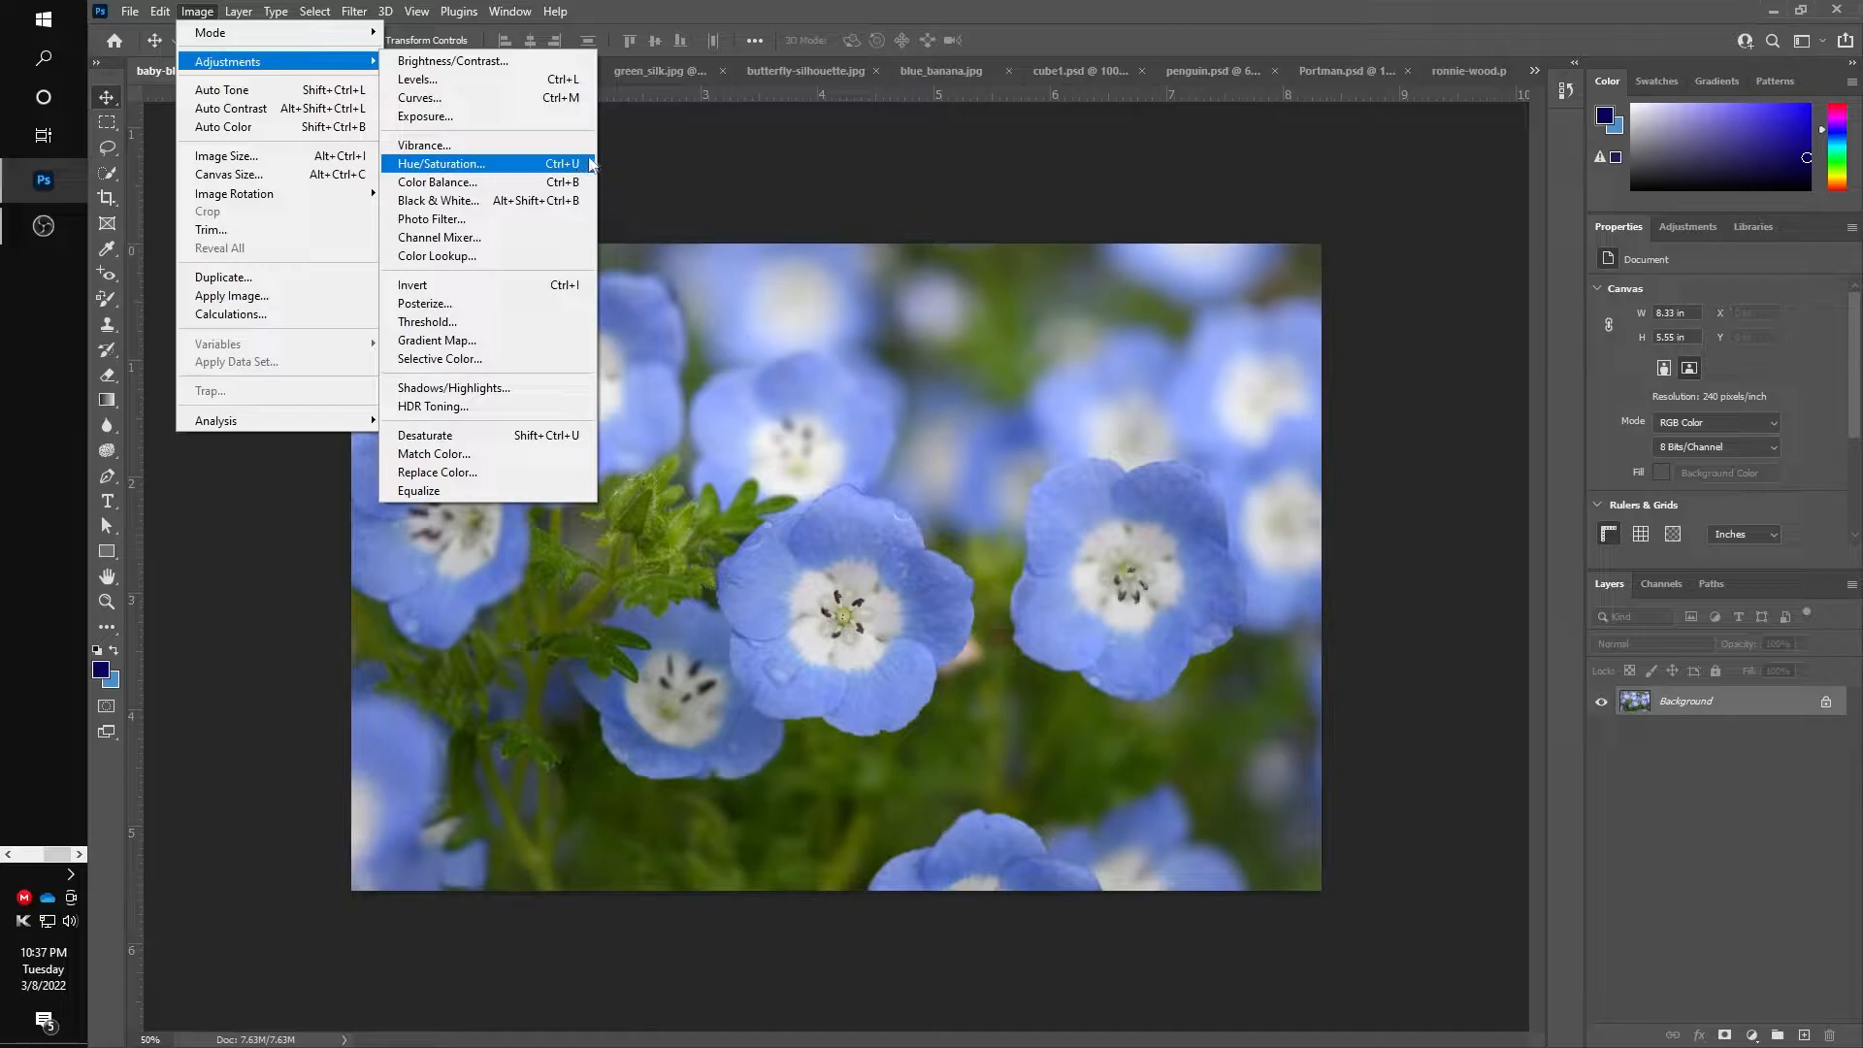
click(858, 8)
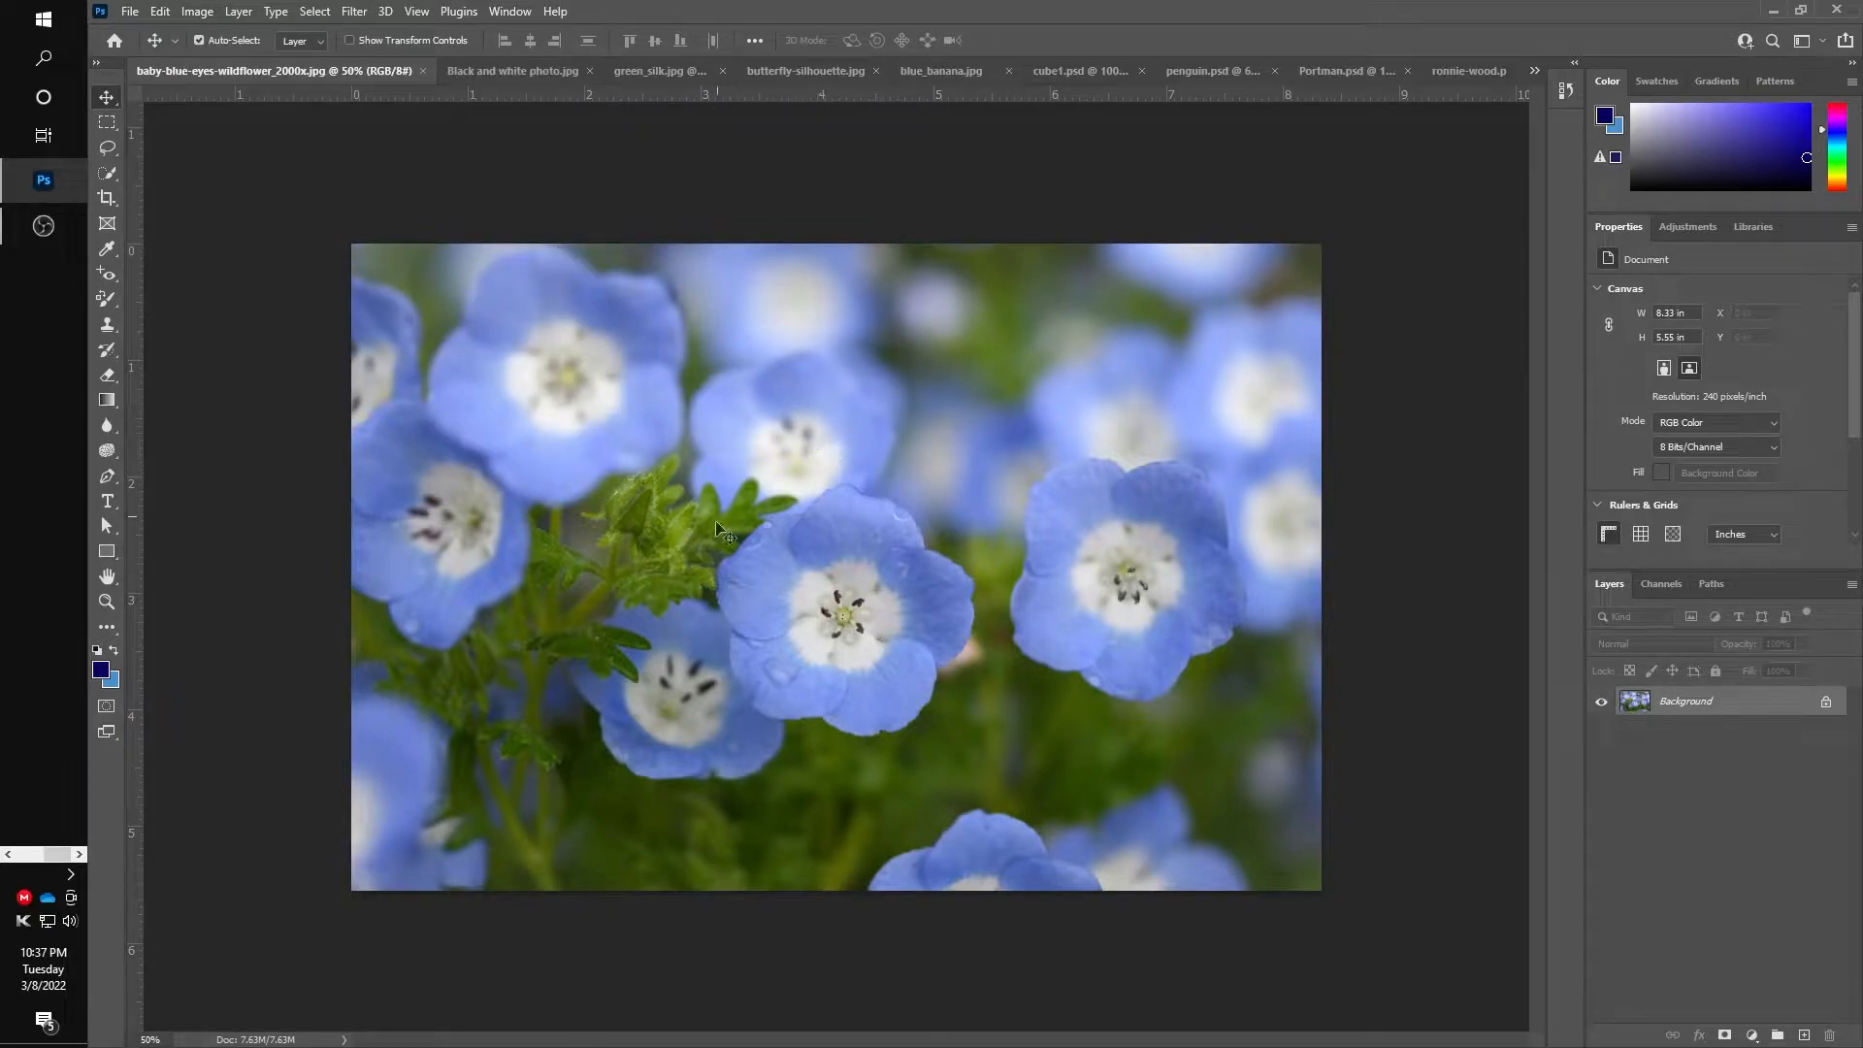
Select the central blue flower in the foreground using the Object Selection tool
click(107, 176)
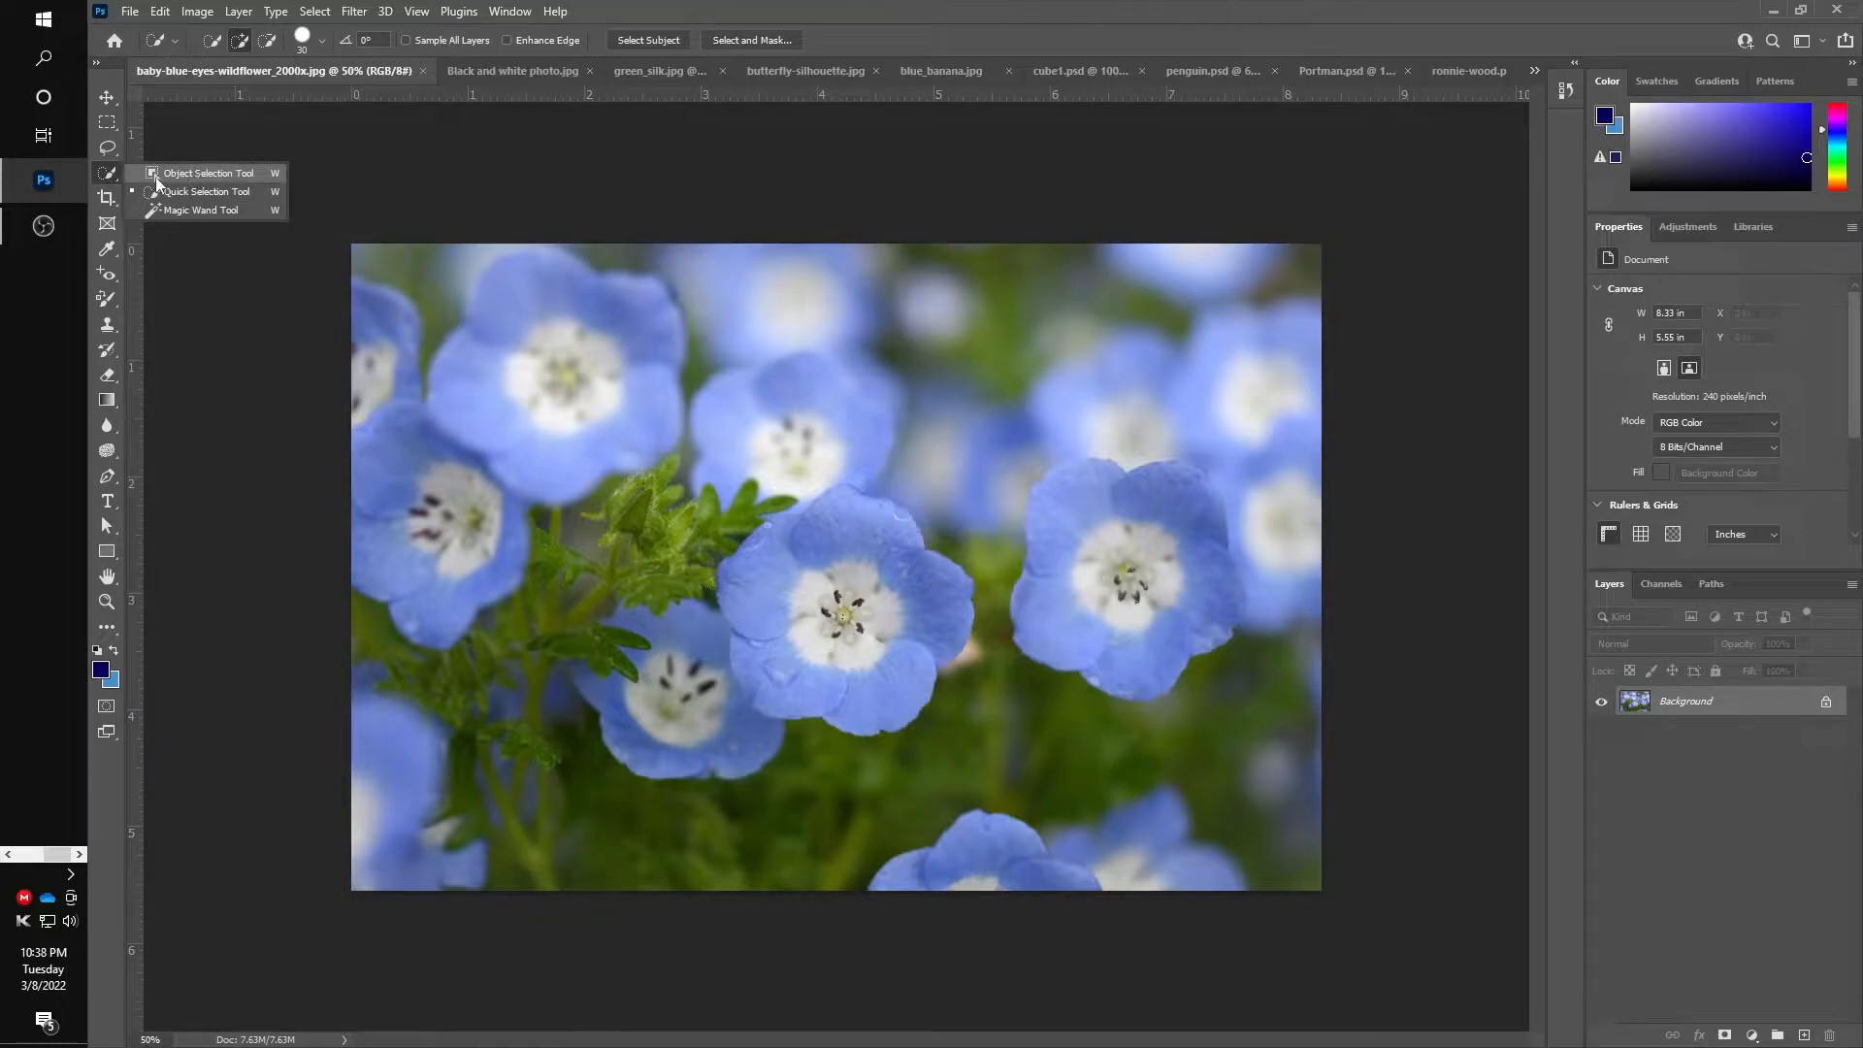
click(201, 175)
drag(683, 470, 995, 753)
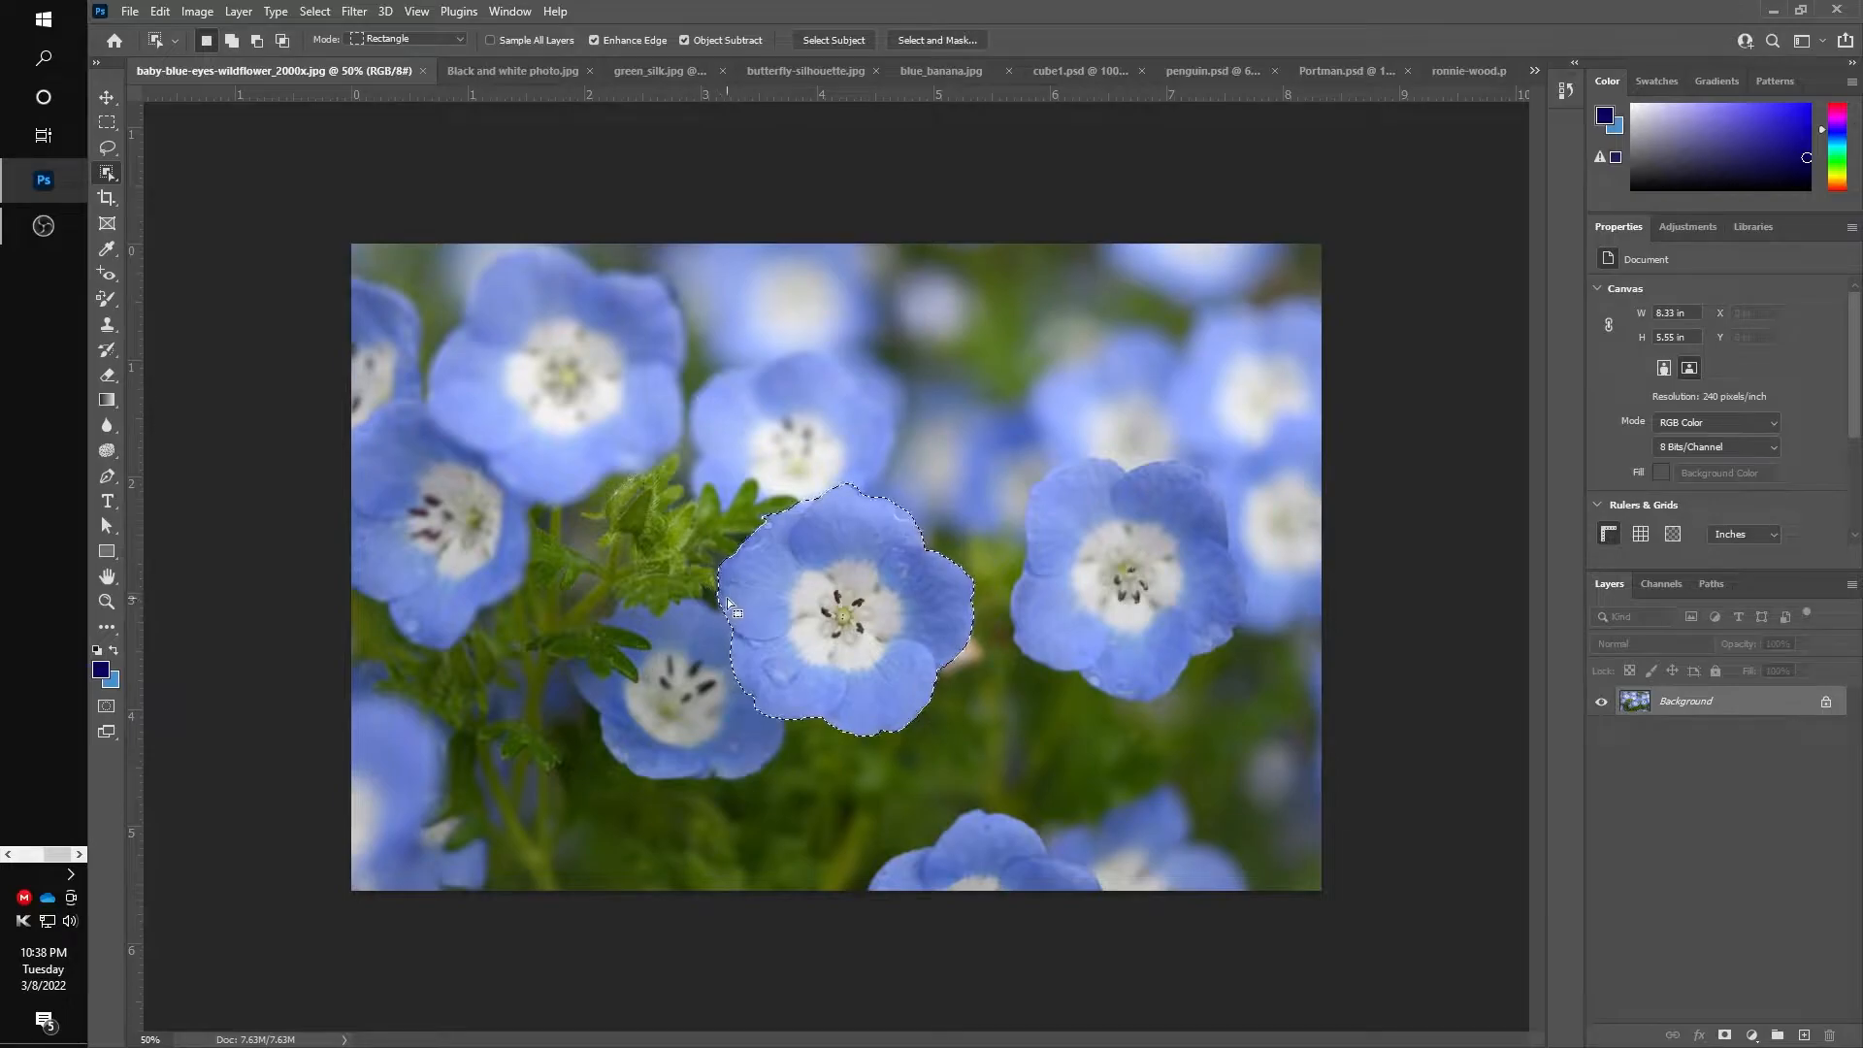
Recolor the selected flower pink with a Hue/Saturation adjustment, using hue +97 and saturation +71
click(195, 13)
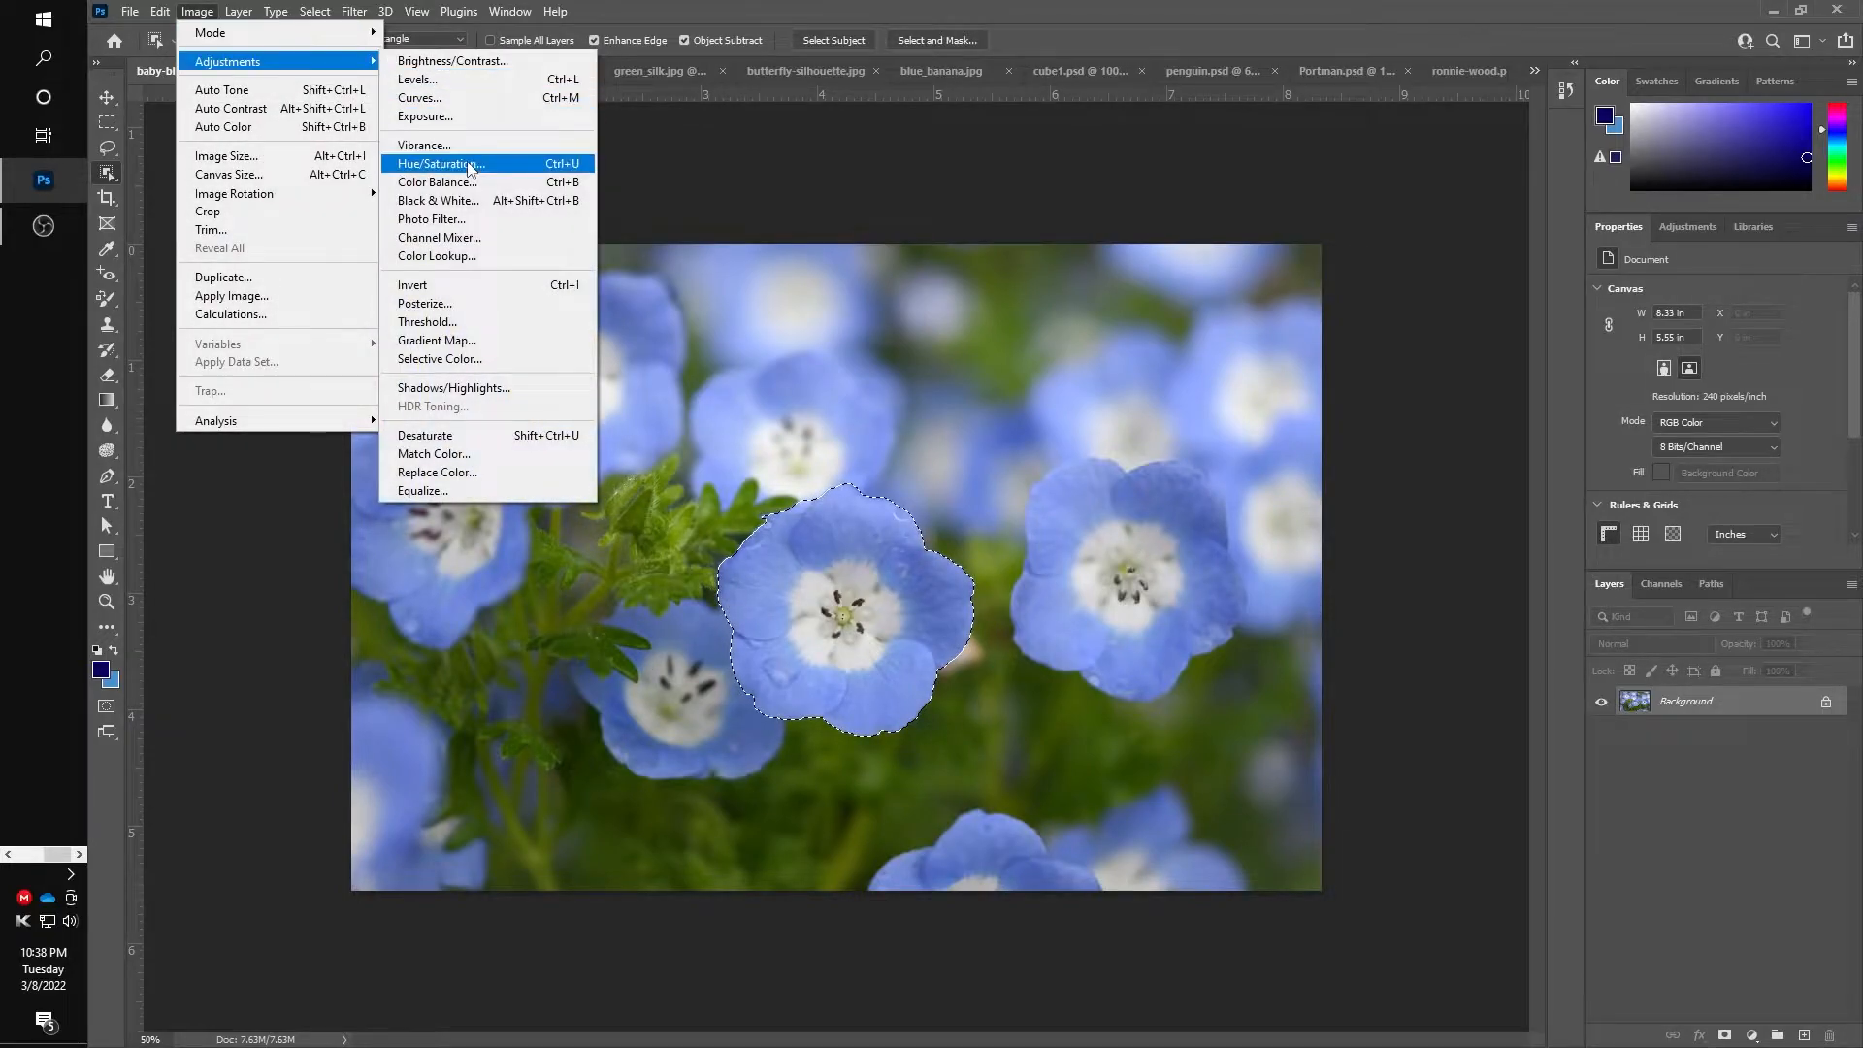
click(470, 166)
drag(858, 255, 1294, 182)
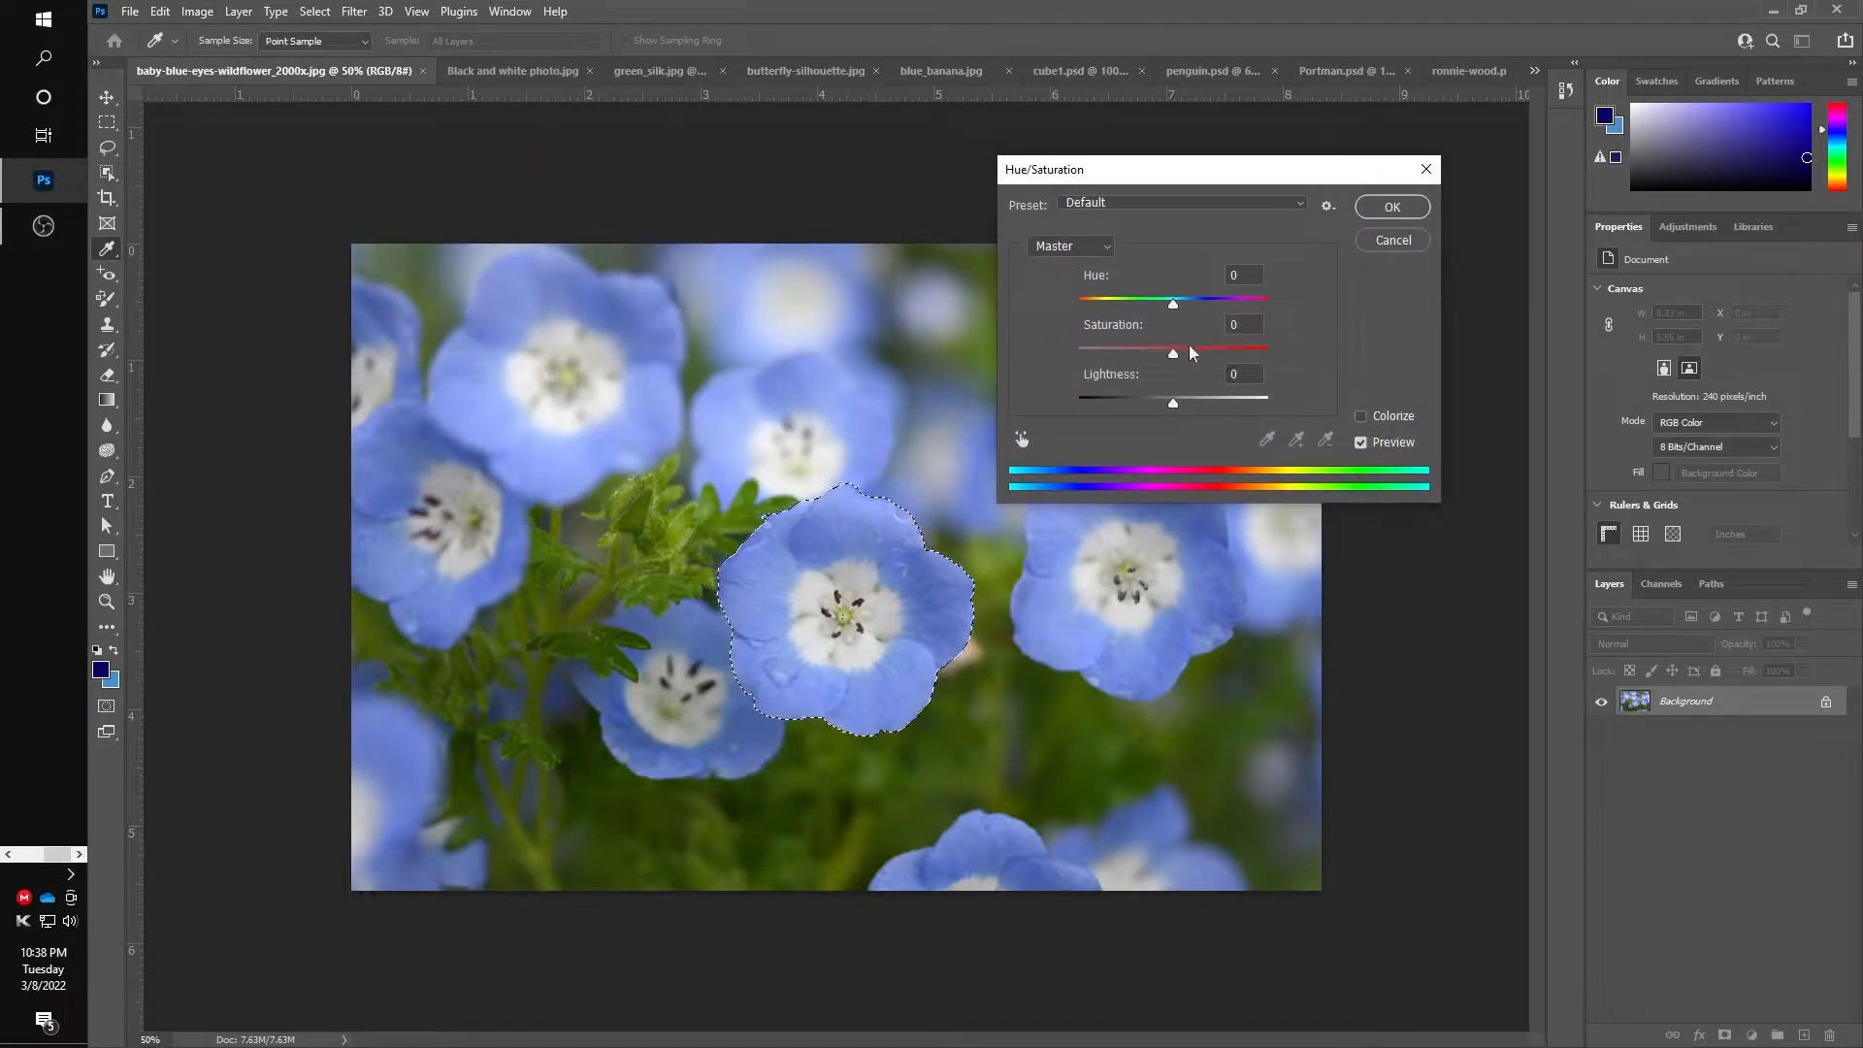
drag(1172, 355, 1244, 359)
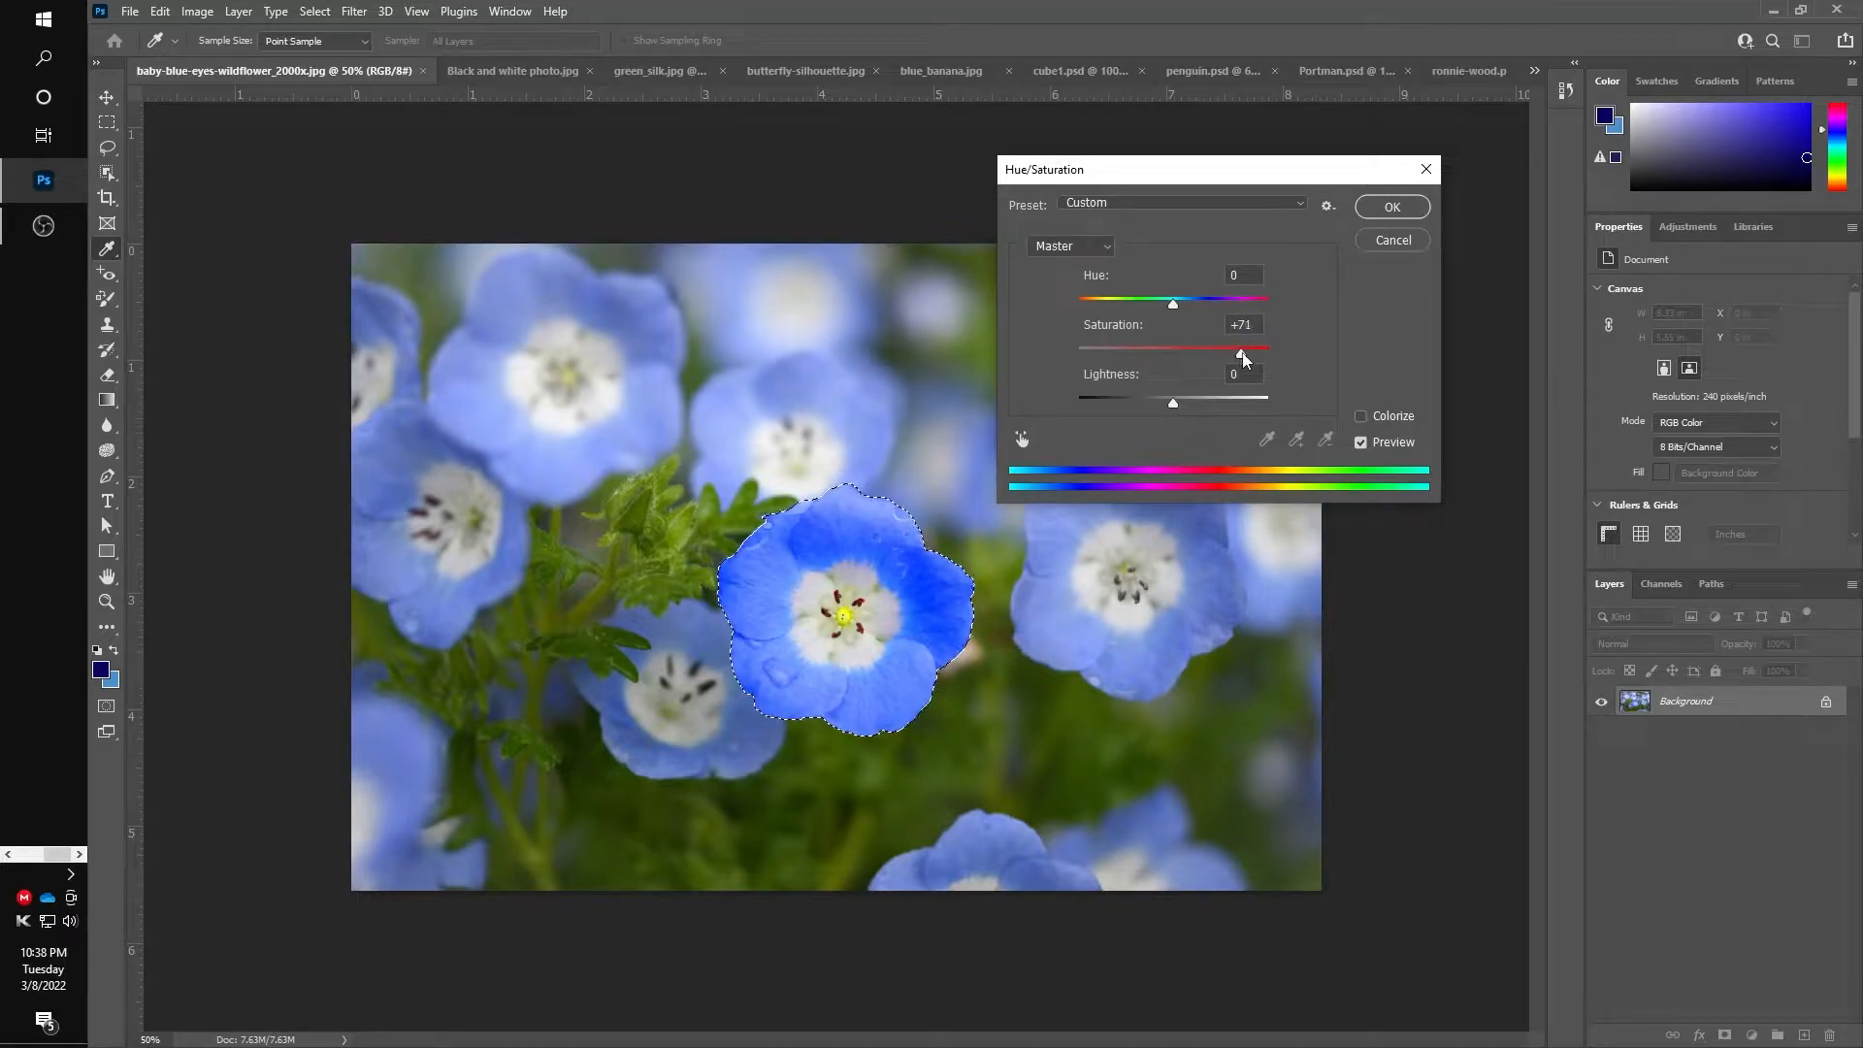
drag(1173, 304, 1239, 306)
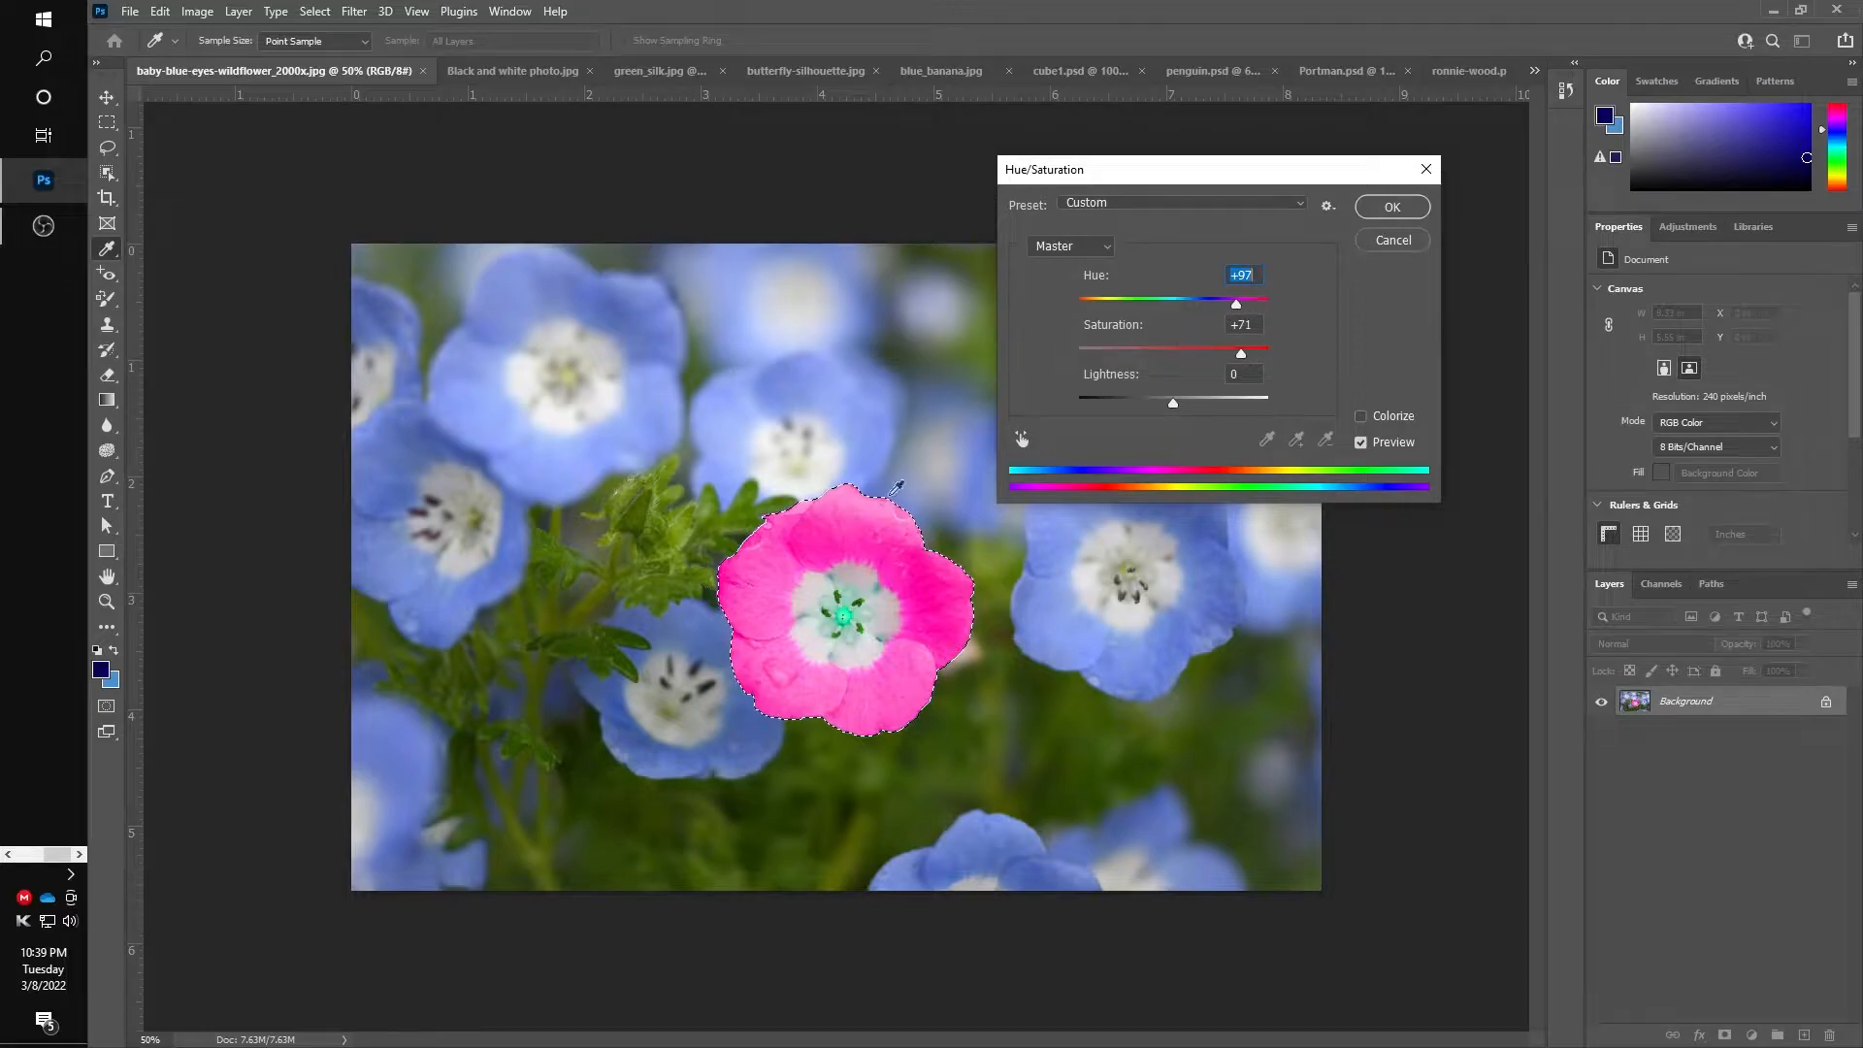
click(1387, 206)
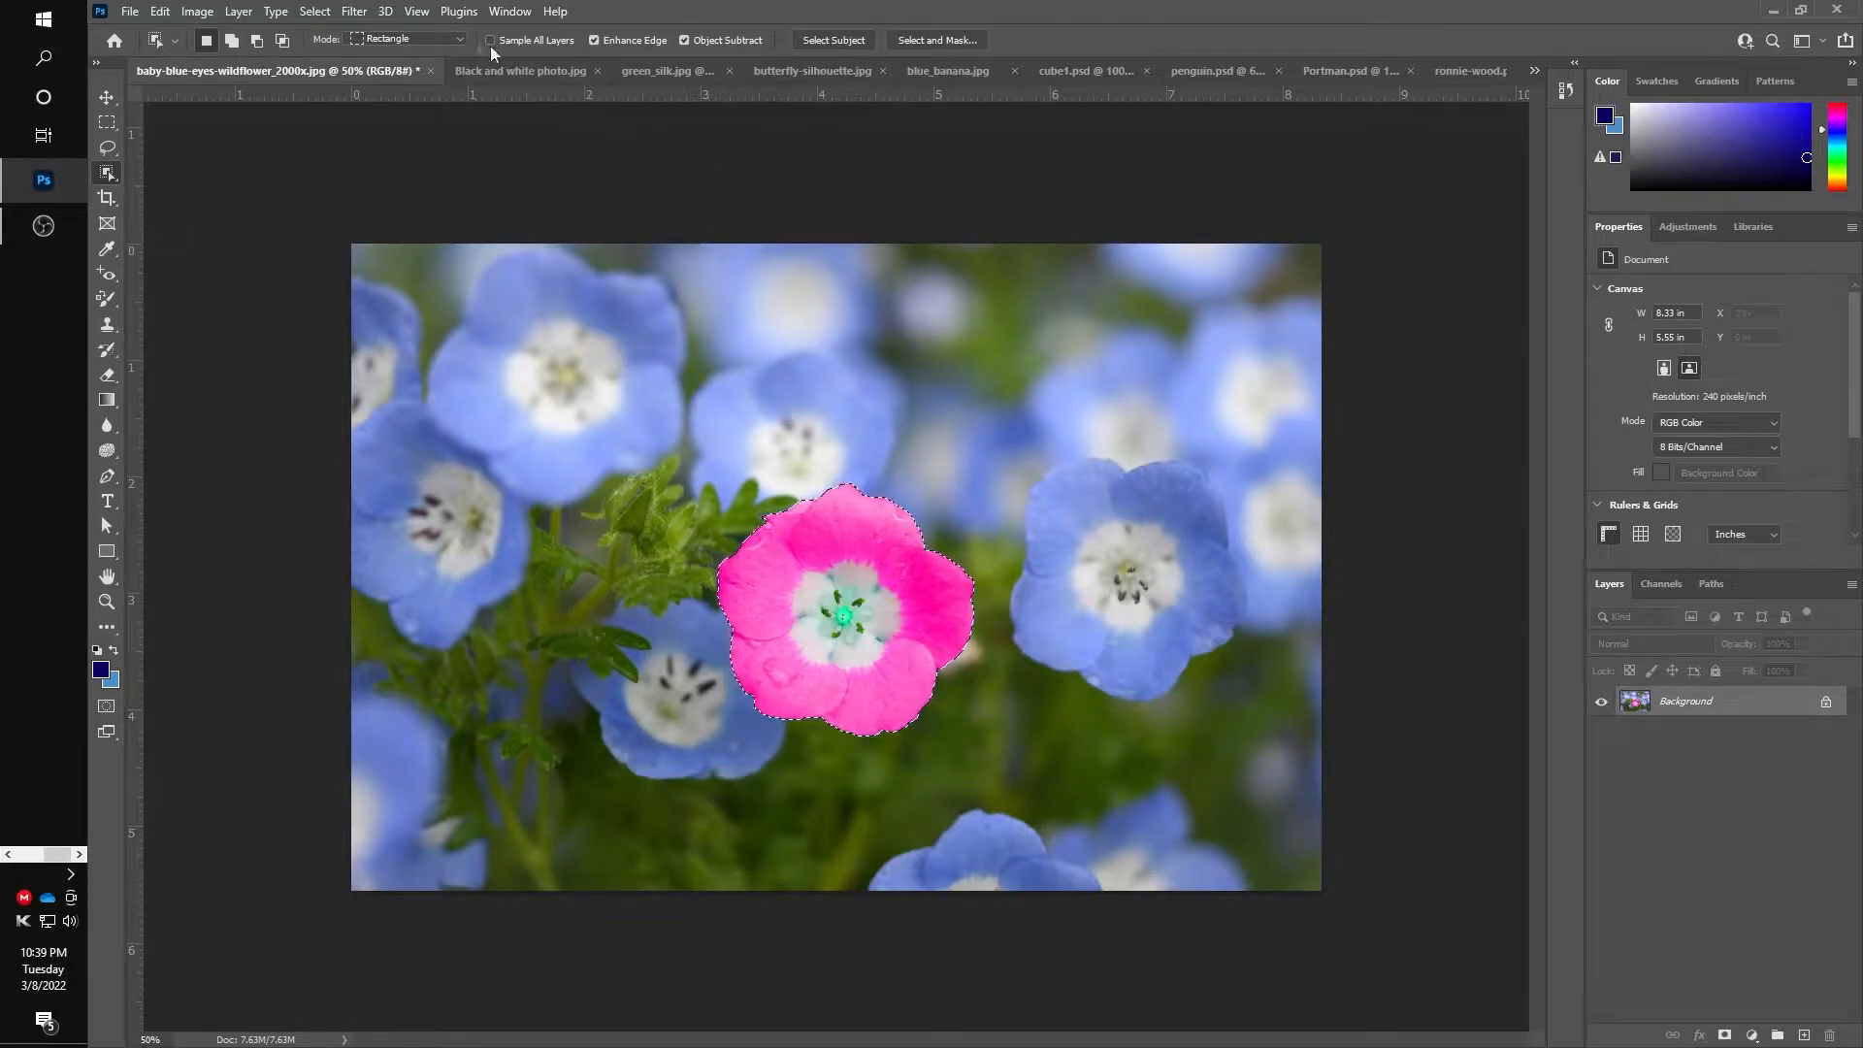
Invert the selection to cover everything except the pink flower
click(315, 13)
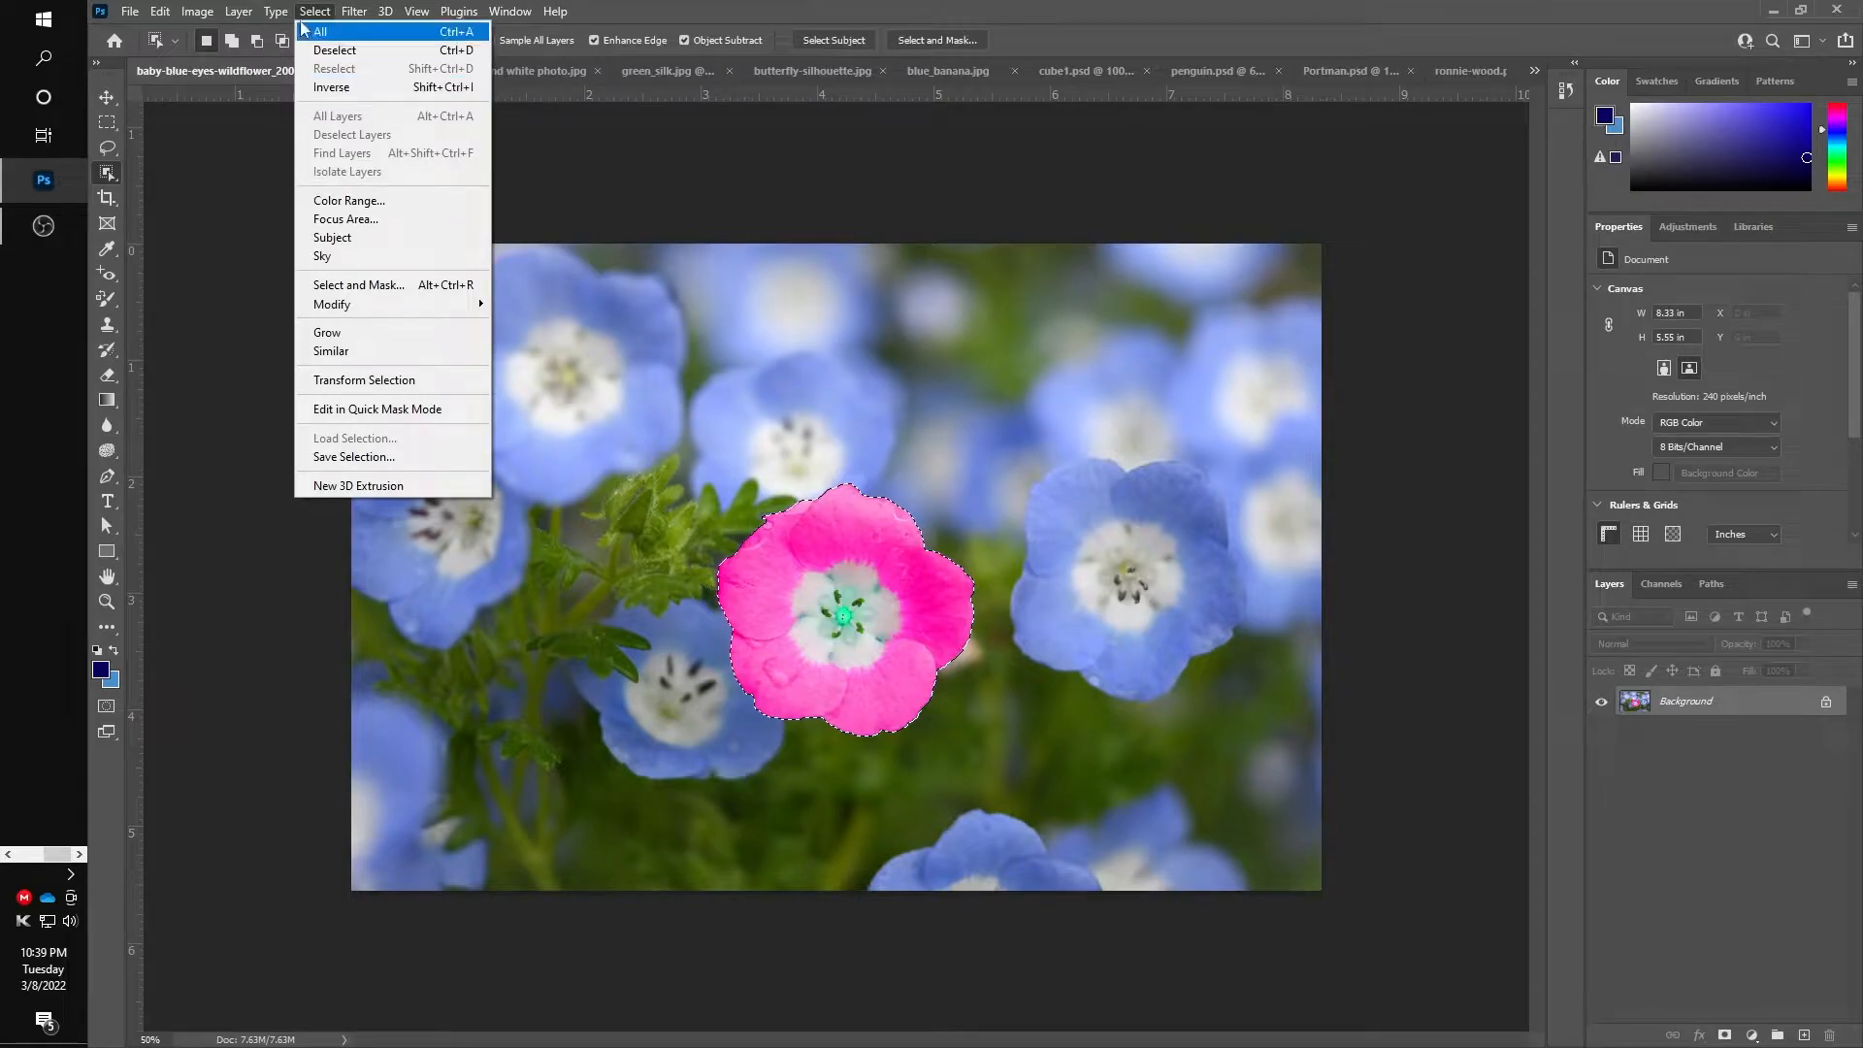
click(330, 87)
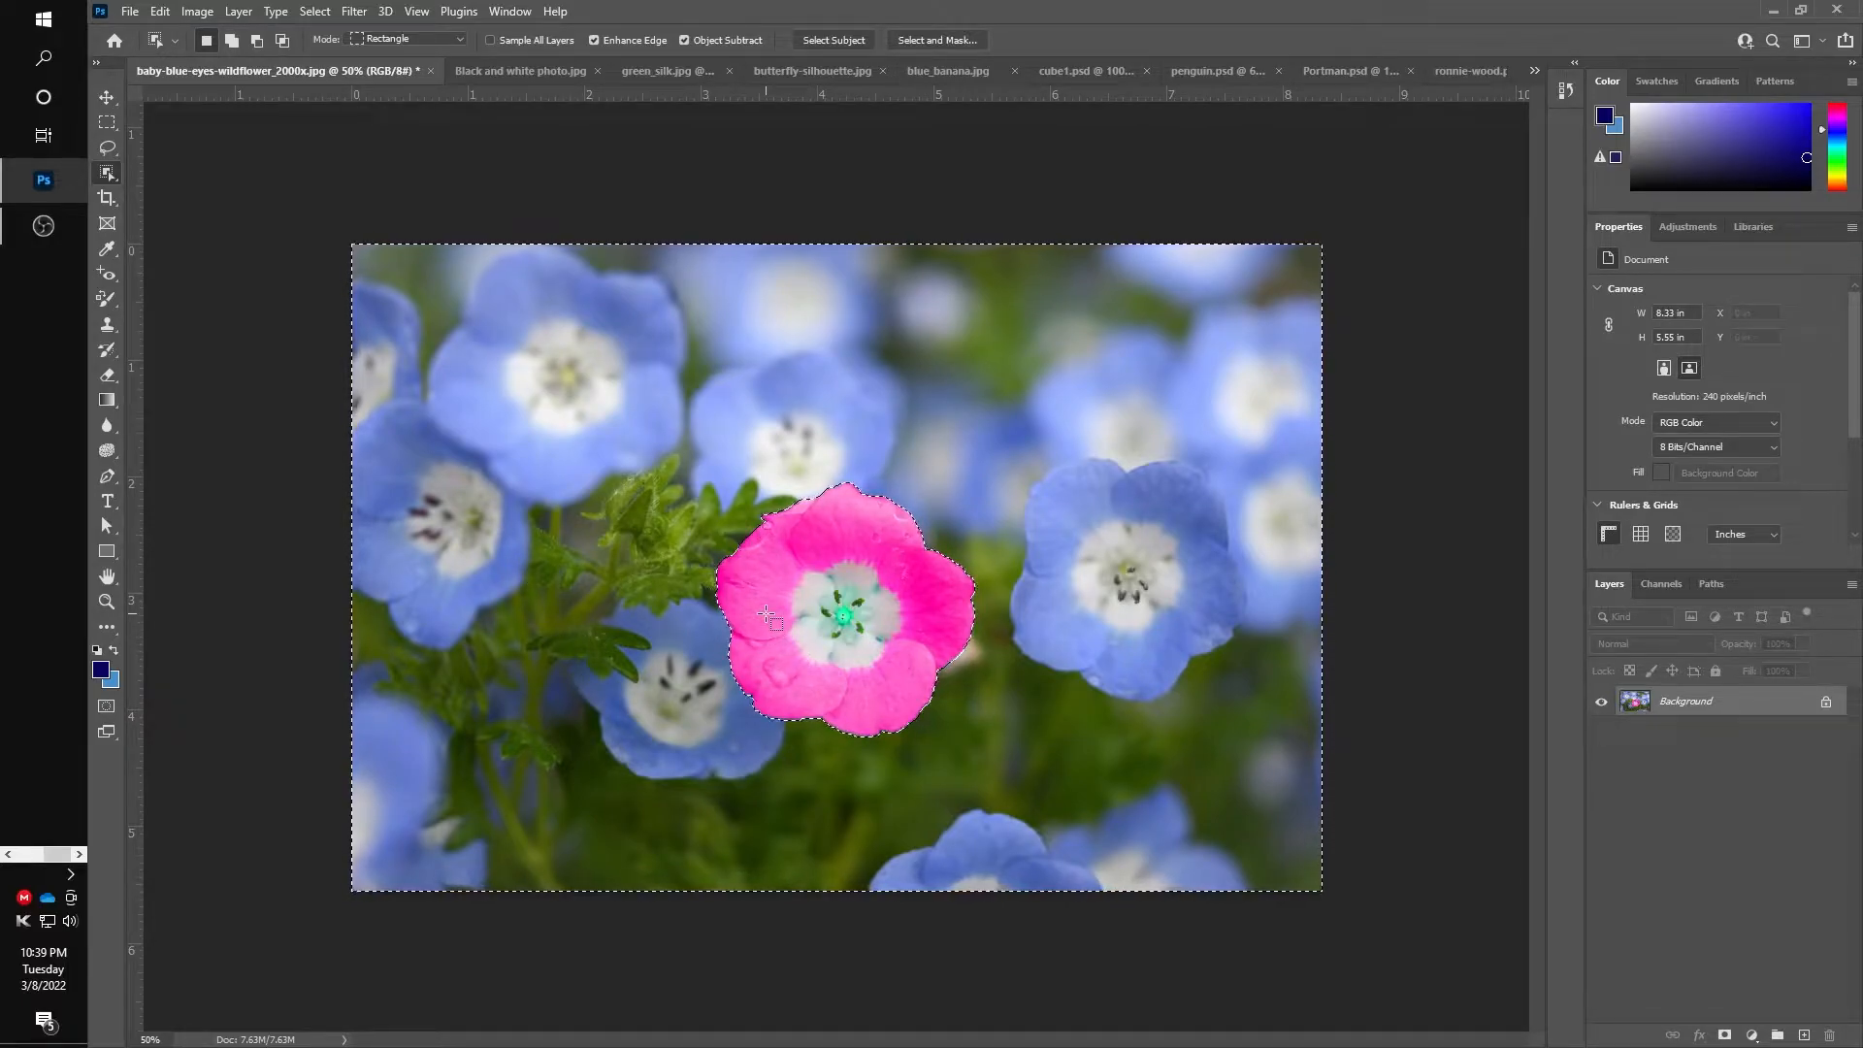
key(ctrl+u)
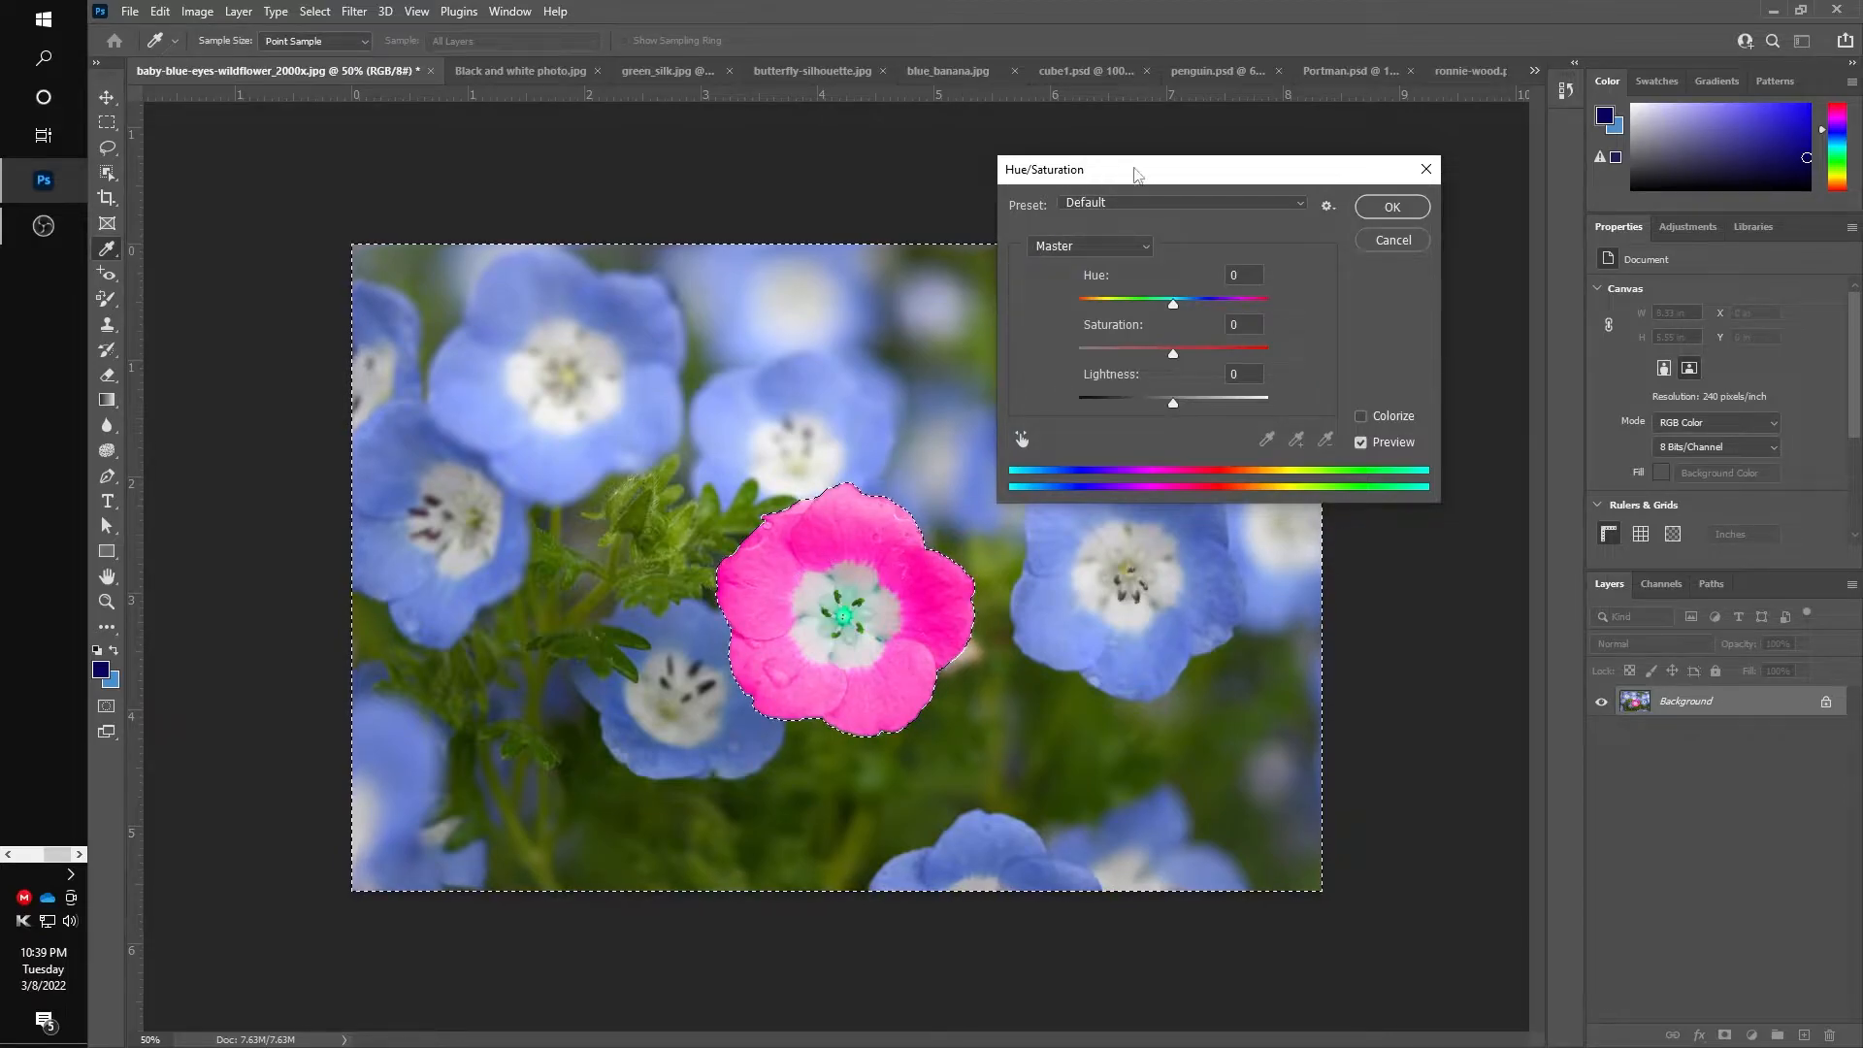
click(1394, 239)
key(w)
Desaturate the selected background with a Hue/Saturation adjustment at saturation -95, and clear the selection
click(197, 11)
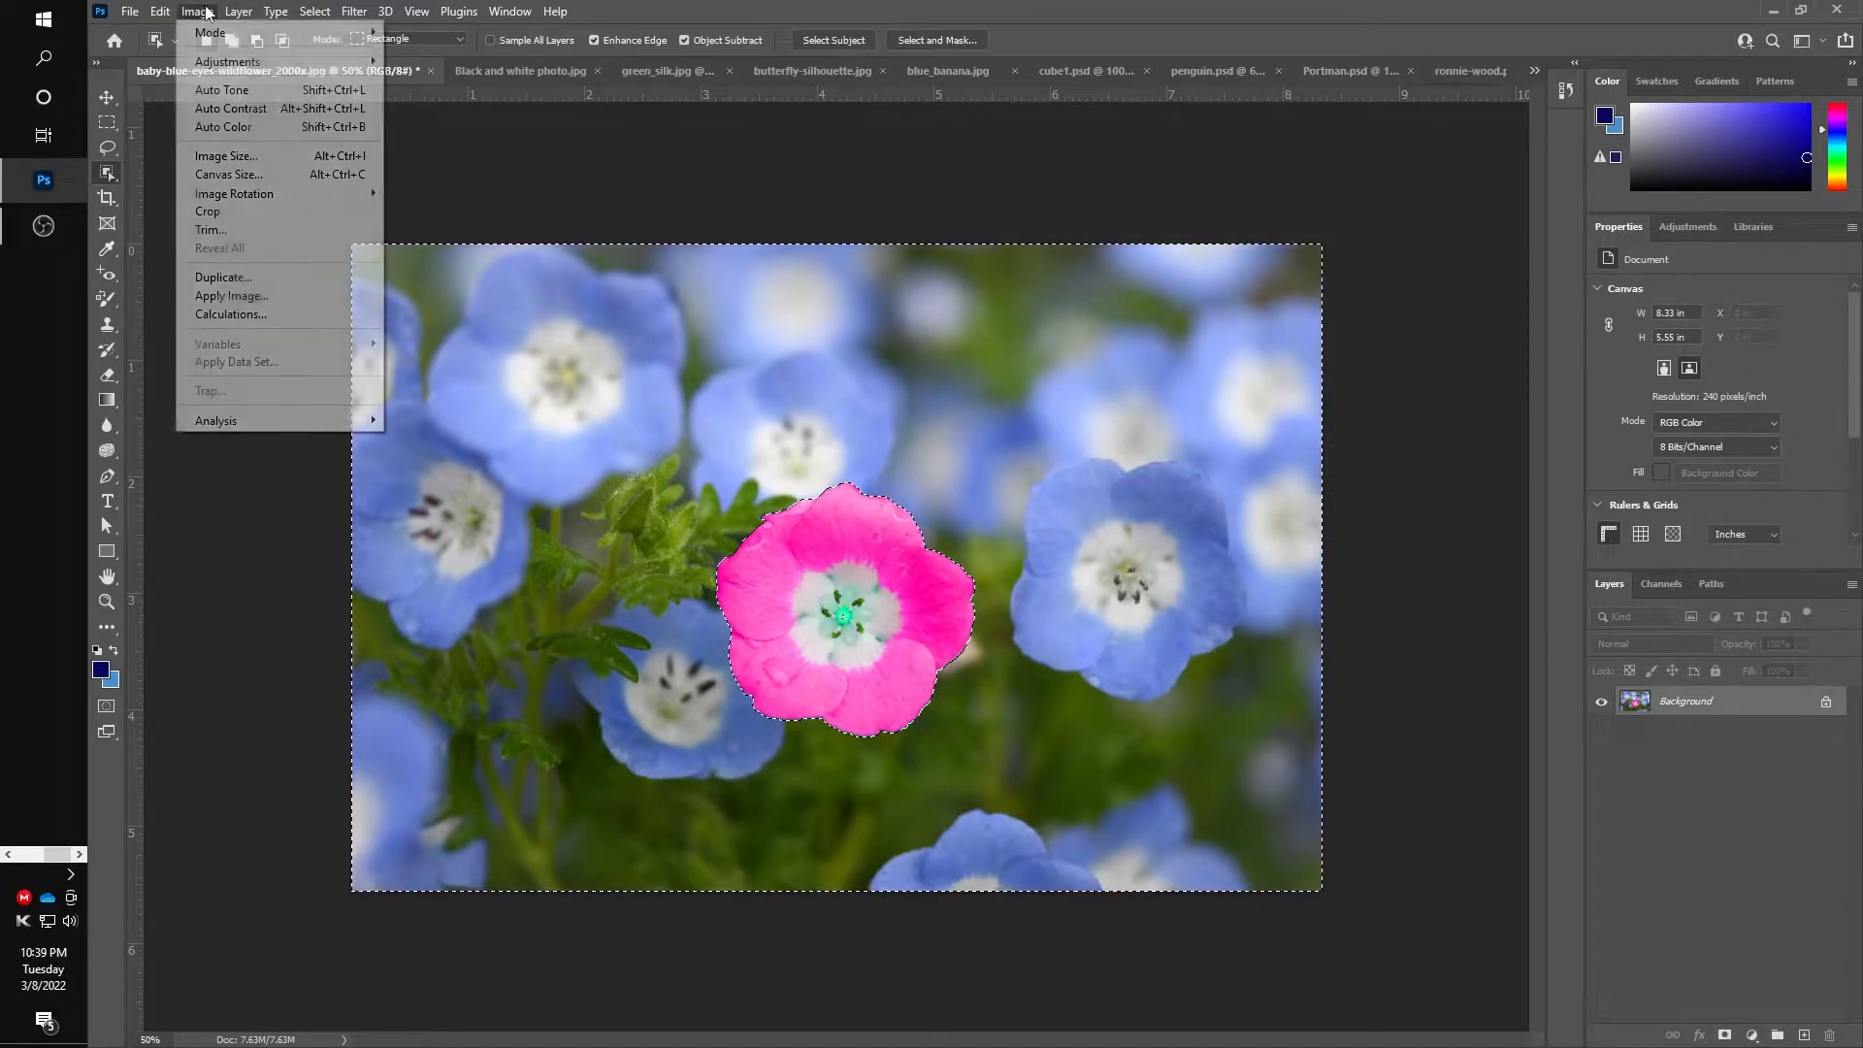
mouse_move(281, 61)
click(454, 170)
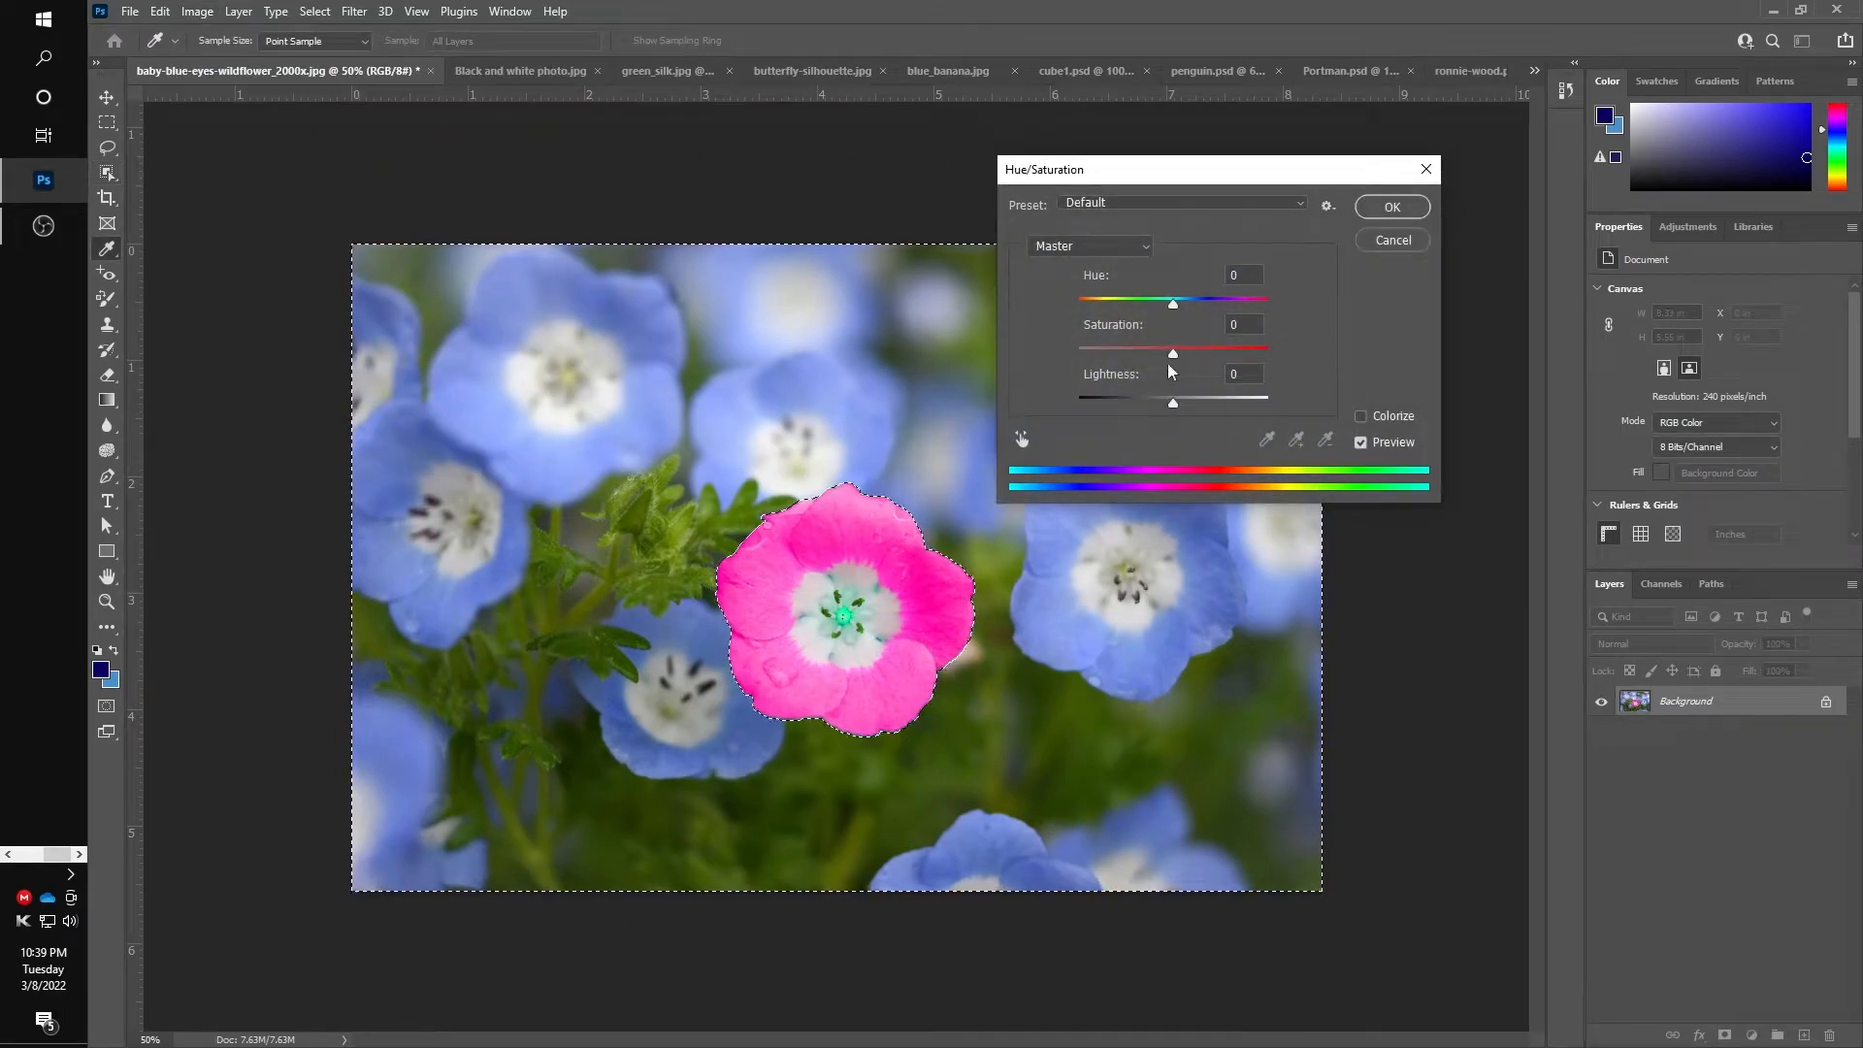
drag(1173, 354, 1083, 355)
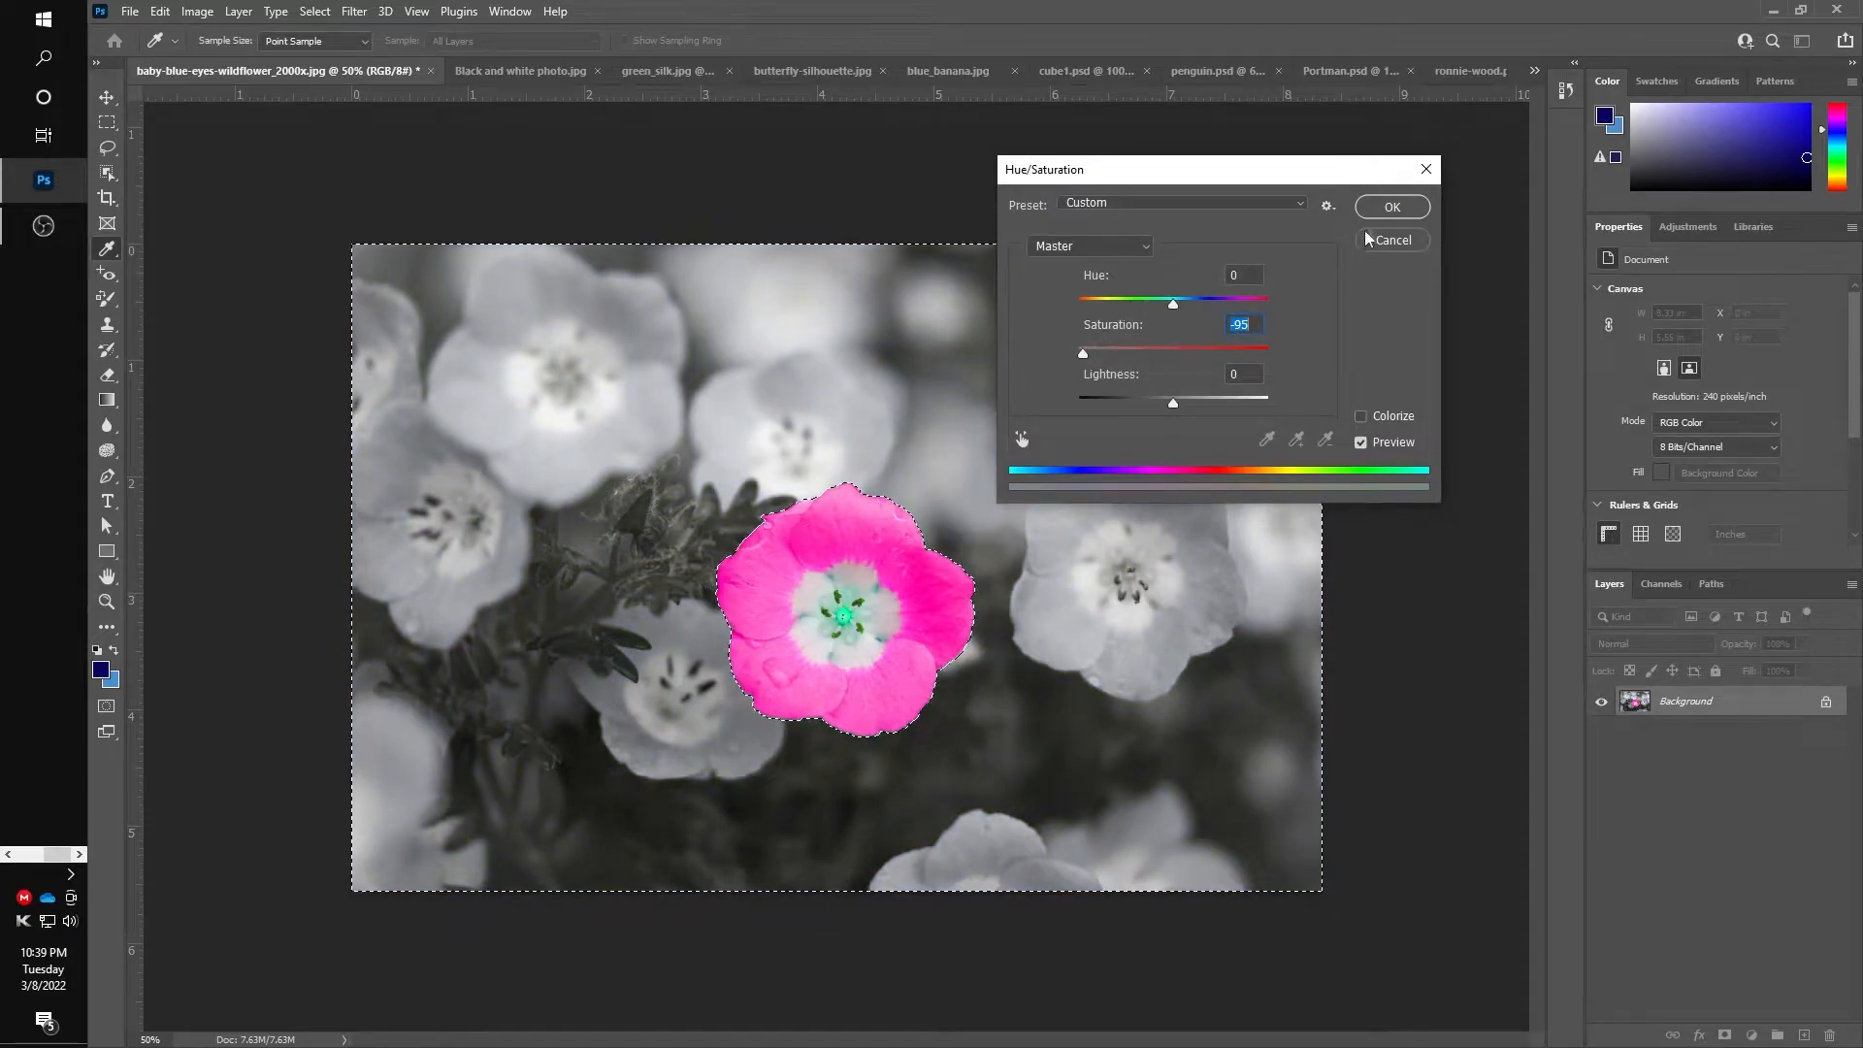
click(1385, 214)
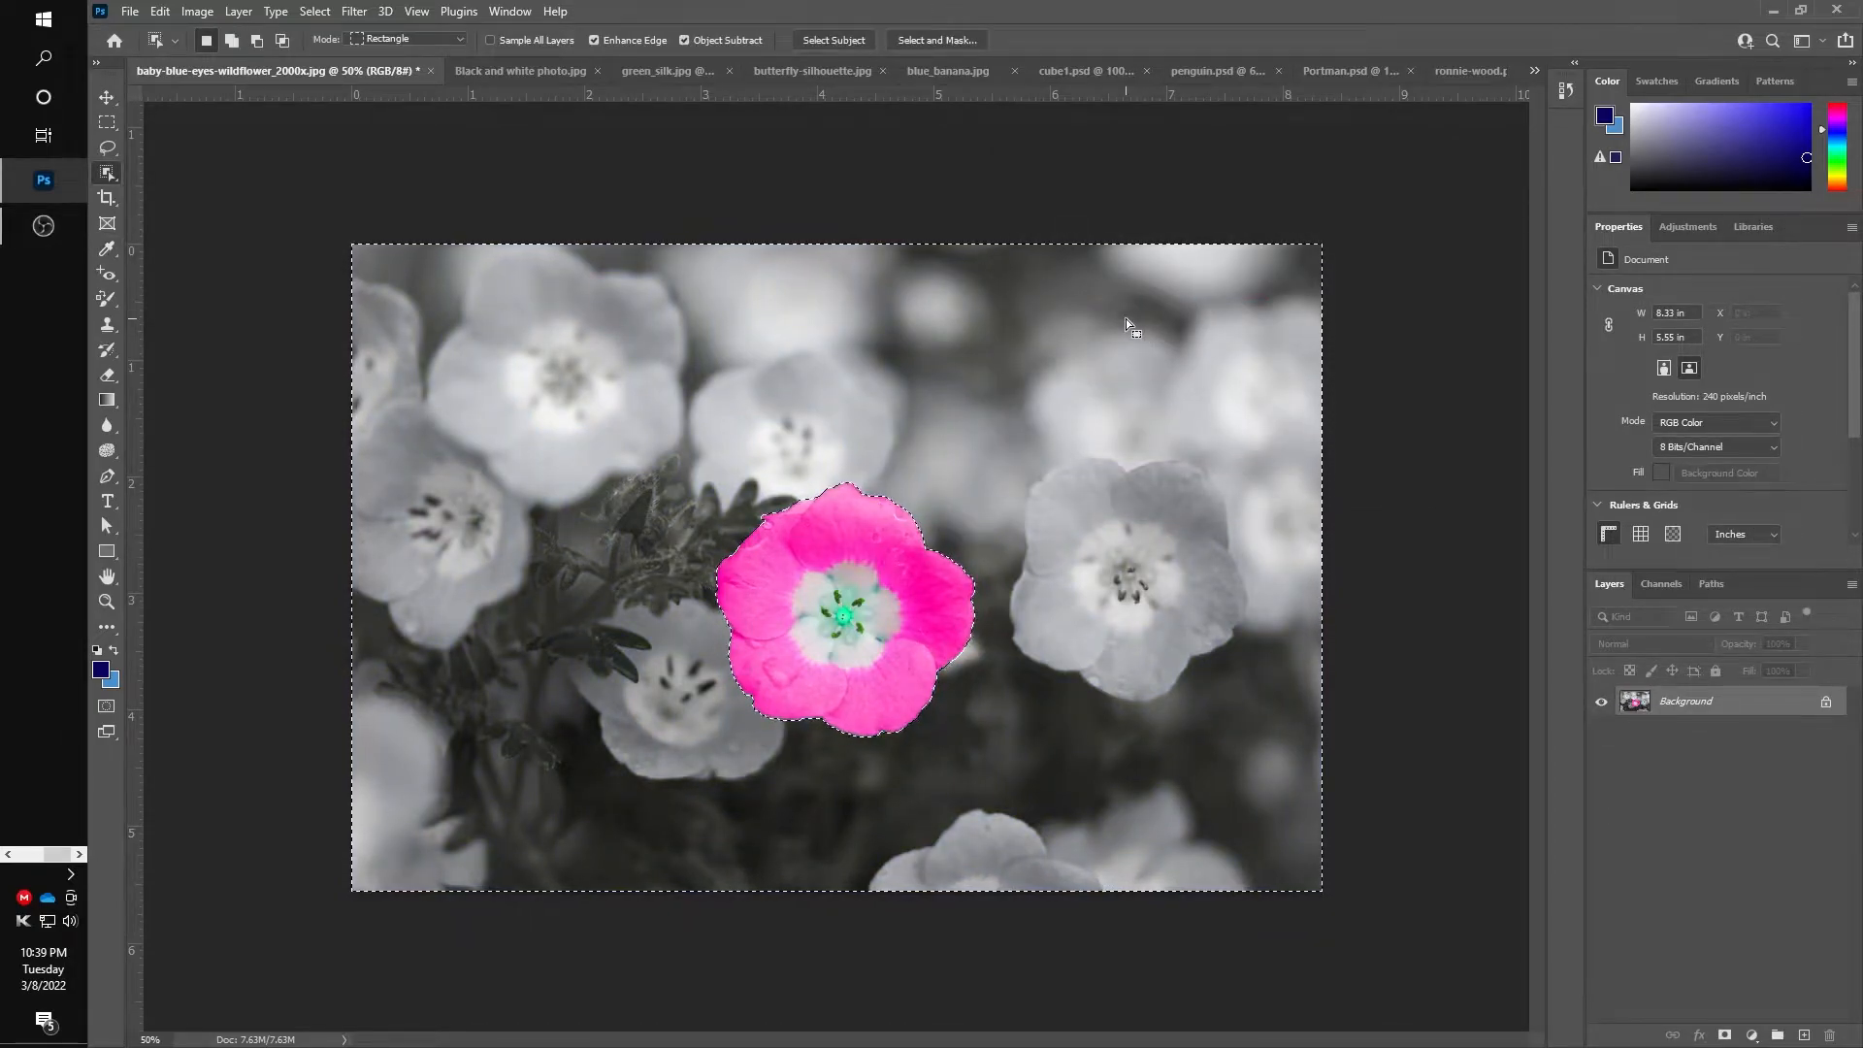
key(ctrl+d)
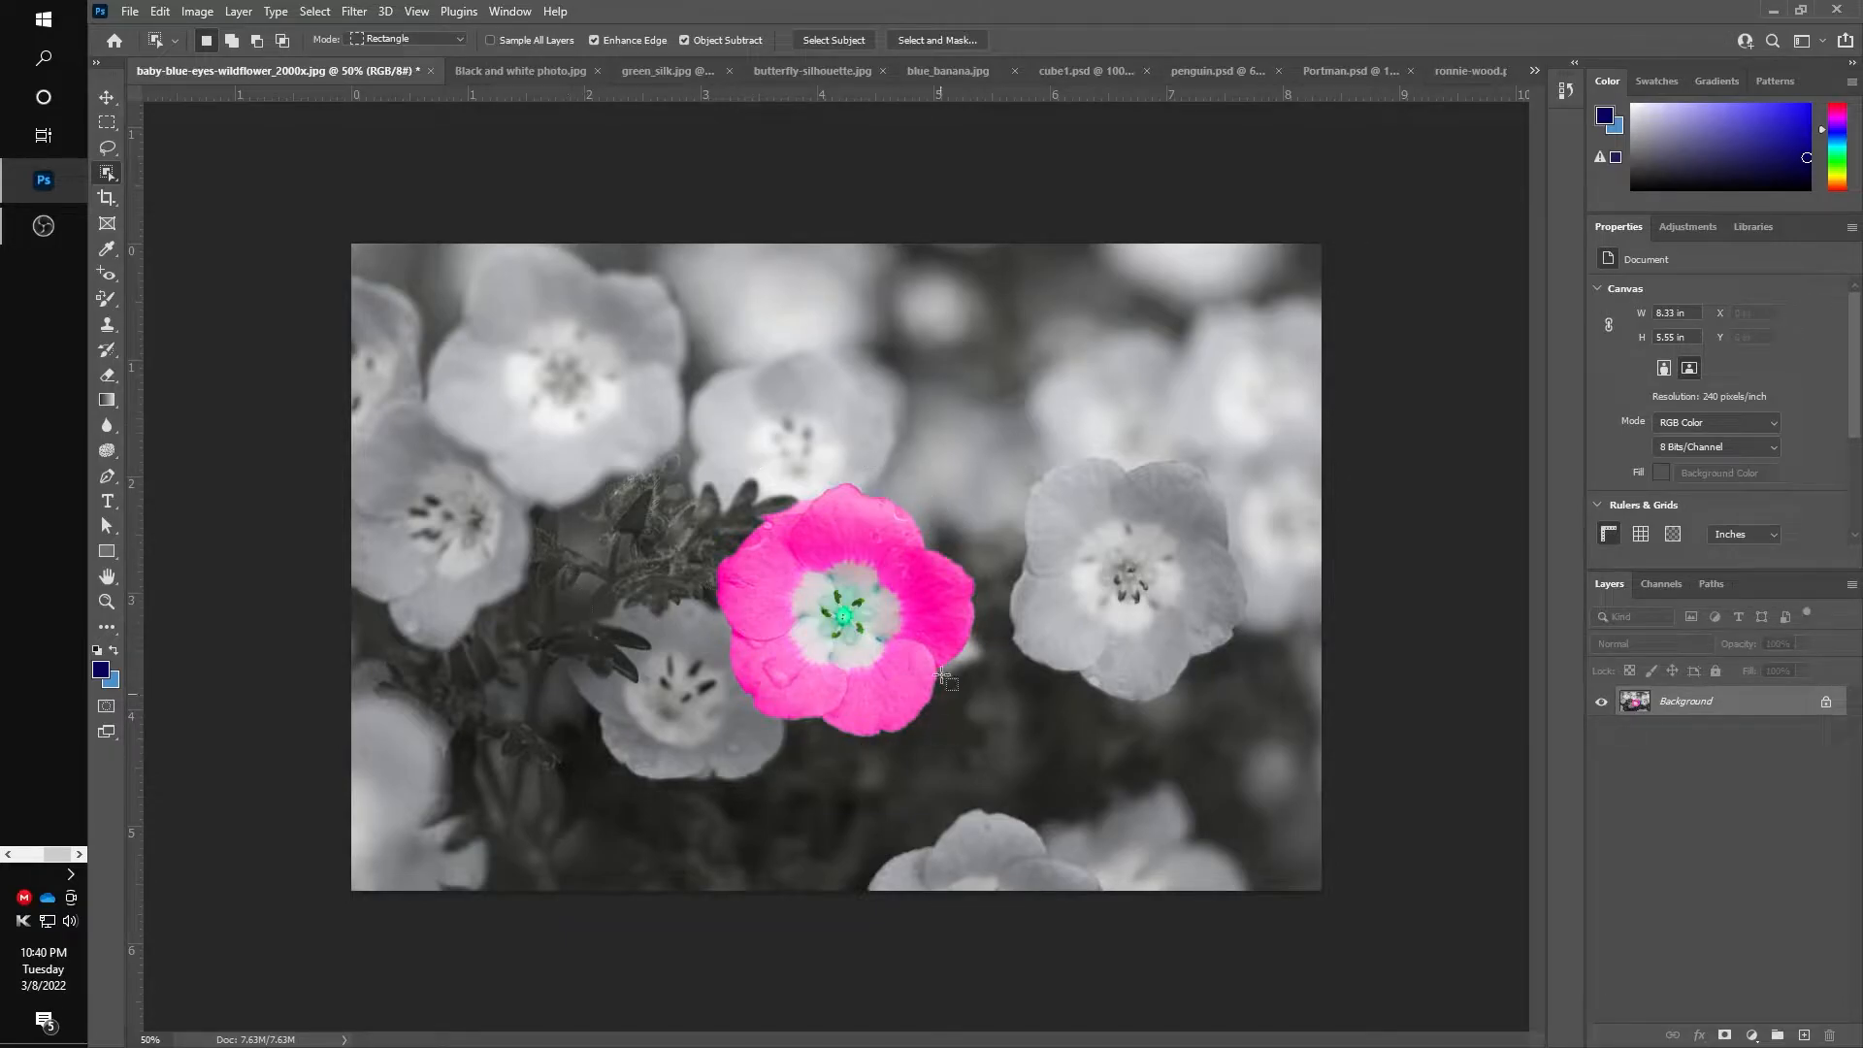
Start a Save for Web (Legacy) export of the image, try the GIF format and set it back to JPEG
click(128, 12)
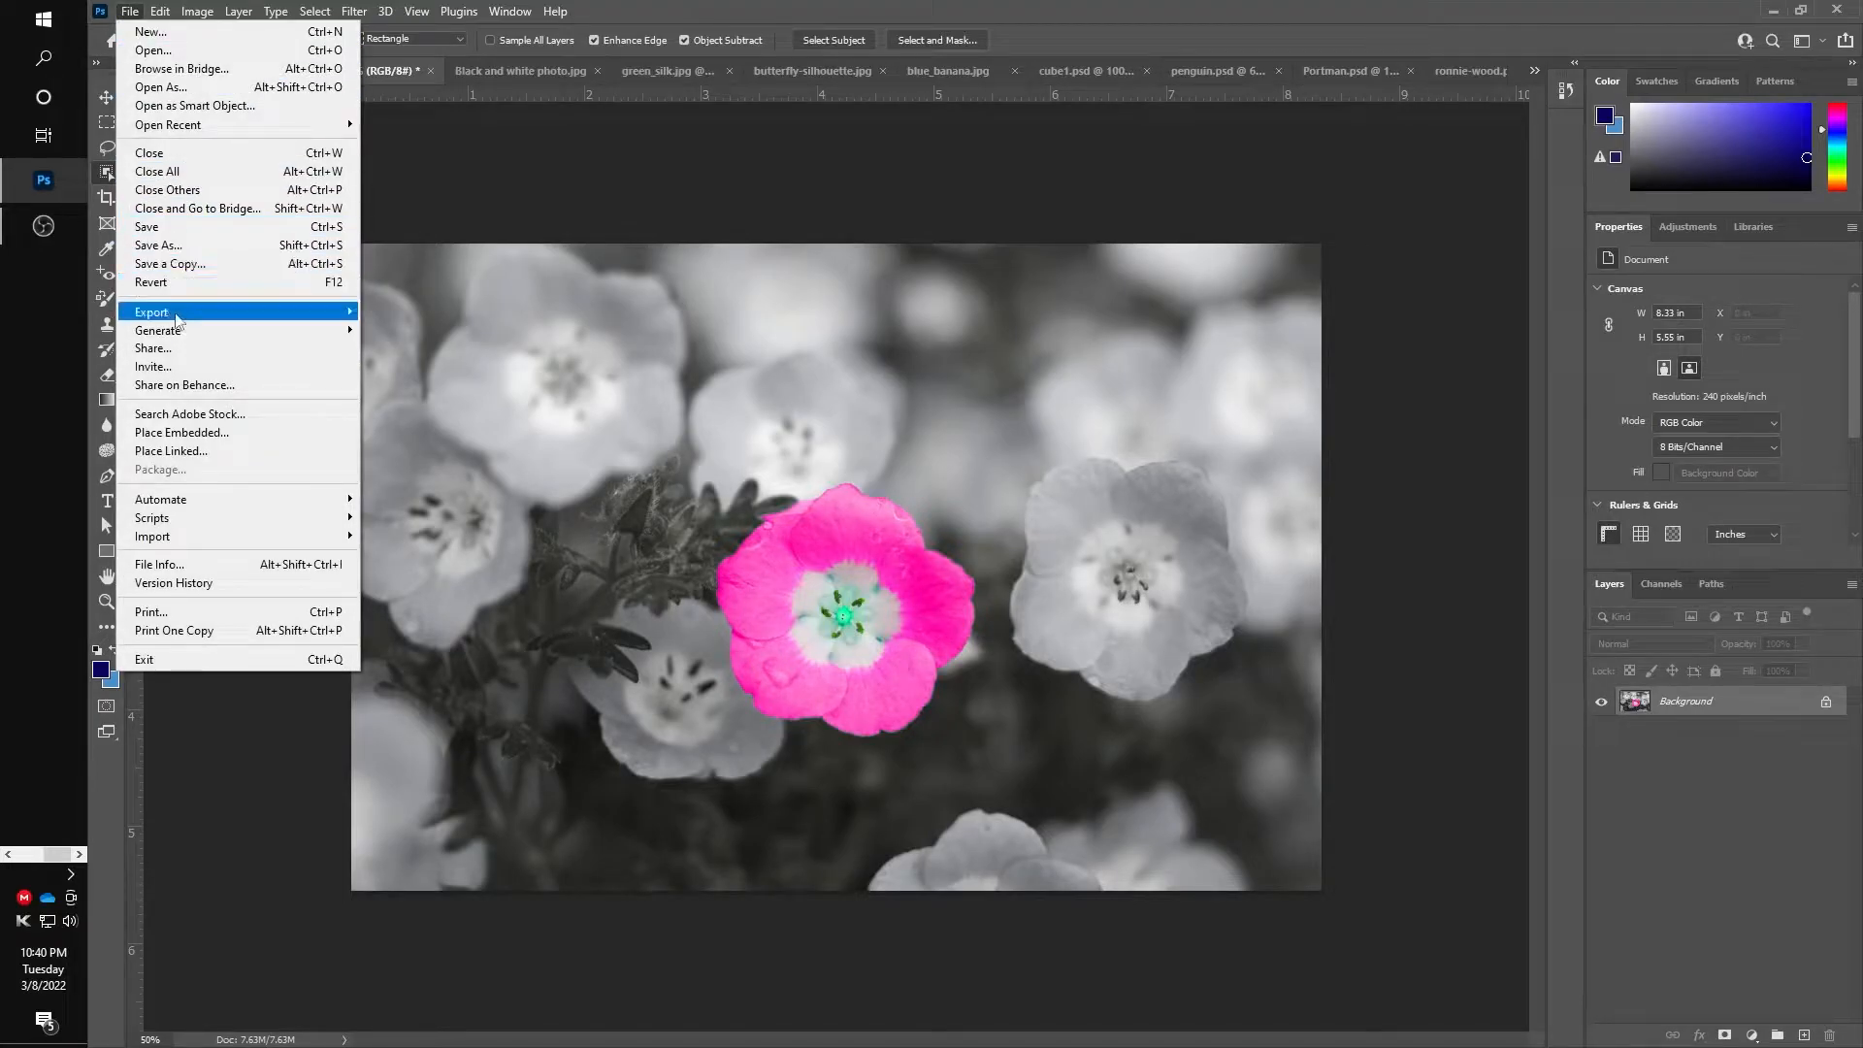
mouse_move(177, 319)
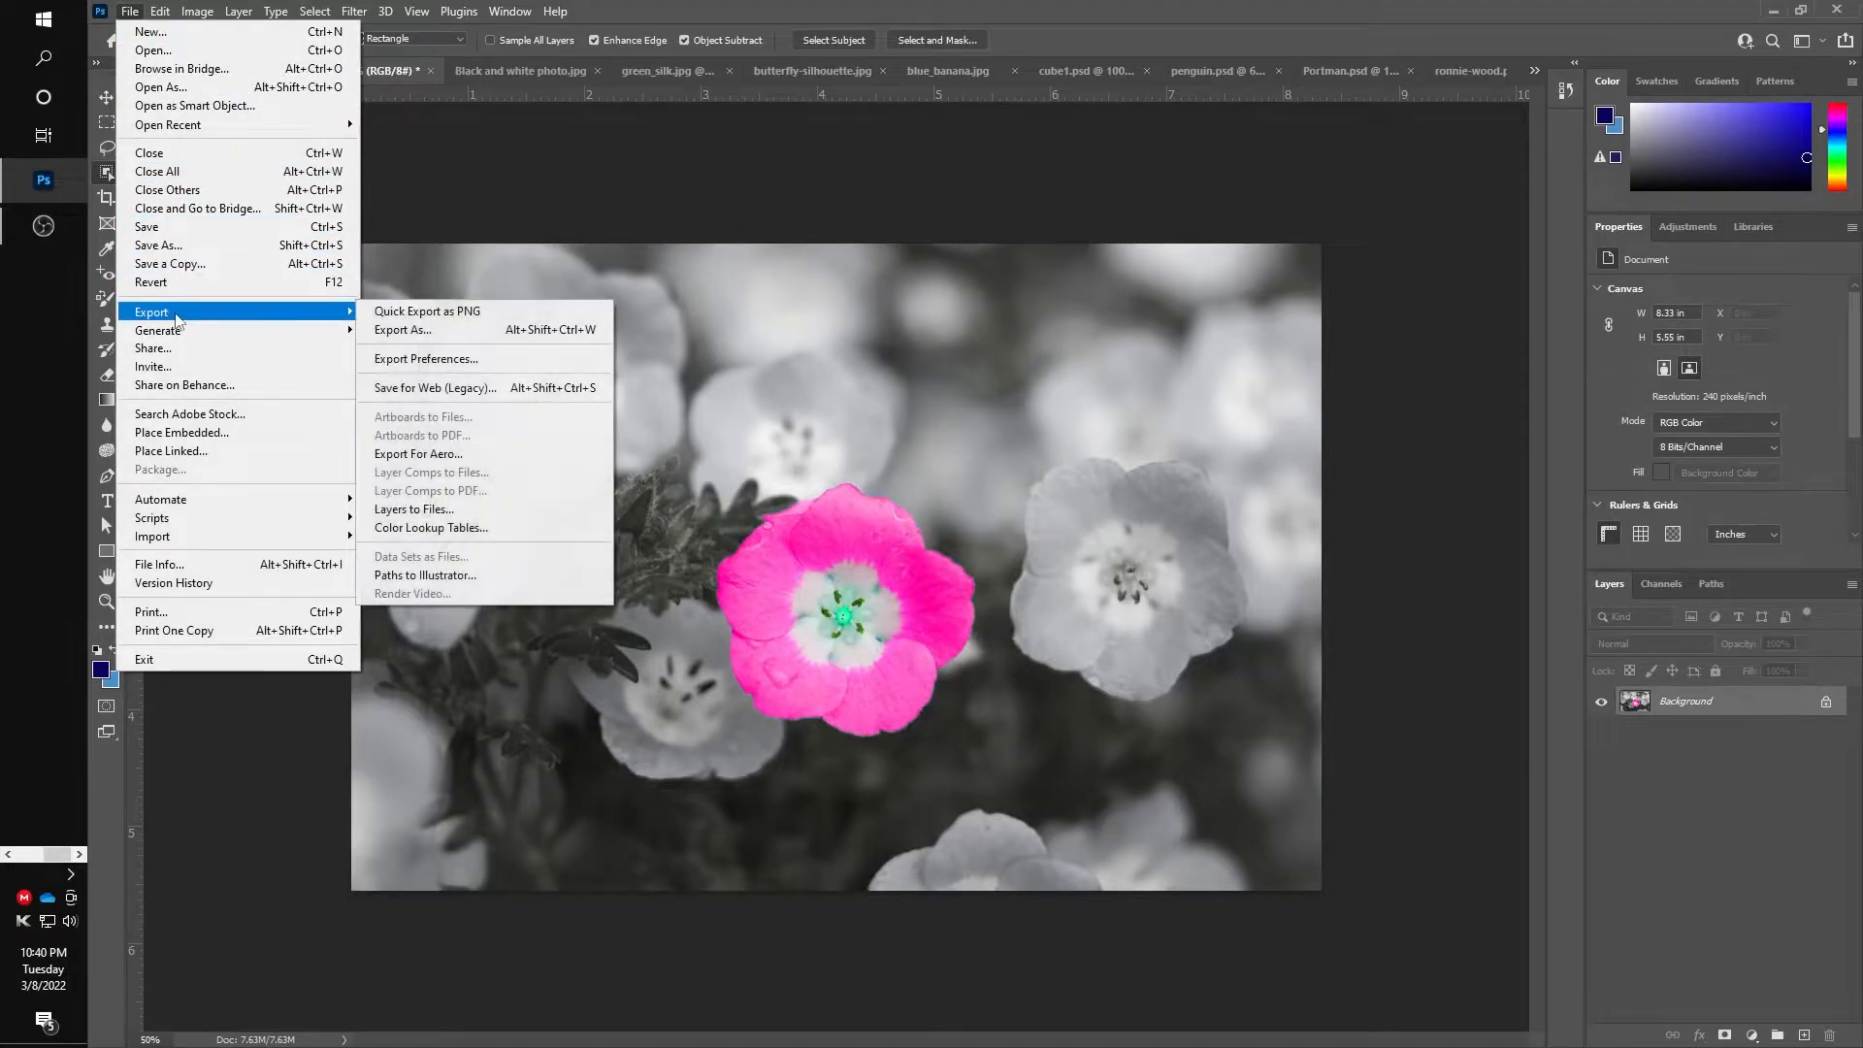
click(404, 392)
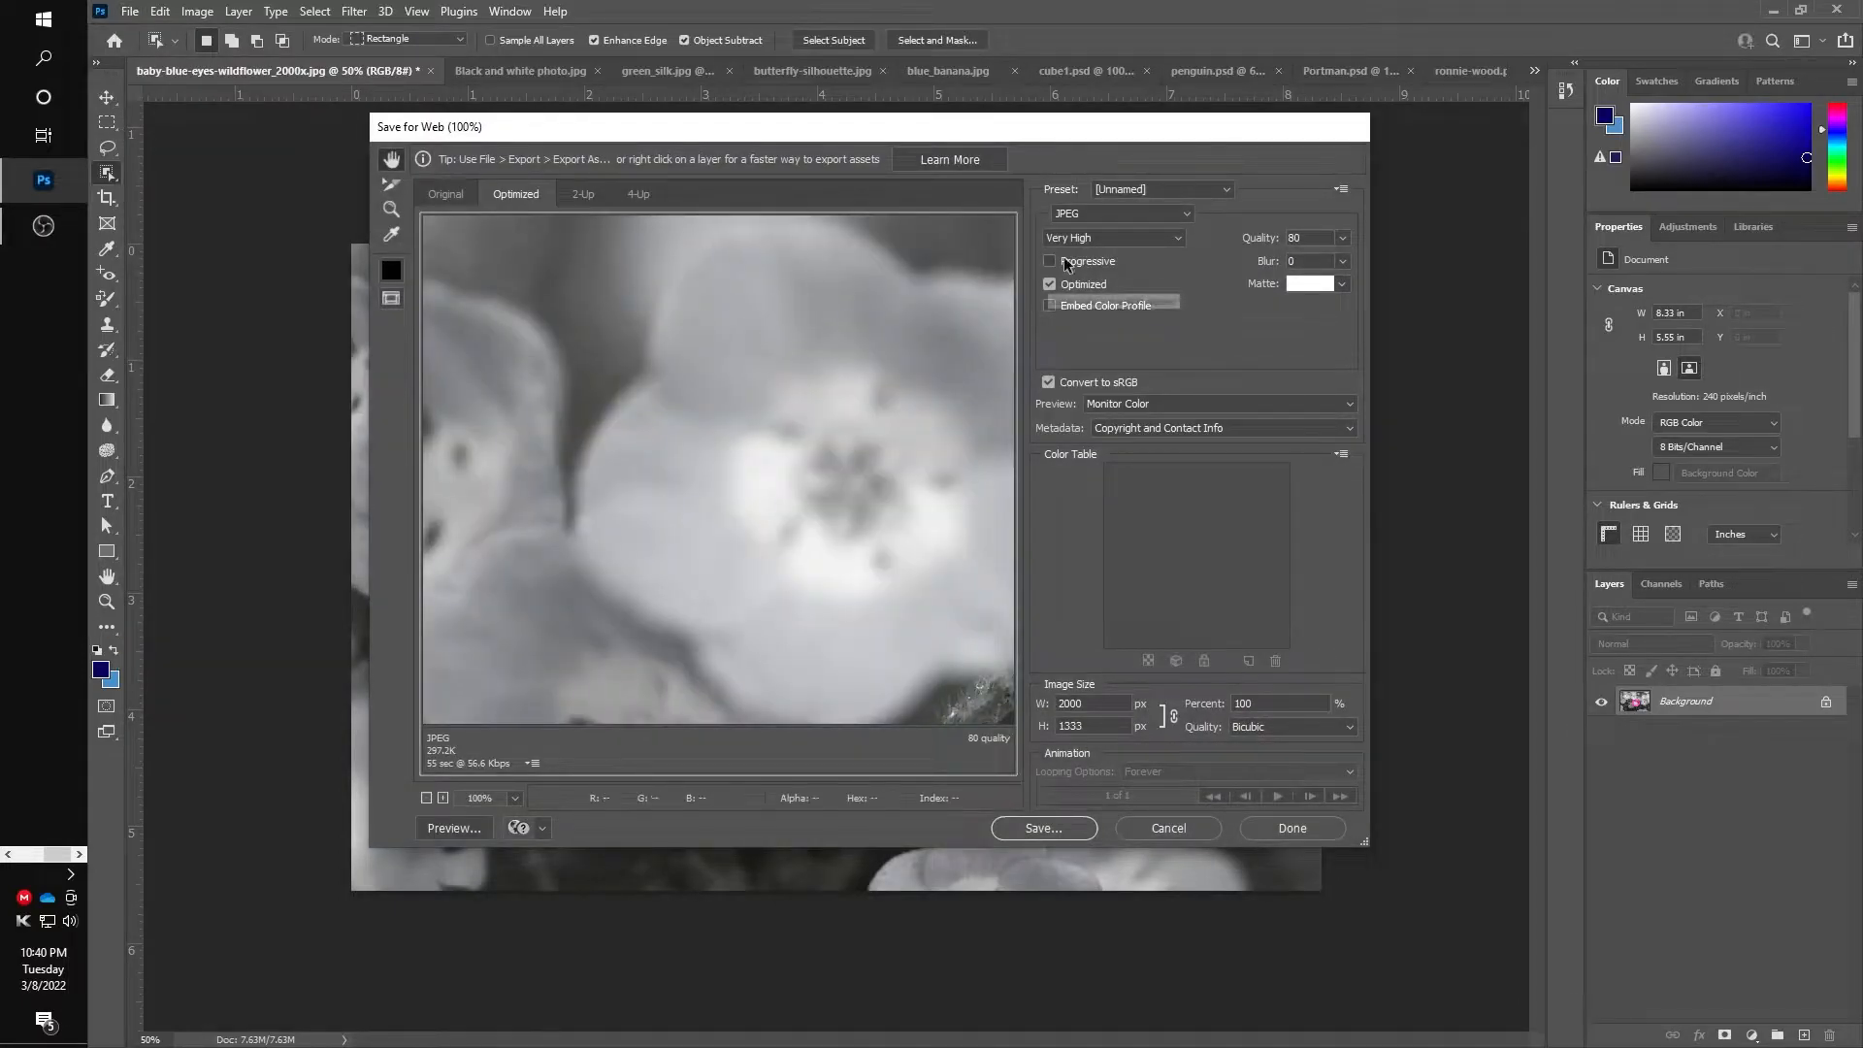
click(1114, 214)
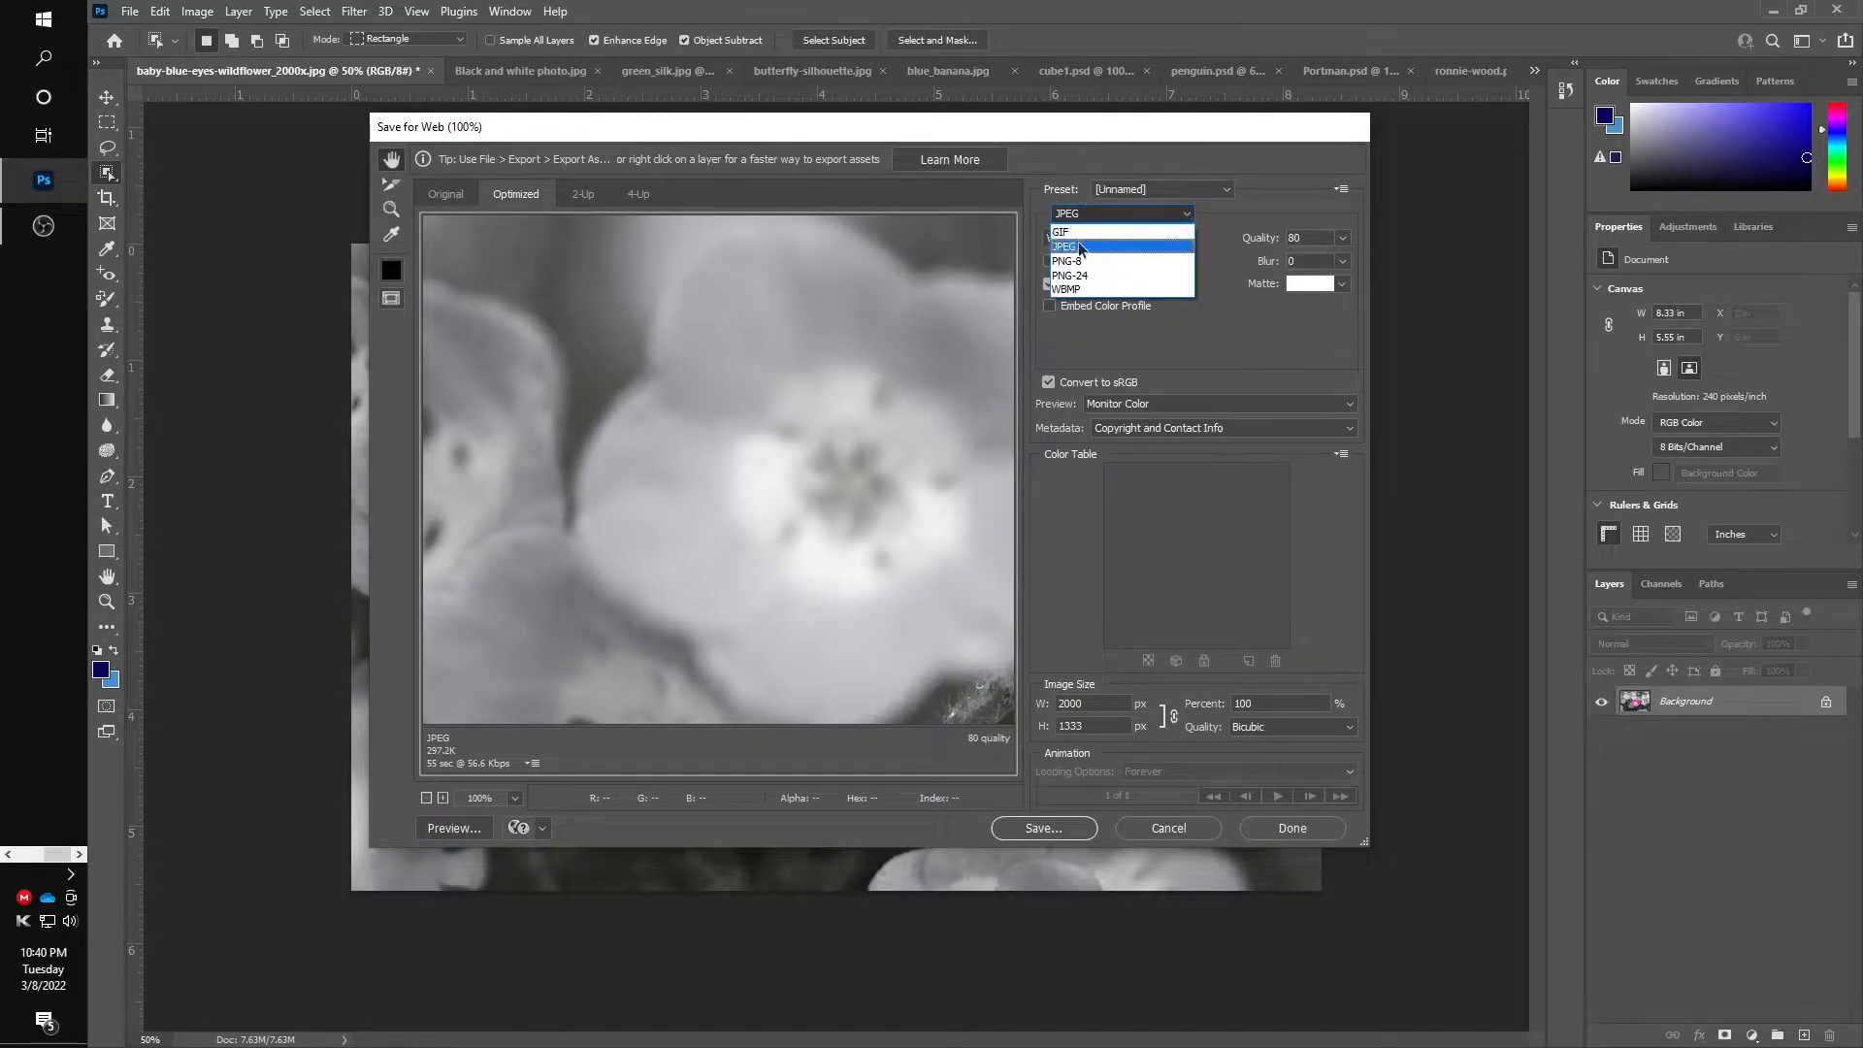
click(1085, 230)
click(1085, 217)
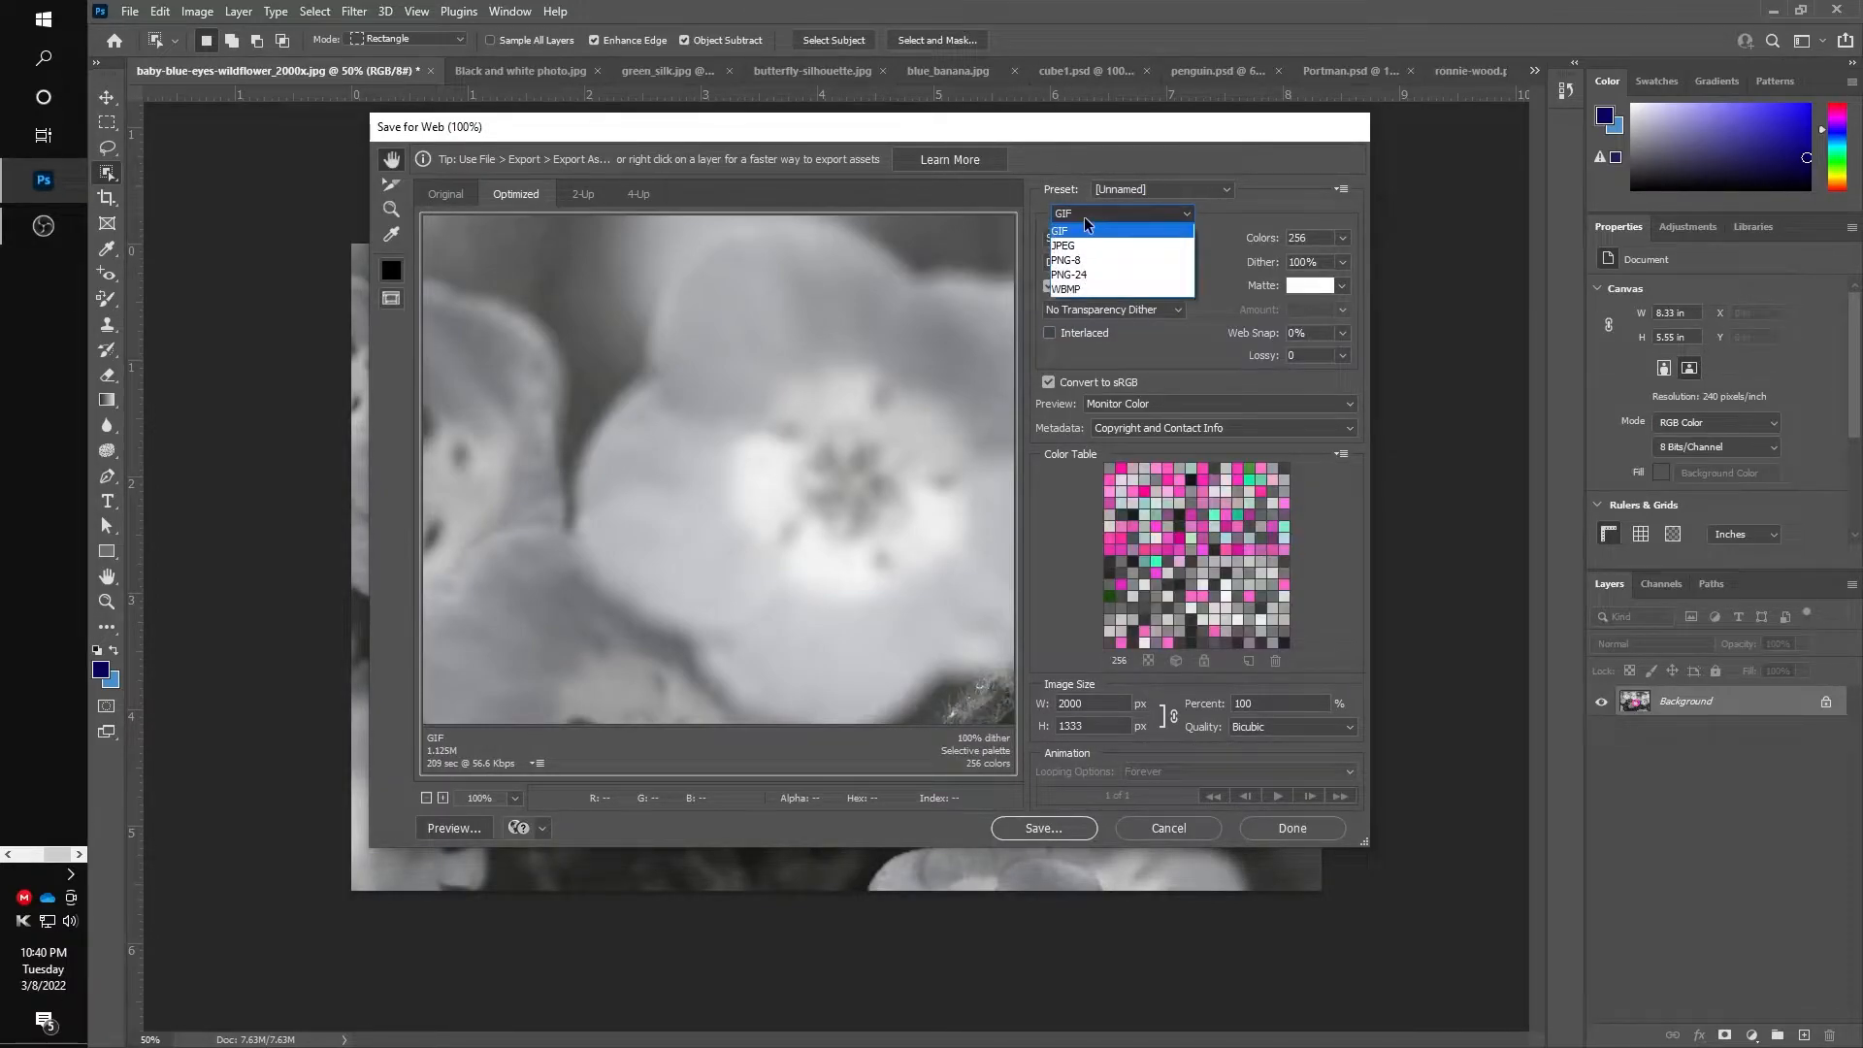
click(1085, 244)
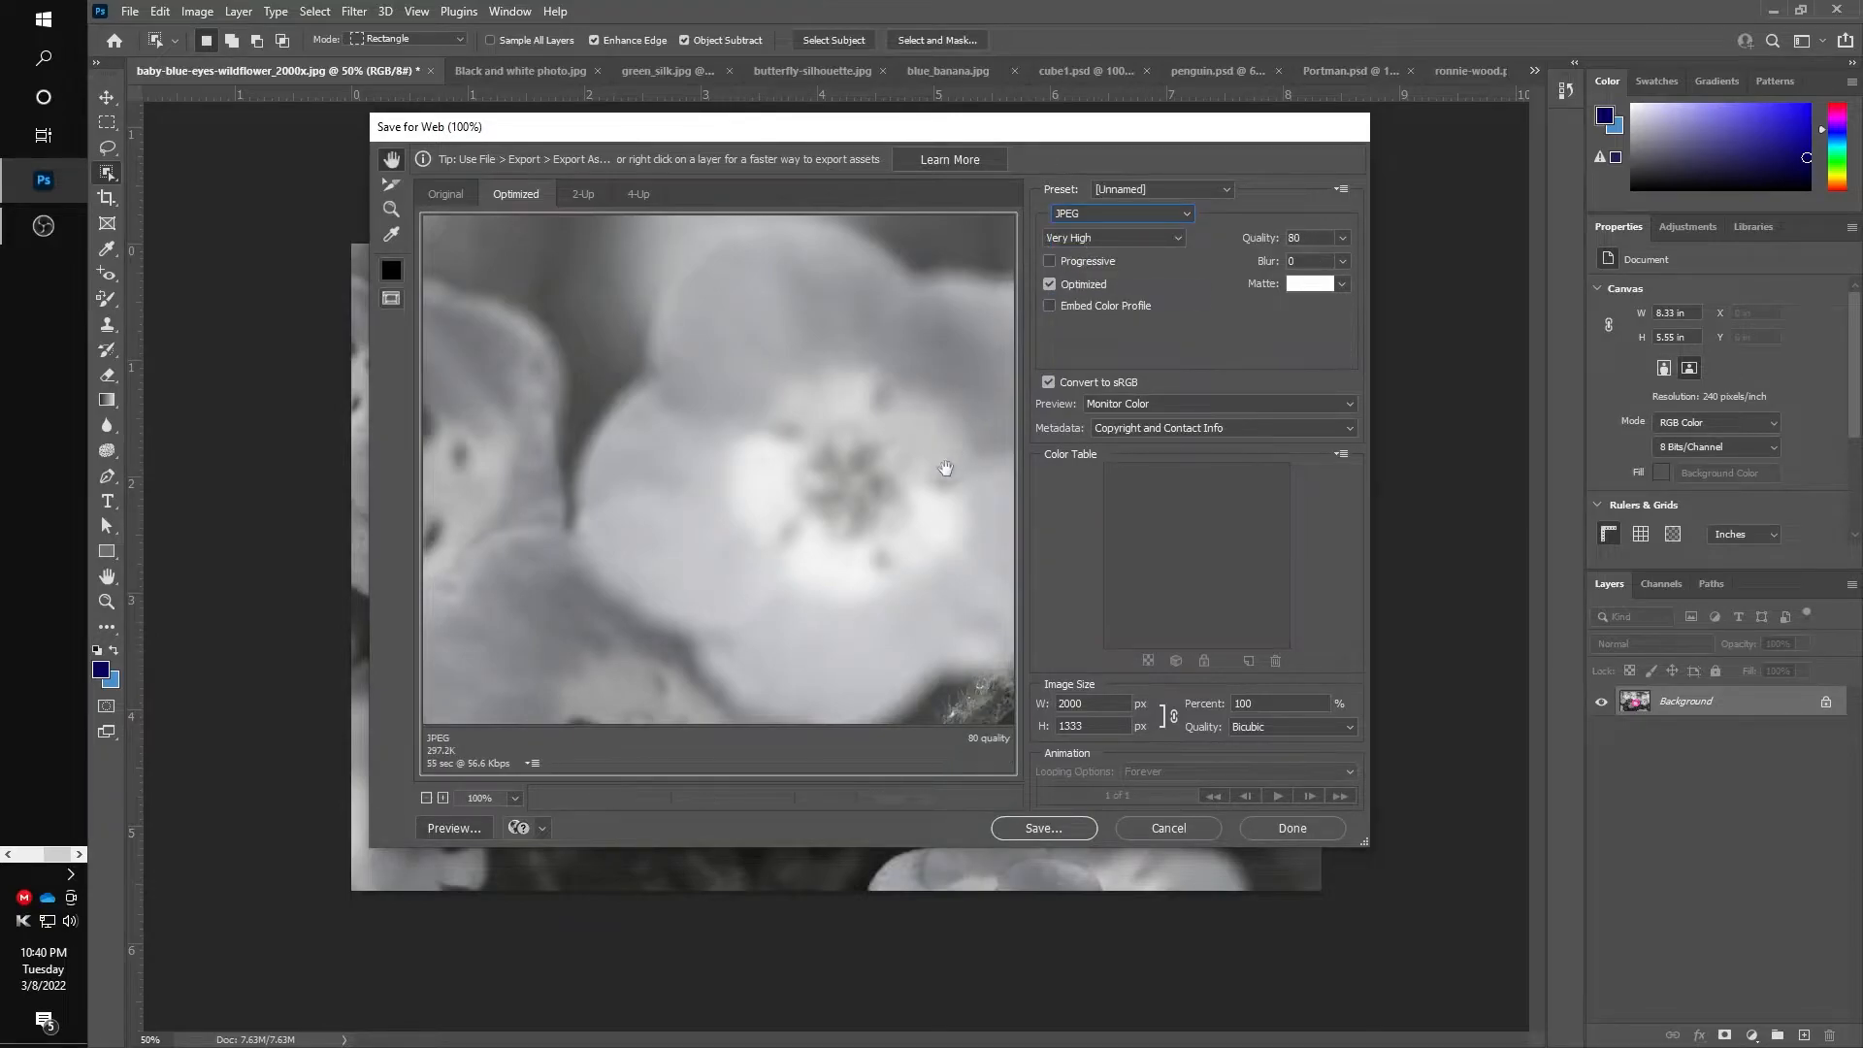
Compare High and Very High JPEG quality on the pink flower in the export preview, and settle on High, quality 60
drag(915, 623, 748, 528)
drag(881, 615, 664, 443)
drag(835, 497, 642, 441)
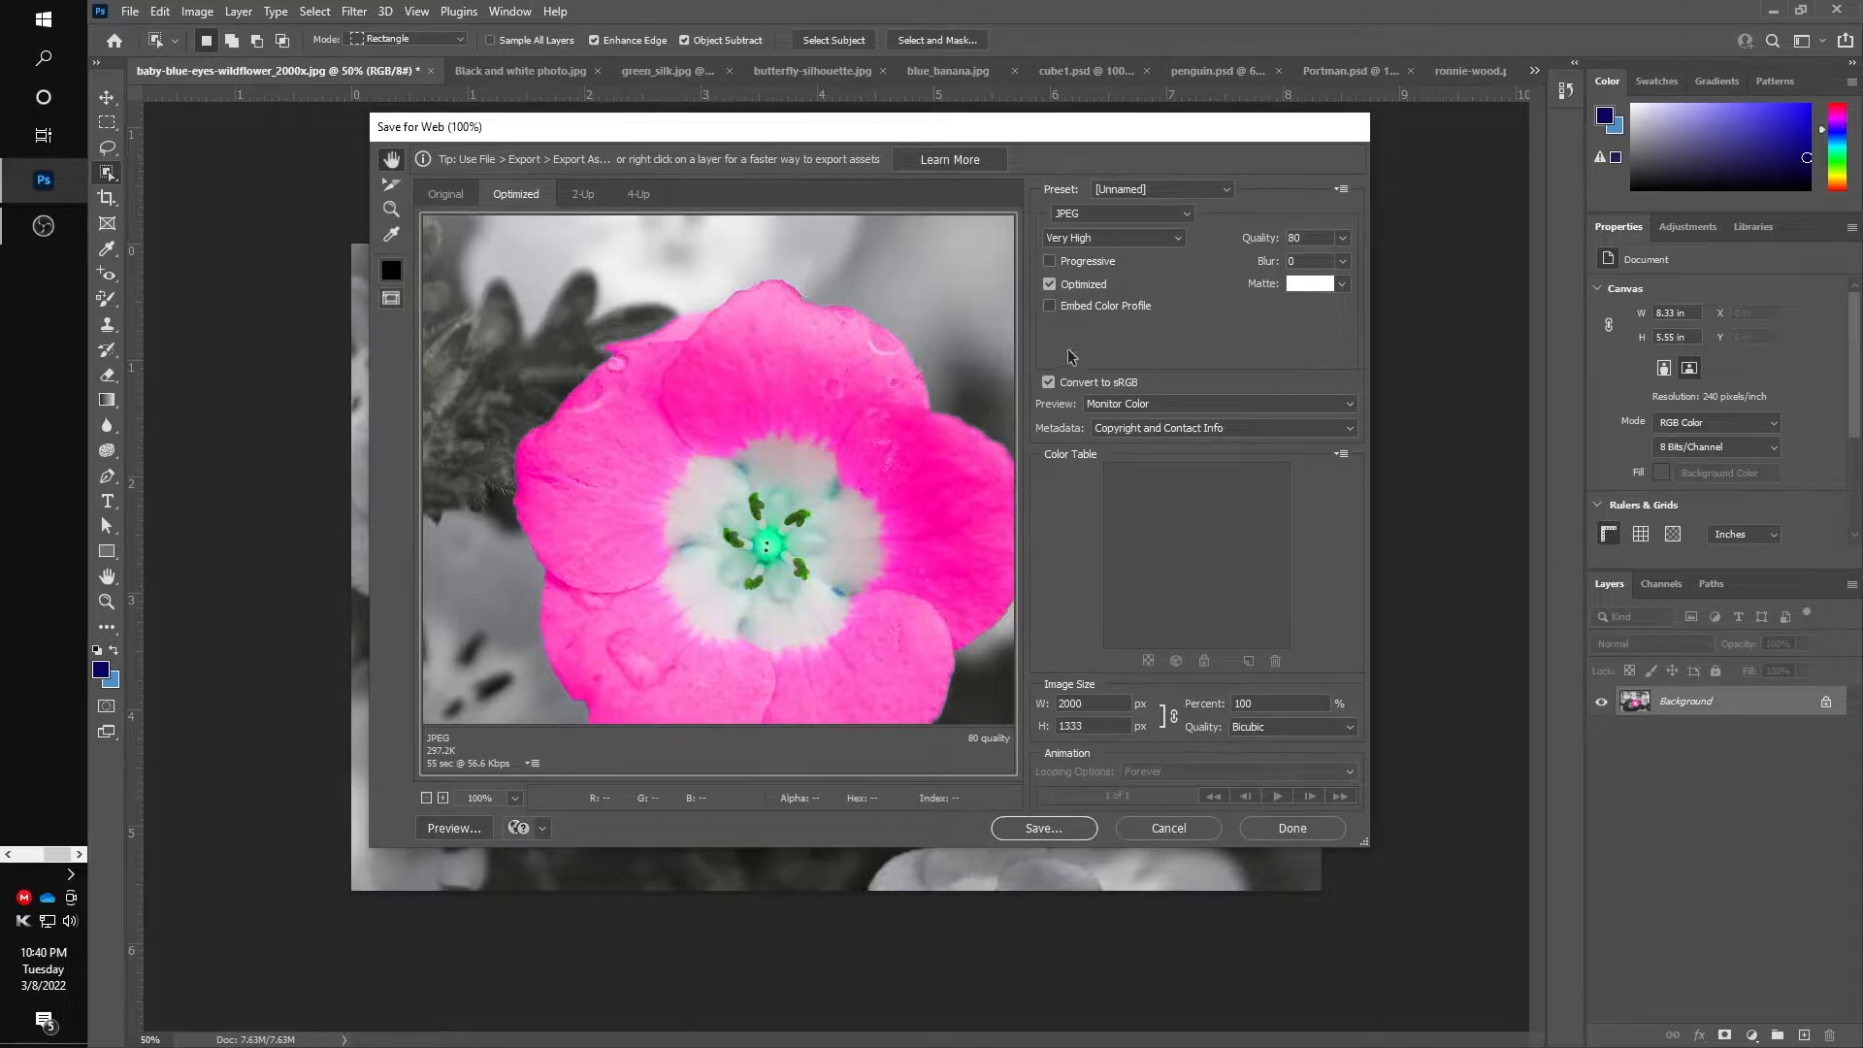
click(1169, 239)
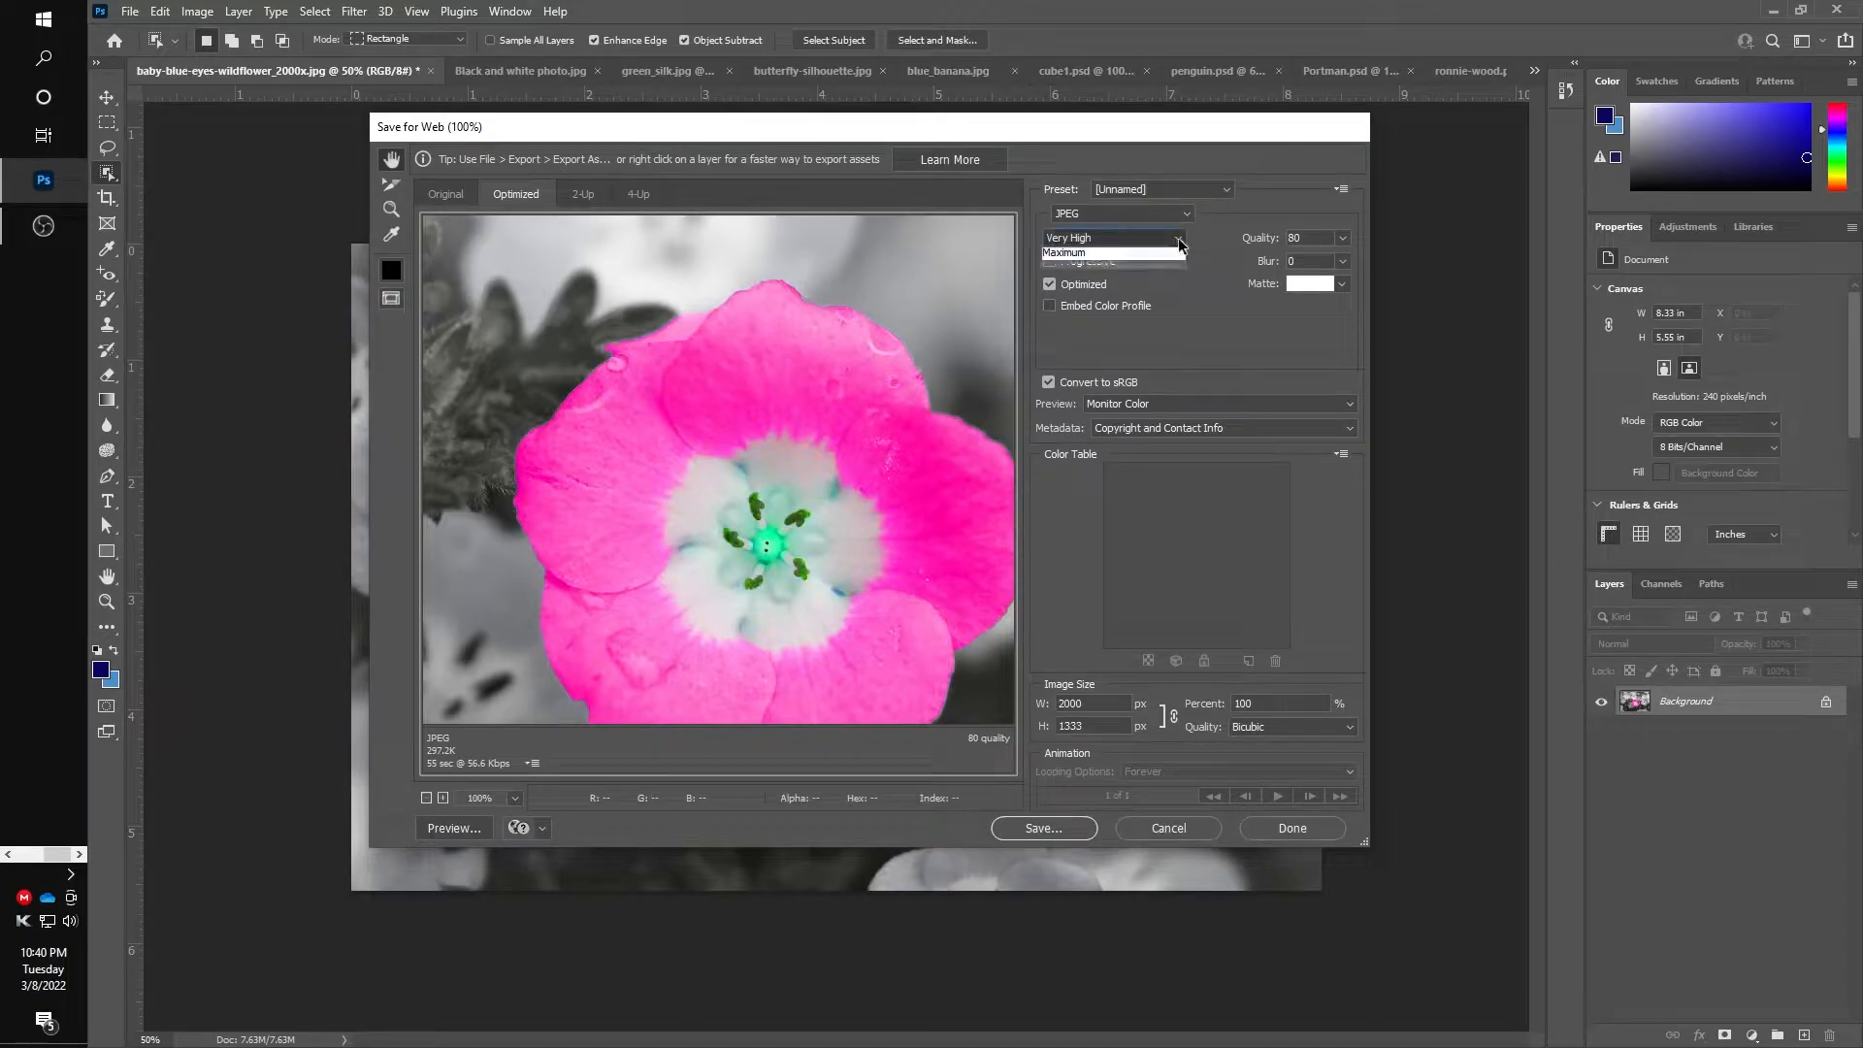
click(1092, 285)
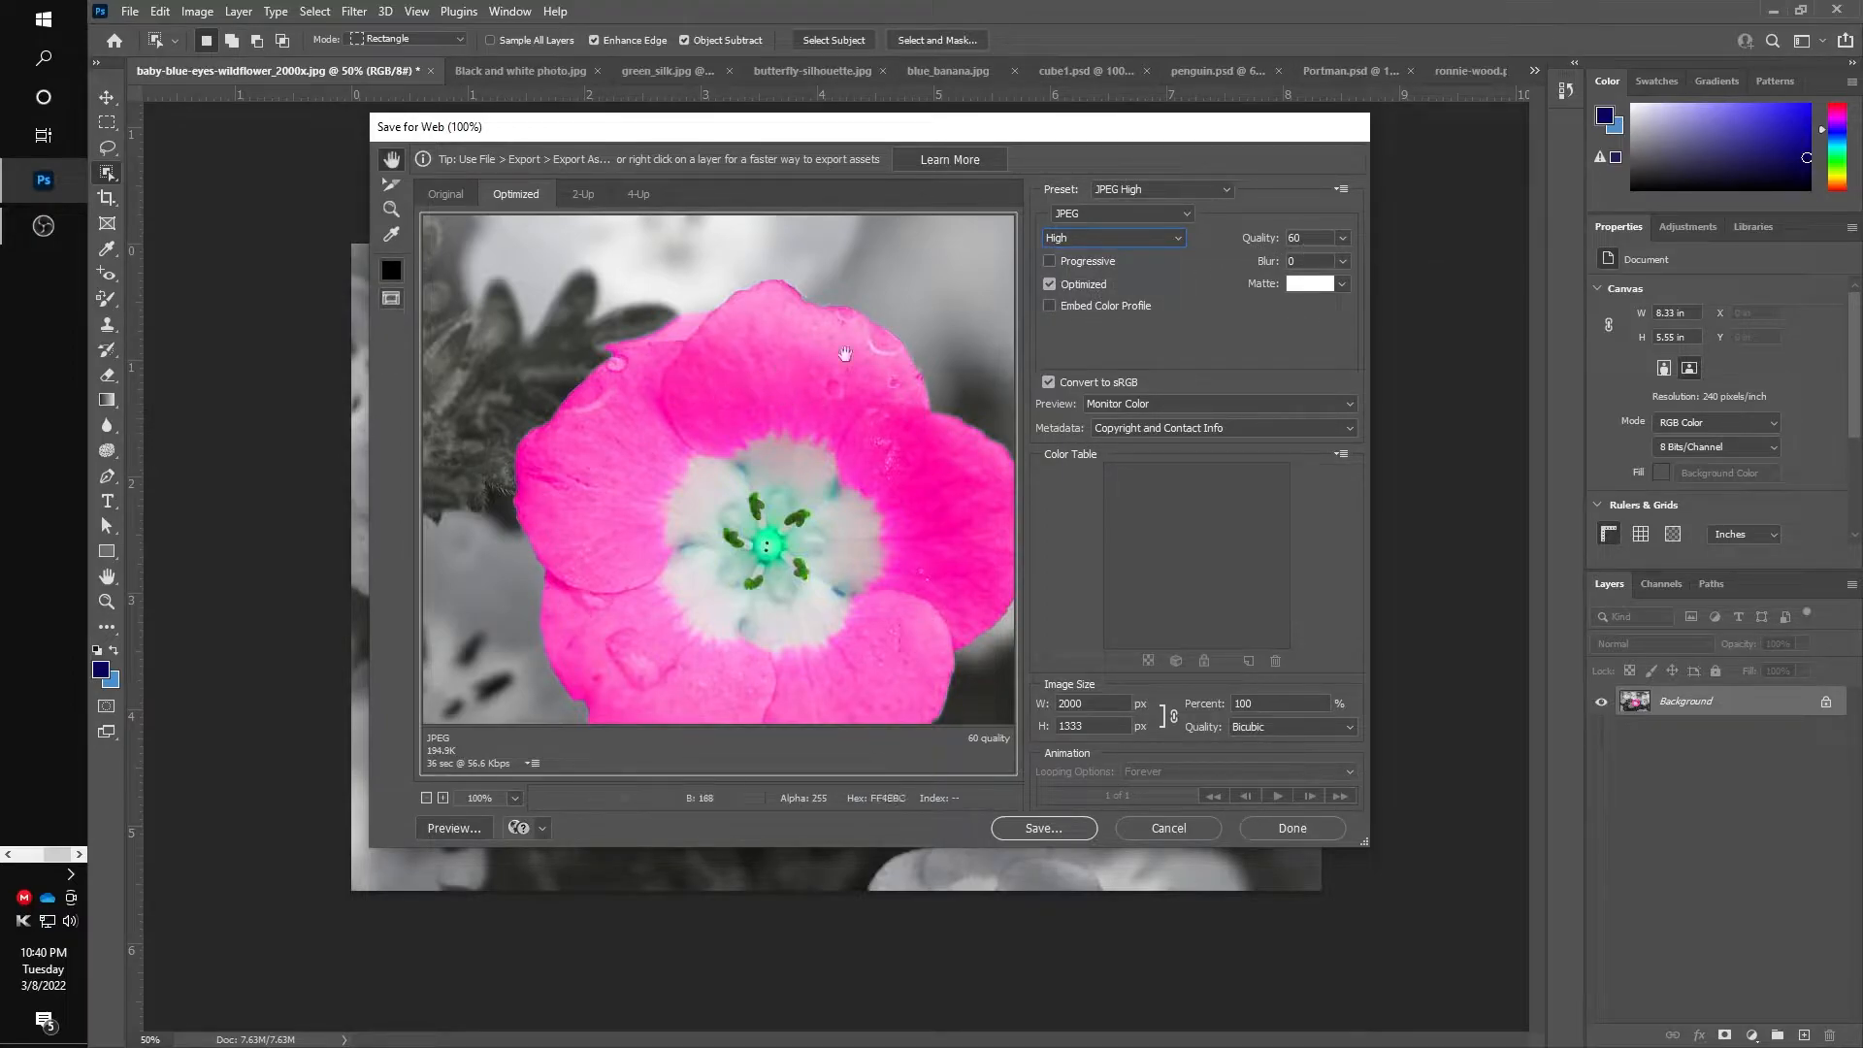
click(1177, 239)
click(1149, 297)
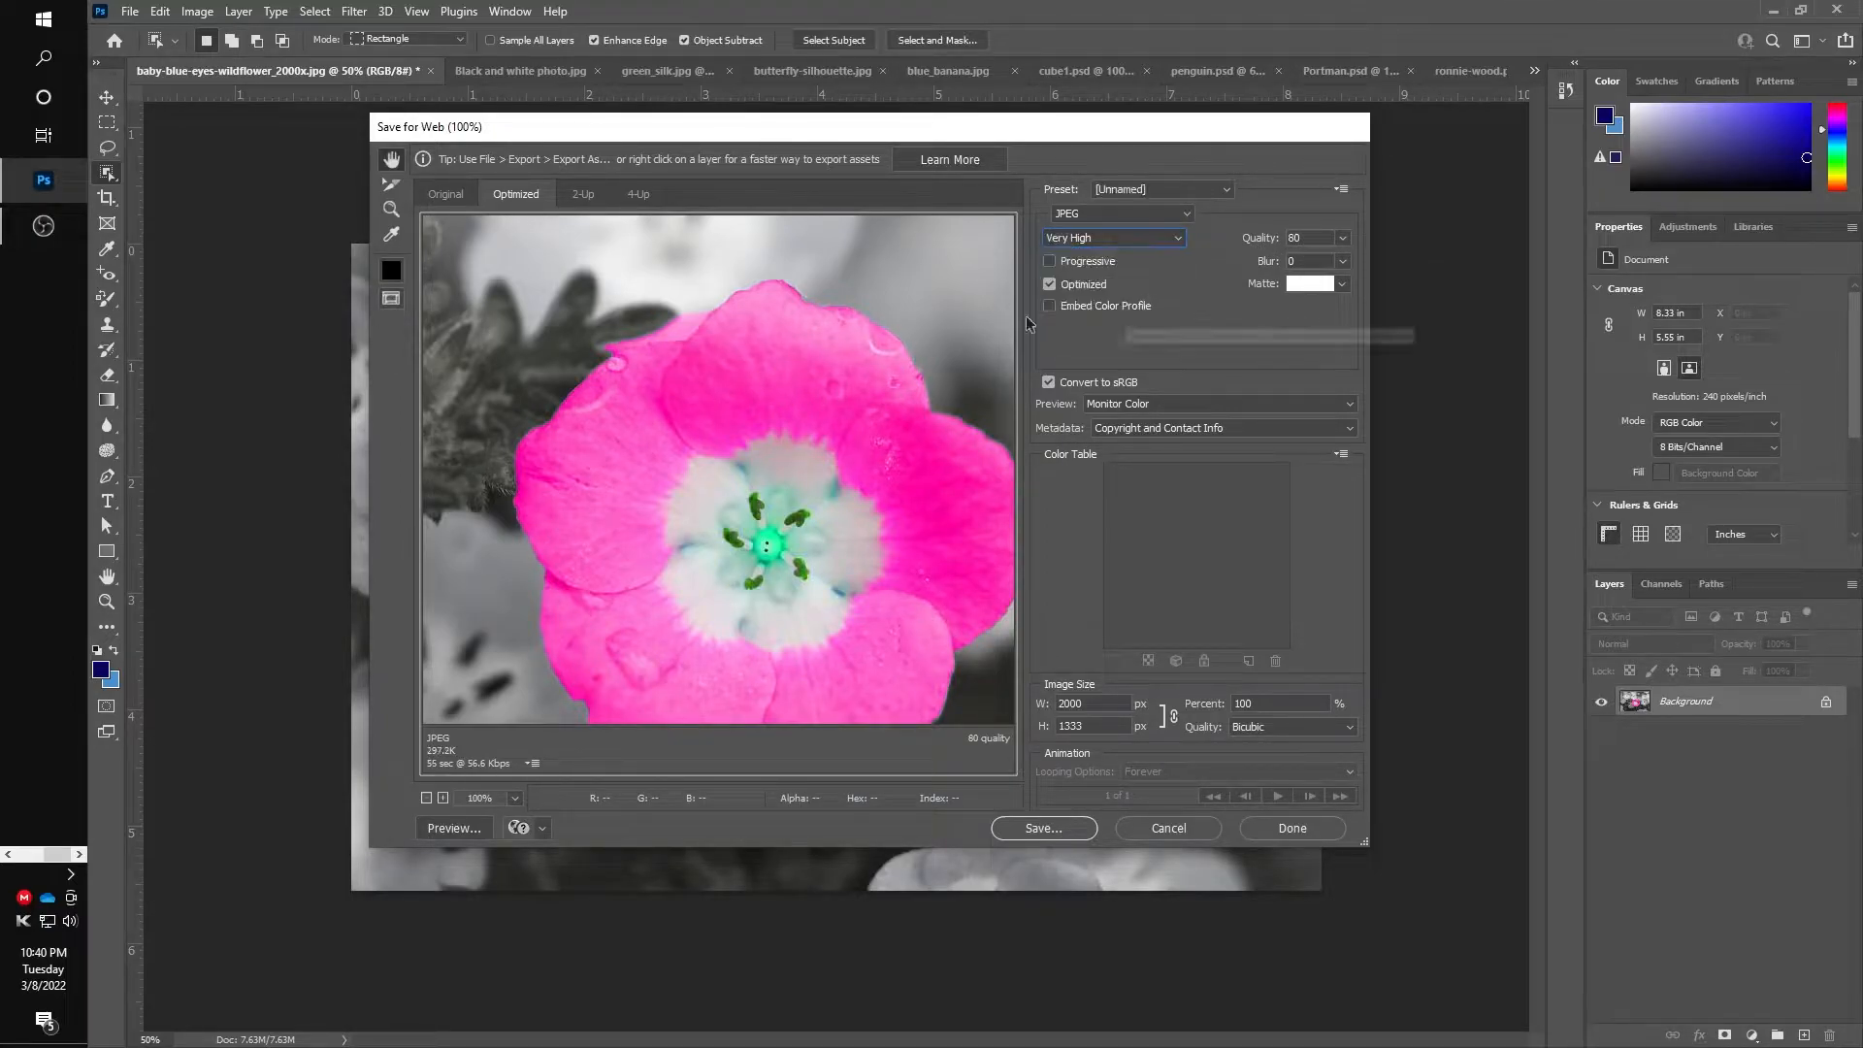
click(1177, 239)
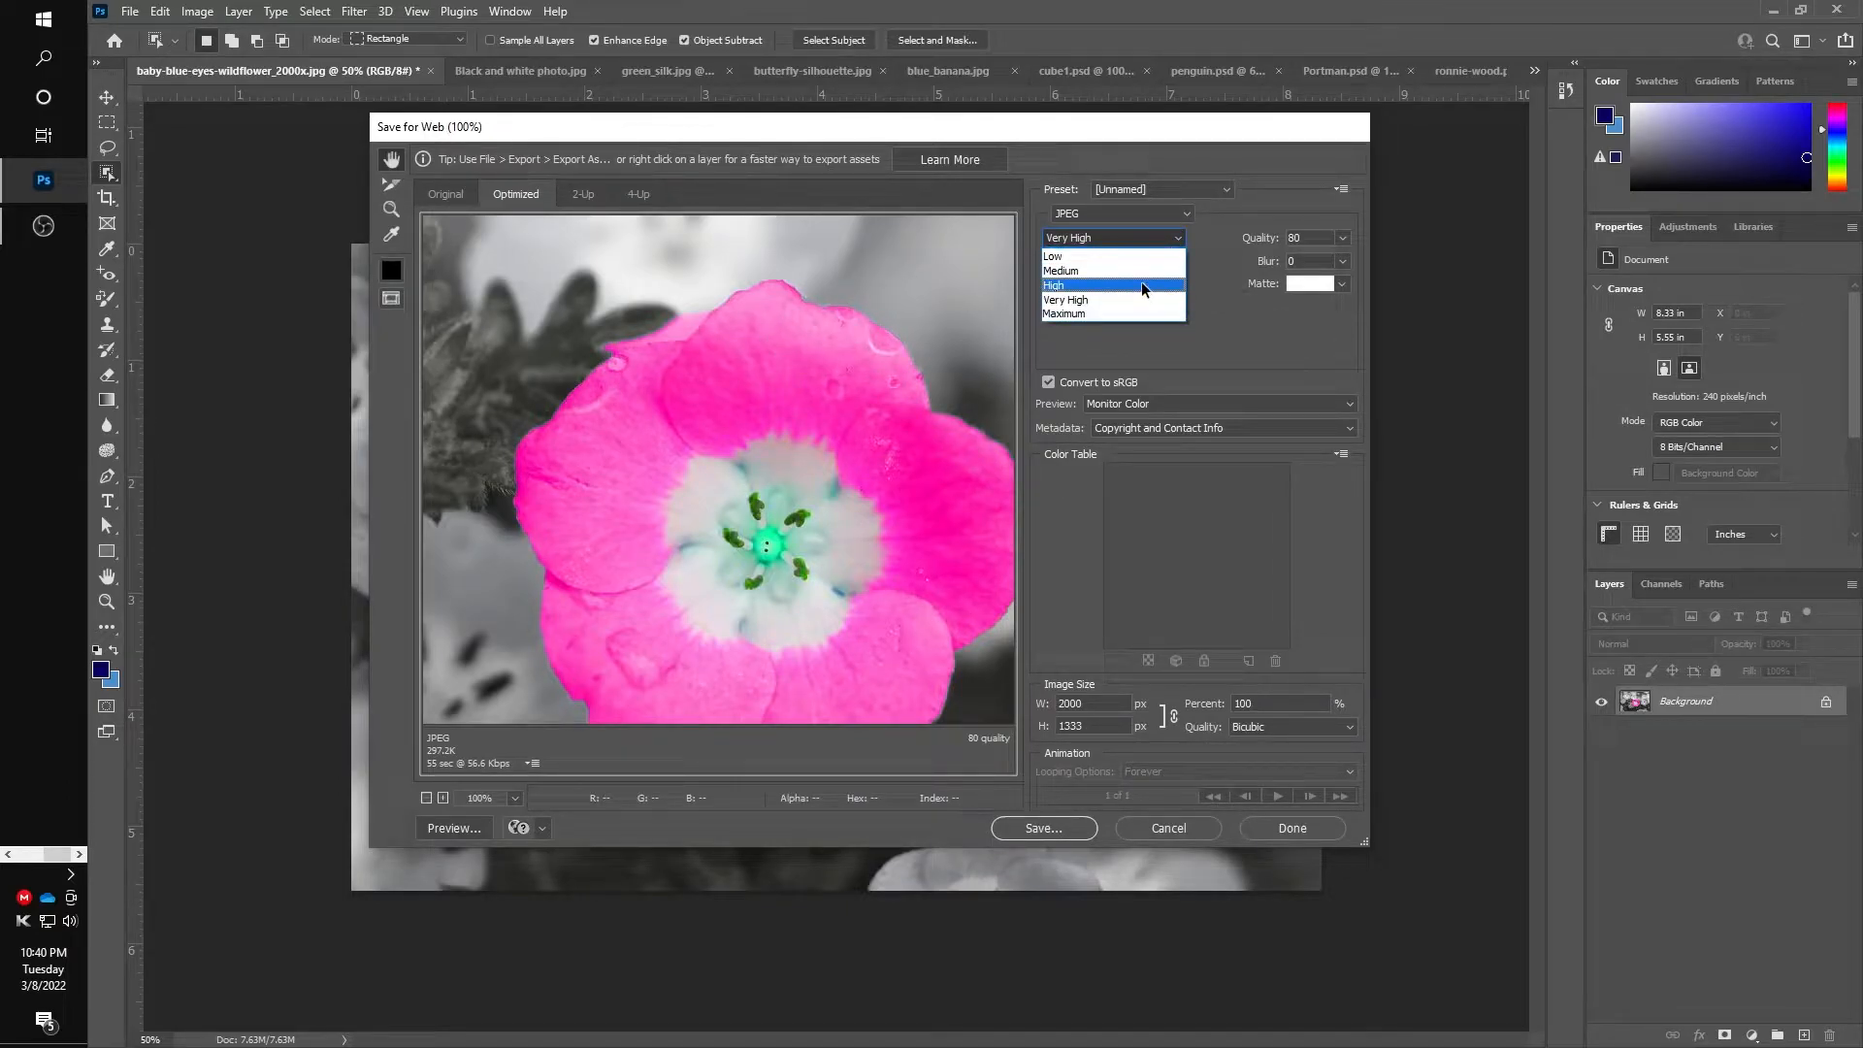
click(1141, 283)
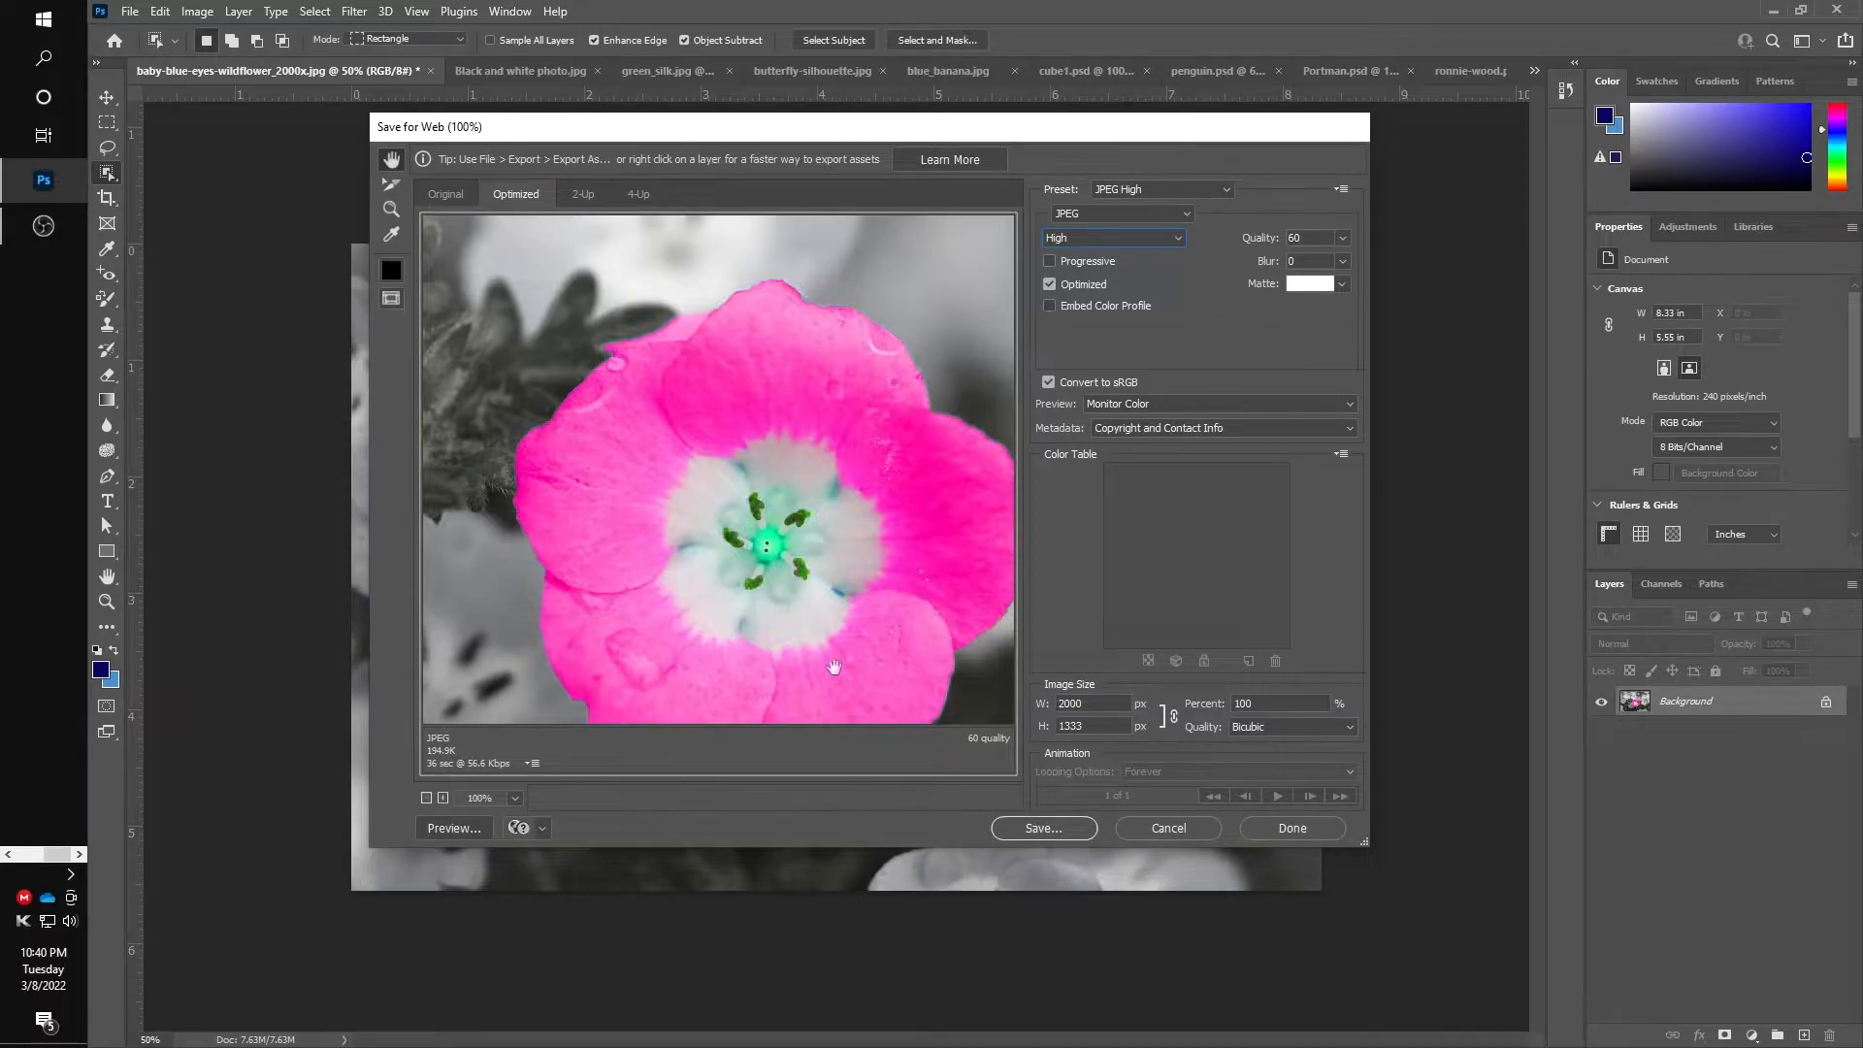
Save the optimized JPEG in the WEEK 06 folder, naming it with the author's surname followed by _blue_flower
click(1045, 831)
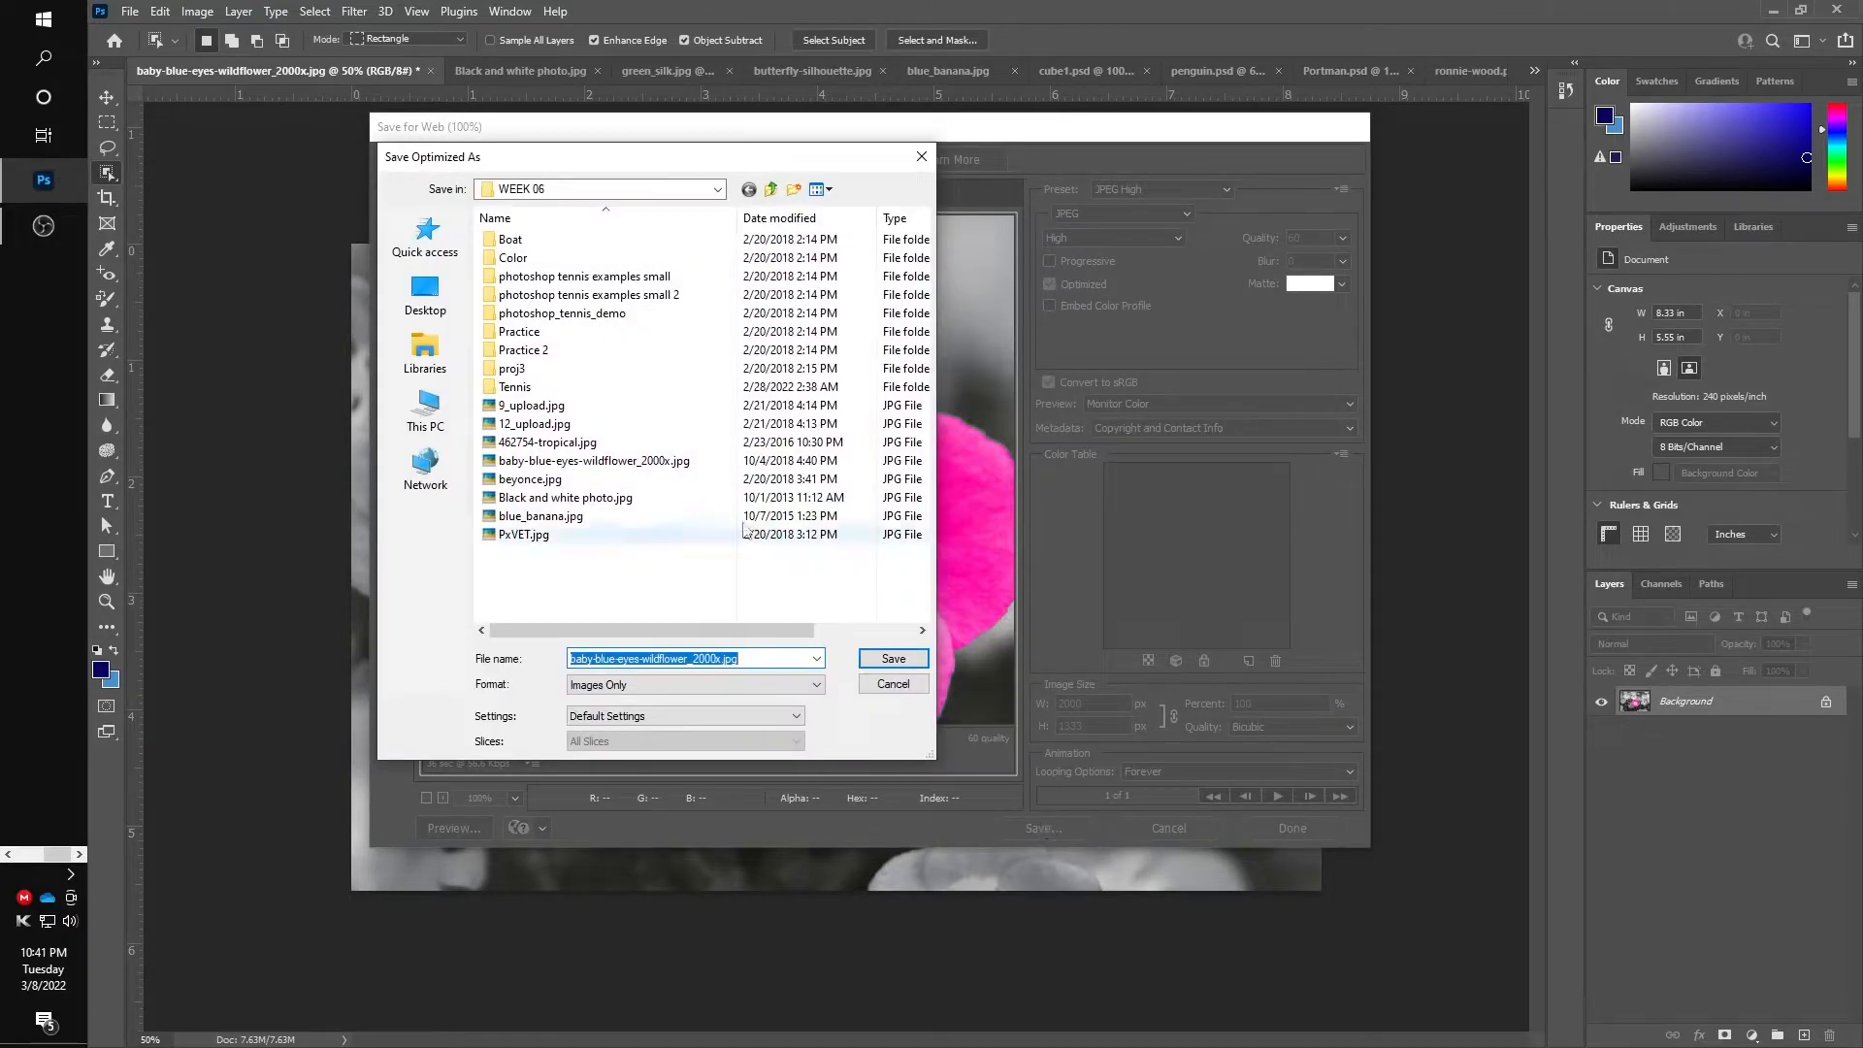
drag(718, 660, 506, 685)
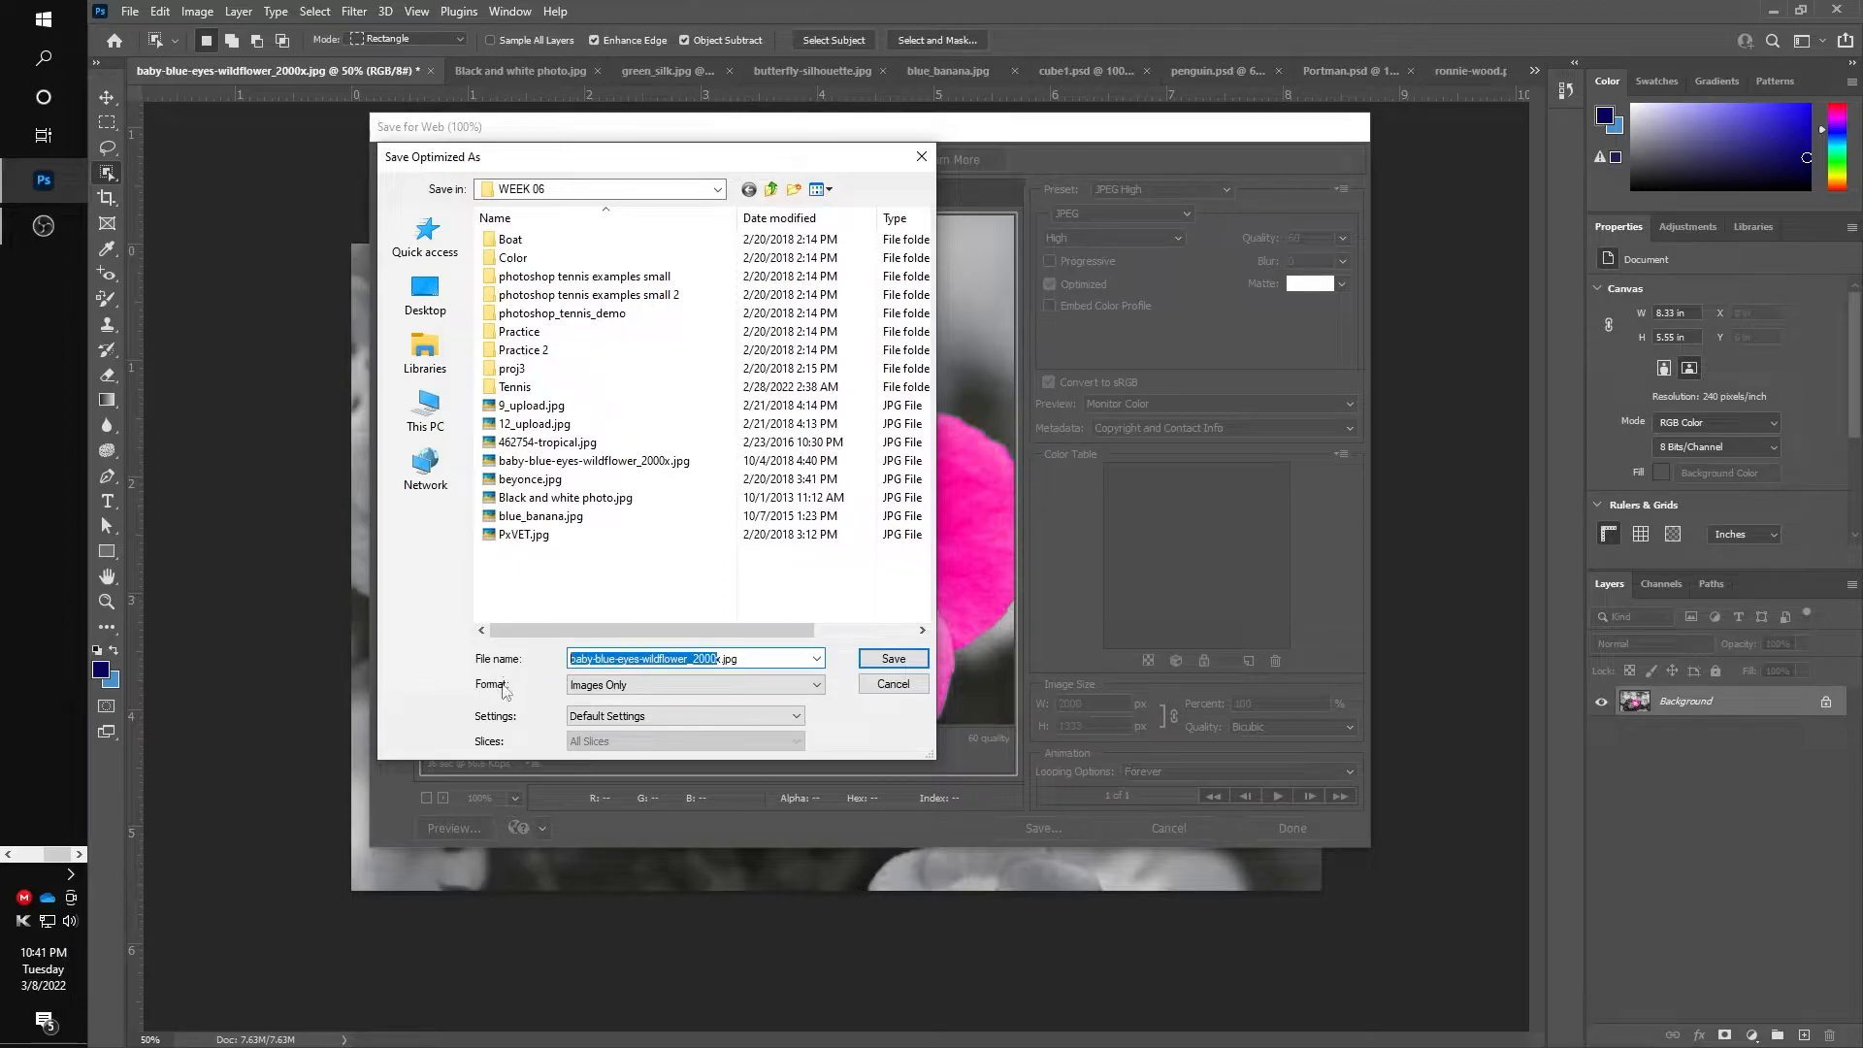
text(hahk)
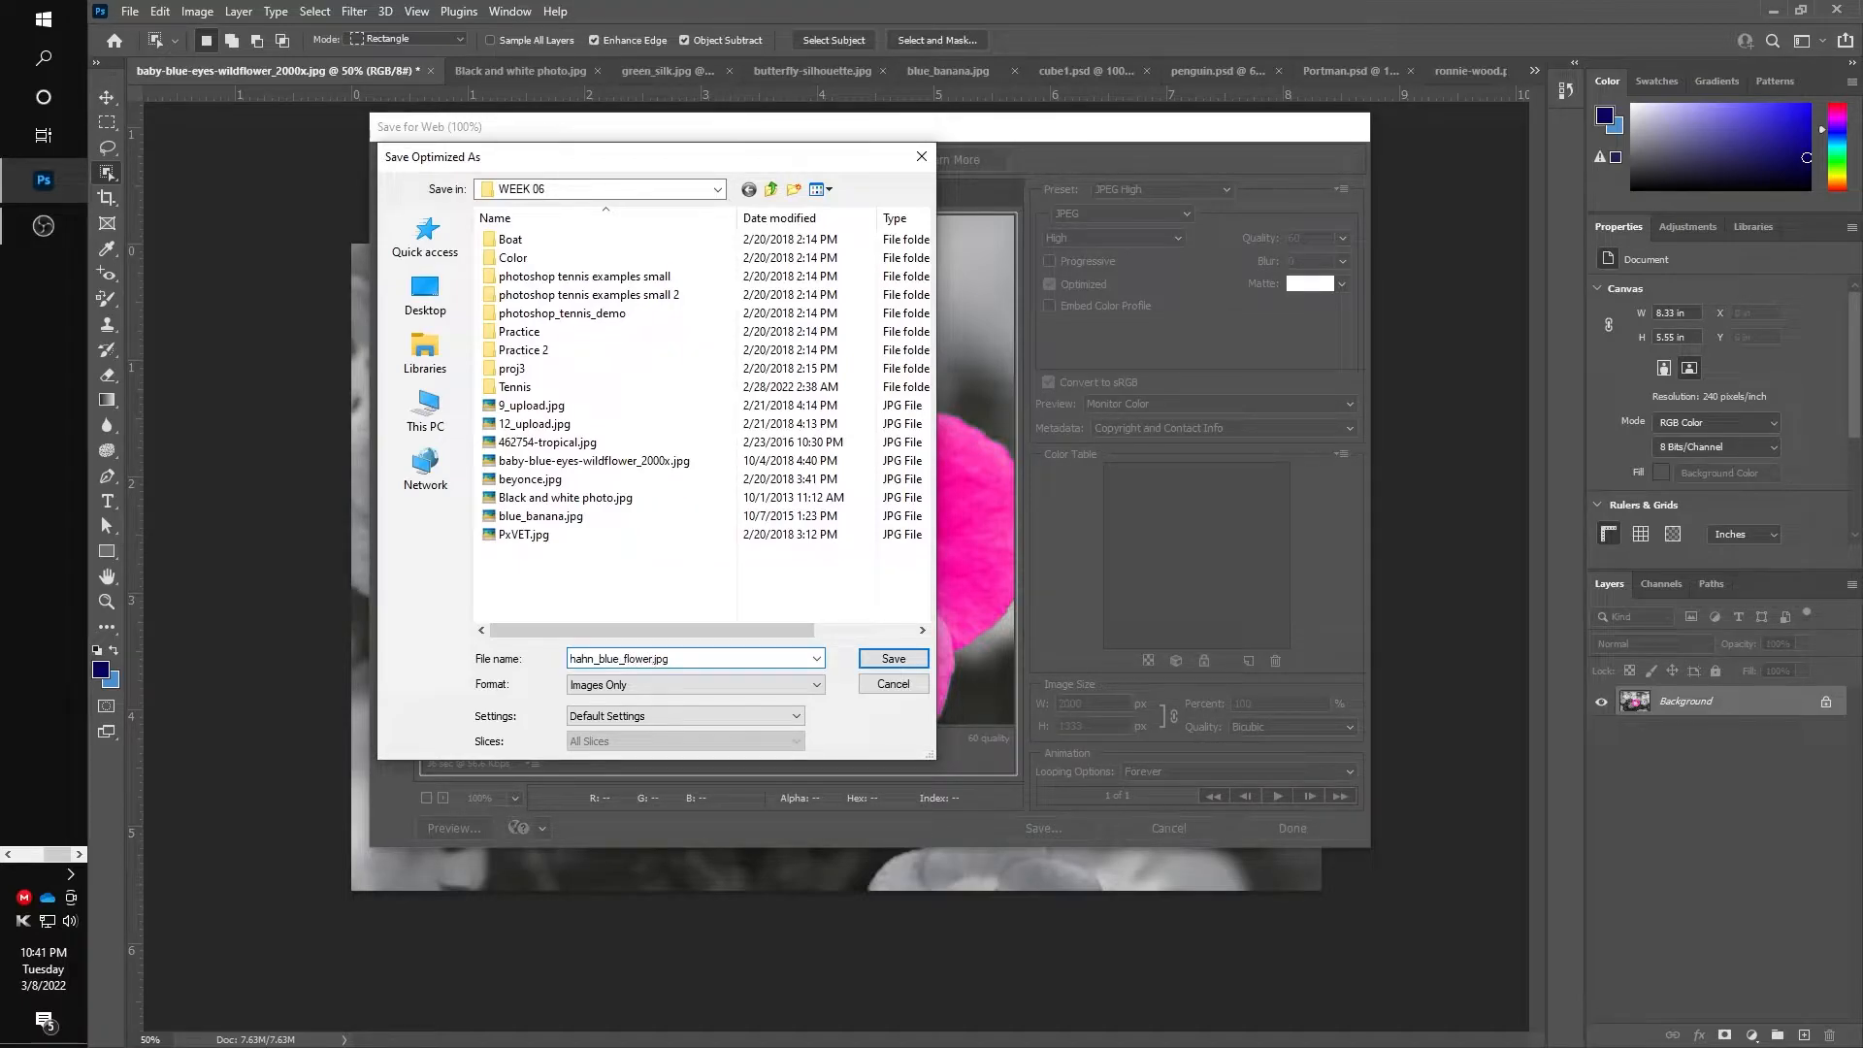
key(Return)
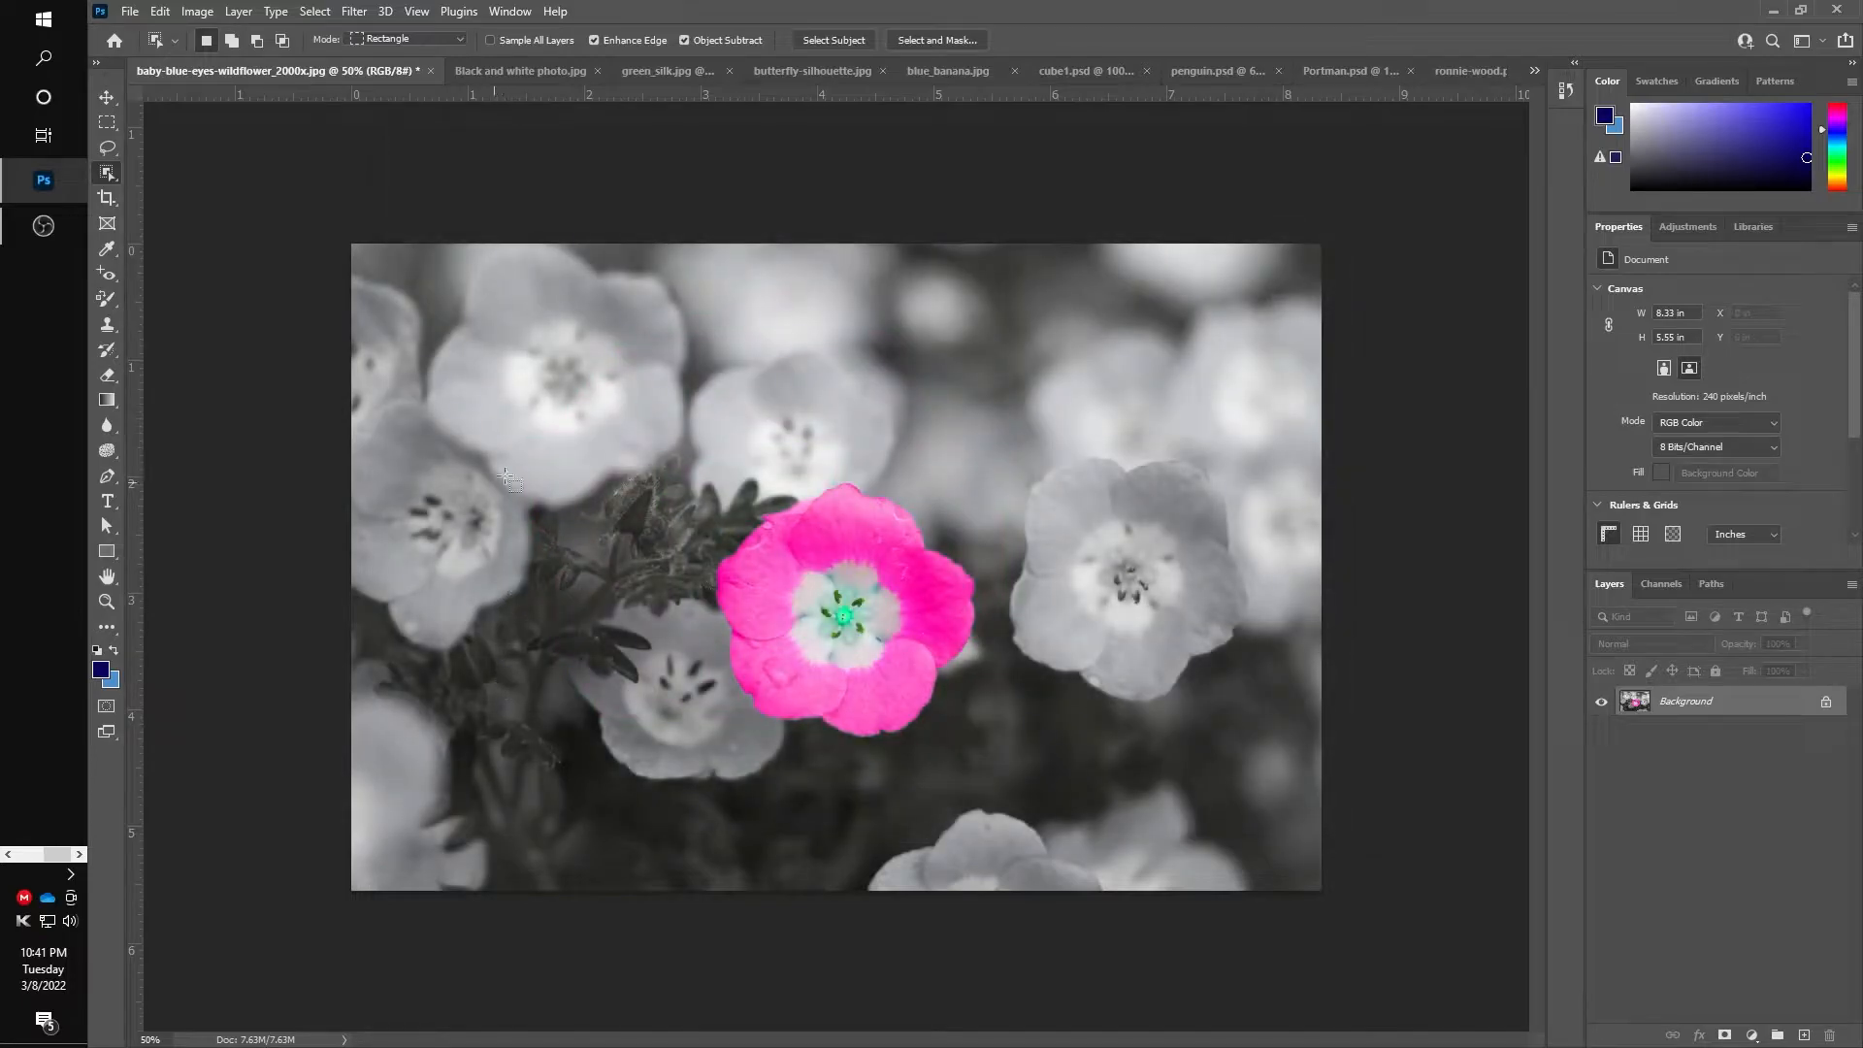
Close the baby-blue-eyes wildflower document without saving its changes
click(431, 72)
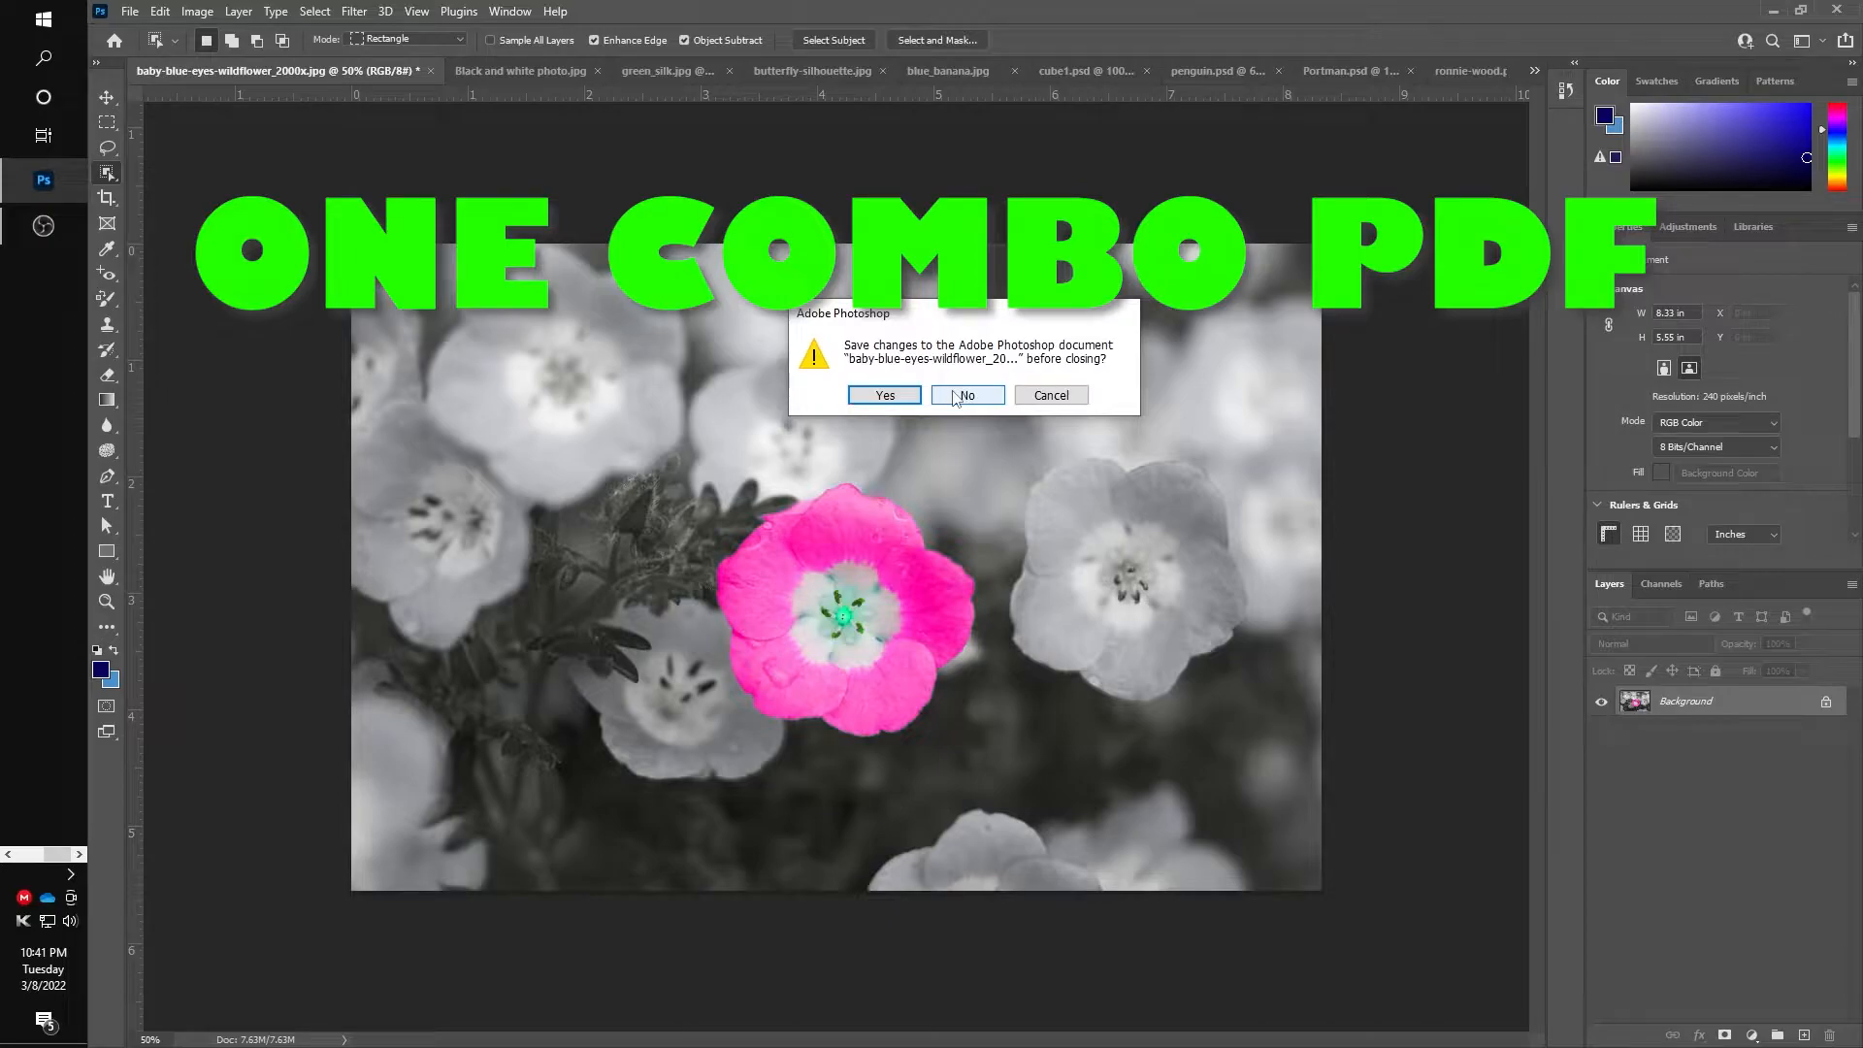
click(956, 396)
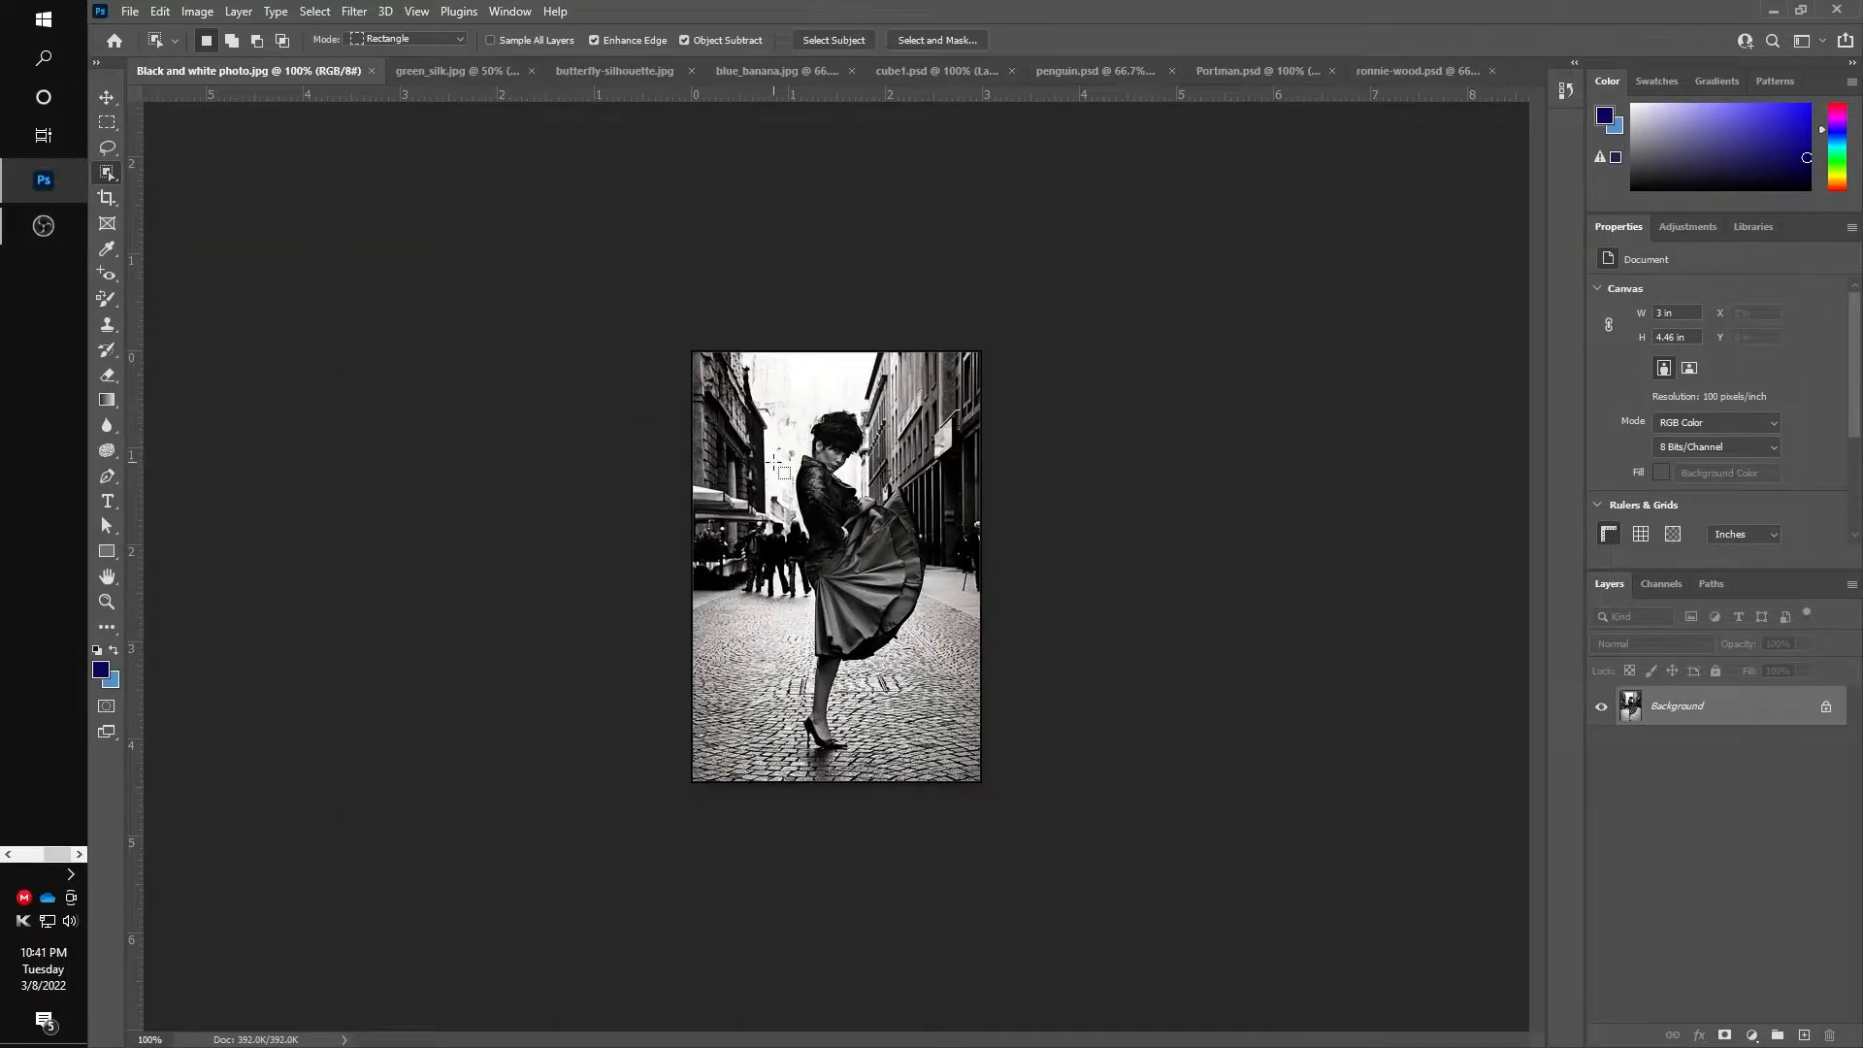
Try an Object Selection rectangle around the woman in the street photo and clear it
key(ctrl+plus)
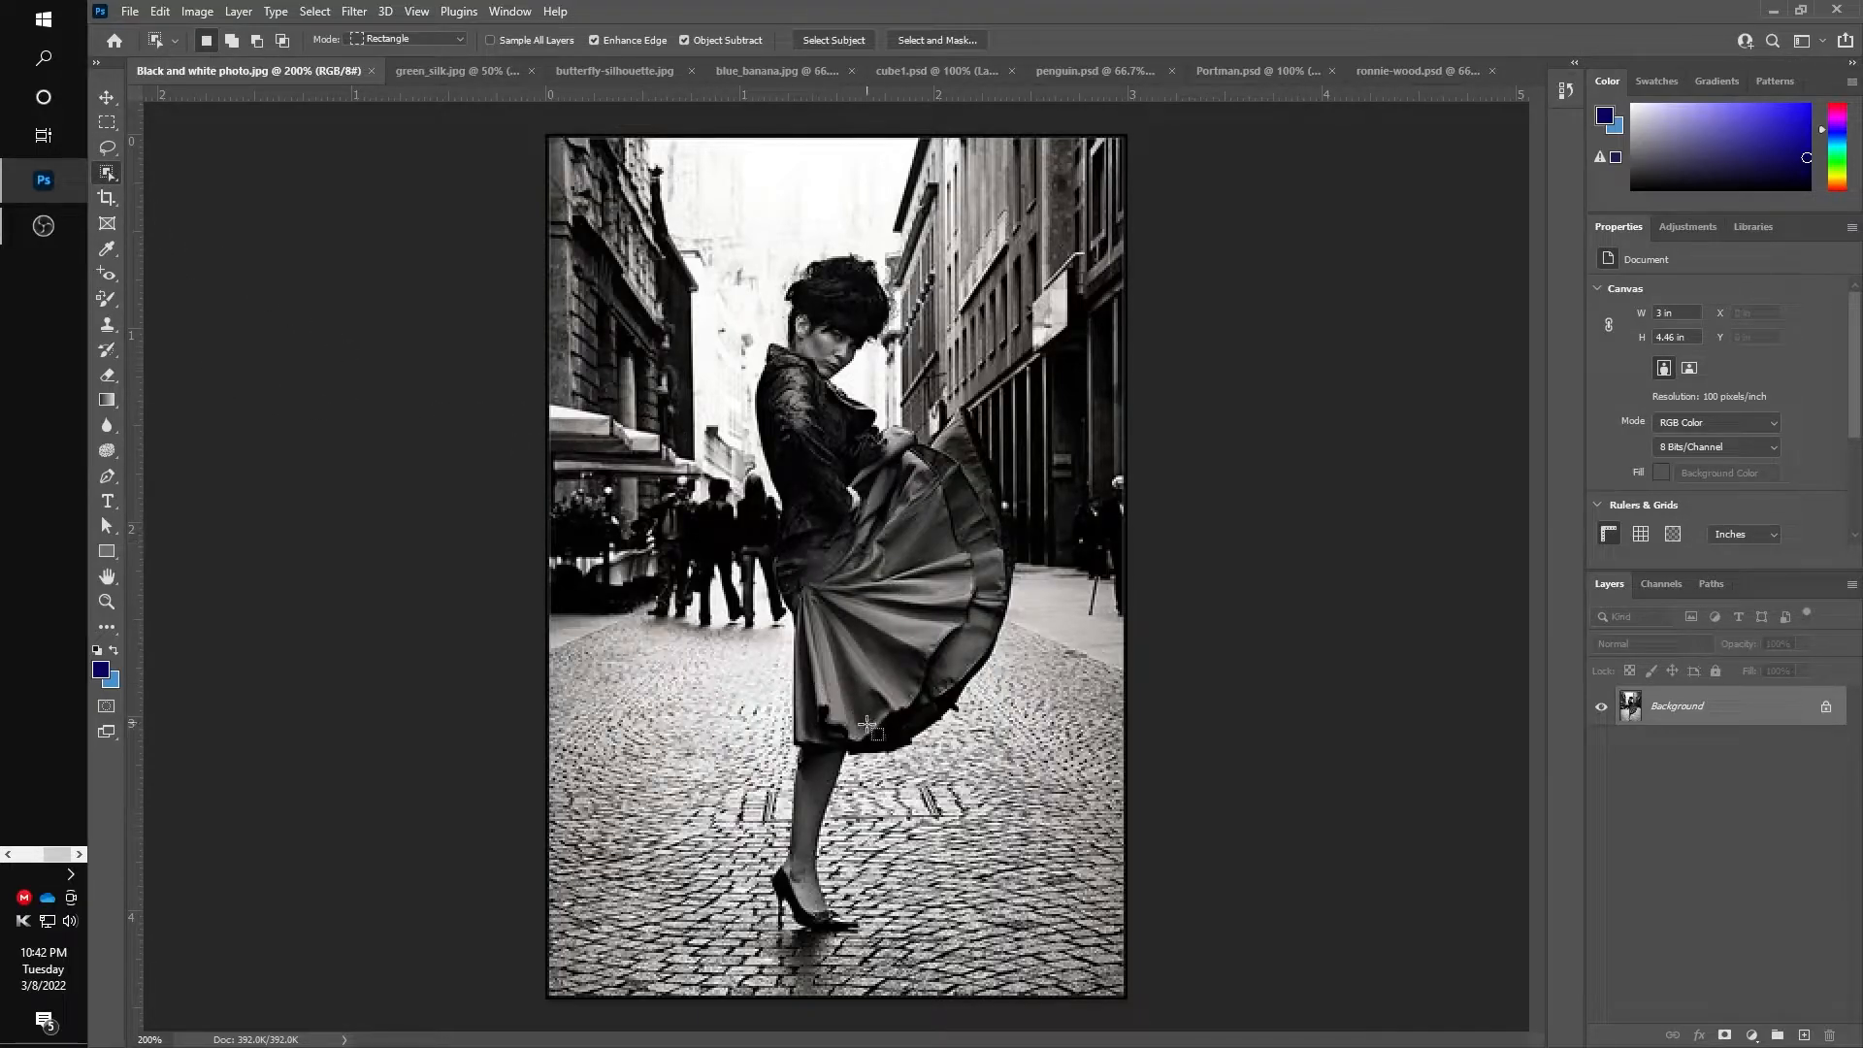
drag(716, 319, 1114, 846)
key(ctrl+d)
Switch to the Quick Selection tool and try larger and smaller brush sizes, settling on 30 px
click(108, 170)
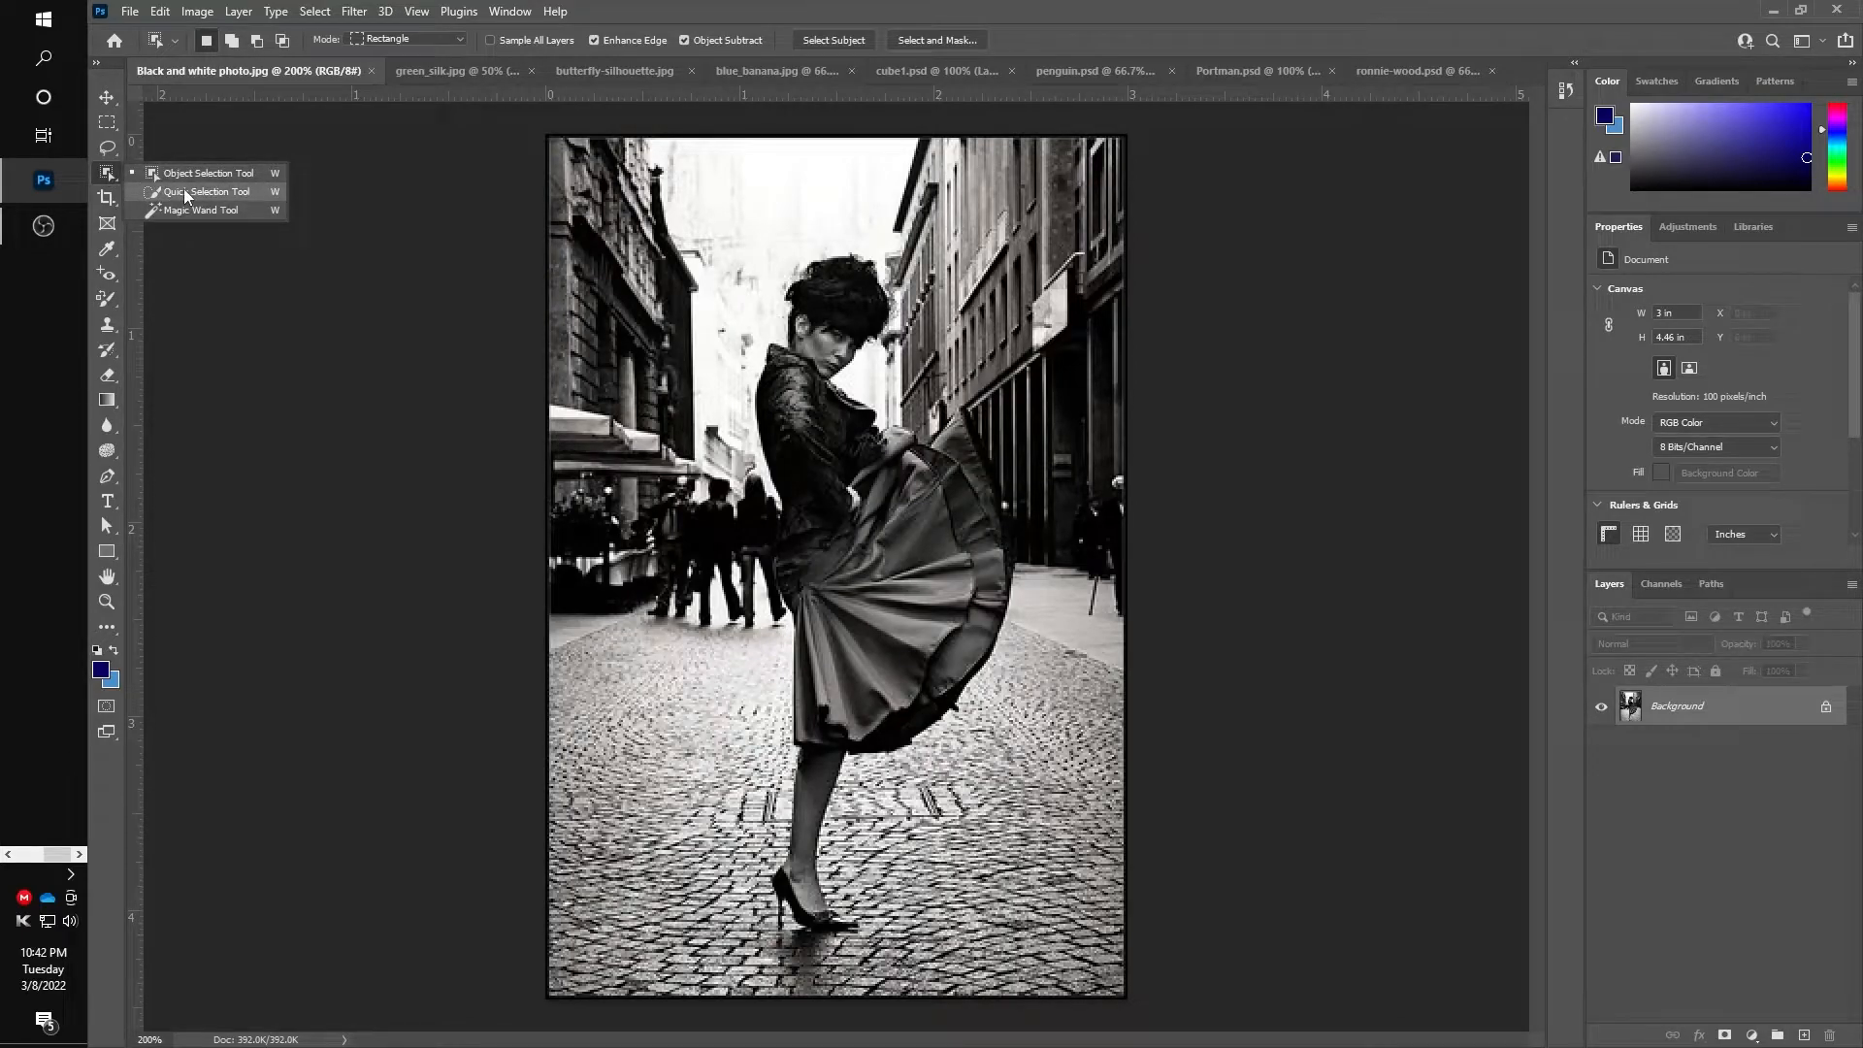
click(184, 192)
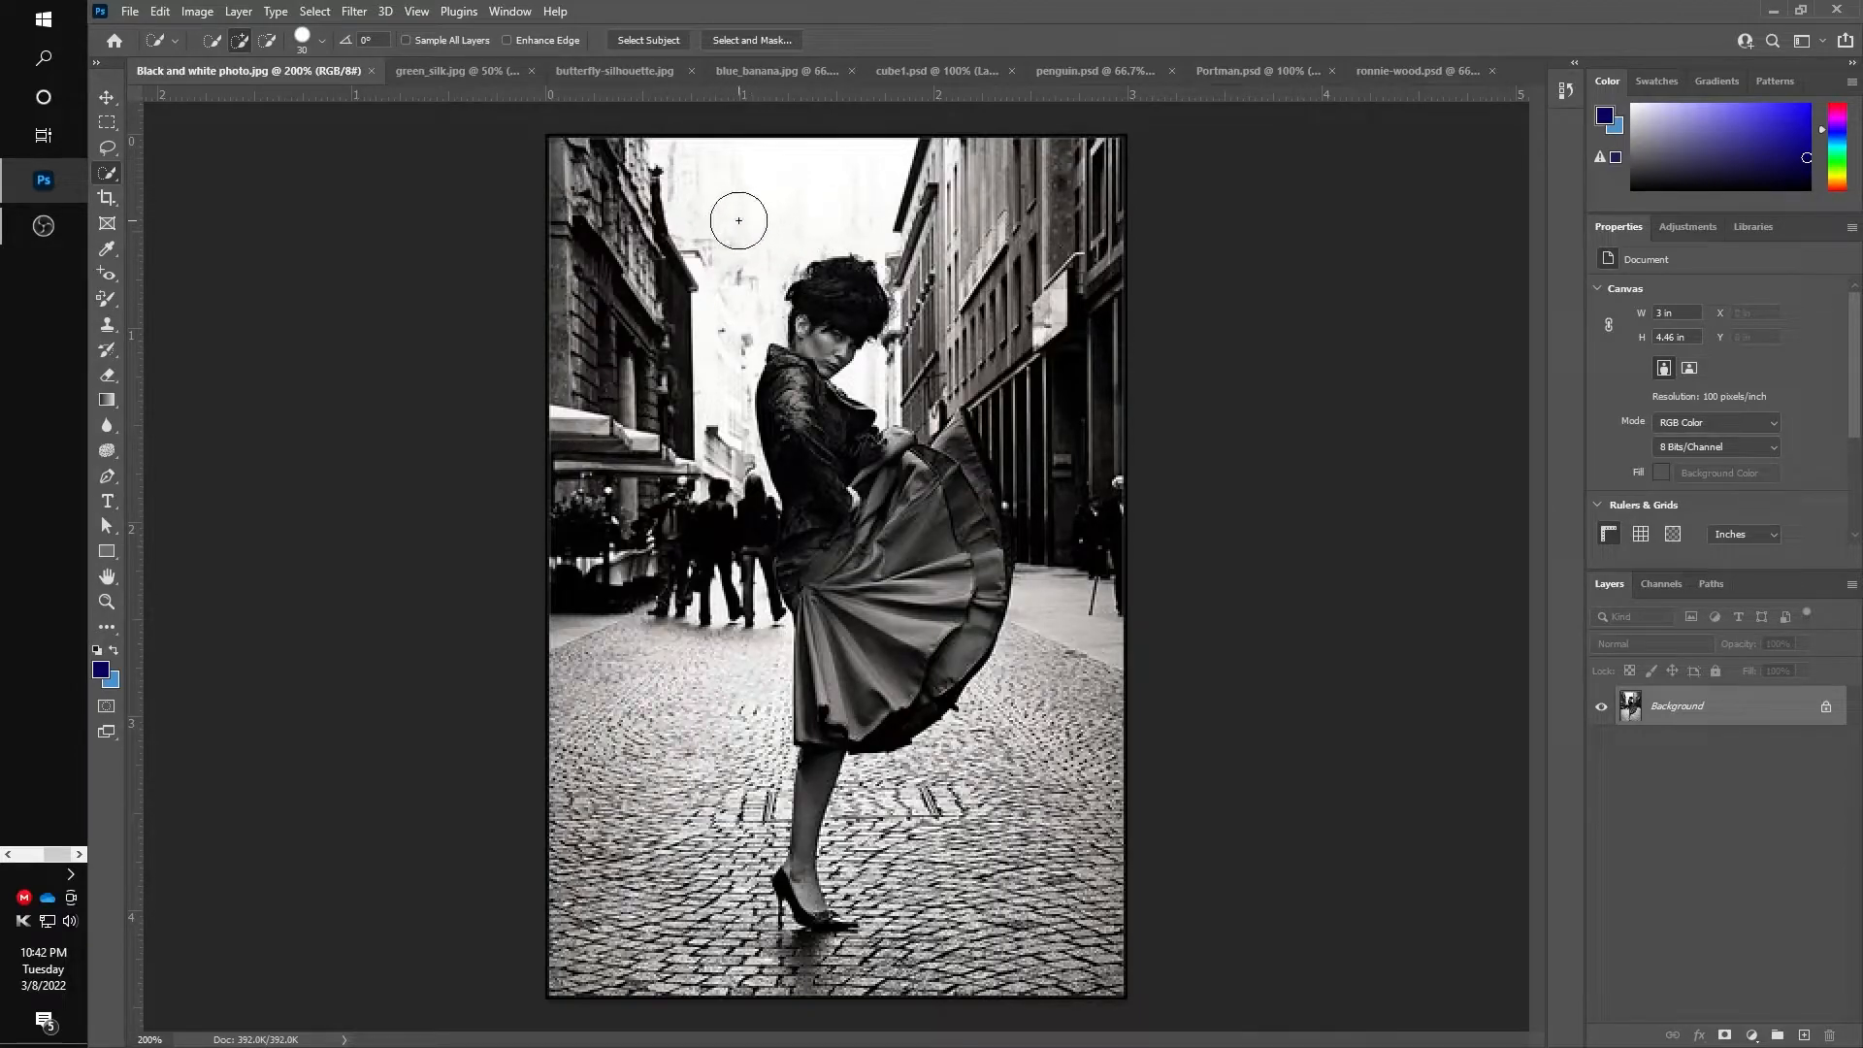
key(bracketright)
key(bracketright)
key(bracketright)
key(bracketleft)
key(bracketleft)
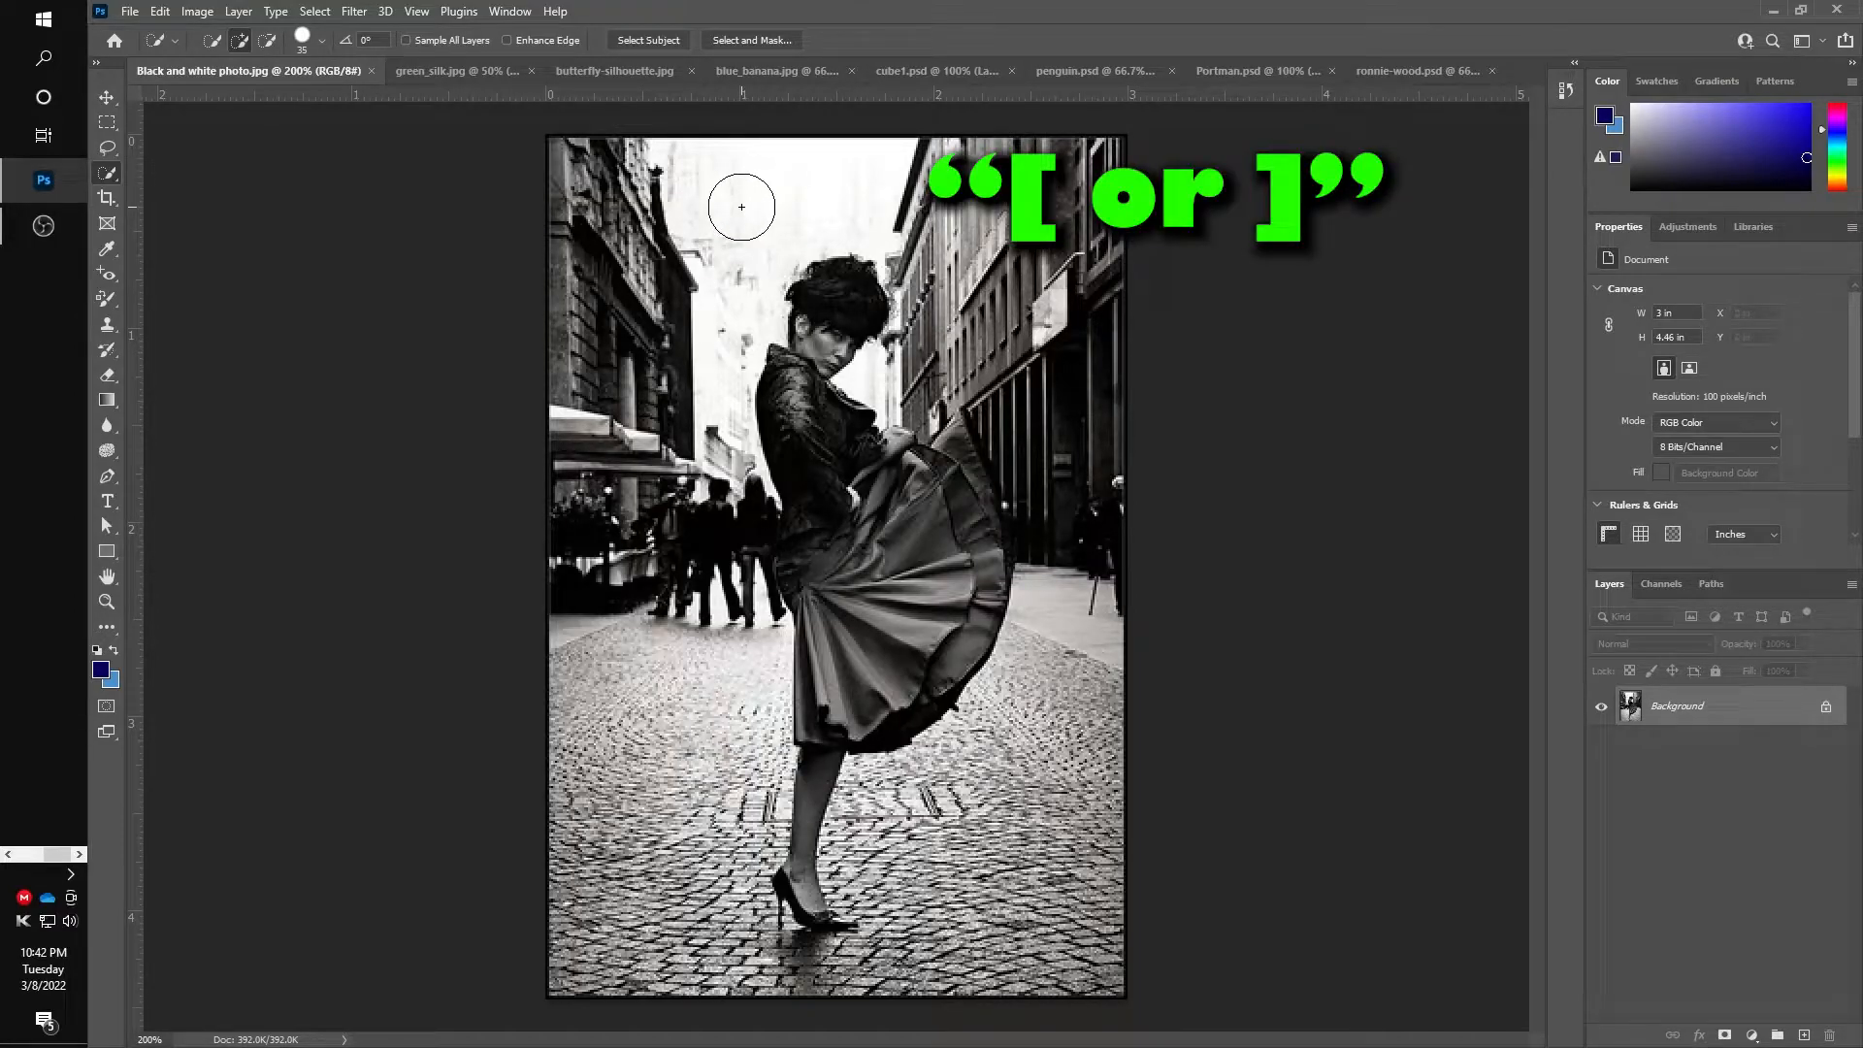
key(bracketleft)
key(bracketleft)
key(bracketleft)
key(bracketright)
key(bracketright)
key(bracketright)
key(bracketleft)
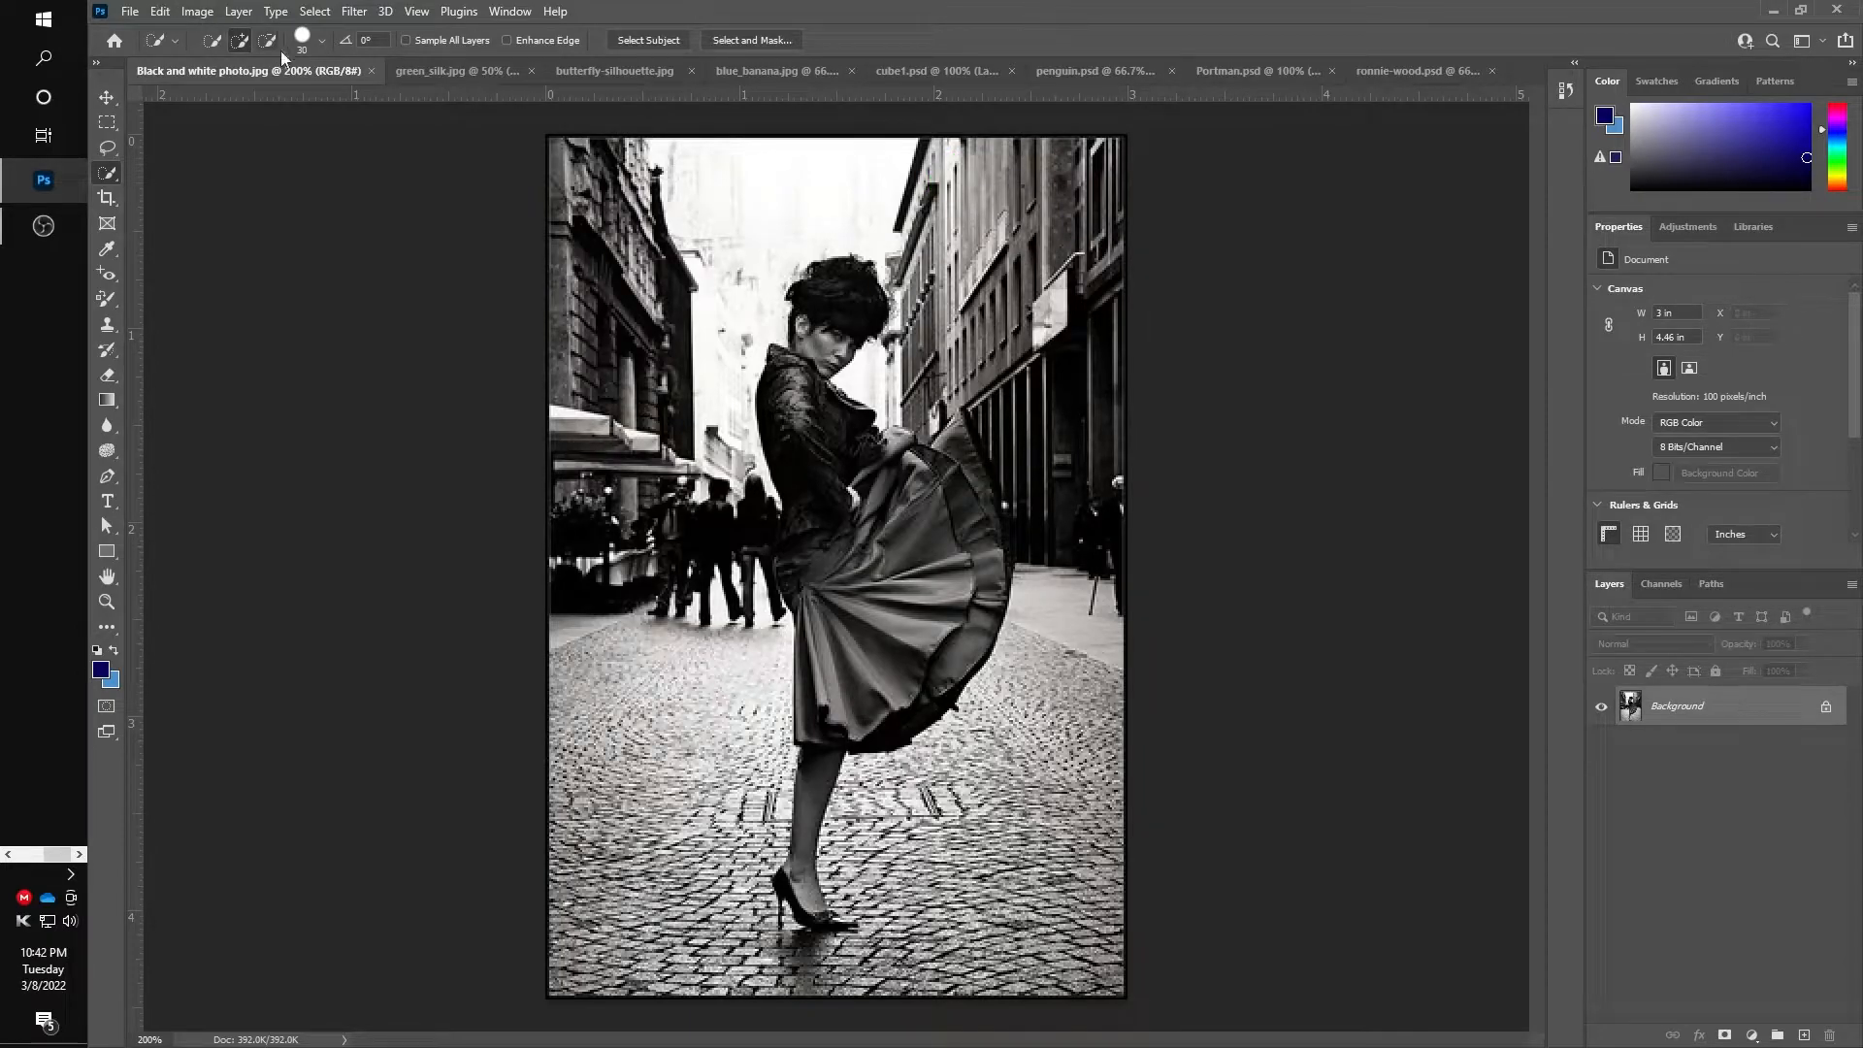
Set the selection brush size to 48 px, try lower hardness values and return the hardness to 100%
click(323, 41)
mouse_move(326, 100)
mouse_down()
mouse_move(238, 101)
mouse_move(288, 99)
mouse_up()
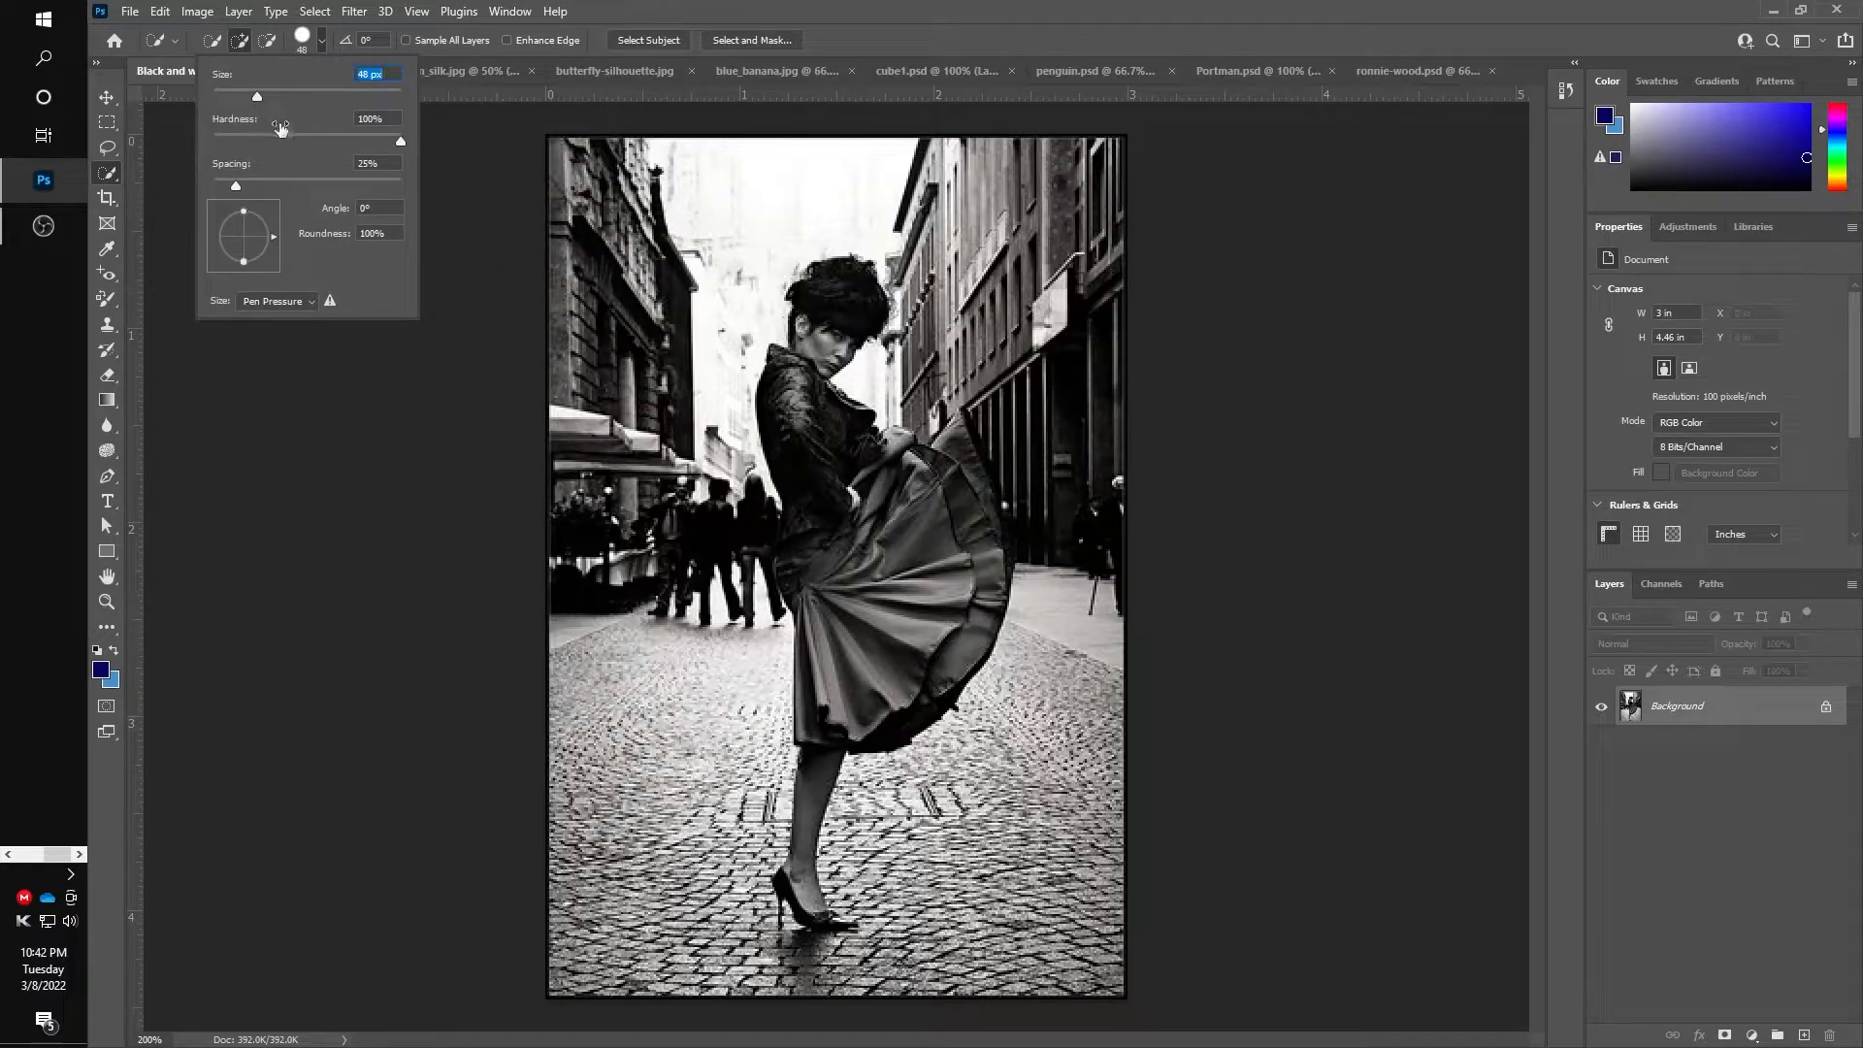
click(400, 143)
click(221, 144)
mouse_move(224, 148)
mouse_down()
mouse_move(204, 141)
mouse_move(260, 145)
mouse_up()
drag(413, 132, 417, 133)
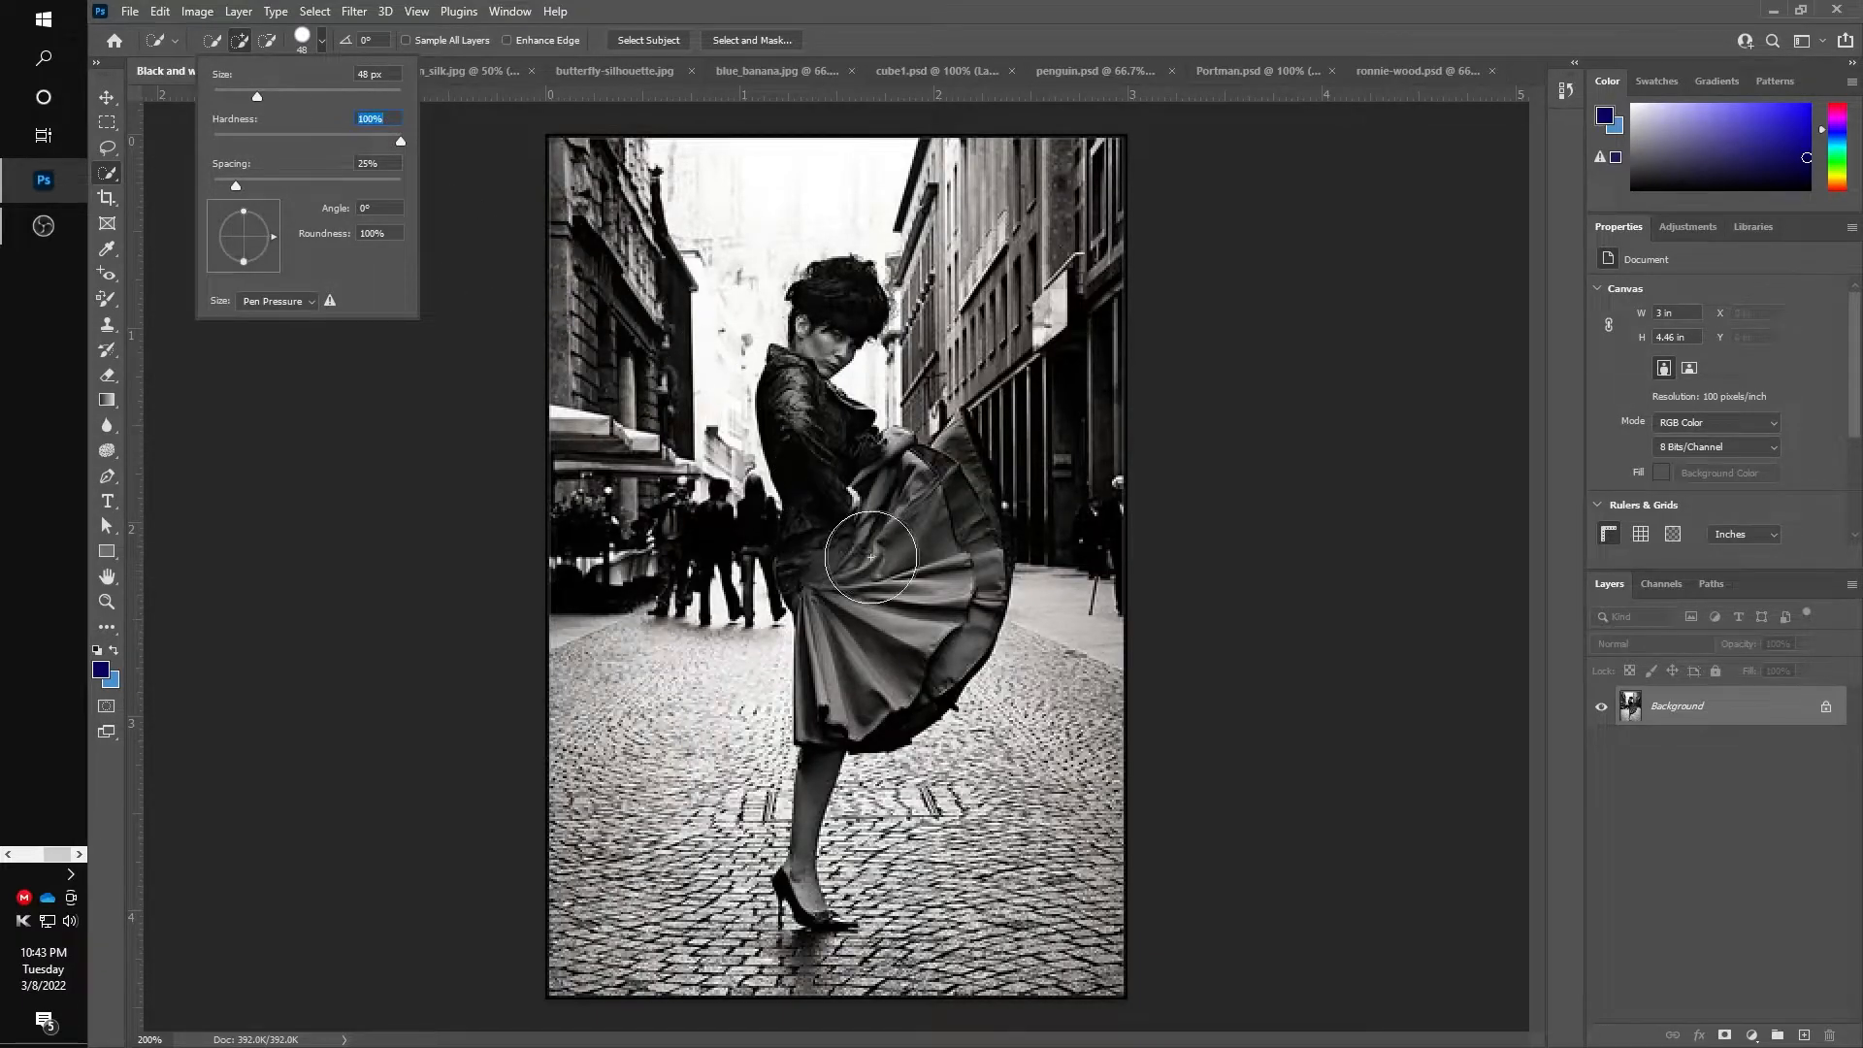
Reduce the brush to 30 px and make a Quick Selection over the woman's skirt
click(828, 14)
key(bracketleft)
key(bracketleft)
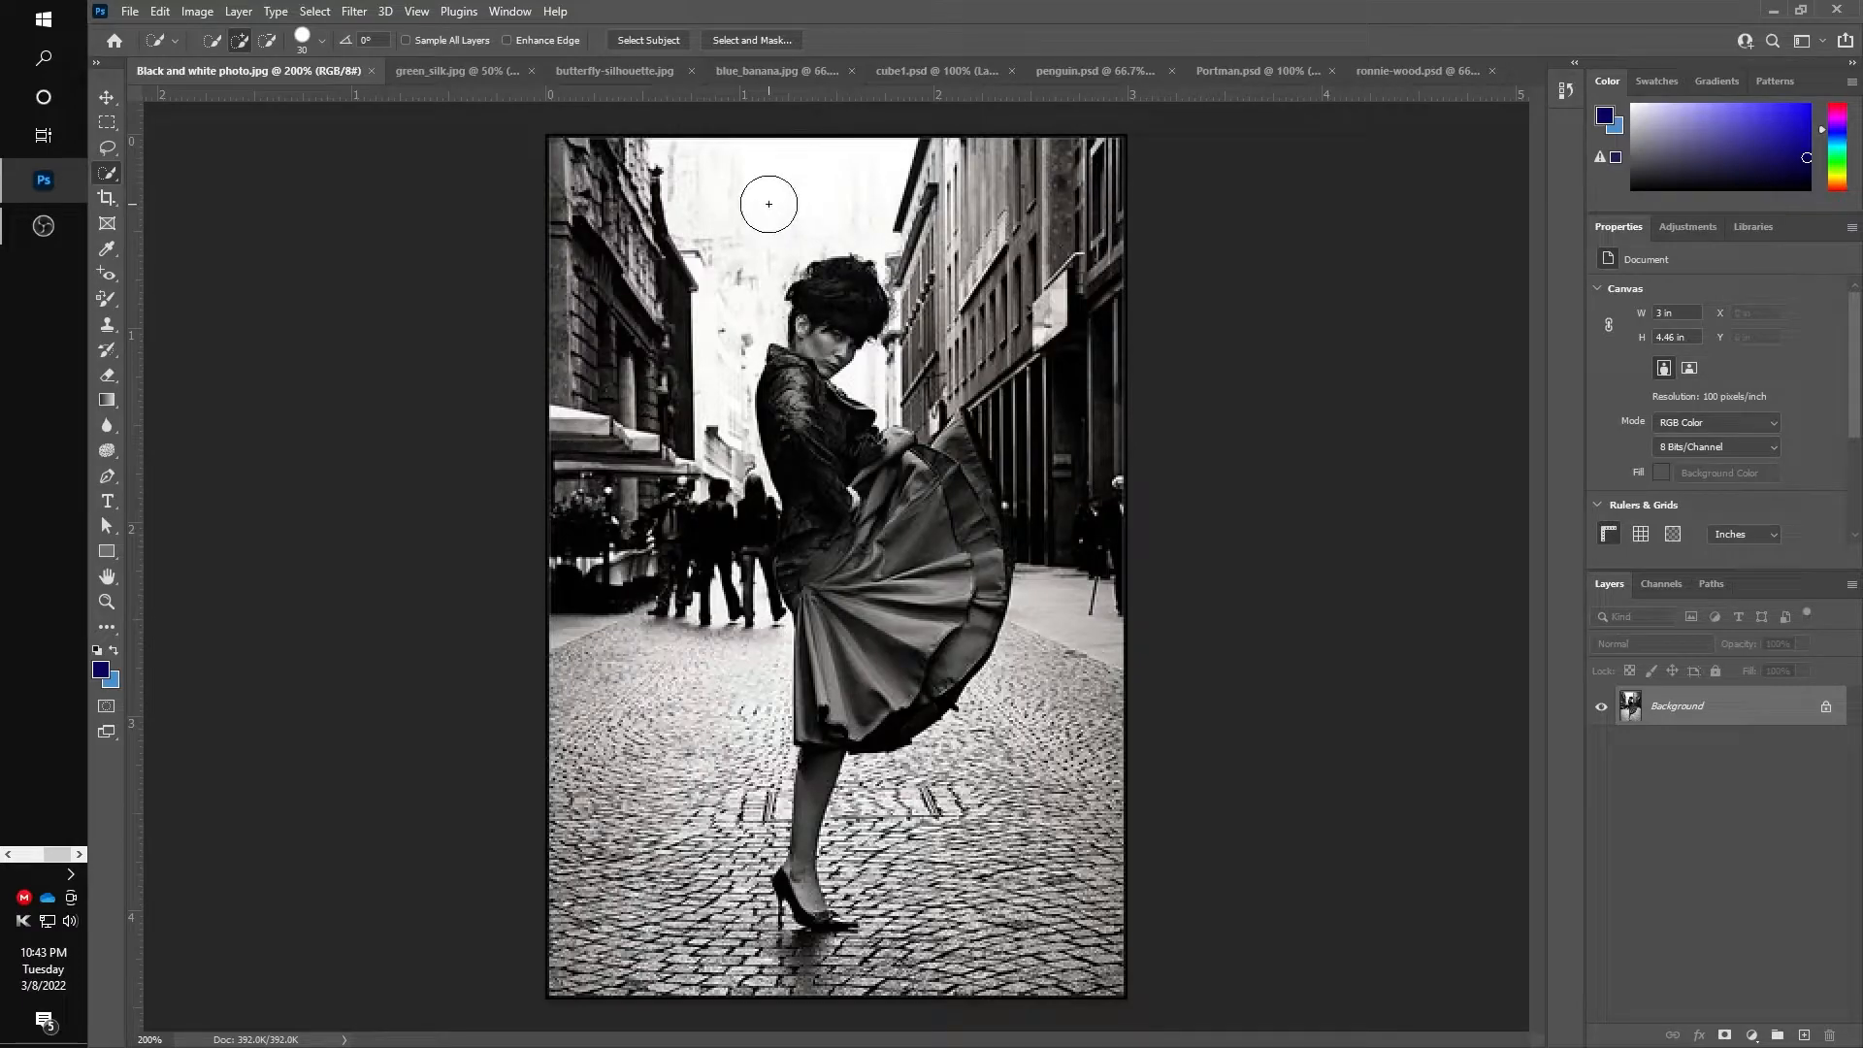
drag(891, 468, 922, 532)
mouse_move(878, 456)
mouse_down()
mouse_move(873, 567)
mouse_move(898, 611)
mouse_move(834, 688)
mouse_move(868, 550)
mouse_move(963, 448)
mouse_move(933, 515)
mouse_up()
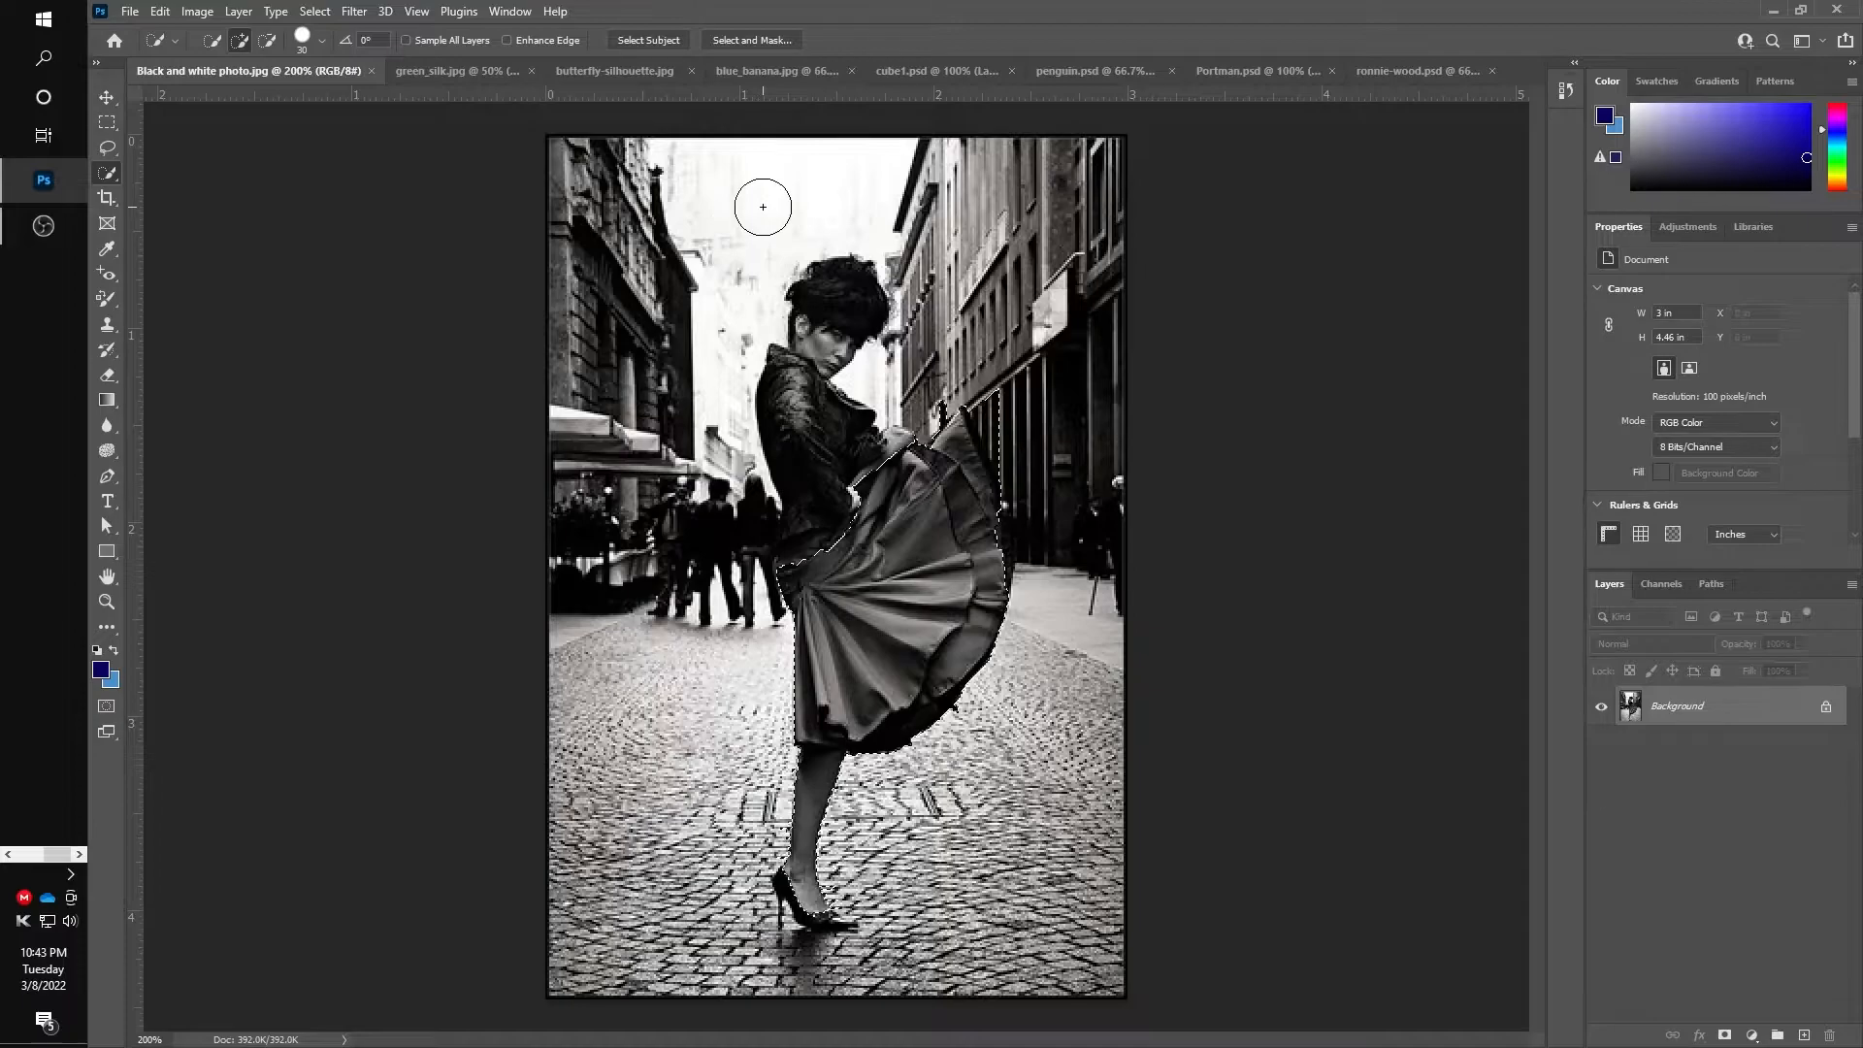
Refine the selection to the skirt alone by subtracting the leg and shoe and adding the waist area
key(alt)
key(shift)
key(alt)
key(shift)
key(alt)
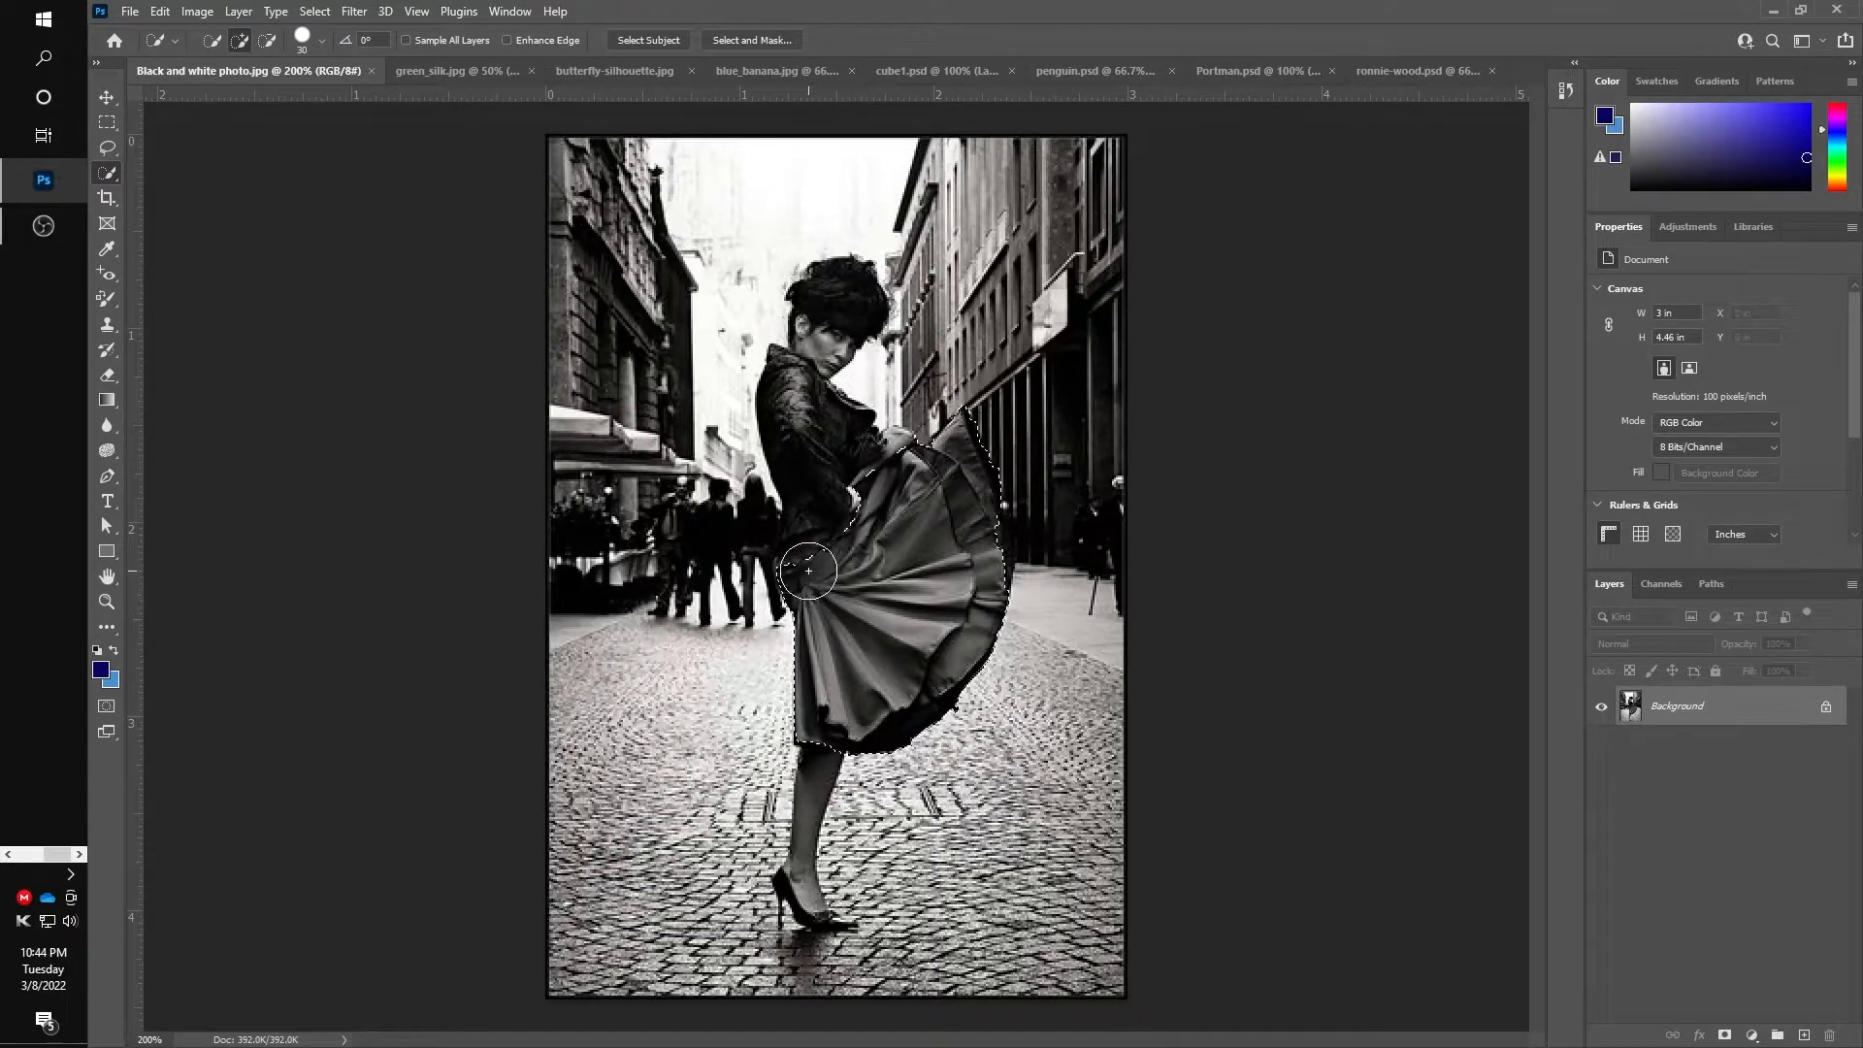
key(alt)
Colorize the selected skirt red with Hue/Saturation, using hue 0 and saturation 79
key(ctrl+u)
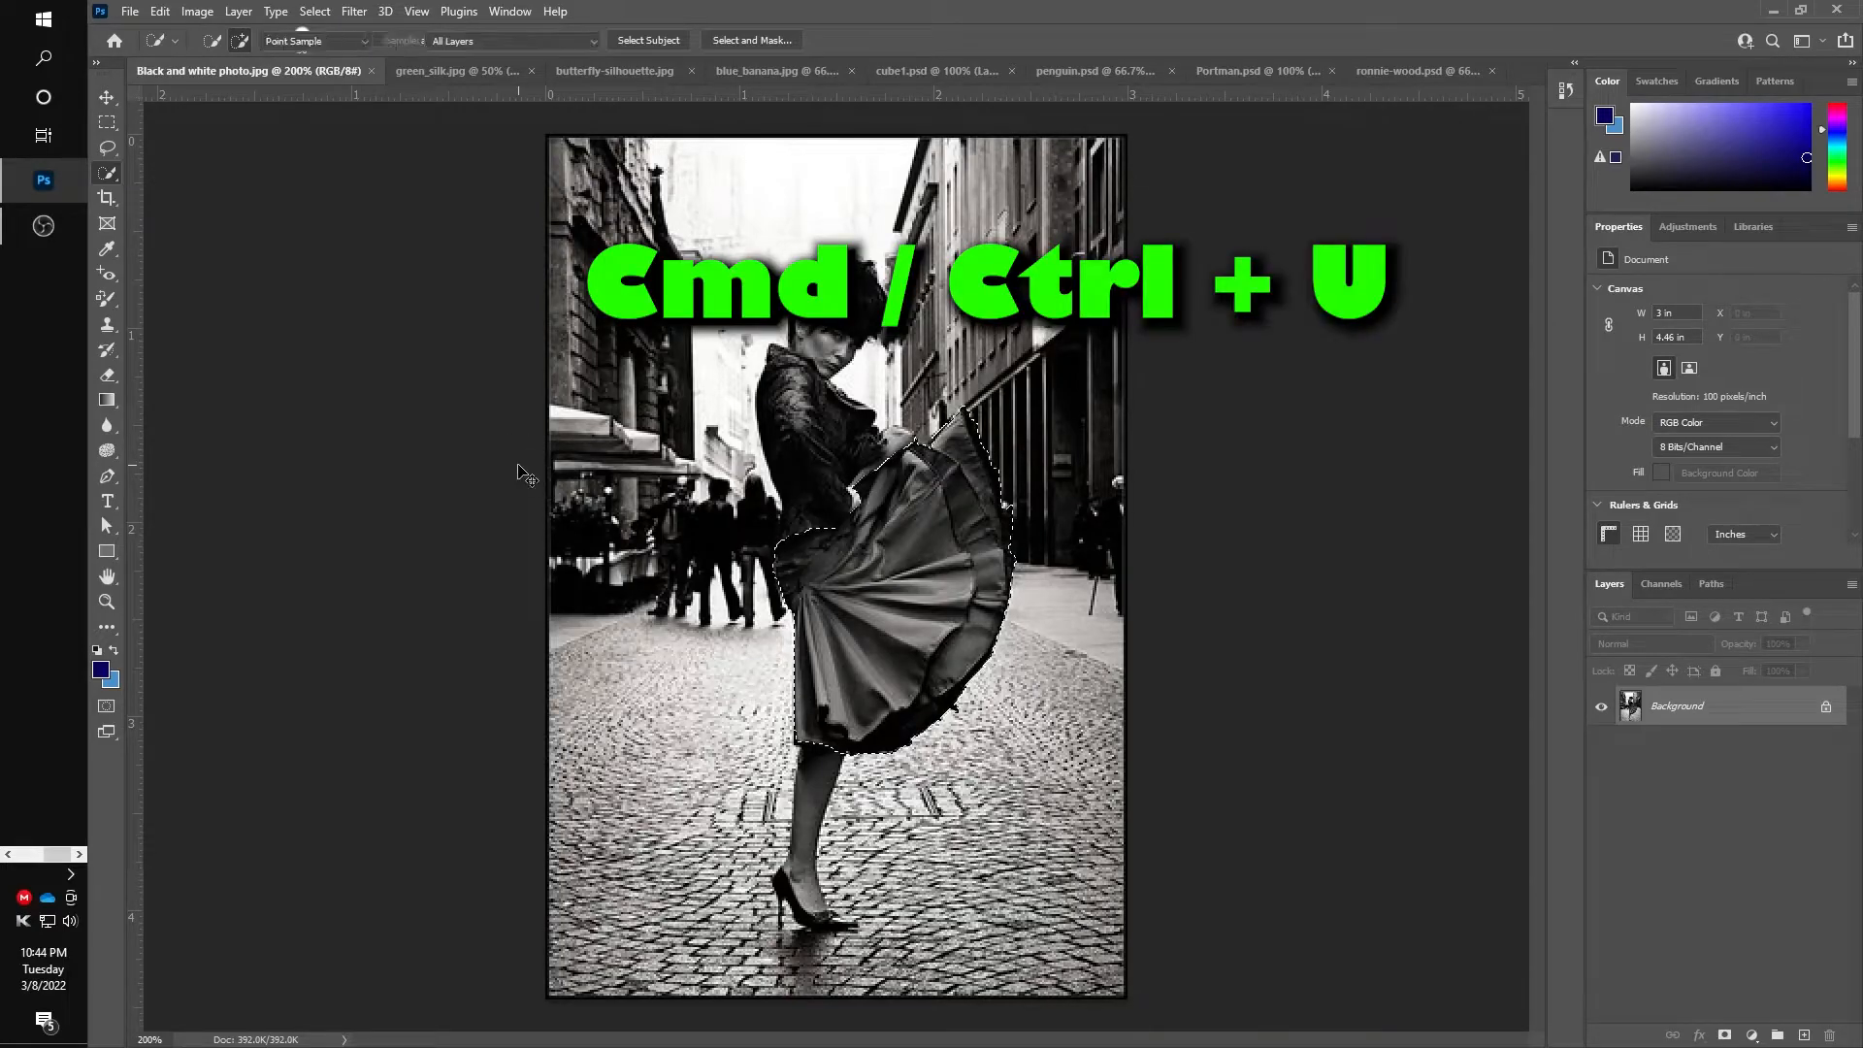
drag(1220, 175, 1335, 182)
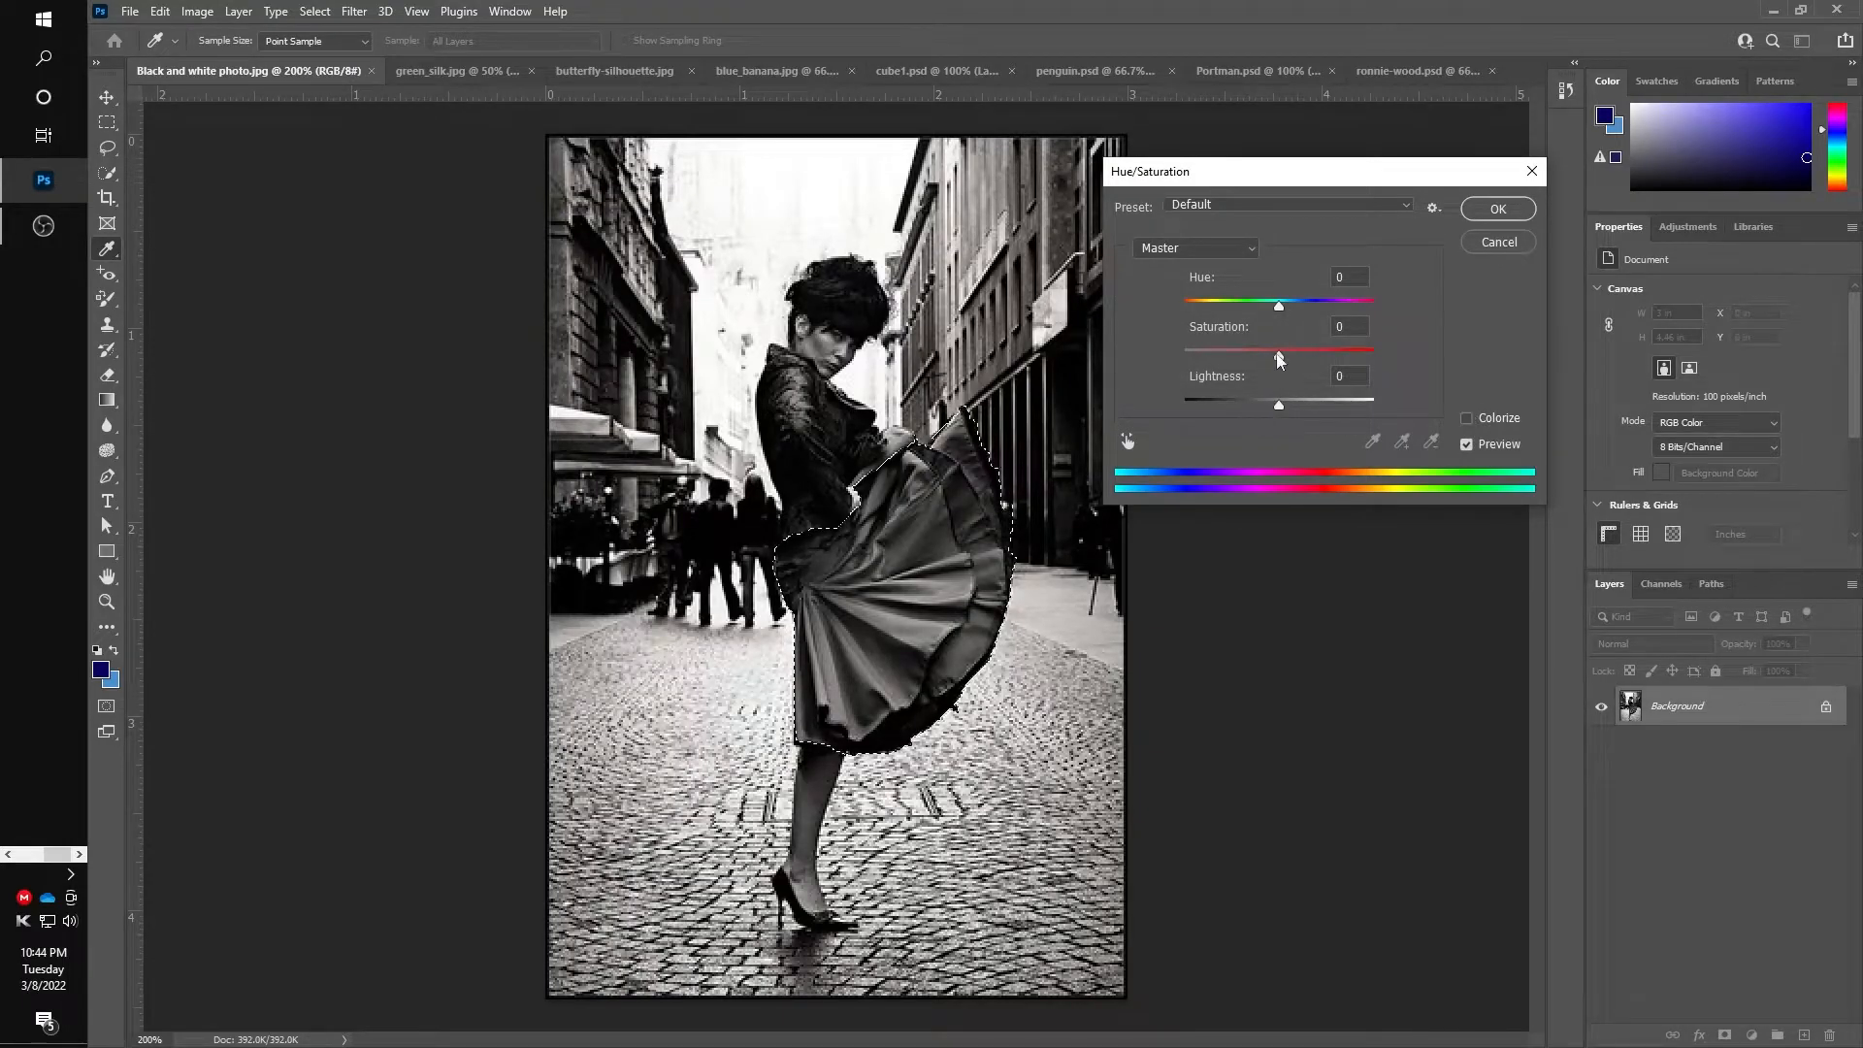
drag(1279, 358, 1378, 355)
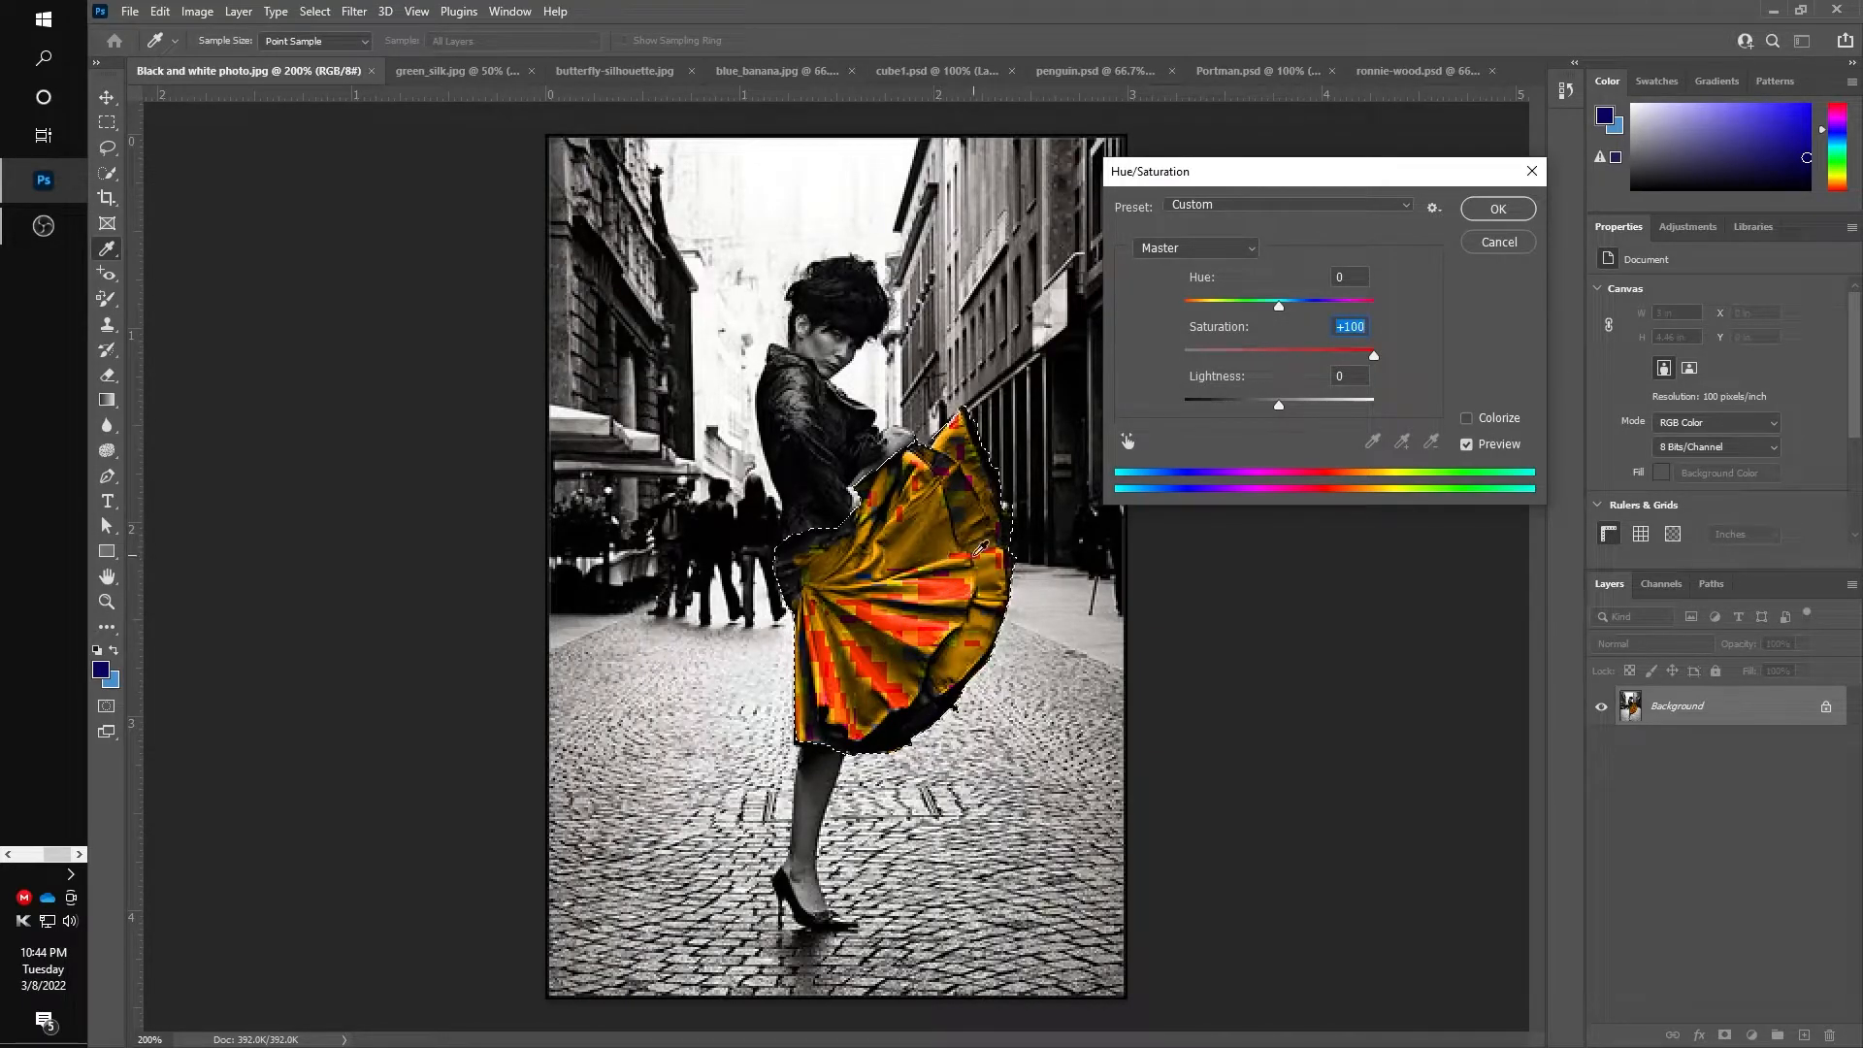
click(1466, 419)
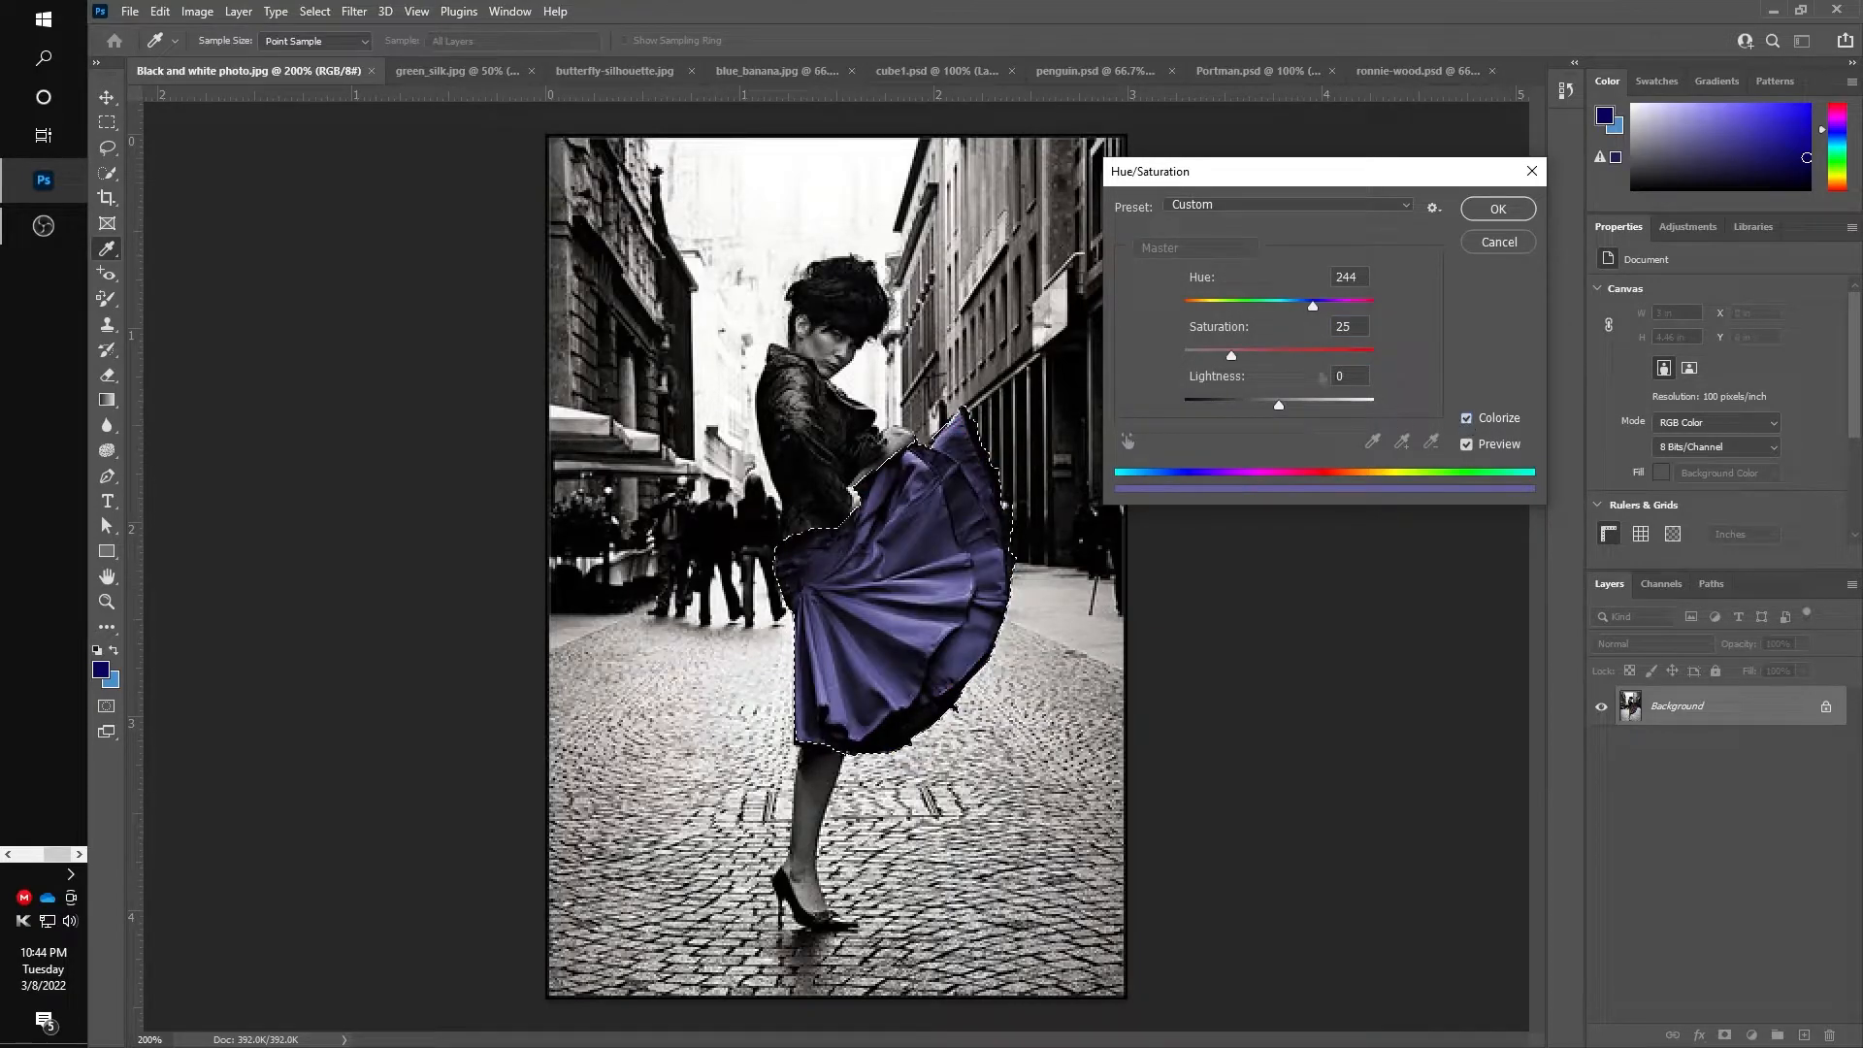
drag(1231, 355, 1177, 335)
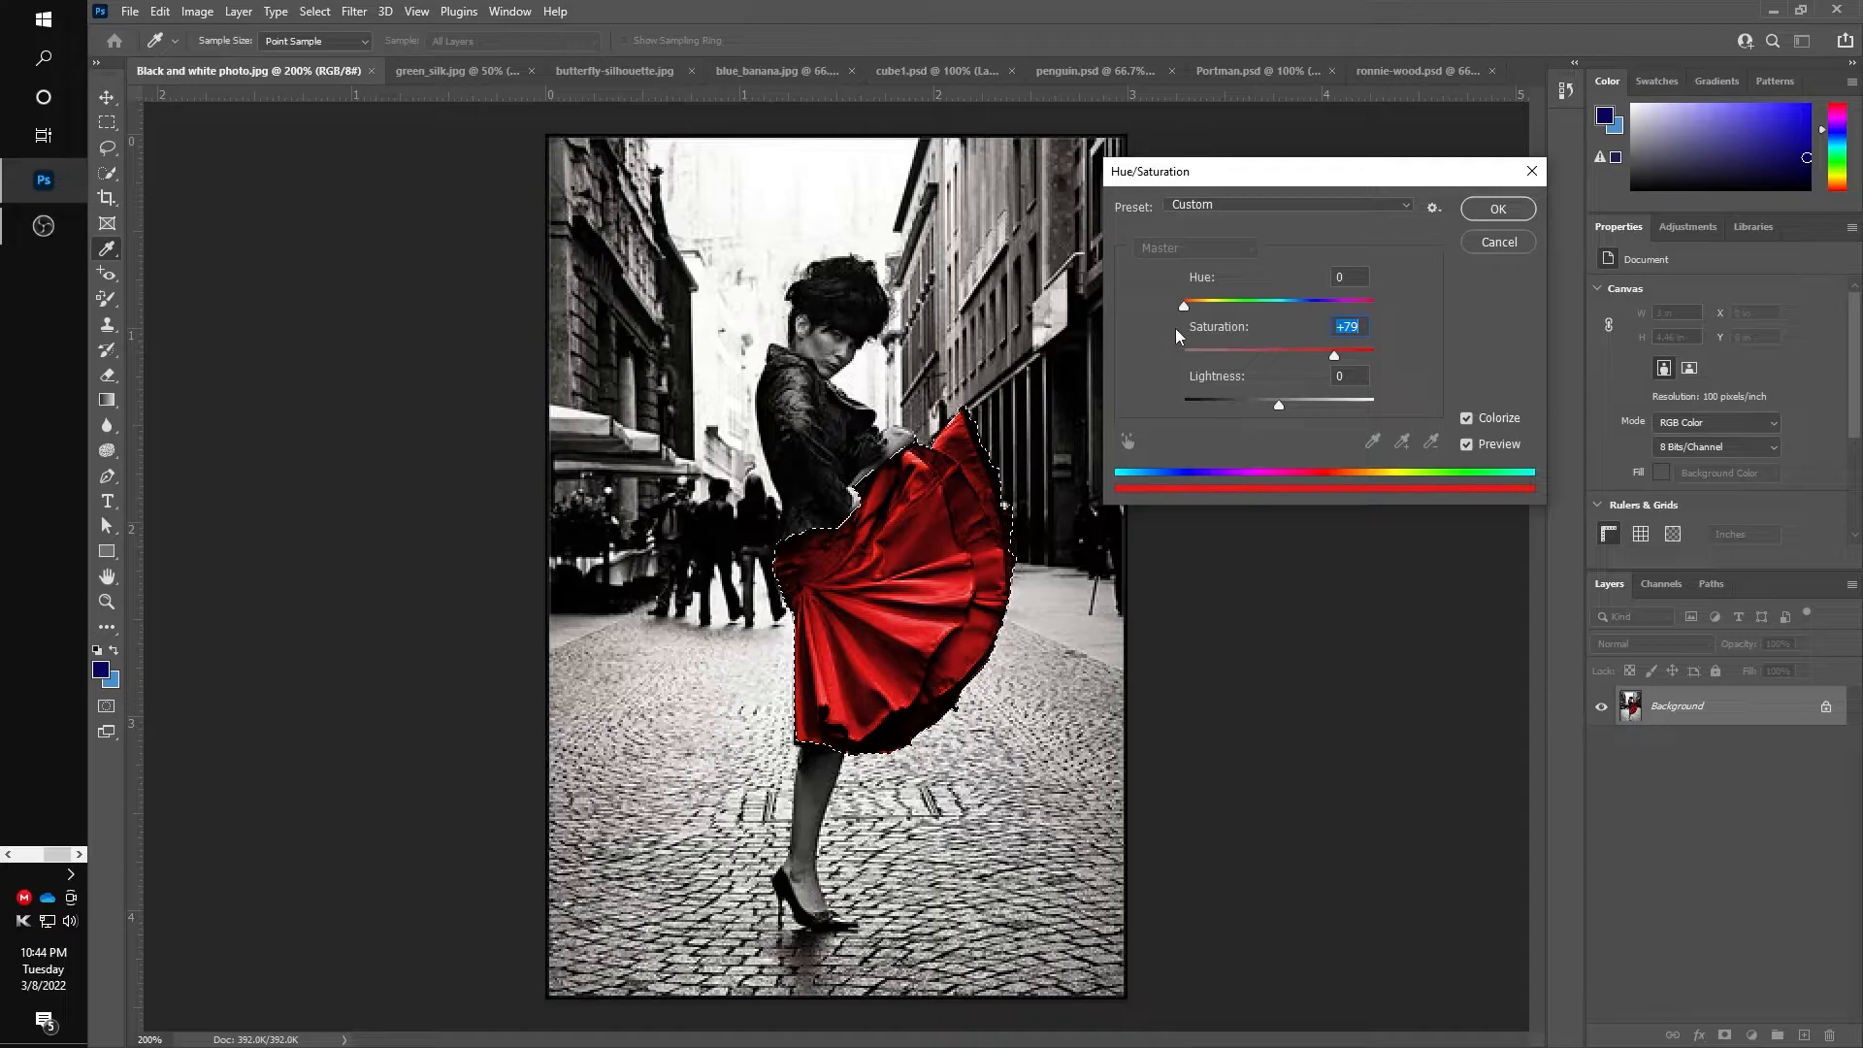
click(1497, 208)
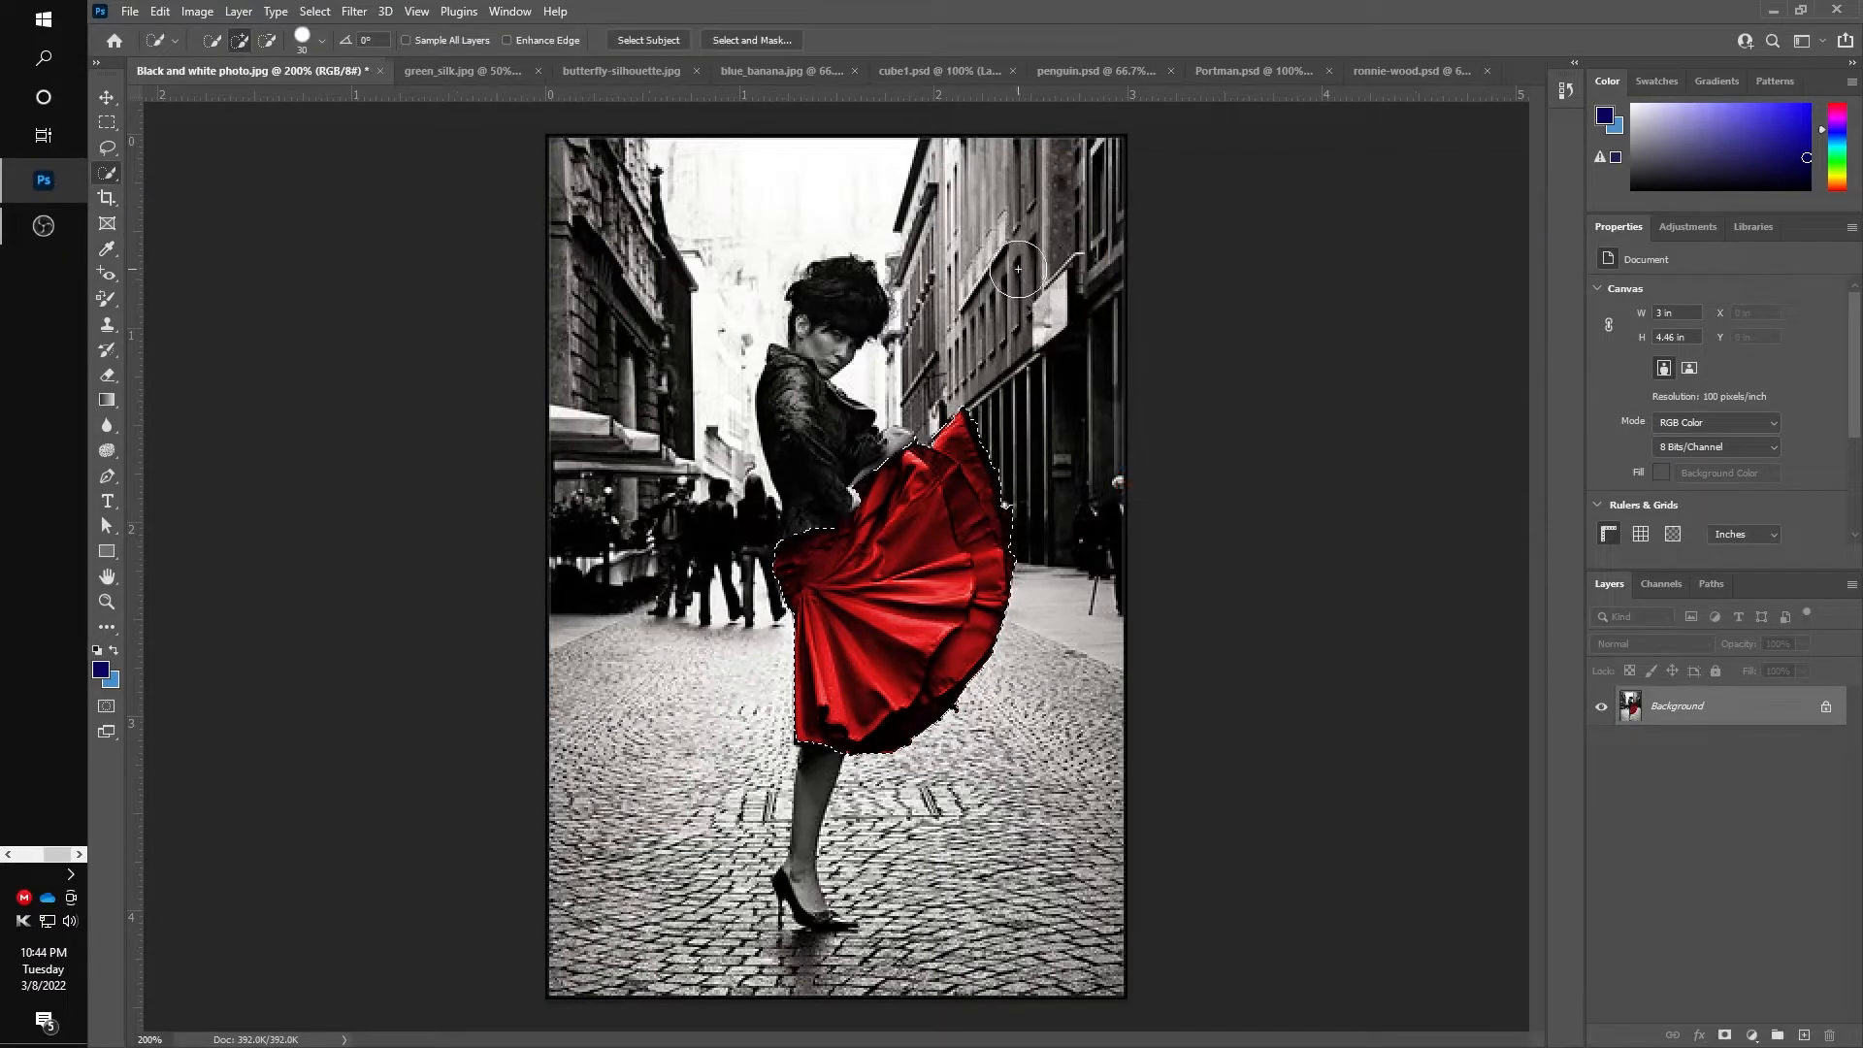
Deselect the red skirt and leave the Quick Selection tool active
click(107, 97)
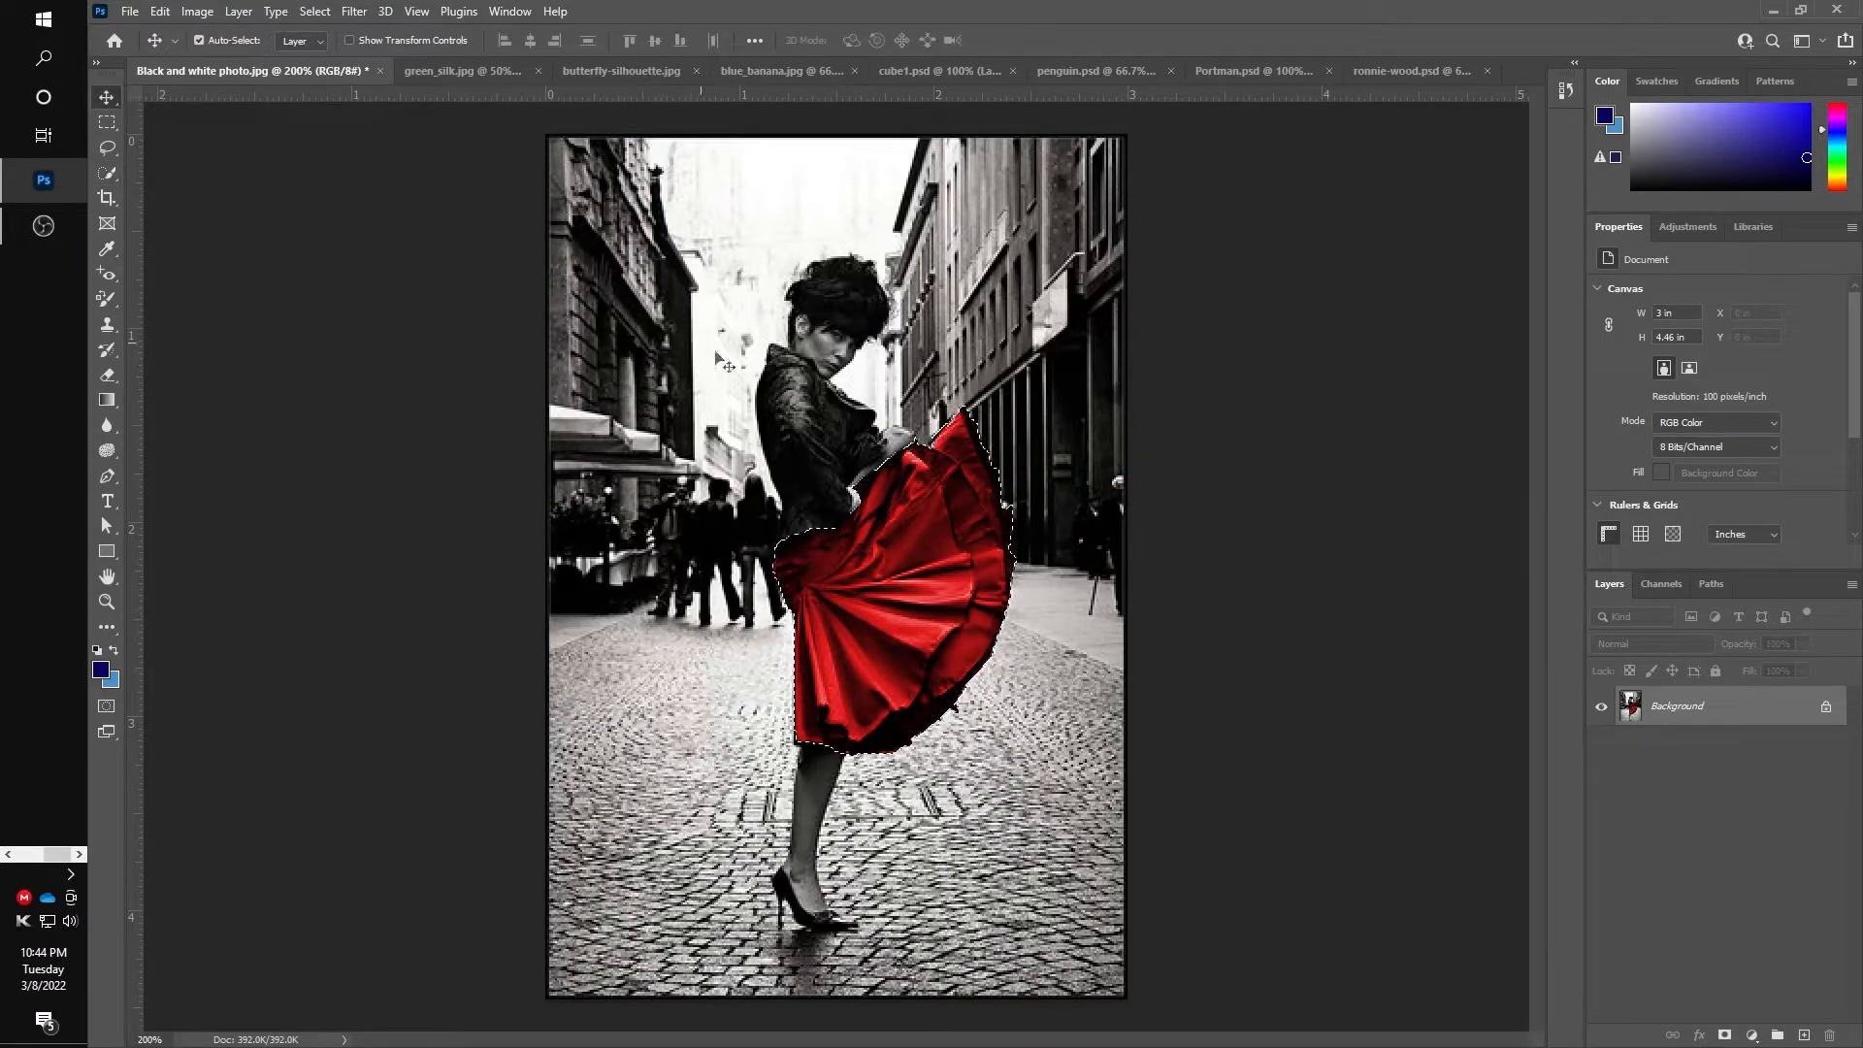
key(w)
key(ctrl+d)
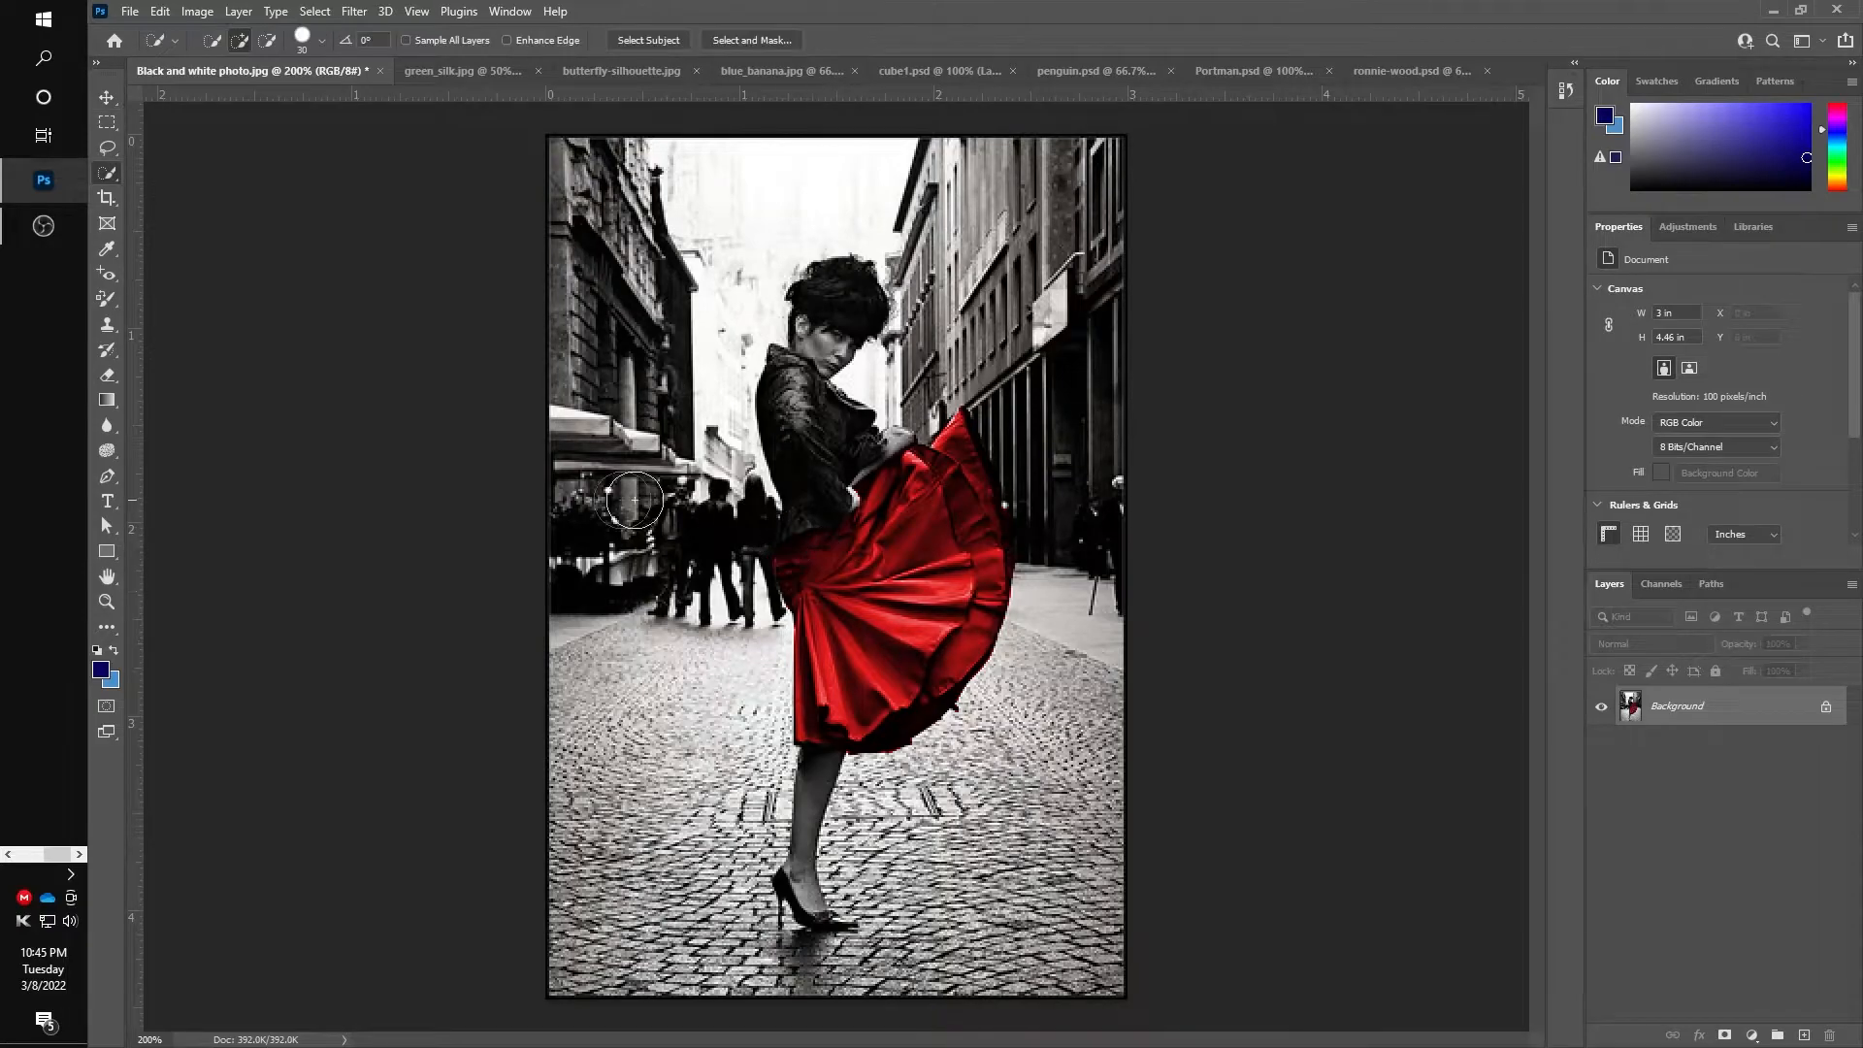
Start a Save for Web (Legacy) export of the red-skirt photo as a High JPEG, quality 60
click(130, 10)
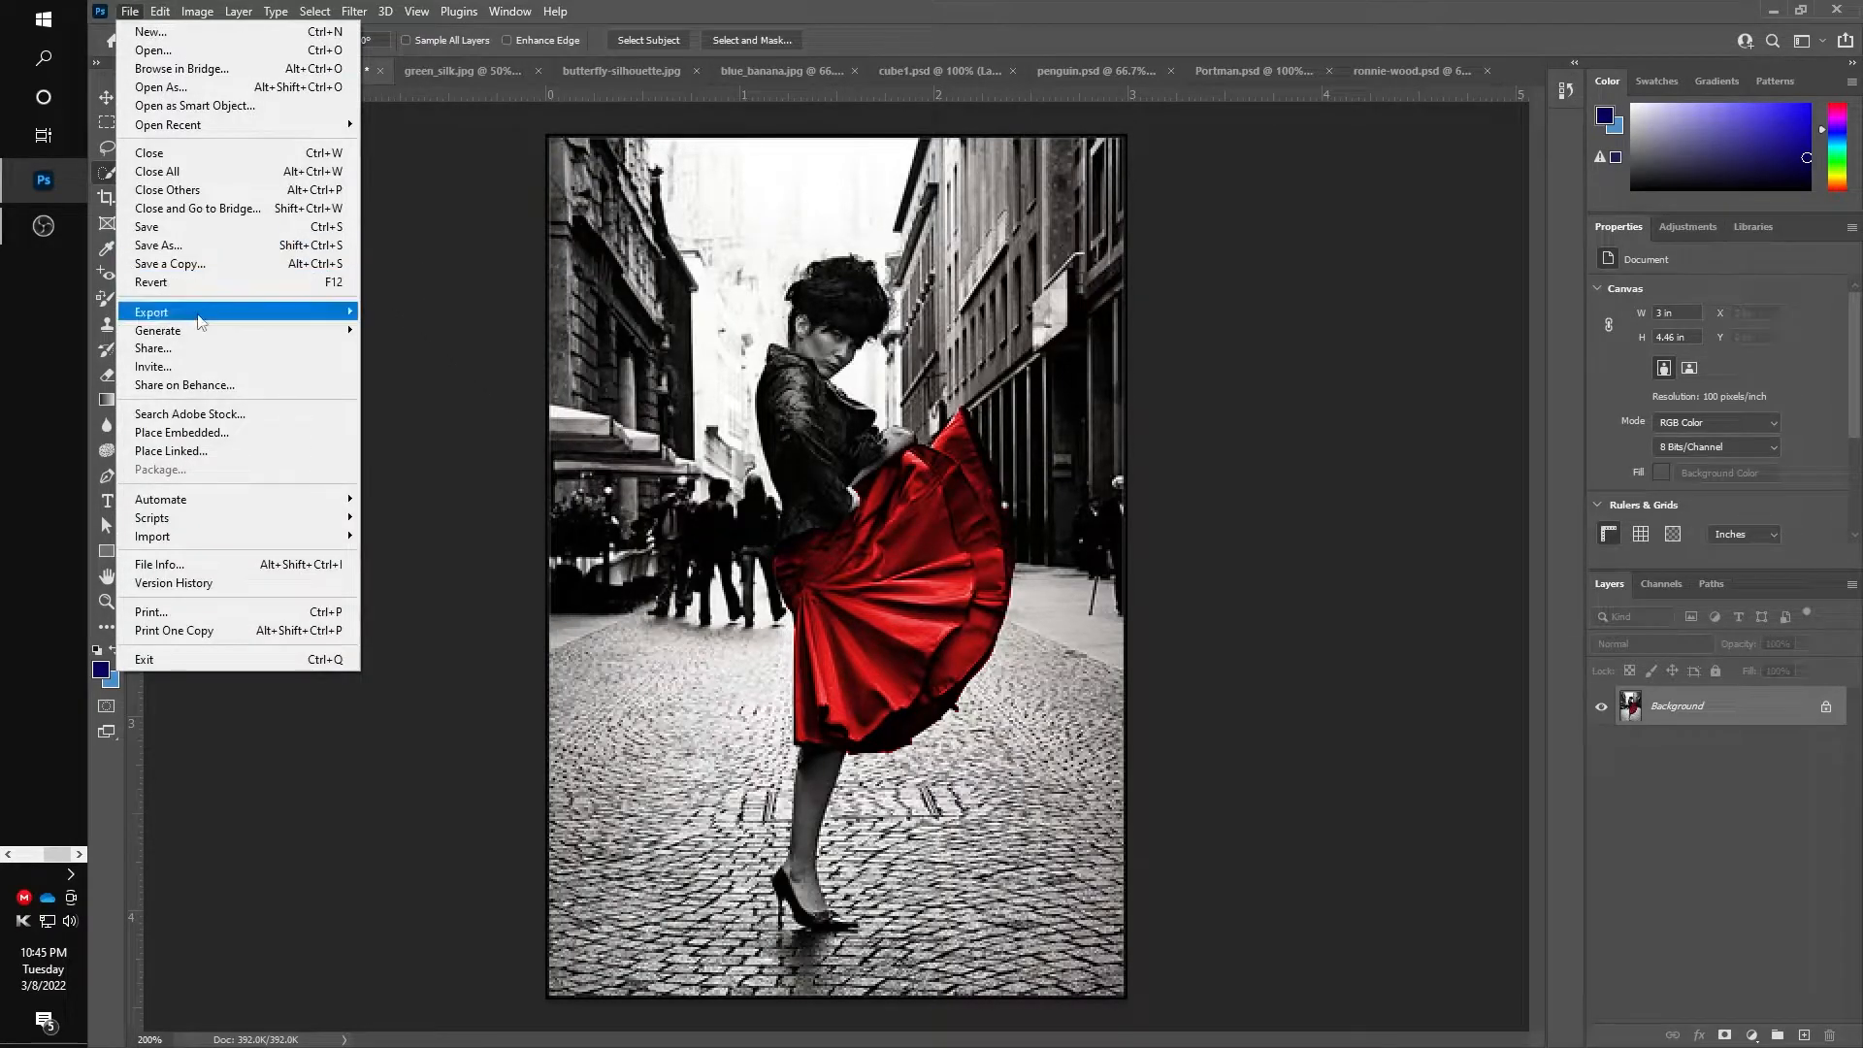
mouse_move(202, 321)
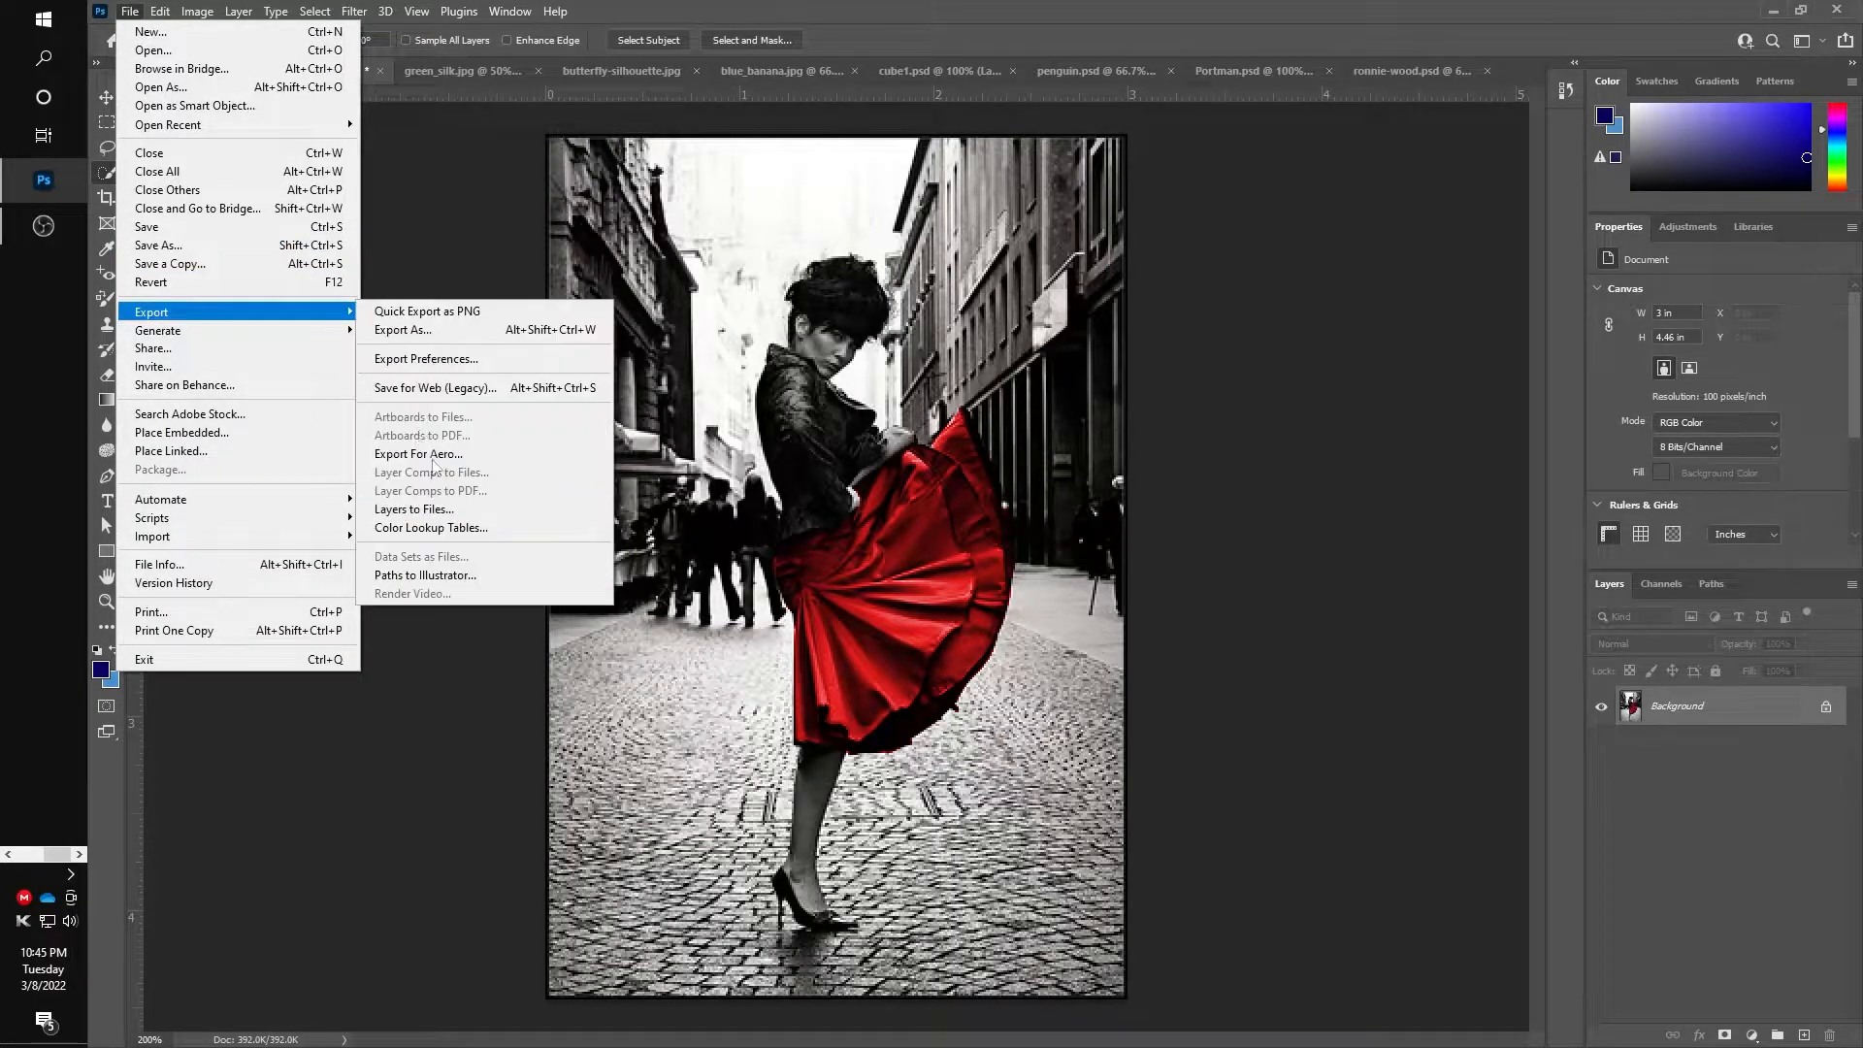
click(408, 390)
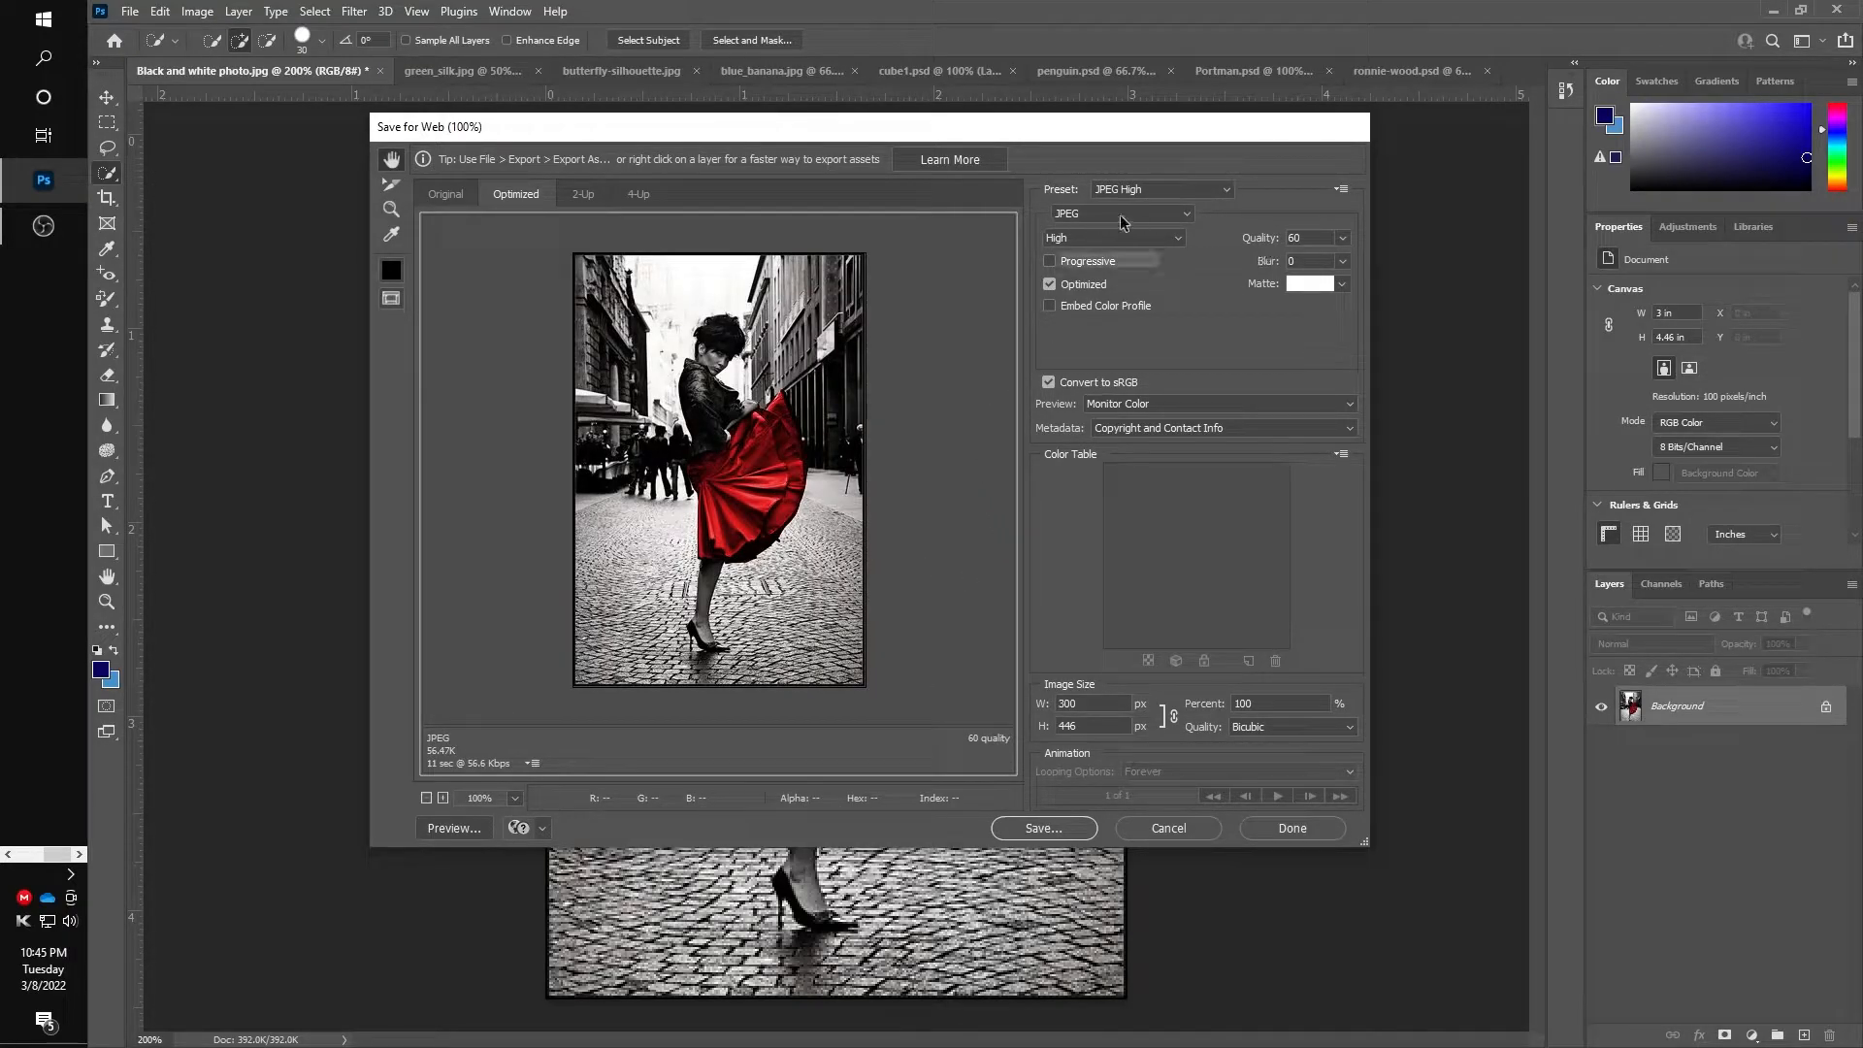
click(1077, 215)
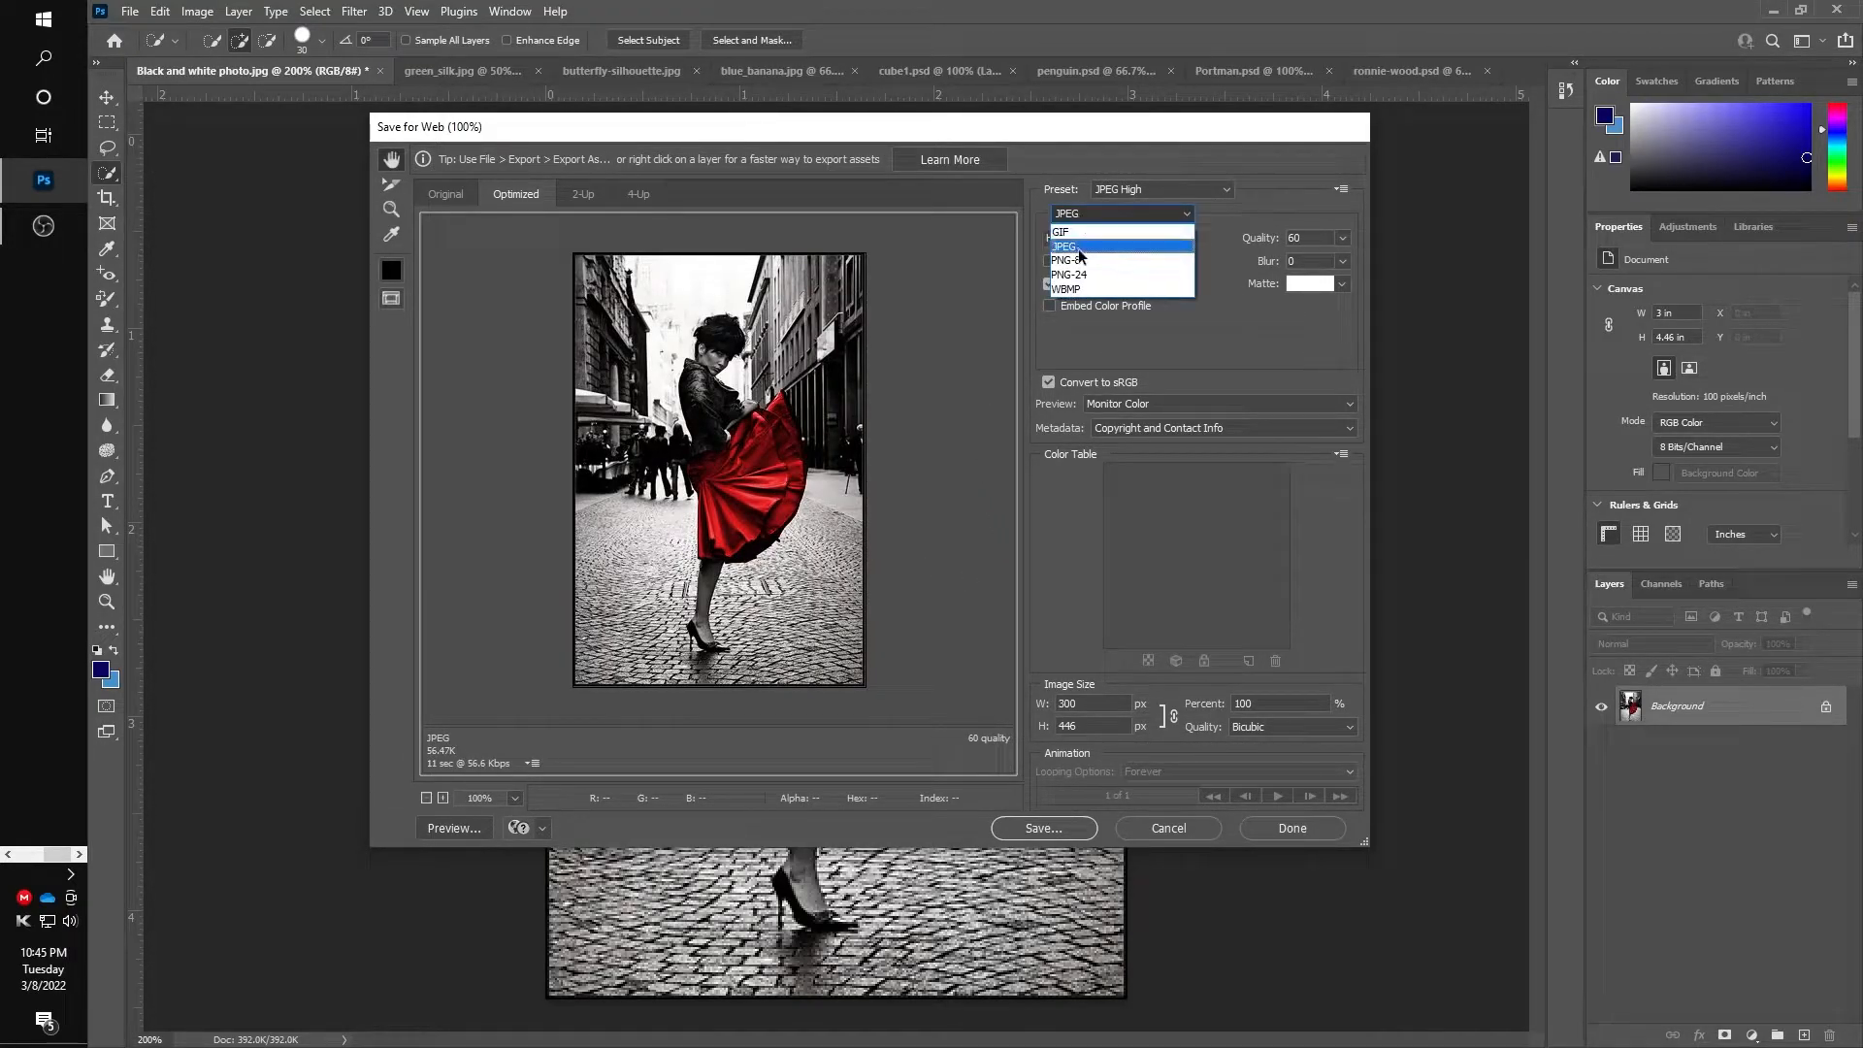
click(1080, 253)
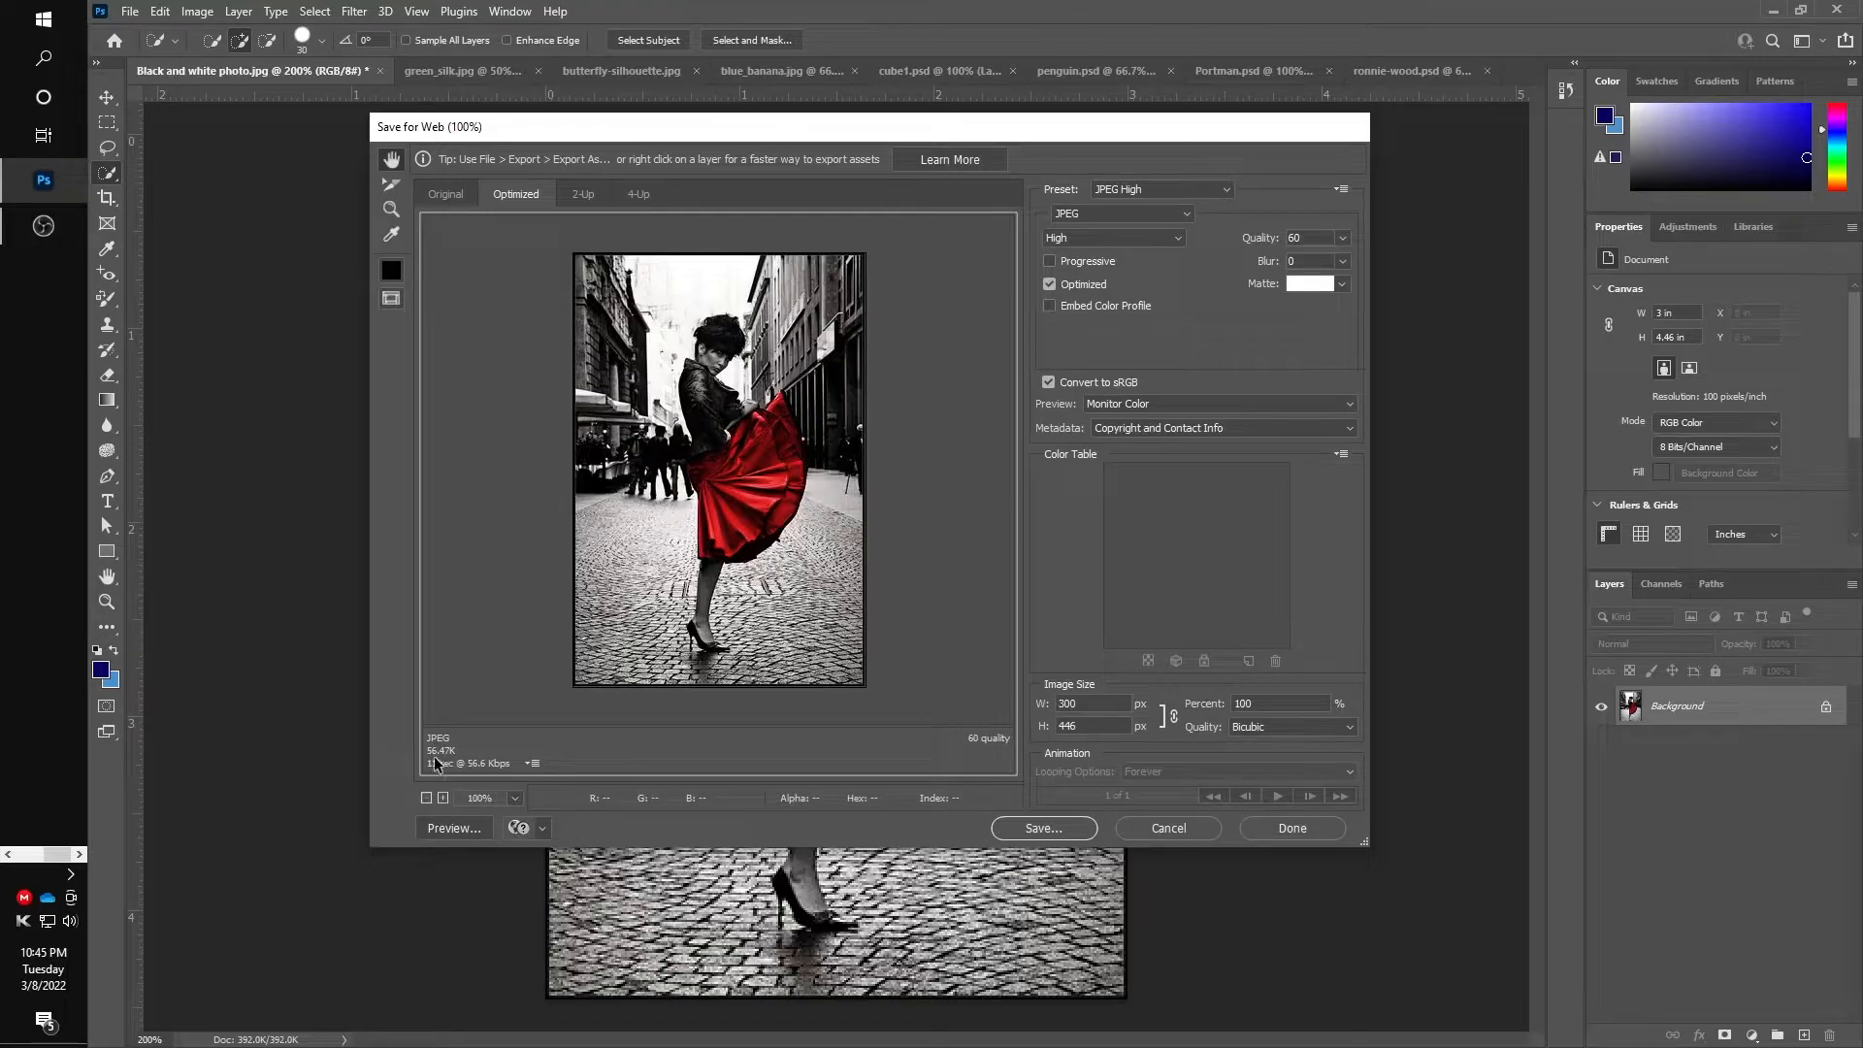
Save the optimized JPEG in the WEEK 06 folder, adding the author's surname and an underscore before Black-and-white-photo.jpg
click(1060, 831)
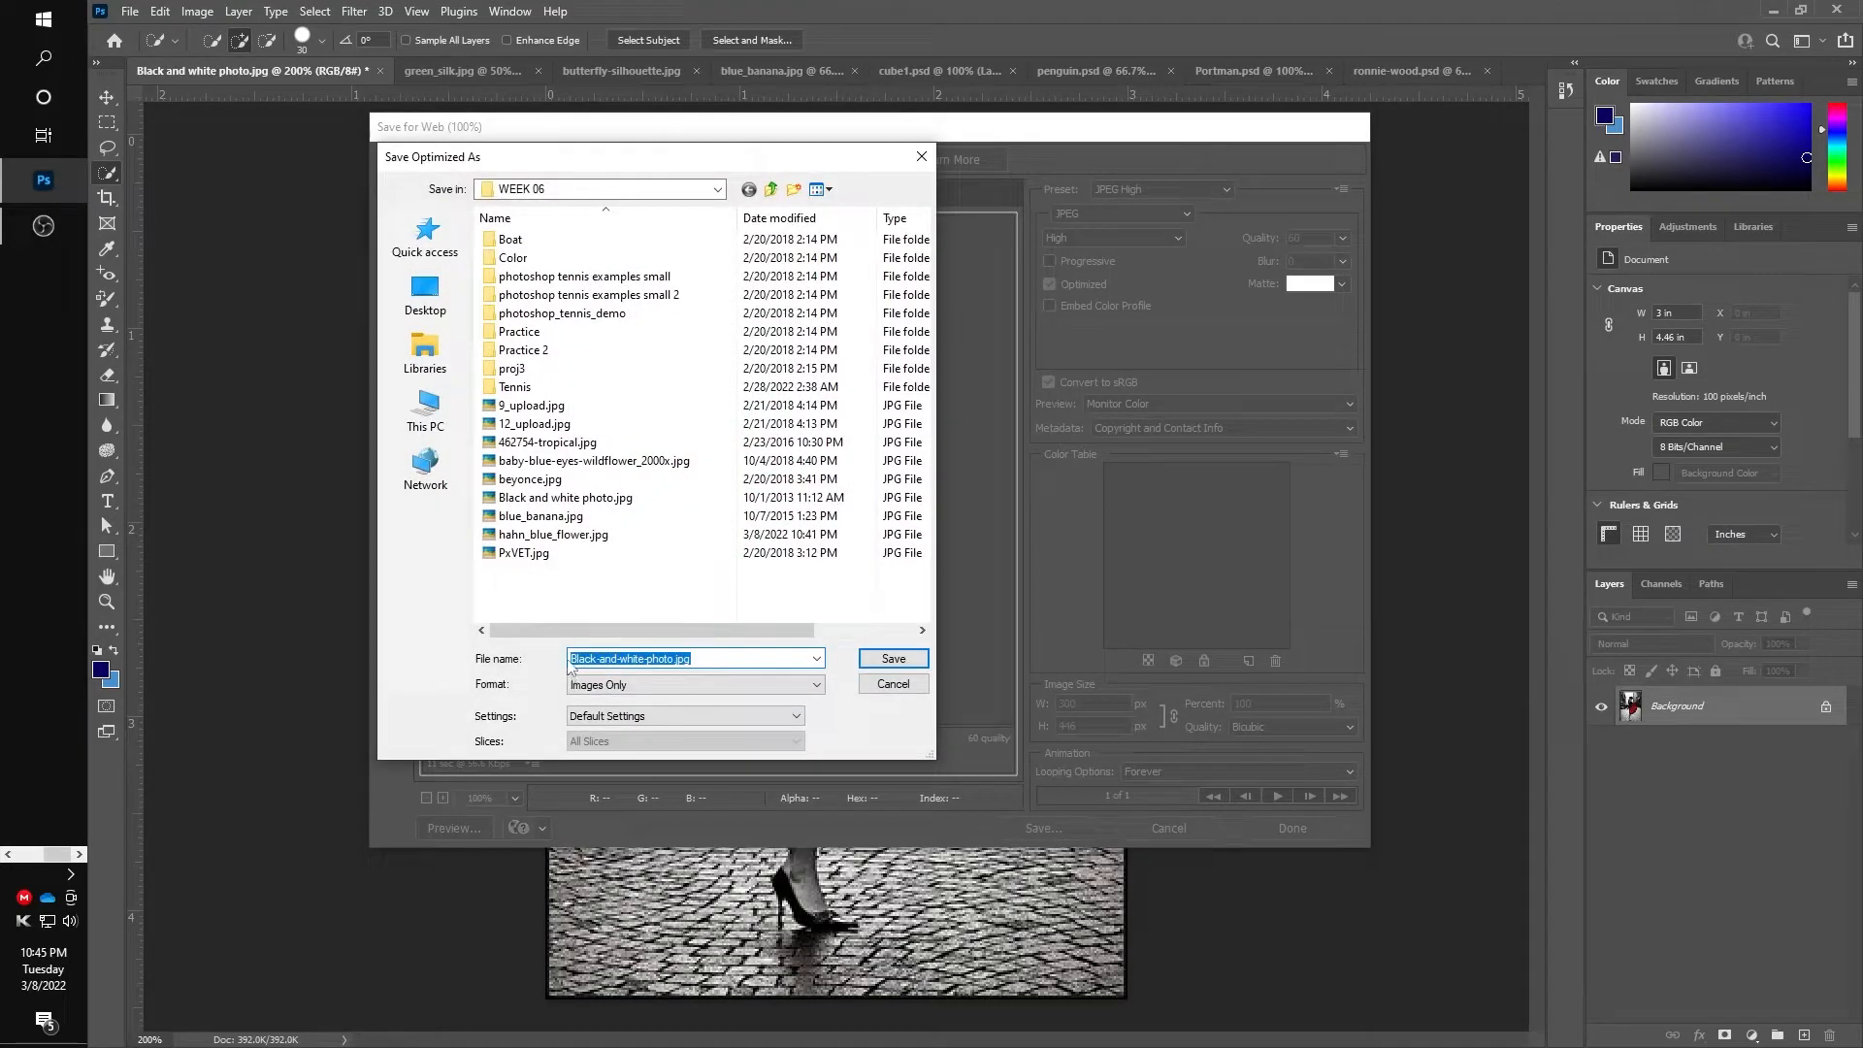
click(568, 660)
text(hahn_)
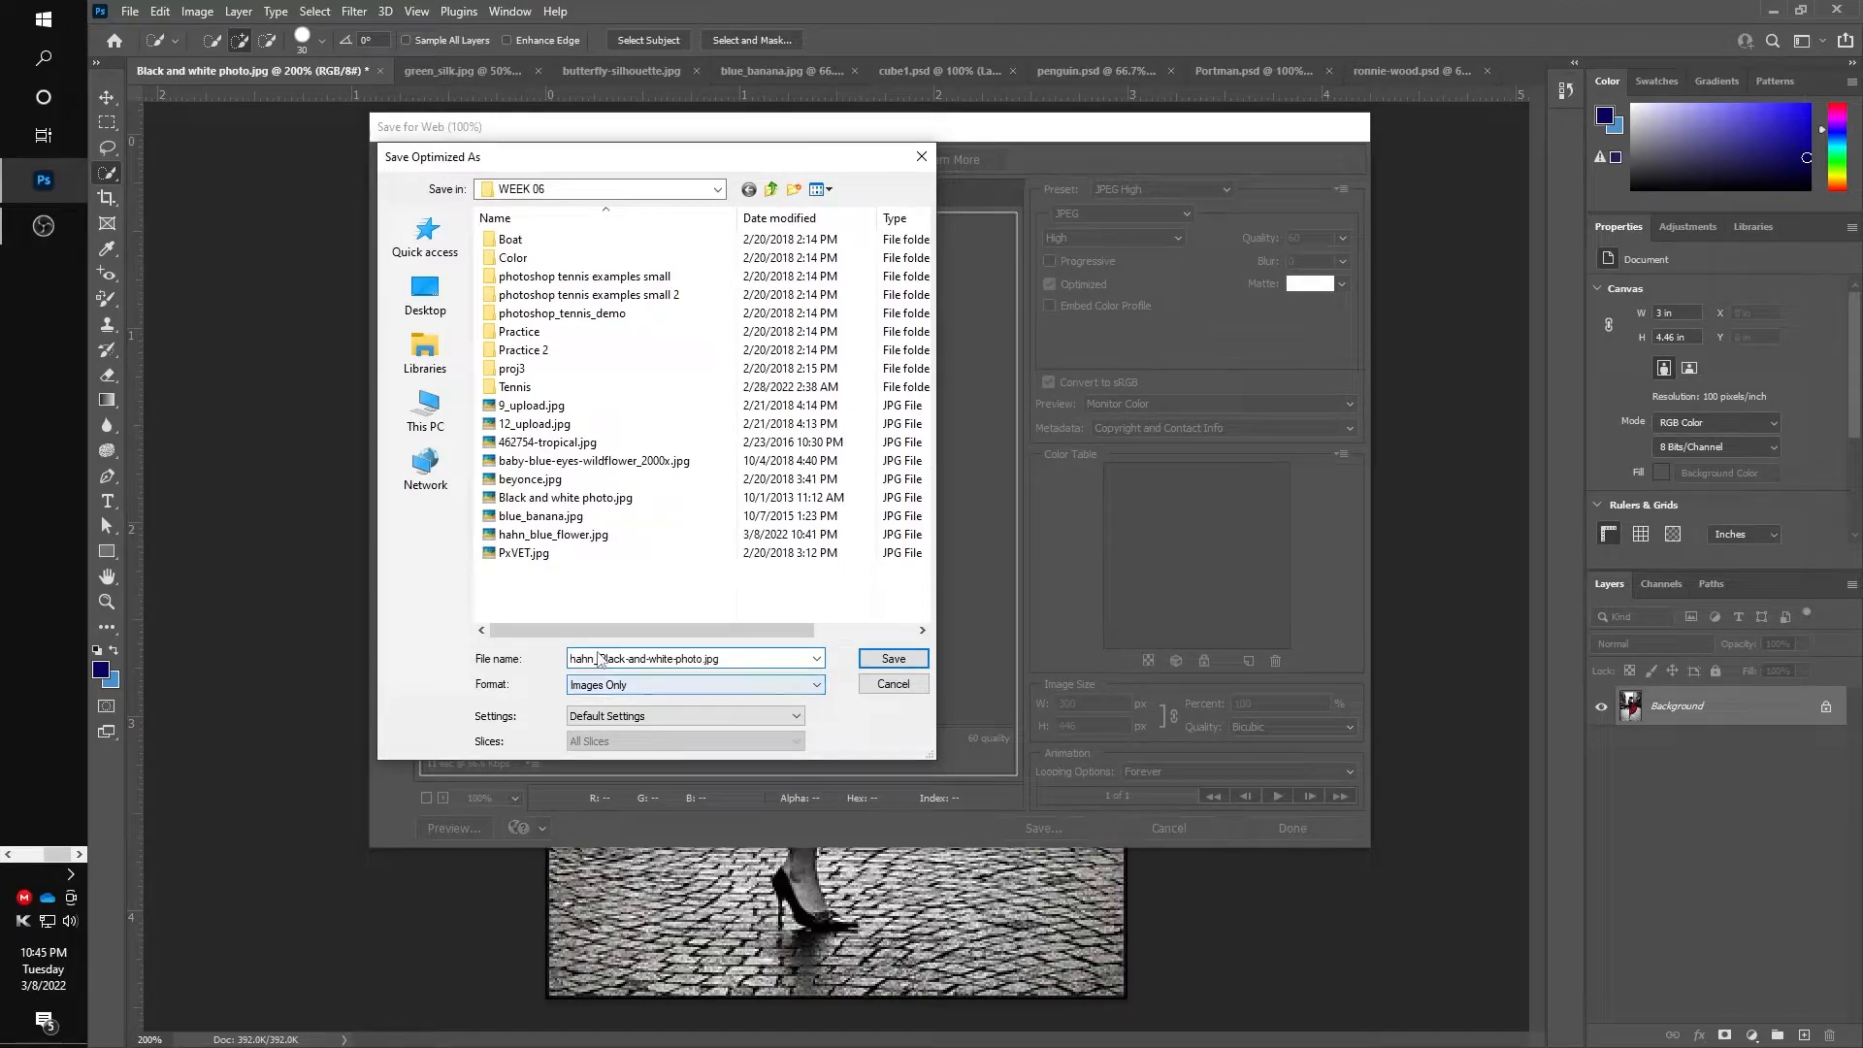
key(Return)
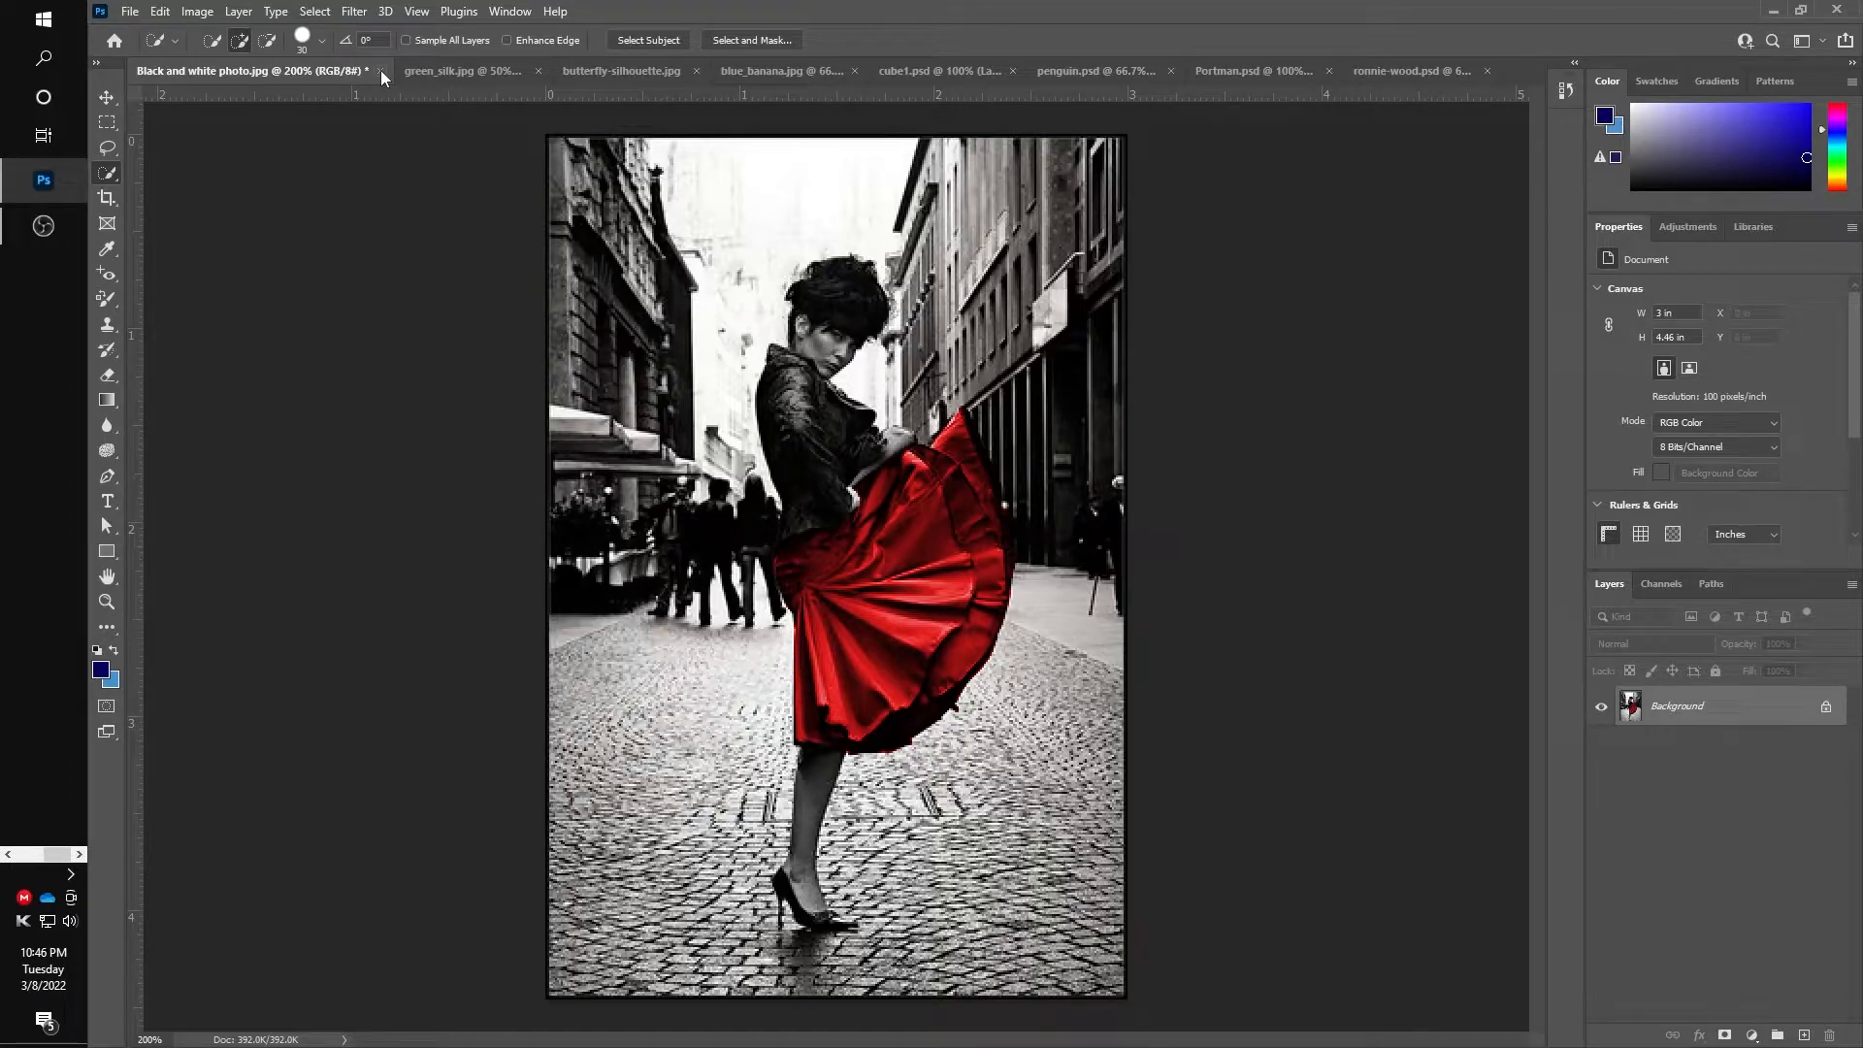
Close the Black and white photo document without saving its changes
click(382, 72)
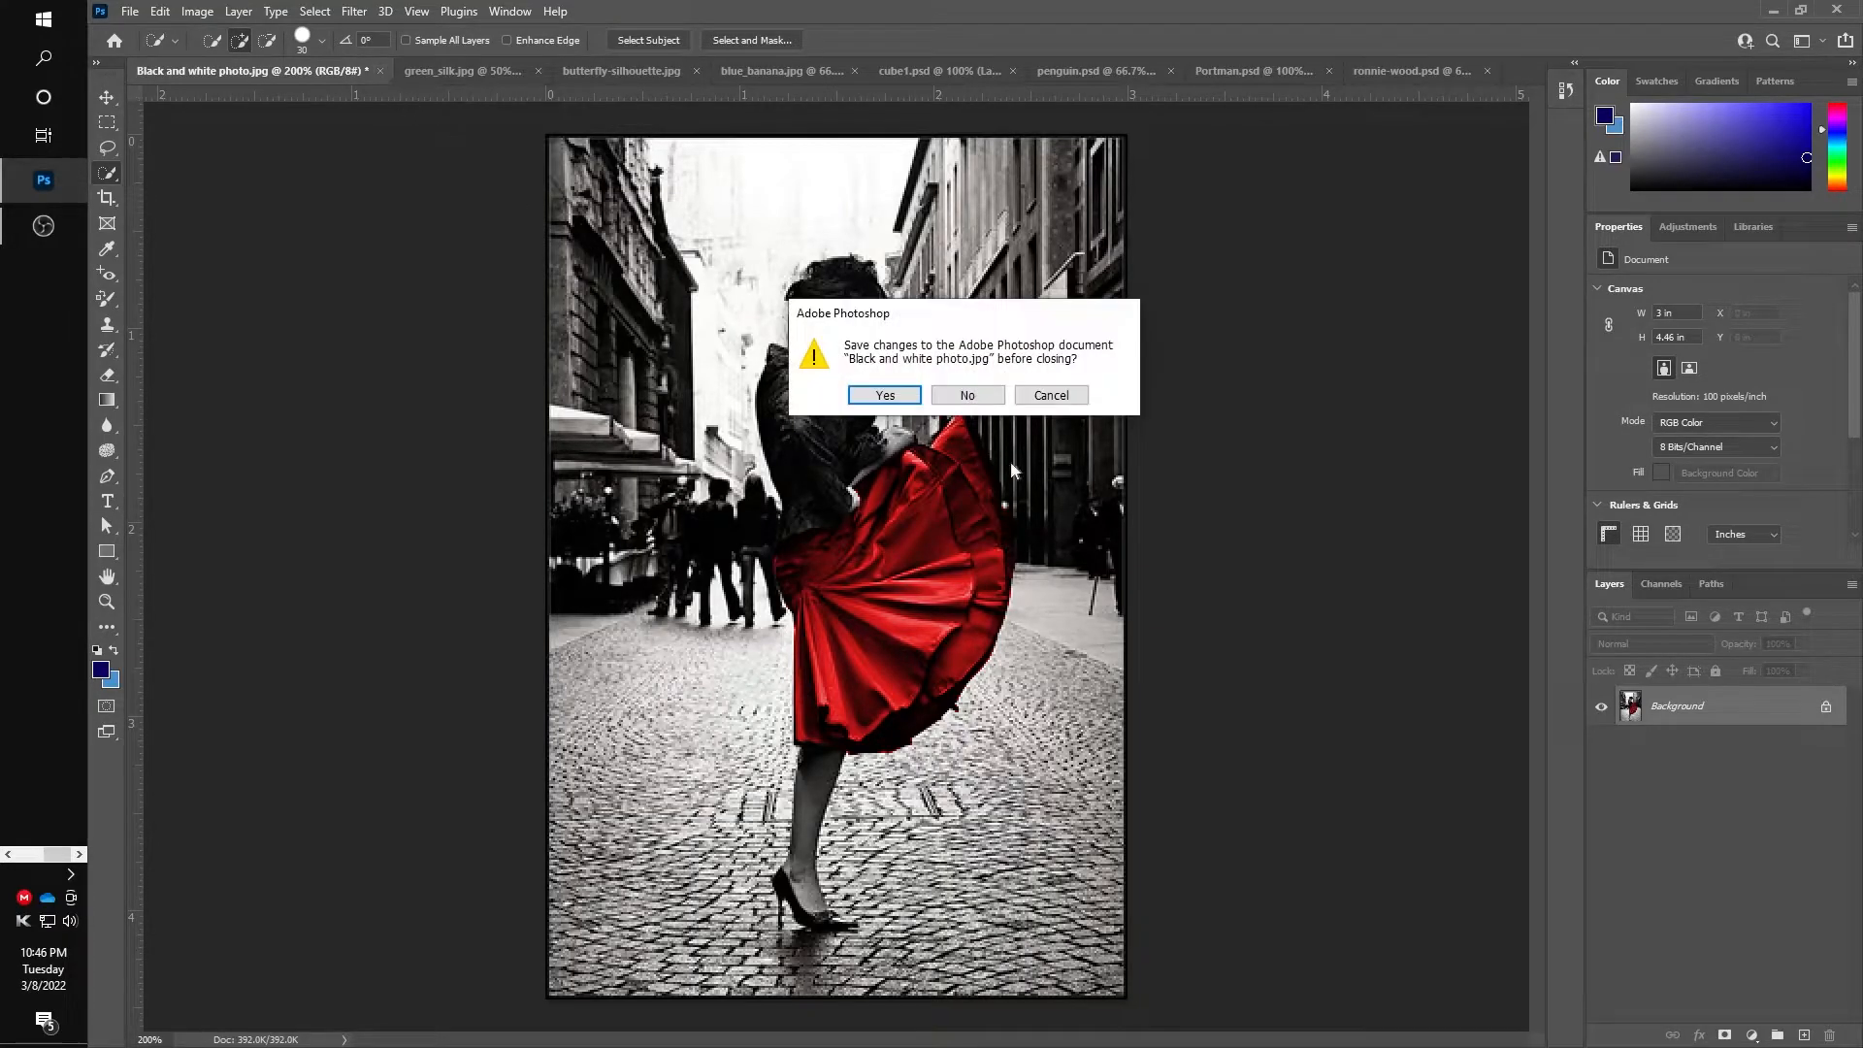
click(967, 398)
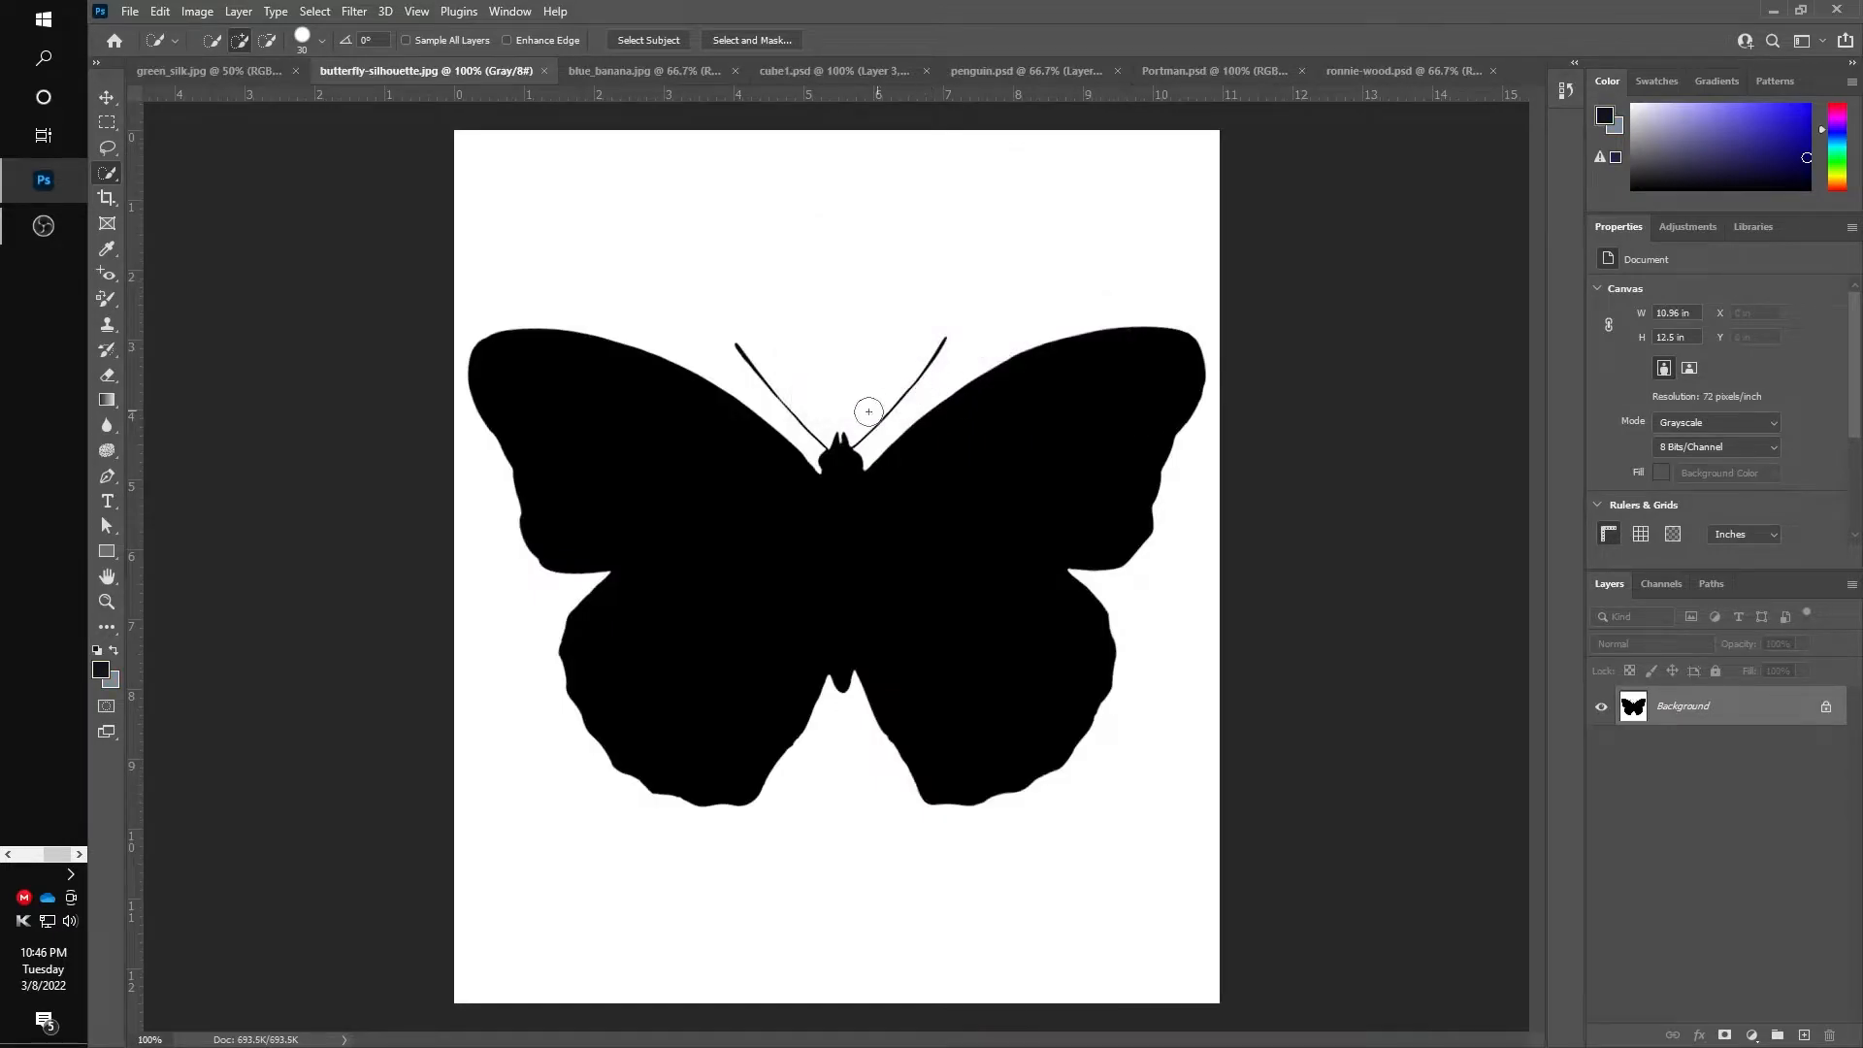
Copy the entire blue_banana.jpg image and paste it into green_silk.jpg as a new layer
click(248, 70)
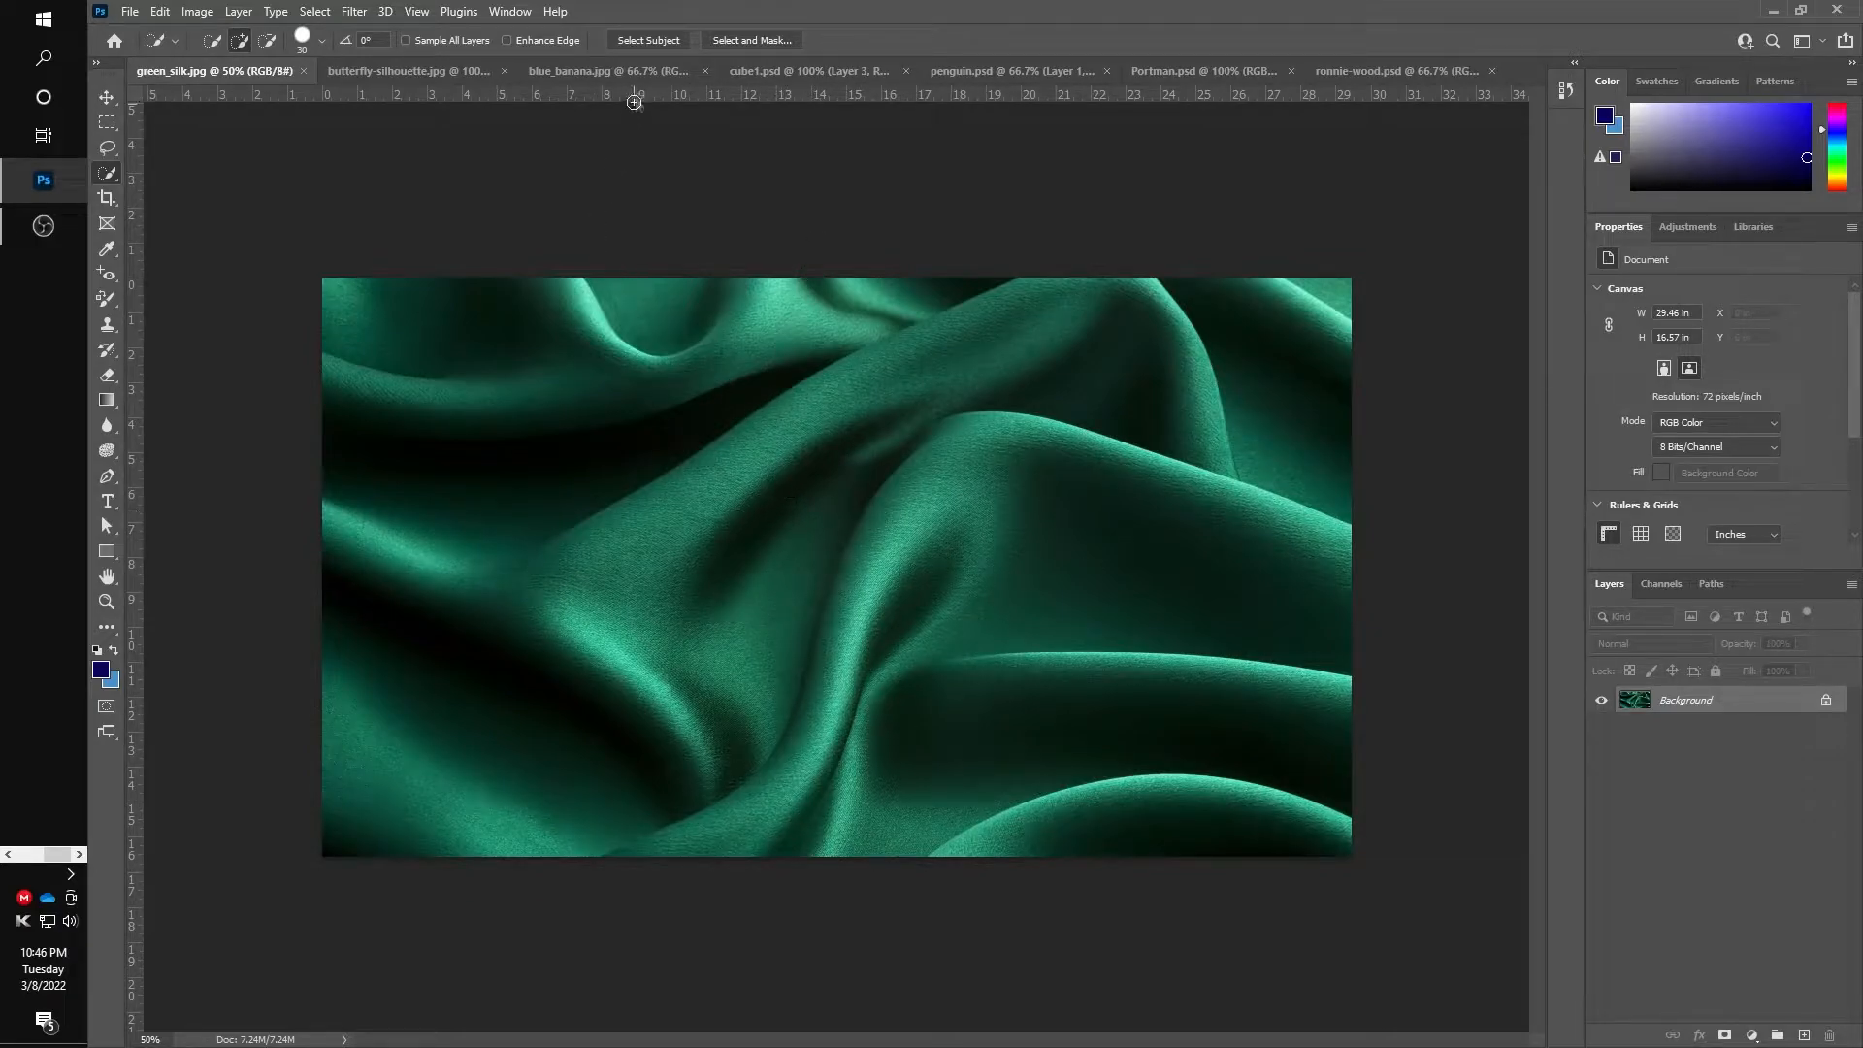
click(636, 70)
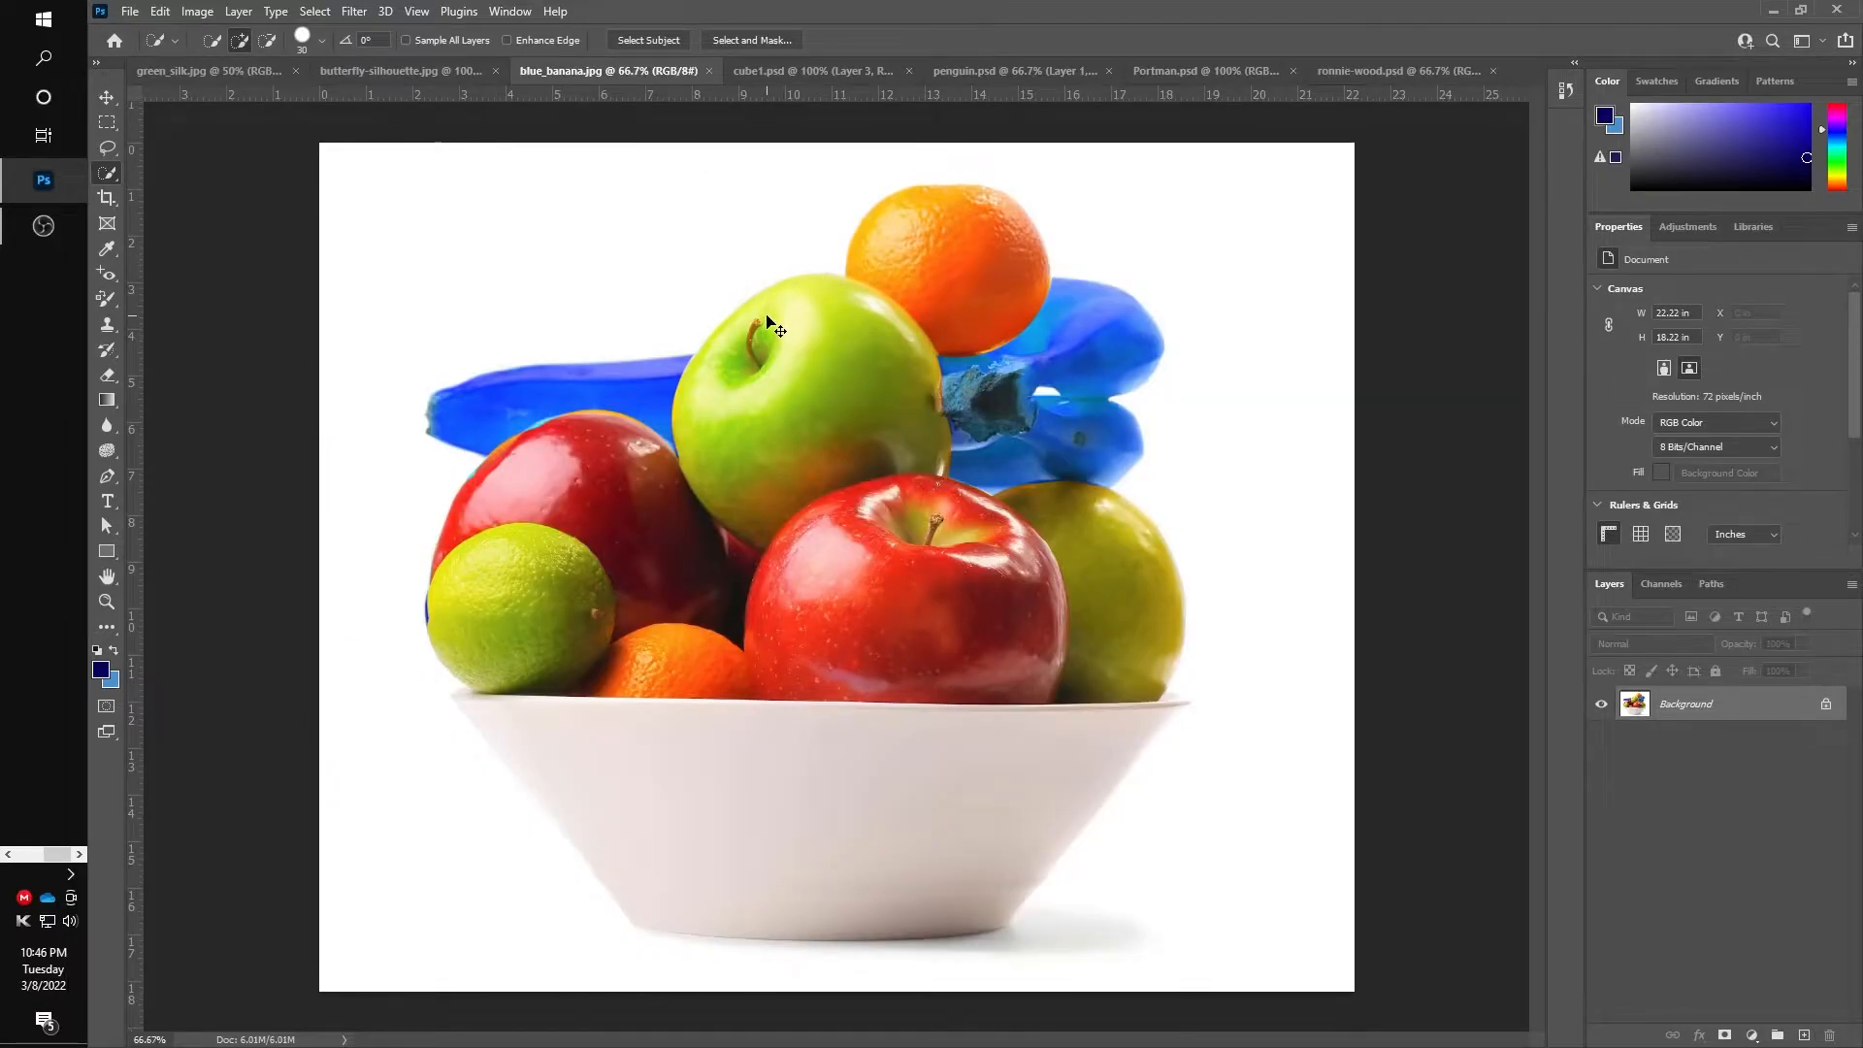
key(ctrl+a)
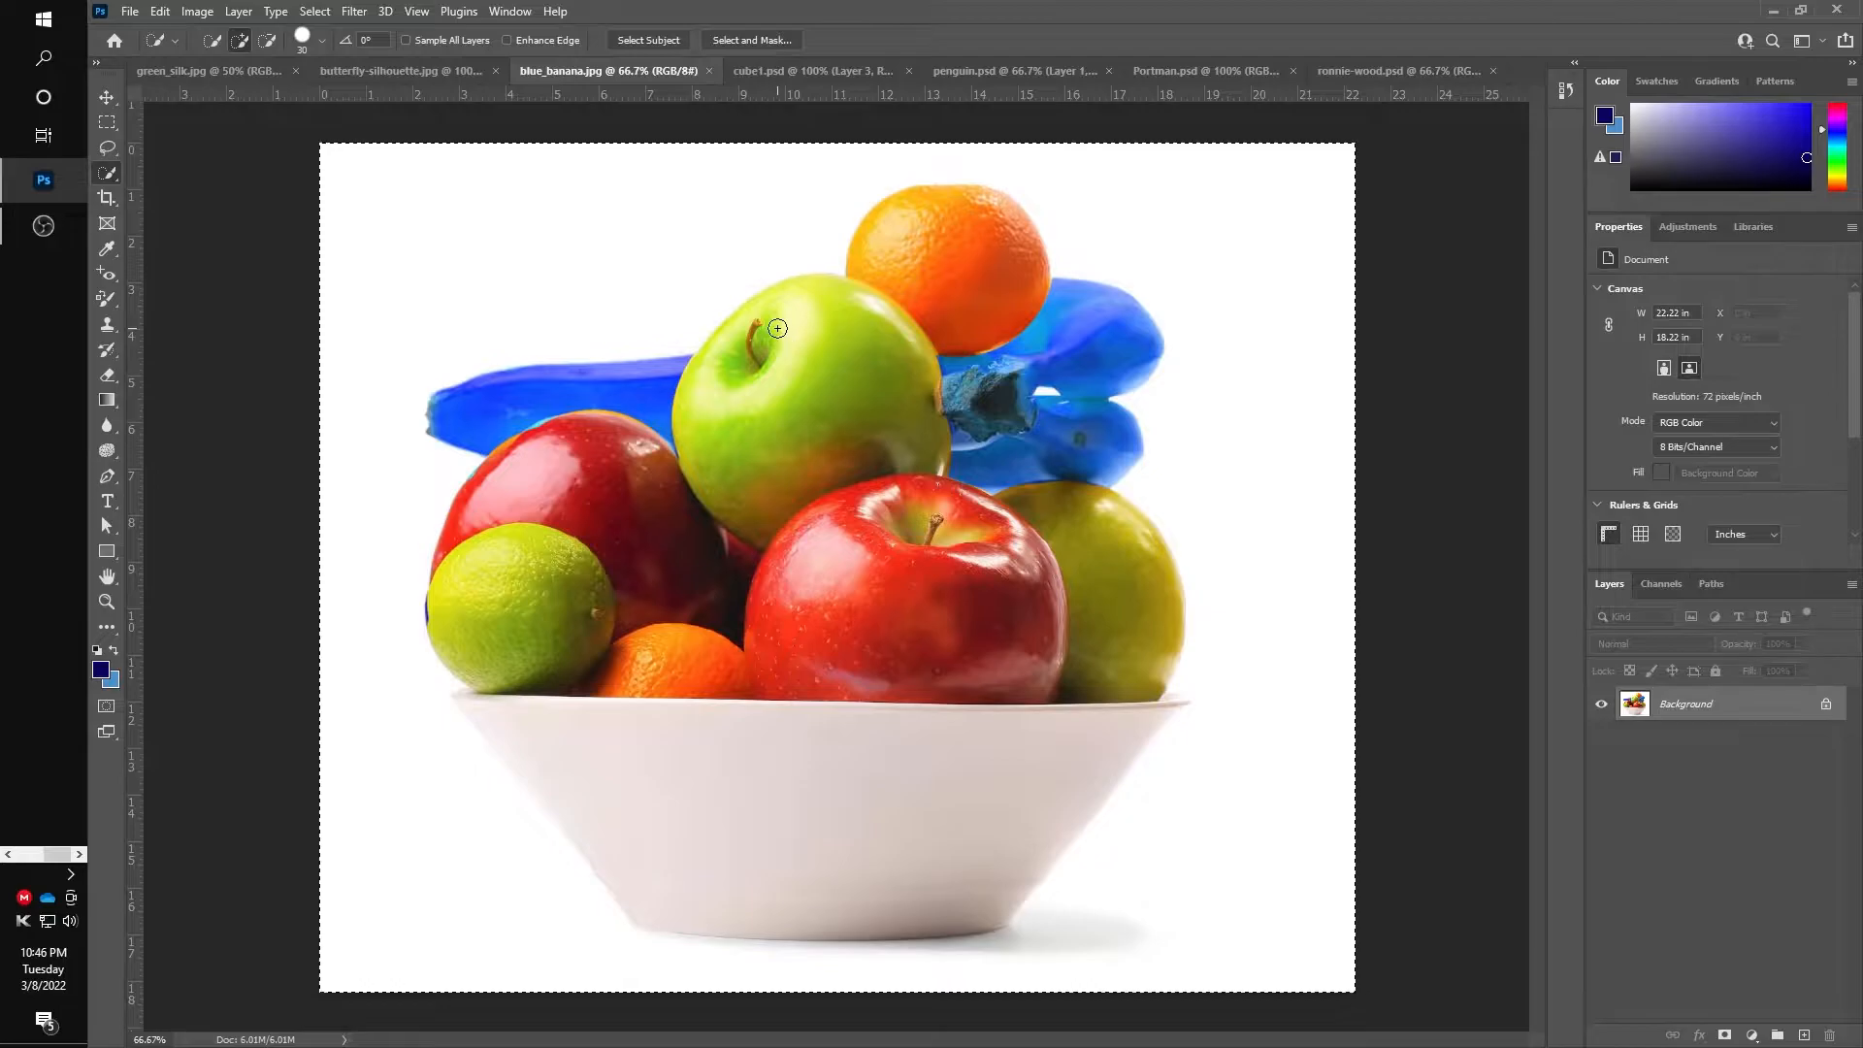
click(247, 74)
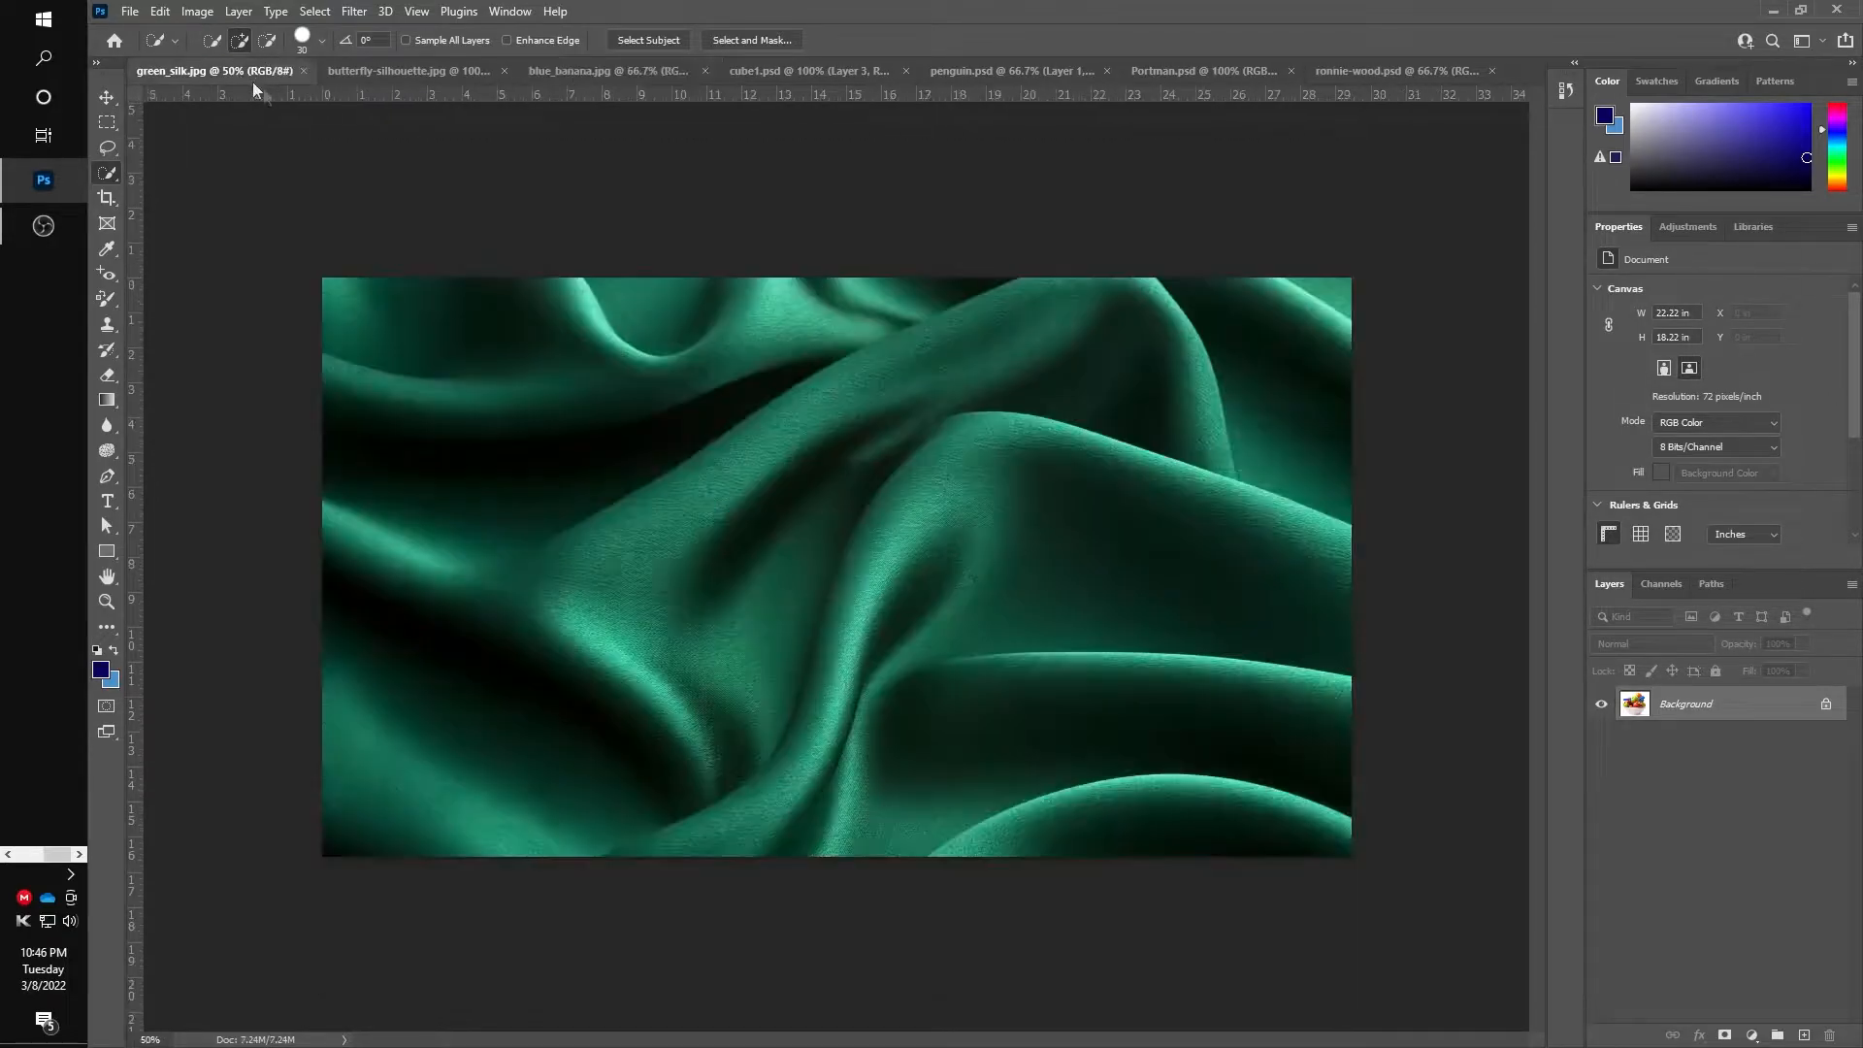
key(ctrl+v)
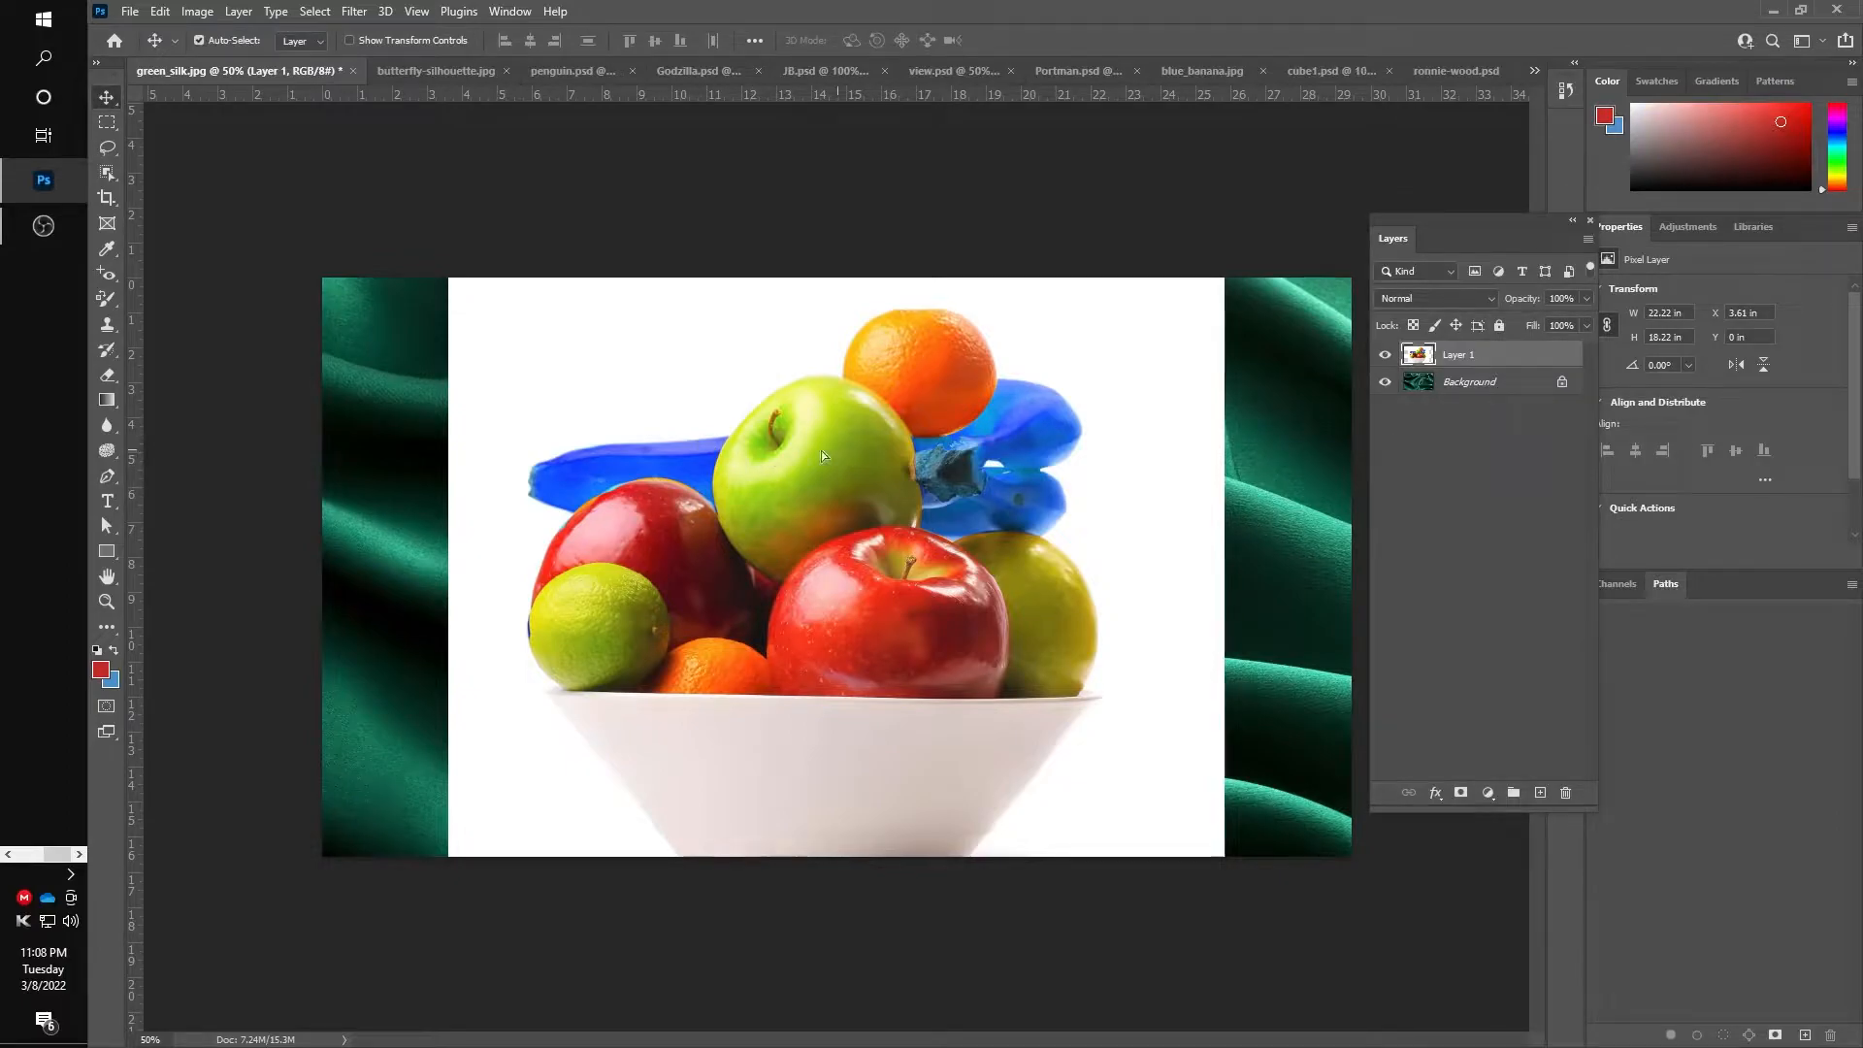
Scale the pasted fruit bowl layer down to about 23.7% and place it near the silk's lower-right corner
drag(821, 450, 874, 482)
key(ctrl+t)
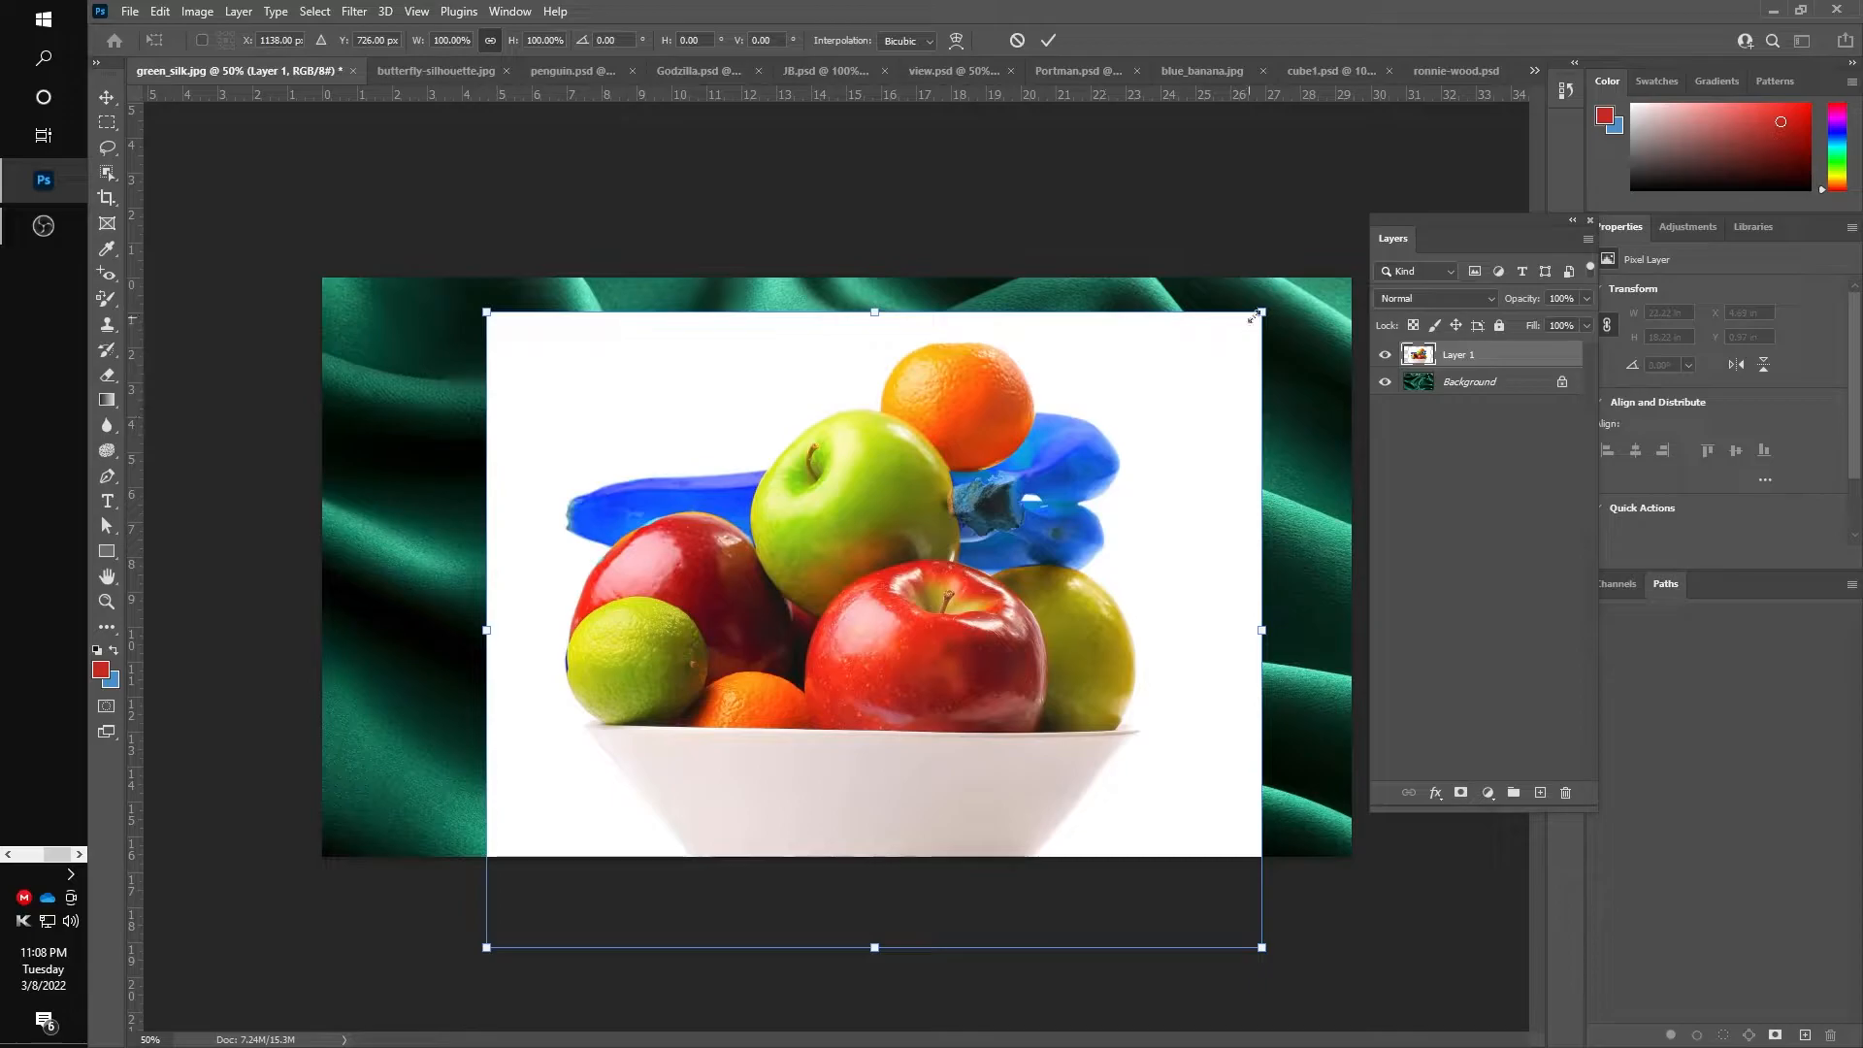
drag(1252, 323, 728, 748)
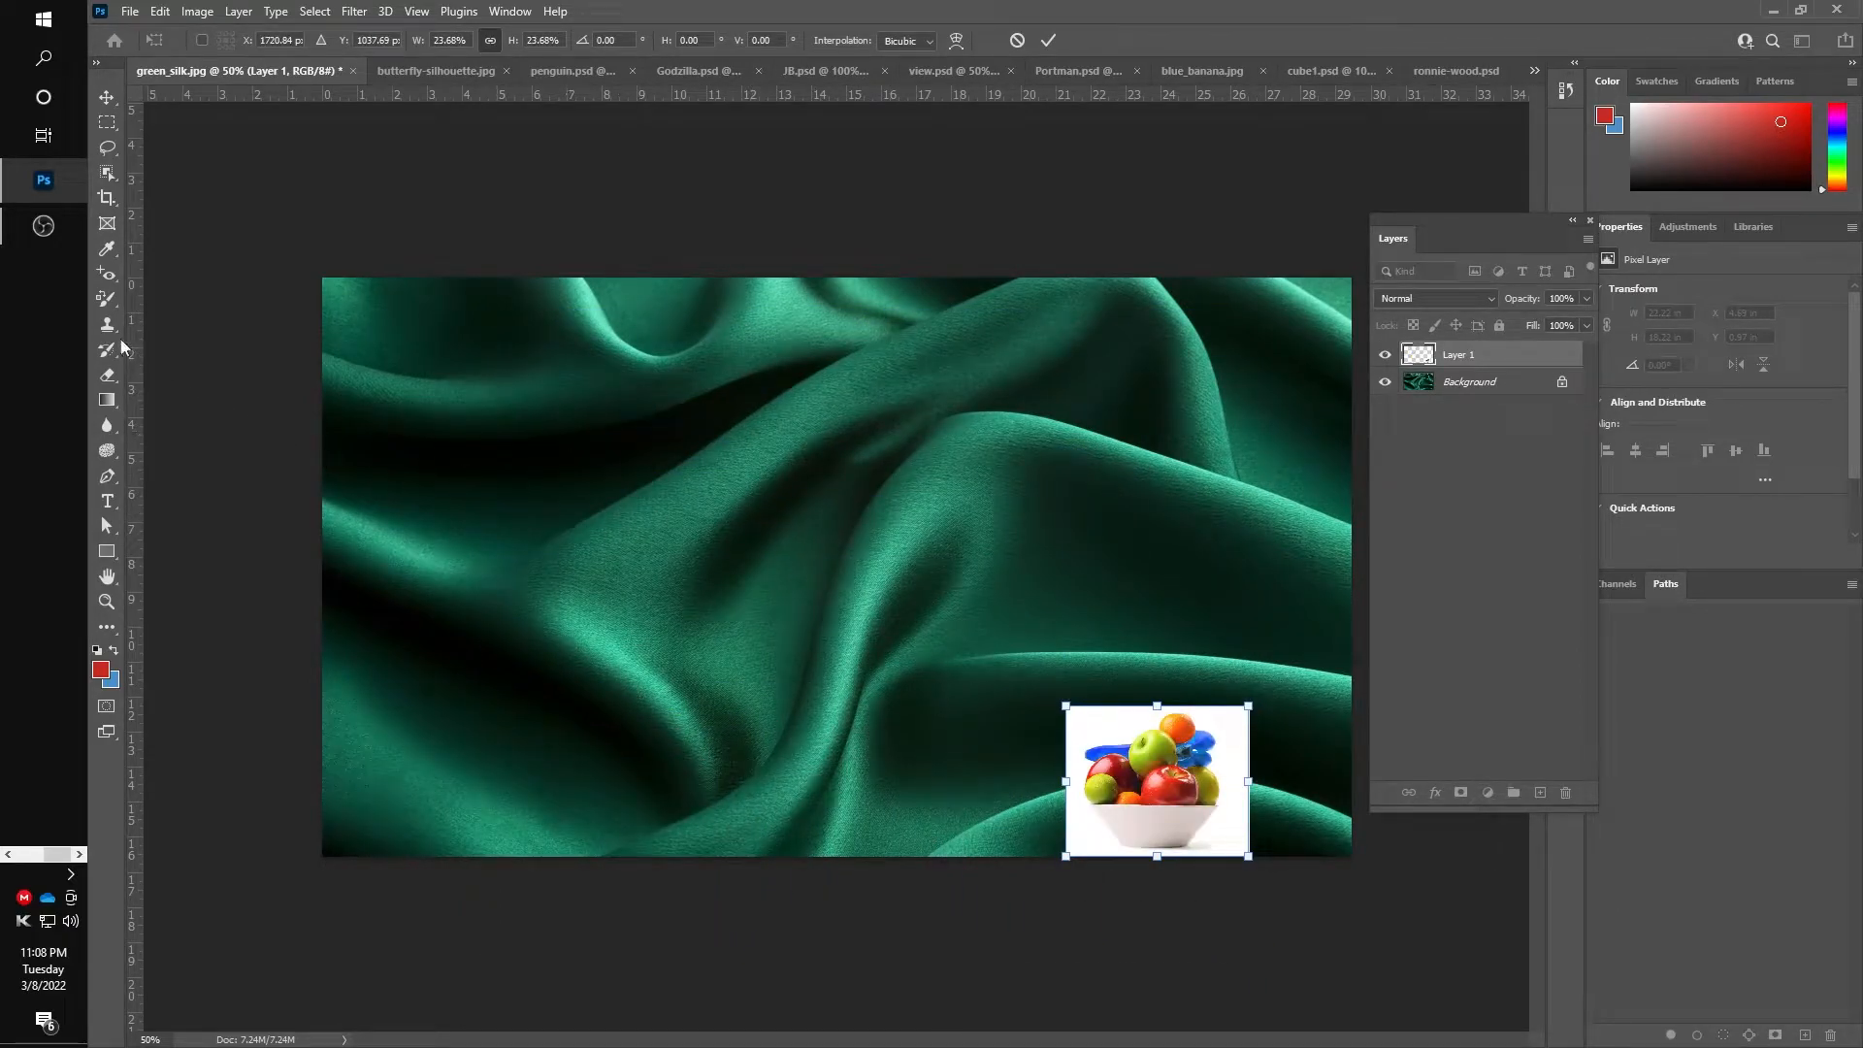
Sample the blue of the bananas in the small fruit bowl image as the foreground color
click(107, 248)
click(1108, 748)
click(1122, 768)
click(1206, 743)
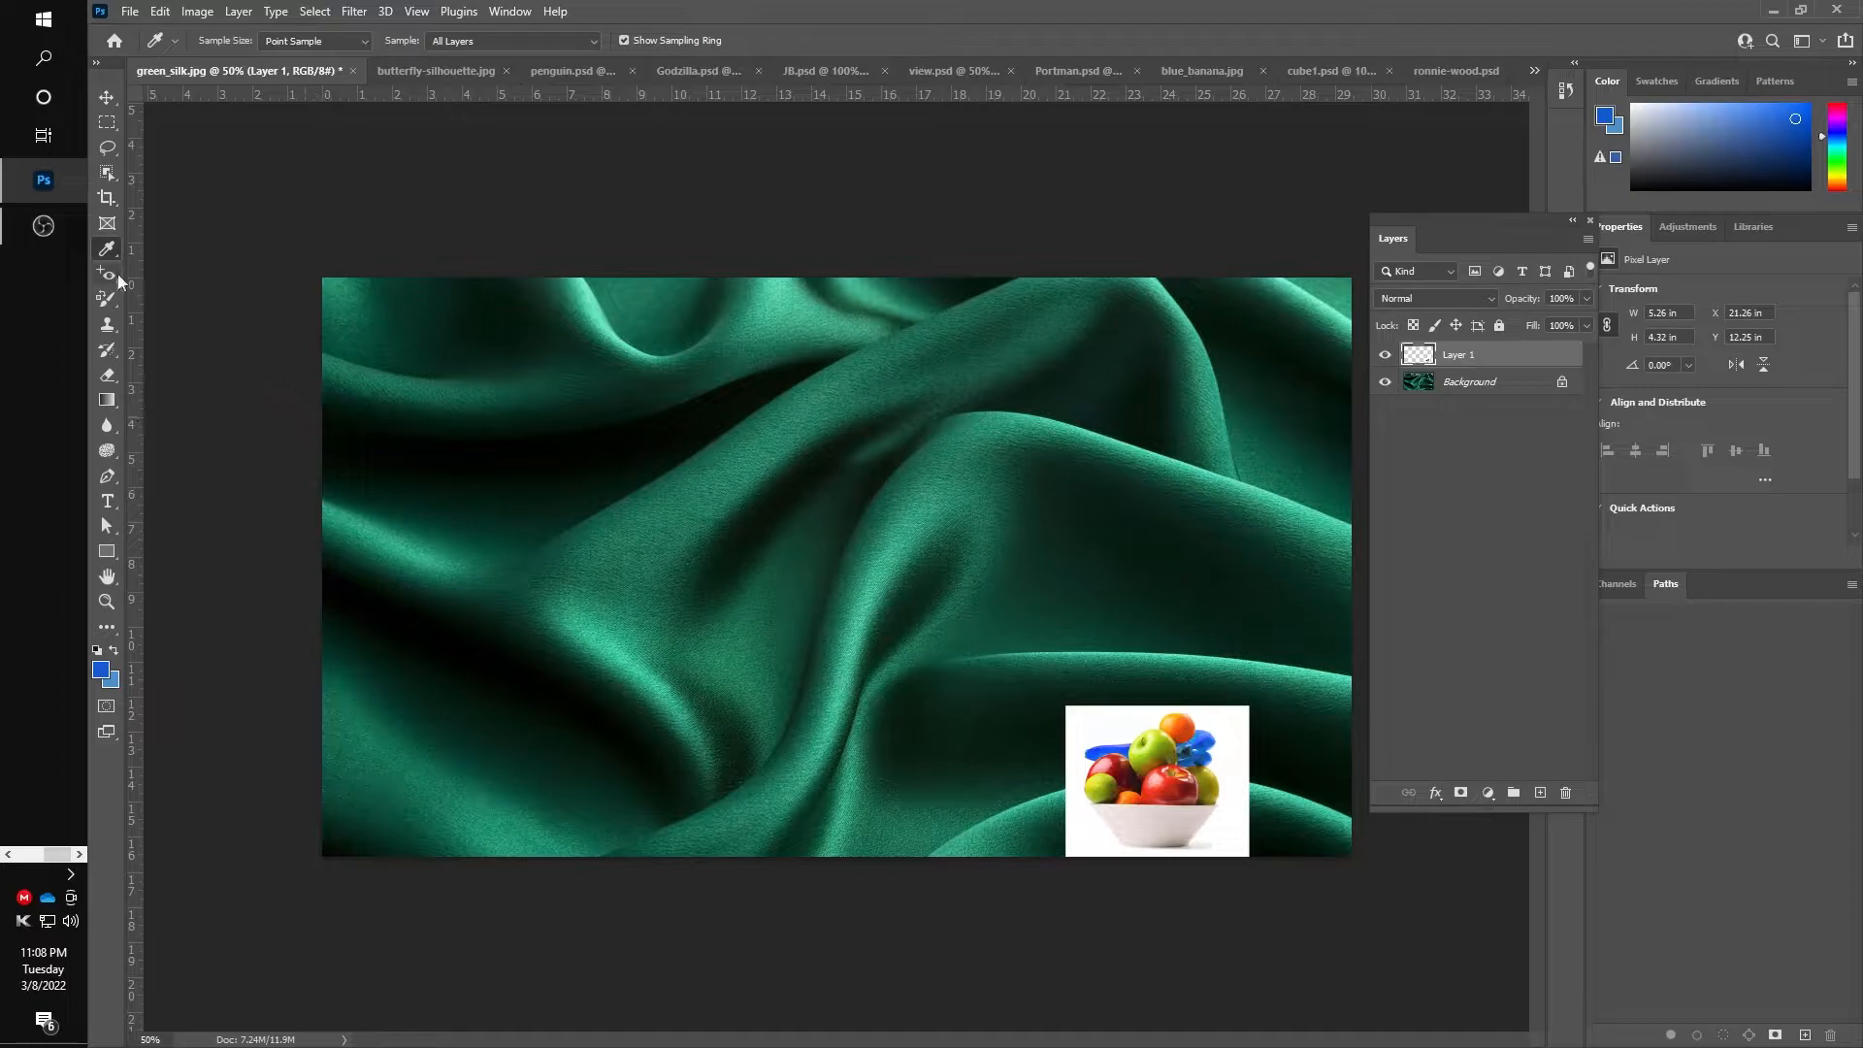
Set up the Color Replacement tool in Color mode with a brush size of 200
click(105, 299)
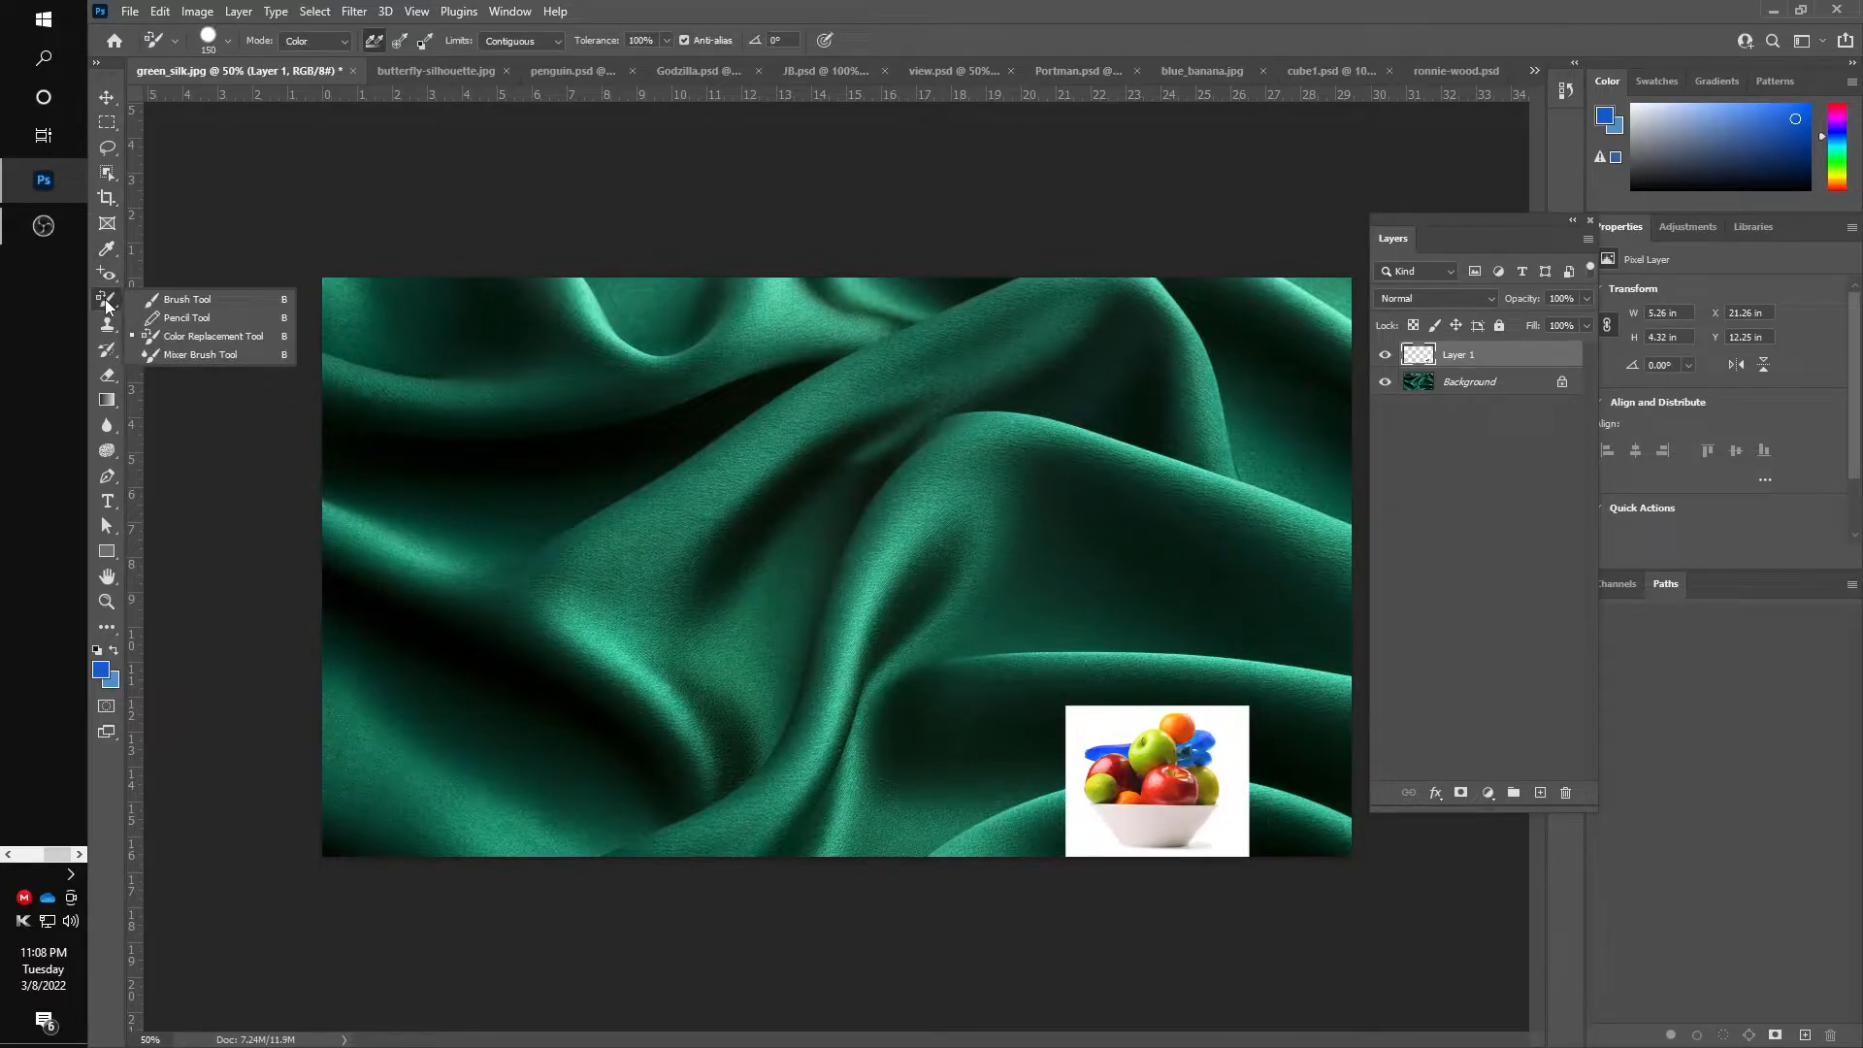
click(182, 336)
click(341, 41)
click(341, 41)
click(308, 43)
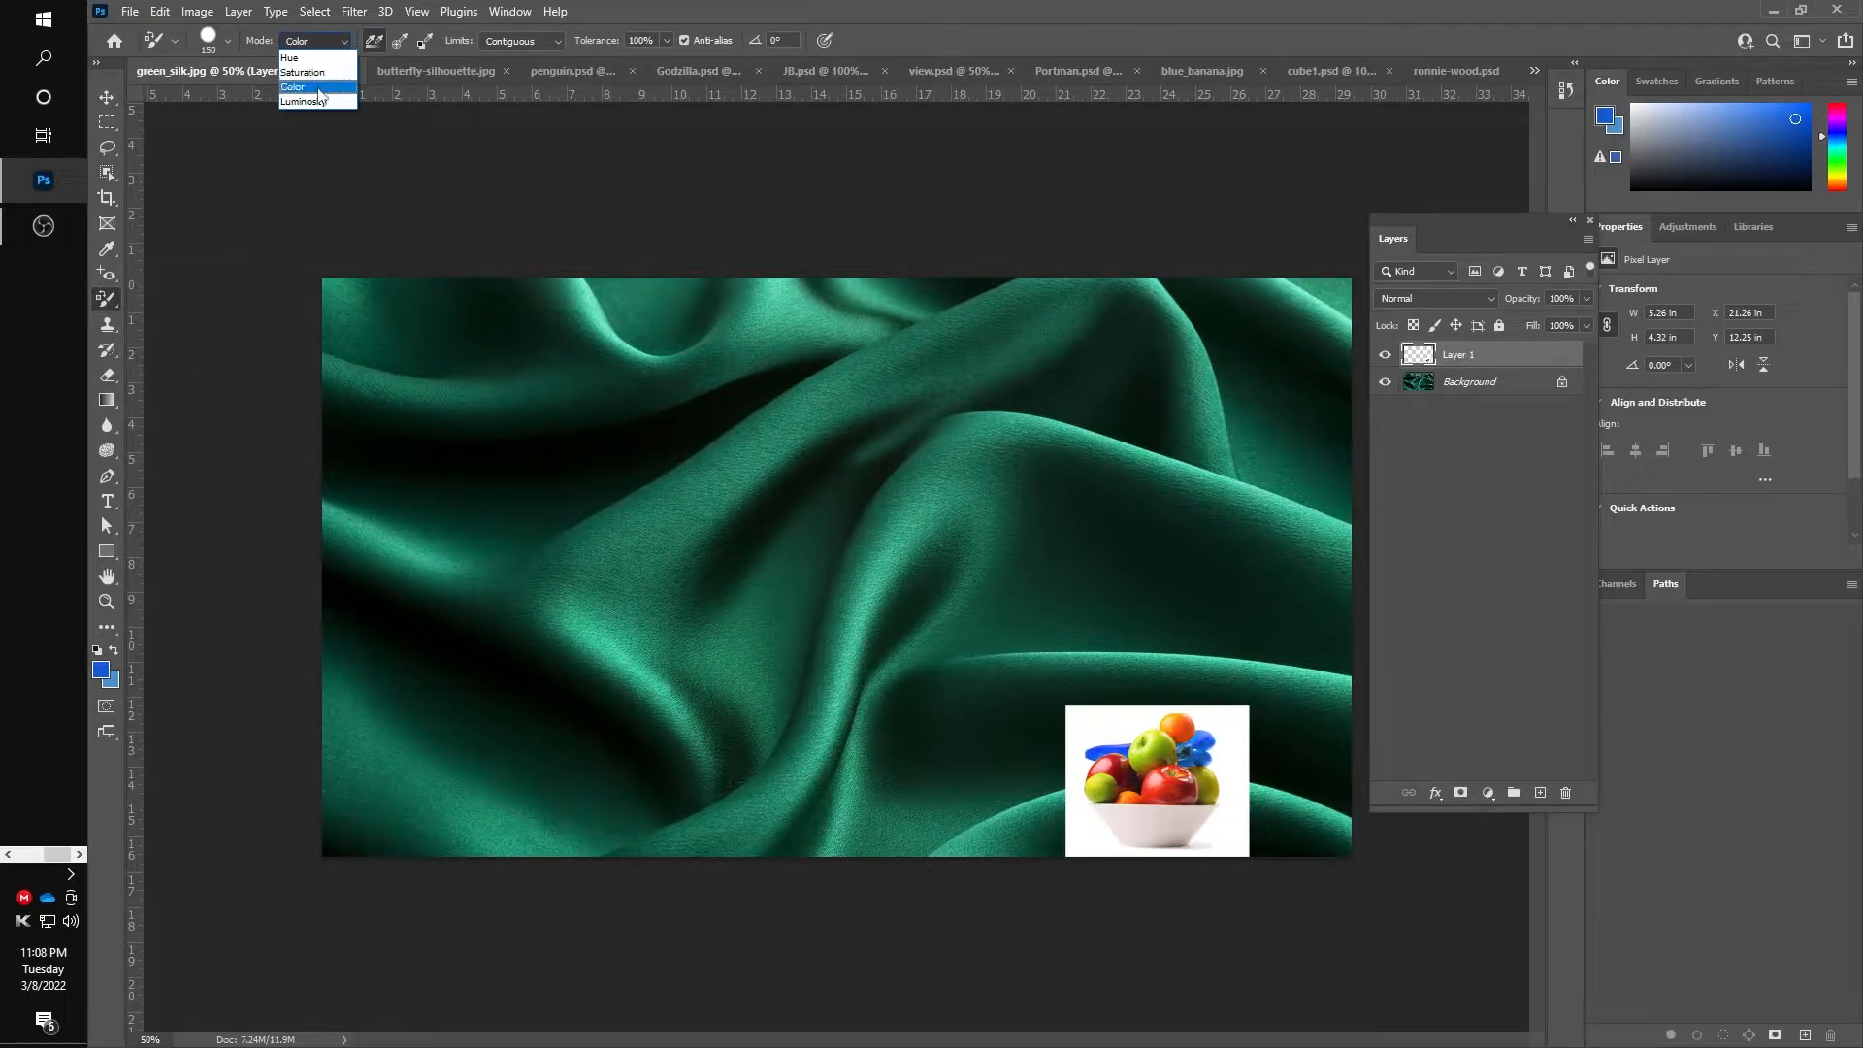
click(320, 88)
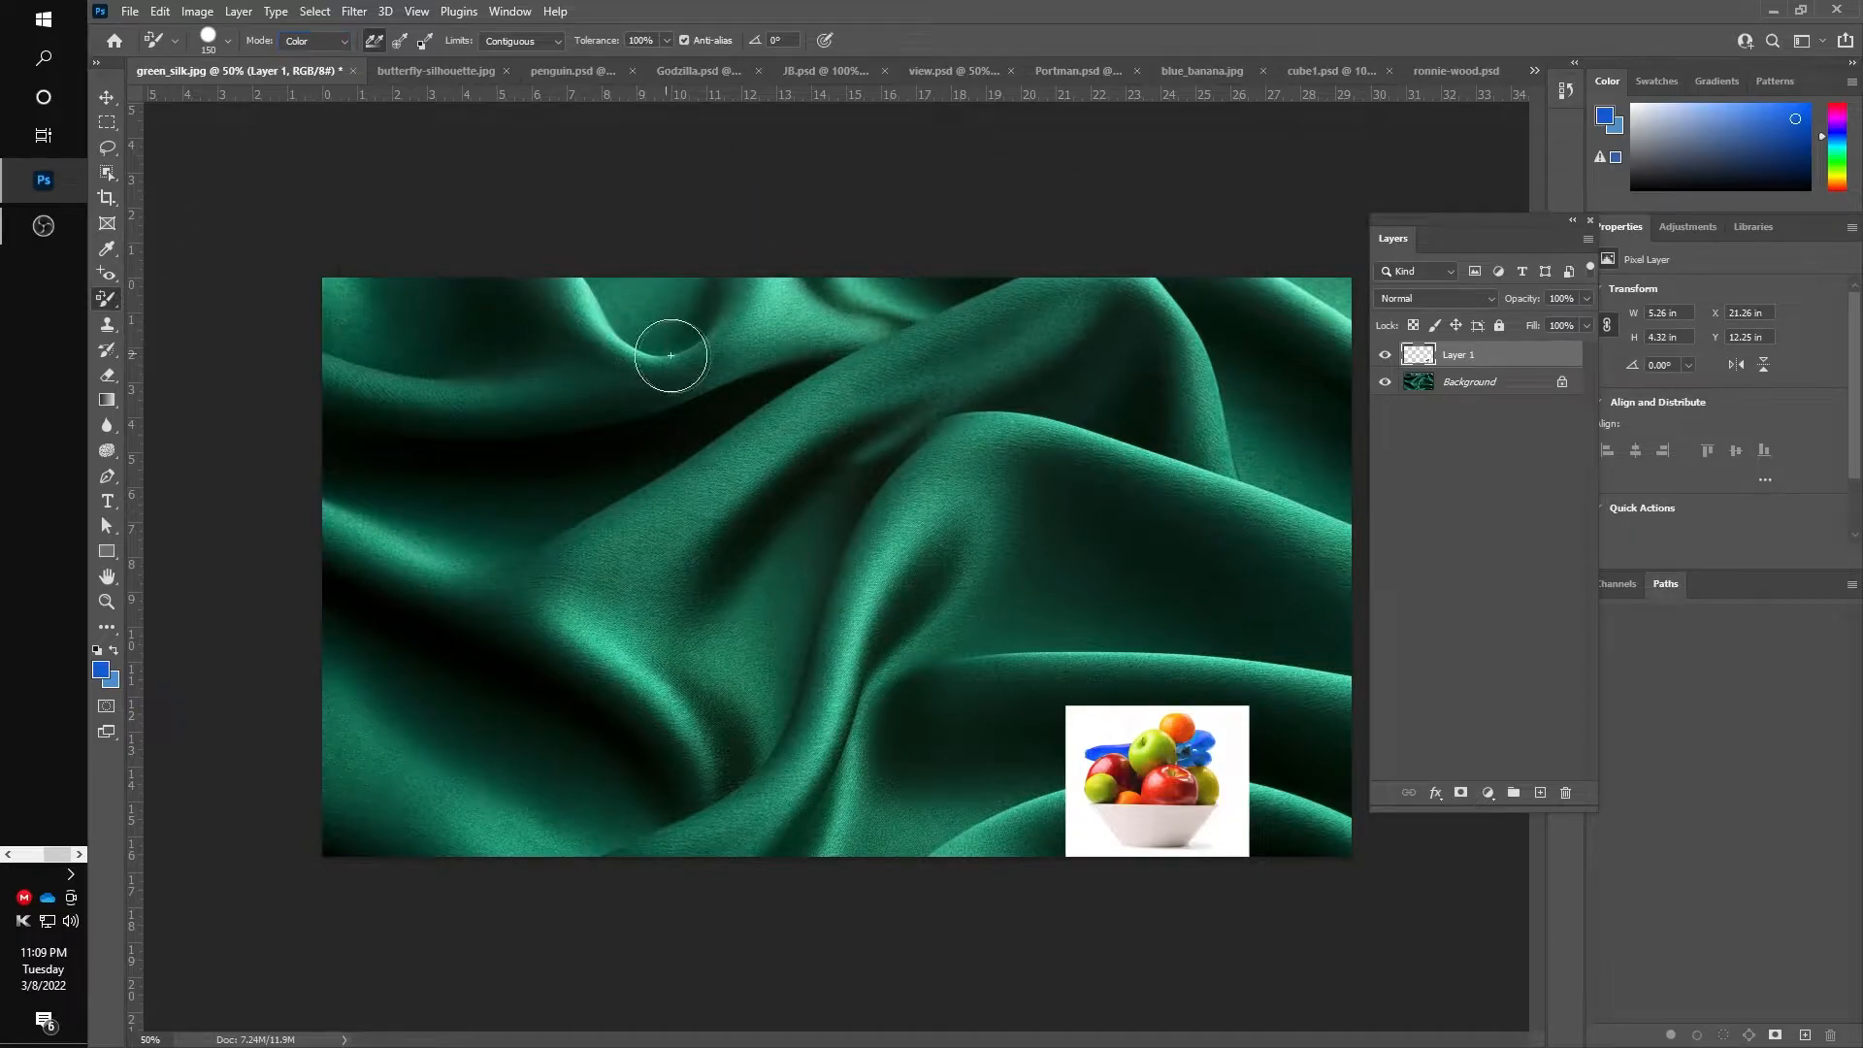
key(bracketright)
key(bracketright)
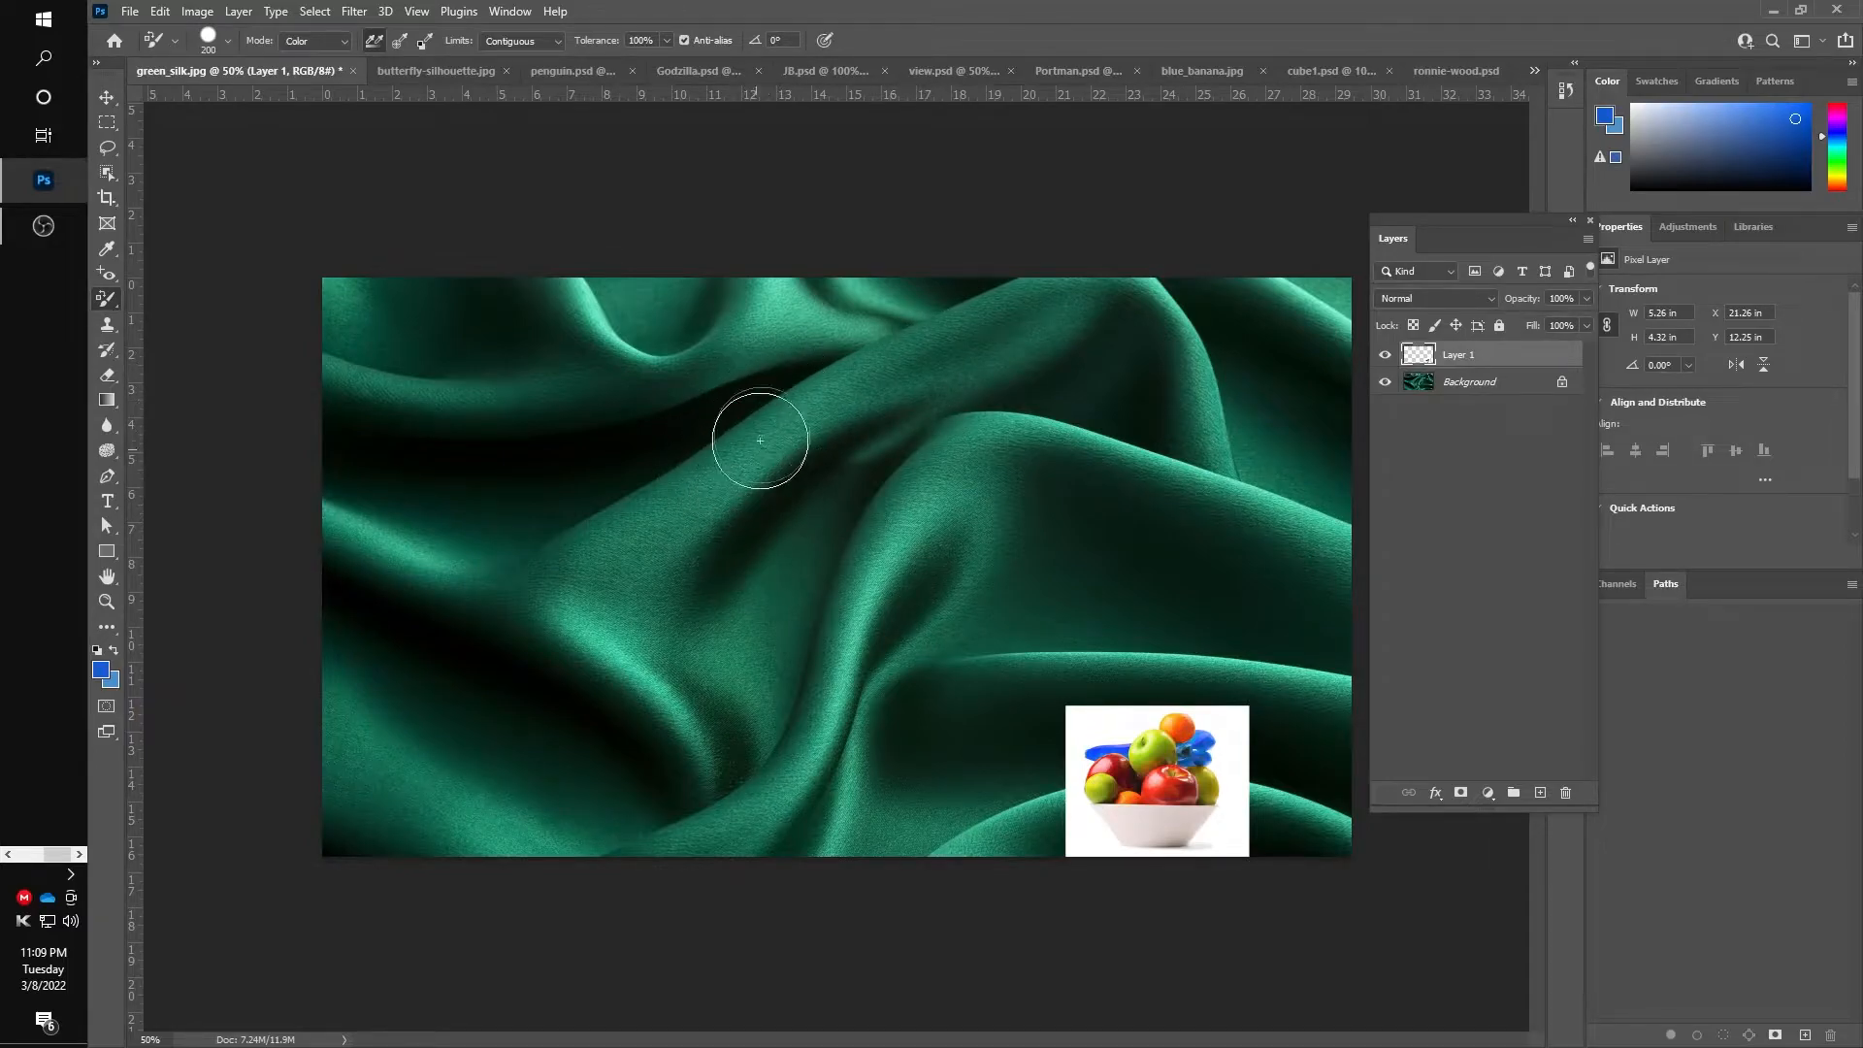
Try recoloring the middle of the silk on the Background layer with the sampled blue, and undo the painting
click(1452, 384)
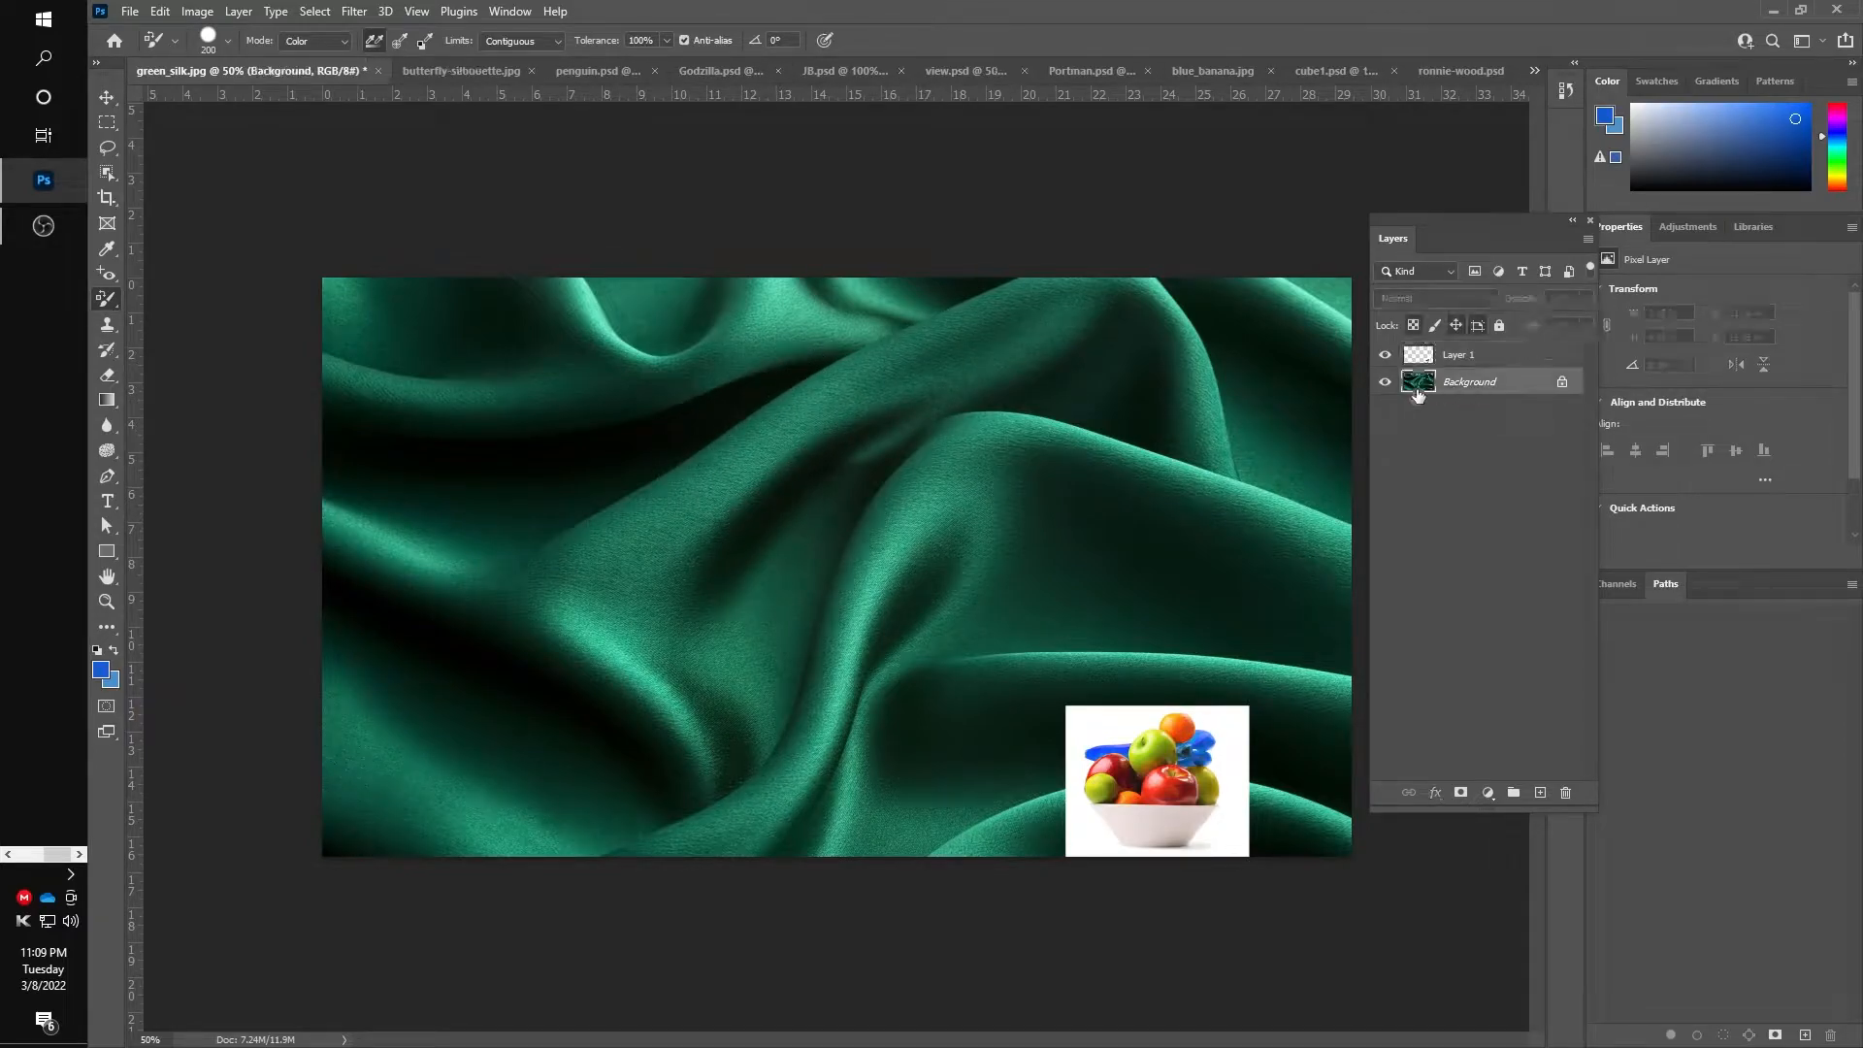
mouse_move(852, 466)
mouse_down()
mouse_move(563, 566)
mouse_move(719, 481)
mouse_move(590, 661)
mouse_move(586, 708)
mouse_up()
mouse_move(1001, 539)
mouse_down()
mouse_move(731, 540)
mouse_move(936, 365)
mouse_move(886, 486)
mouse_move(1075, 409)
mouse_up()
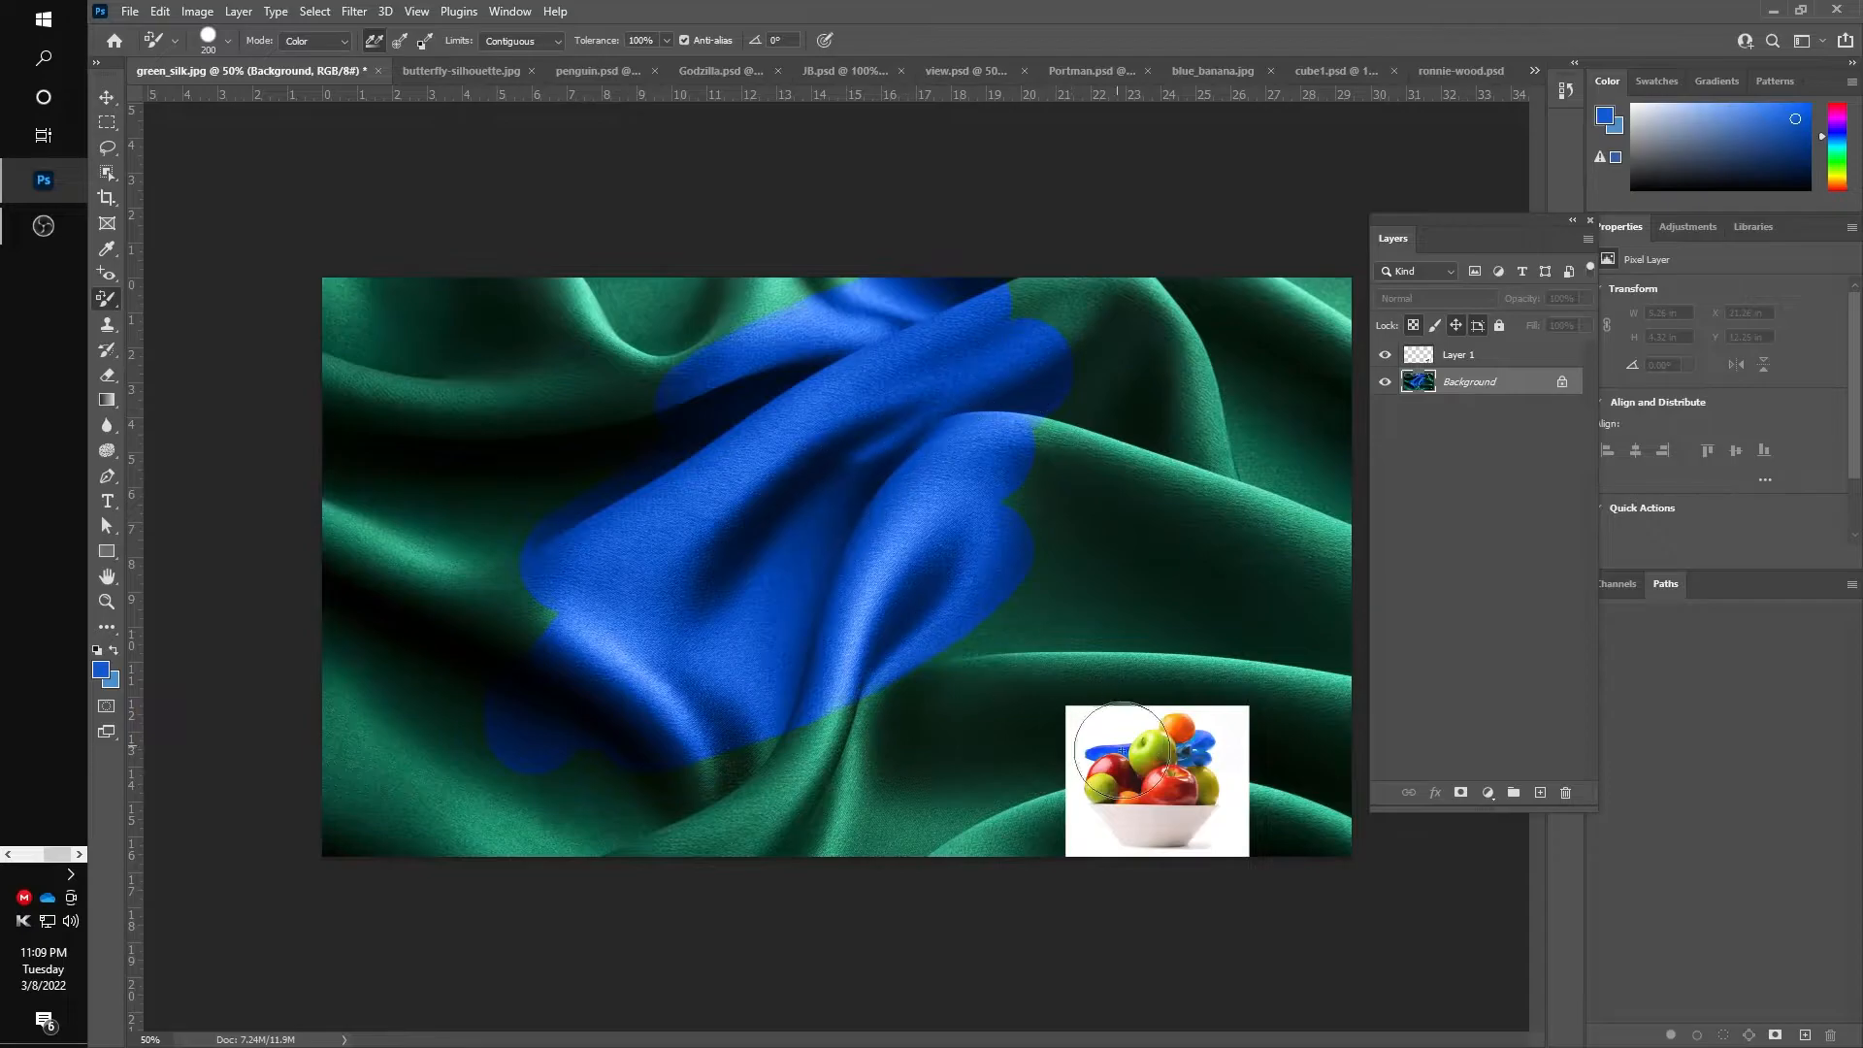
key(ctrl+z)
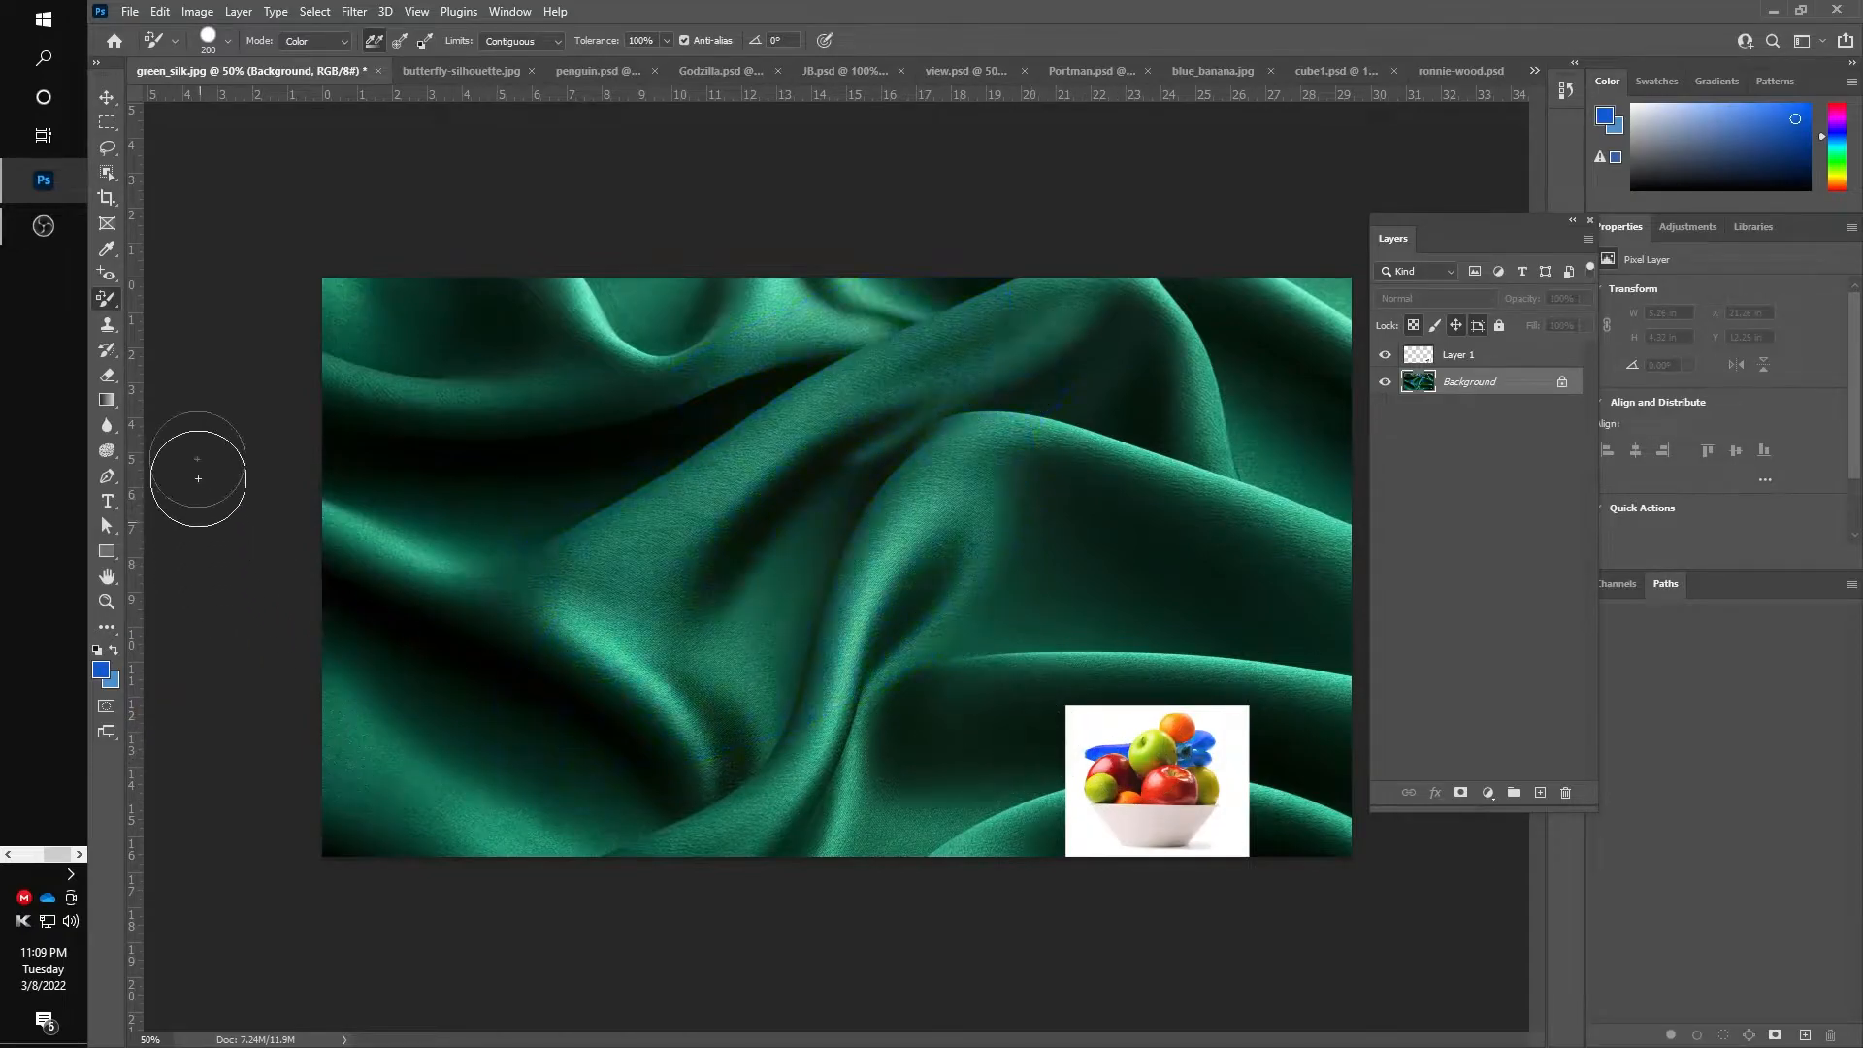
Sample the orange fruit's color, try recoloring the middle of the silk with it, and undo the painting
click(107, 249)
click(1179, 729)
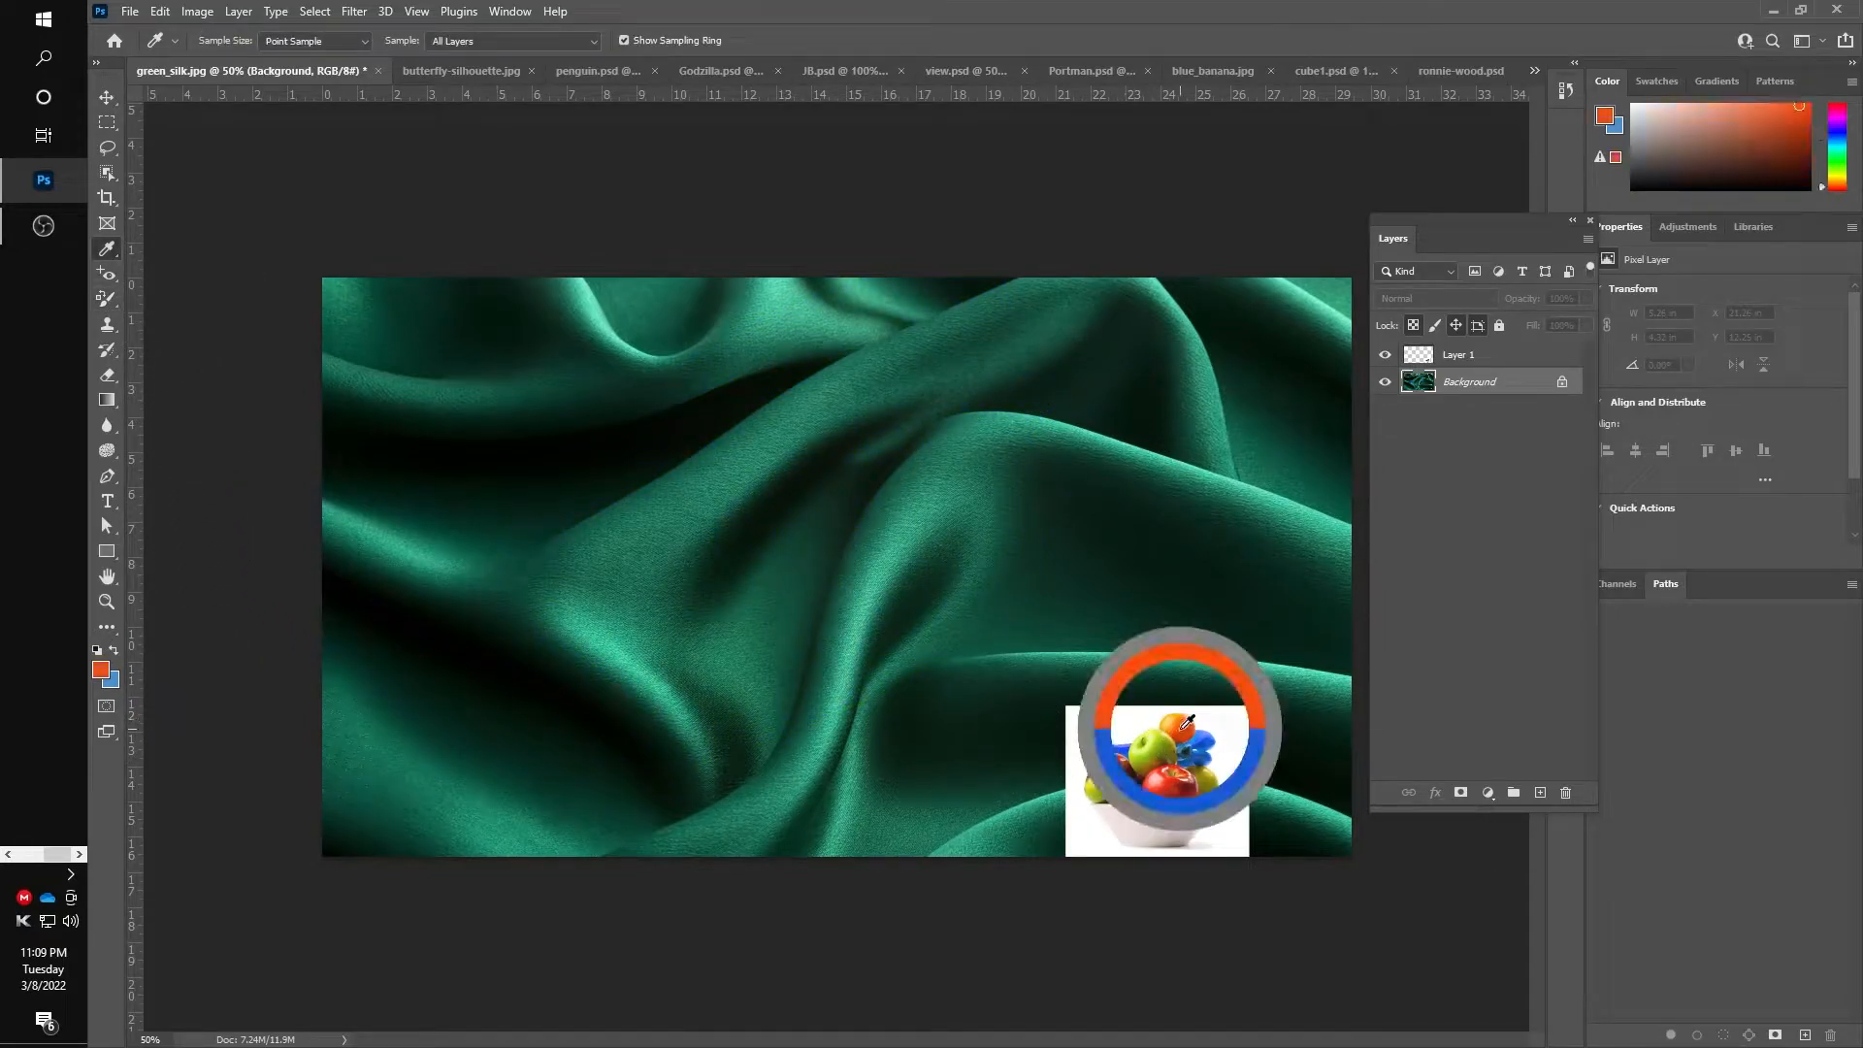
click(109, 300)
mouse_move(766, 320)
mouse_down()
mouse_move(802, 457)
mouse_move(790, 653)
mouse_move(874, 608)
mouse_up()
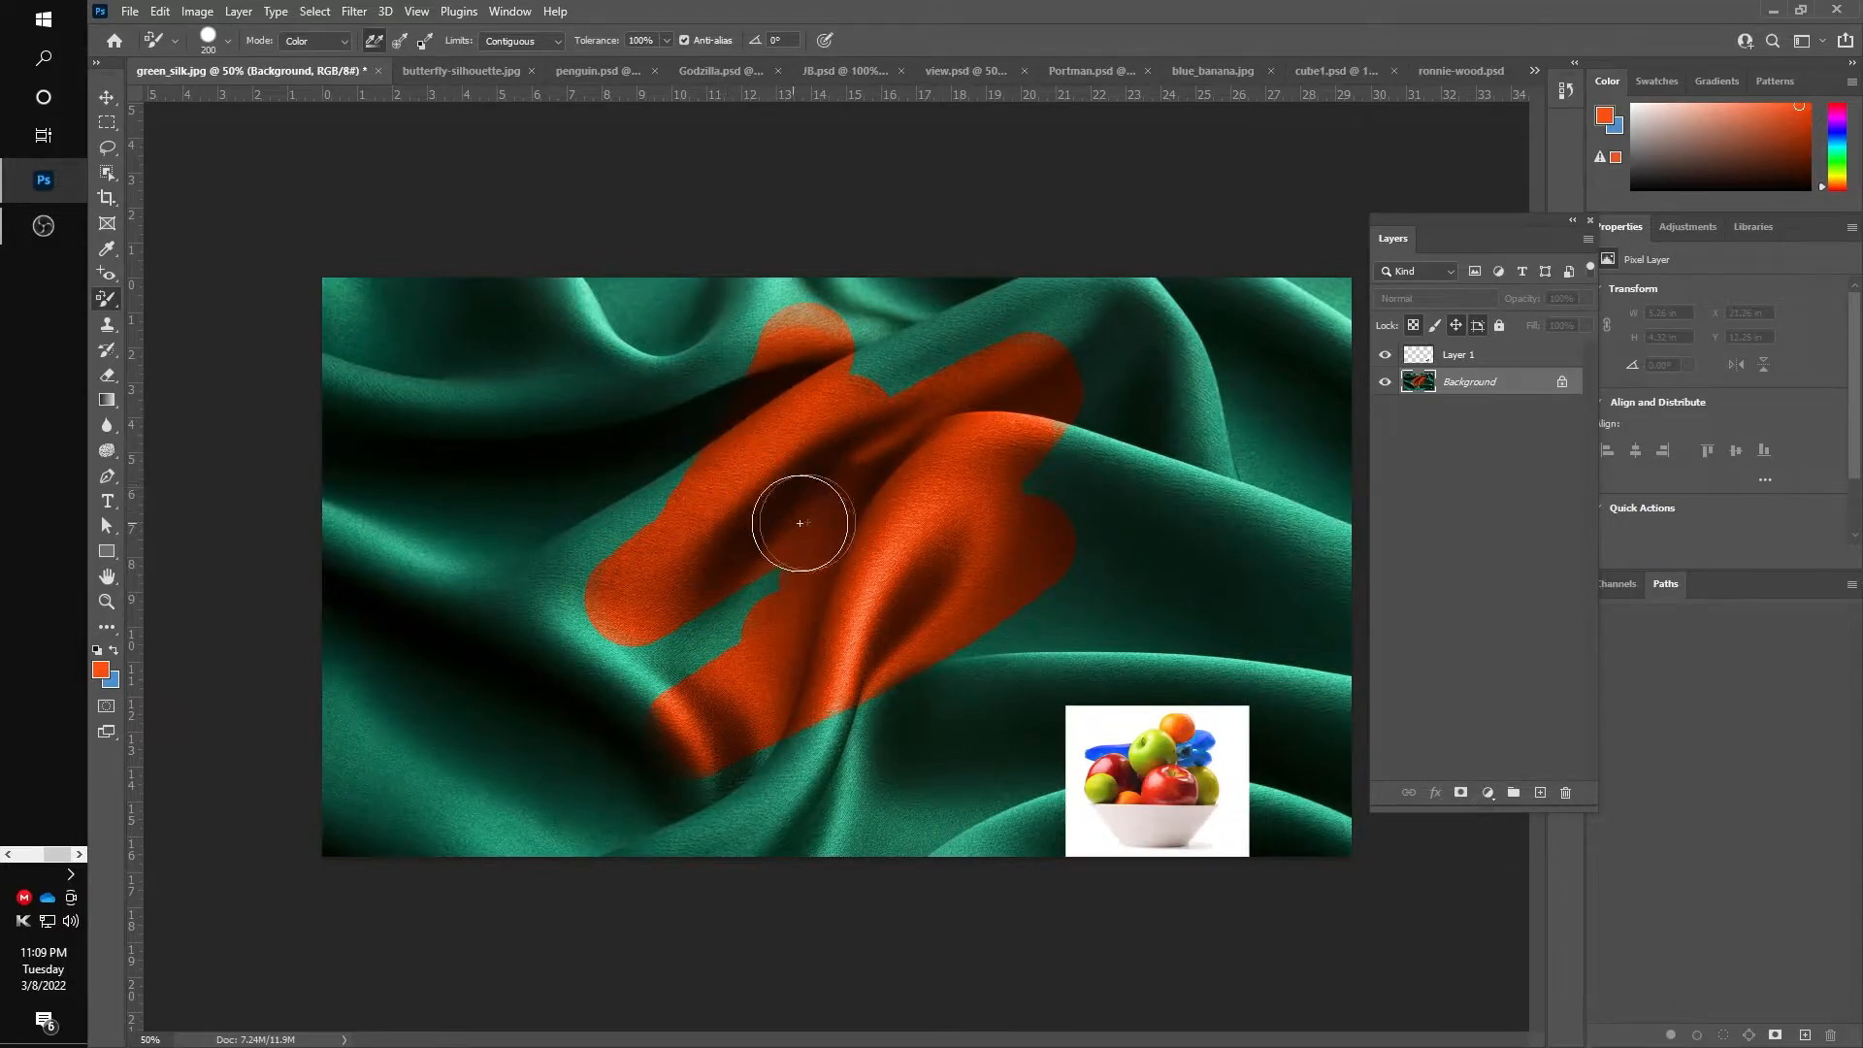
key(ctrl+z)
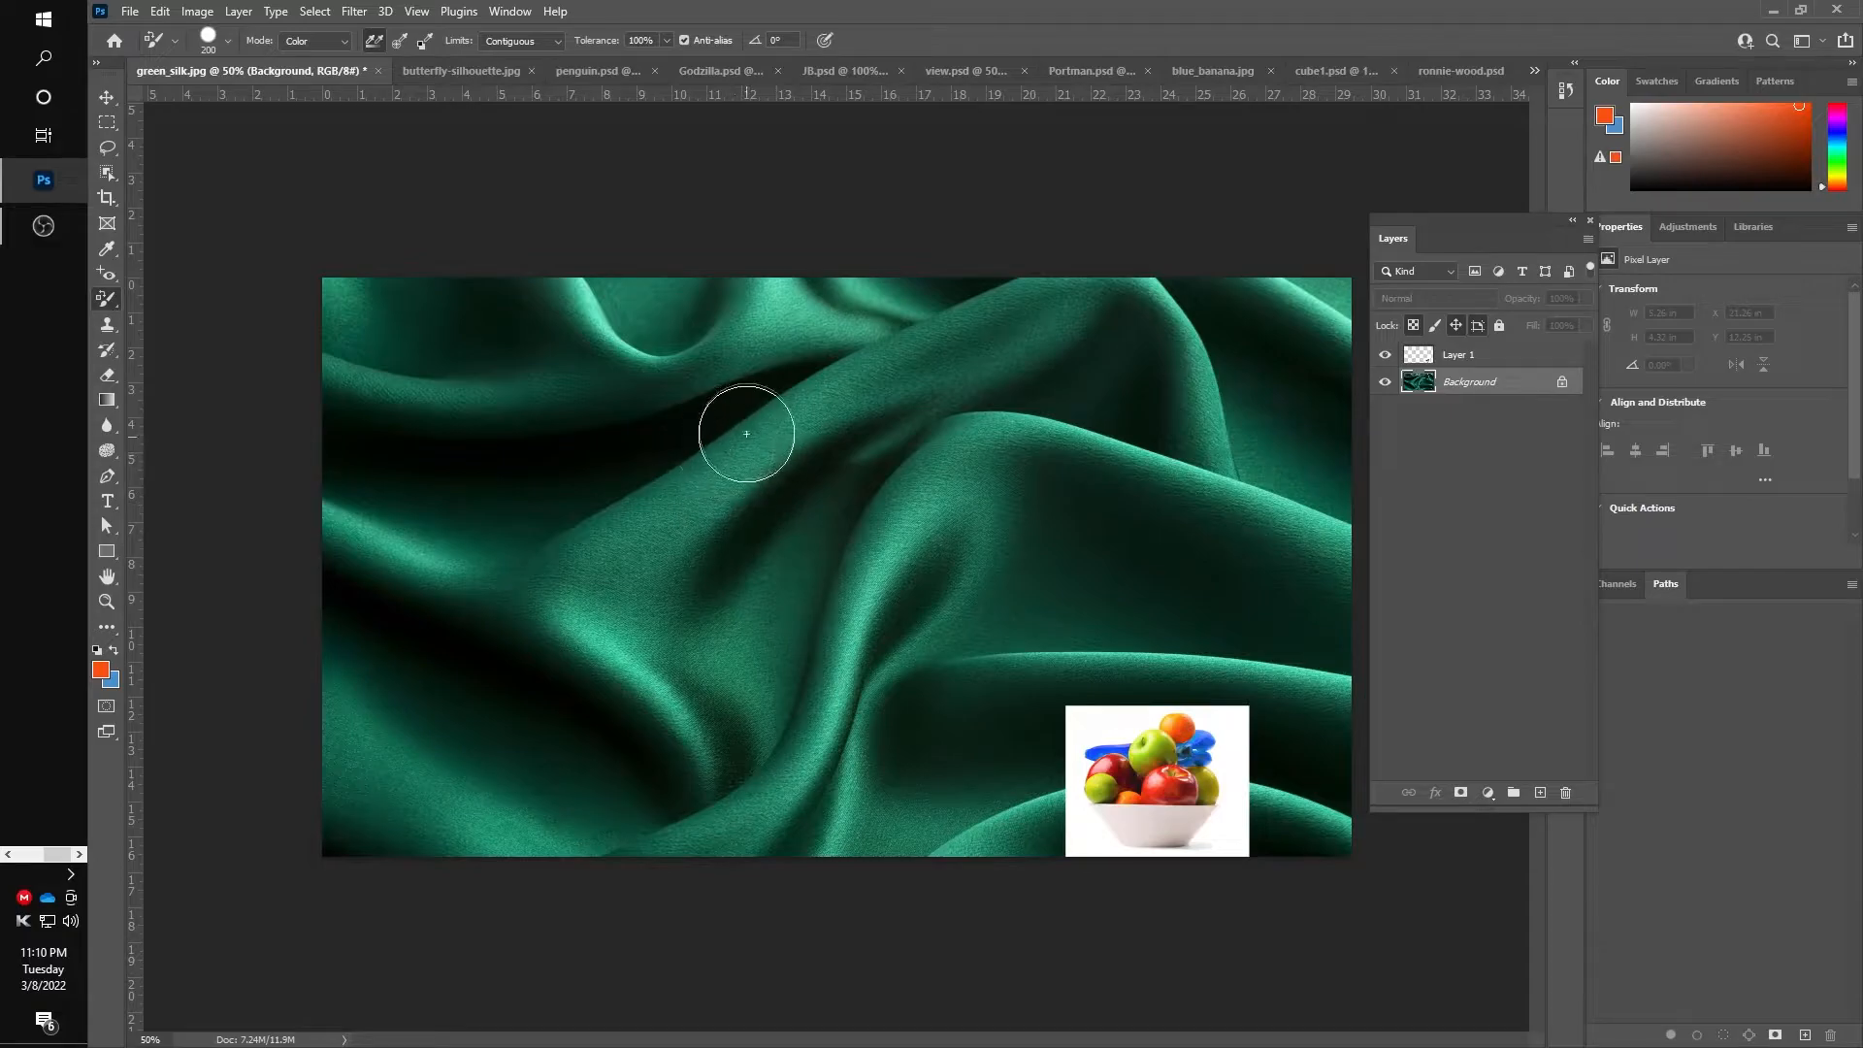
Copy the whole butterfly-silhouette.jpg image into green_silk.jpg as a new layer and shift it slightly down
click(461, 74)
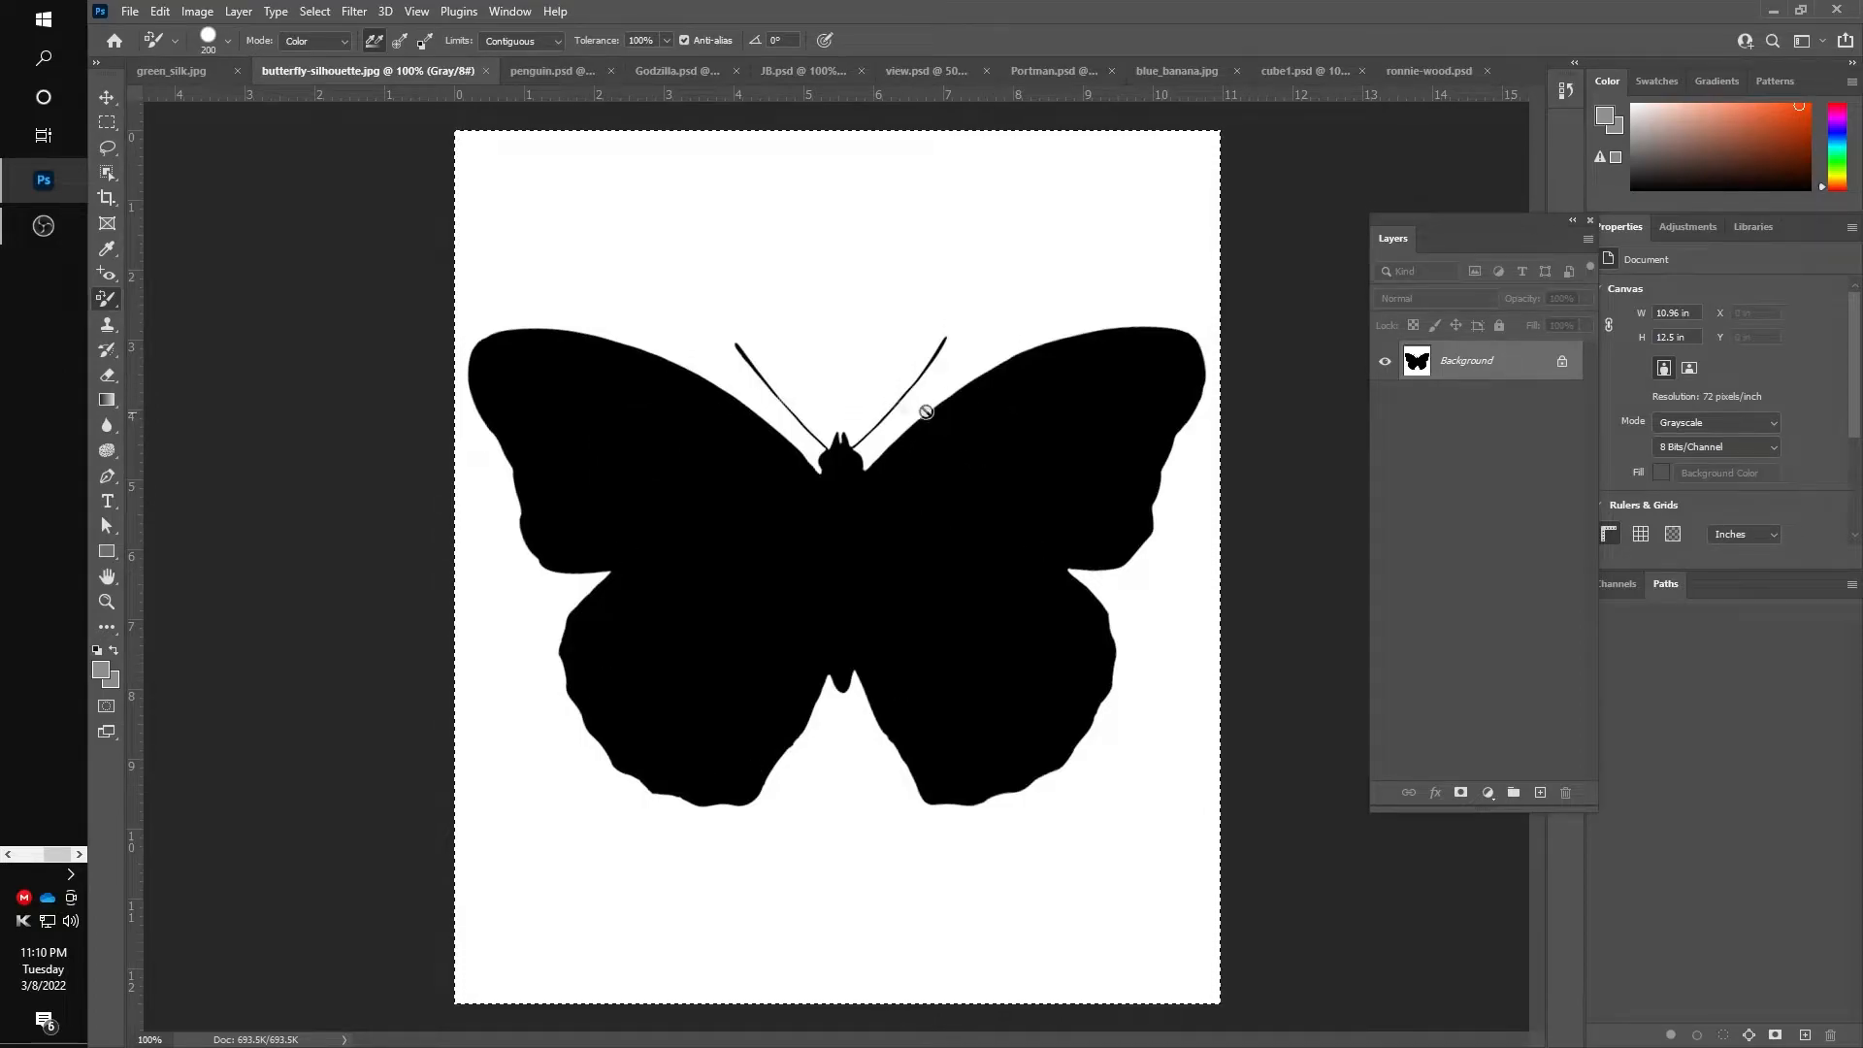
click(160, 12)
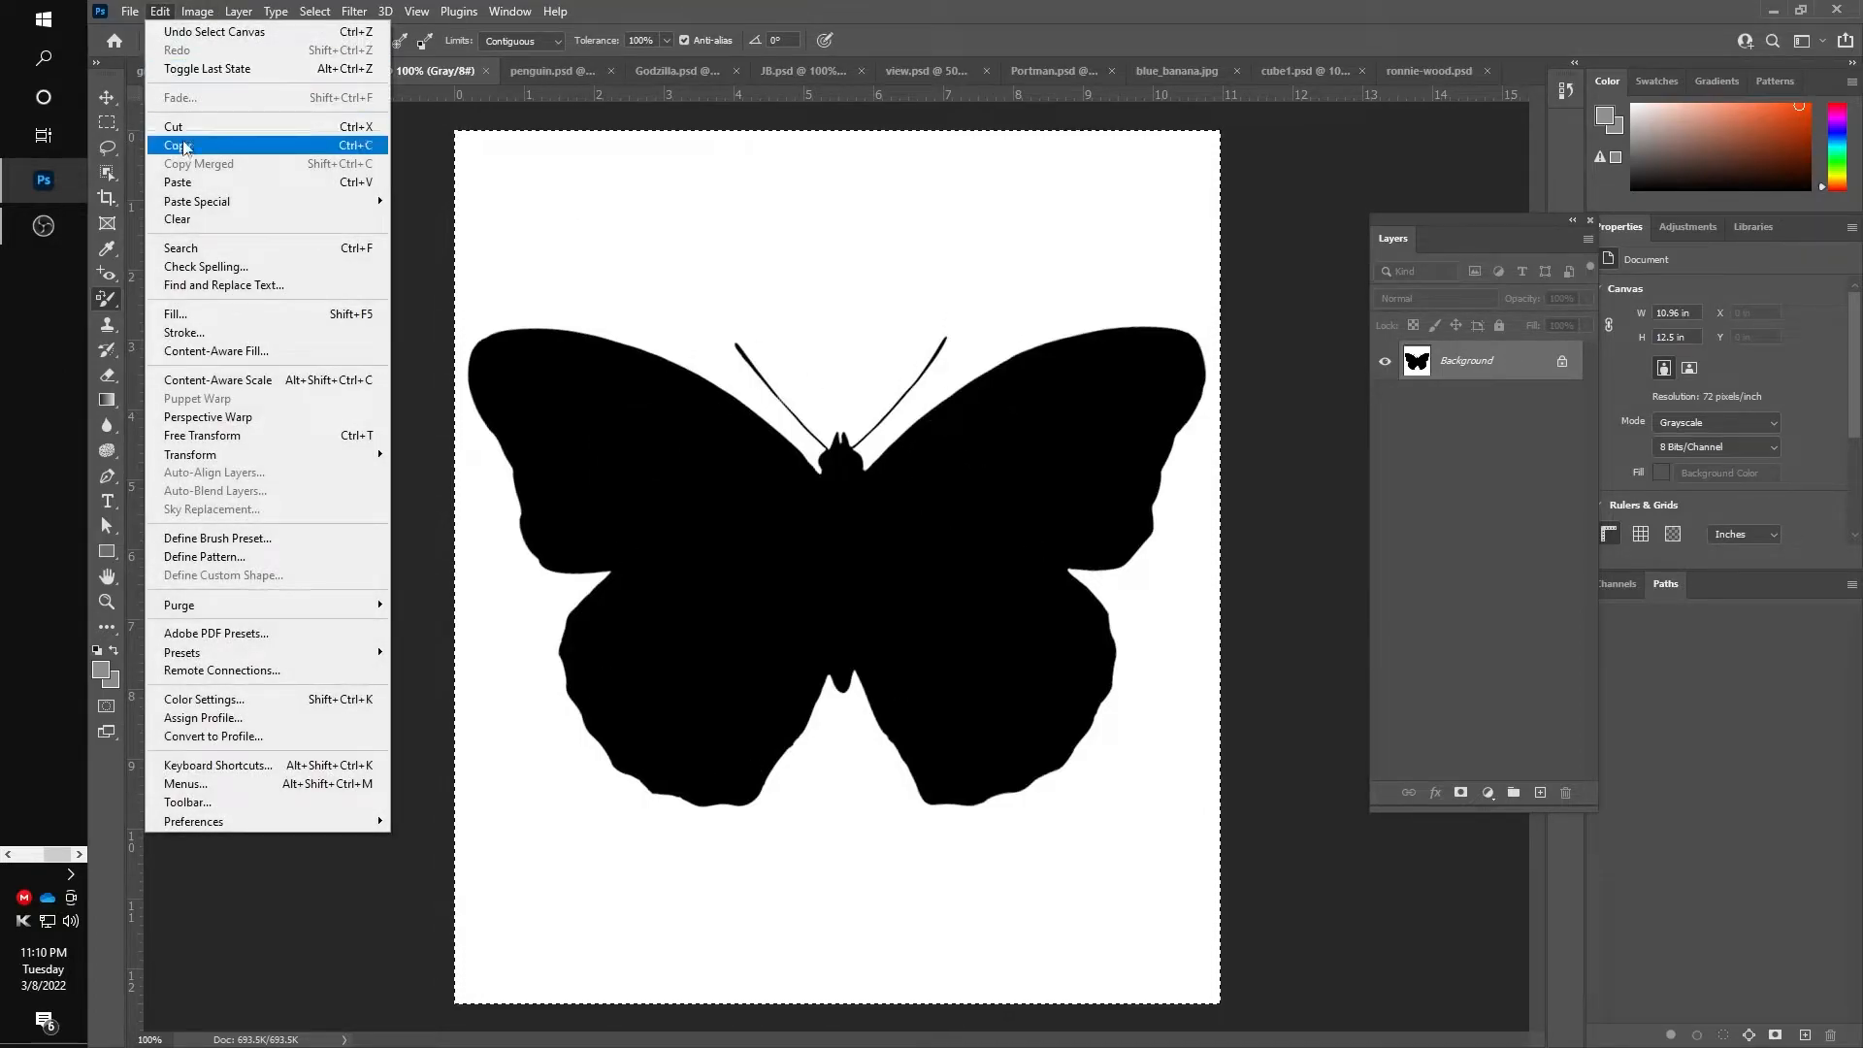
click(178, 144)
click(245, 71)
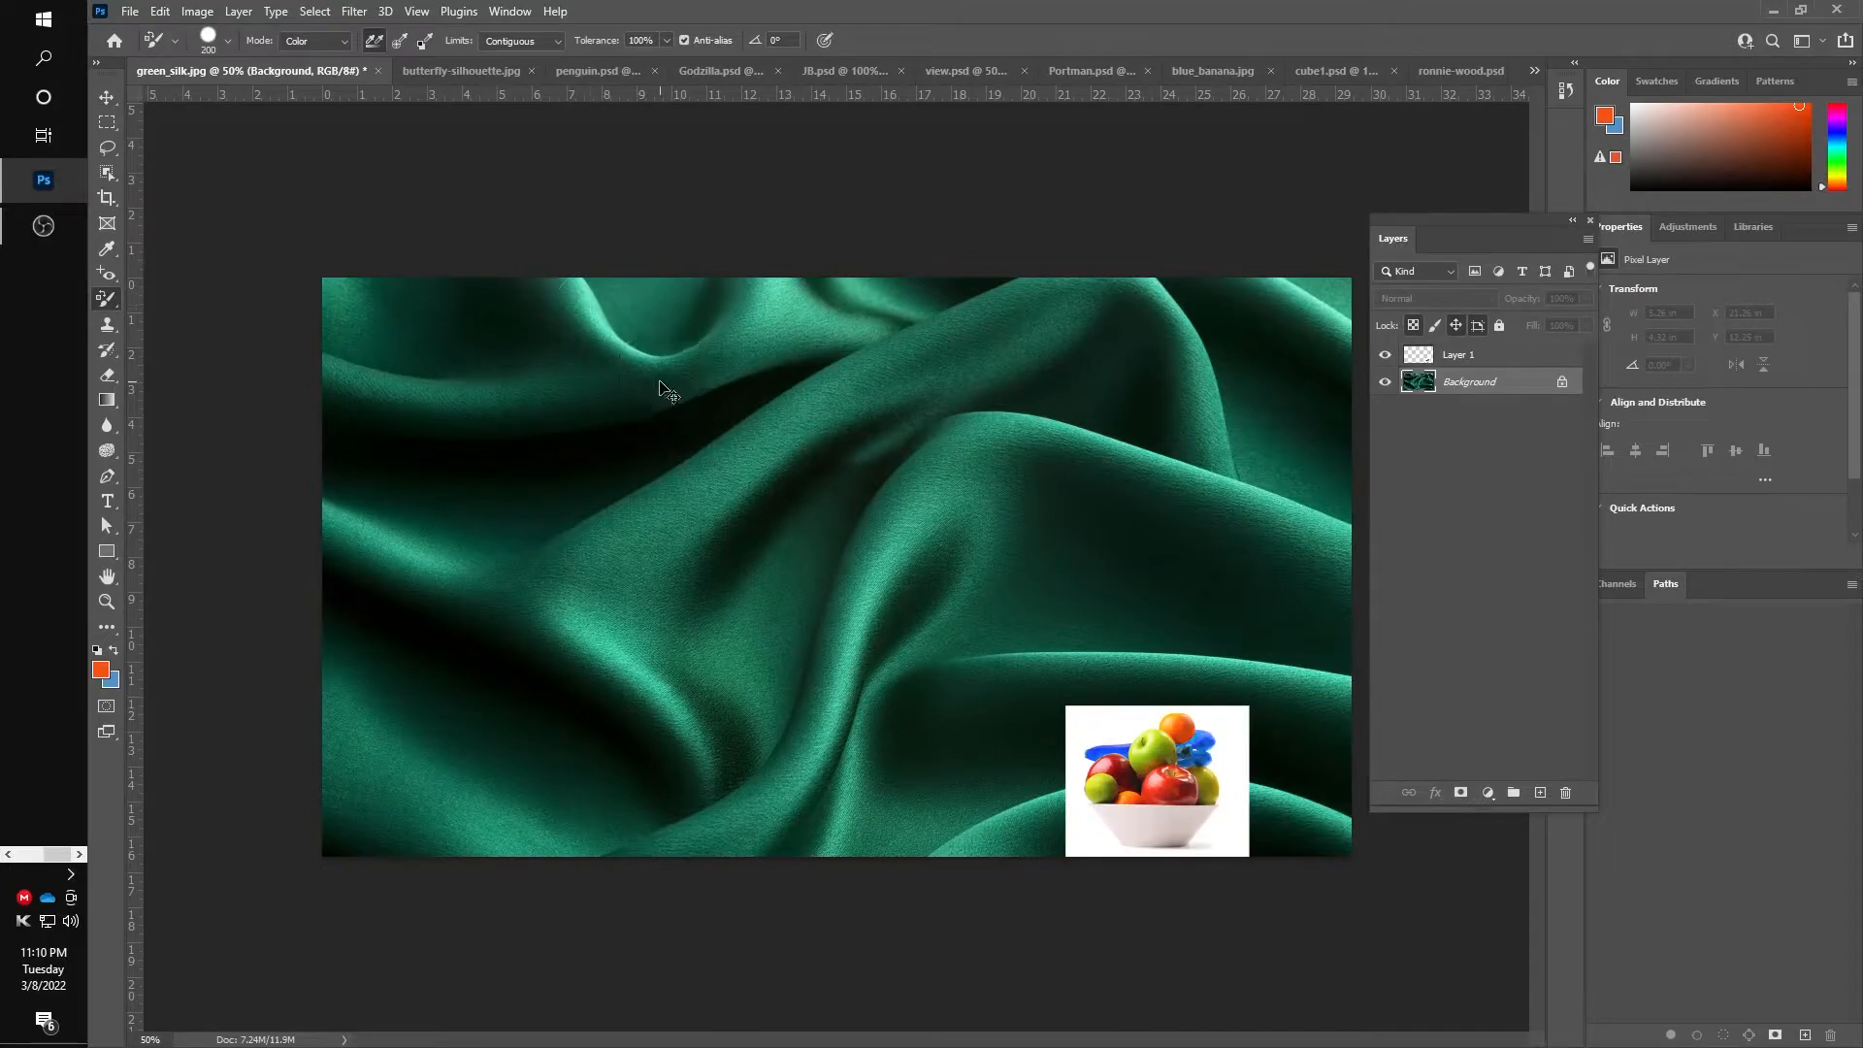
key(ctrl+v)
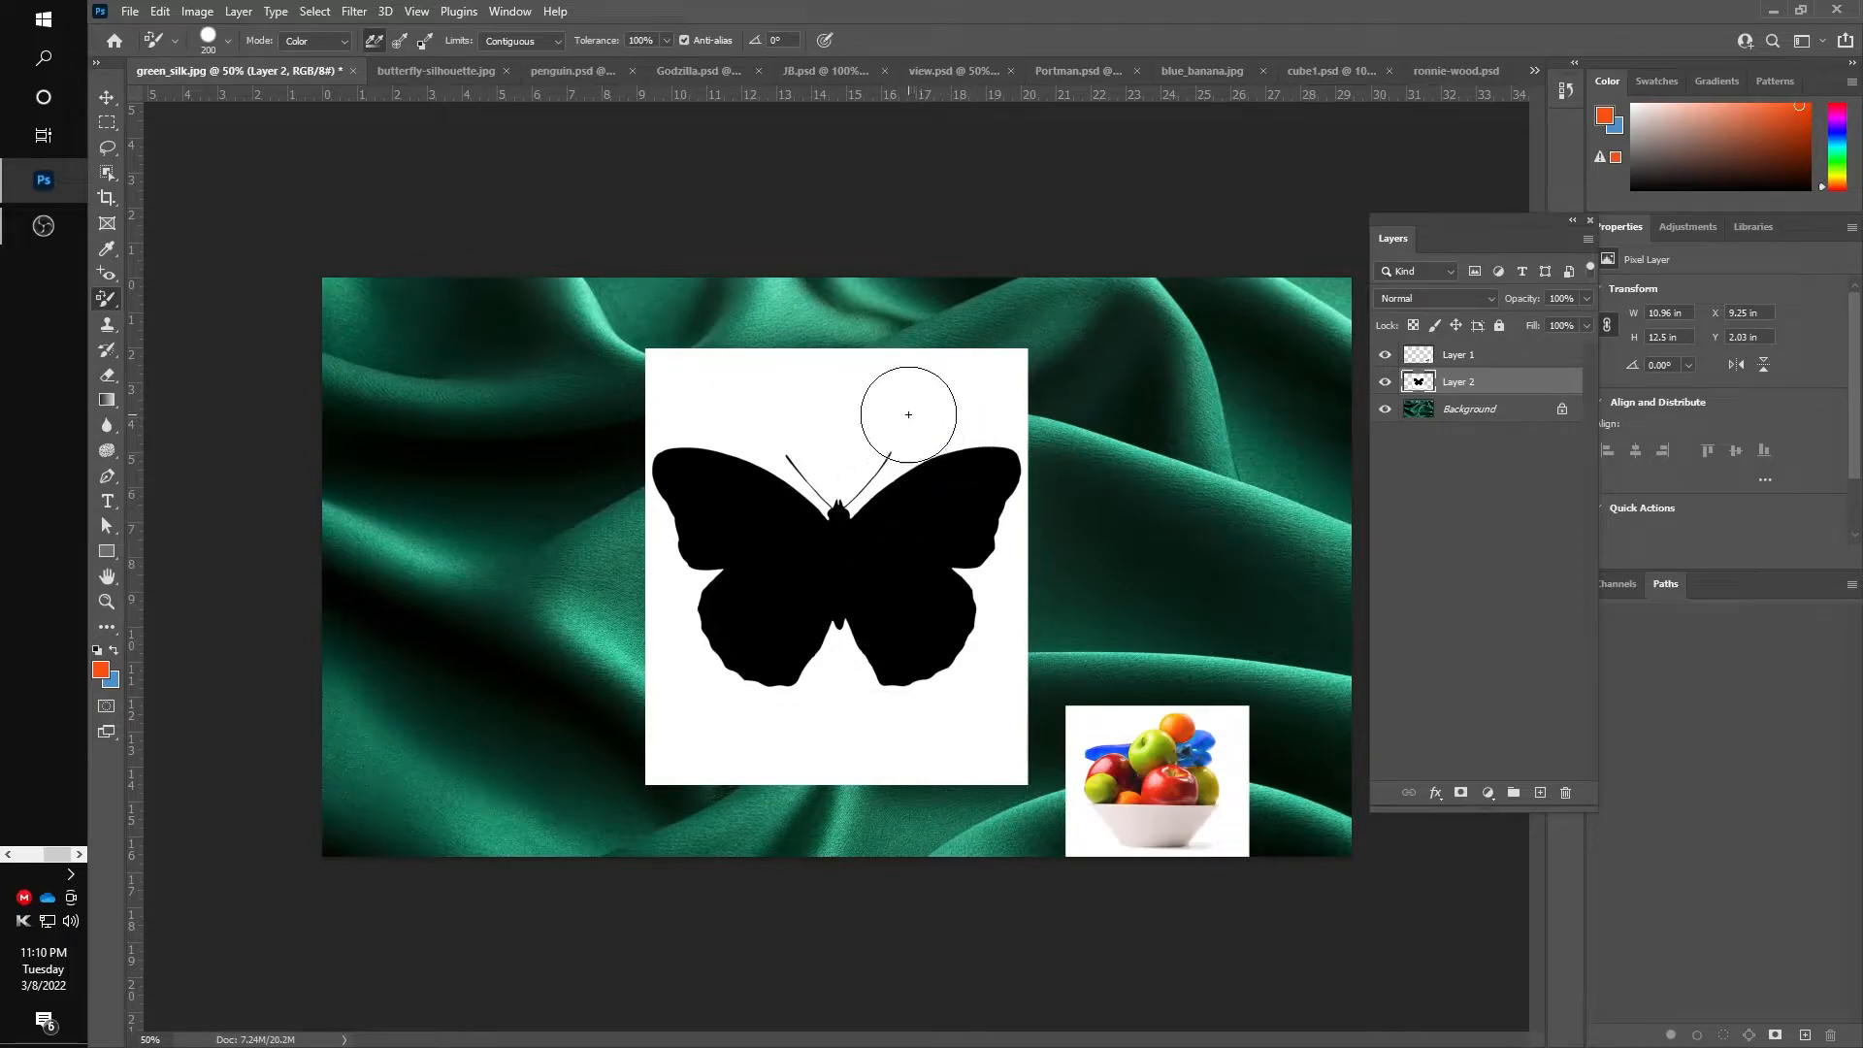
key(v)
mouse_move(905, 477)
mouse_down()
mouse_move(551, 657)
mouse_move(837, 515)
mouse_move(362, 697)
mouse_move(899, 514)
mouse_up()
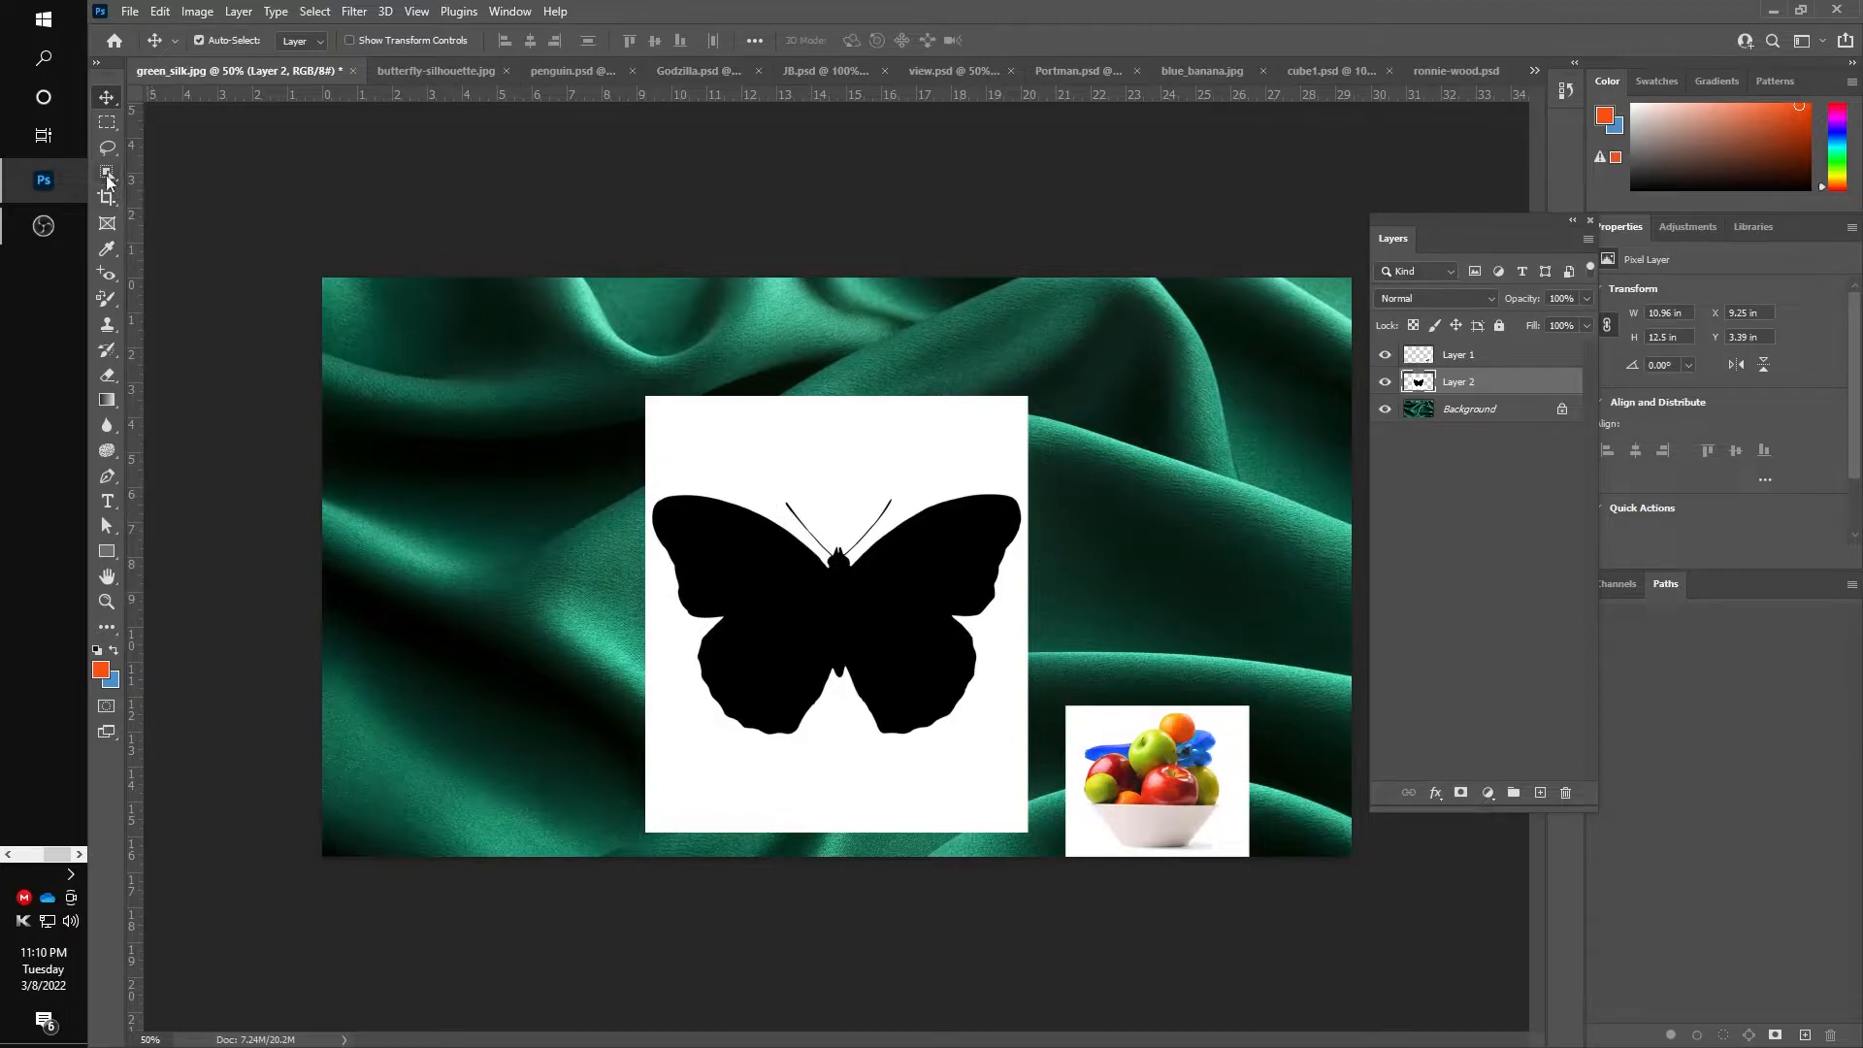
Select the butterfly silhouette on Layer 2 by enclosing it with the Object Selection tool in Rectangle mode
click(108, 172)
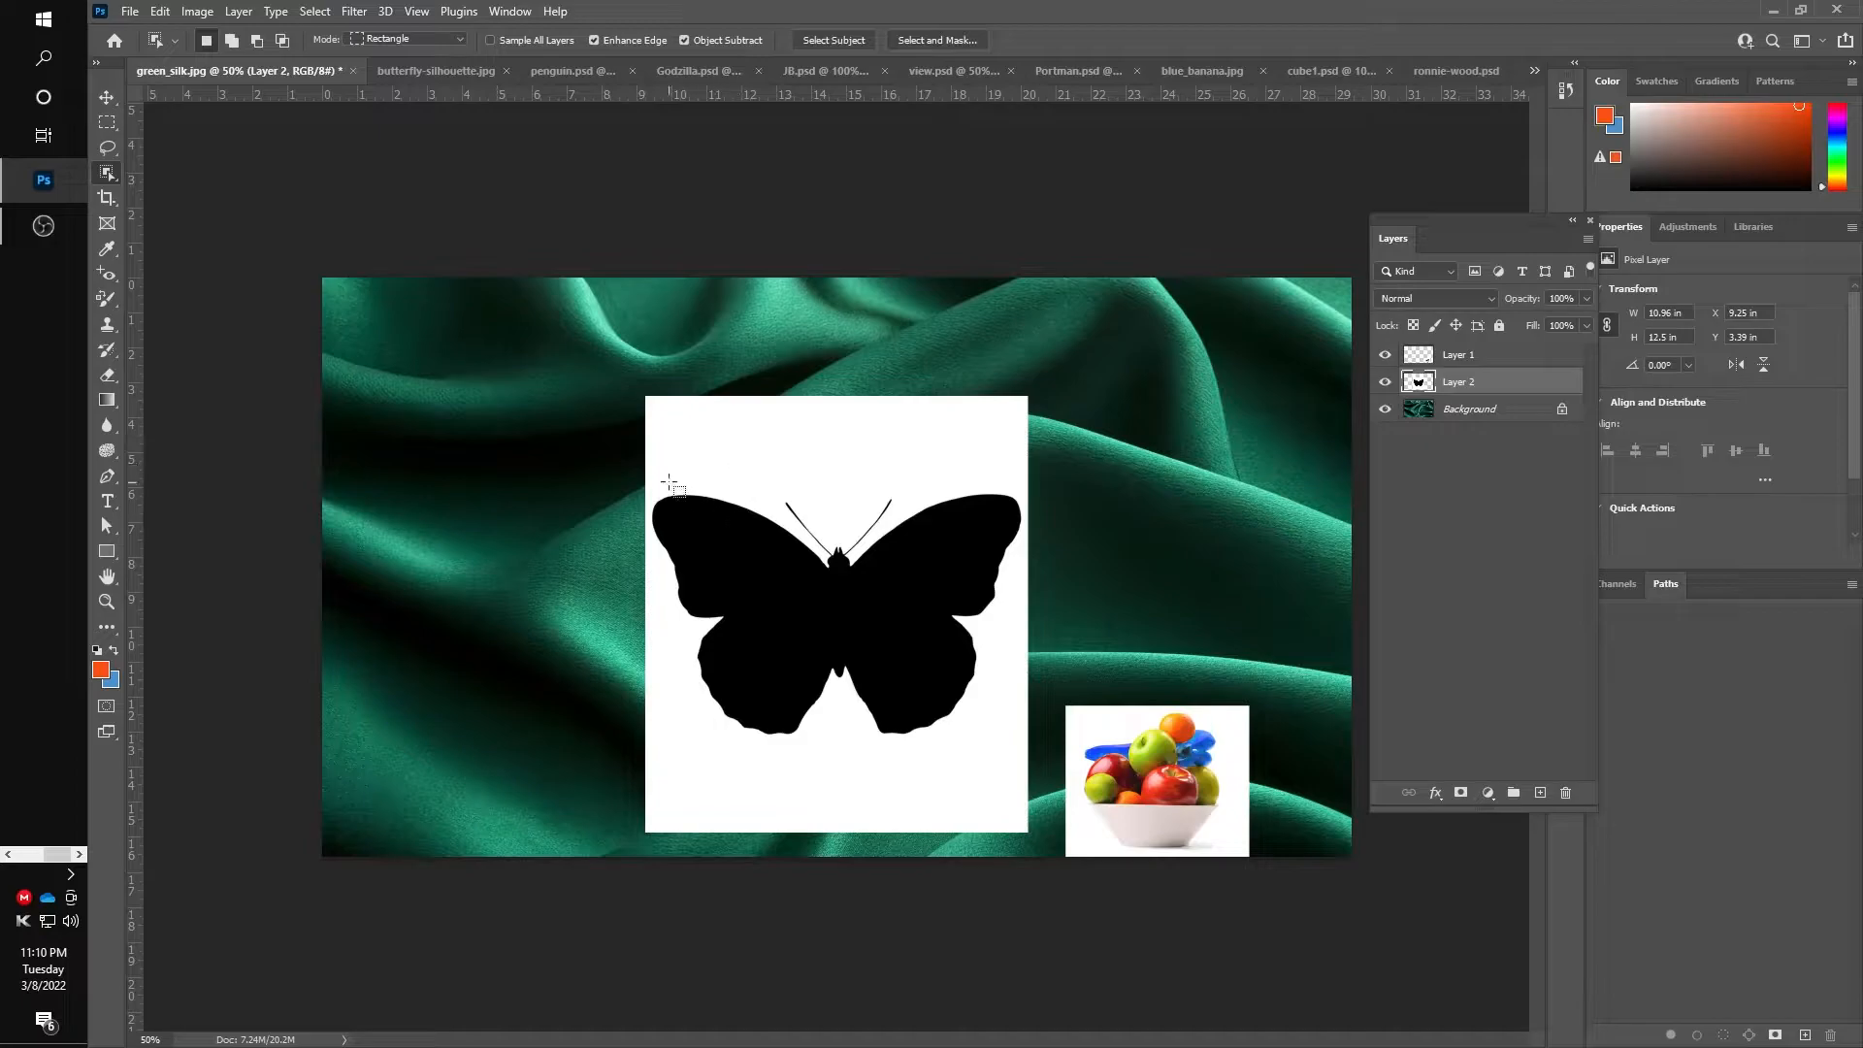
click(832, 43)
key(ctrl+d)
drag(657, 445, 1018, 771)
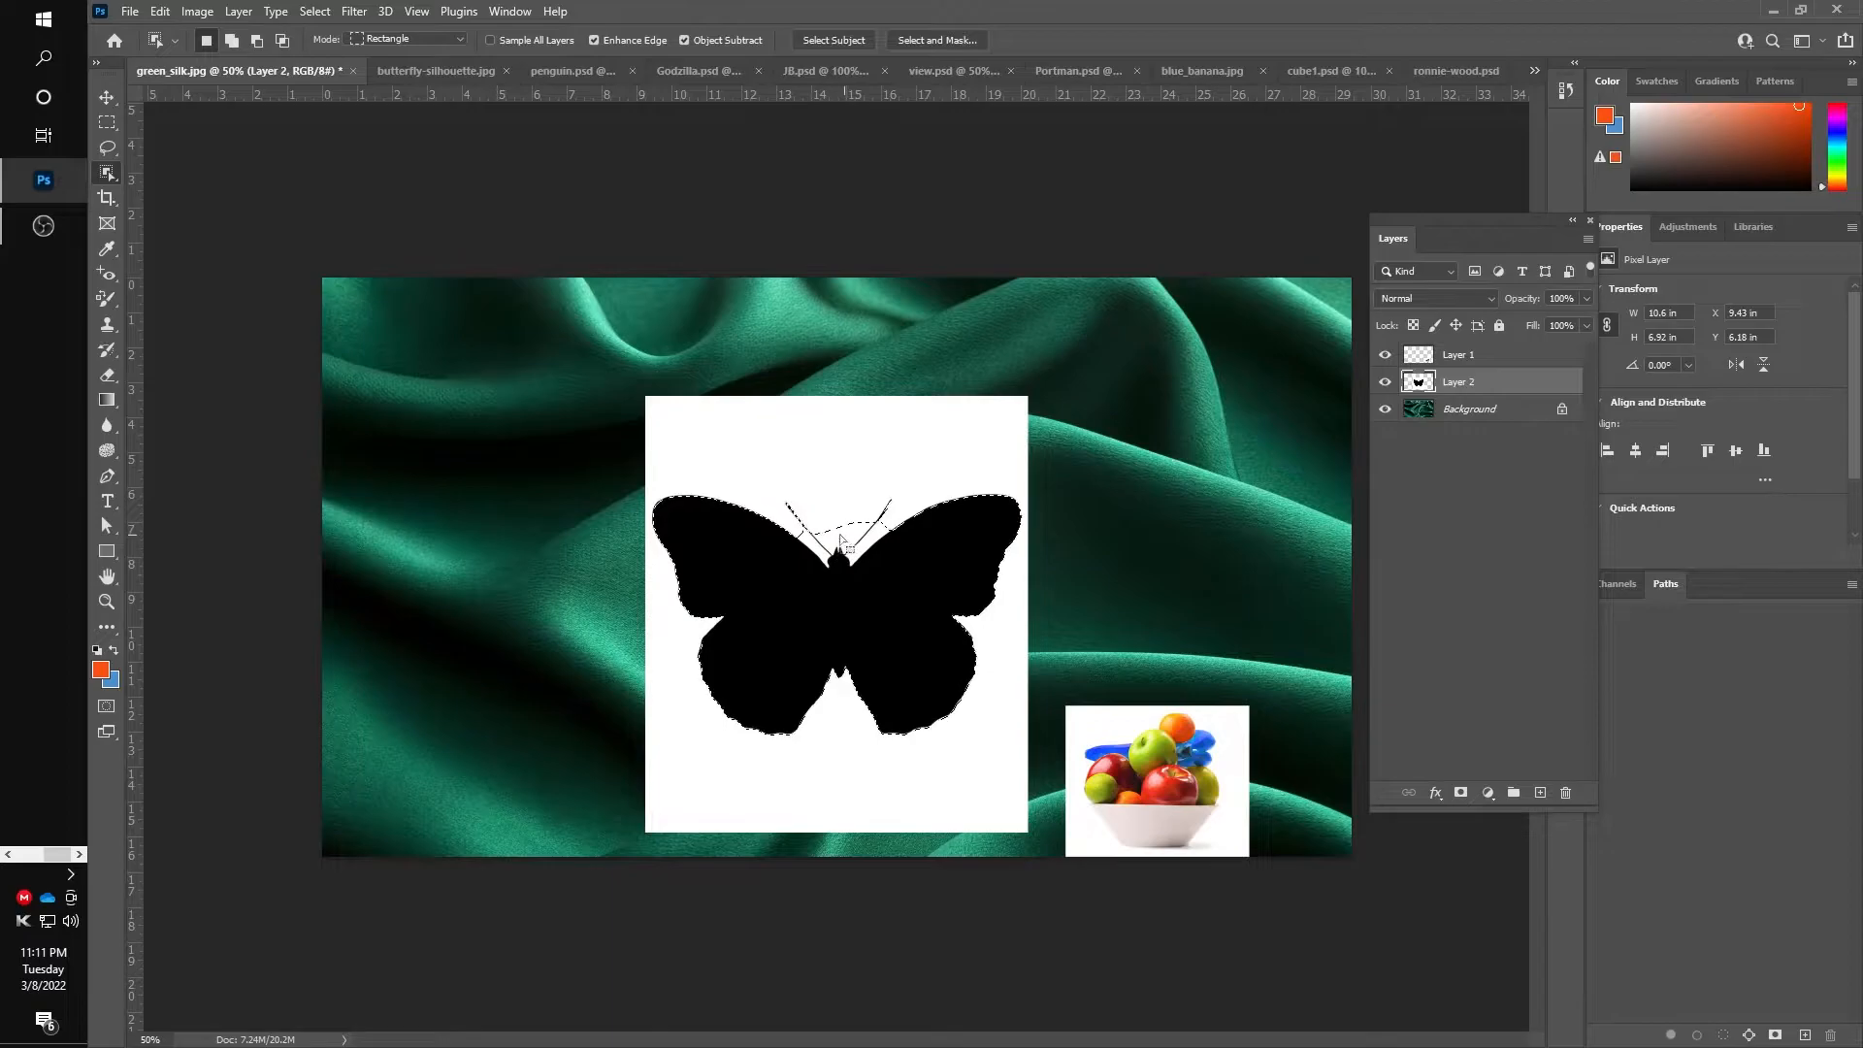
drag(657, 453, 1013, 779)
Hide Layer 2 and make the Background layer active while keeping the butterfly selection
click(1387, 383)
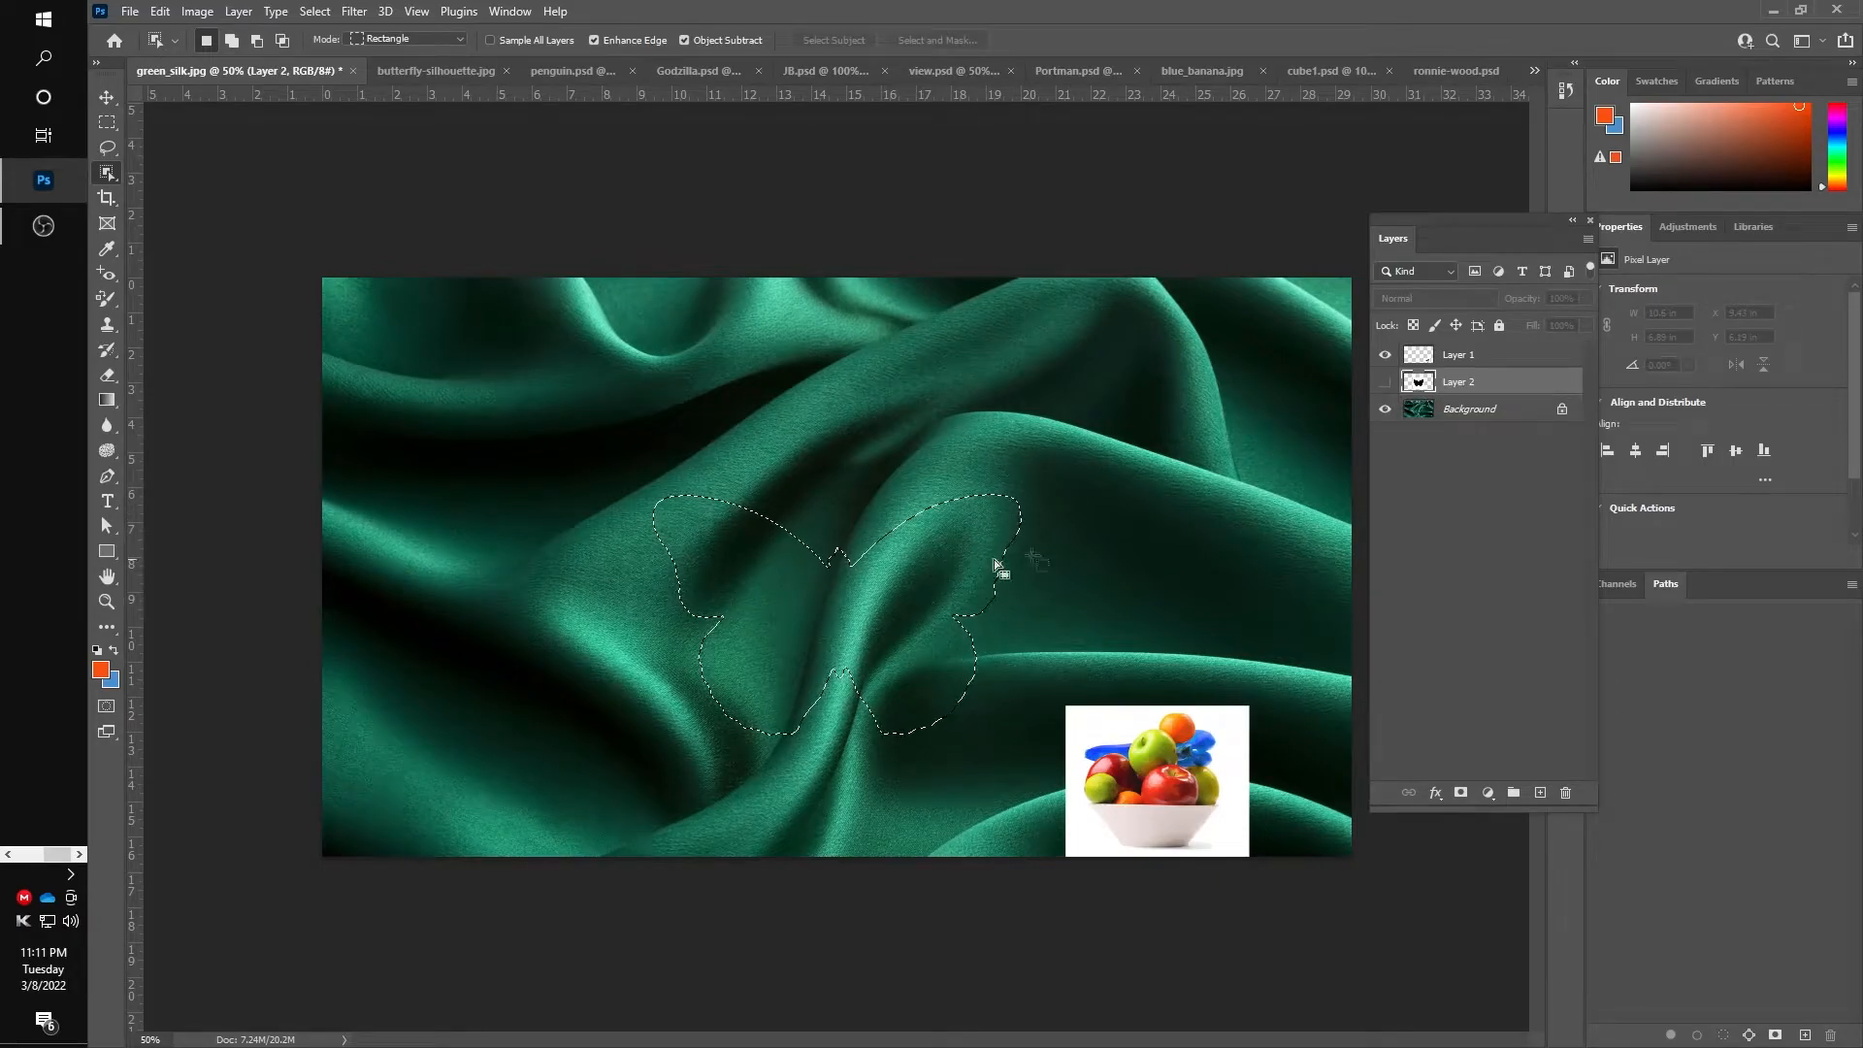
click(1422, 413)
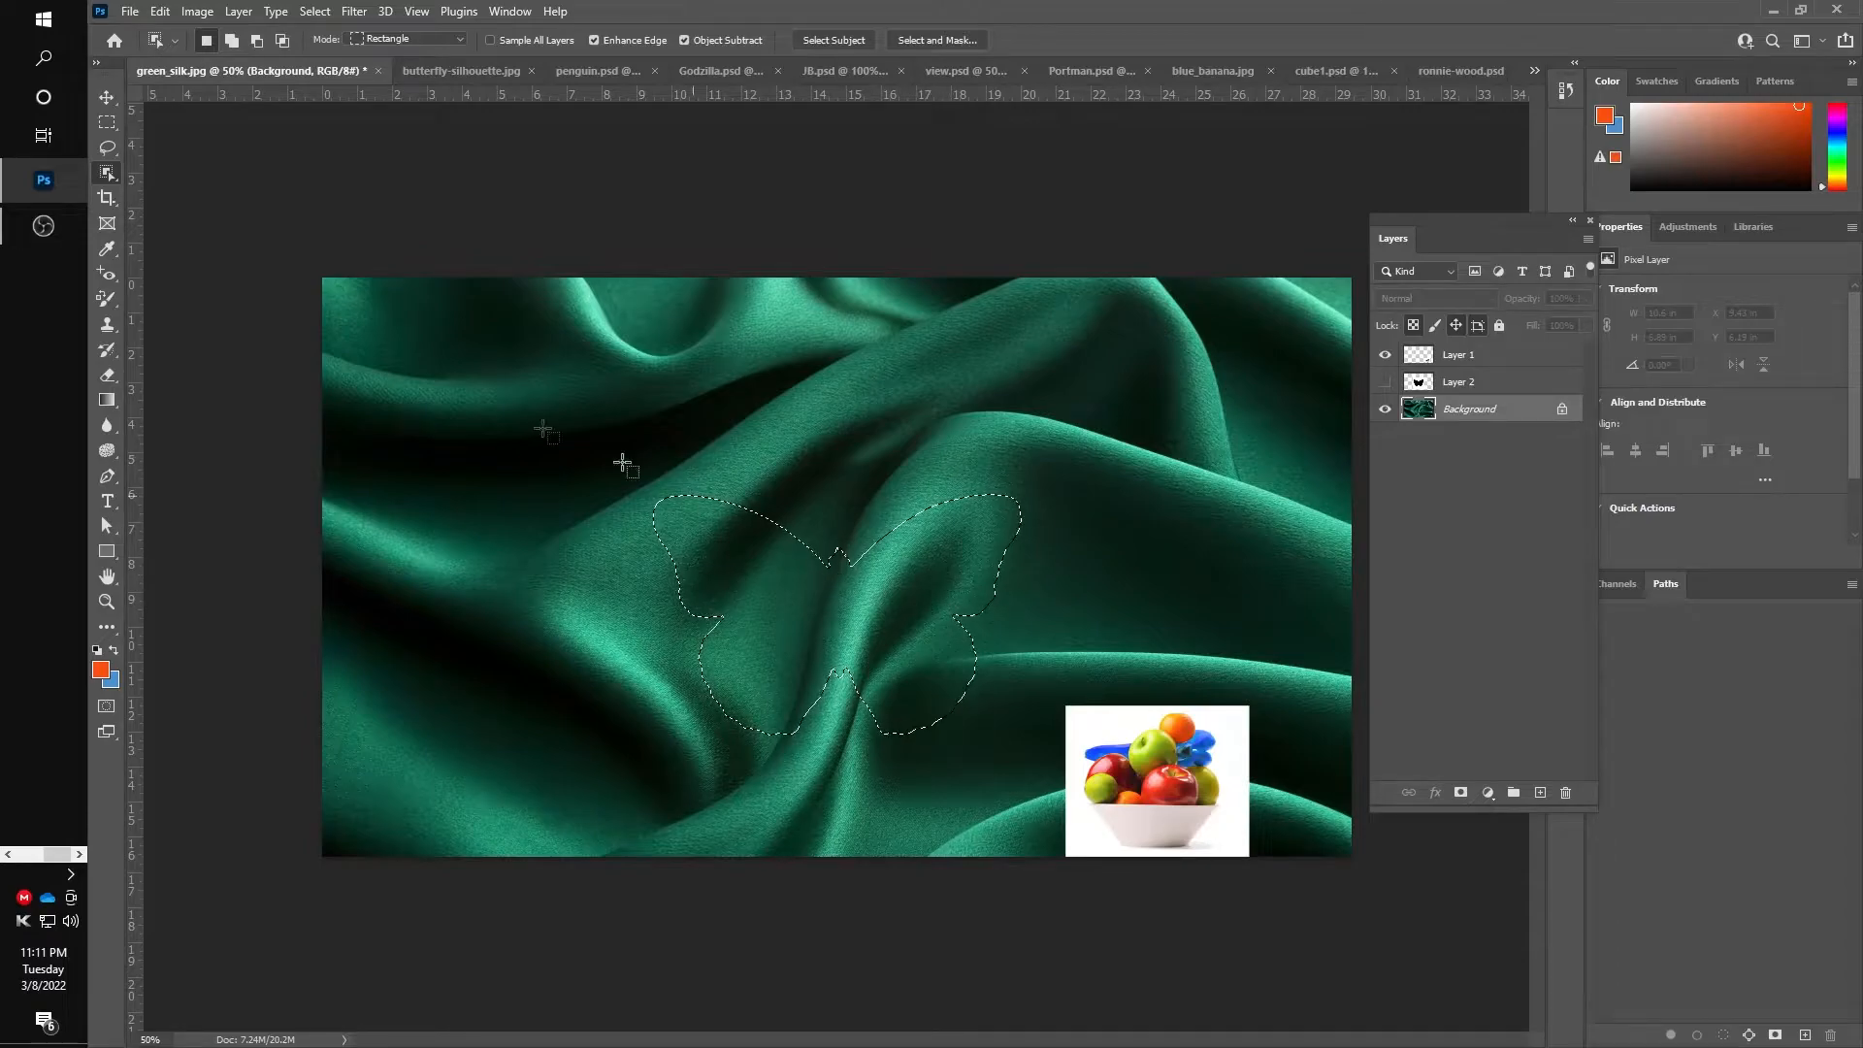
Try moving the butterfly-shaped area directly on the Background layer, and undo the move
click(107, 98)
drag(765, 611, 664, 490)
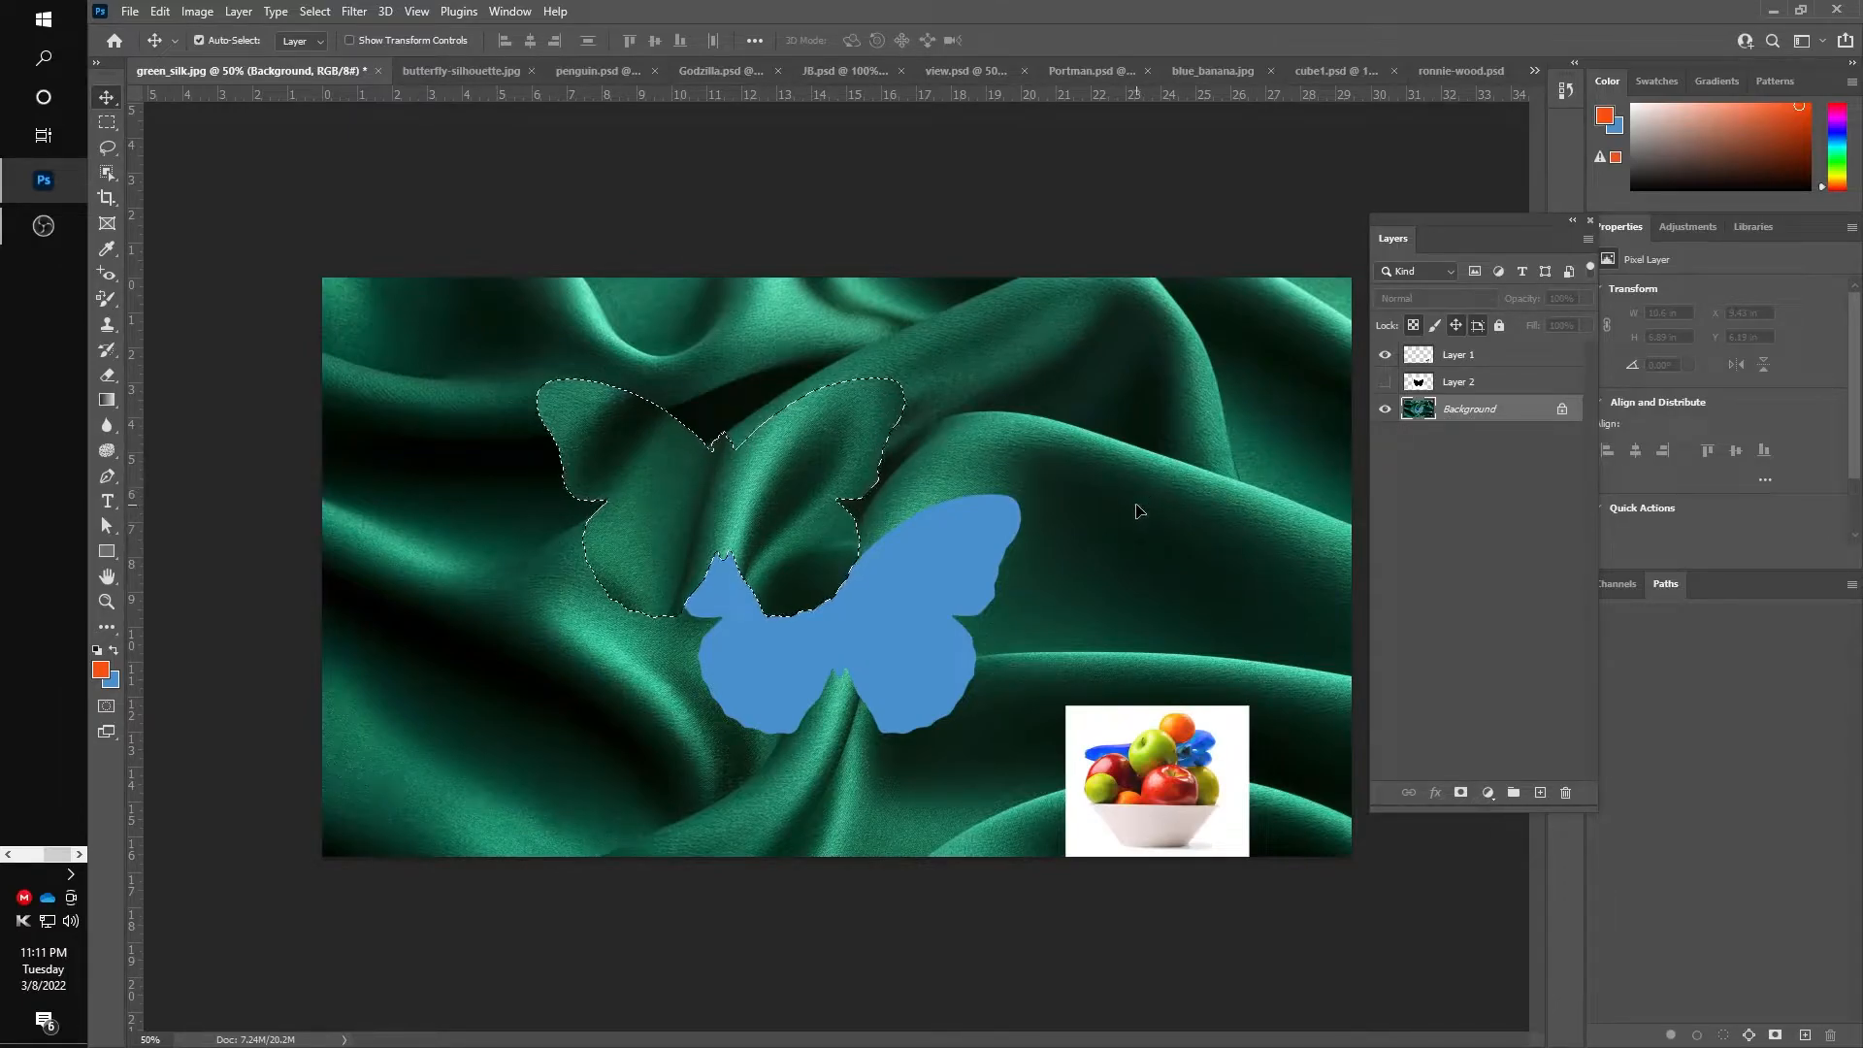
key(ctrl+z)
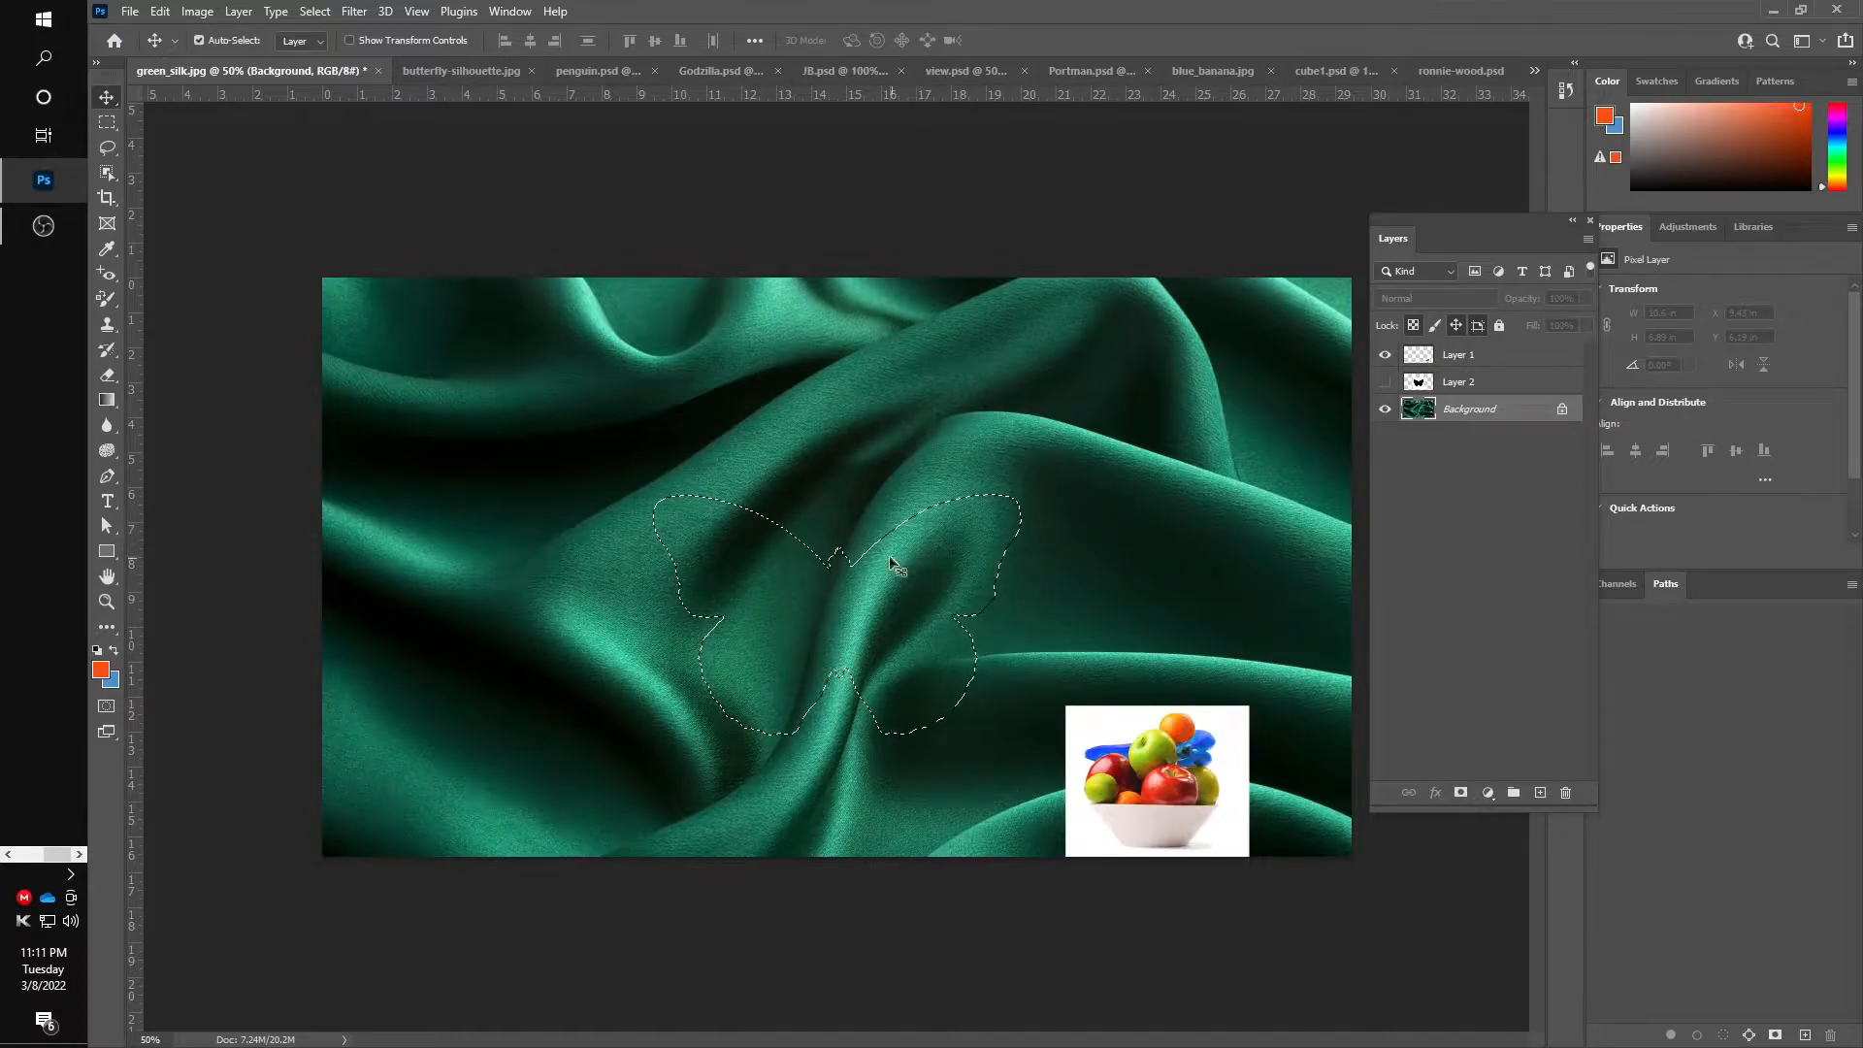
Copy the butterfly-shaped area of the silk and paste it as a new layer
drag(1459, 241, 1172, 264)
click(160, 10)
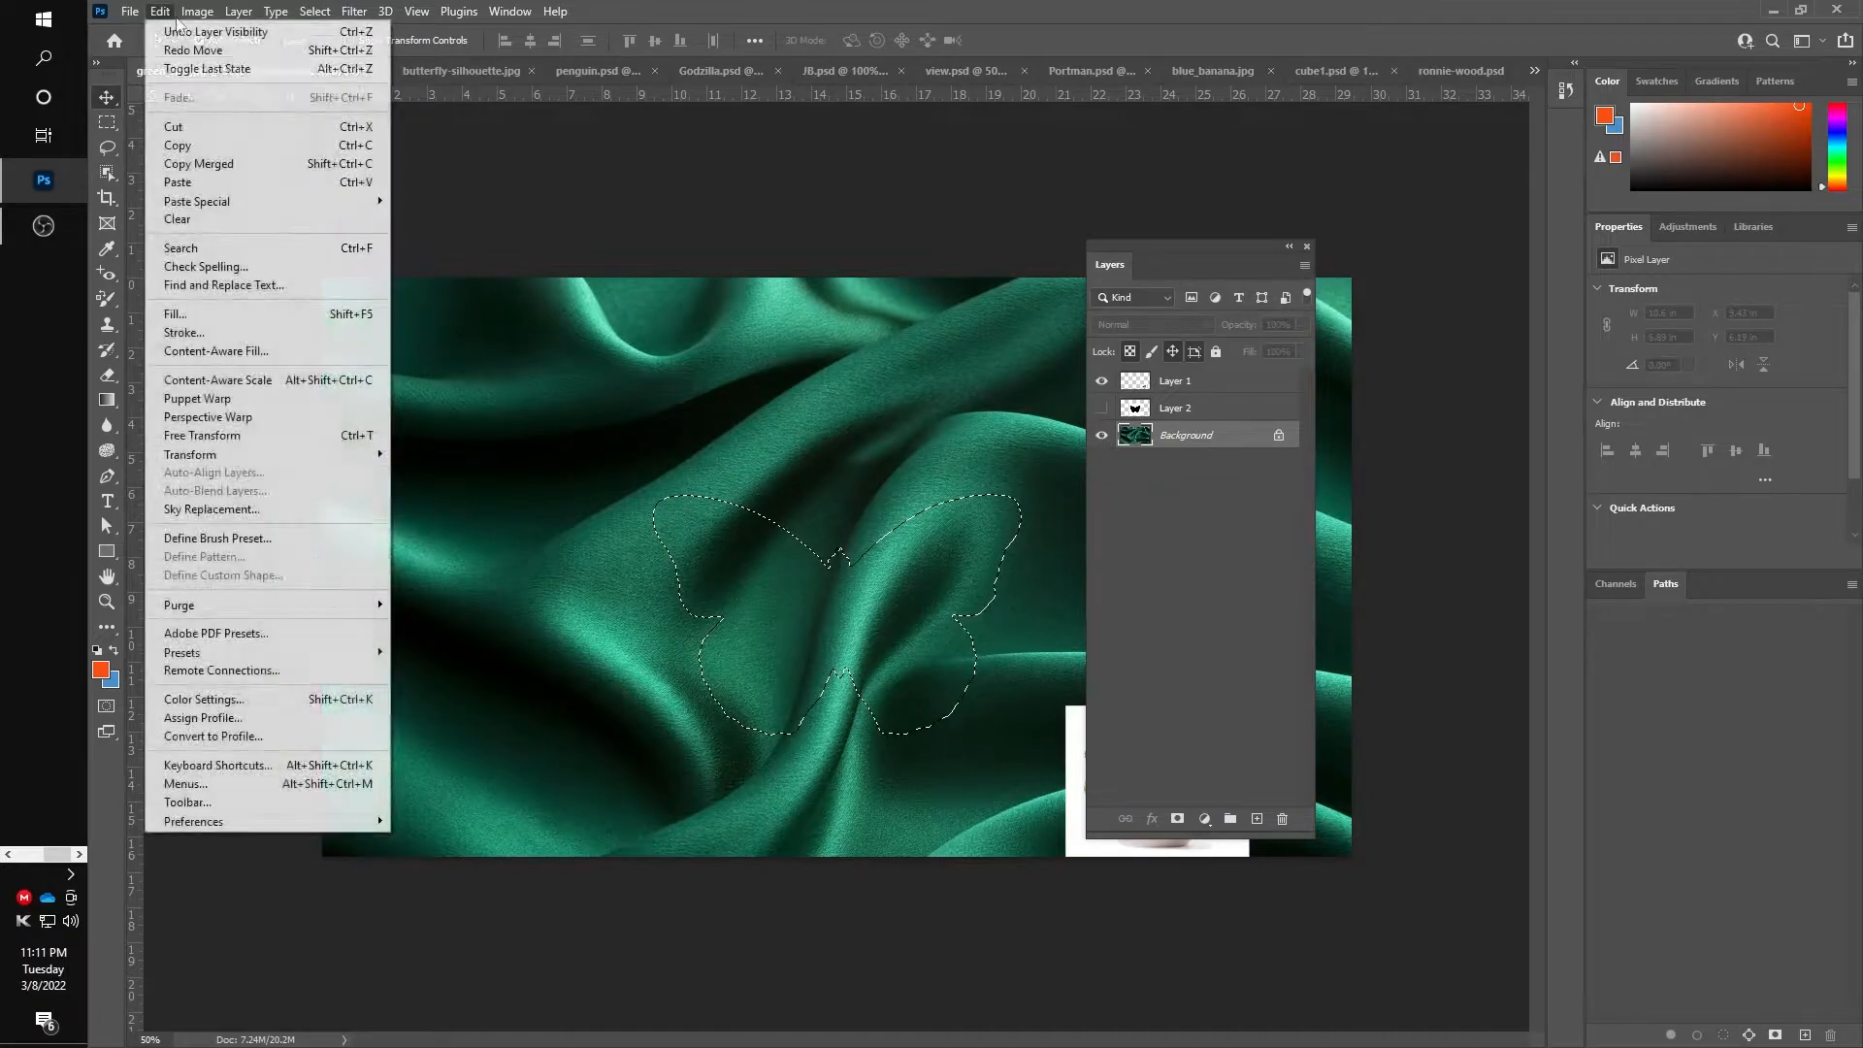
click(199, 163)
click(160, 11)
click(178, 181)
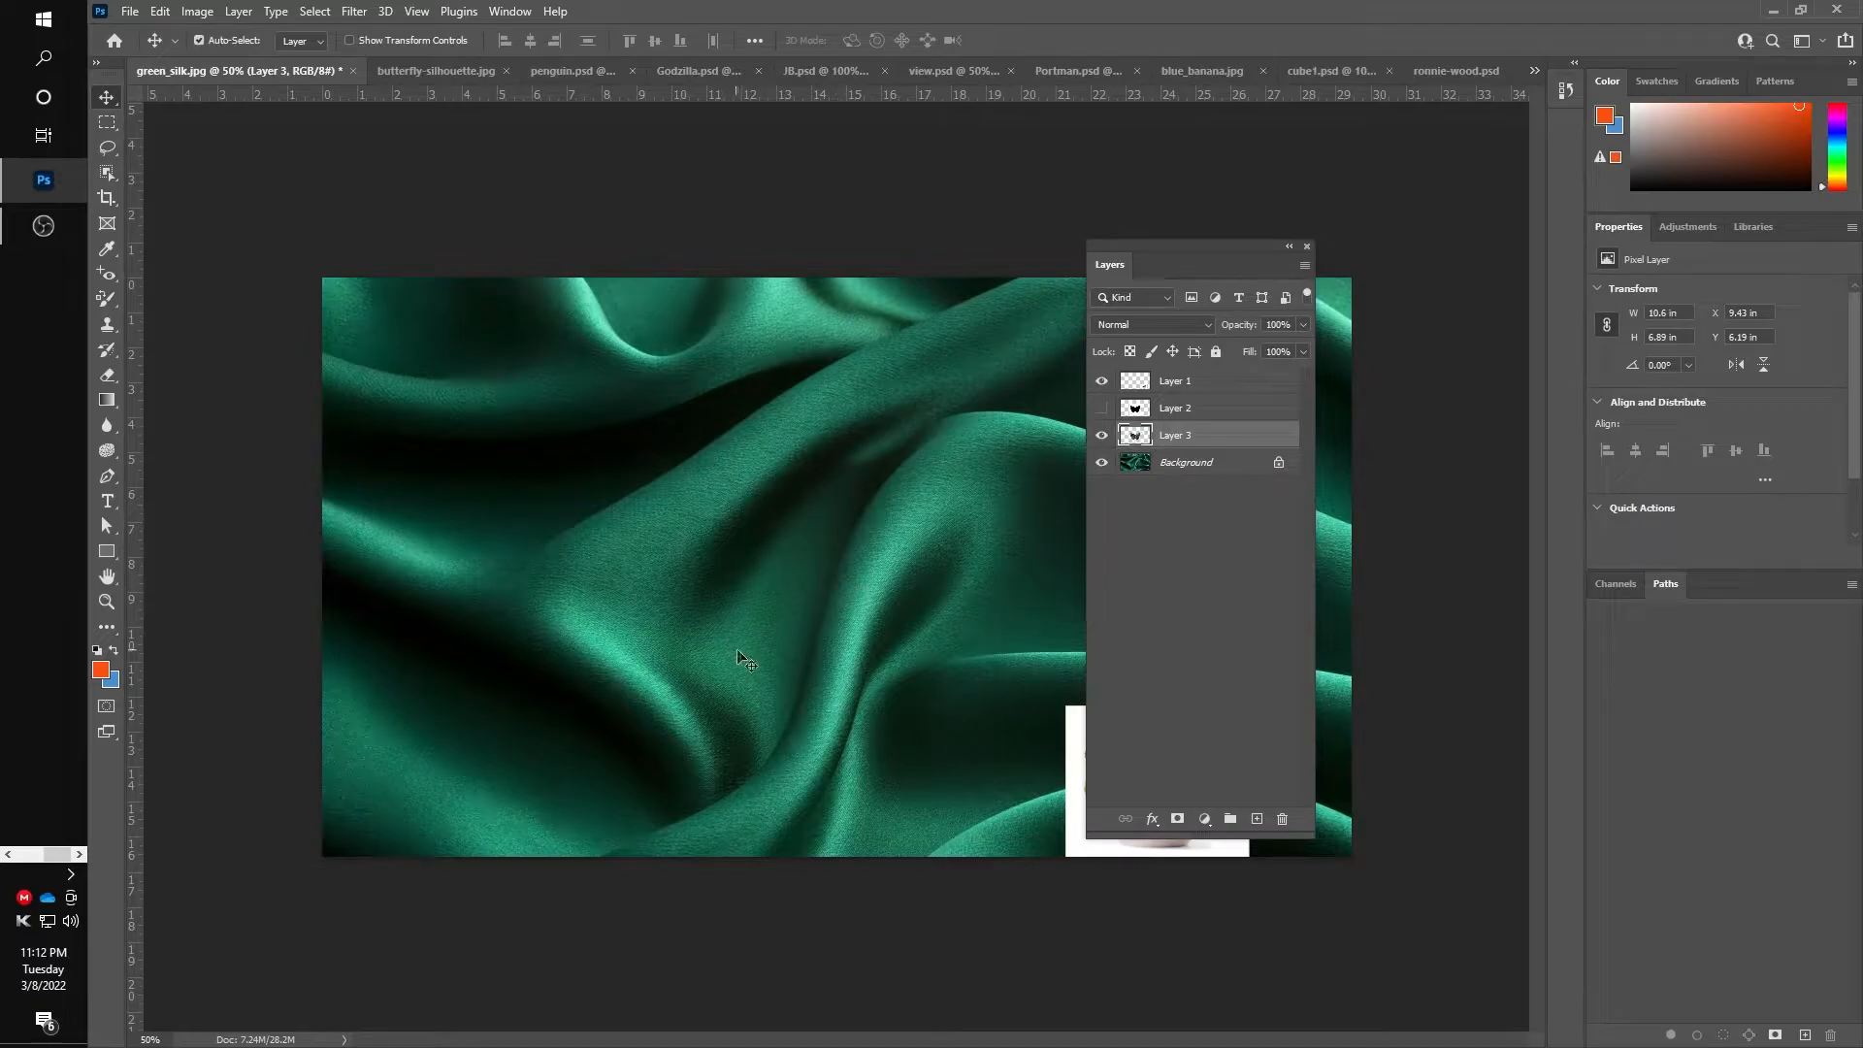
Move the silk butterfly to the image's upper-left area and scale it down to about 5.53 × 3.6 in
drag(809, 613, 506, 430)
key(ctrl+t)
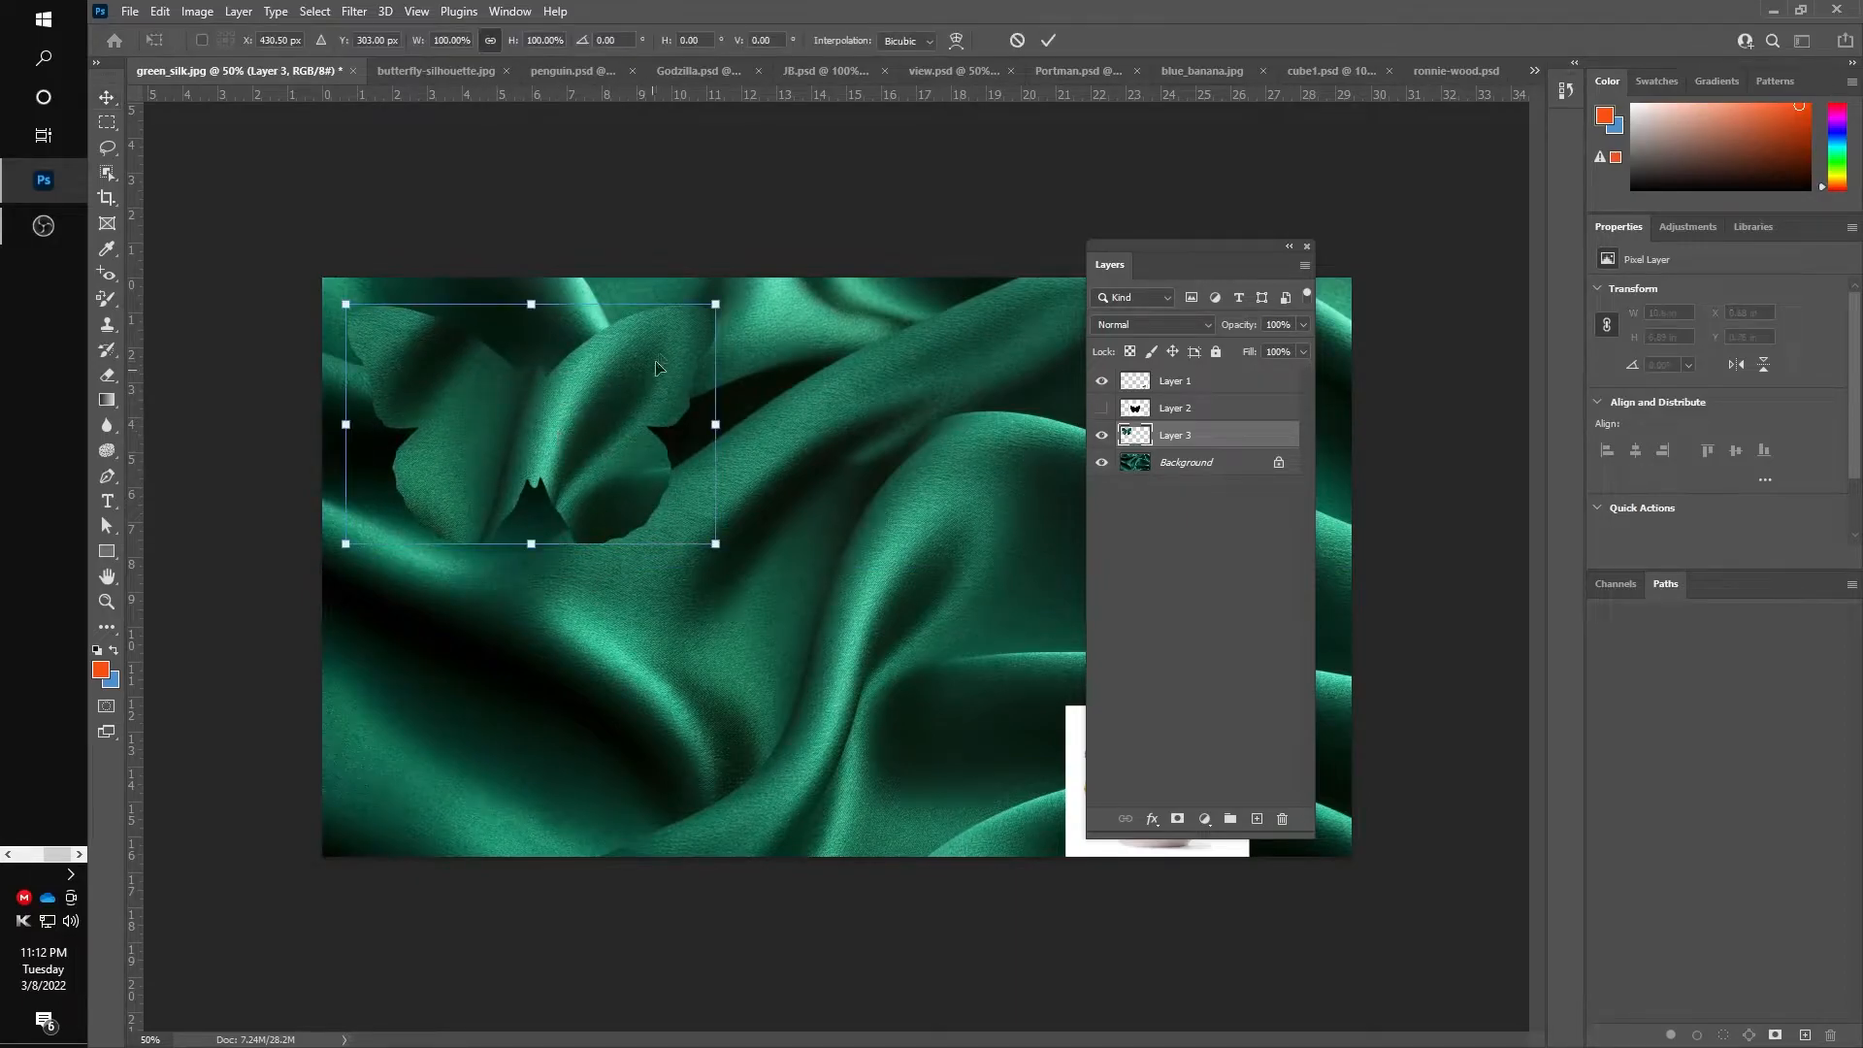
drag(717, 304, 535, 425)
click(1047, 43)
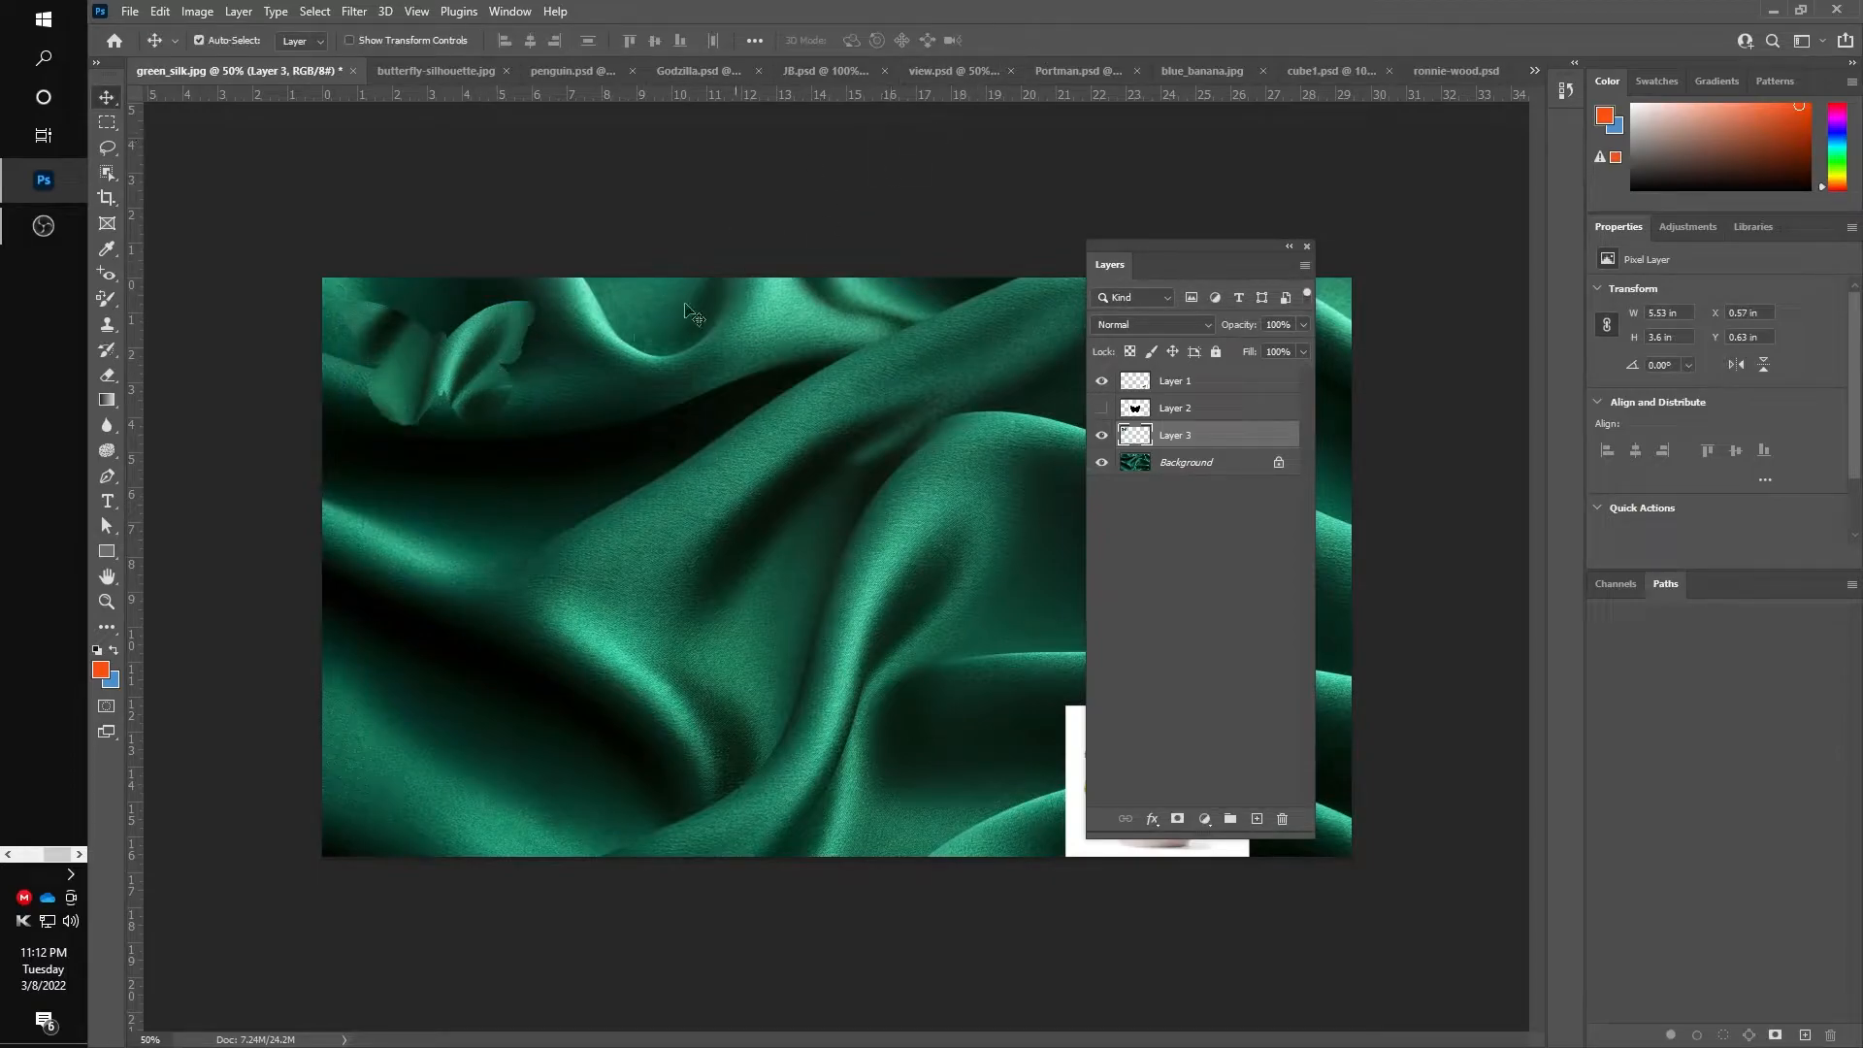
Duplicate the small silk butterfly four times in a zigzag column down the left side of the image
drag(464, 365, 608, 481)
drag(584, 501, 468, 836)
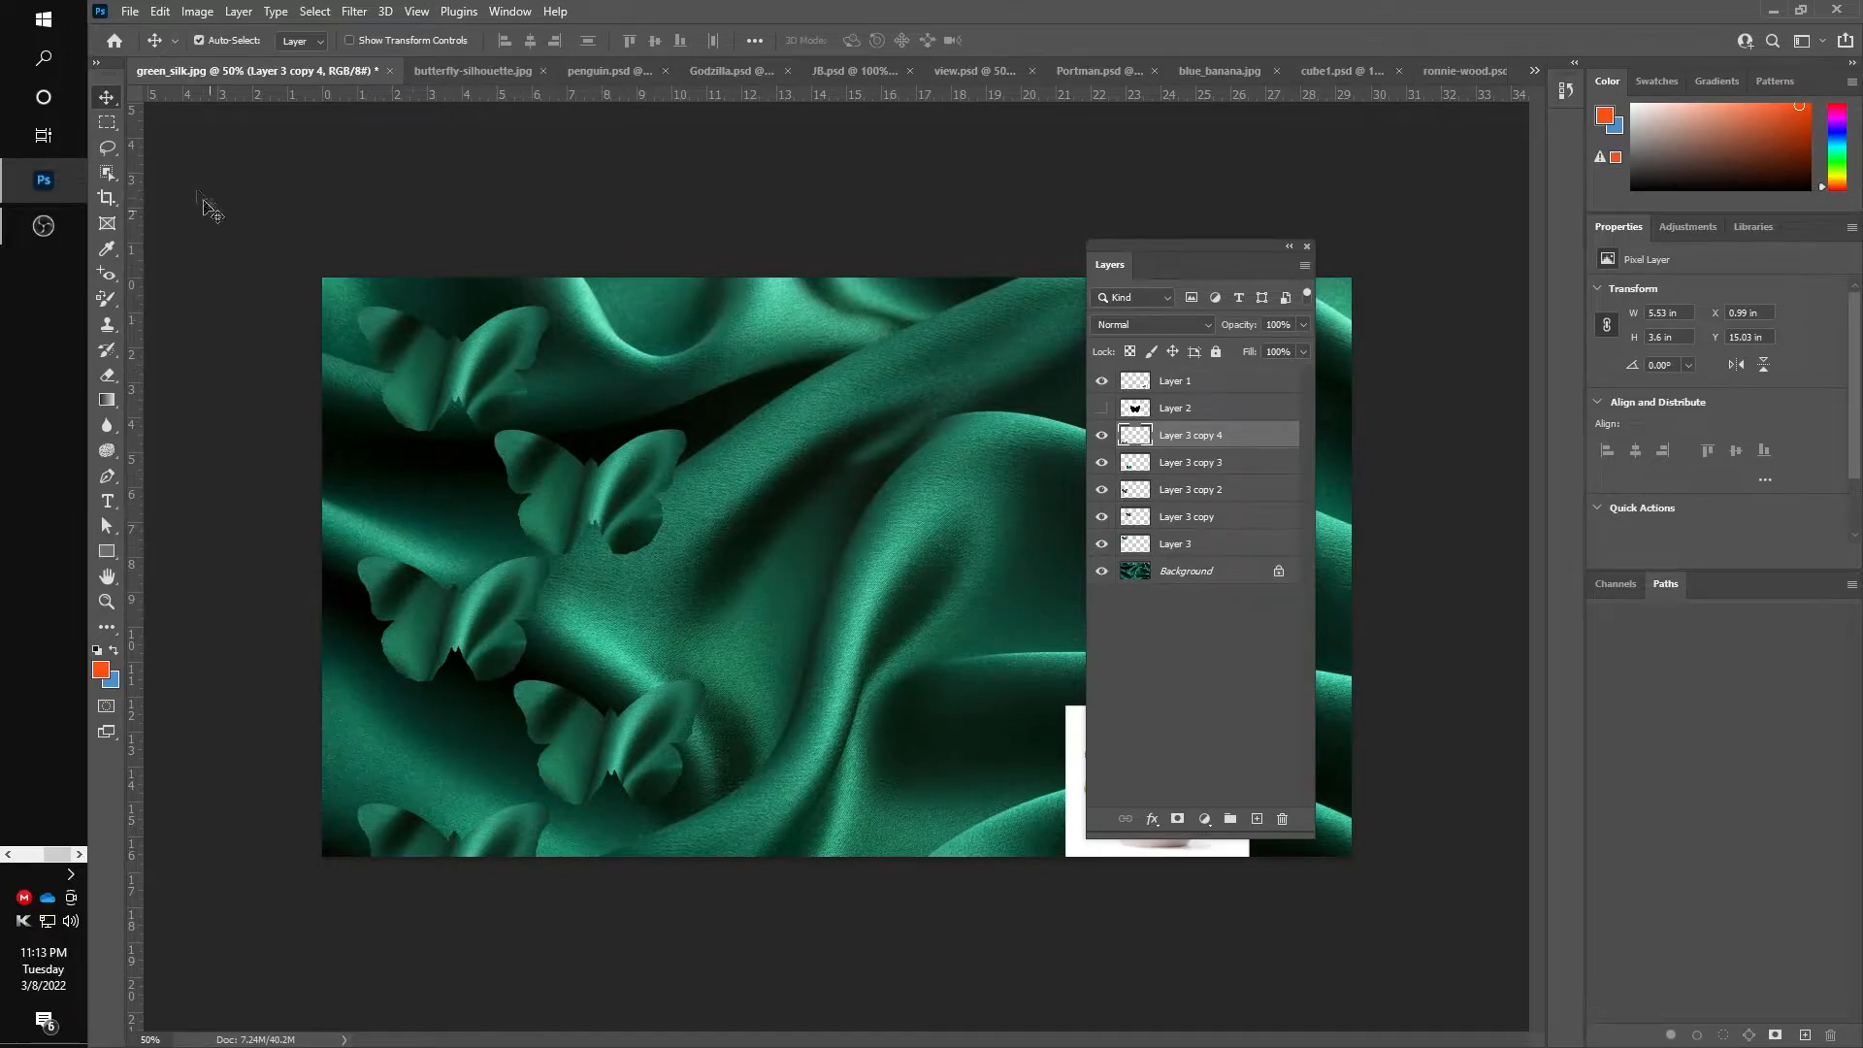
Select all five butterfly layers, scale them together to about 8.22 × 14.68 in, and fit them within the image height
drag(263, 207, 691, 963)
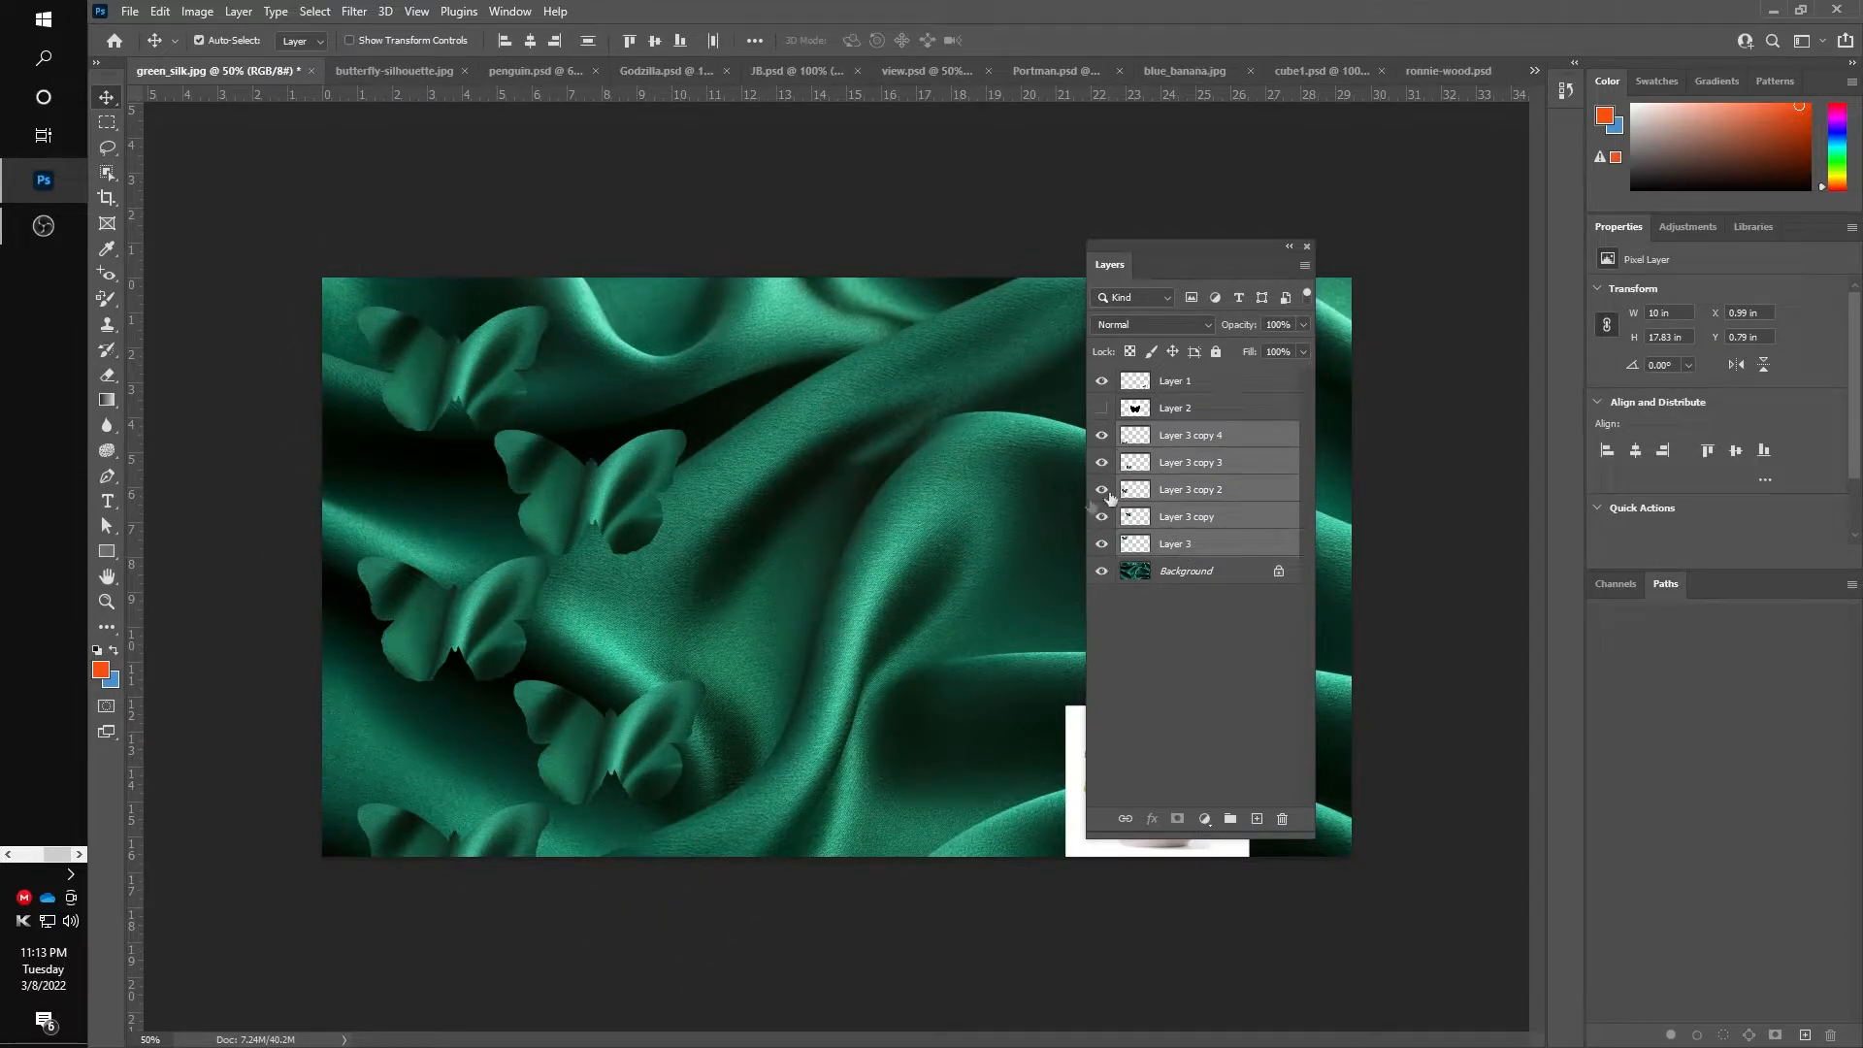
mouse_move(632, 520)
mouse_down()
mouse_move(607, 508)
mouse_move(639, 493)
mouse_up()
key(ctrl+t)
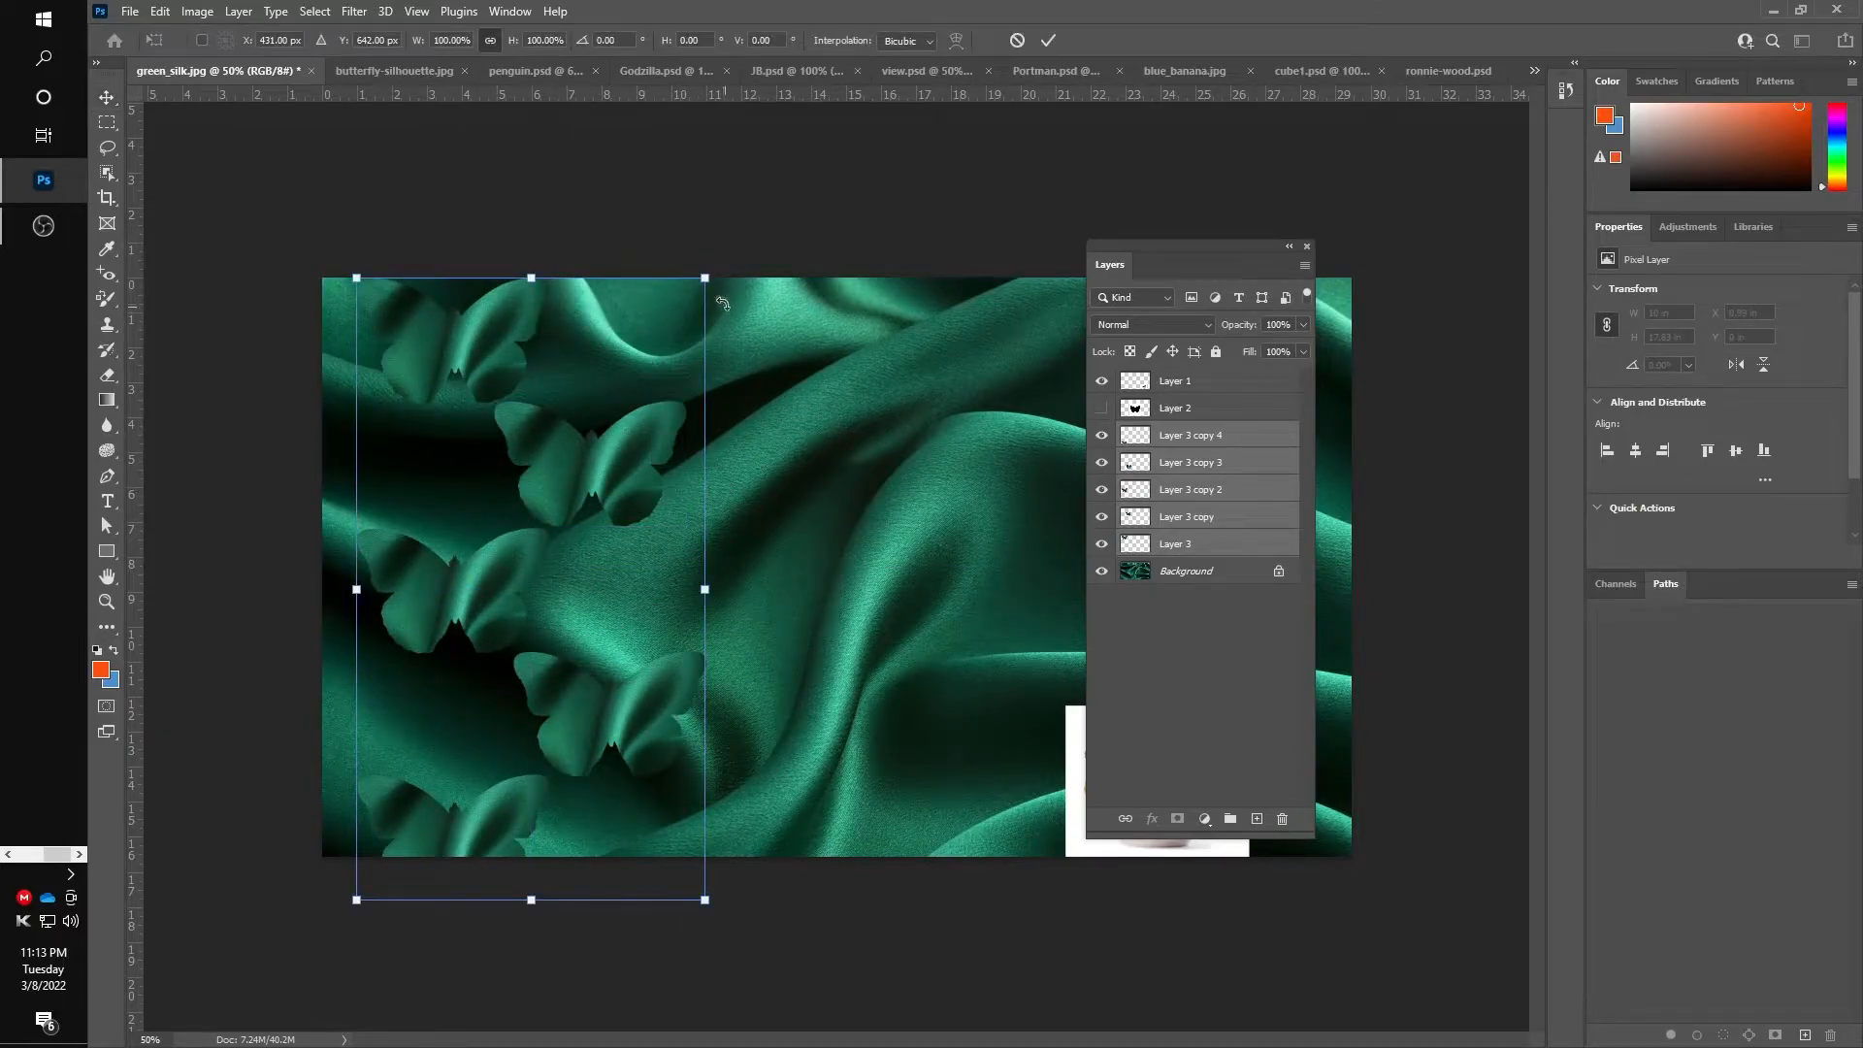
drag(707, 276, 644, 387)
drag(604, 524, 602, 447)
key(Return)
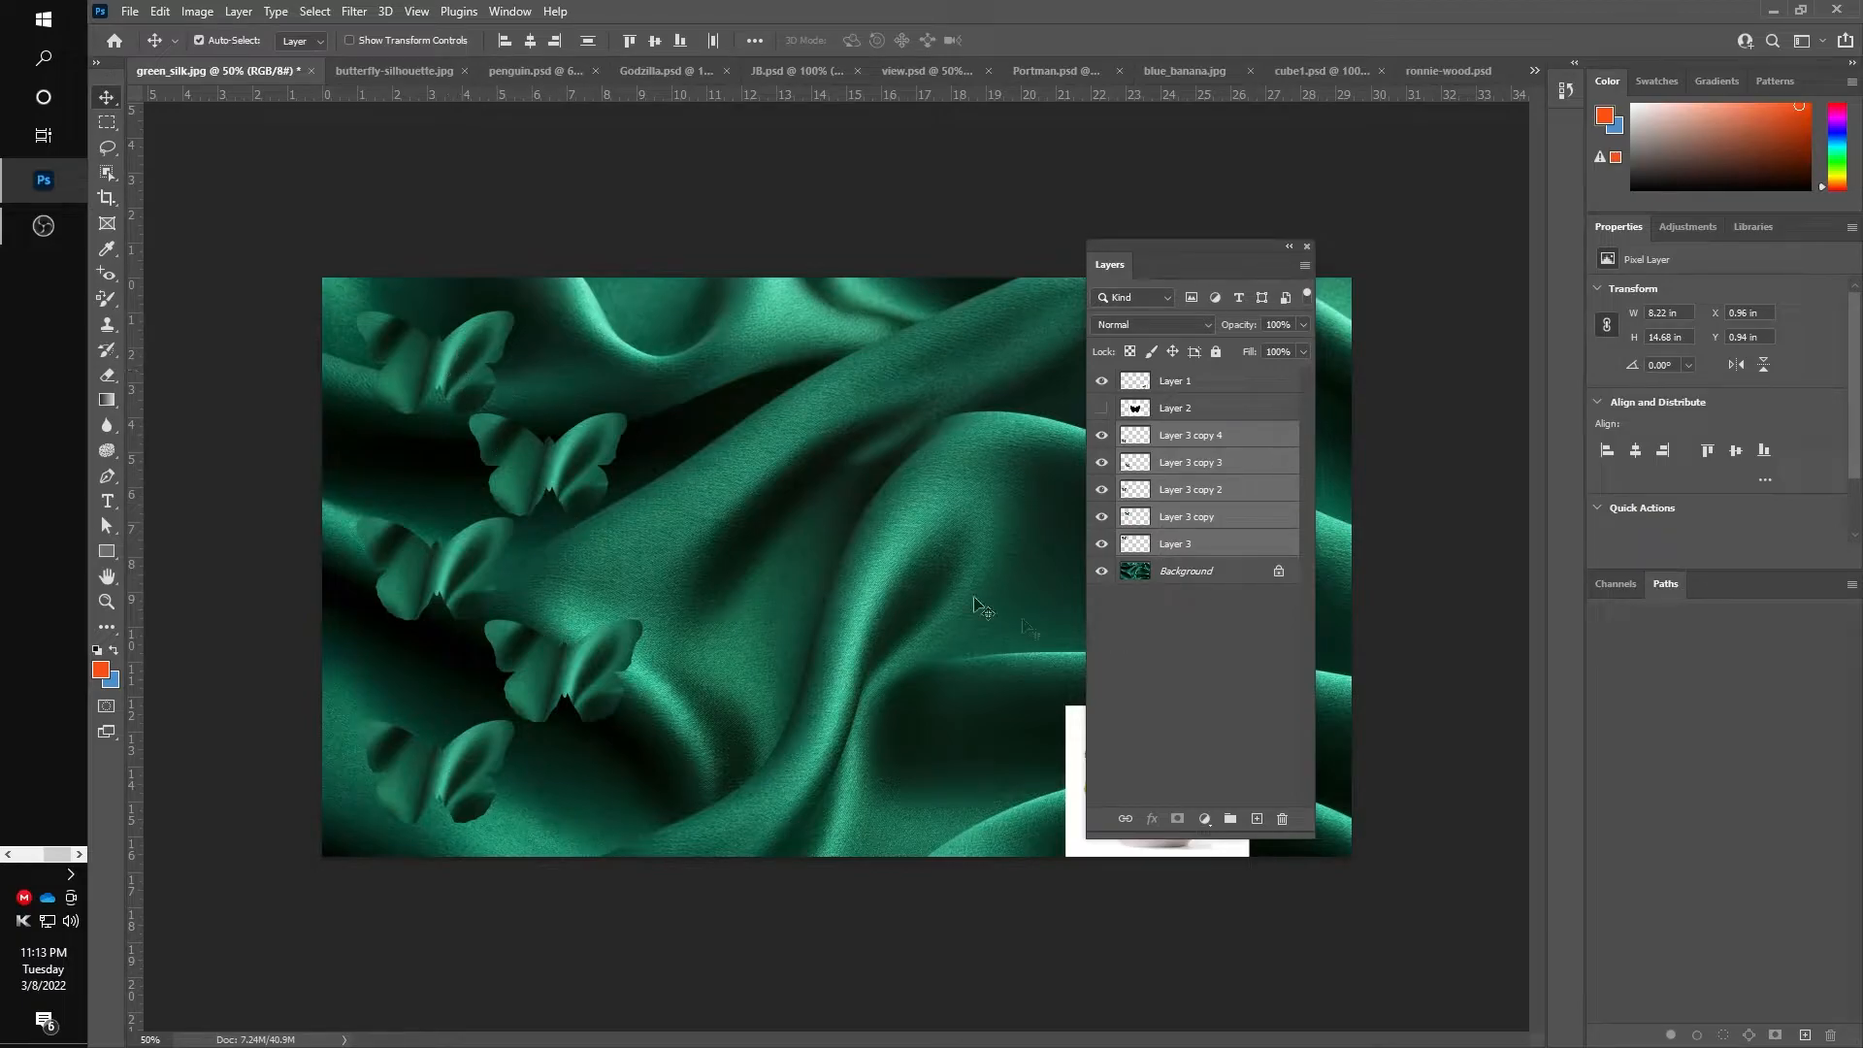
Deselect the layers, toggle Layer 3's visibility to check its butterfly, and uncover the fruit bowl behind the Layers panel
click(1160, 627)
click(1101, 545)
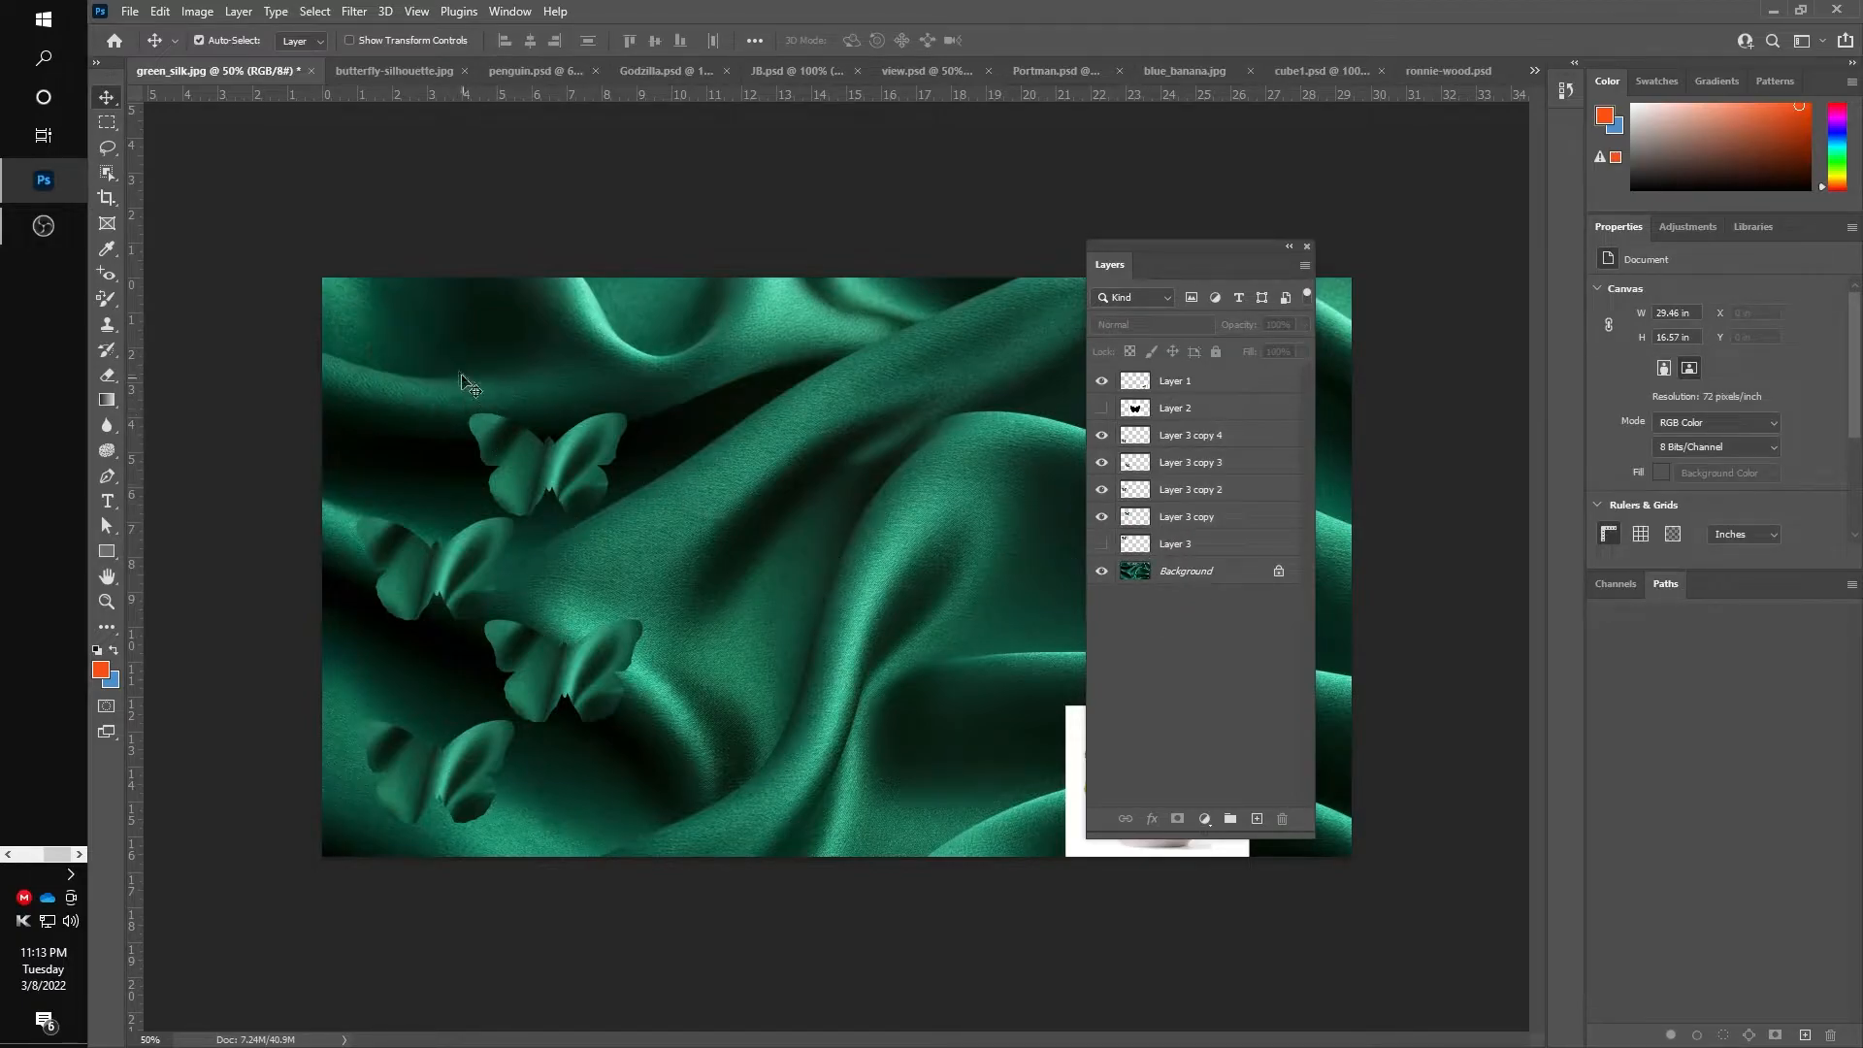
click(1100, 544)
click(1102, 545)
click(1101, 546)
click(1102, 547)
click(1102, 547)
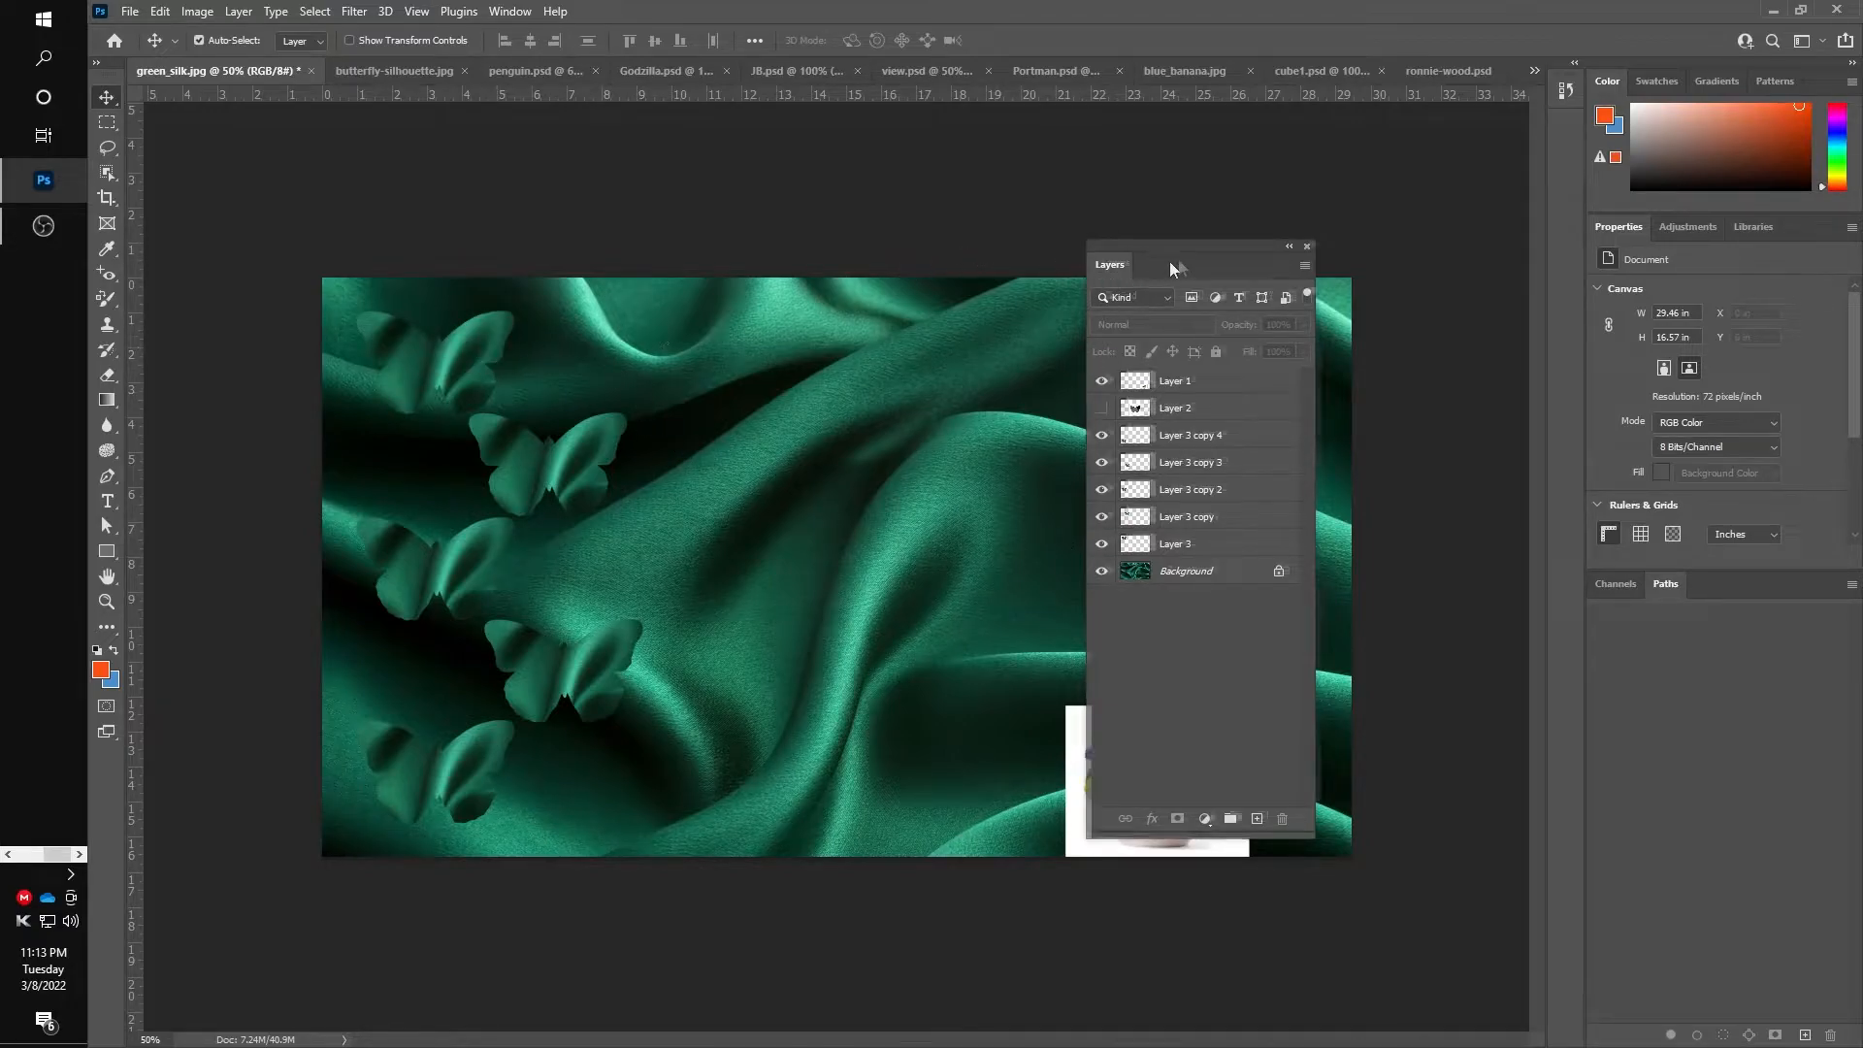
drag(1162, 264, 1394, 225)
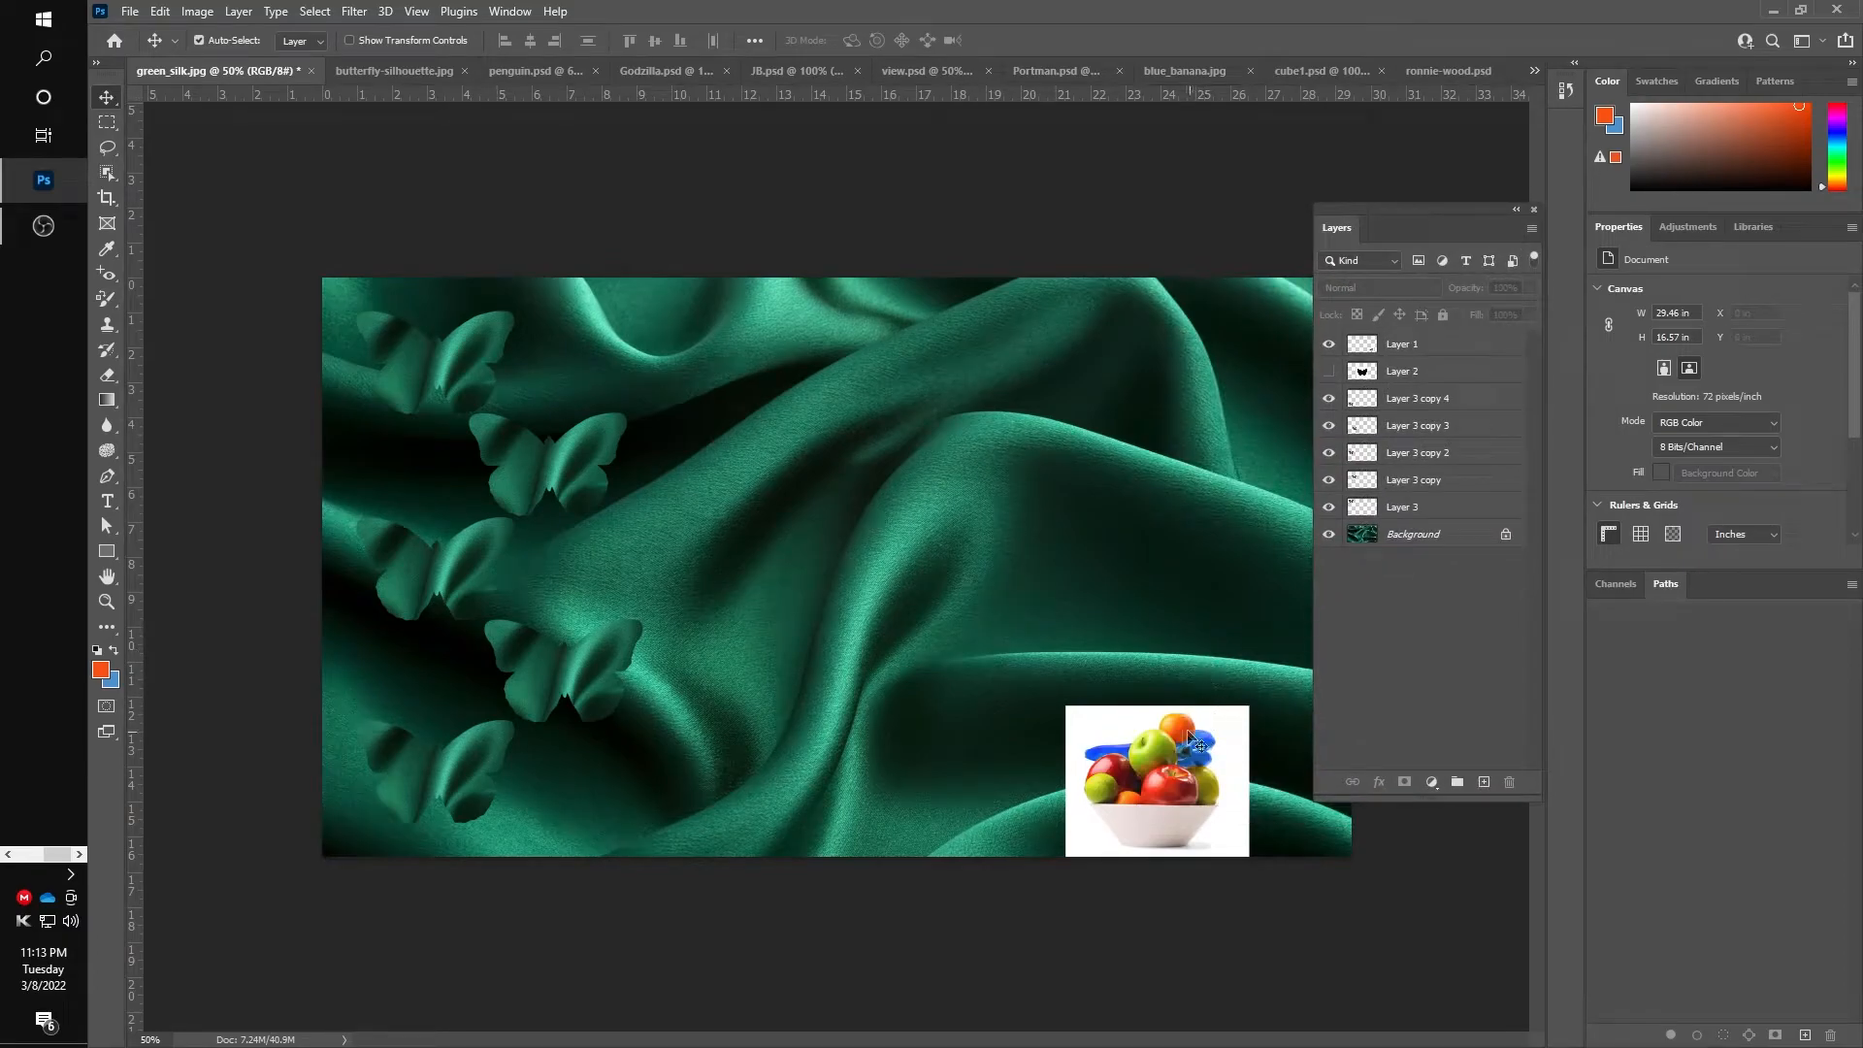
Recolor the topmost butterfly on Layer 3 orange with the Color Replacement tool
click(107, 301)
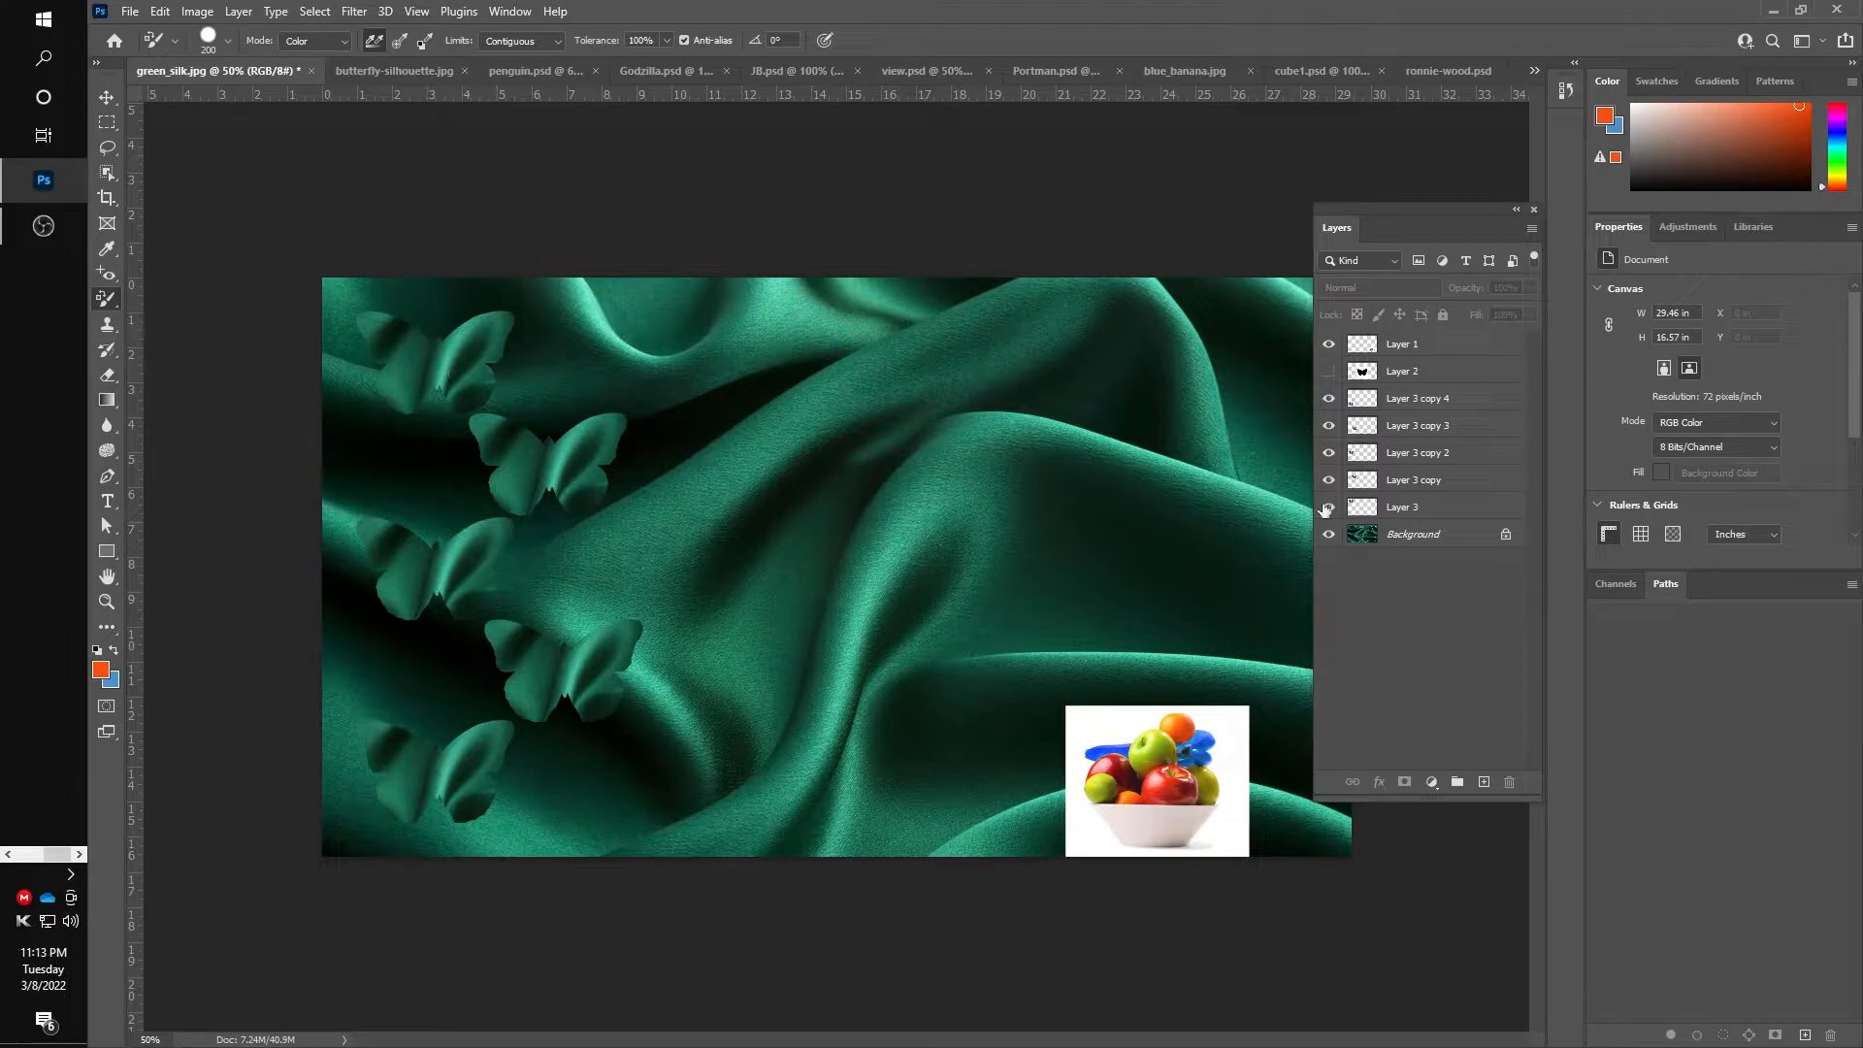
click(1328, 507)
click(1329, 509)
click(1447, 515)
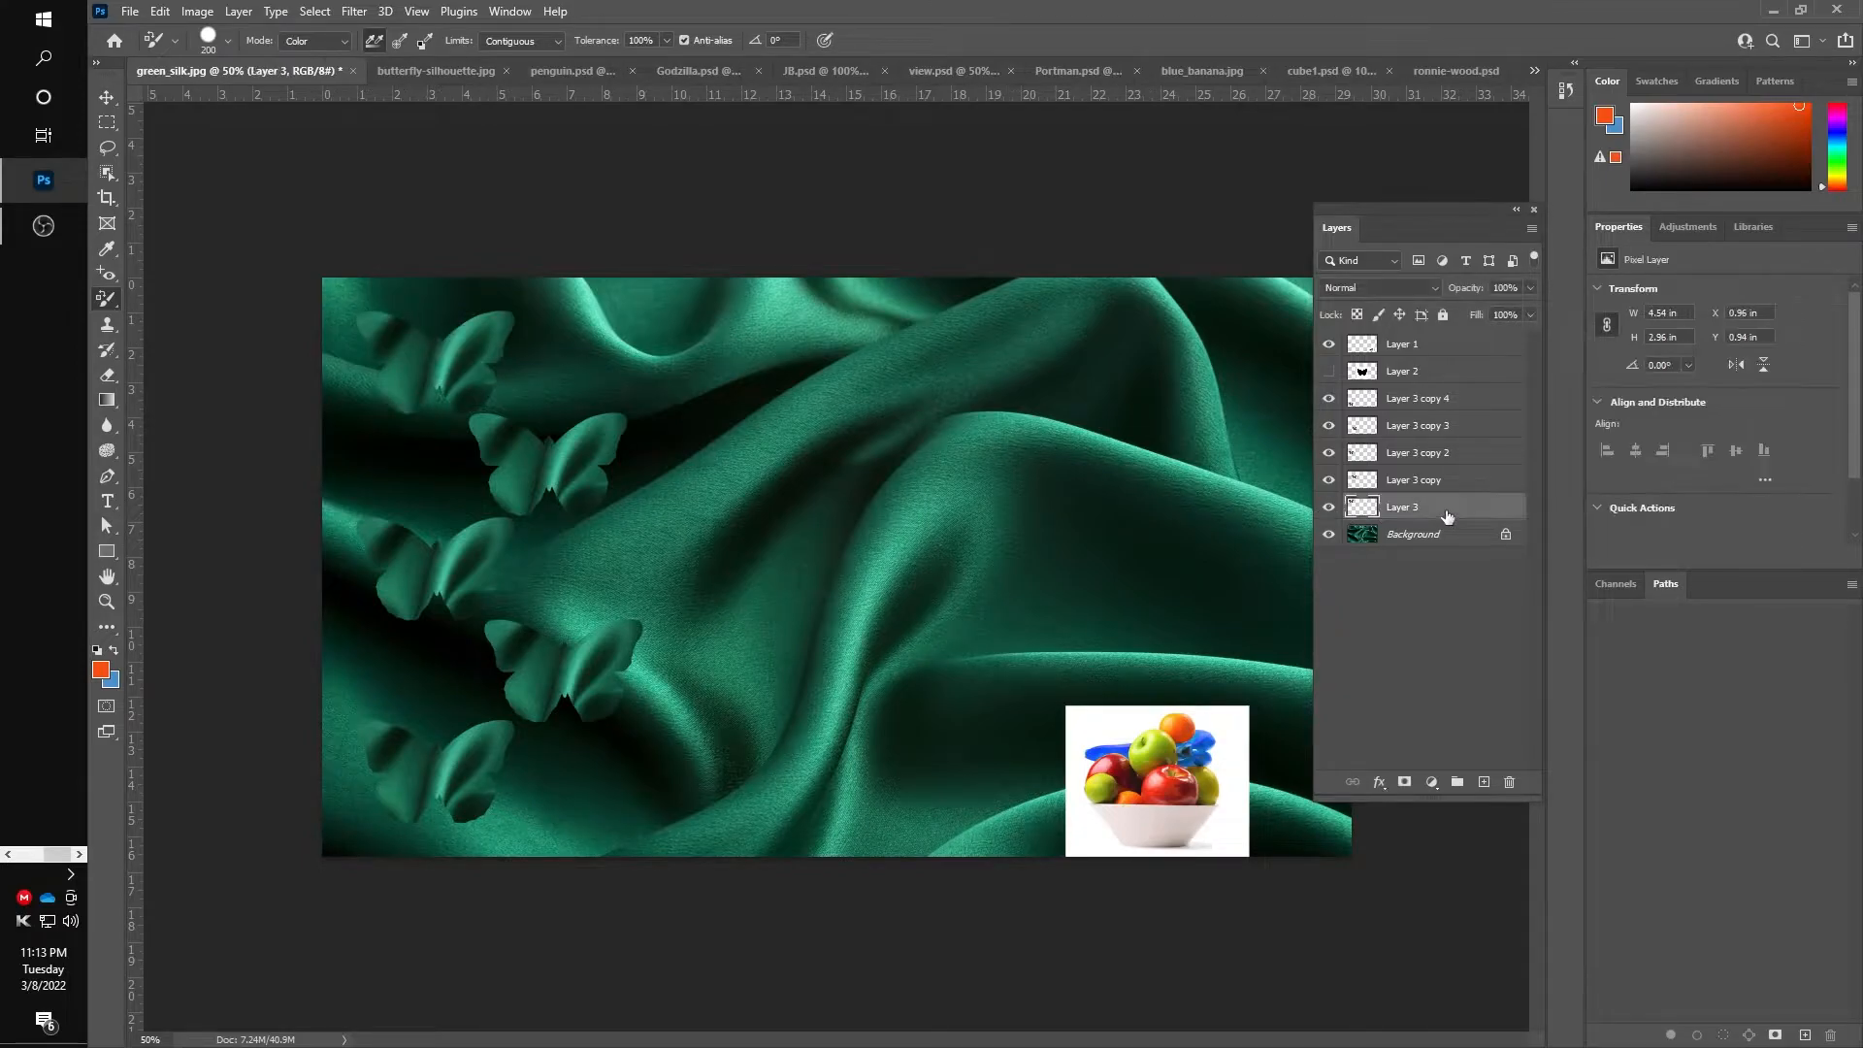
mouse_move(440, 340)
mouse_down()
mouse_move(408, 432)
mouse_move(451, 359)
mouse_move(382, 383)
mouse_move(372, 340)
mouse_up()
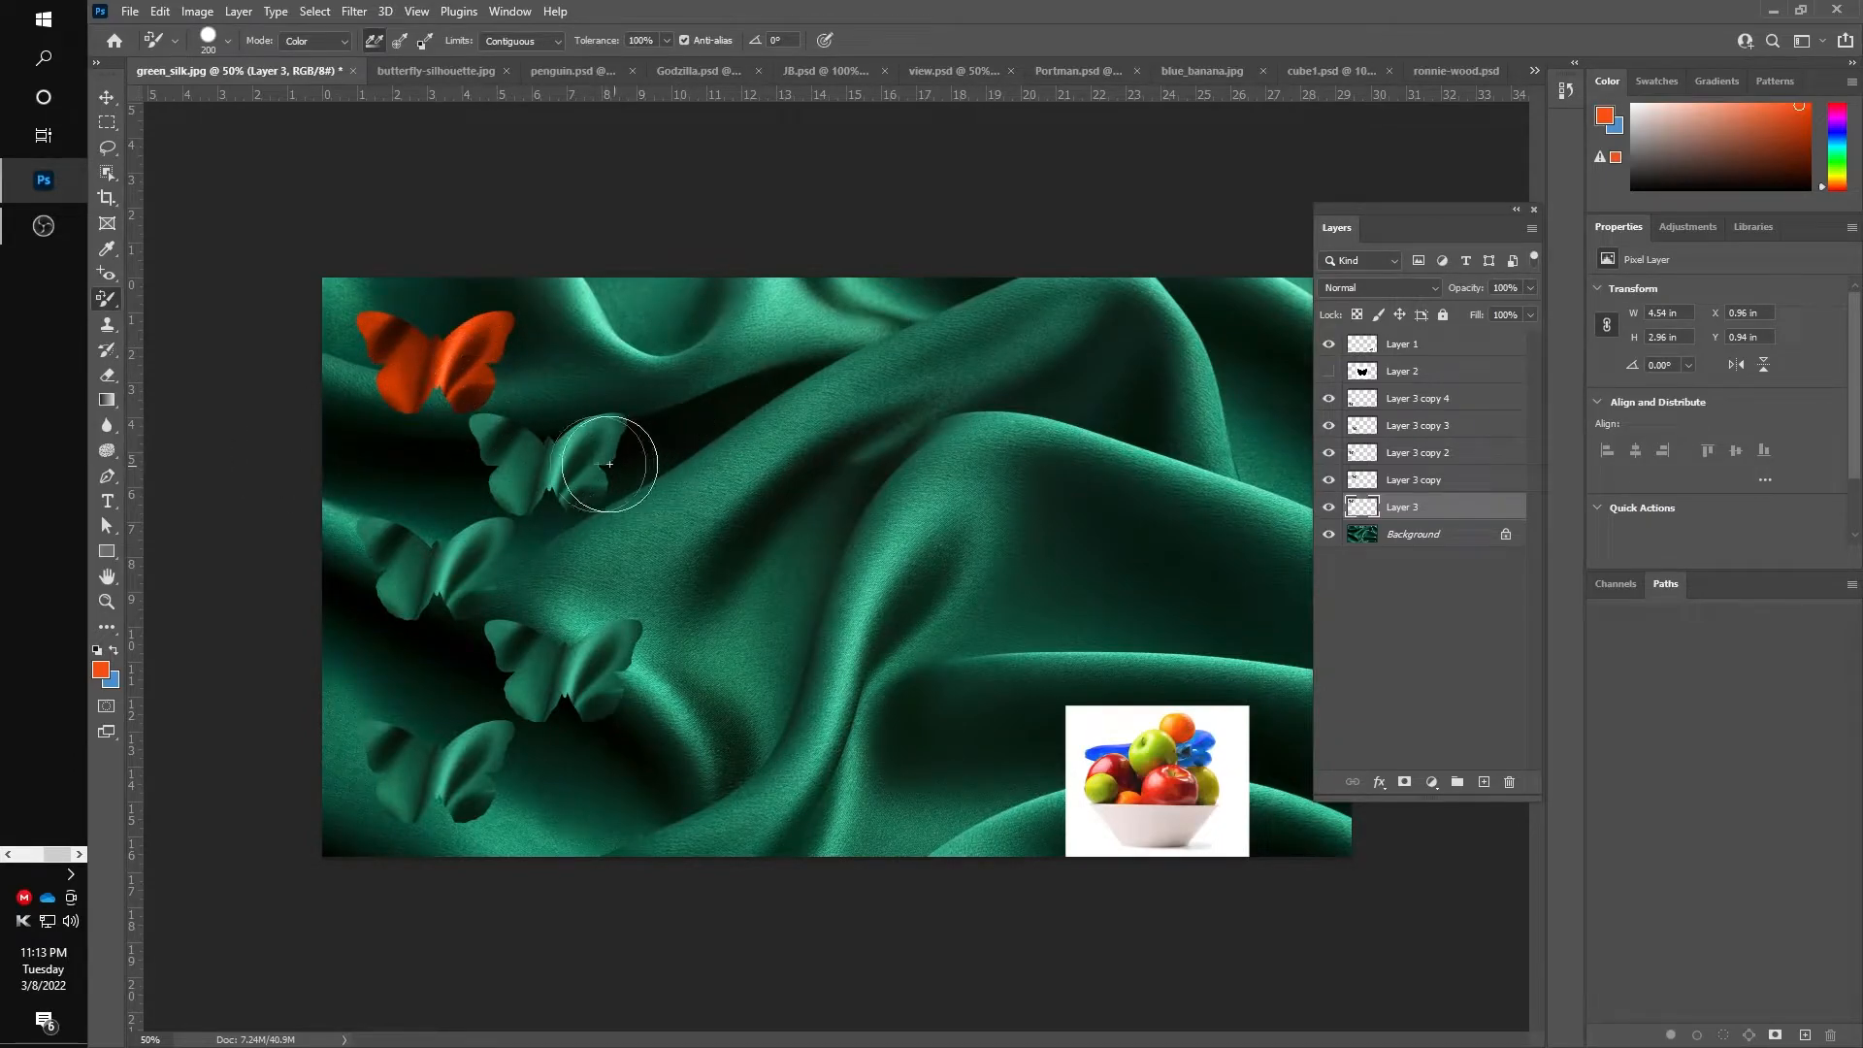
Sample the green apple's color from the fruit bowl and paint it over the Layer 3 copy butterfly with the Color Replacement tool
click(108, 252)
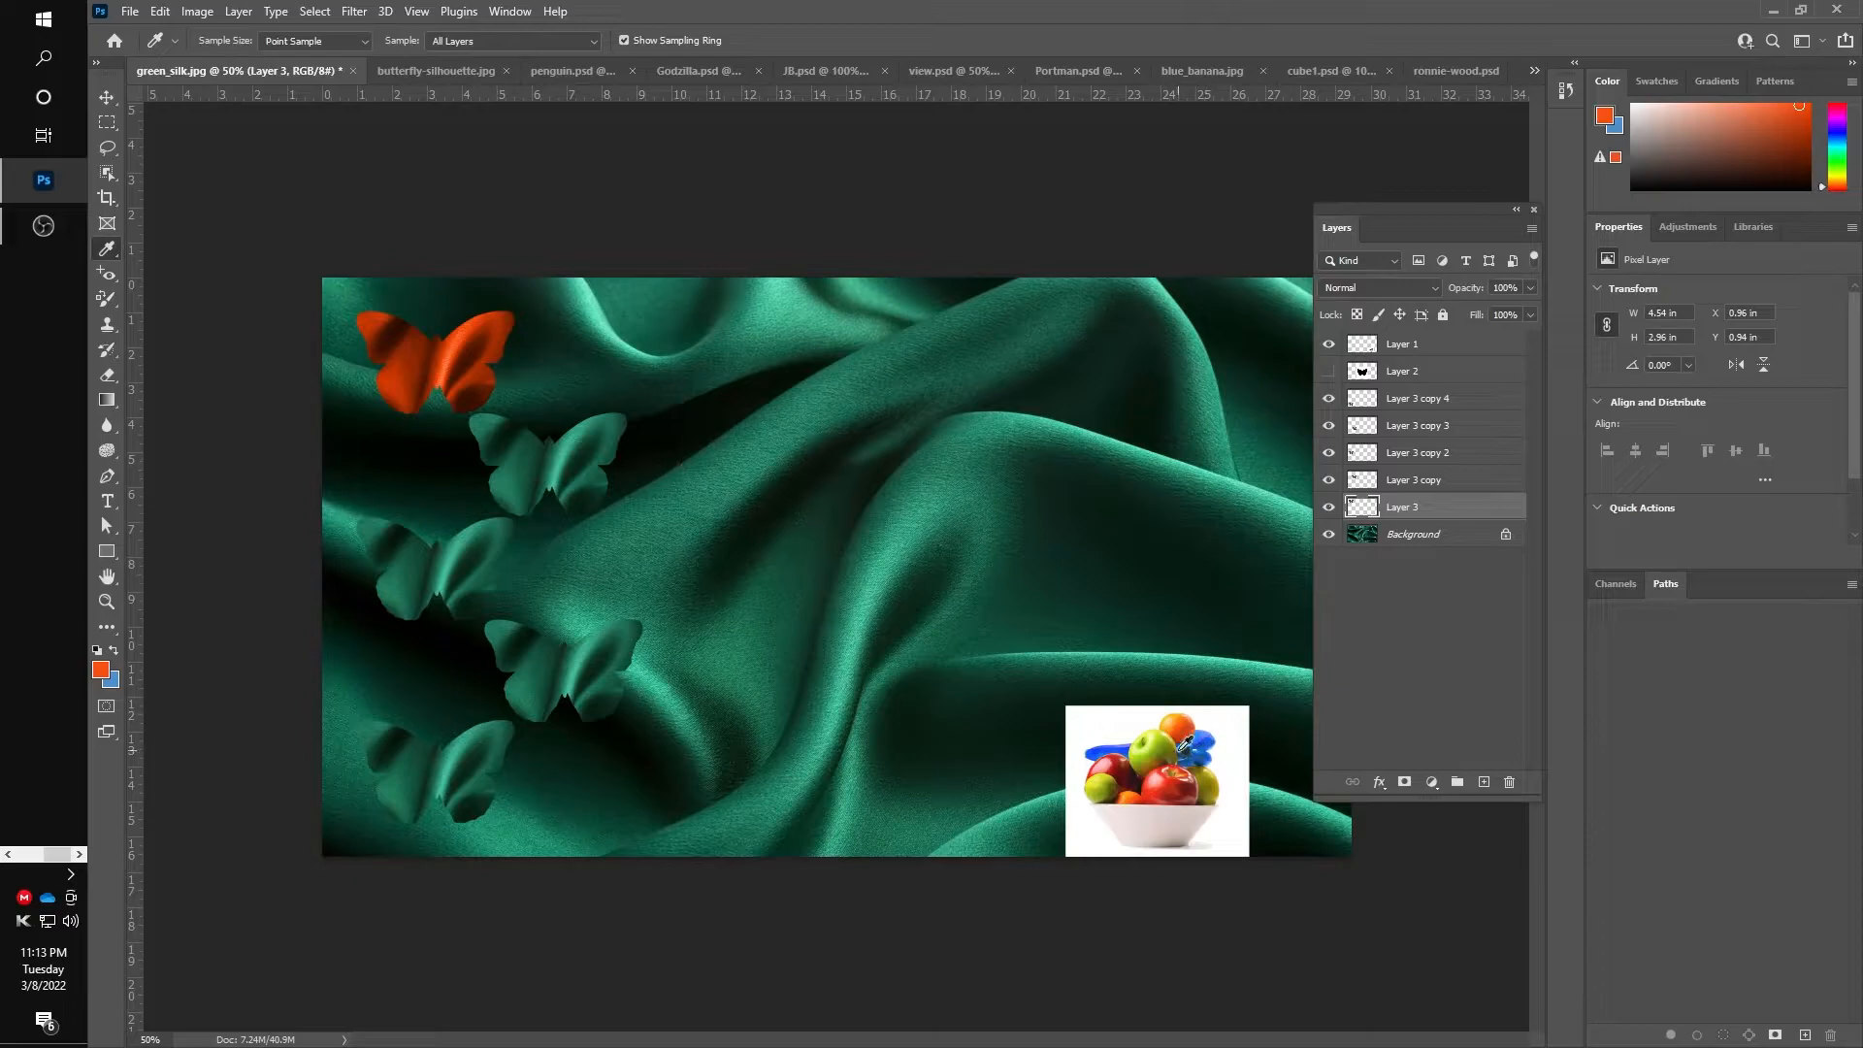
click(1172, 738)
drag(1172, 737, 1164, 733)
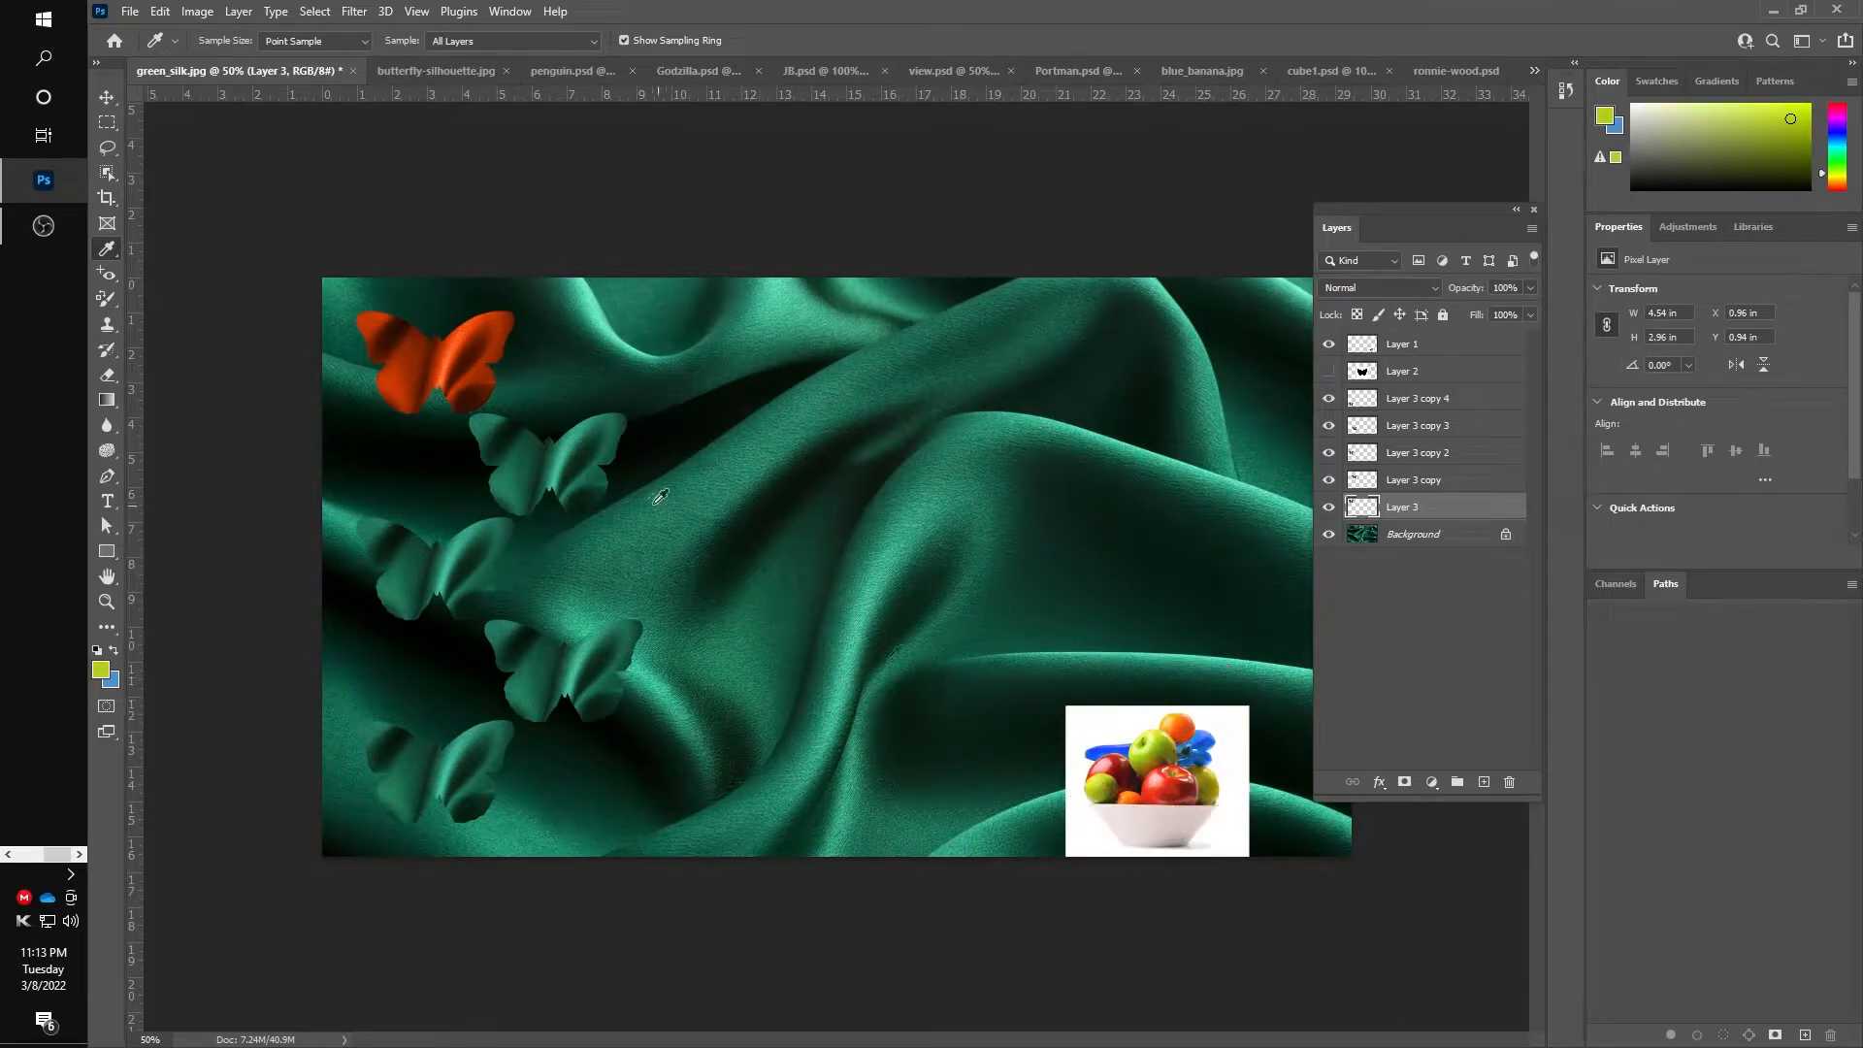
click(1426, 480)
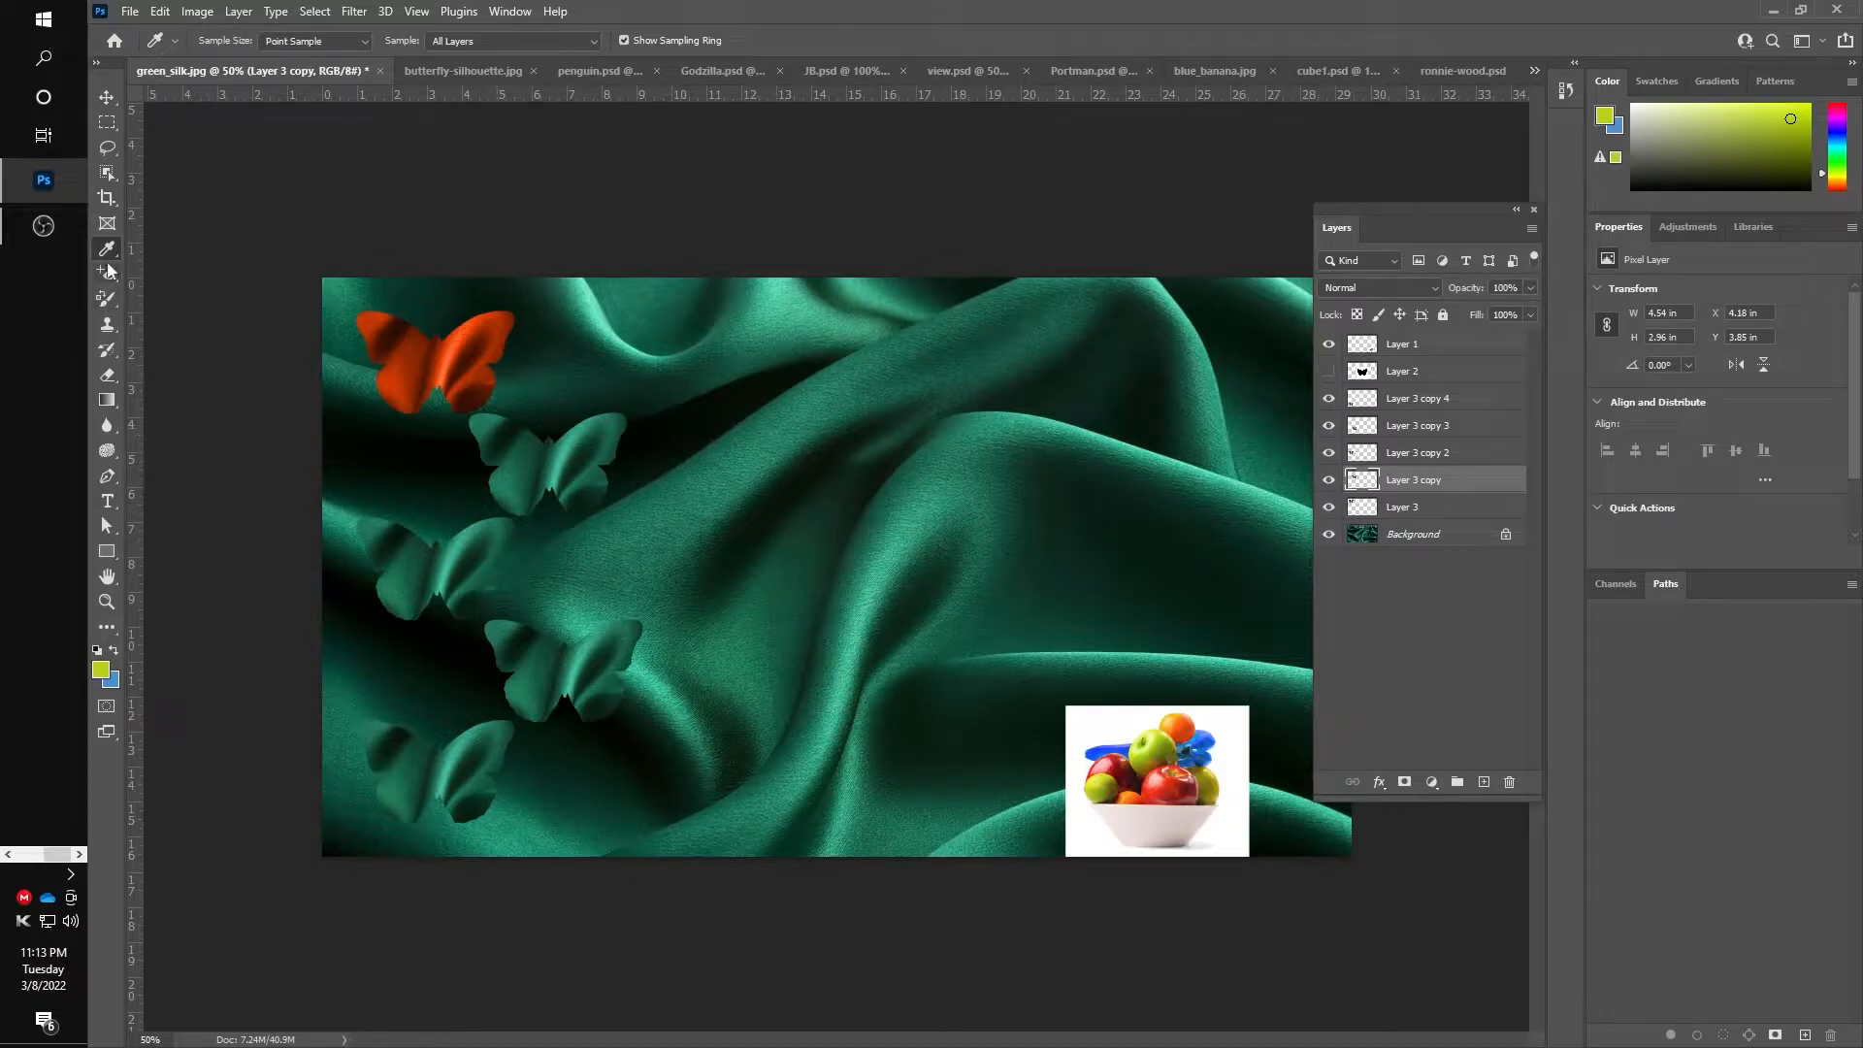
click(108, 298)
mouse_move(491, 449)
mouse_down()
mouse_move(520, 481)
mouse_move(607, 432)
mouse_move(582, 478)
mouse_move(510, 500)
mouse_move(529, 449)
mouse_move(486, 428)
mouse_move(616, 440)
mouse_move(570, 439)
mouse_move(595, 471)
mouse_up()
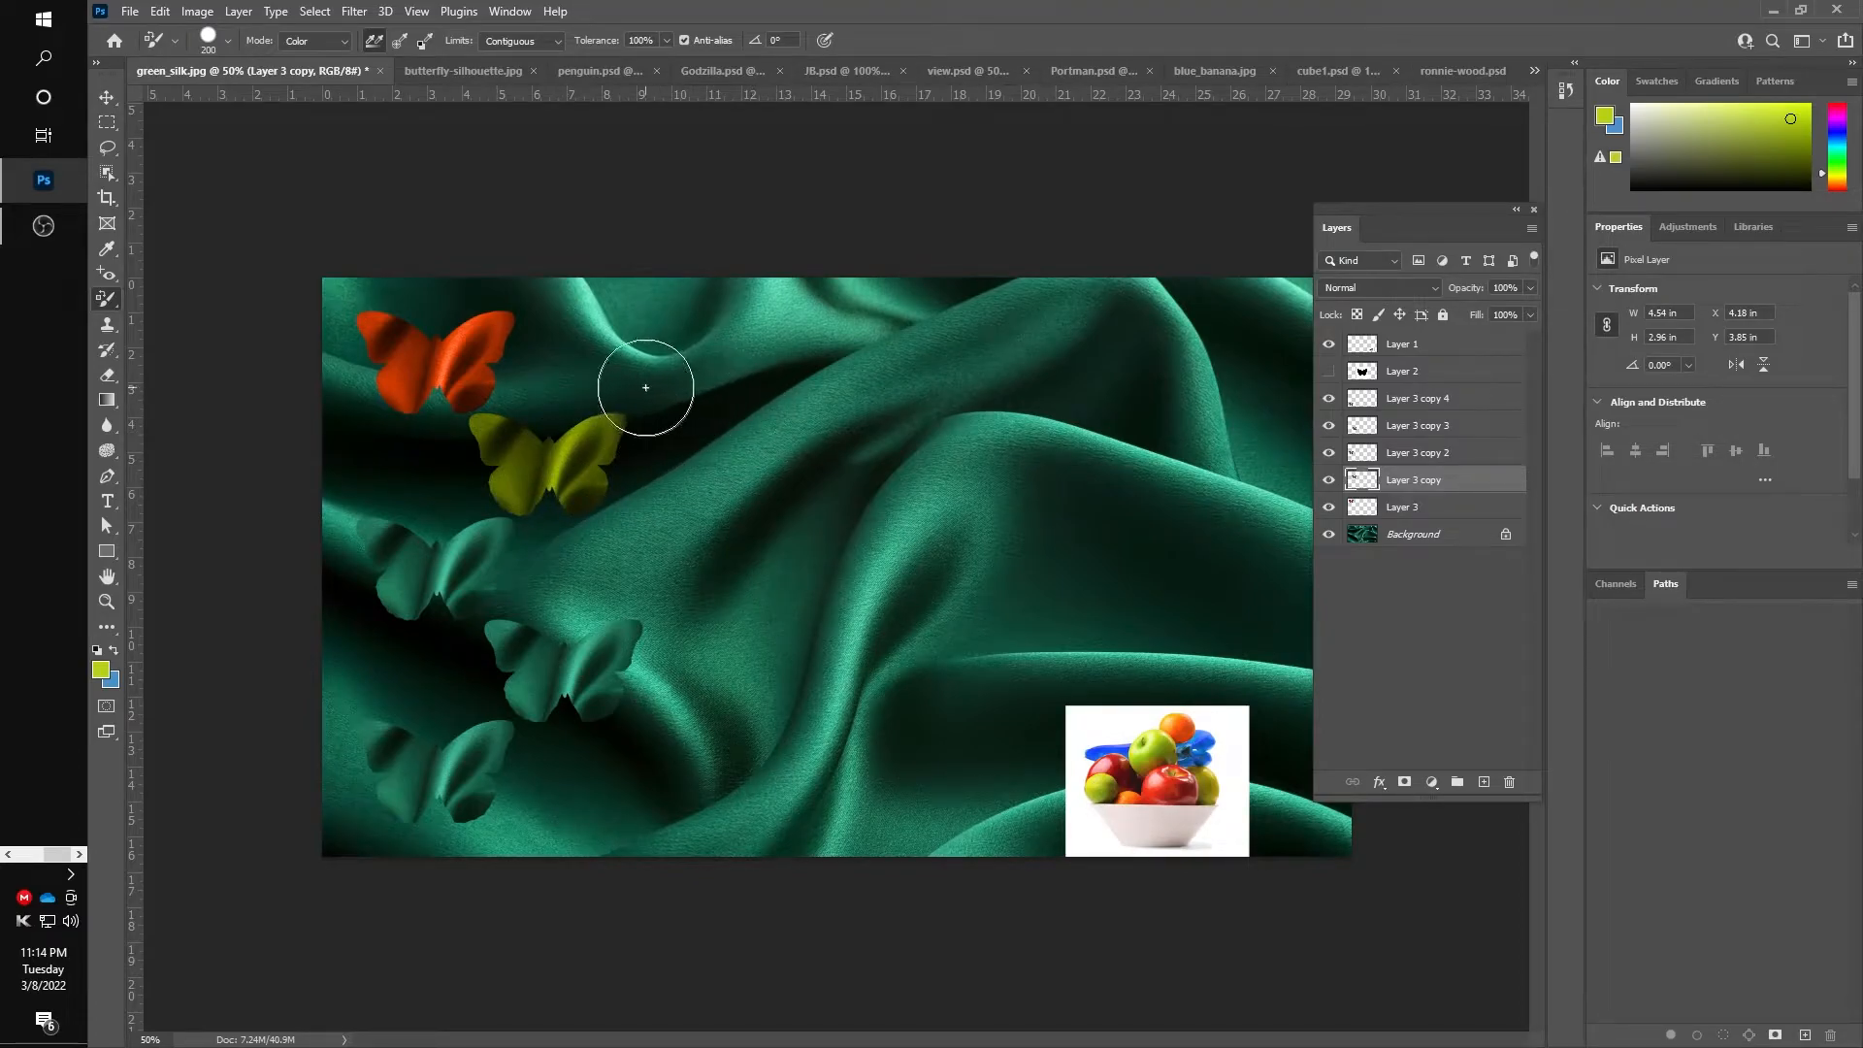
Sample red from the fruit bowl and recolor the Layer 3 copy 2 butterfly with the Color Replacement tool
click(107, 249)
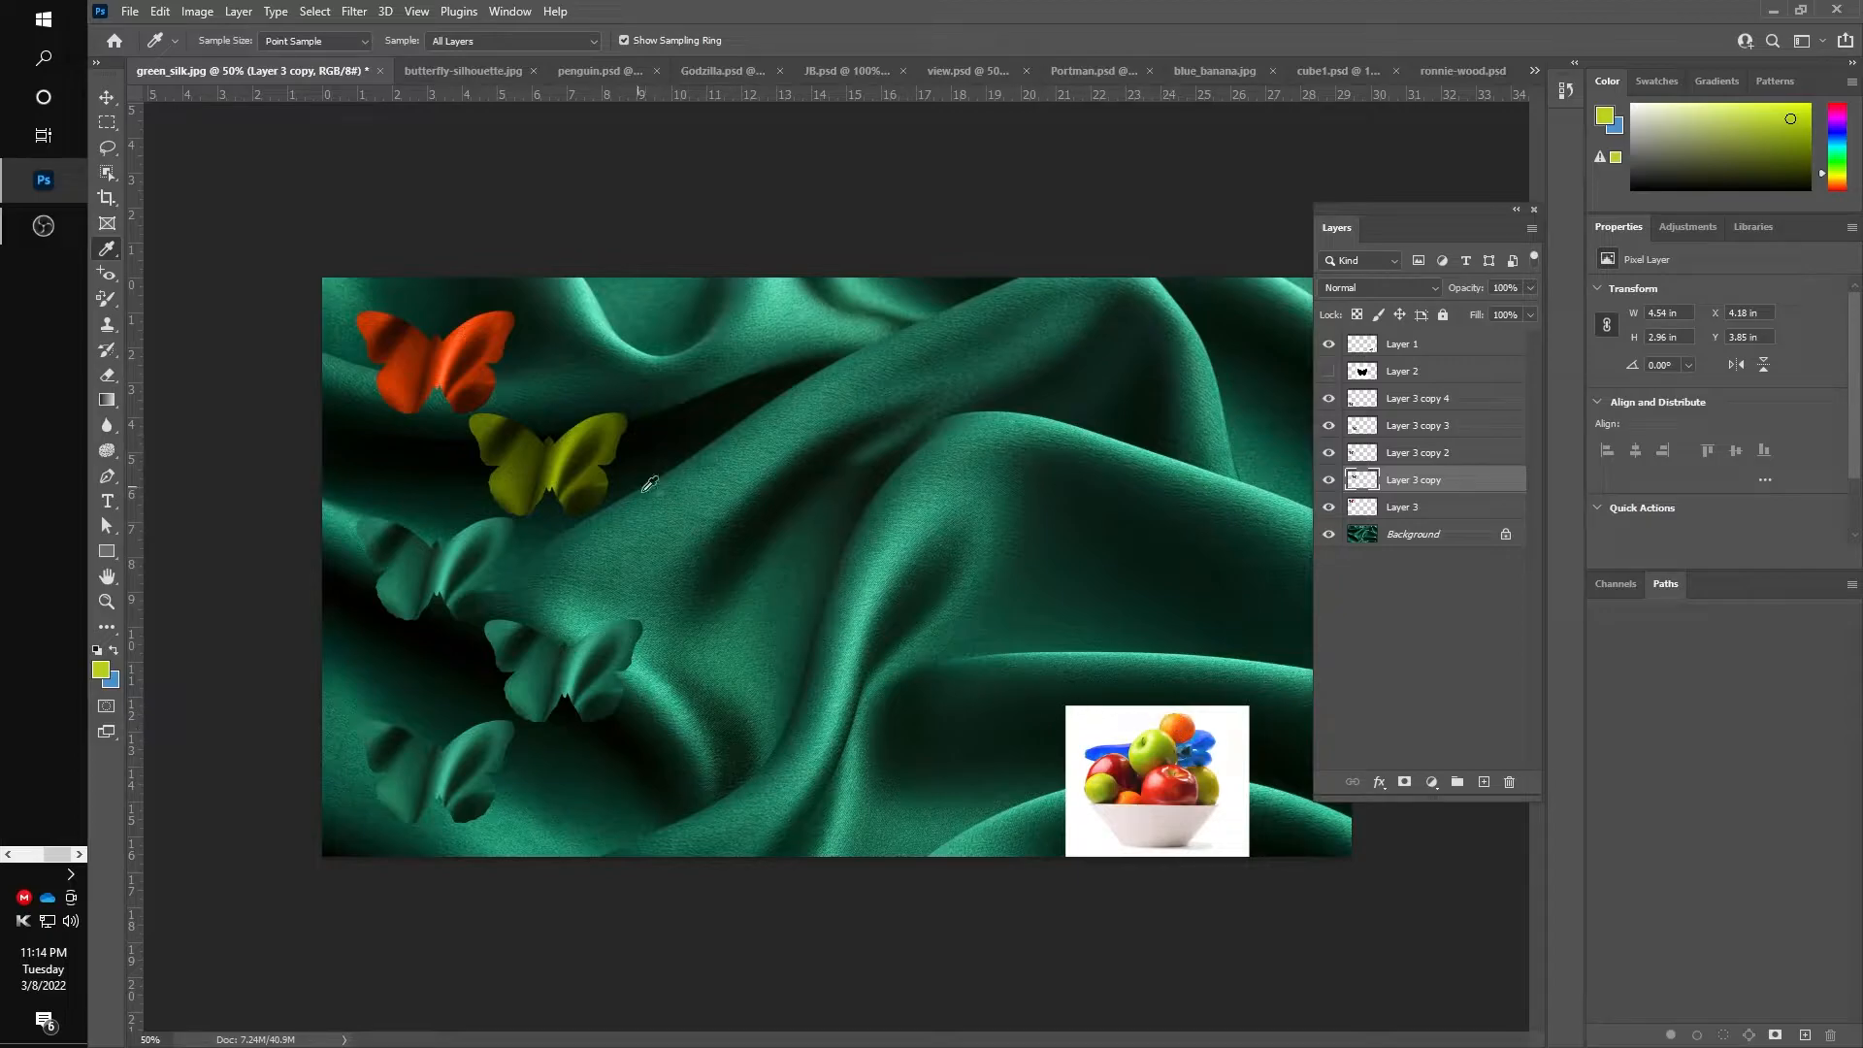
drag(1174, 770, 1119, 748)
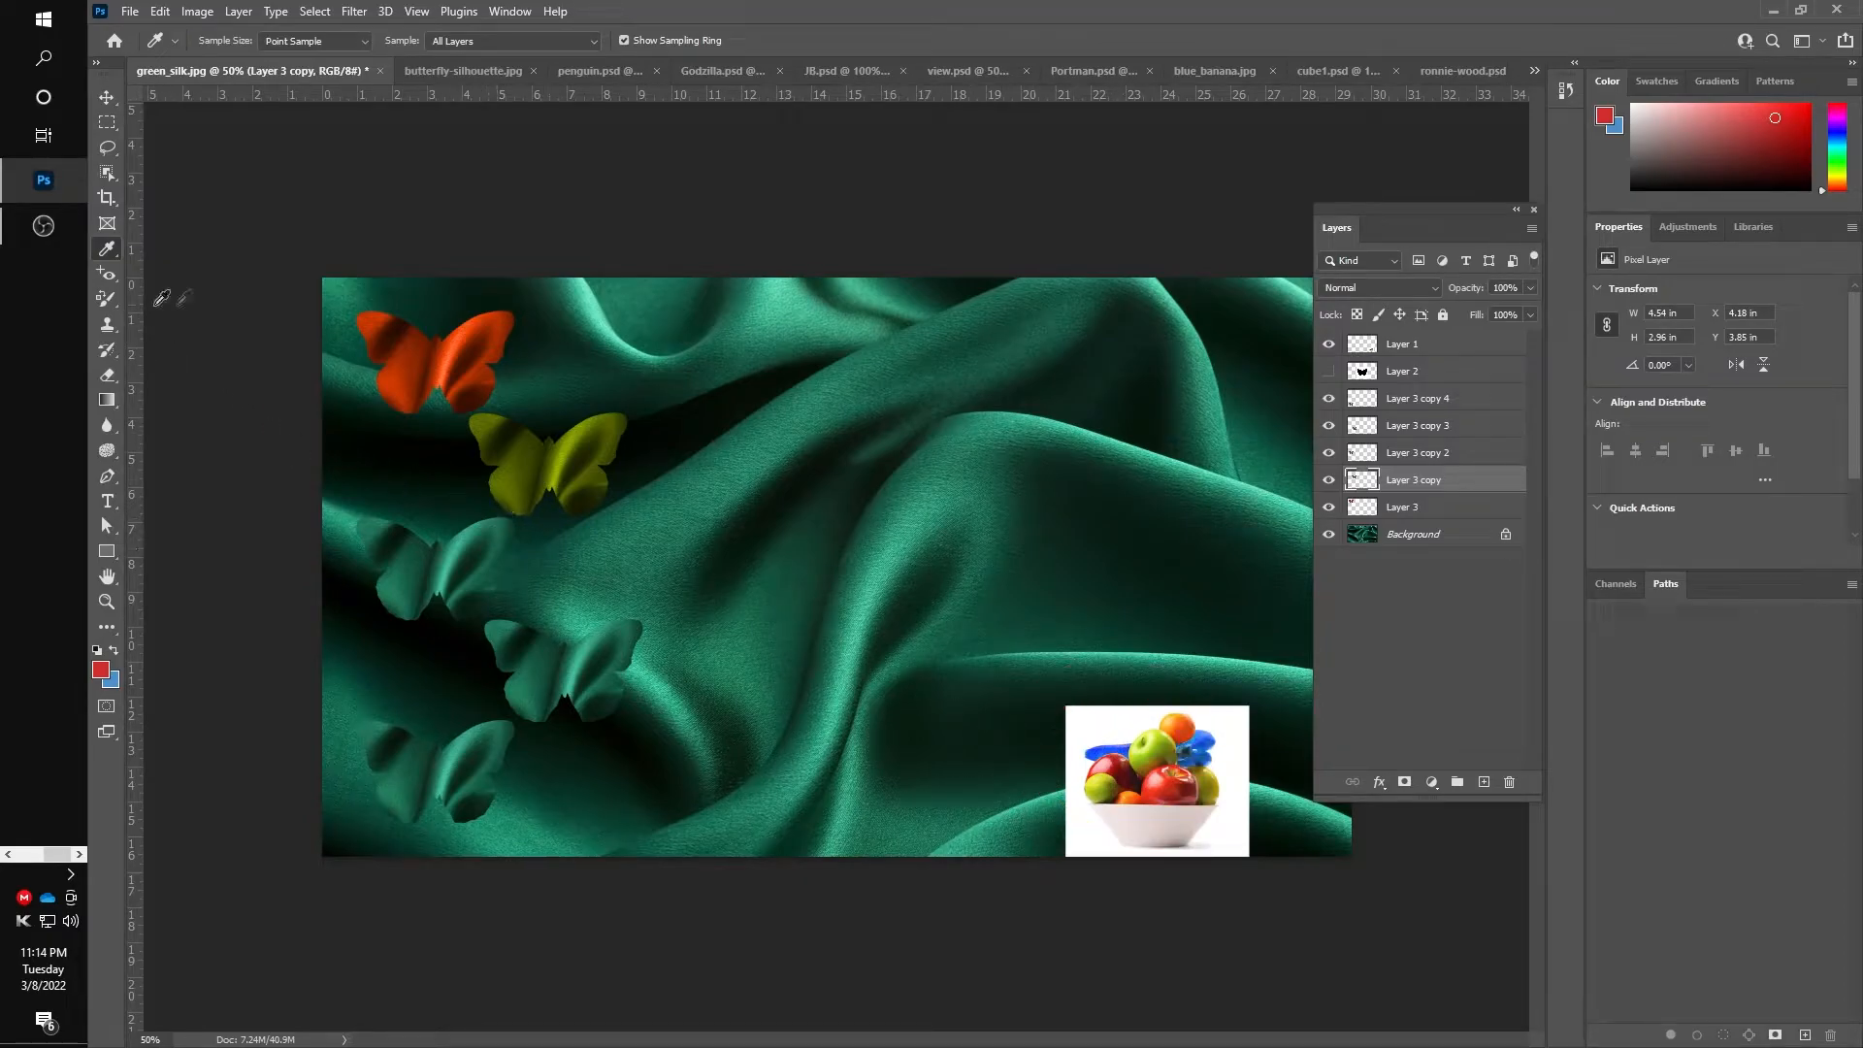
click(1416, 456)
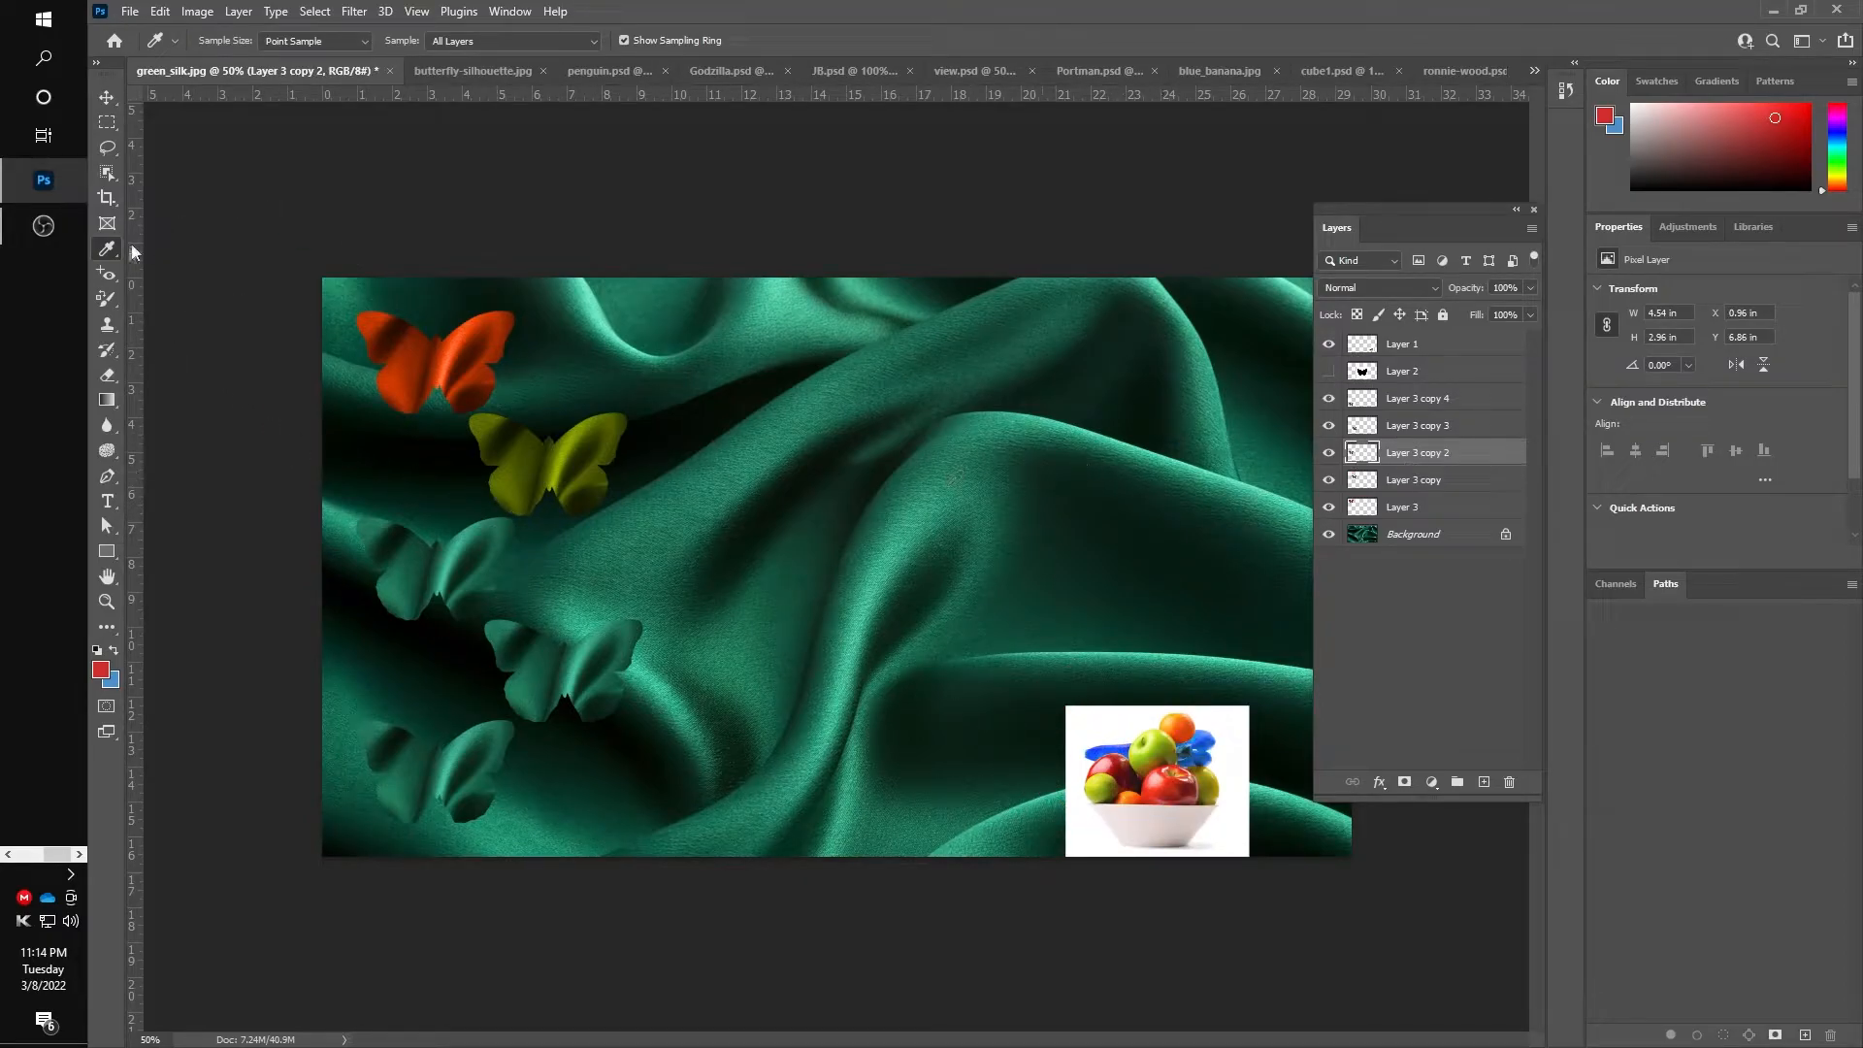
click(107, 301)
mouse_move(383, 539)
mouse_down()
mouse_move(498, 525)
mouse_move(462, 619)
mouse_move(465, 590)
mouse_move(421, 611)
mouse_move(369, 583)
mouse_move(441, 616)
mouse_move(357, 563)
mouse_move(464, 580)
mouse_move(420, 598)
mouse_move(448, 592)
mouse_move(511, 523)
mouse_up()
Sample the bright blue in the fruit bowl and recolor the Layer 3 copy 3 butterfly with the Color Replacement tool
click(106, 251)
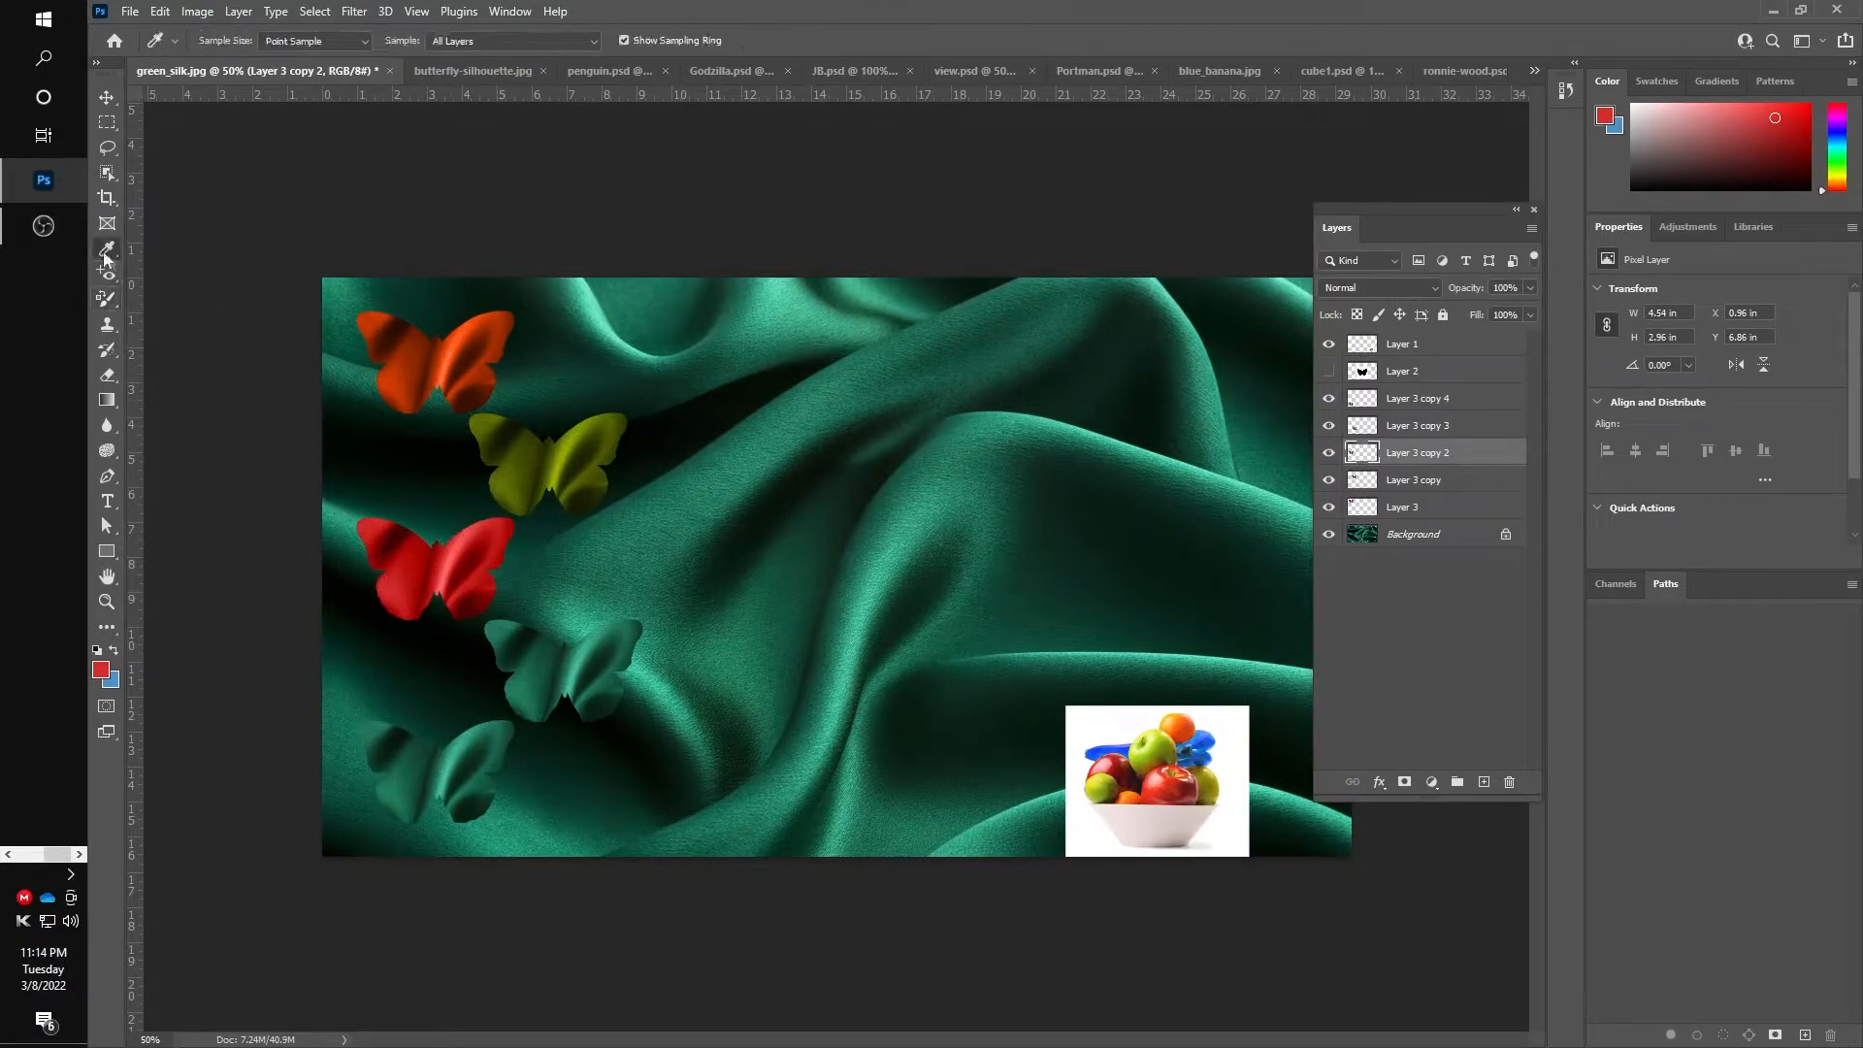
click(1211, 727)
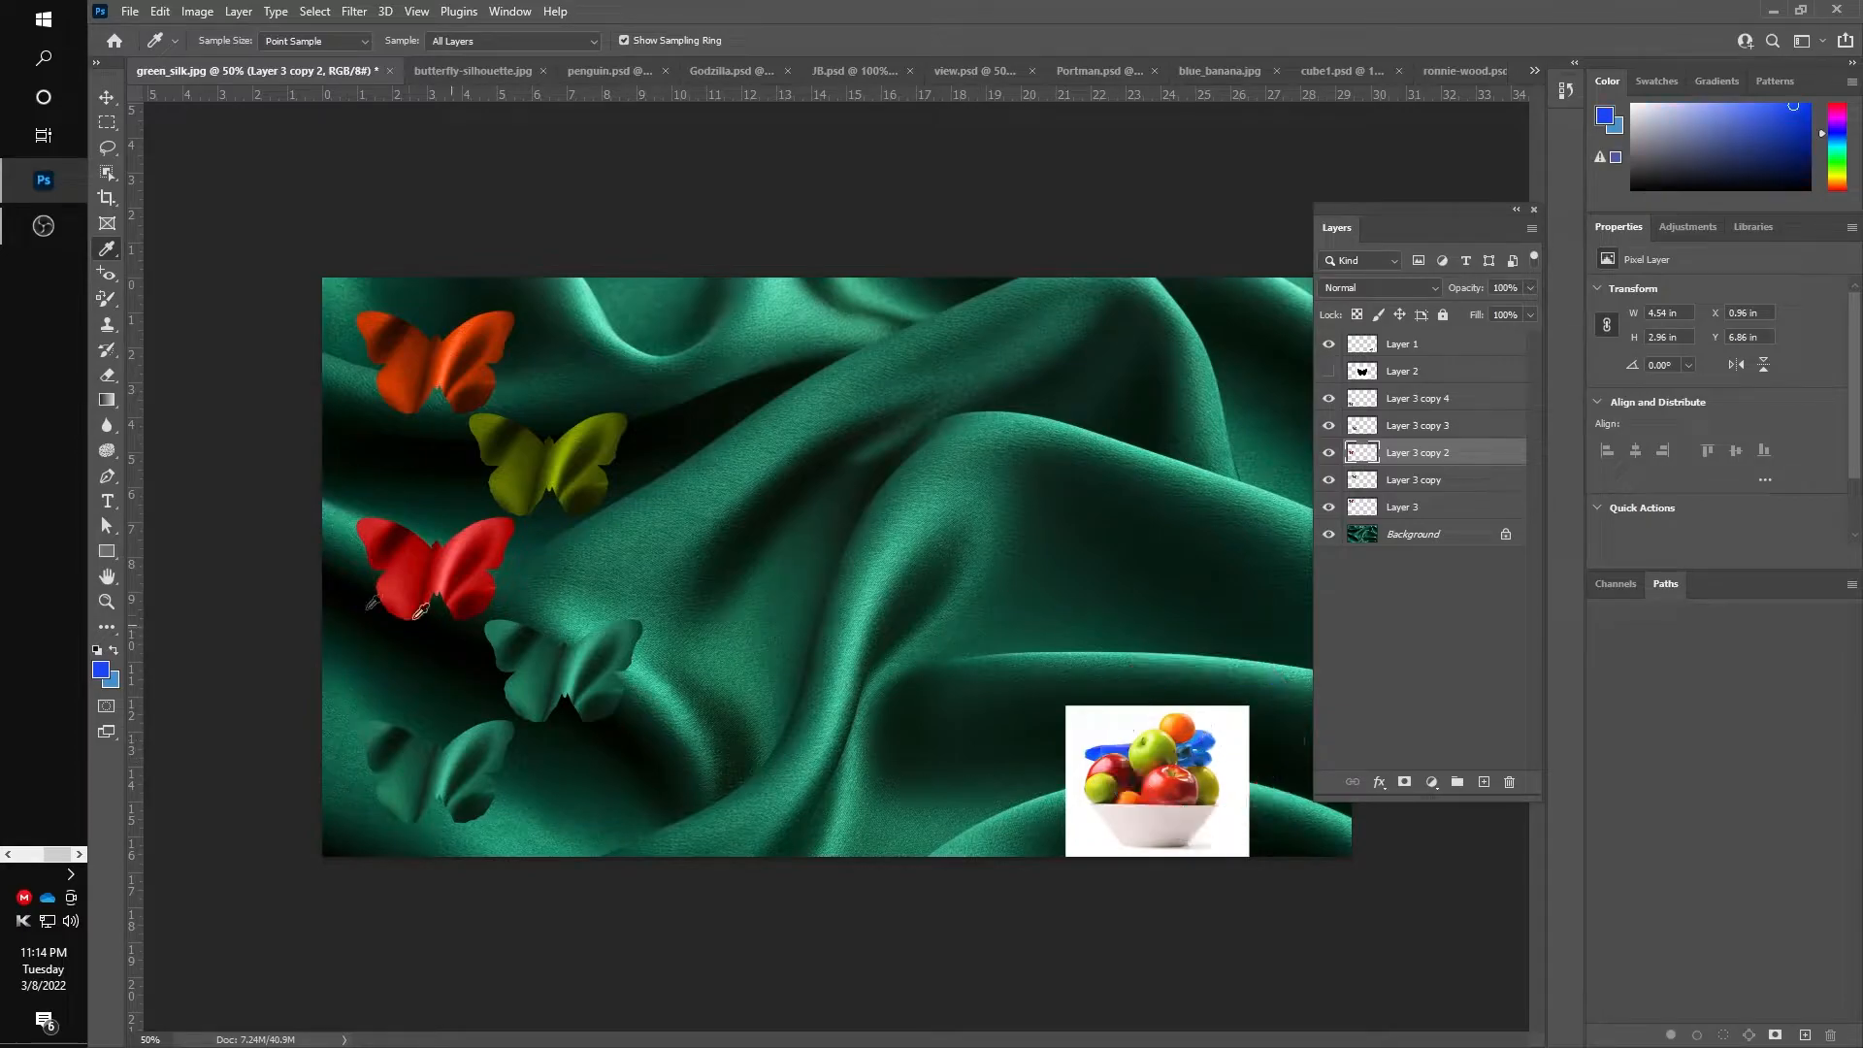
click(107, 299)
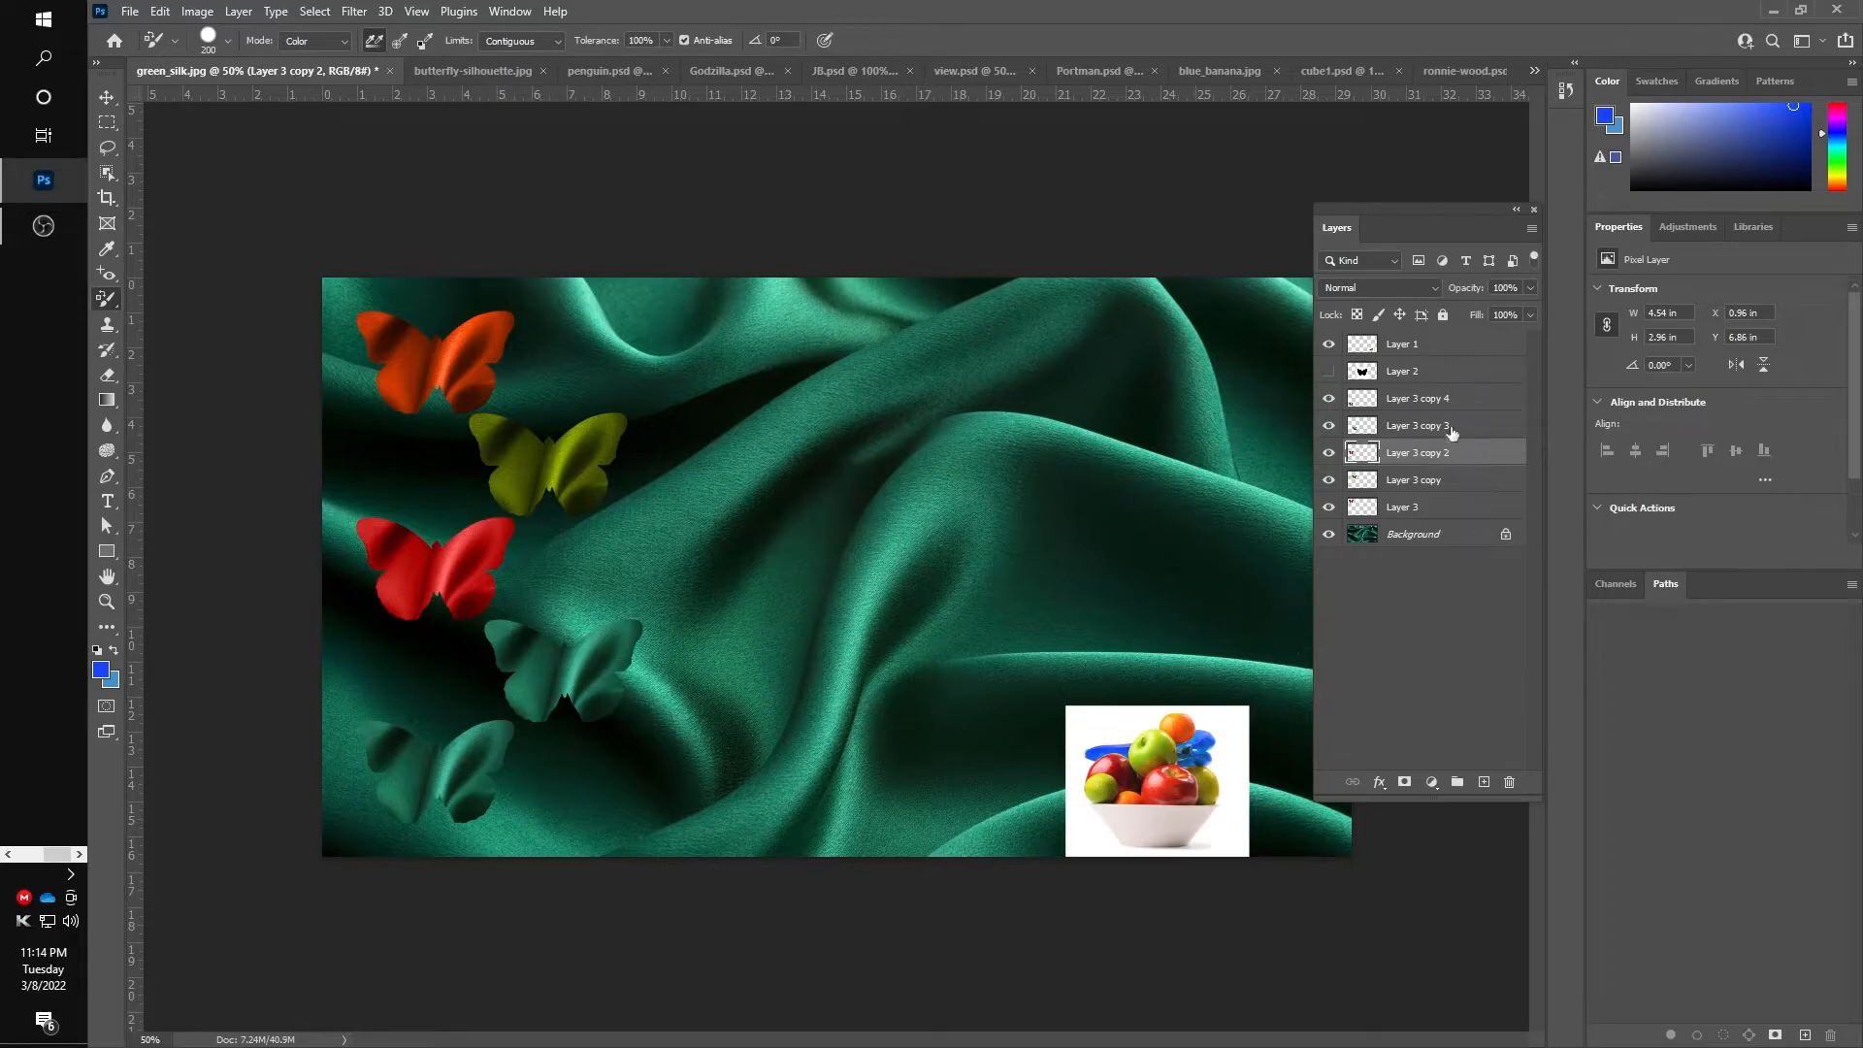
click(1453, 433)
drag(645, 626, 548, 679)
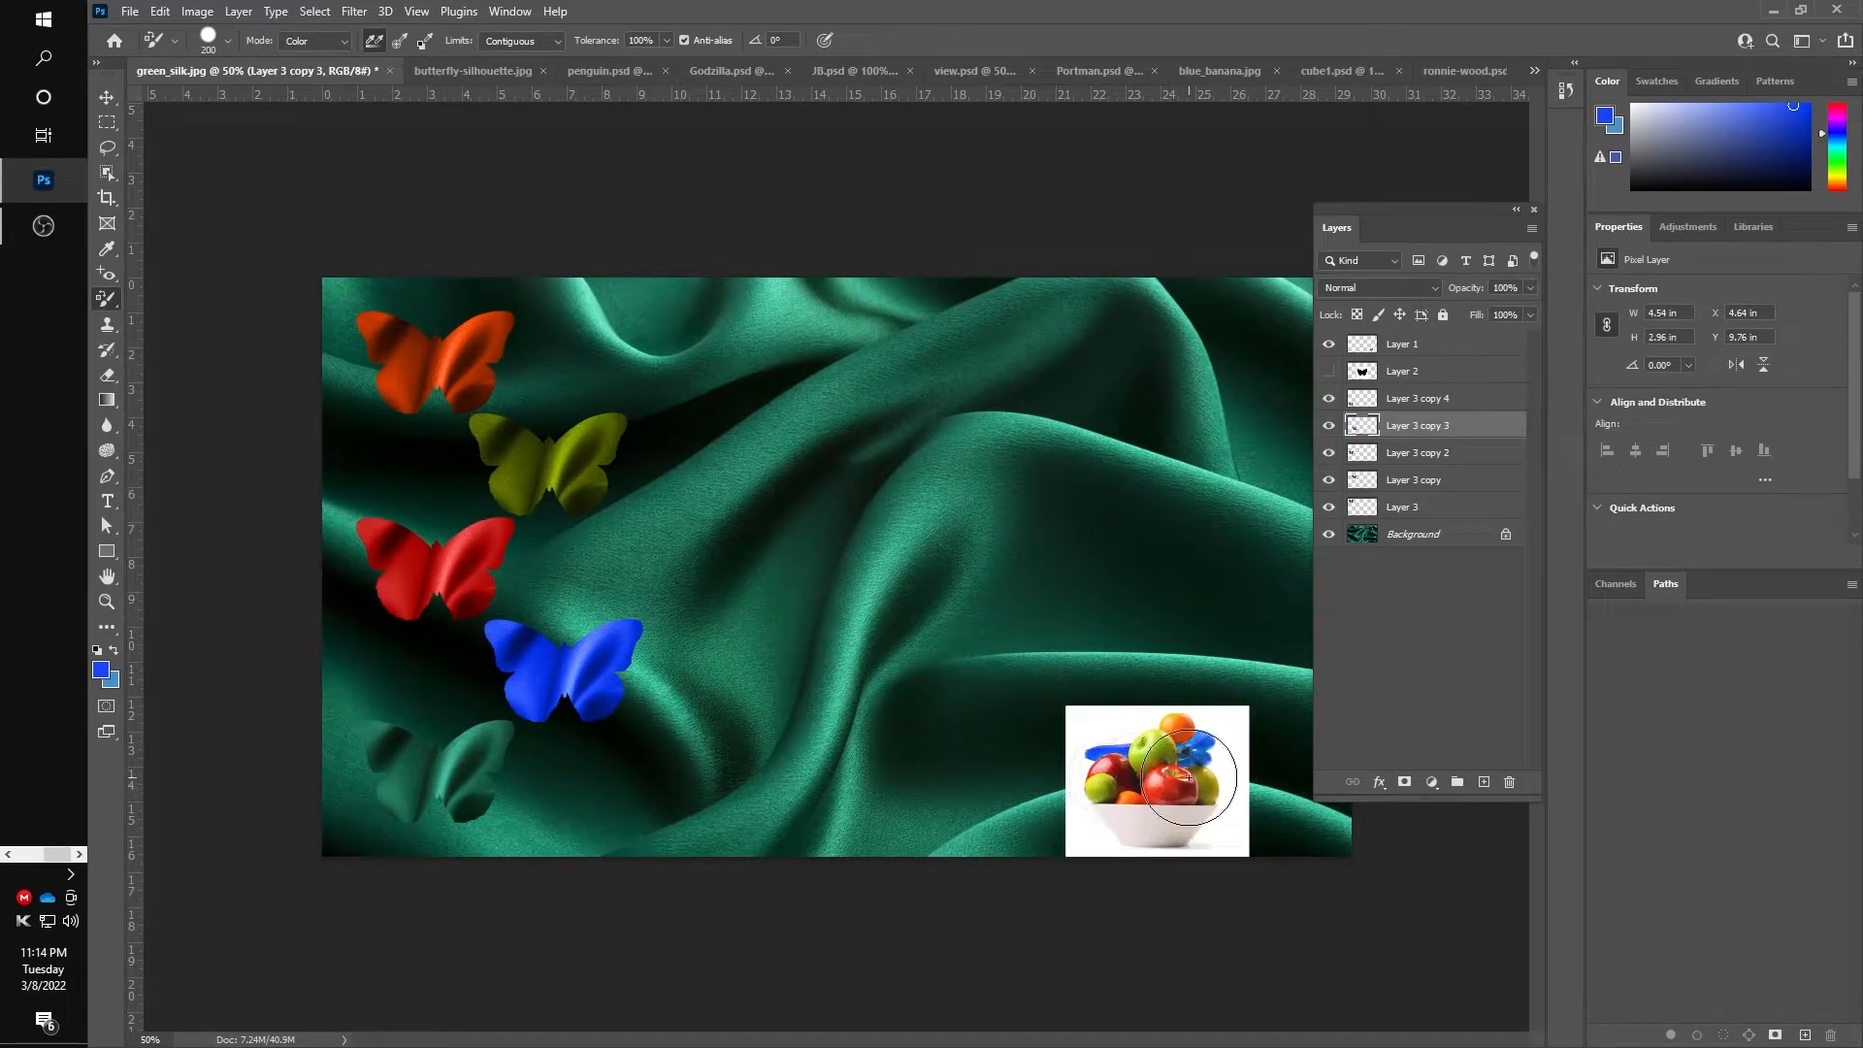
Recolor the Layer 3 copy 4 butterfly with a Hue/Saturation adjustment, shifting its hue to yellow-green and raising its saturation
click(1450, 398)
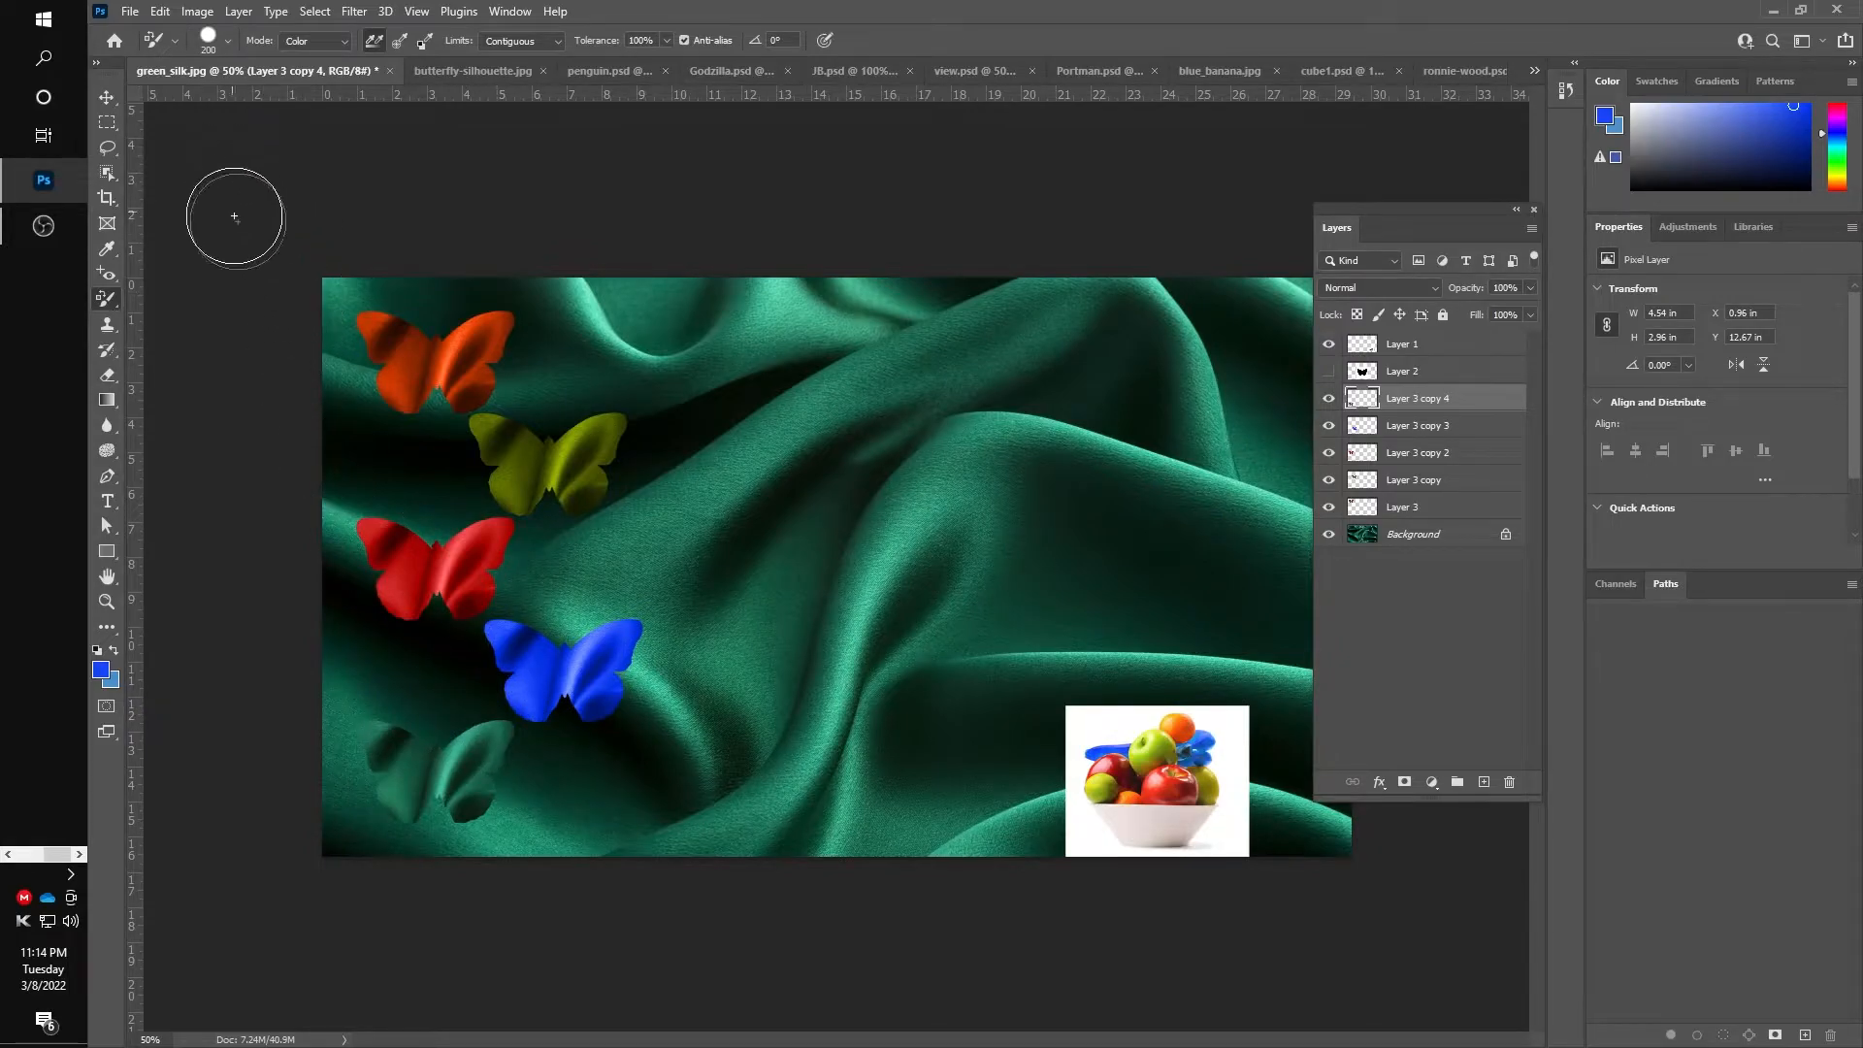
click(187, 14)
mouse_move(243, 62)
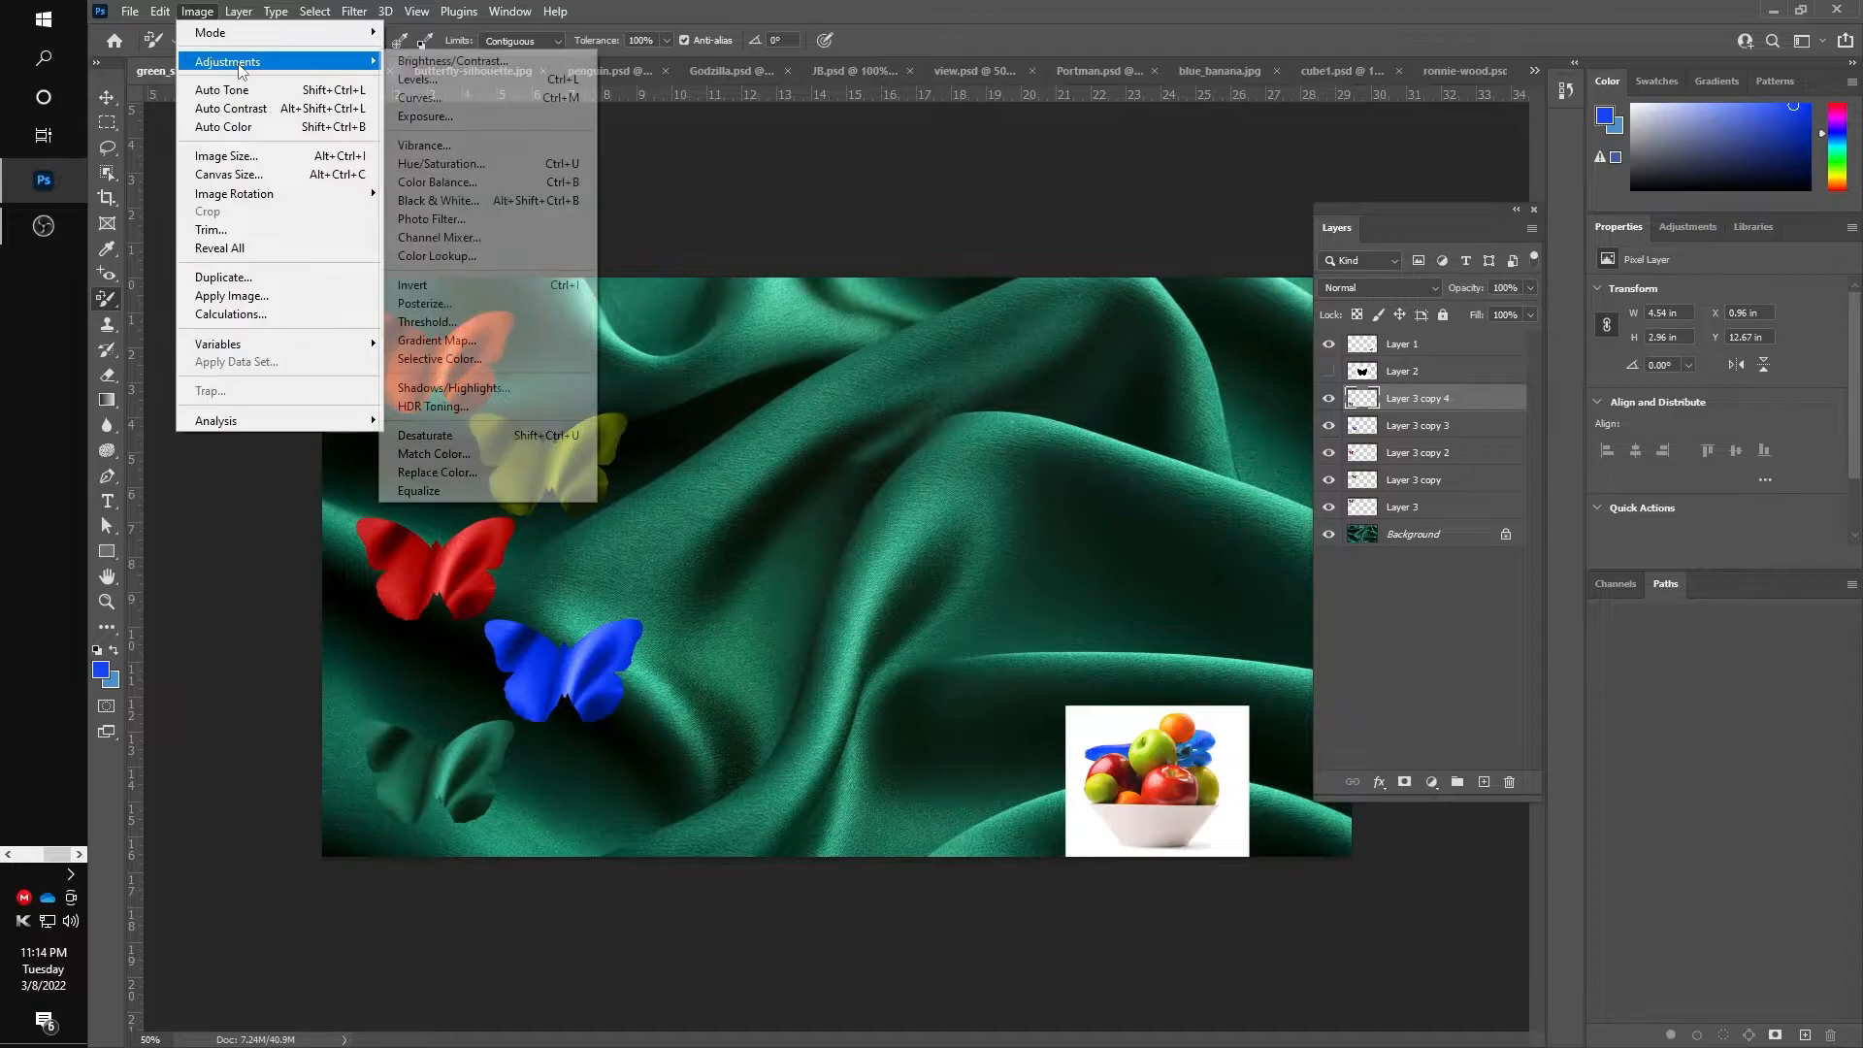
click(442, 167)
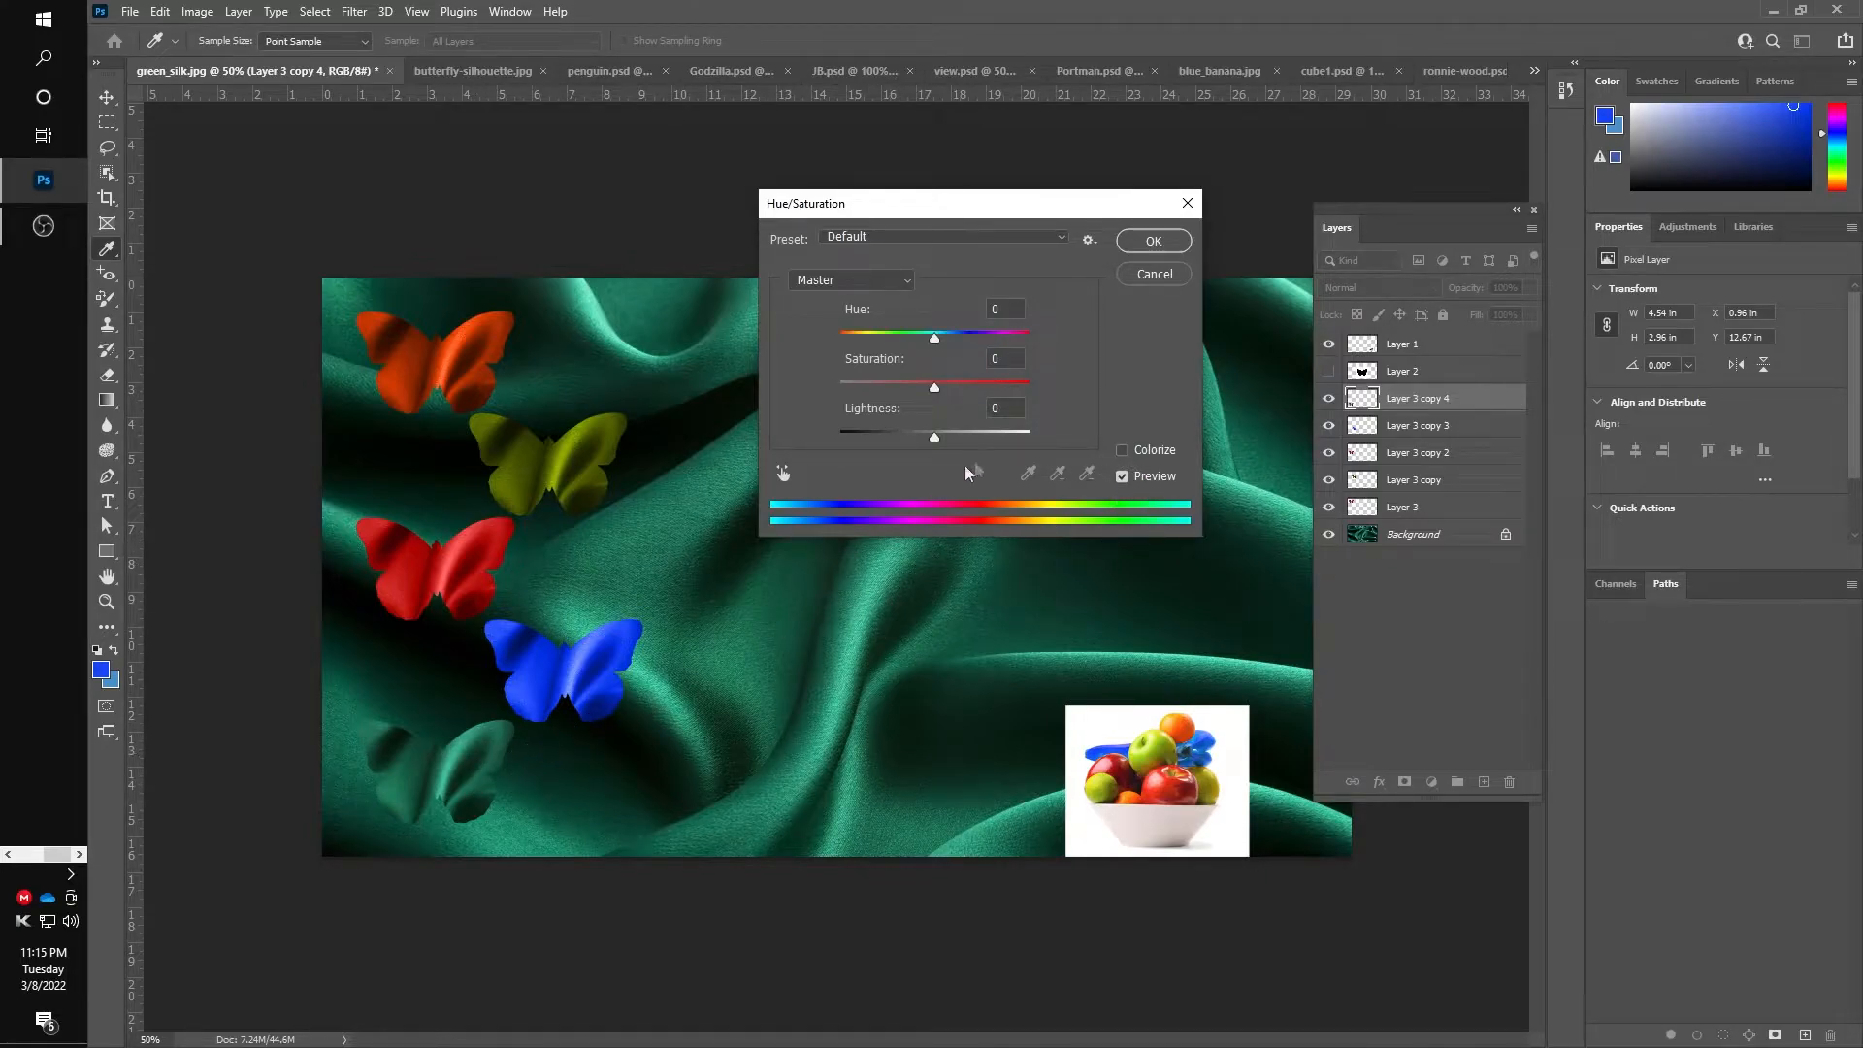
drag(937, 389, 878, 353)
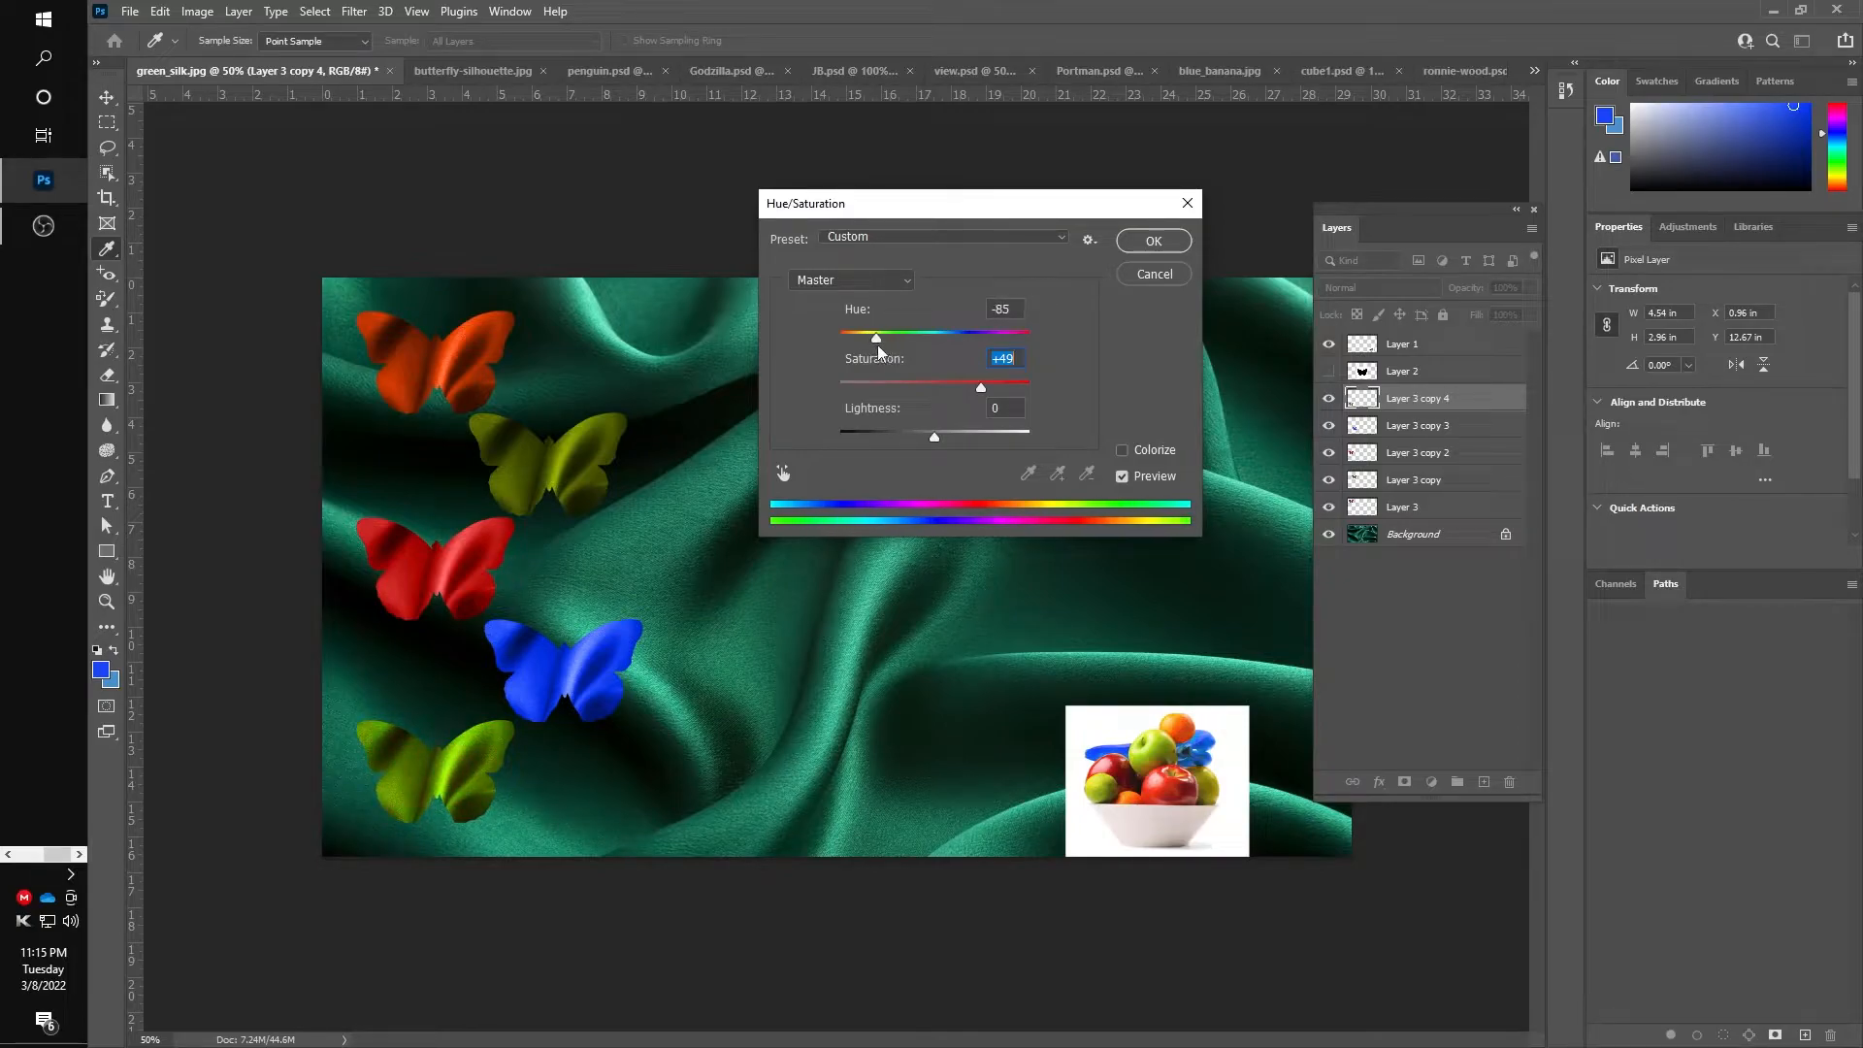
drag(982, 388, 1021, 387)
drag(880, 341, 880, 339)
click(881, 341)
click(1147, 244)
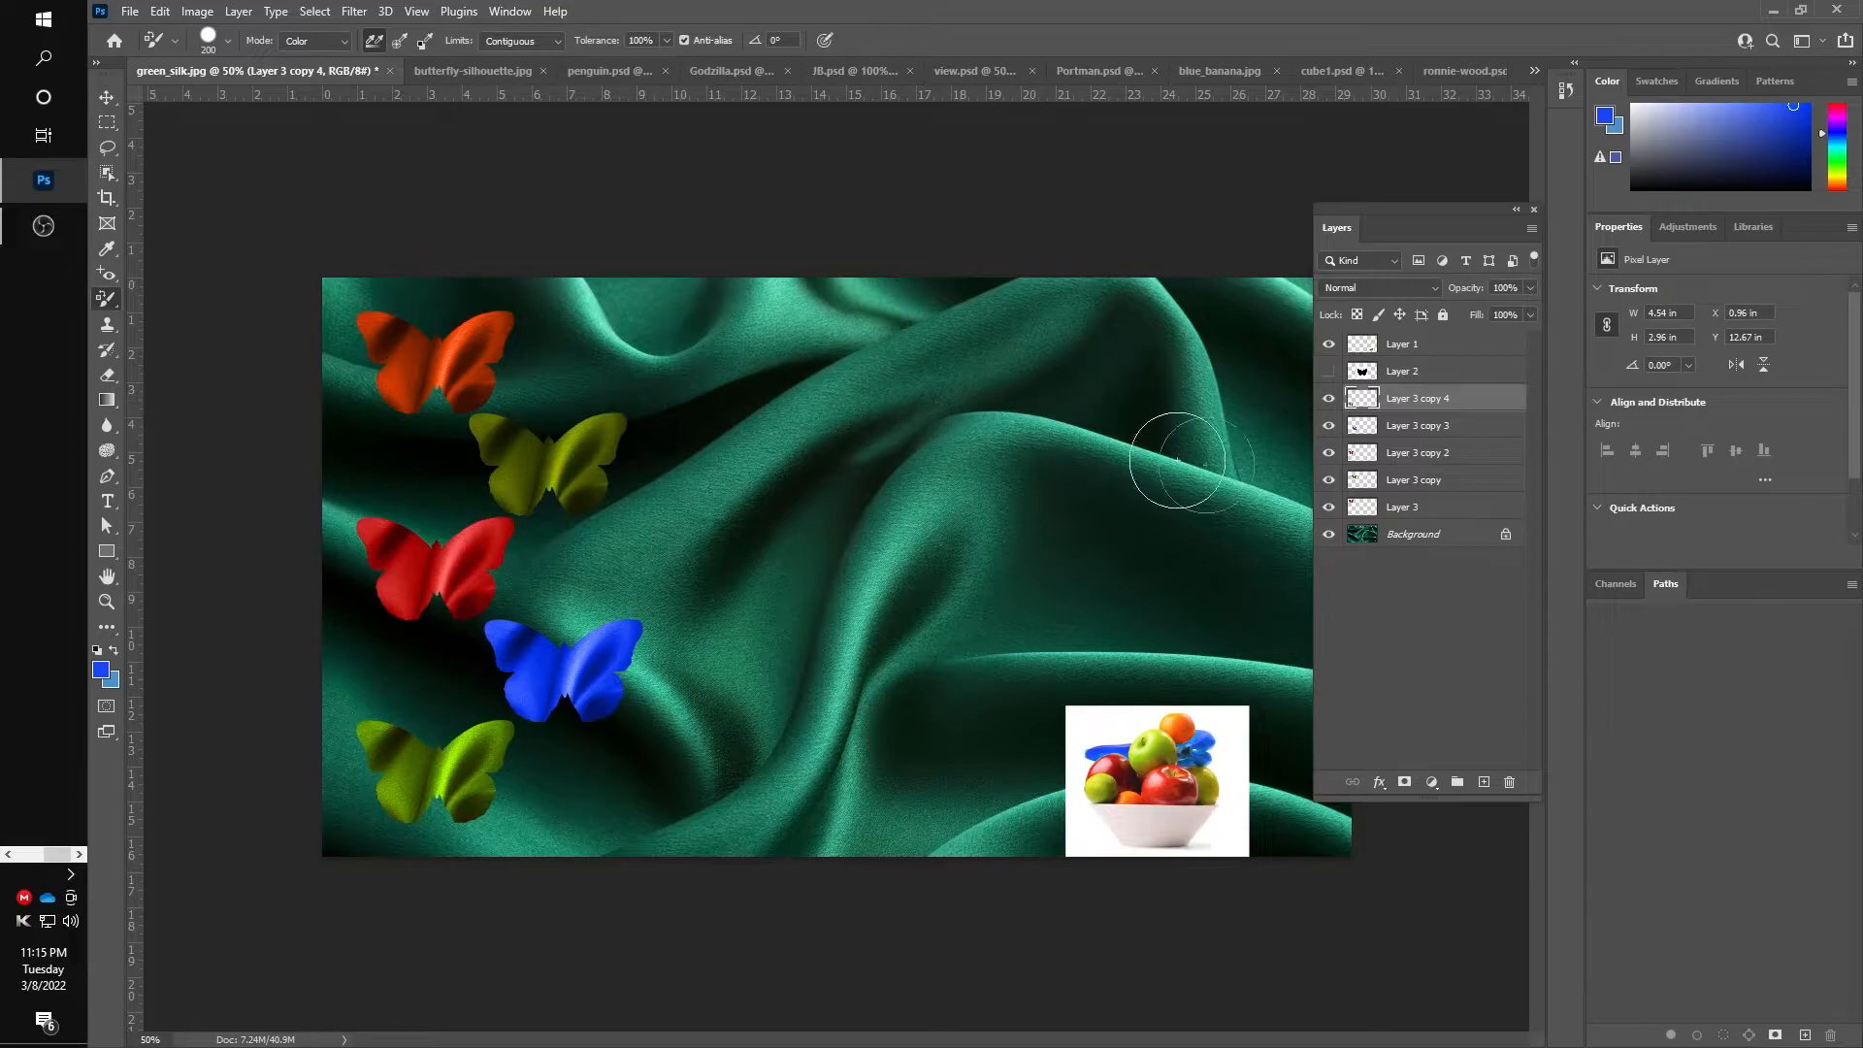
Select Layer 3, toggle its visibility to check the orange butterfly, and shorten the Layers panel
click(1418, 509)
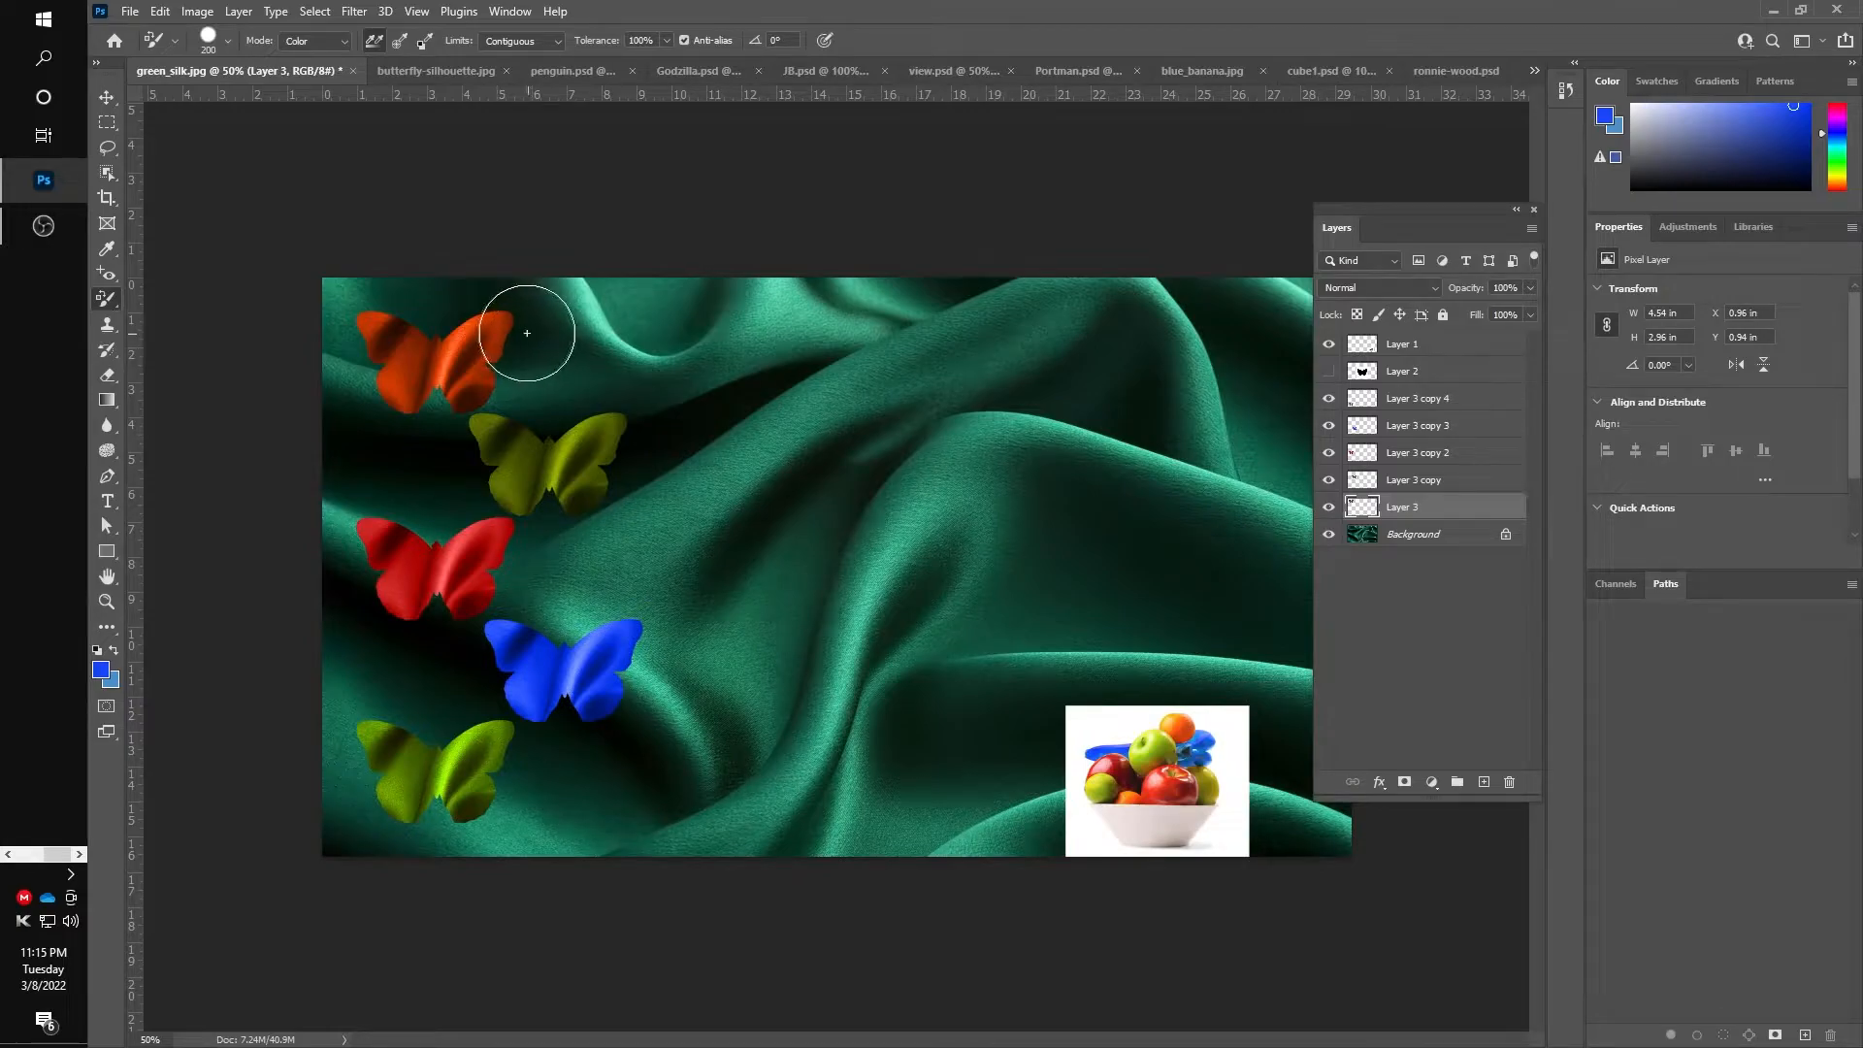
click(1328, 506)
click(1329, 507)
drag(1443, 802, 1450, 618)
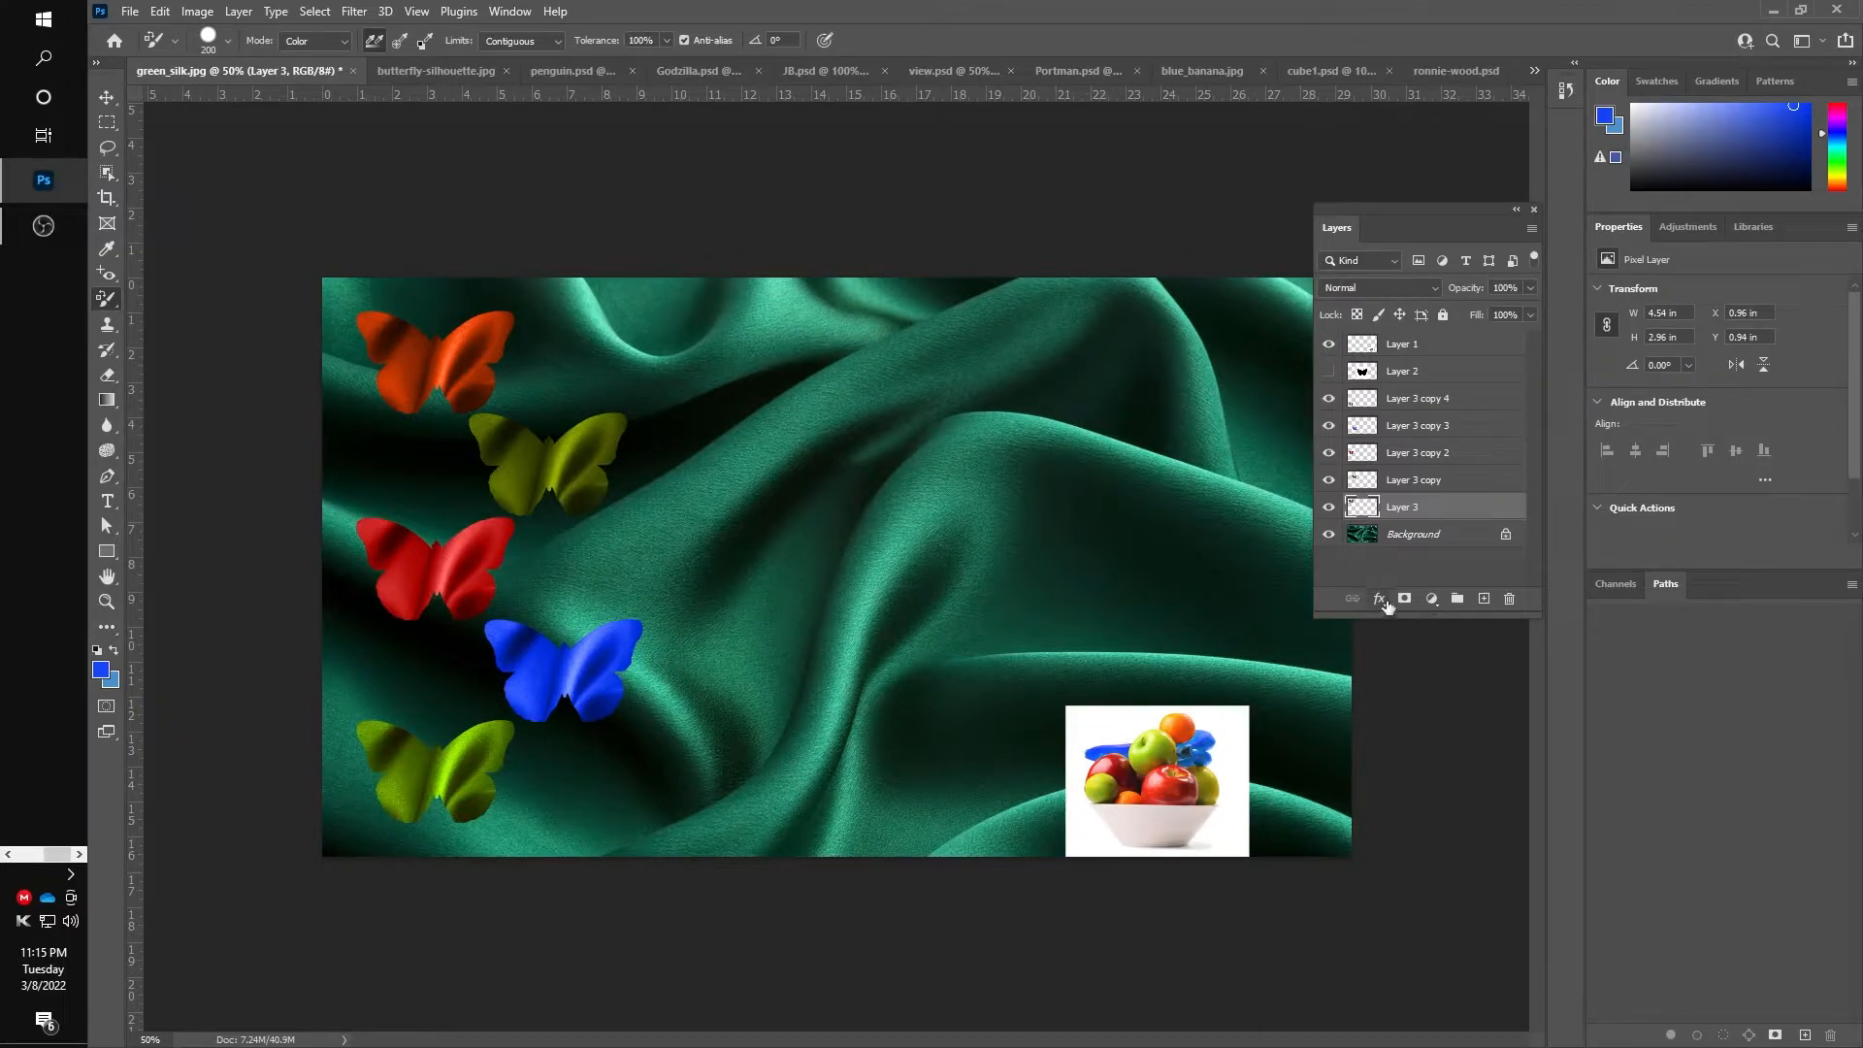
click(1382, 600)
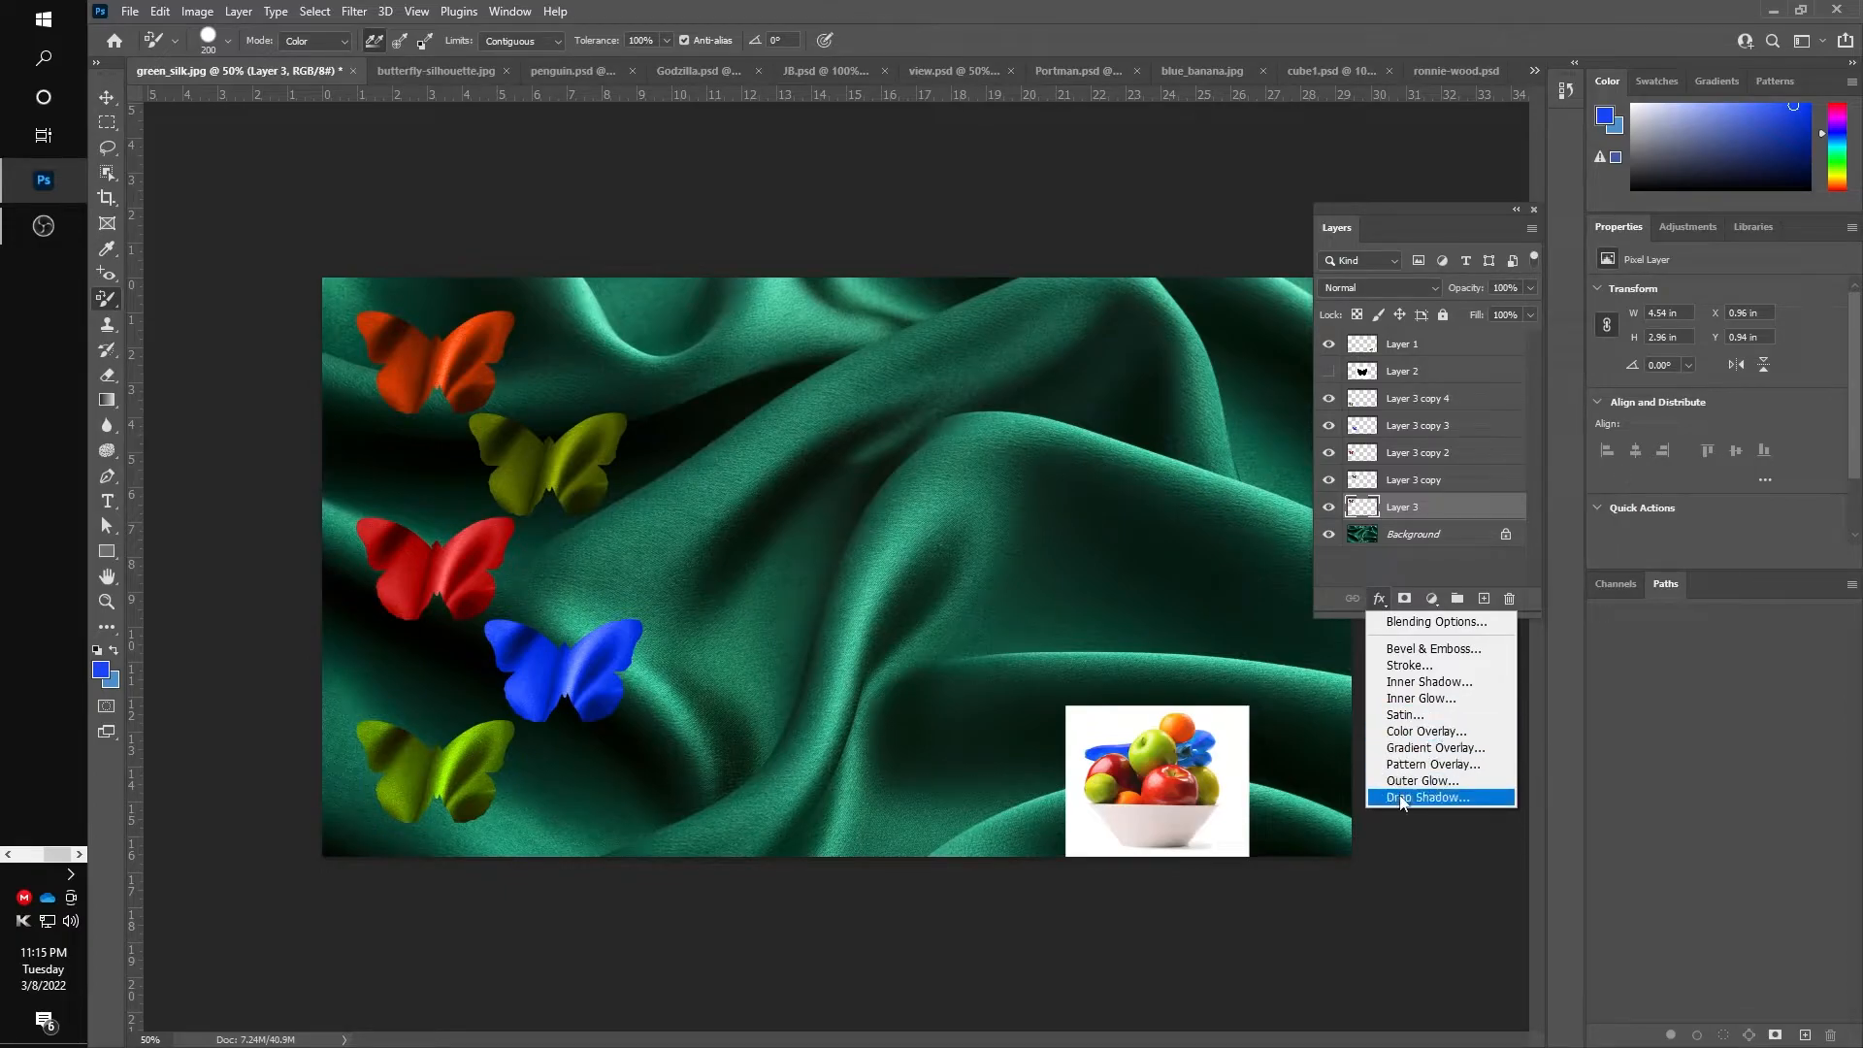
click(1459, 510)
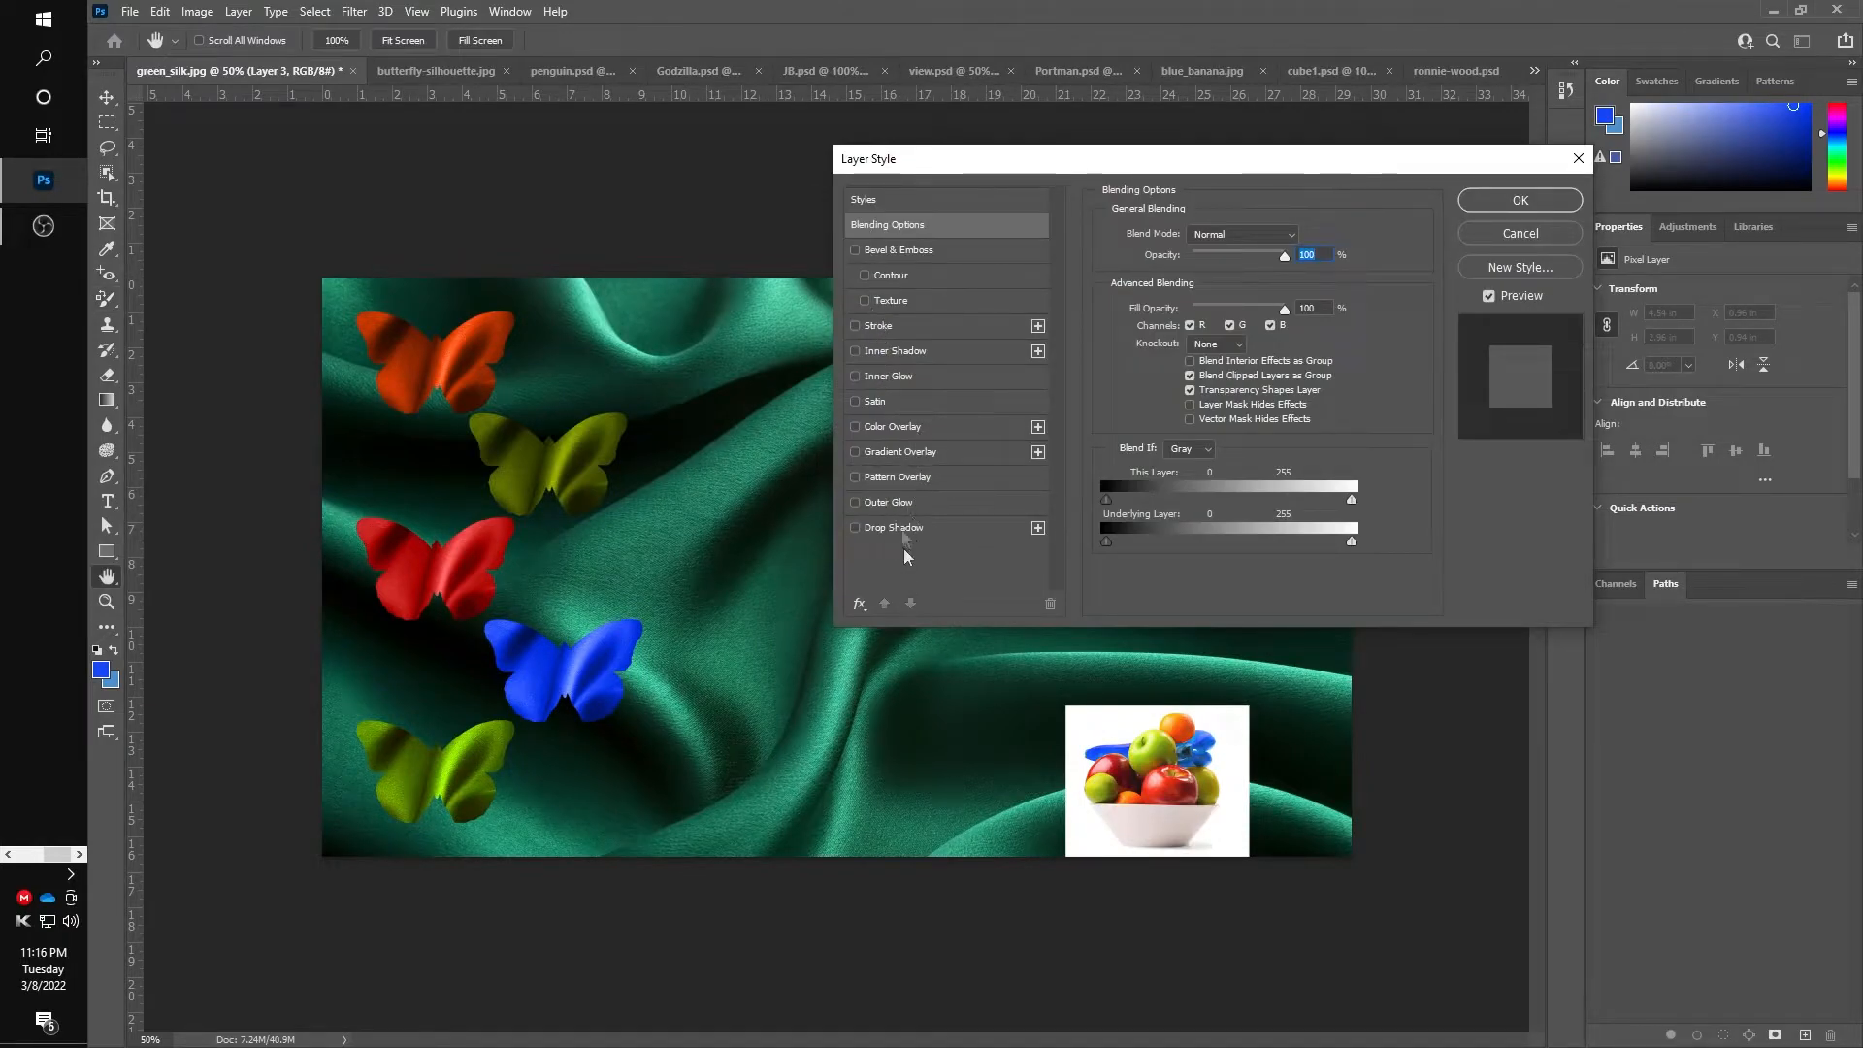
click(854, 528)
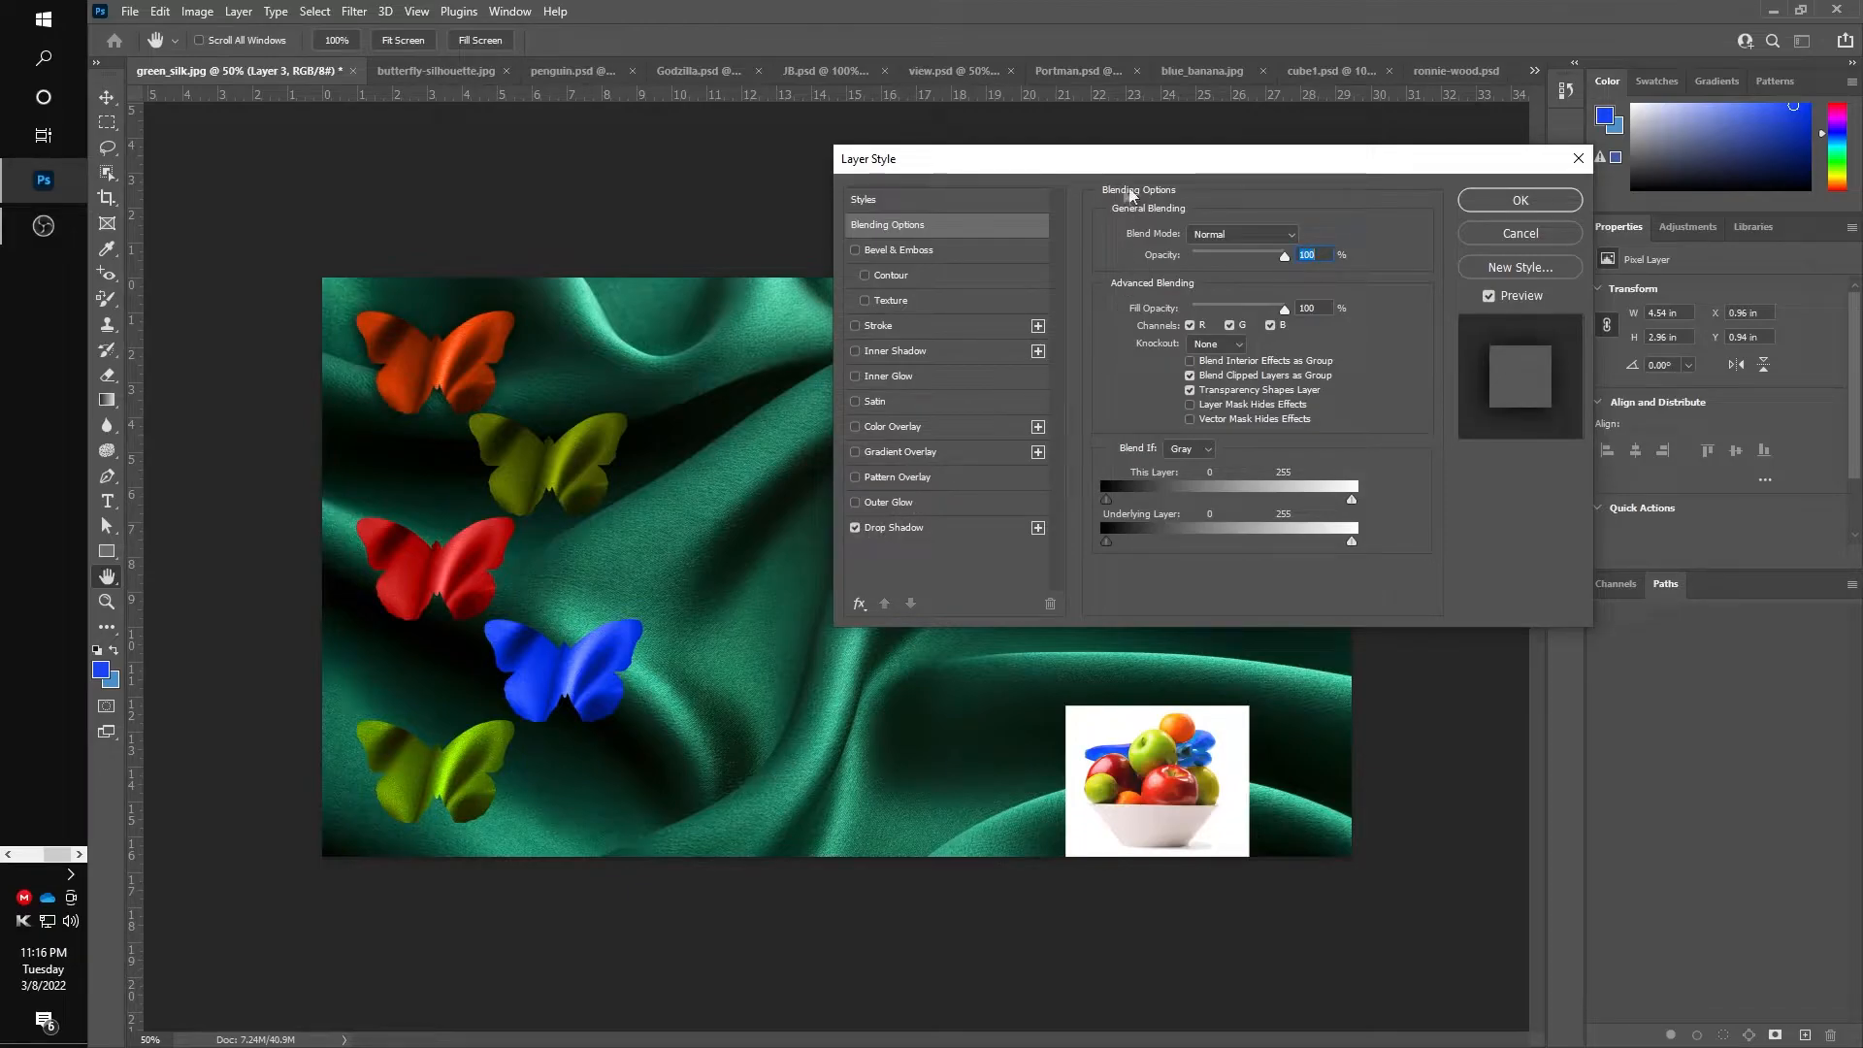
click(900, 528)
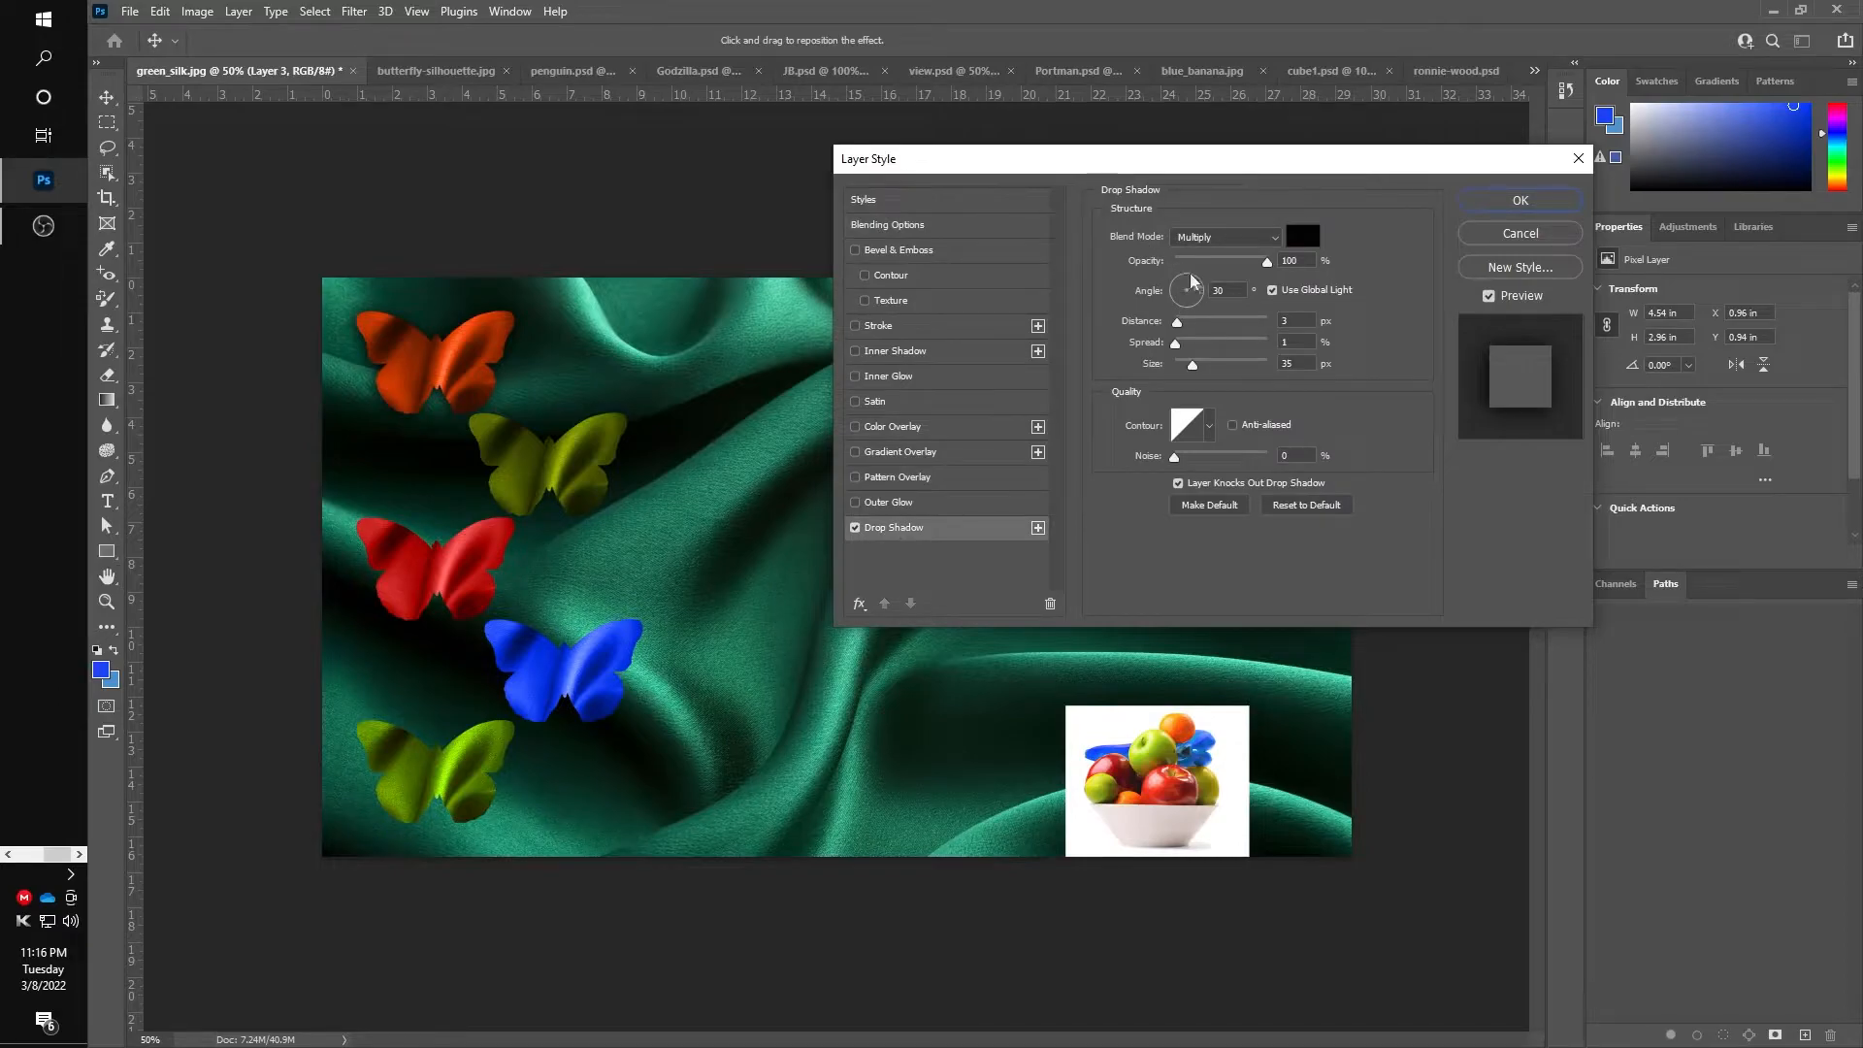
click(1520, 200)
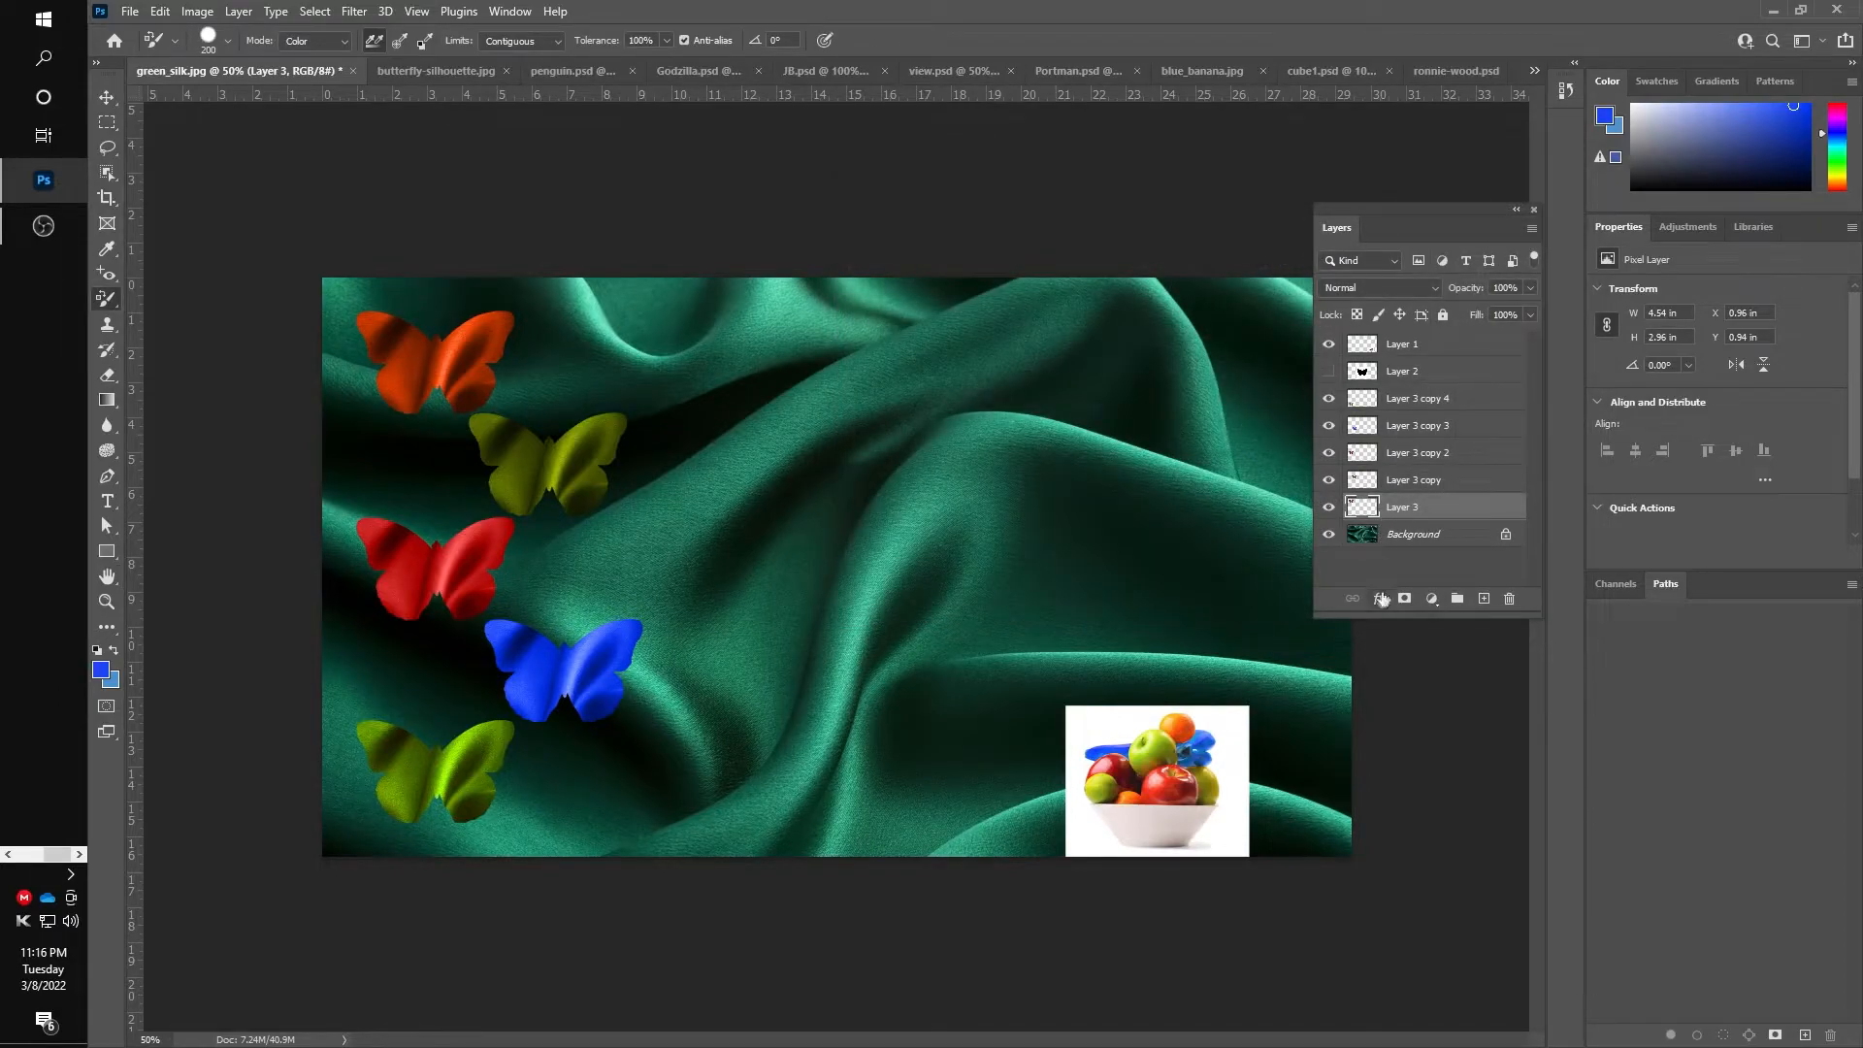
Add a drop shadow to the Layer 3 butterfly with 100% opacity, 0 px distance, 1% spread and 38 px size
click(1381, 597)
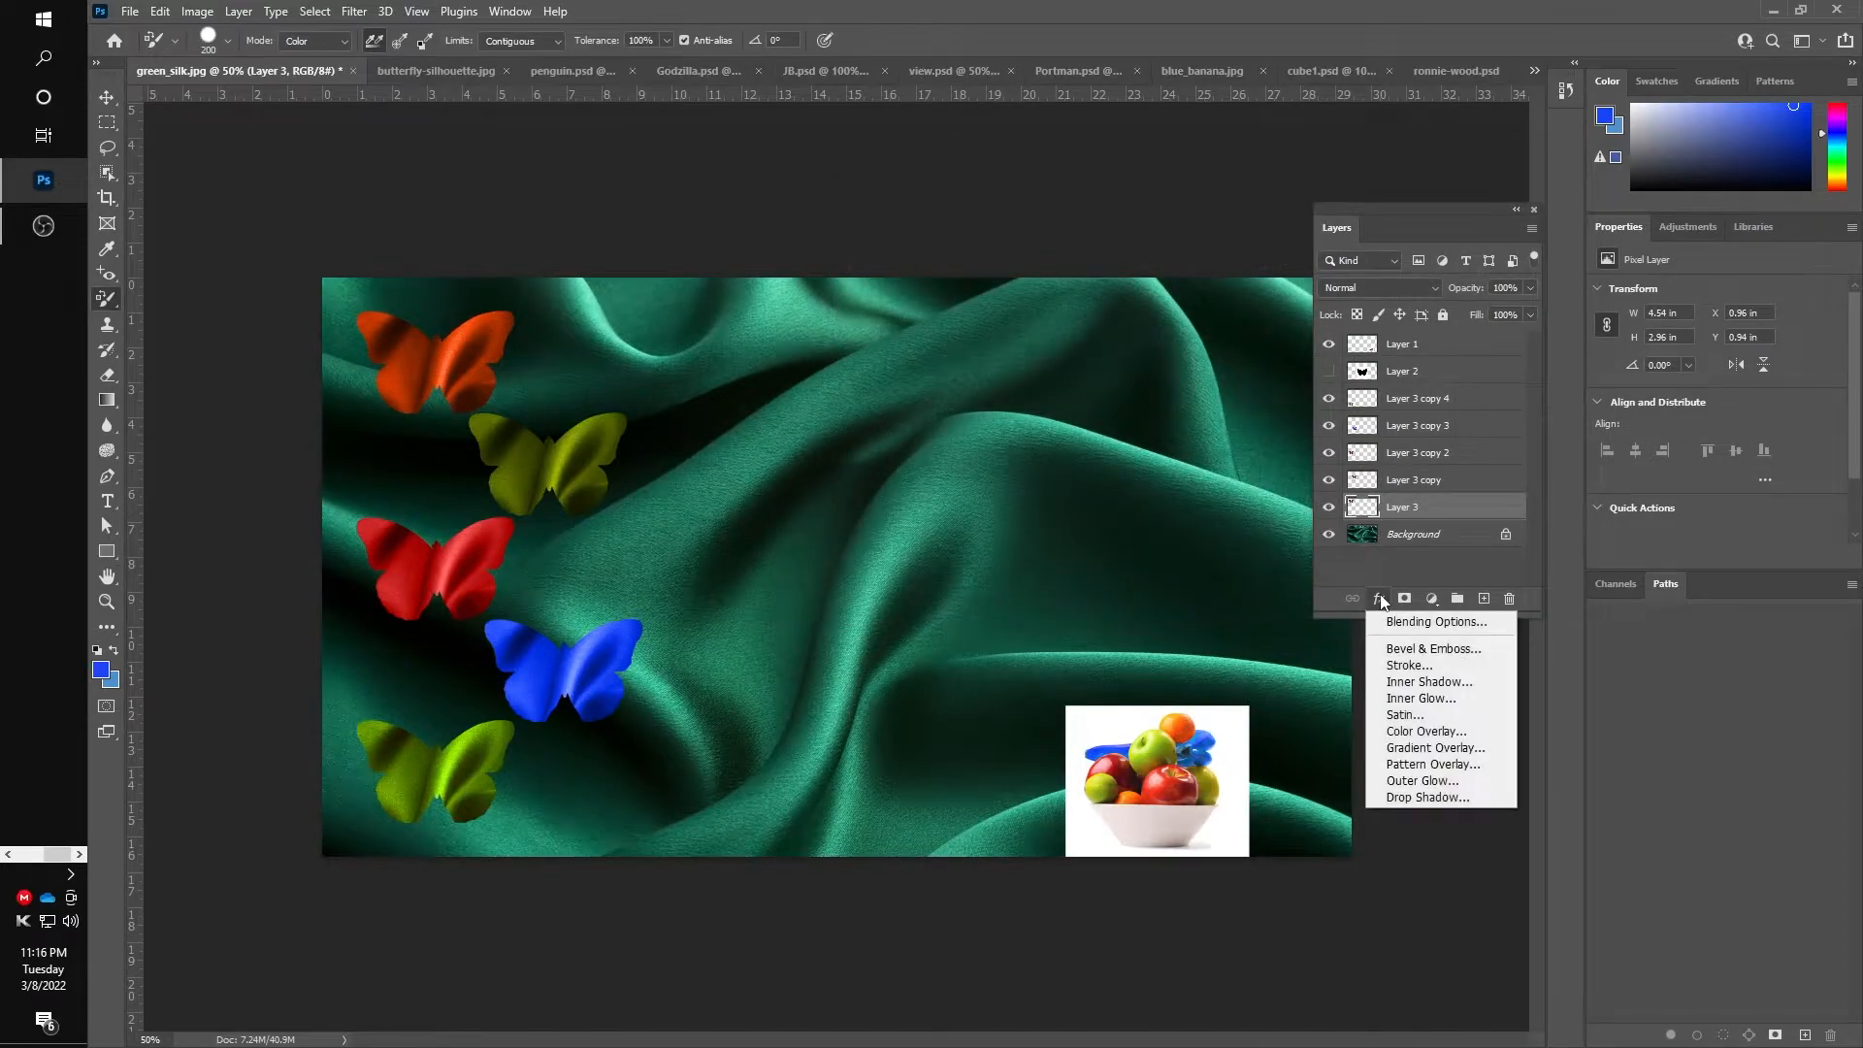
click(1425, 798)
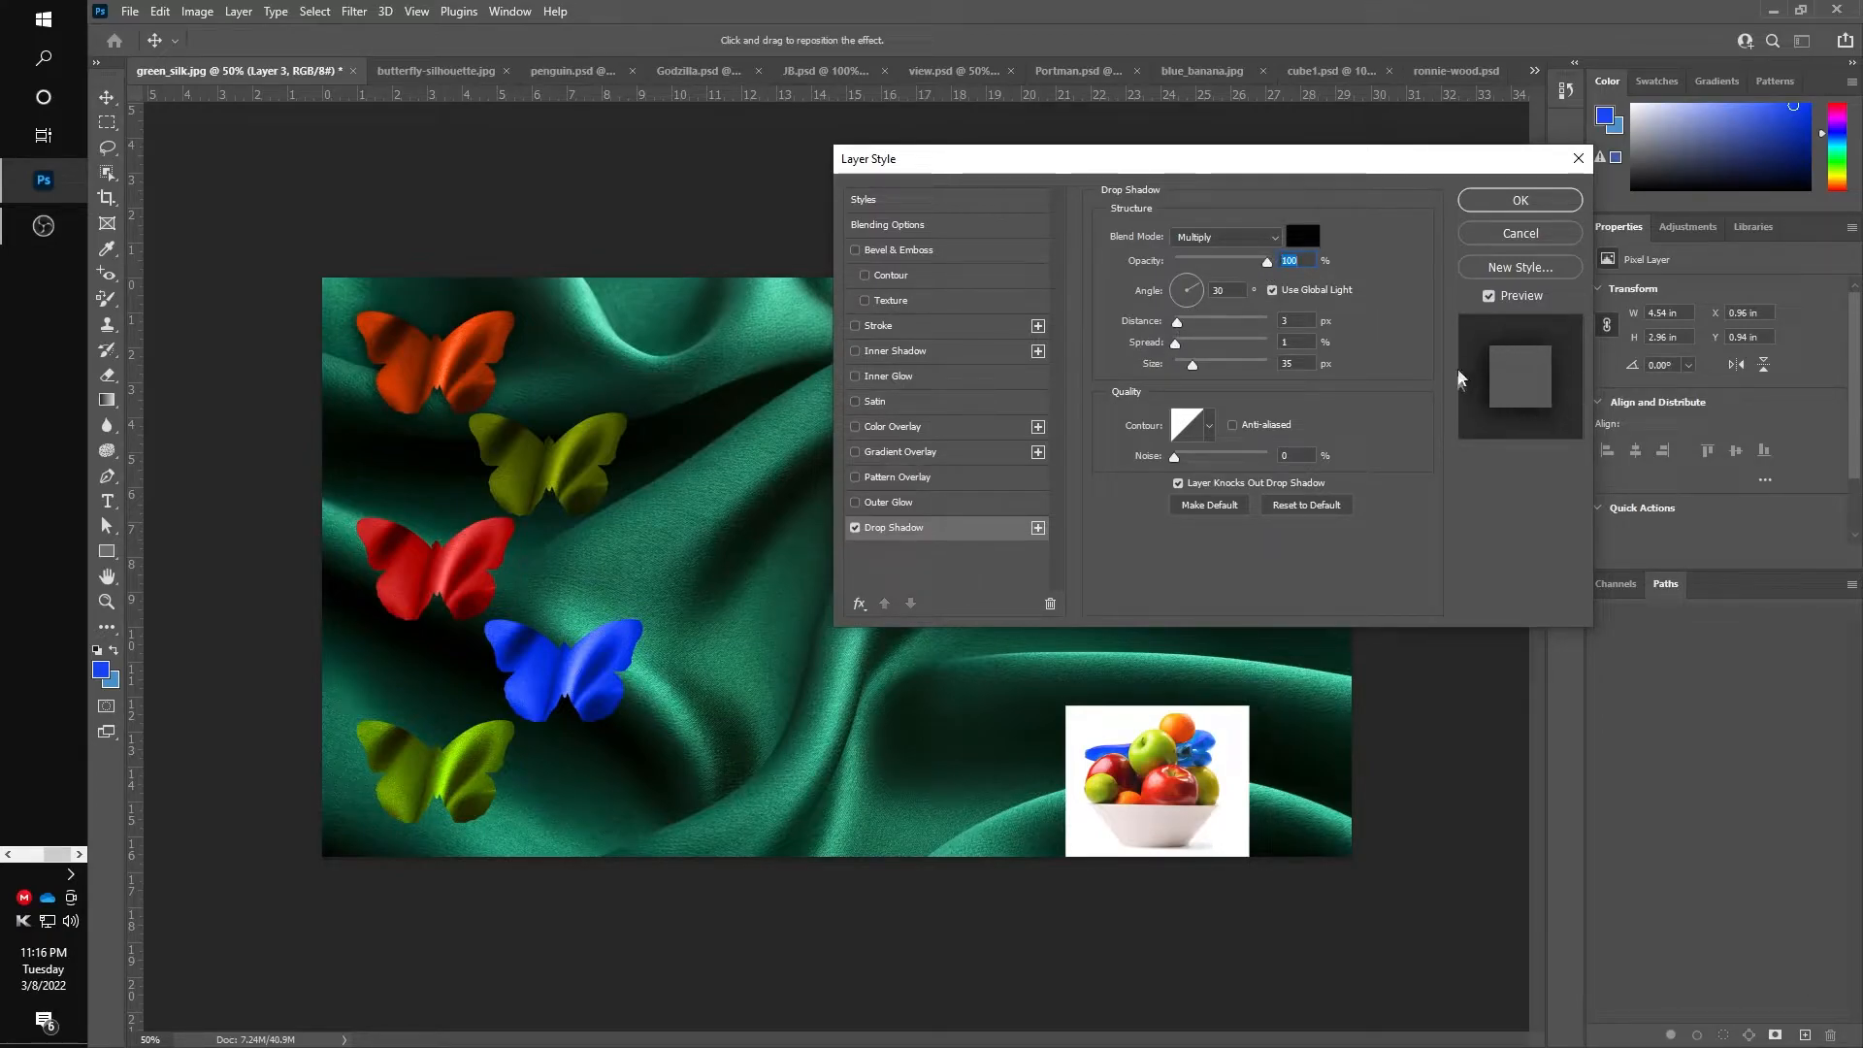
drag(1267, 262, 1200, 264)
mouse_move(1183, 334)
mouse_down()
mouse_move(1174, 359)
mouse_move(1213, 349)
mouse_move(1172, 359)
mouse_move(1194, 360)
mouse_up()
key(Tab)
mouse_move(1195, 370)
mouse_down()
mouse_move(1226, 369)
mouse_move(1202, 370)
mouse_up()
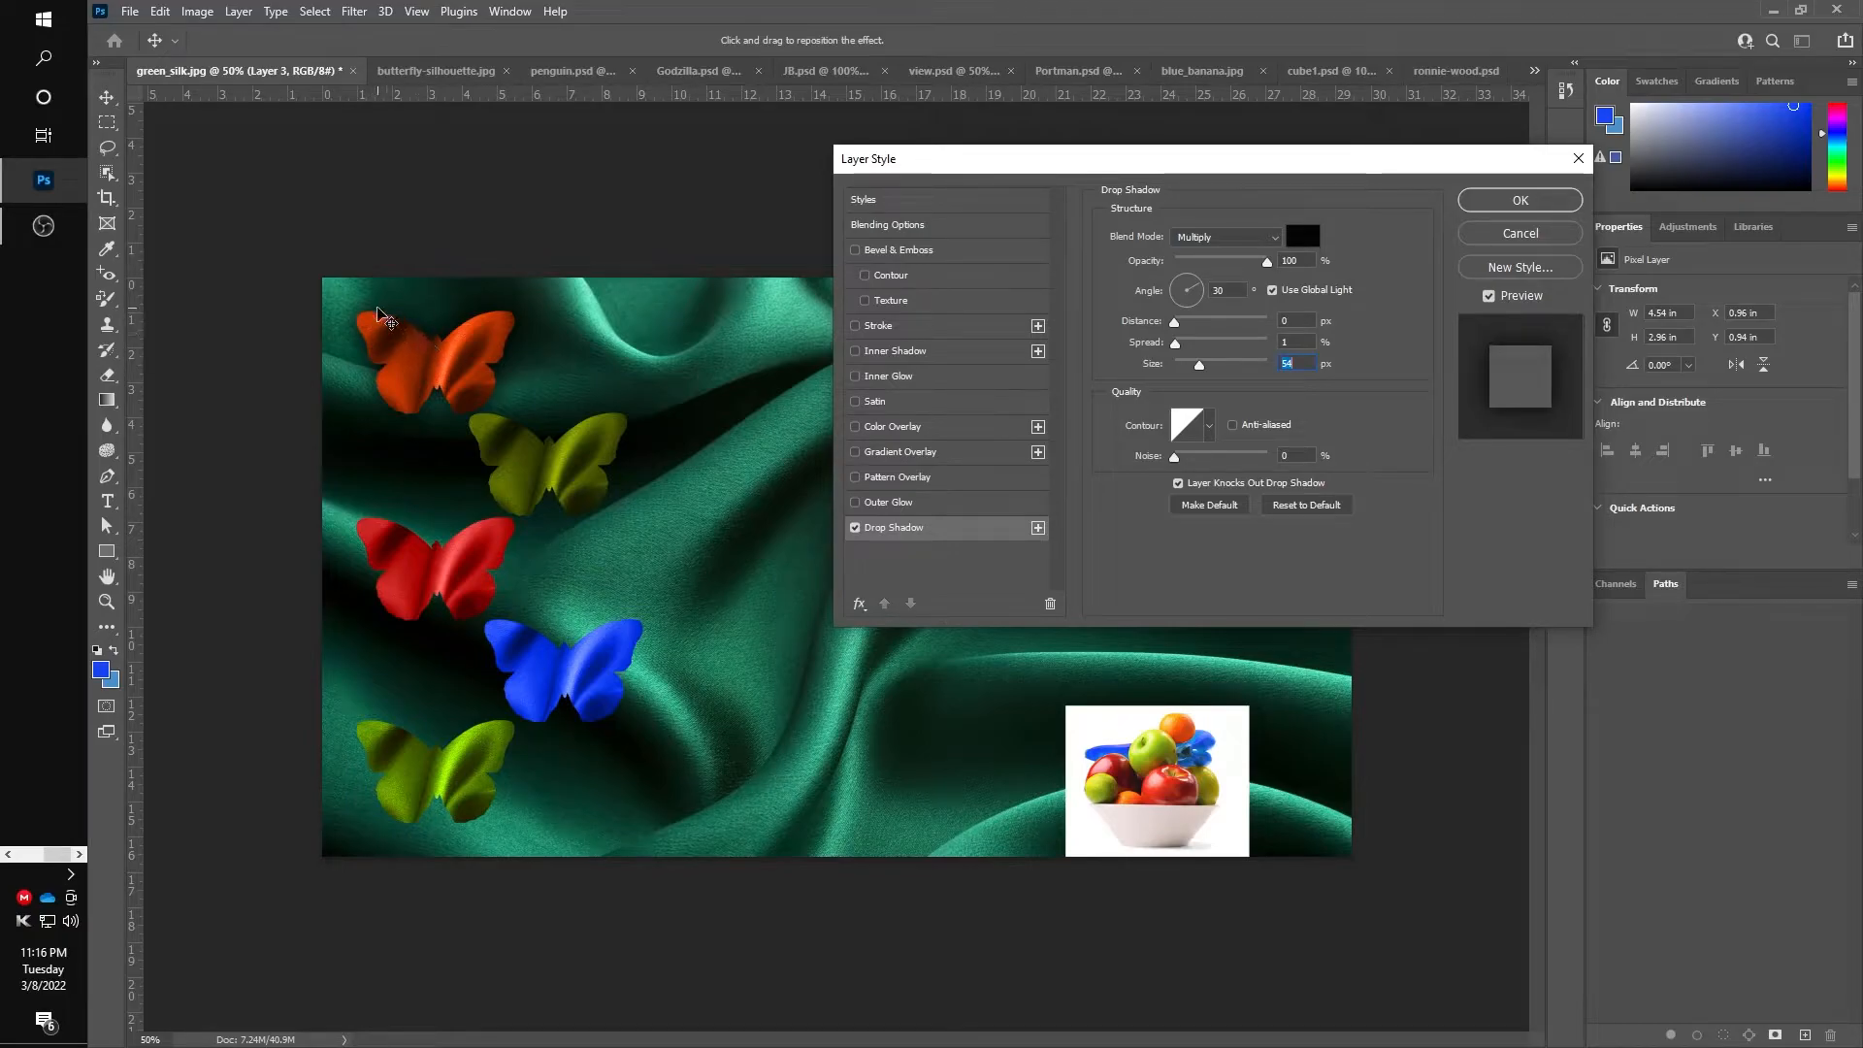
drag(1198, 365, 1194, 364)
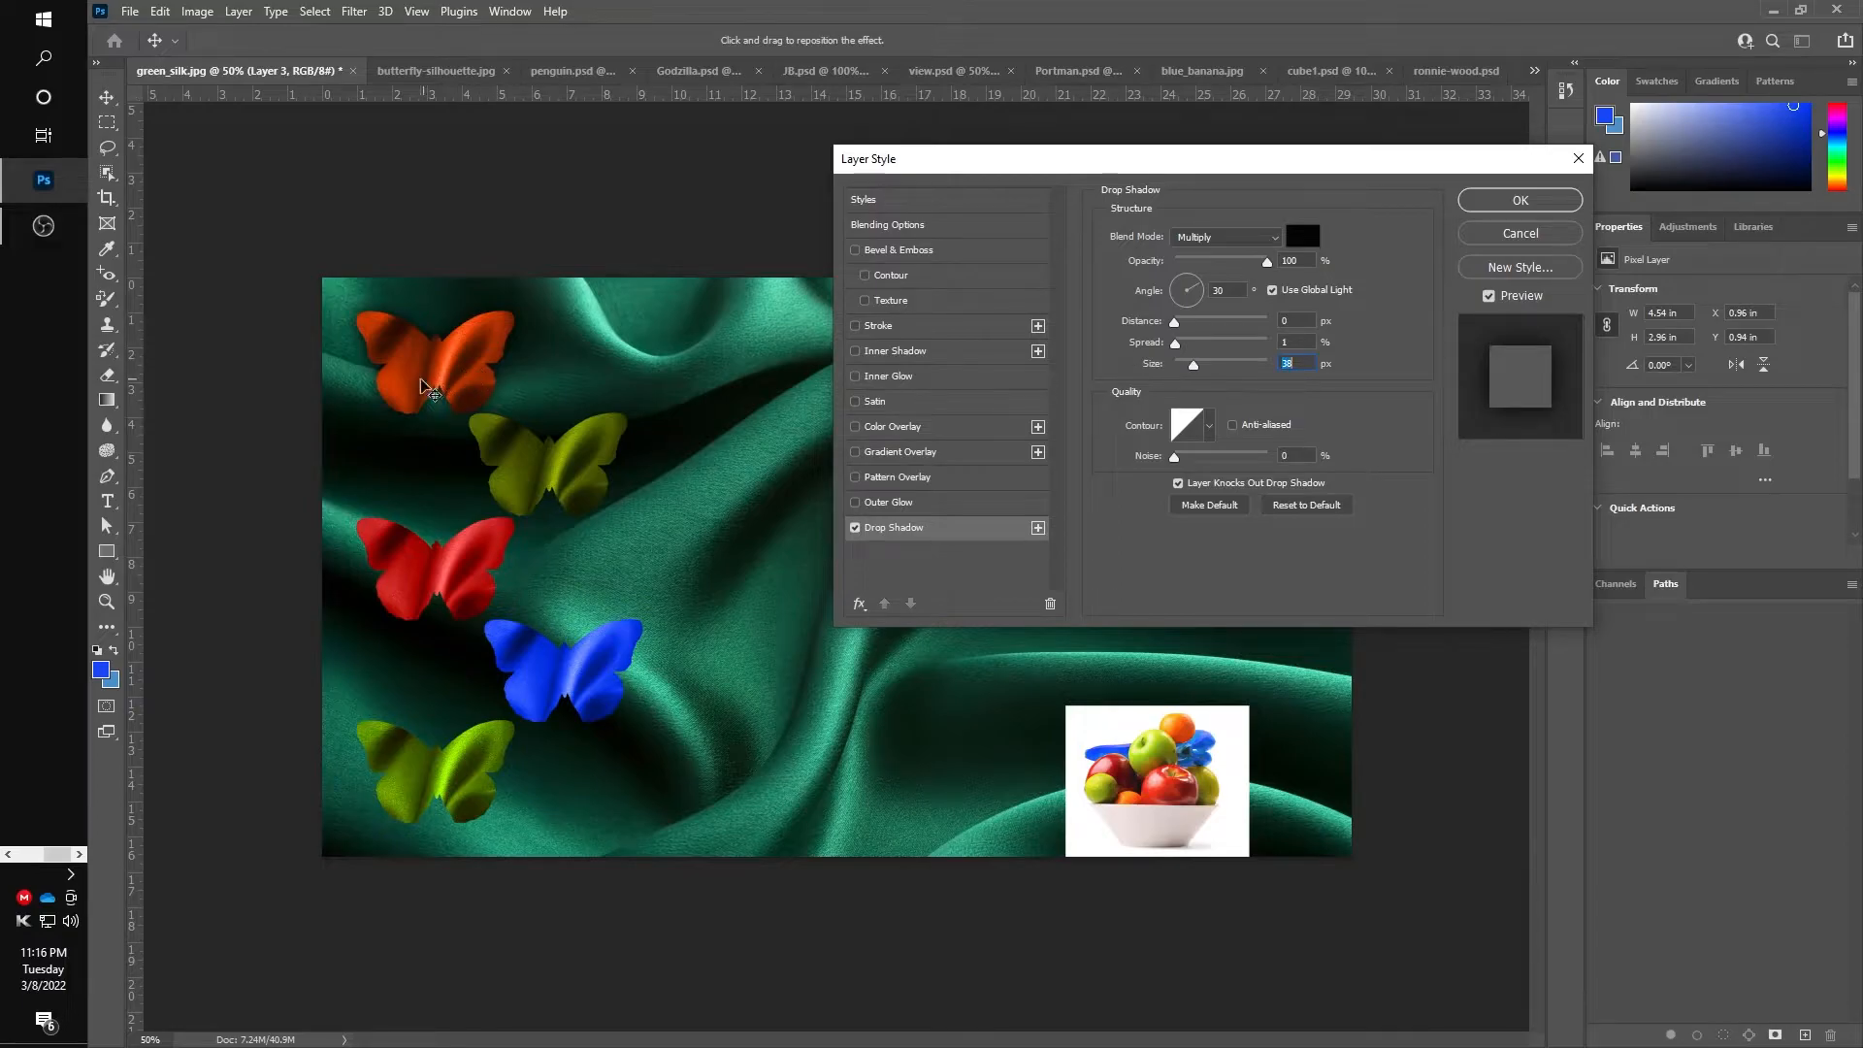
click(1476, 208)
key(b)
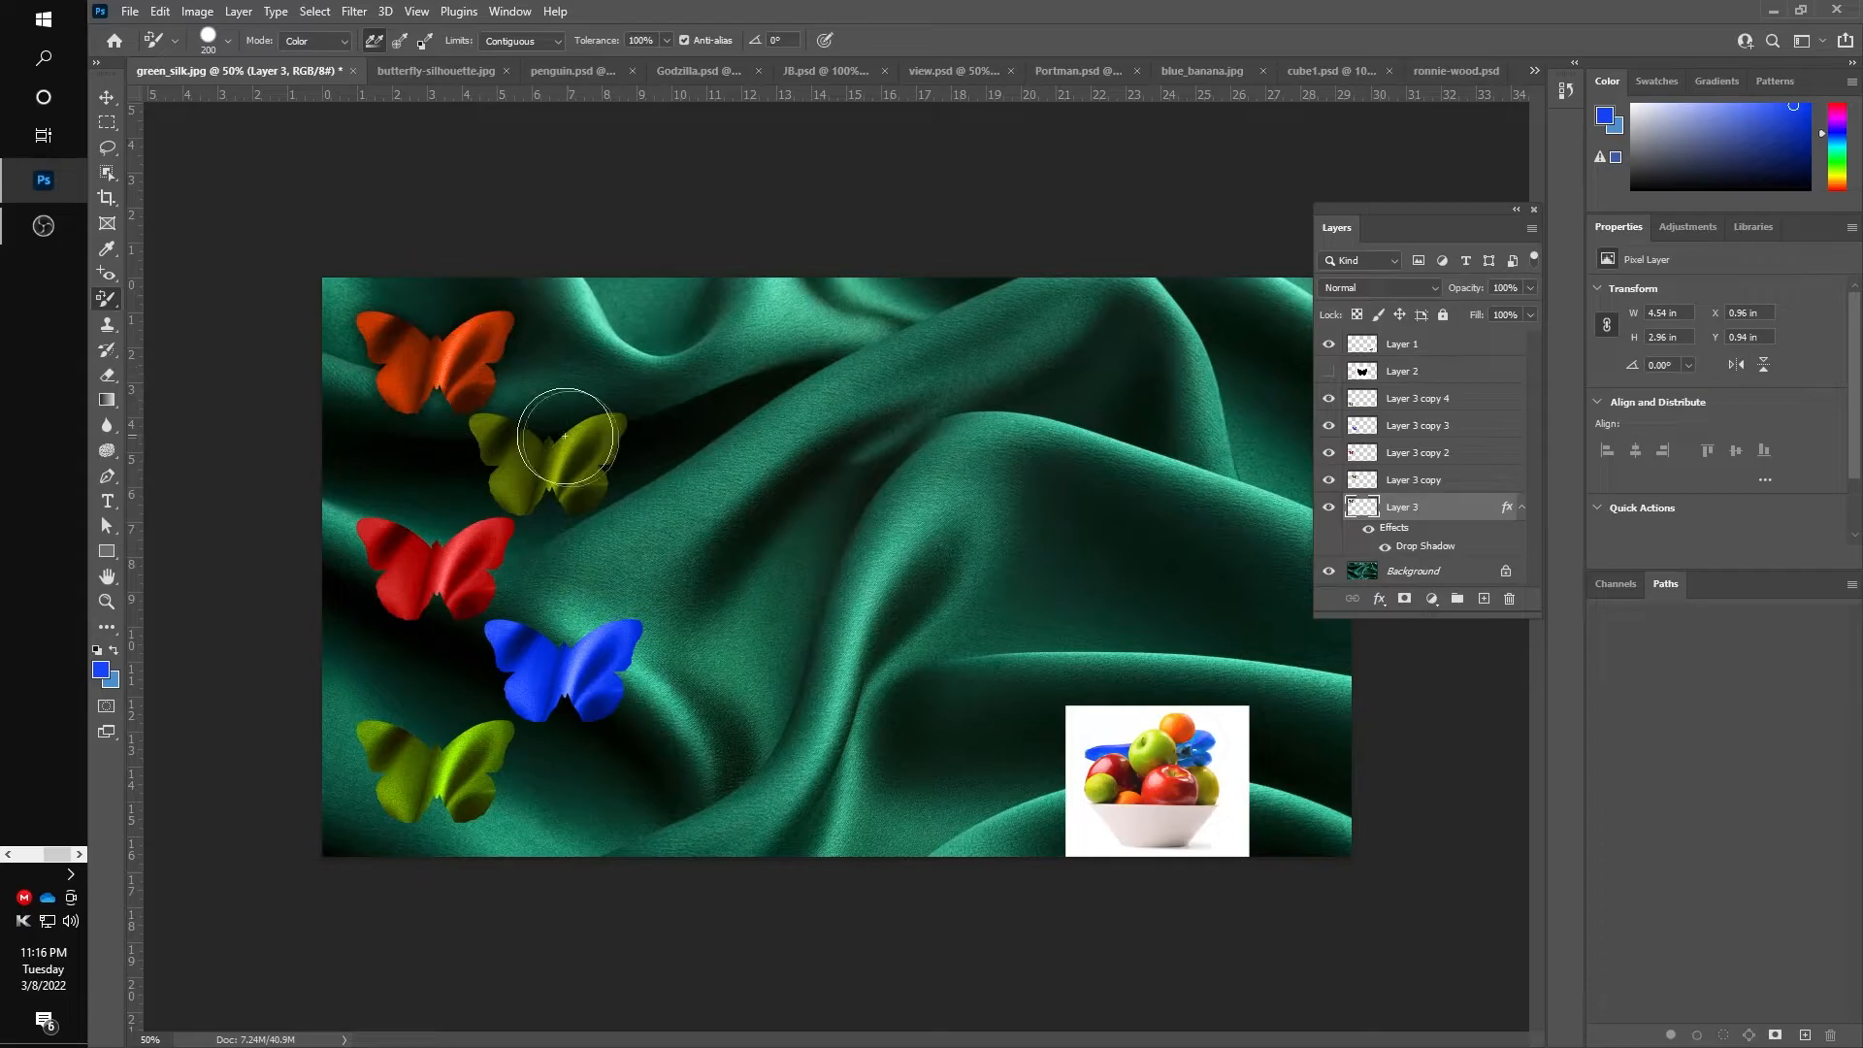
Apply a drop shadow to the Layer 3 copy butterfly with 100% opacity, 0 px distance, 1% spread and 38 px size
click(1419, 482)
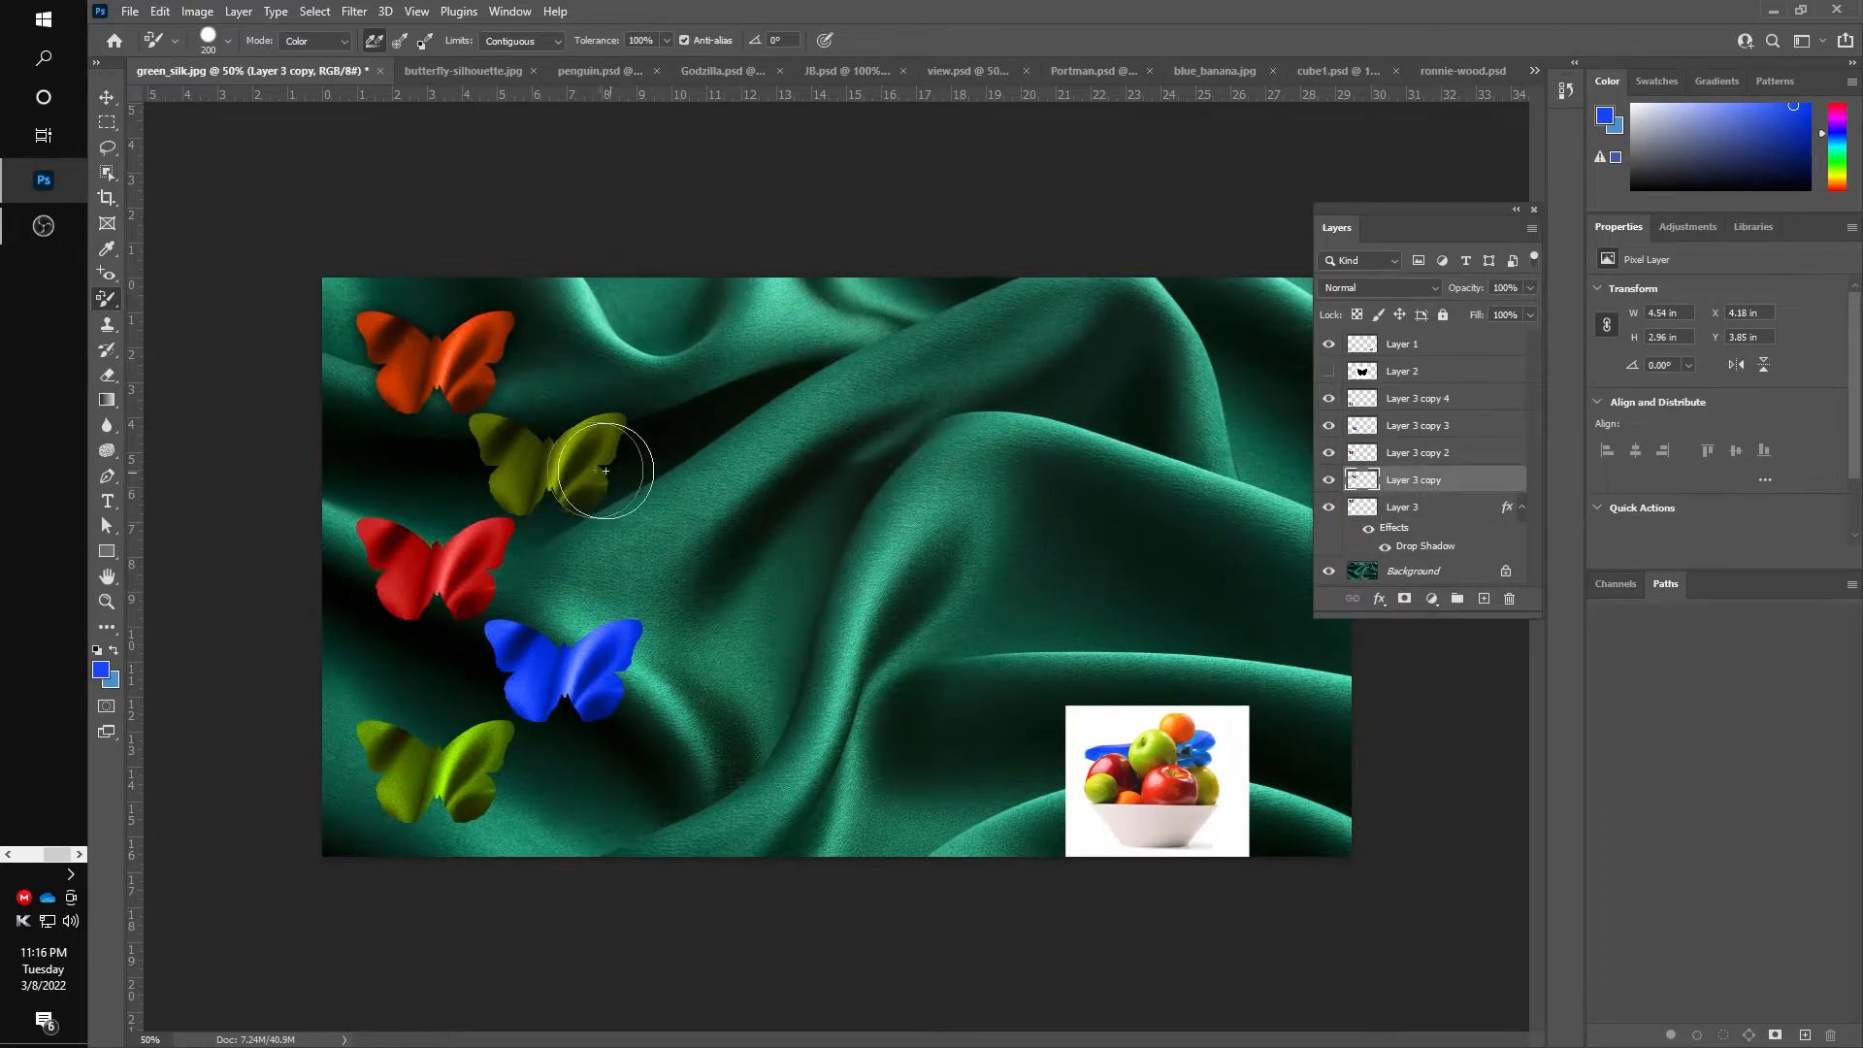
click(1381, 600)
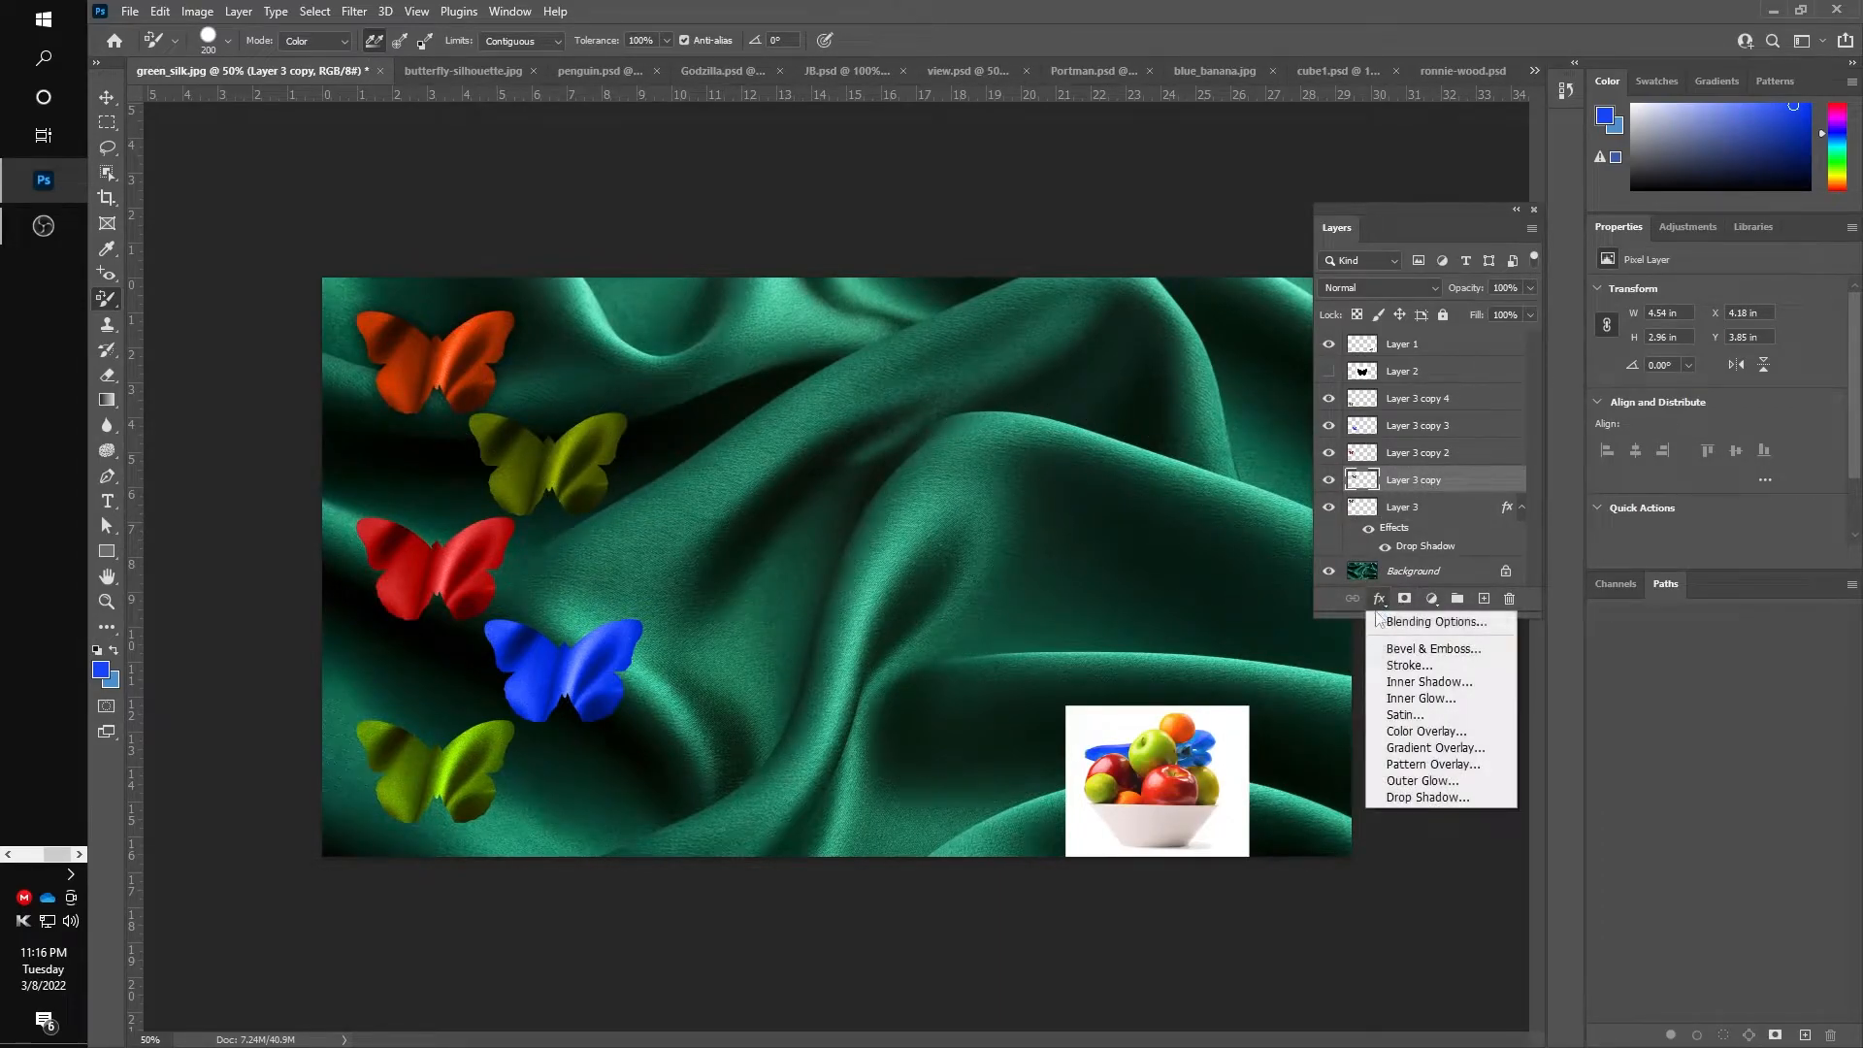
click(1440, 796)
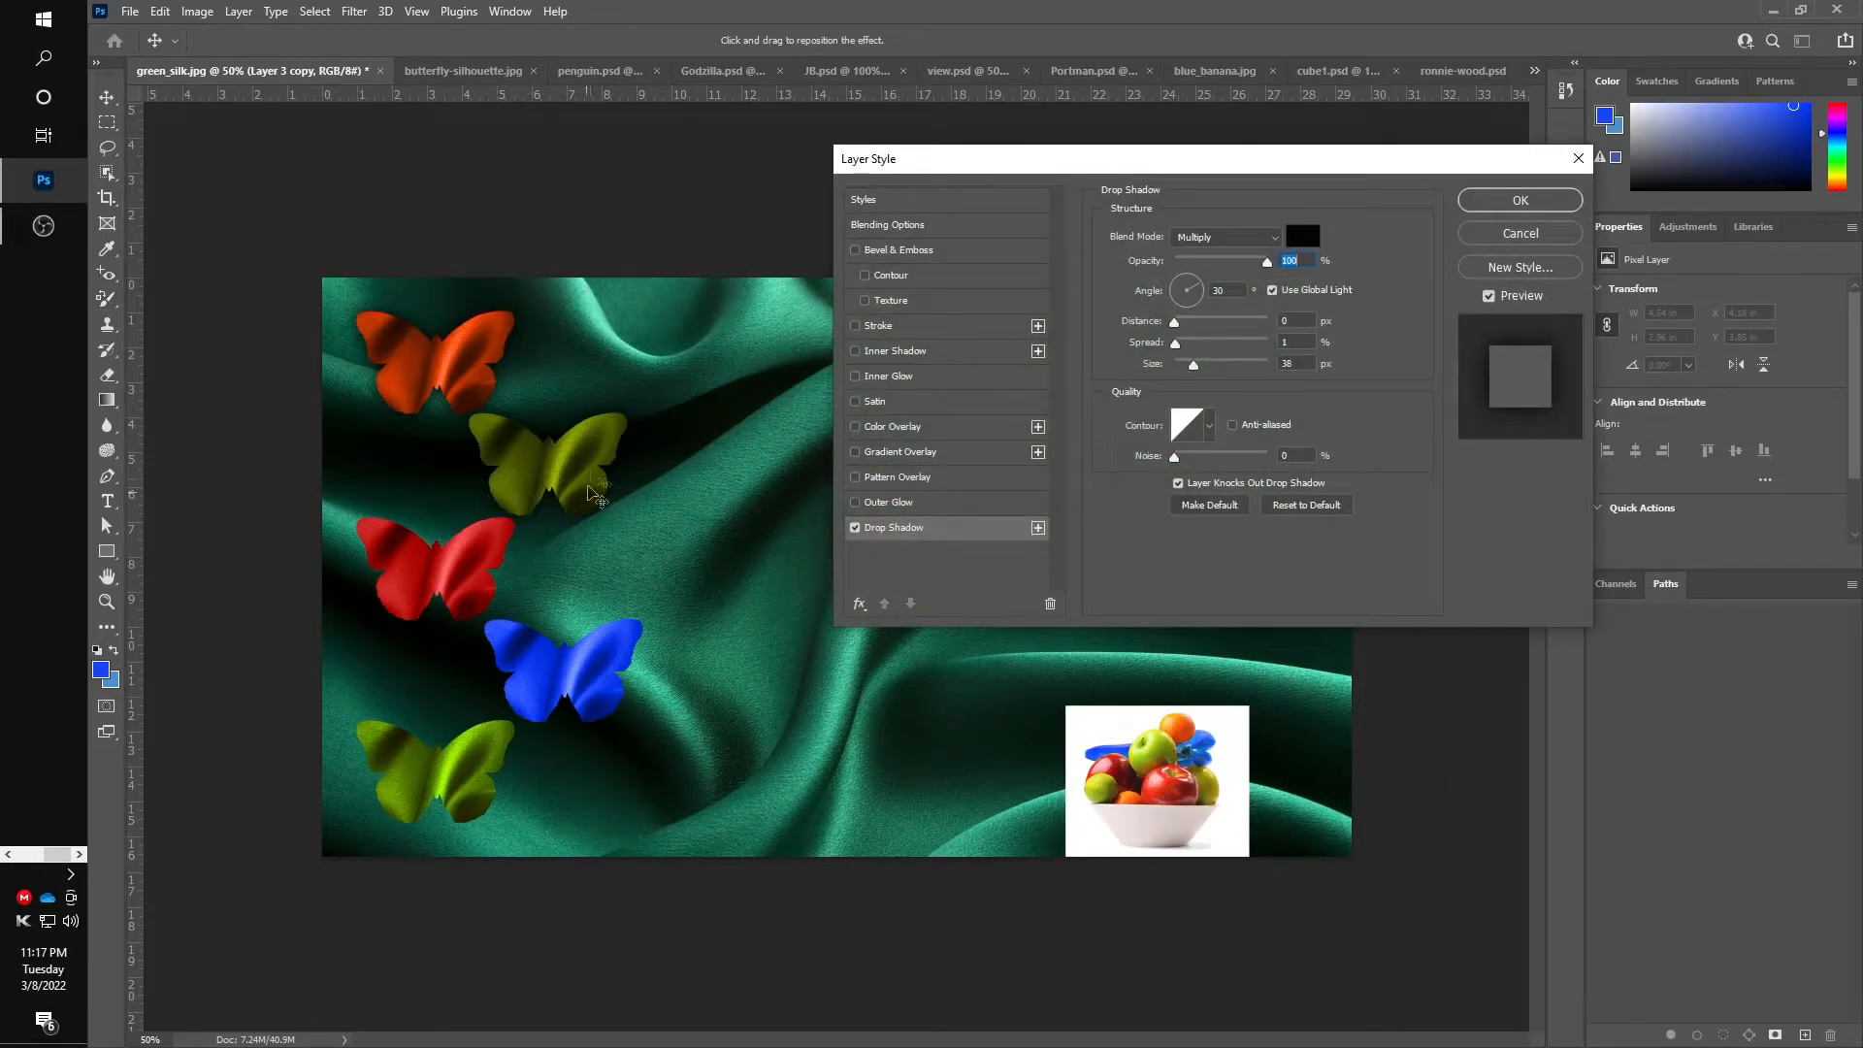
click(1516, 201)
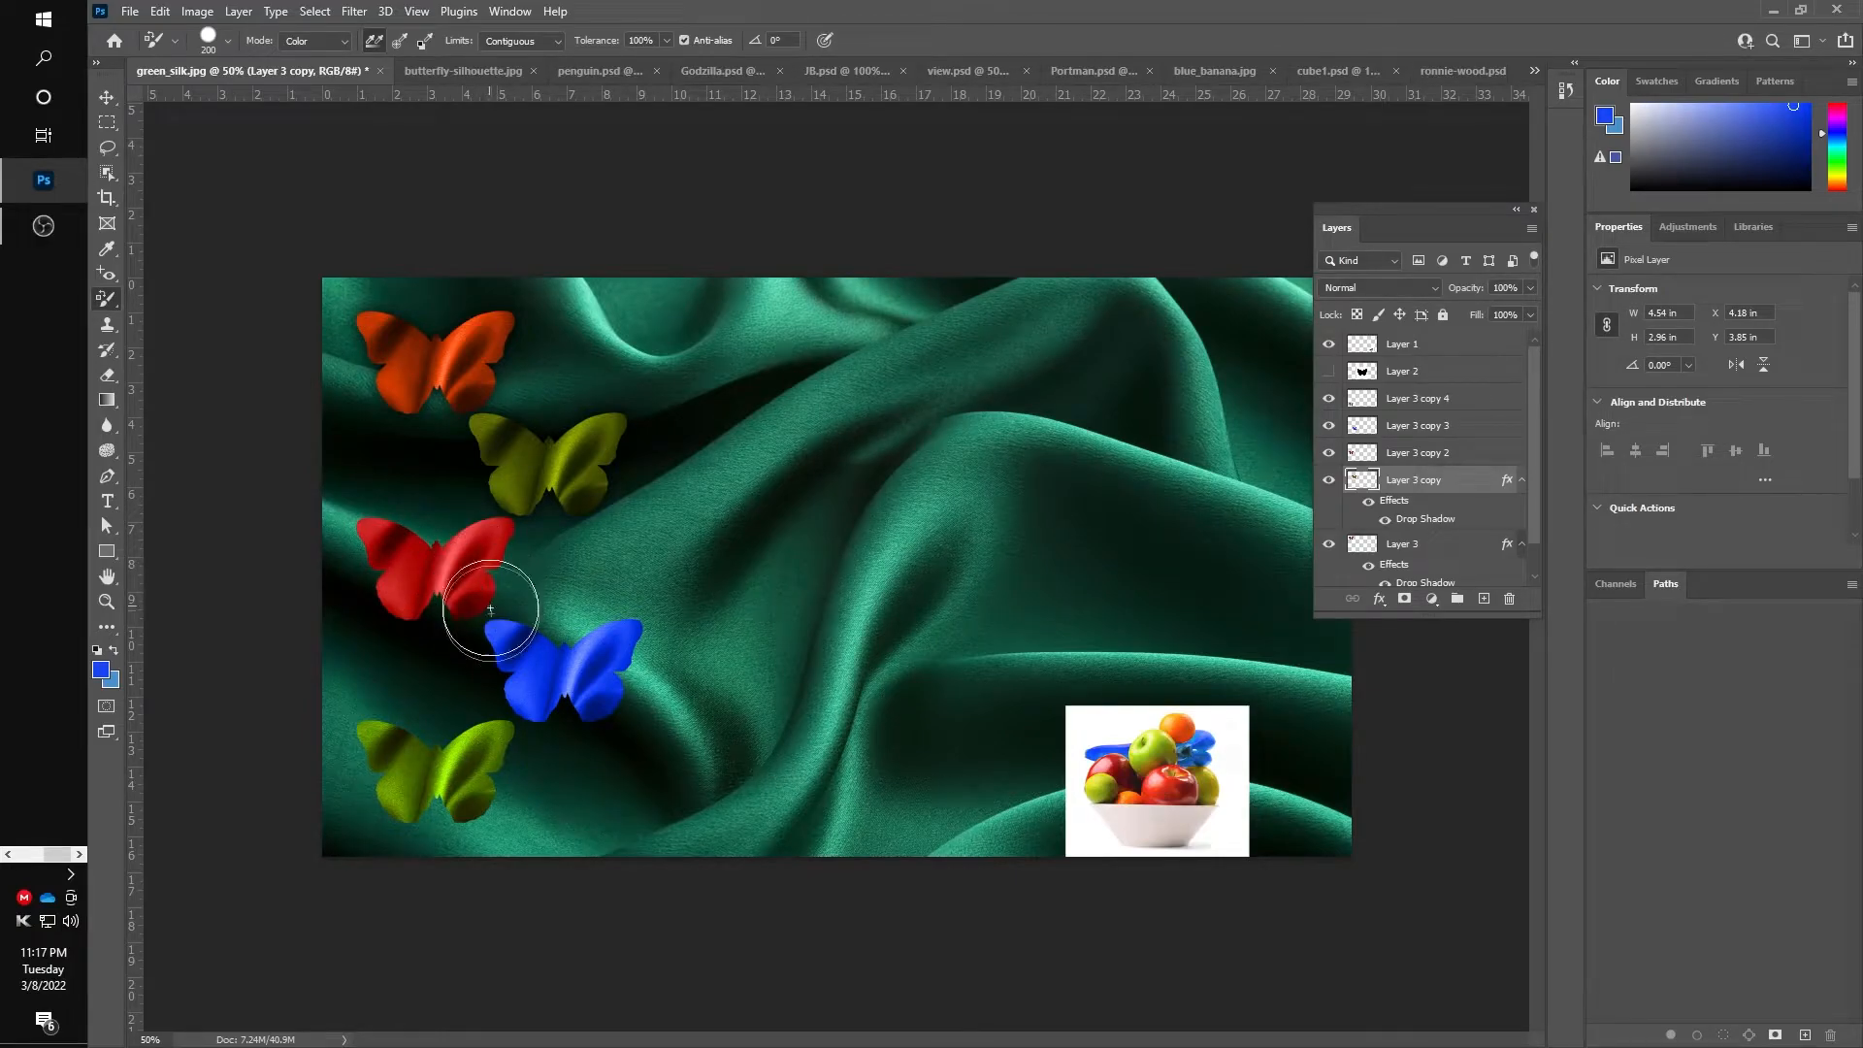
Add a white outer glow to the Layer 3 copy 4 butterfly with 14% opacity, 7% spread and 68 px size
click(1428, 404)
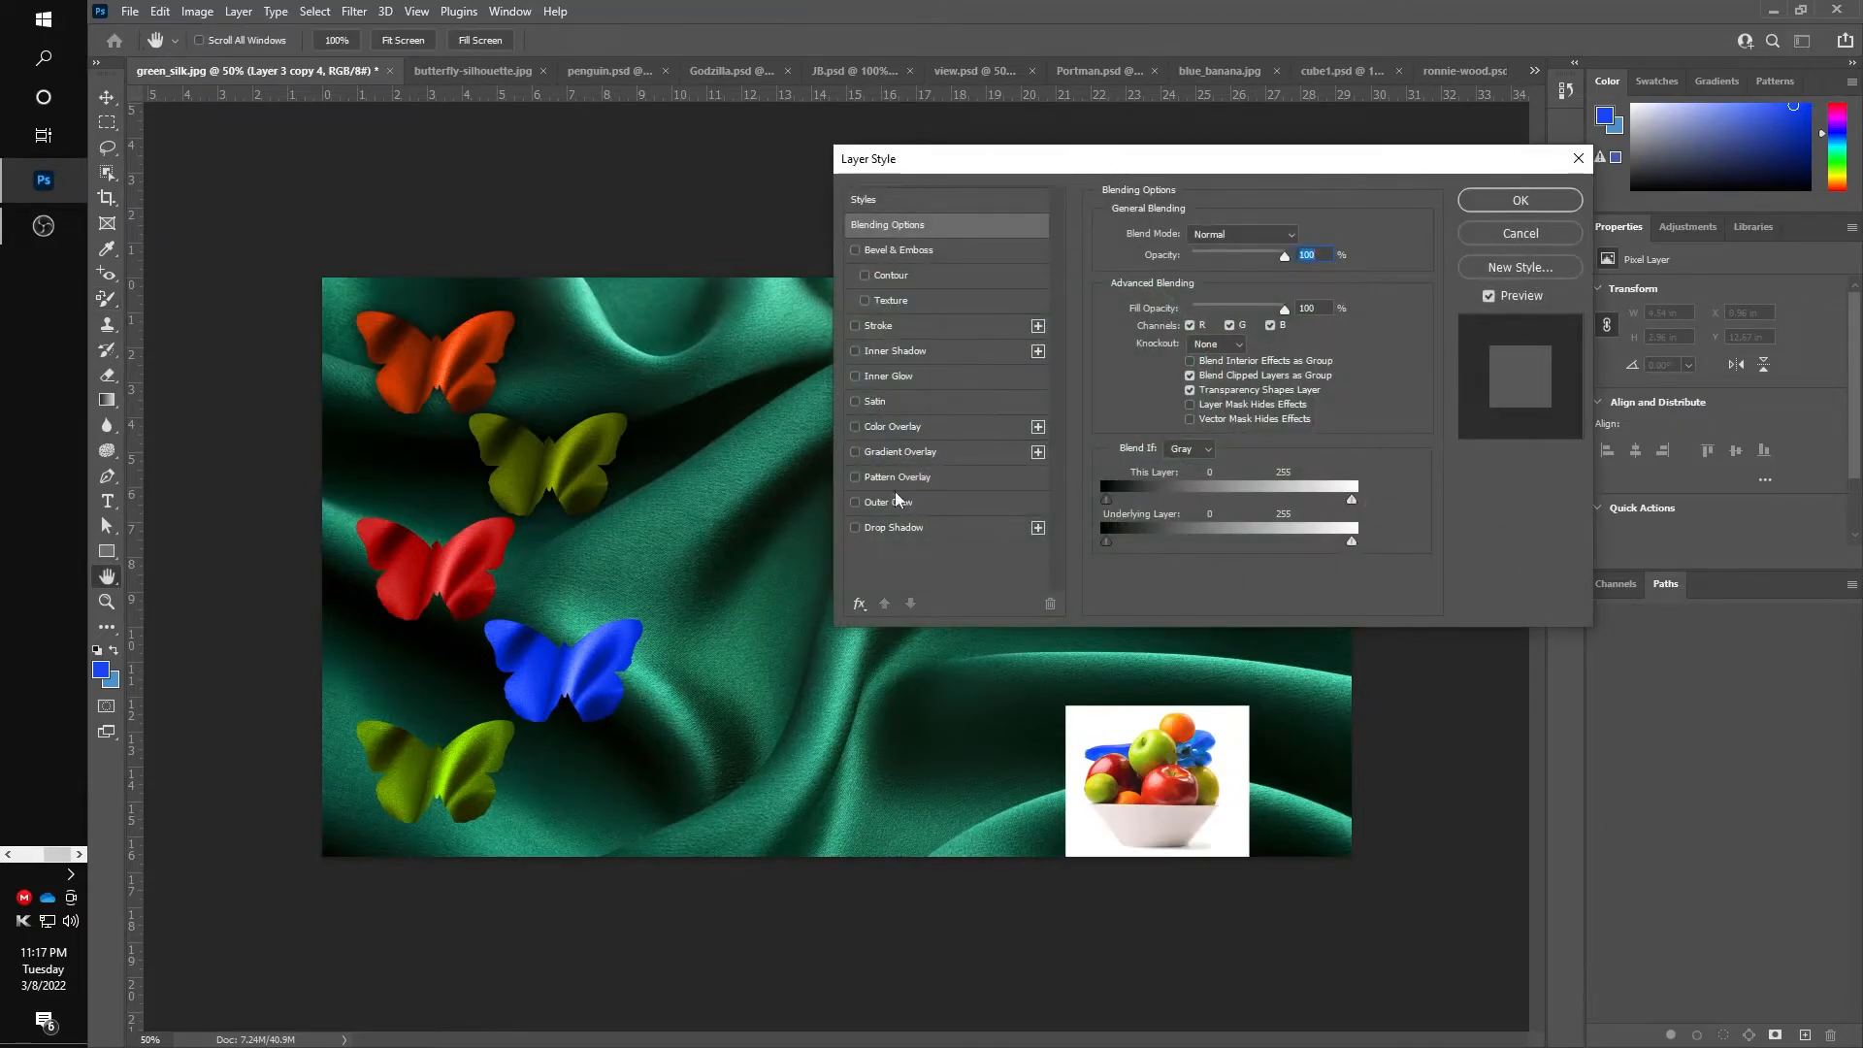
click(887, 504)
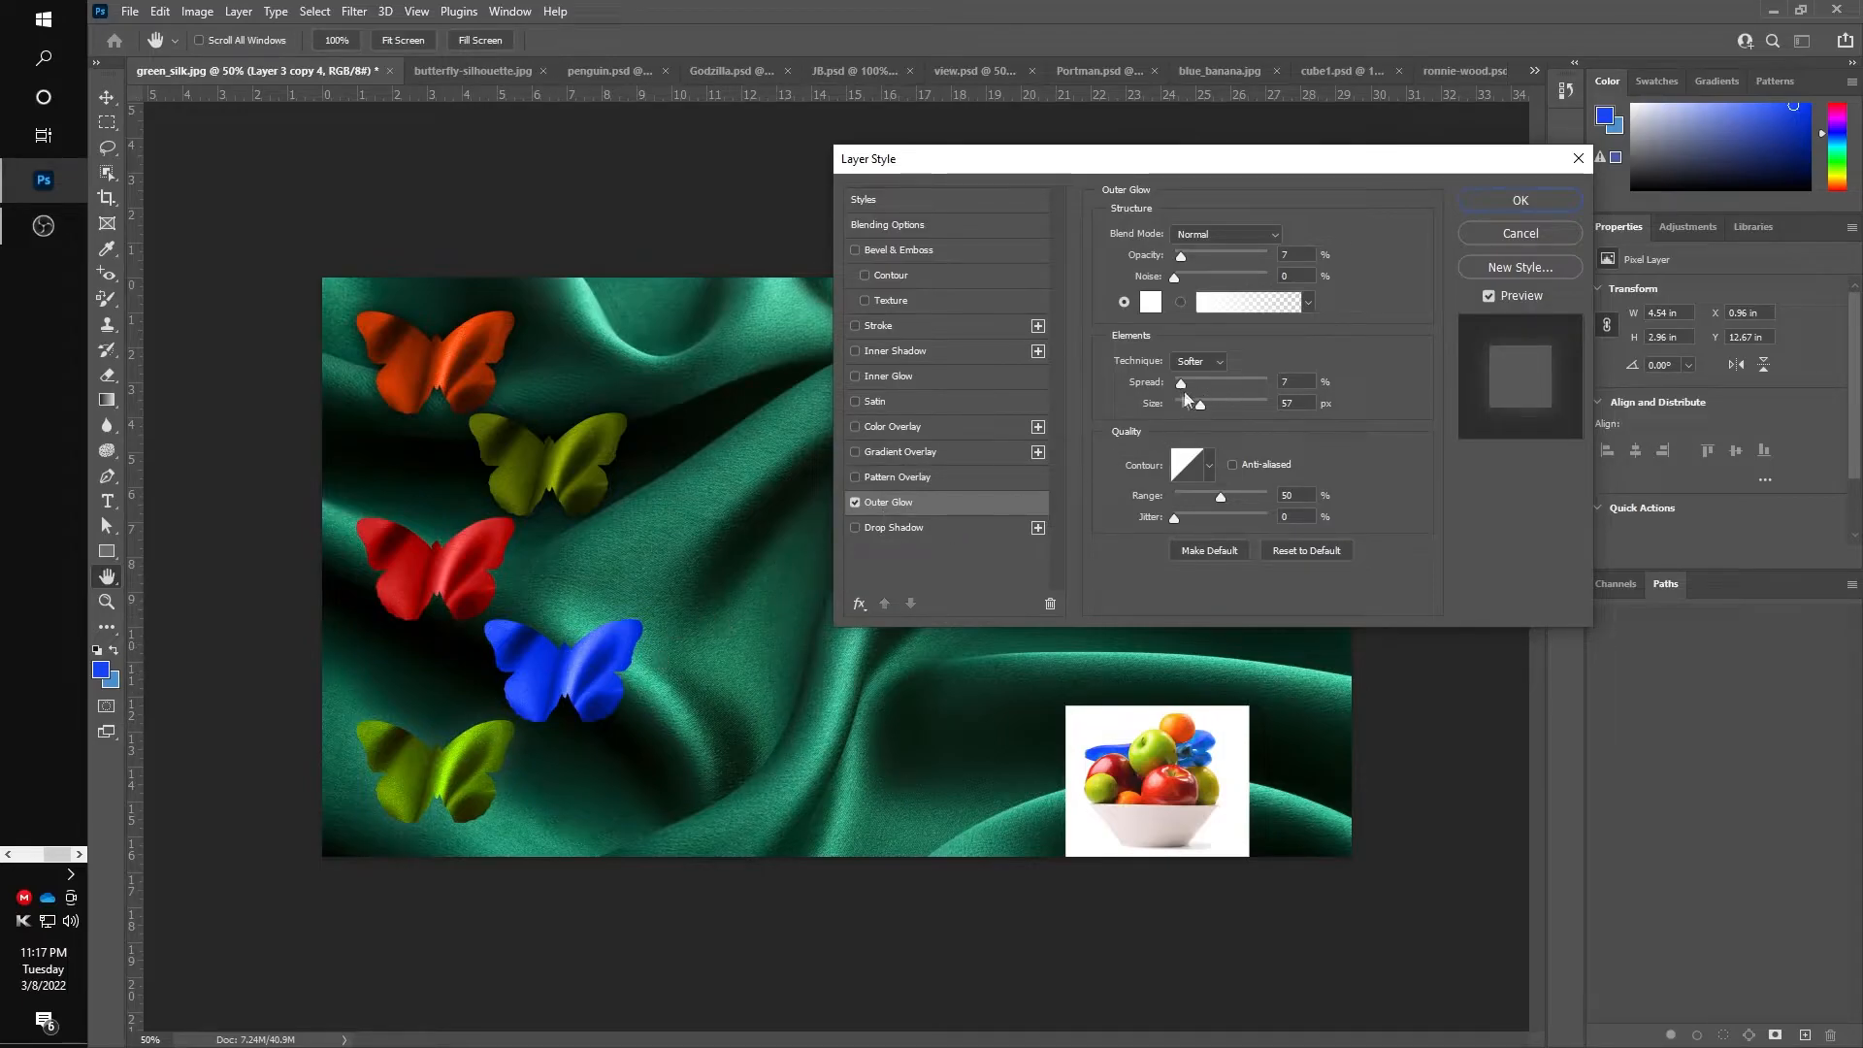
drag(1184, 264, 1249, 276)
drag(1087, 160, 862, 302)
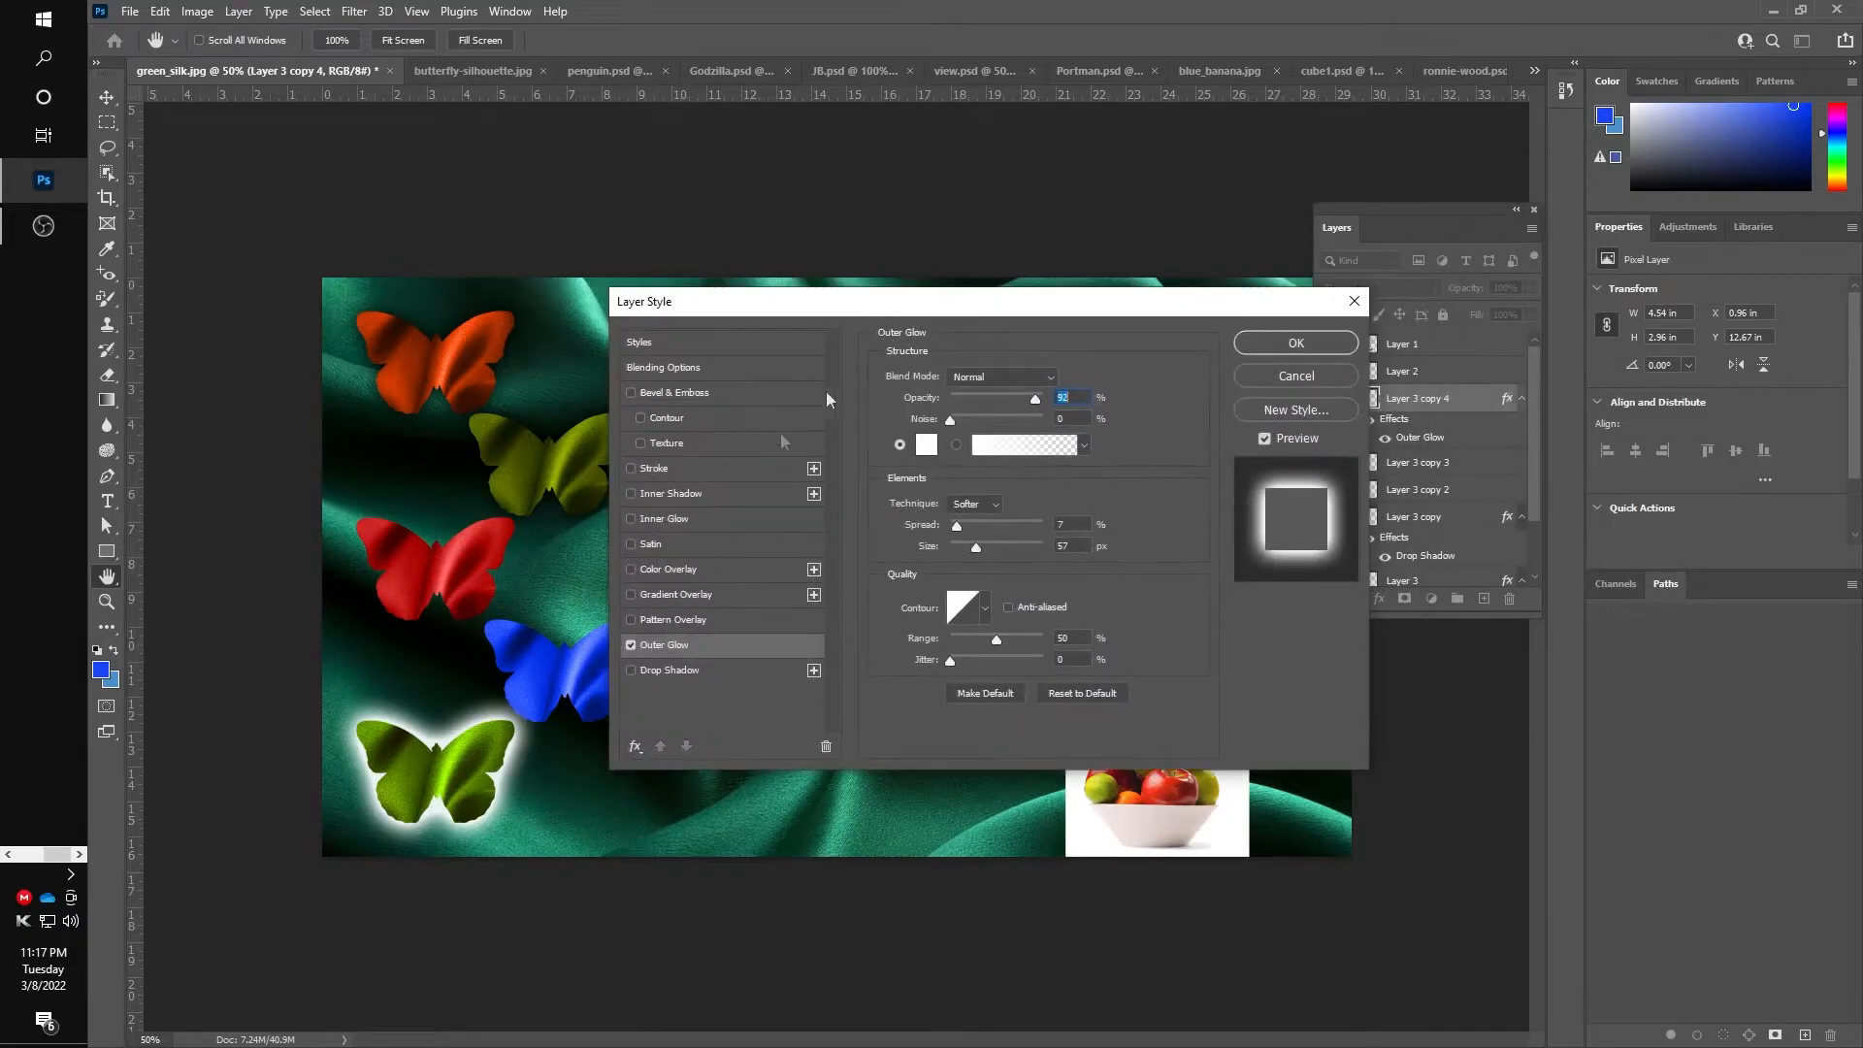
drag(1036, 398, 983, 418)
mouse_move(976, 547)
mouse_down()
mouse_move(1015, 550)
mouse_move(957, 551)
mouse_move(981, 550)
mouse_up()
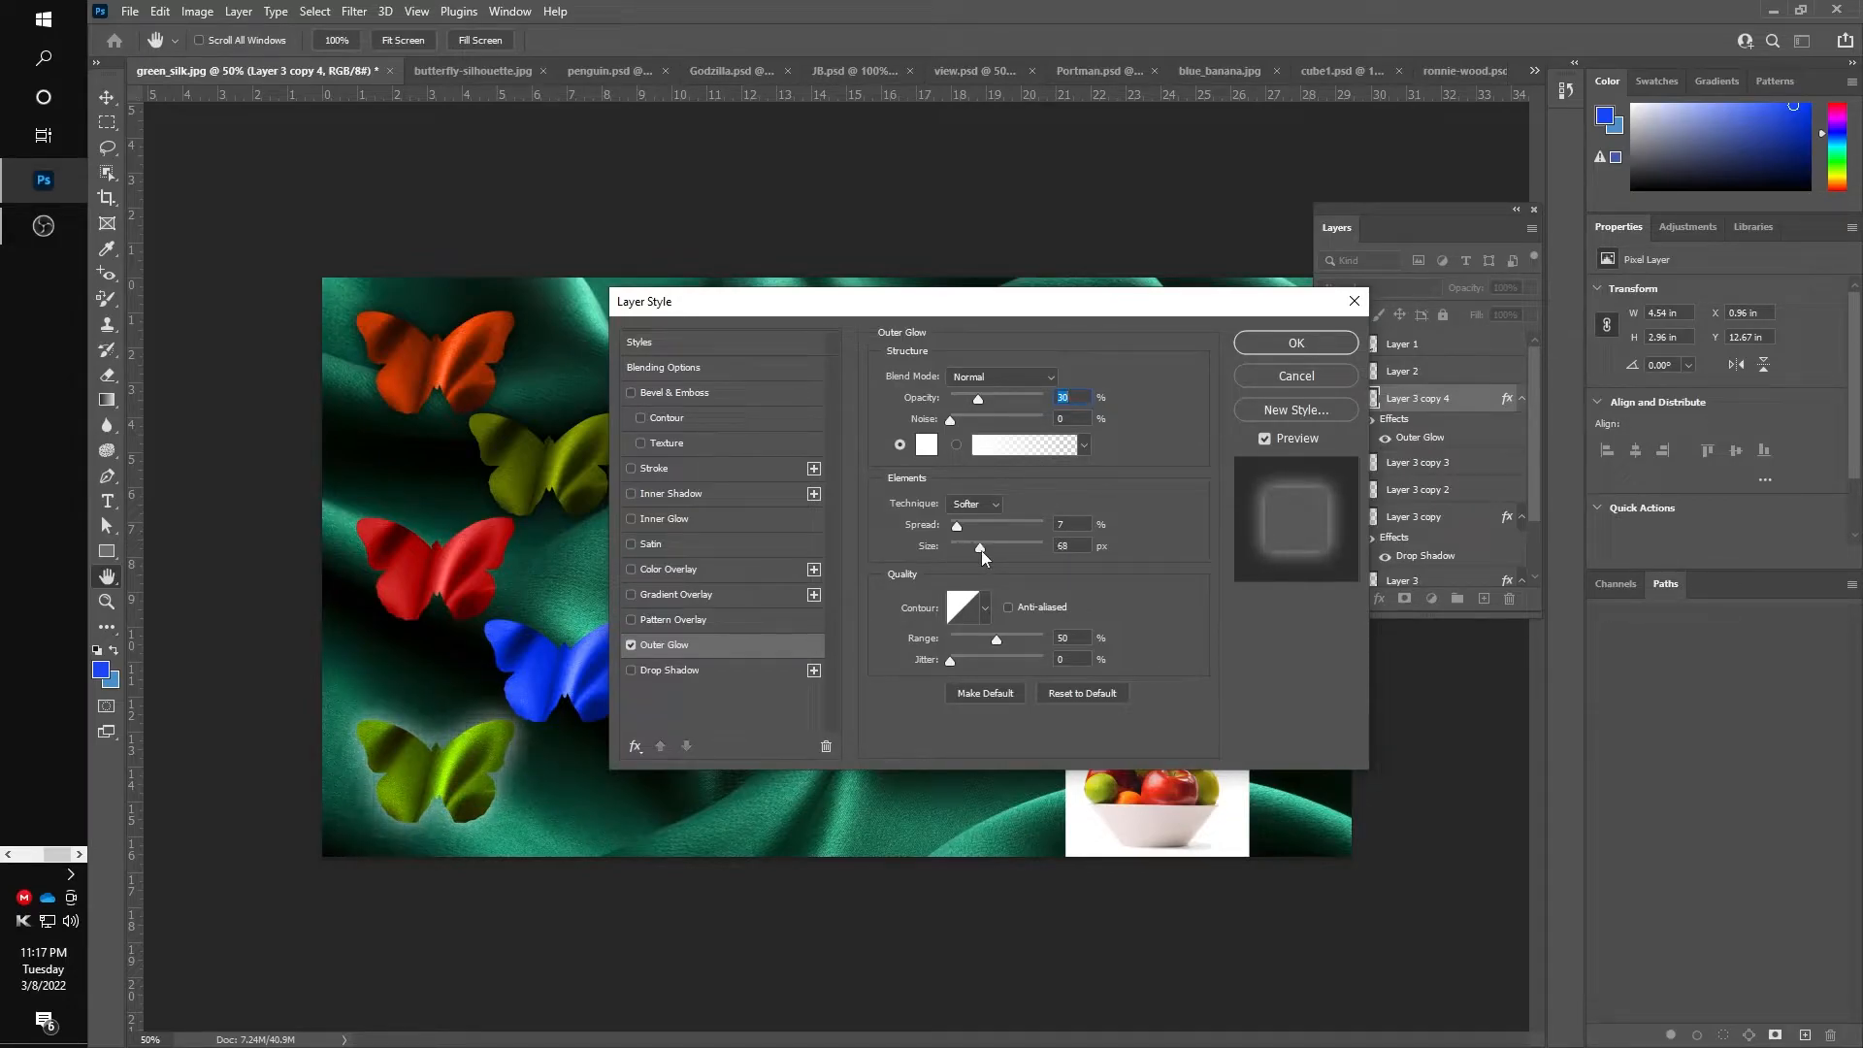
drag(978, 399, 968, 402)
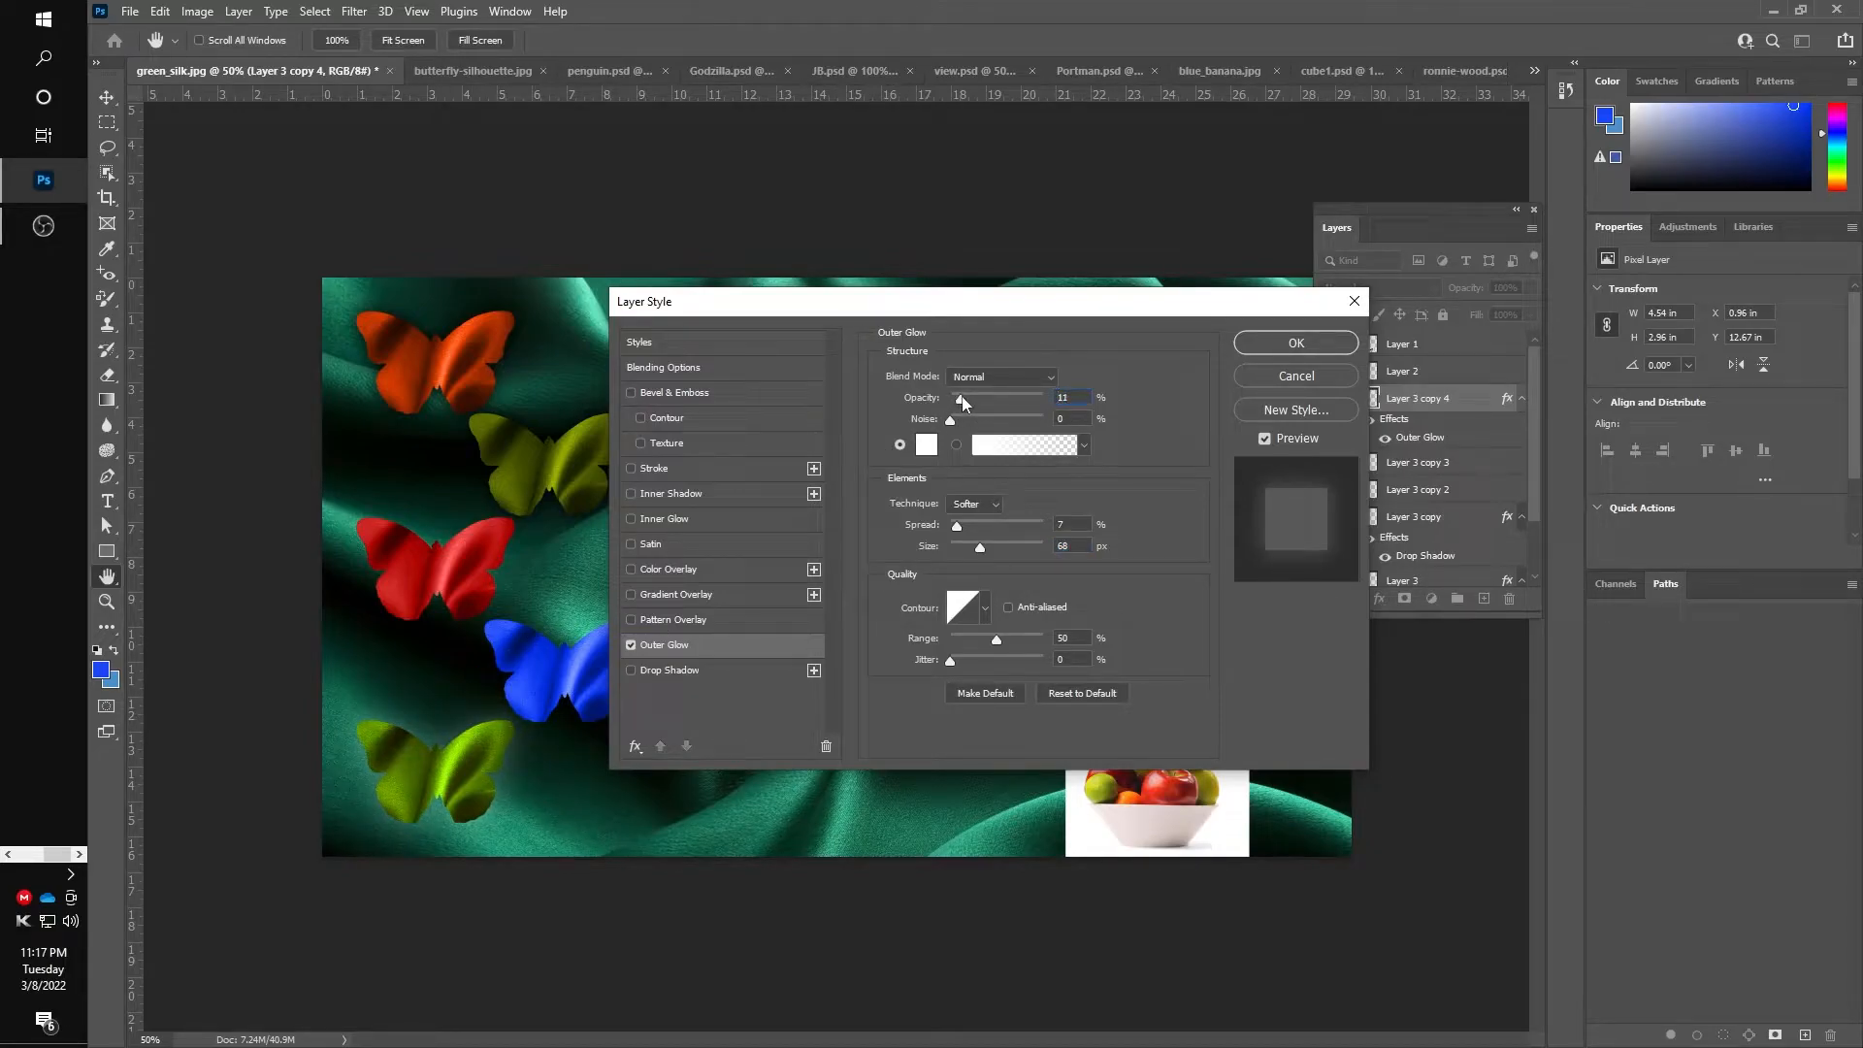
click(1275, 342)
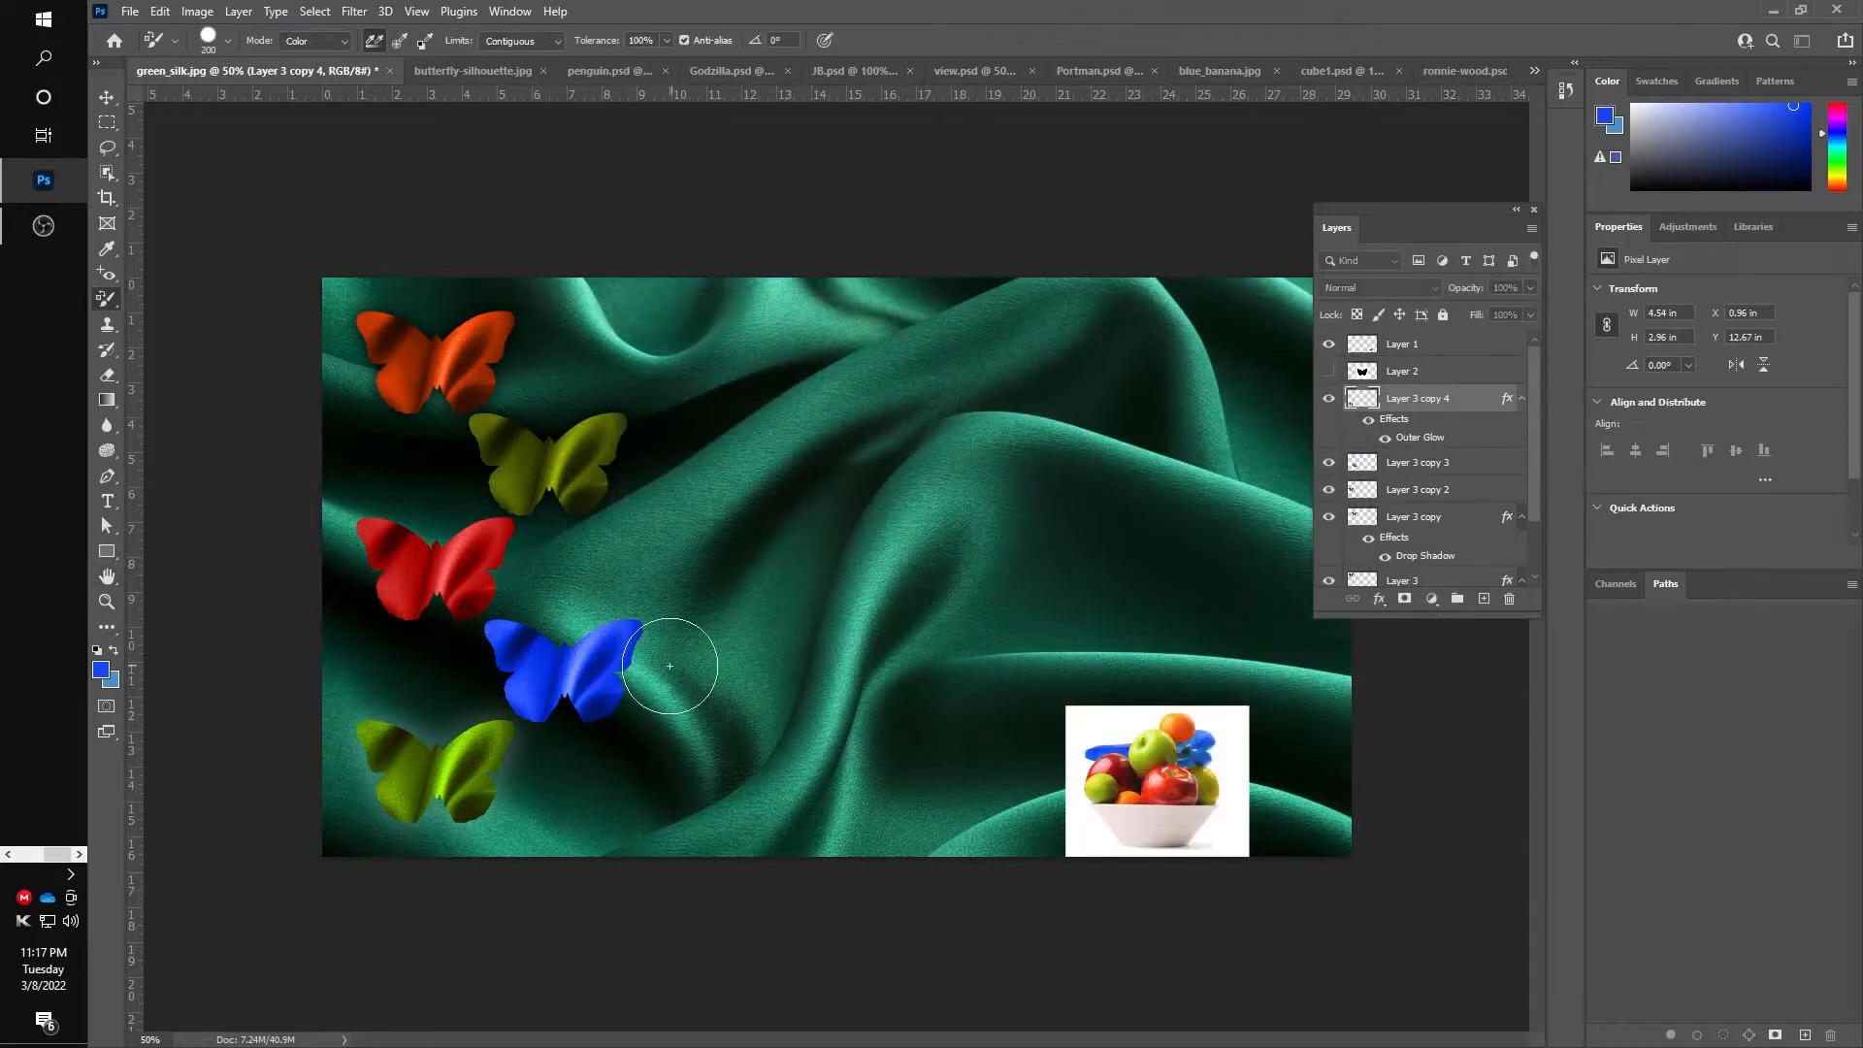
Apply an outer glow to the Layer 3 copy 3 butterfly with 14% opacity, 7% spread and 68 px size
click(1426, 464)
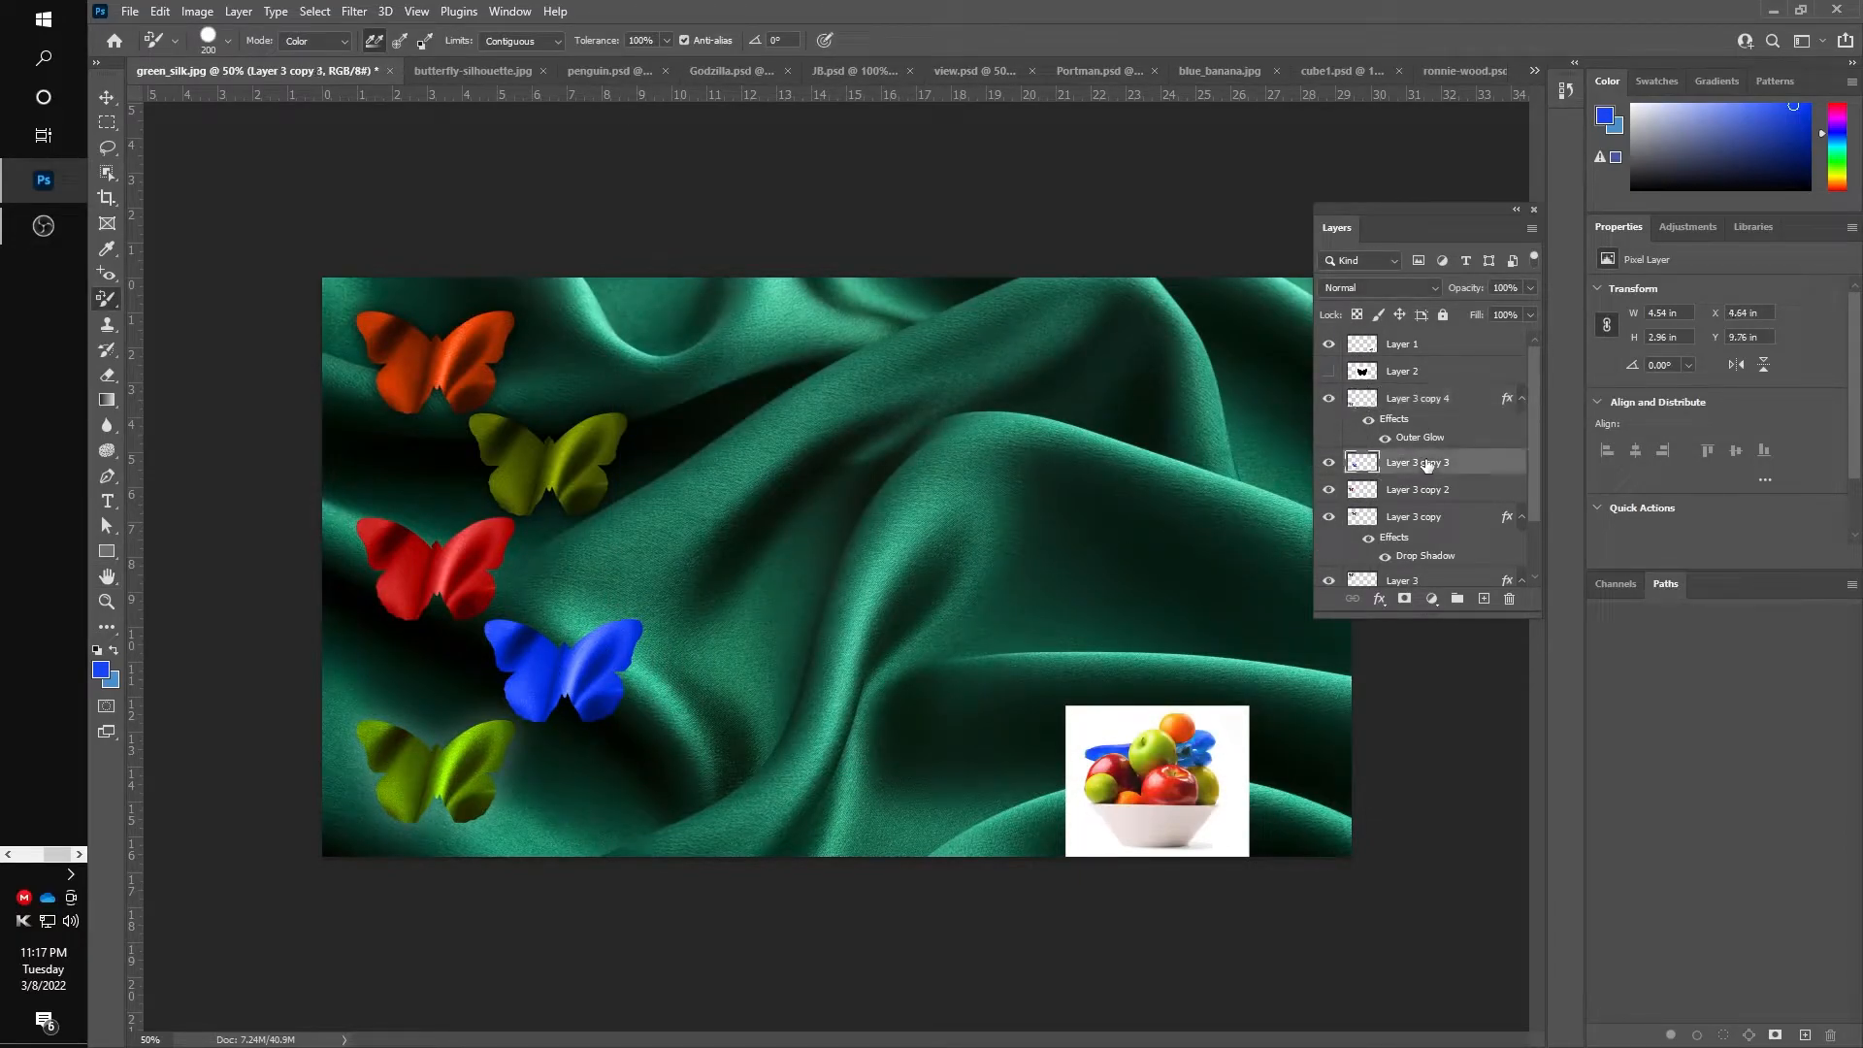
double_click(1486, 461)
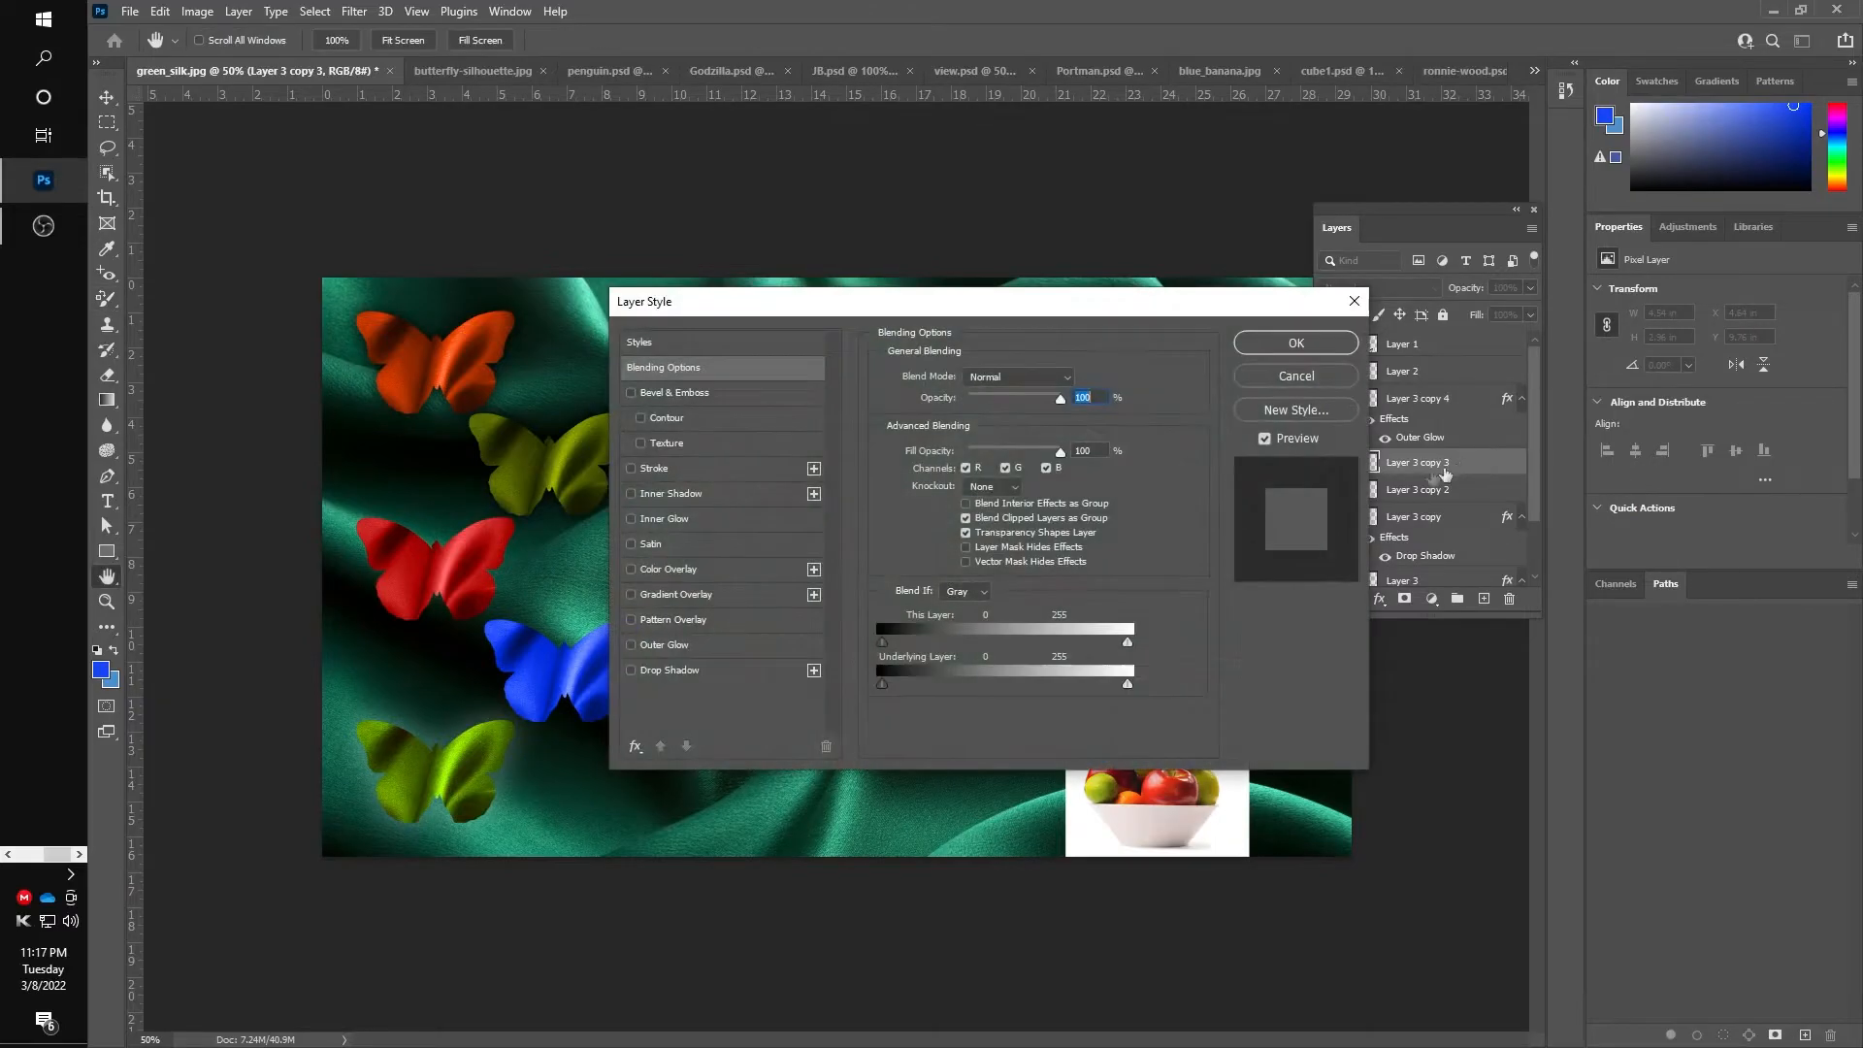
click(710, 643)
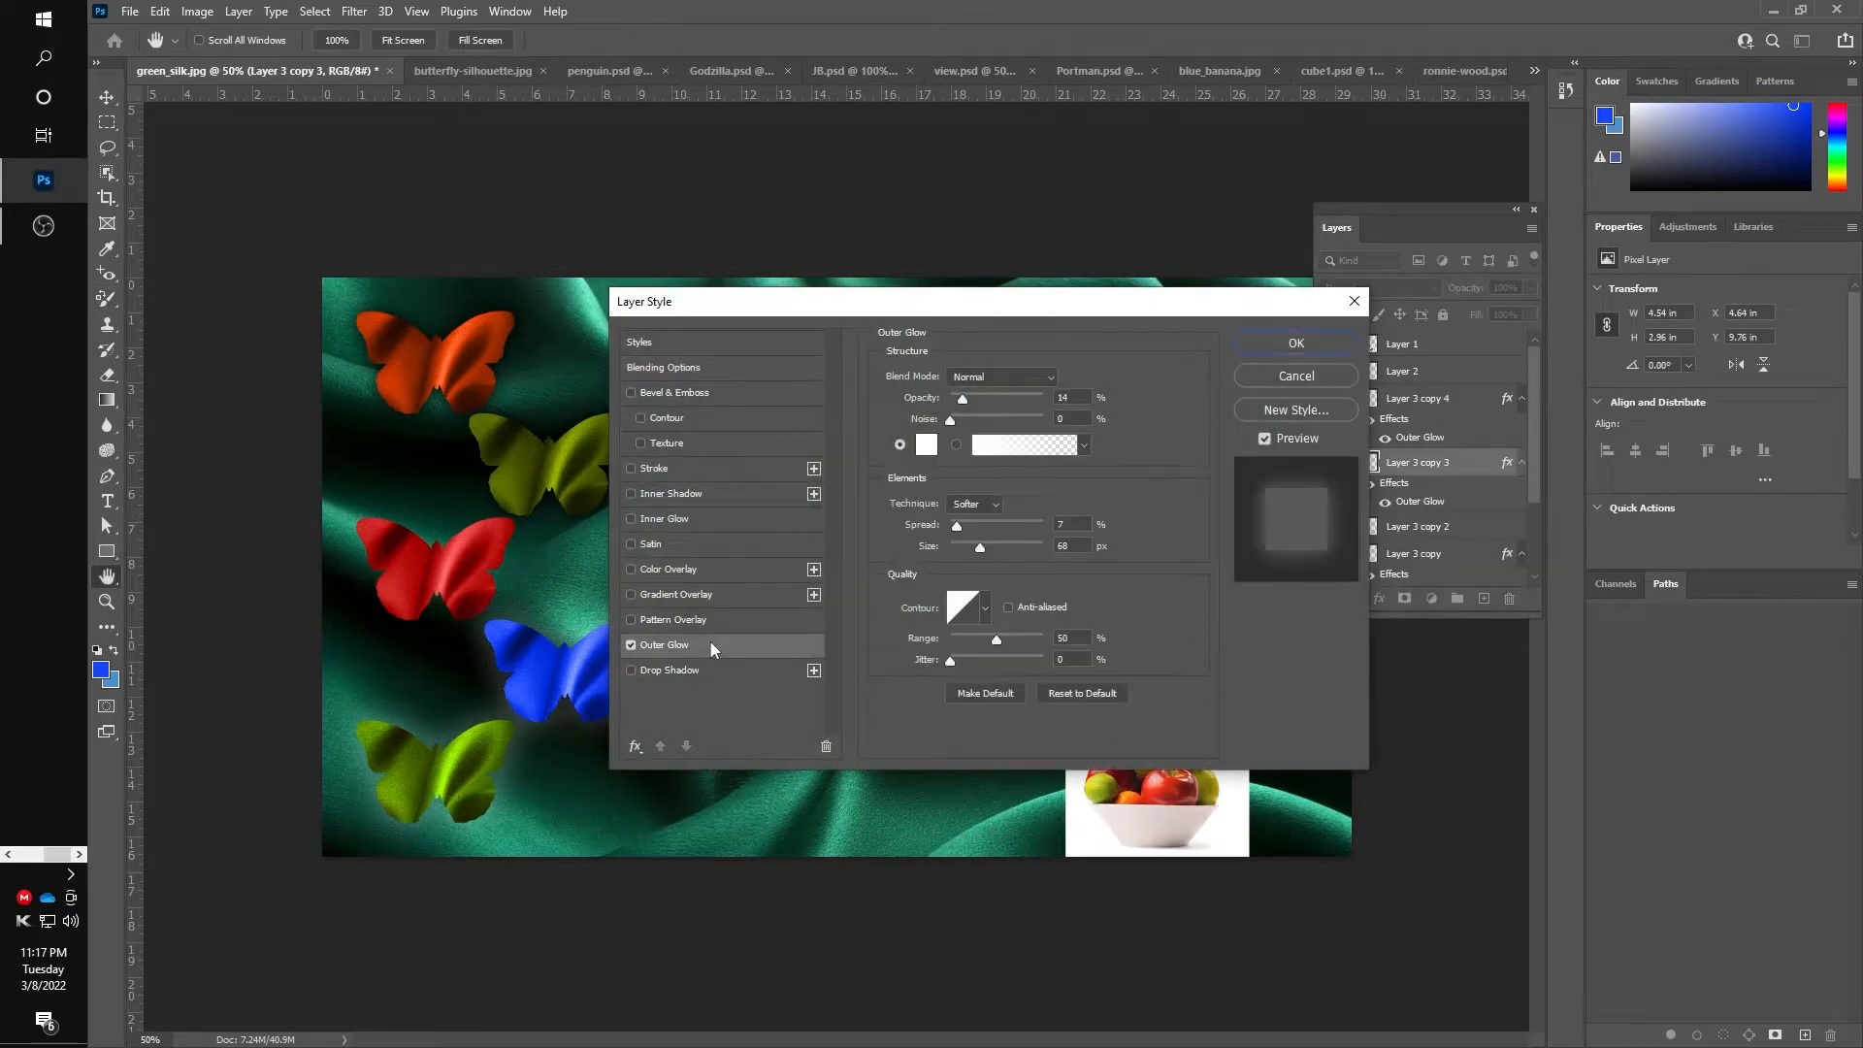
click(1333, 358)
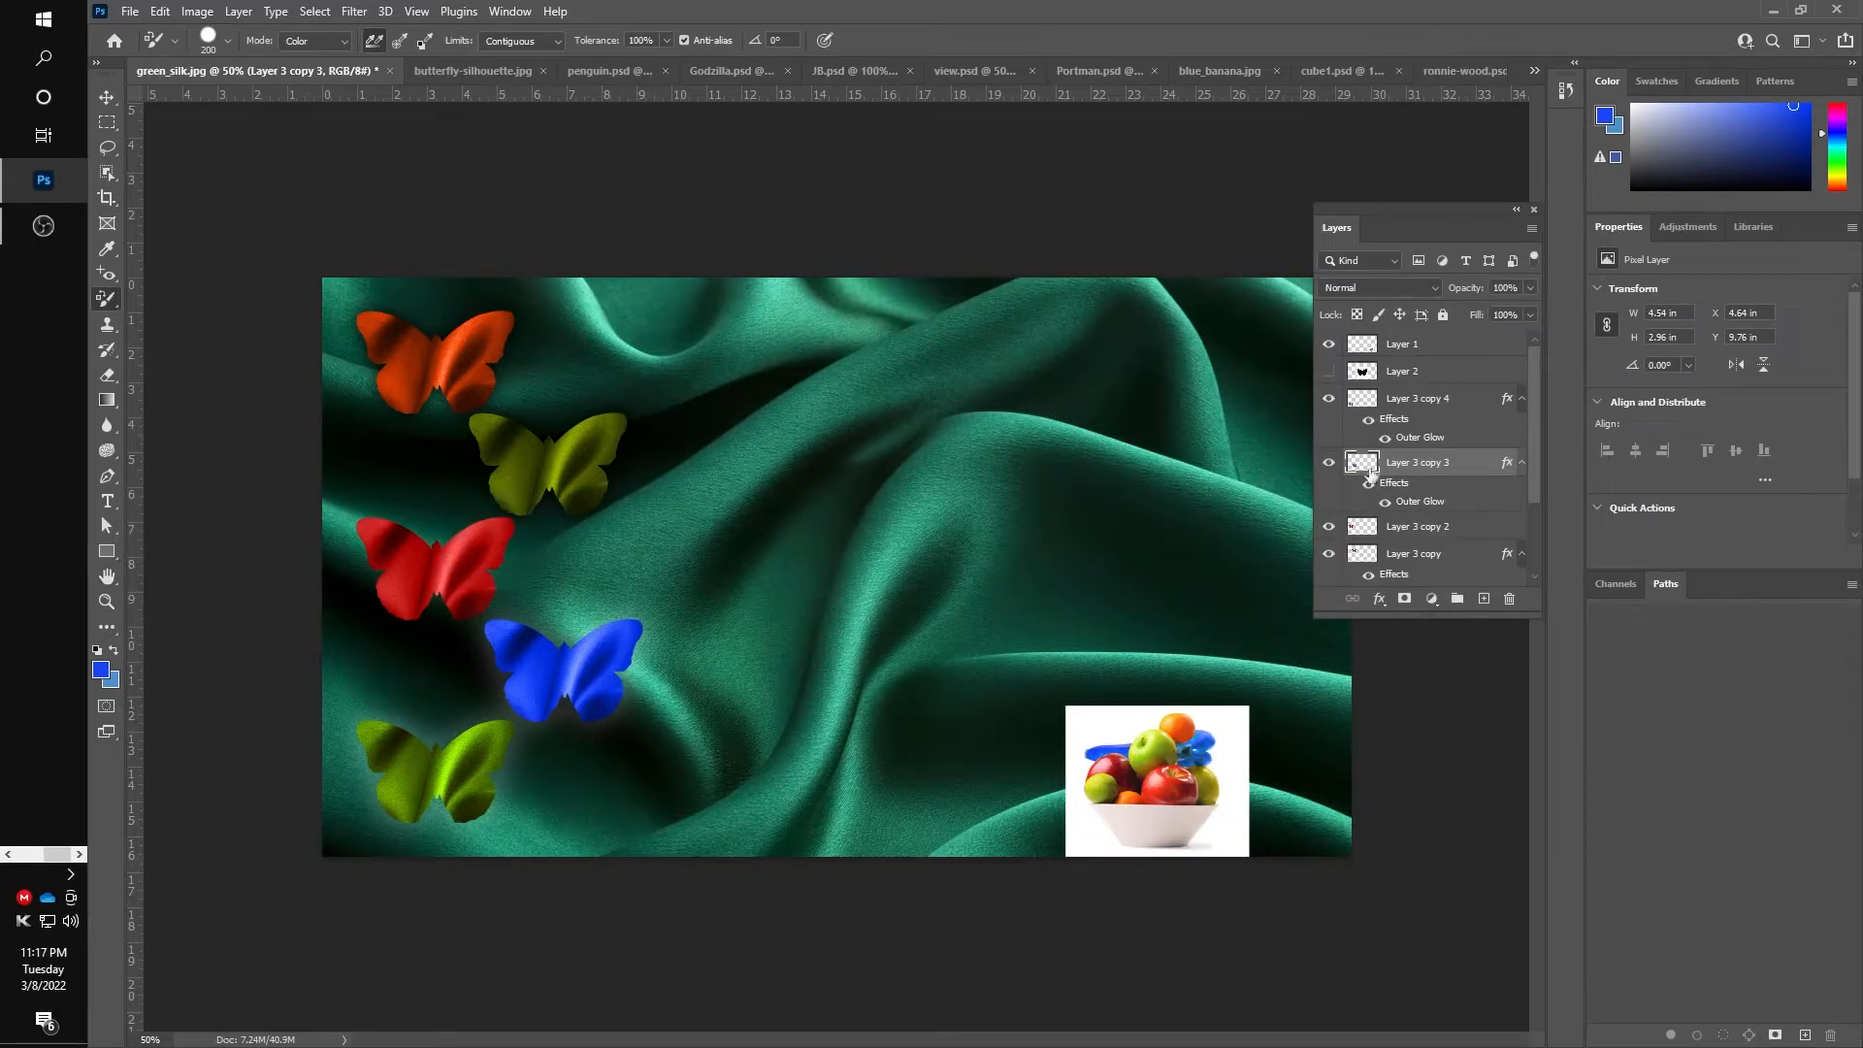
Apply an outer glow to the Layer 3 copy 2 butterfly with 14% opacity, 7% spread and 68 px size
click(1446, 528)
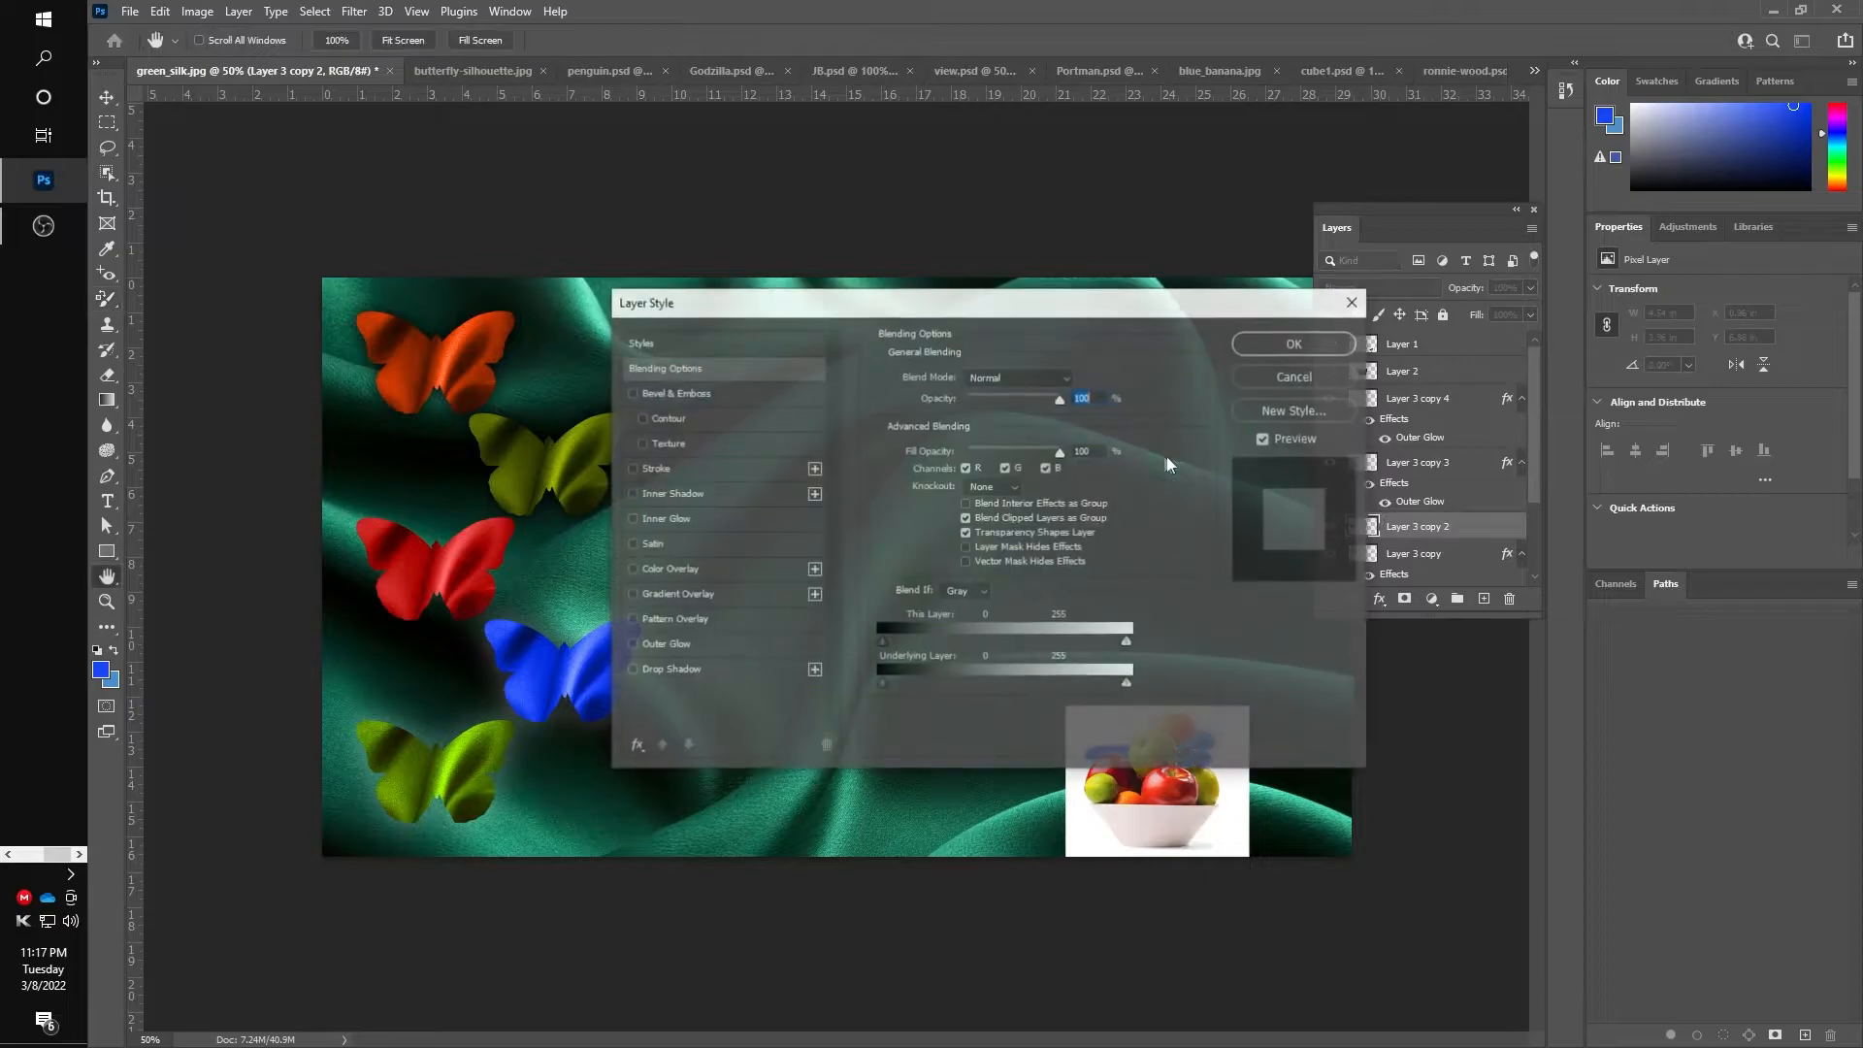
click(701, 645)
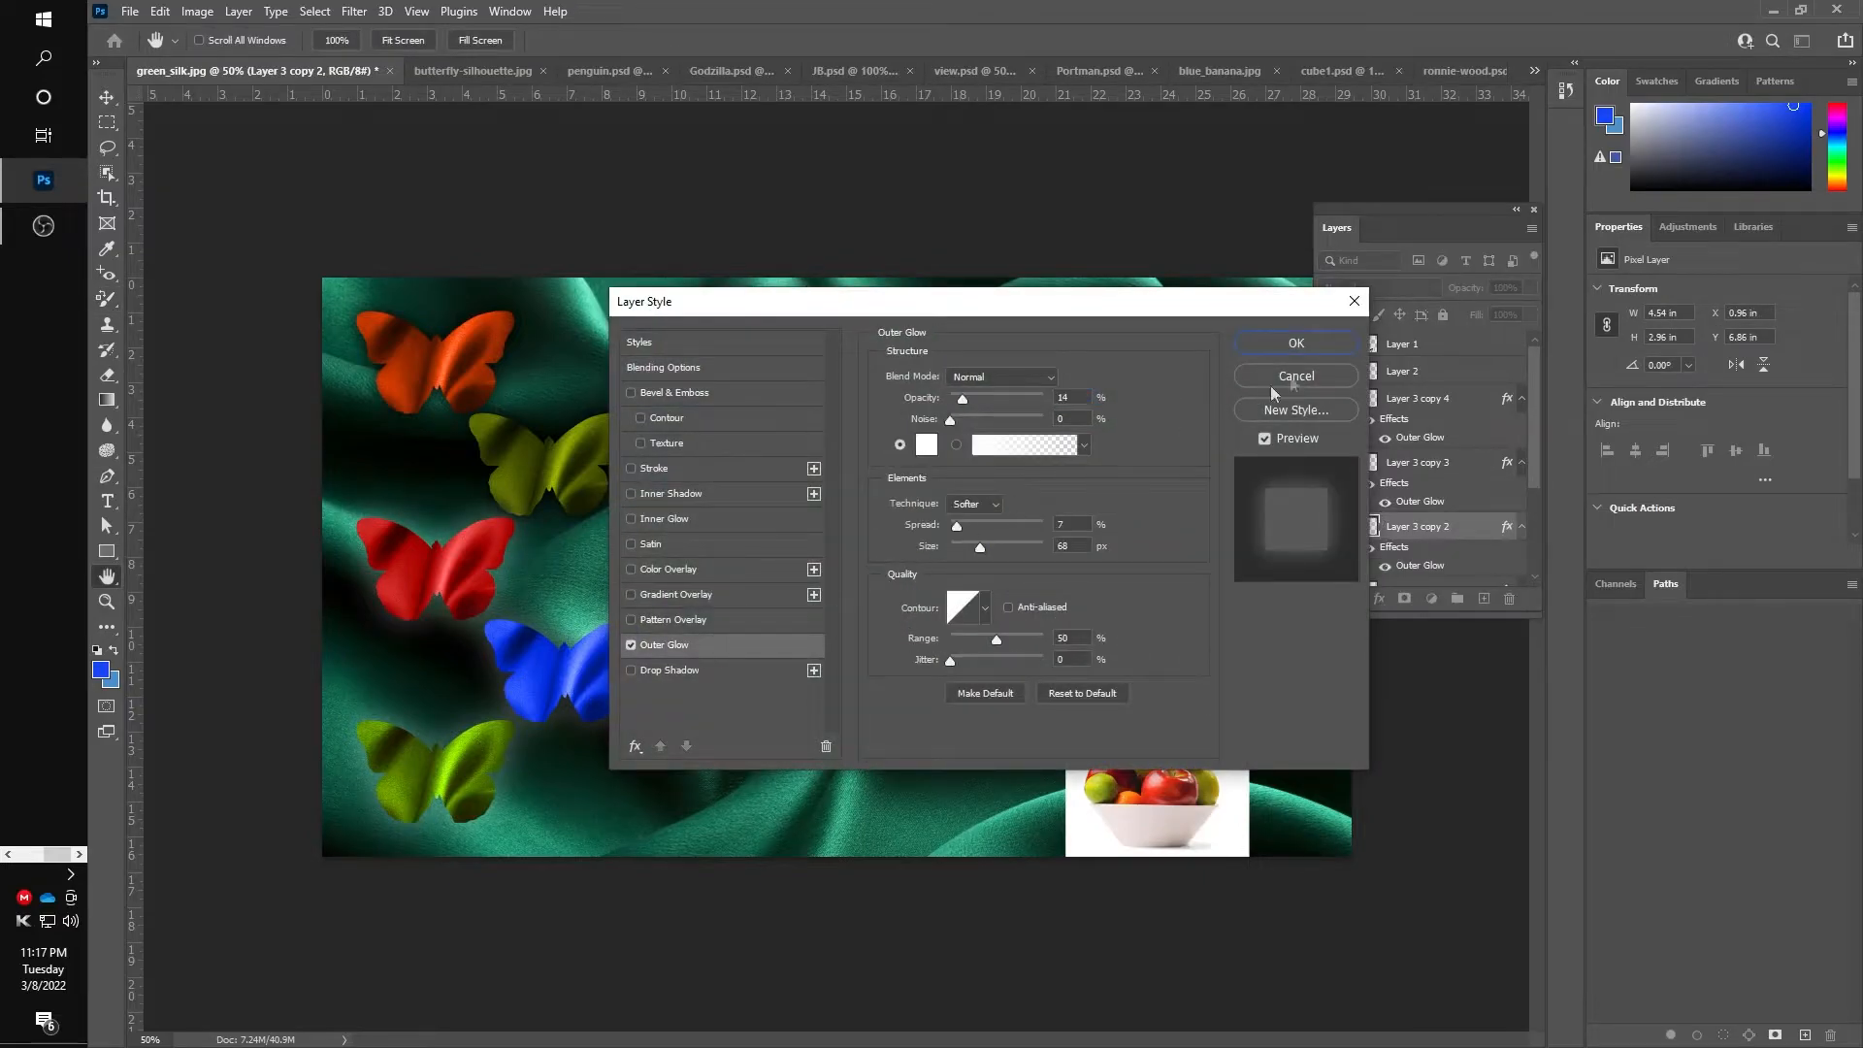
click(1331, 349)
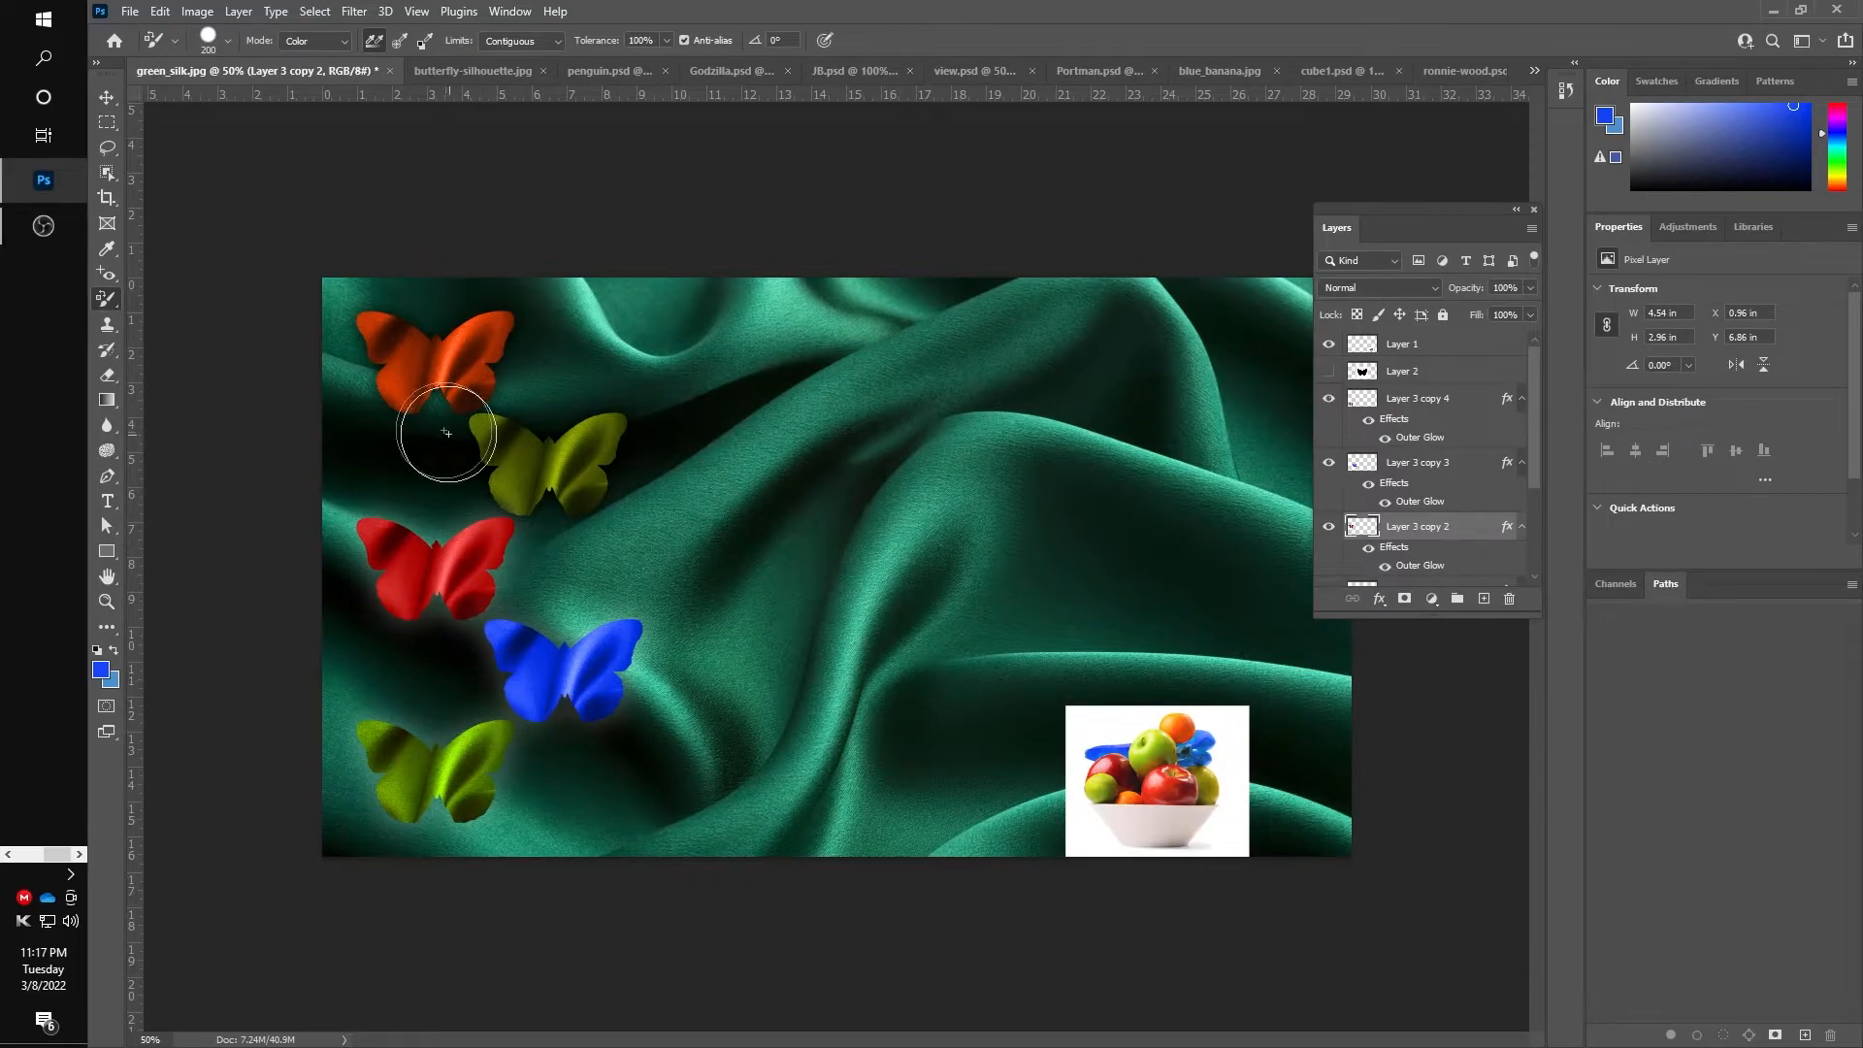
Export the green silk image for the web as a JPEG High file at quality 60 into the HOMEWORK folder
click(136, 12)
mouse_move(183, 319)
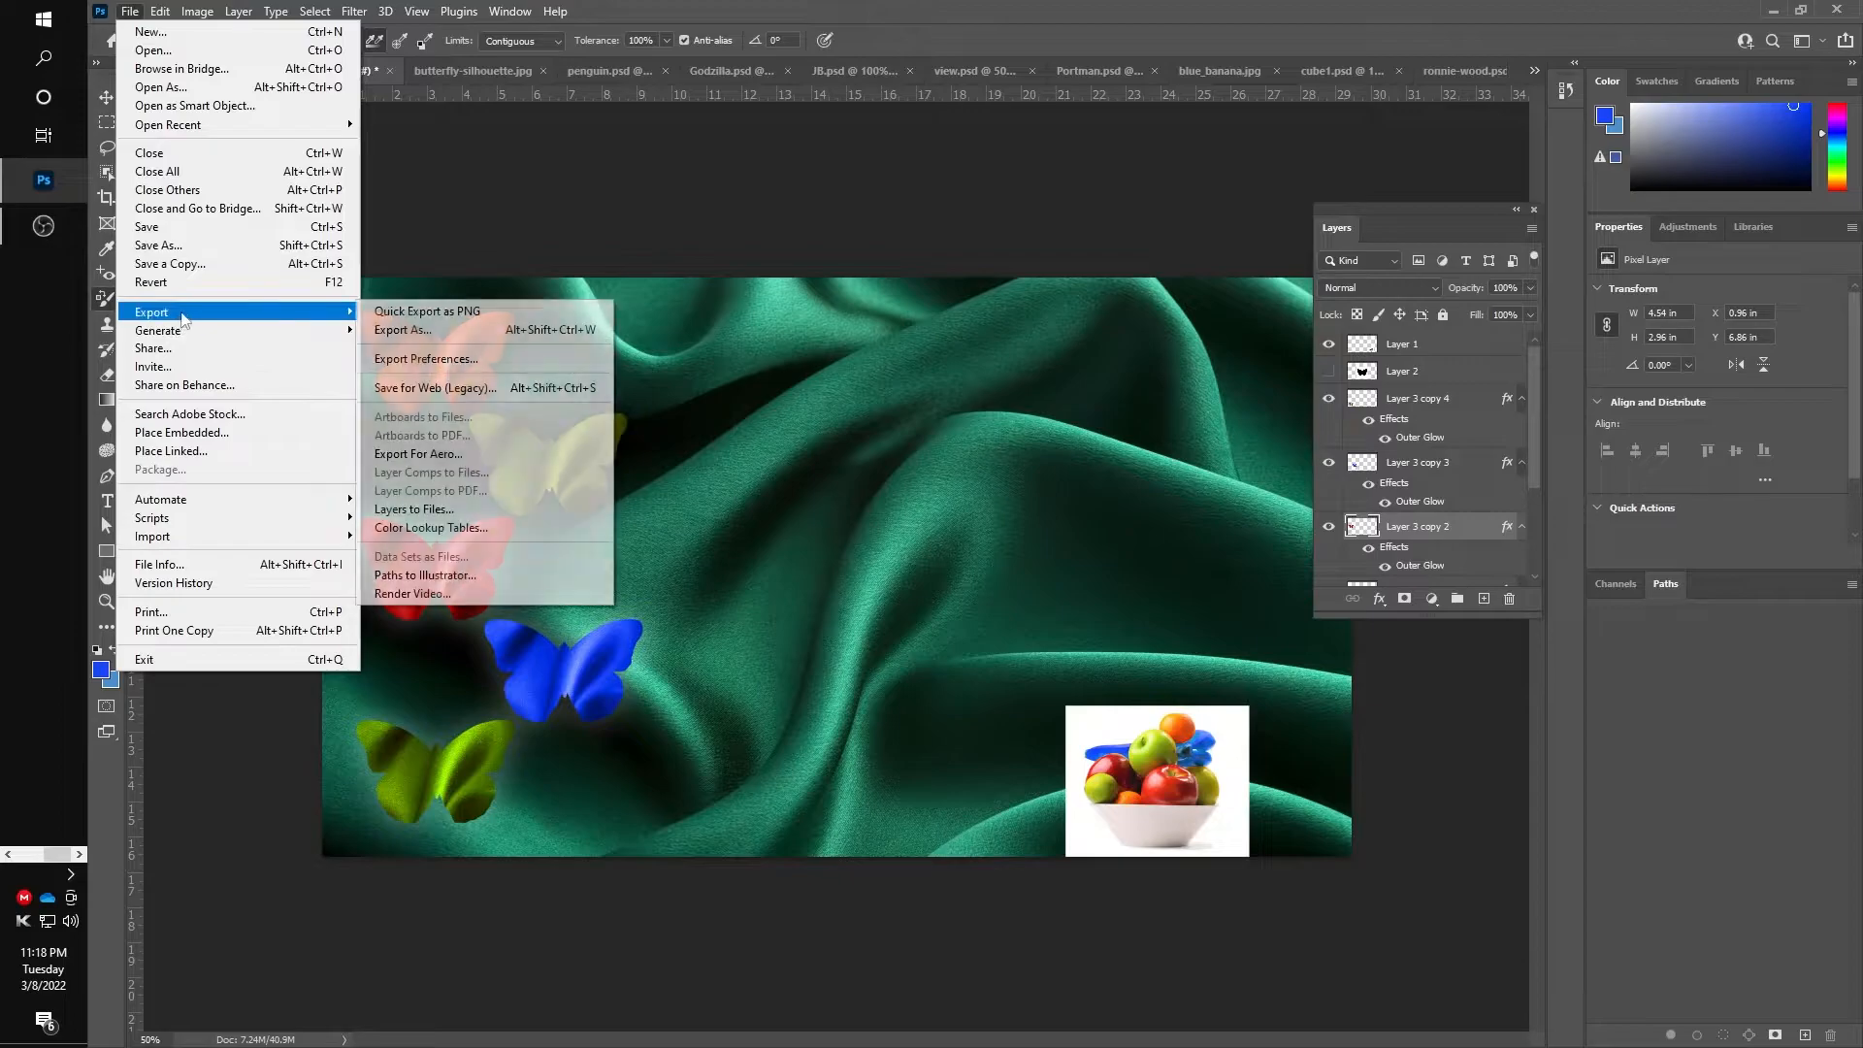
click(435, 388)
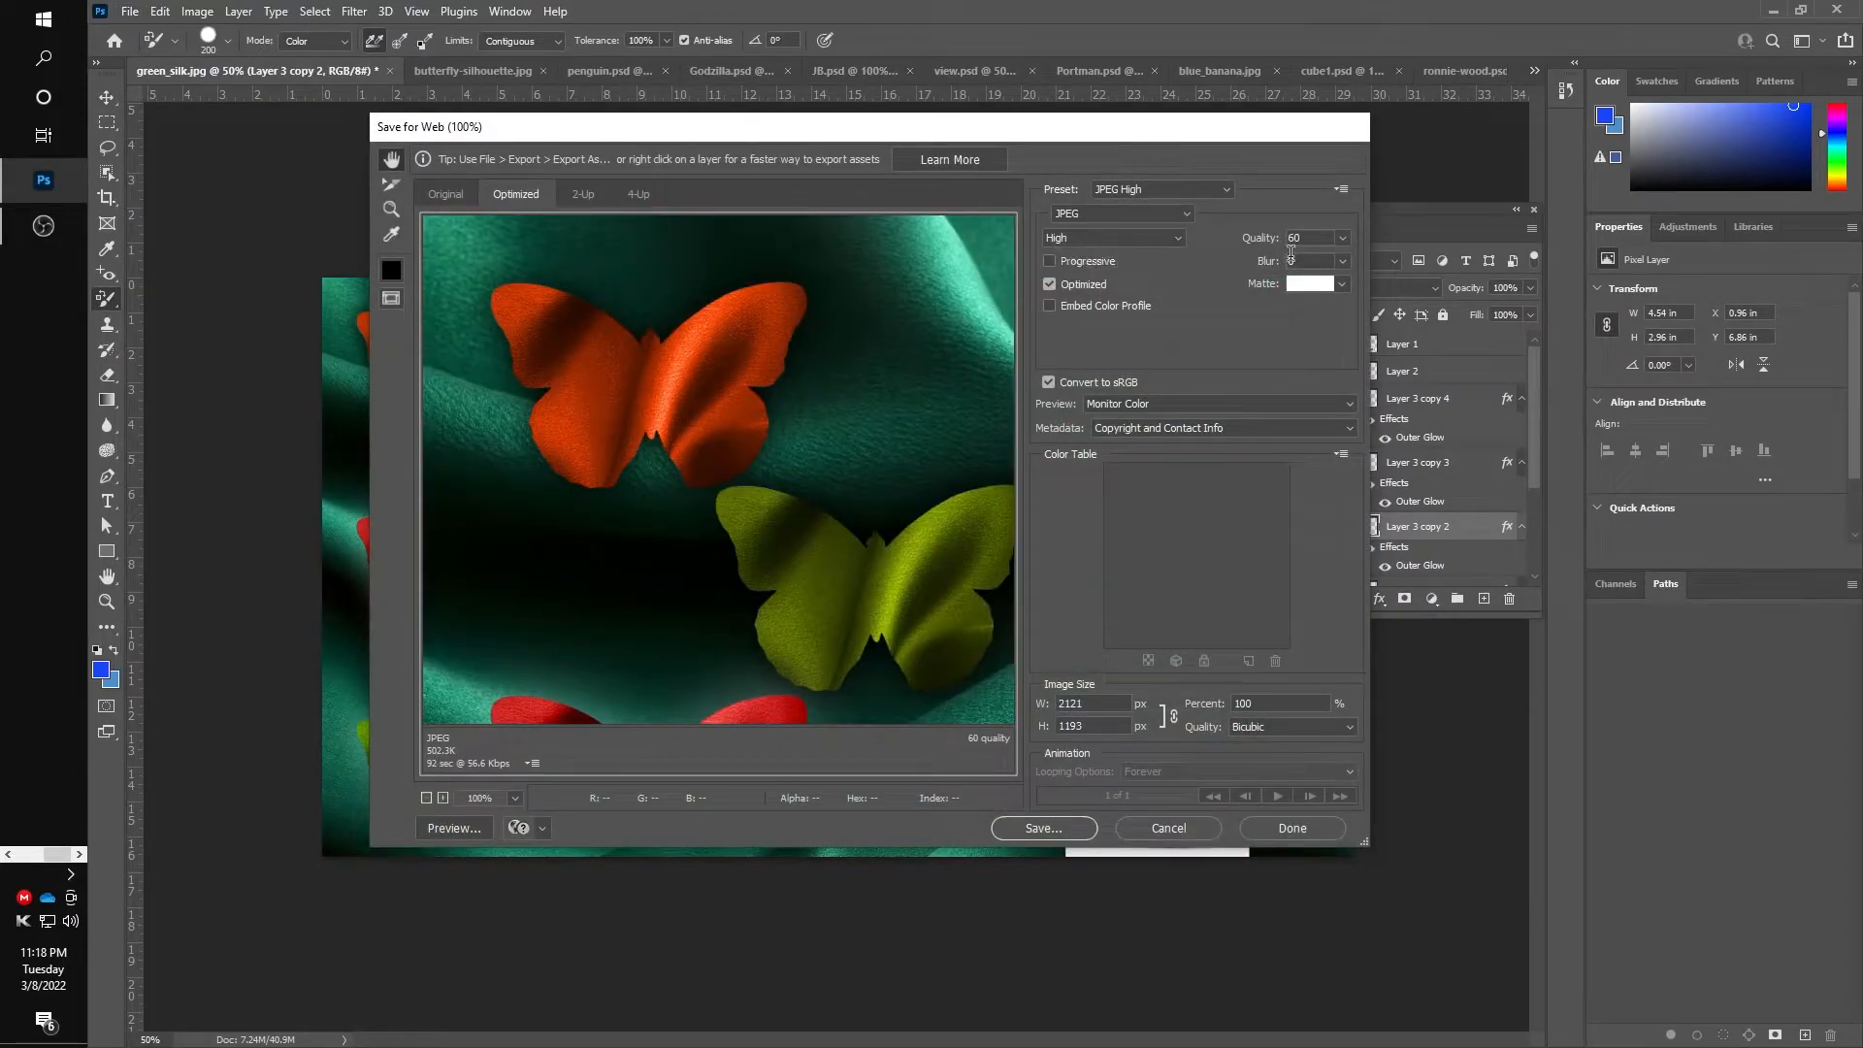
drag(786, 370, 851, 326)
click(1089, 831)
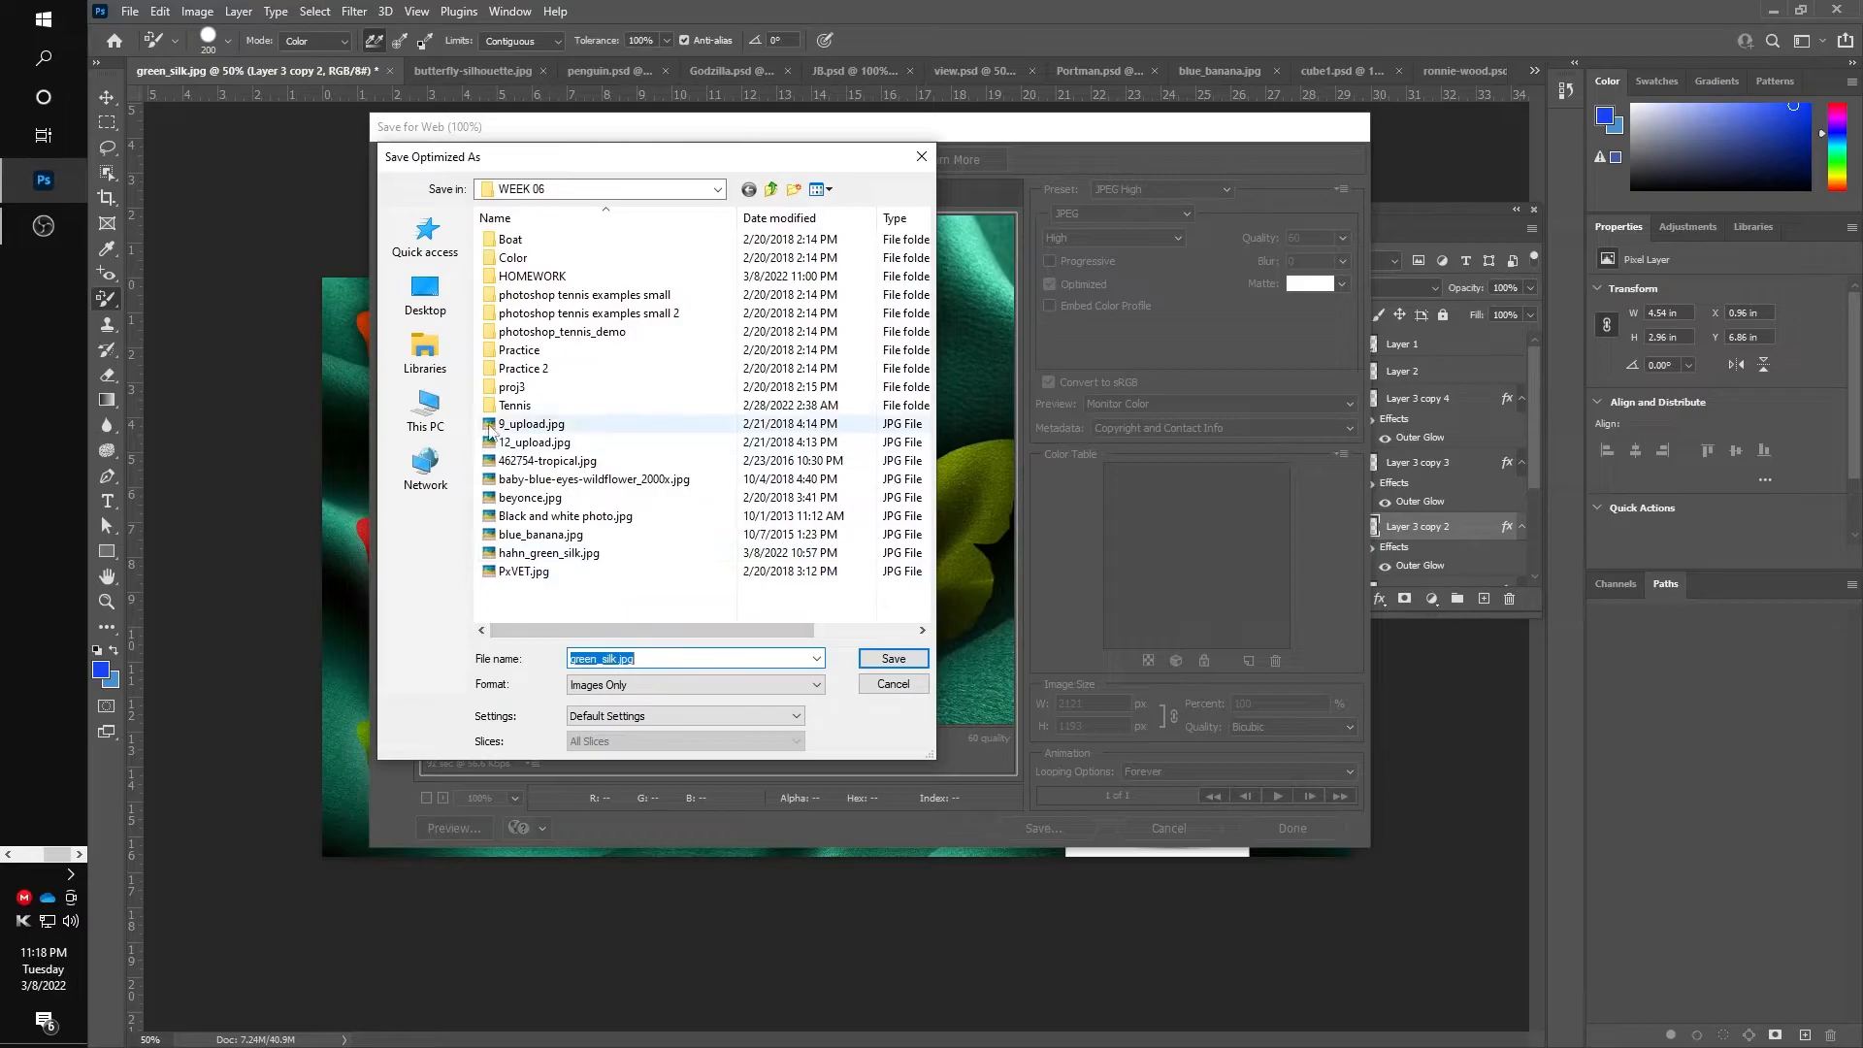
double_click(521, 278)
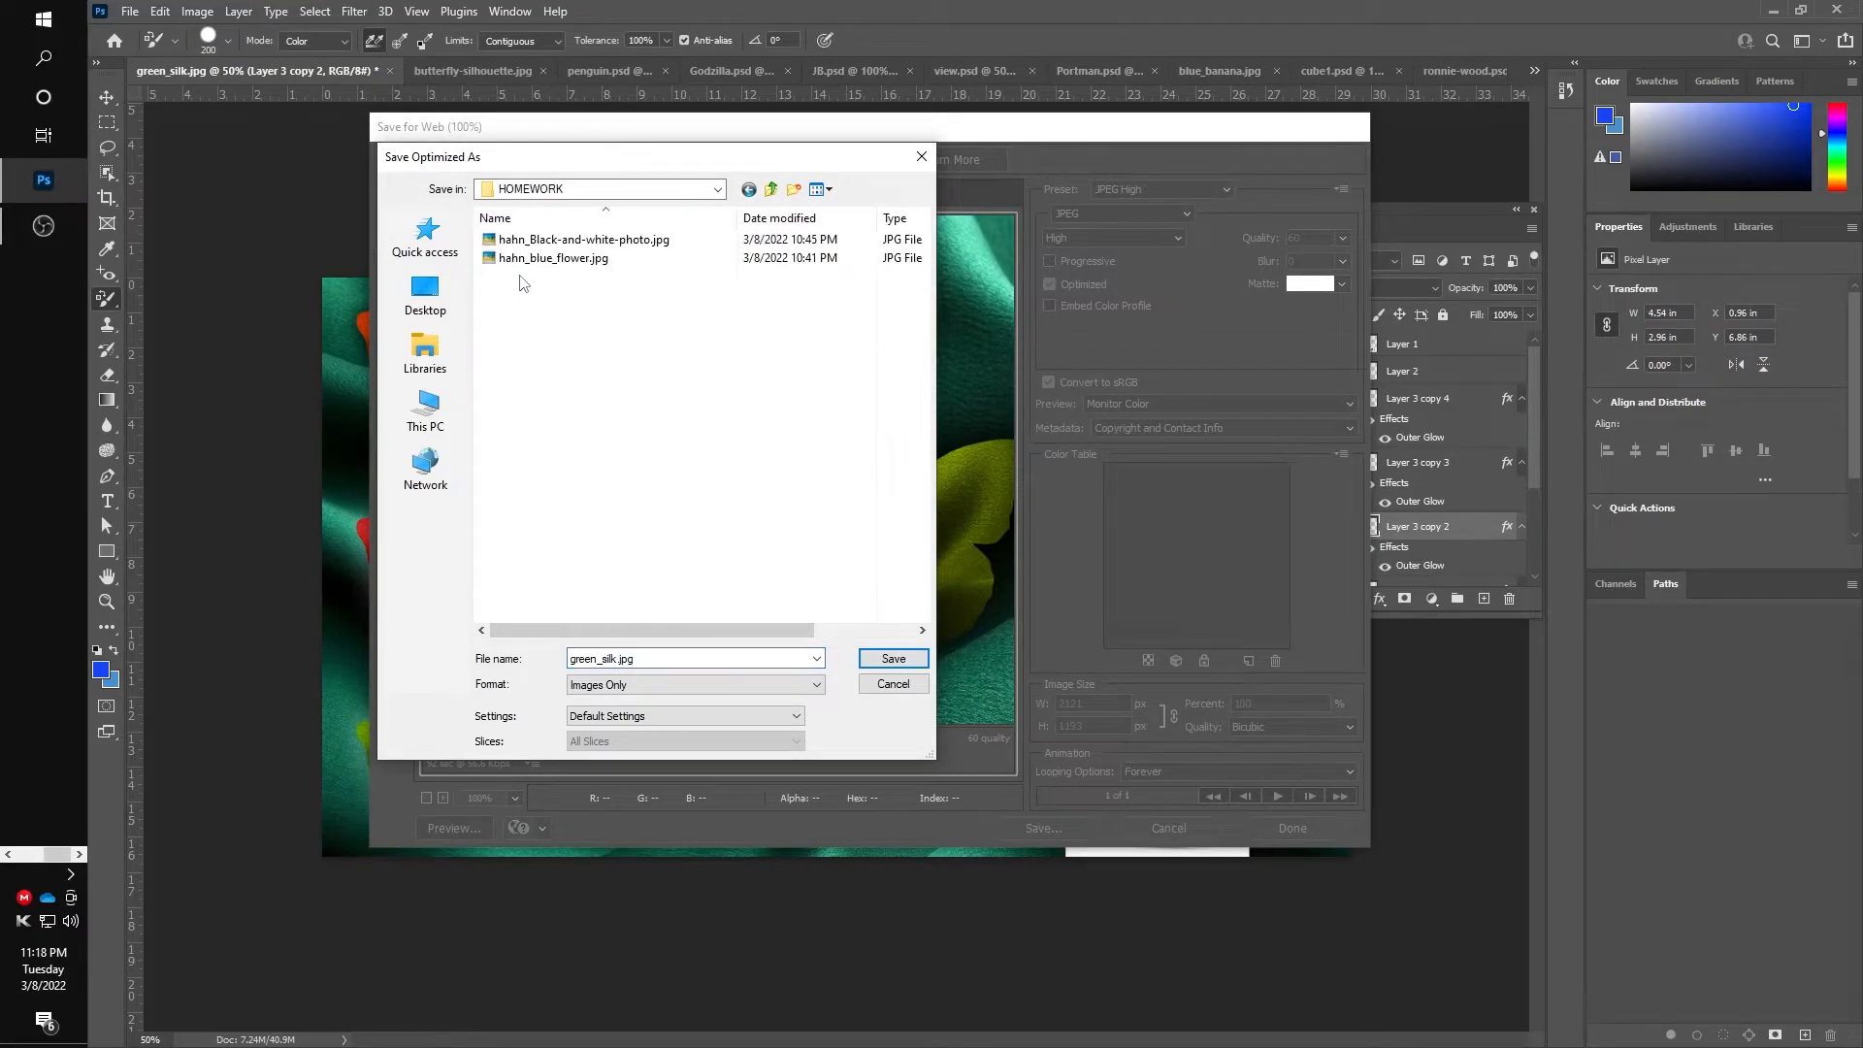
double_click(572, 663)
click(572, 659)
click(893, 659)
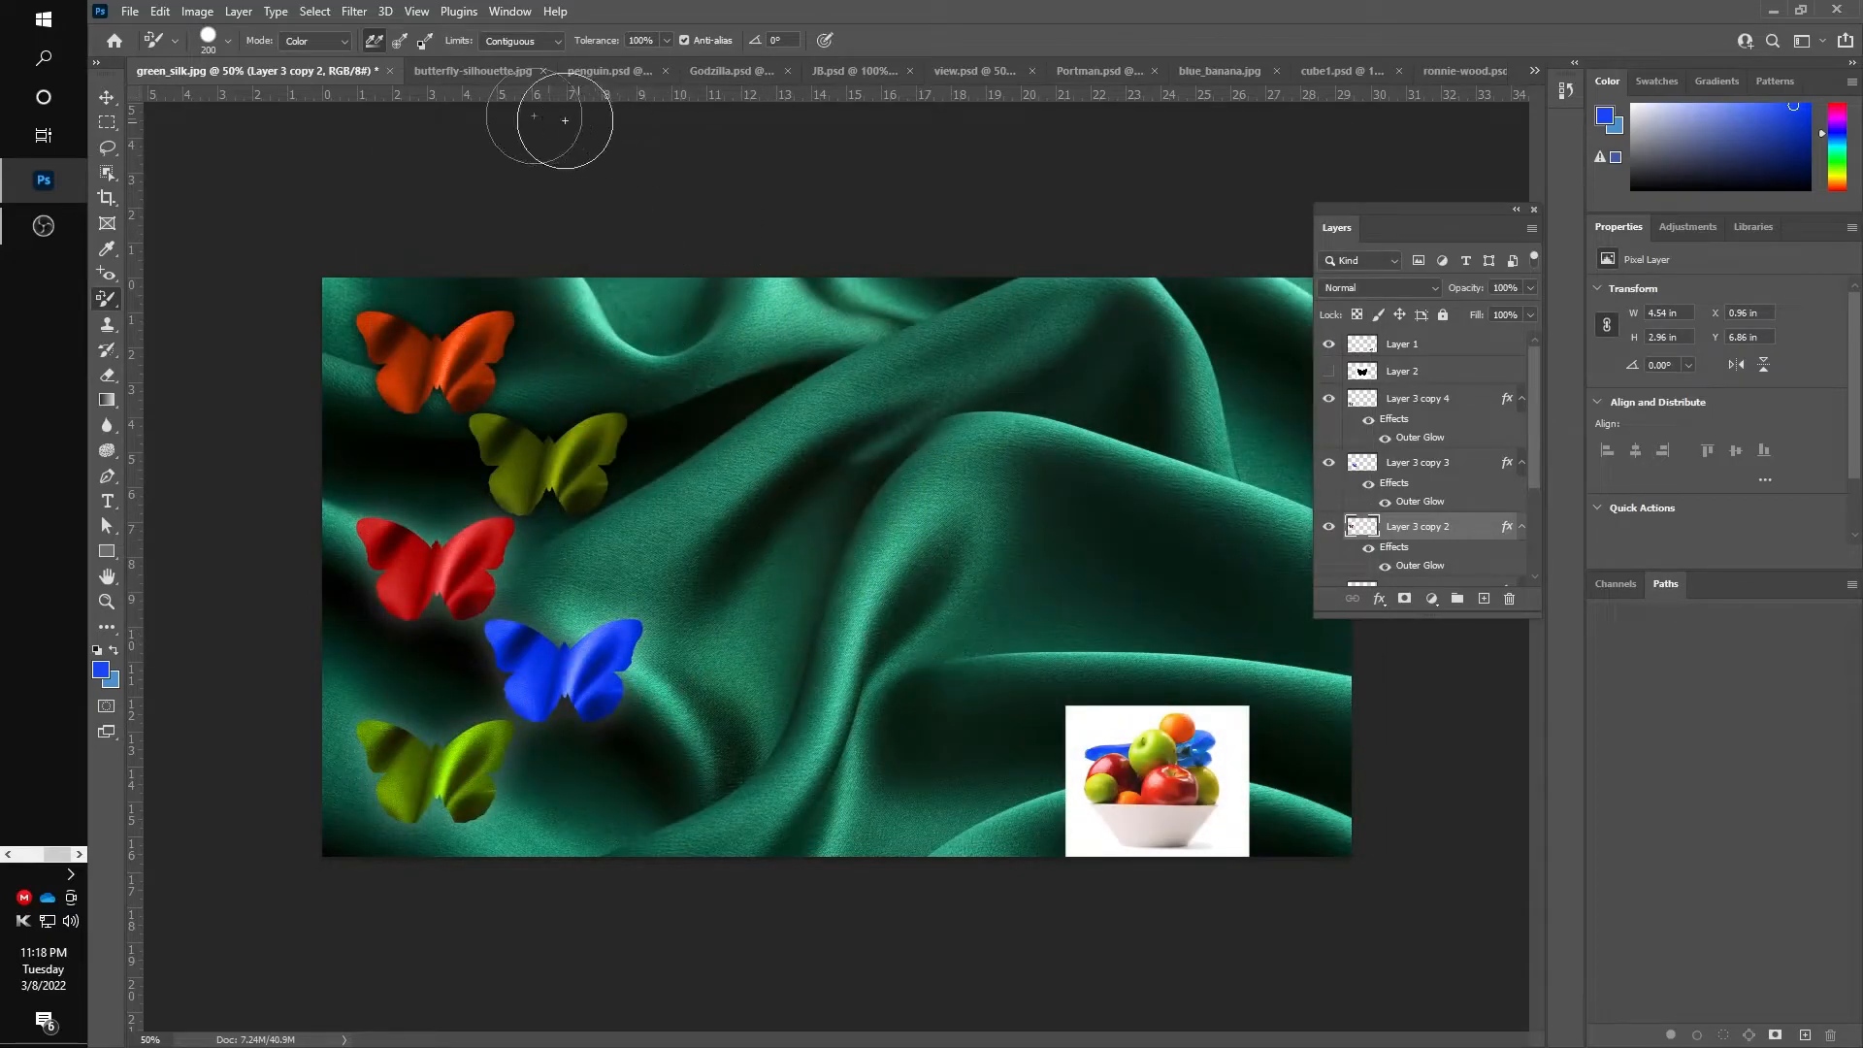
Close green_silk.jpg without saving its changes, and close butterfly-silhouette.jpg
click(390, 71)
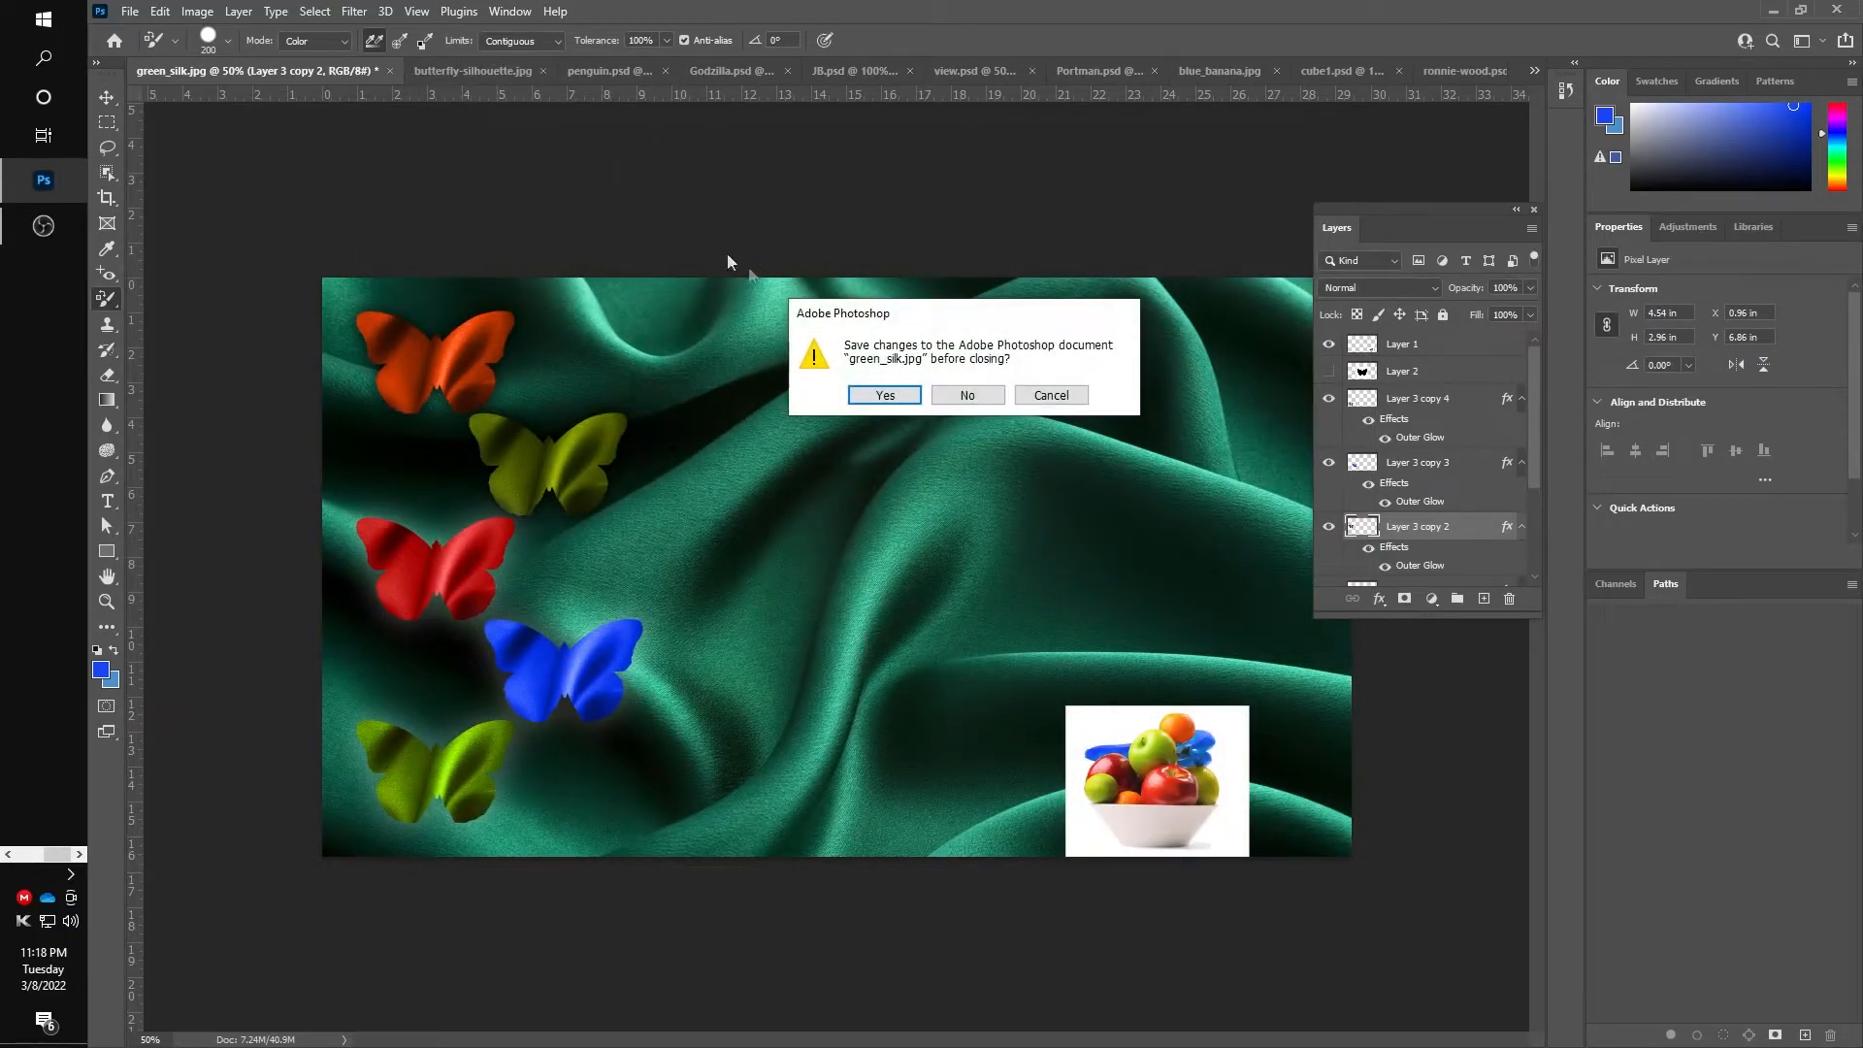
click(939, 395)
click(358, 72)
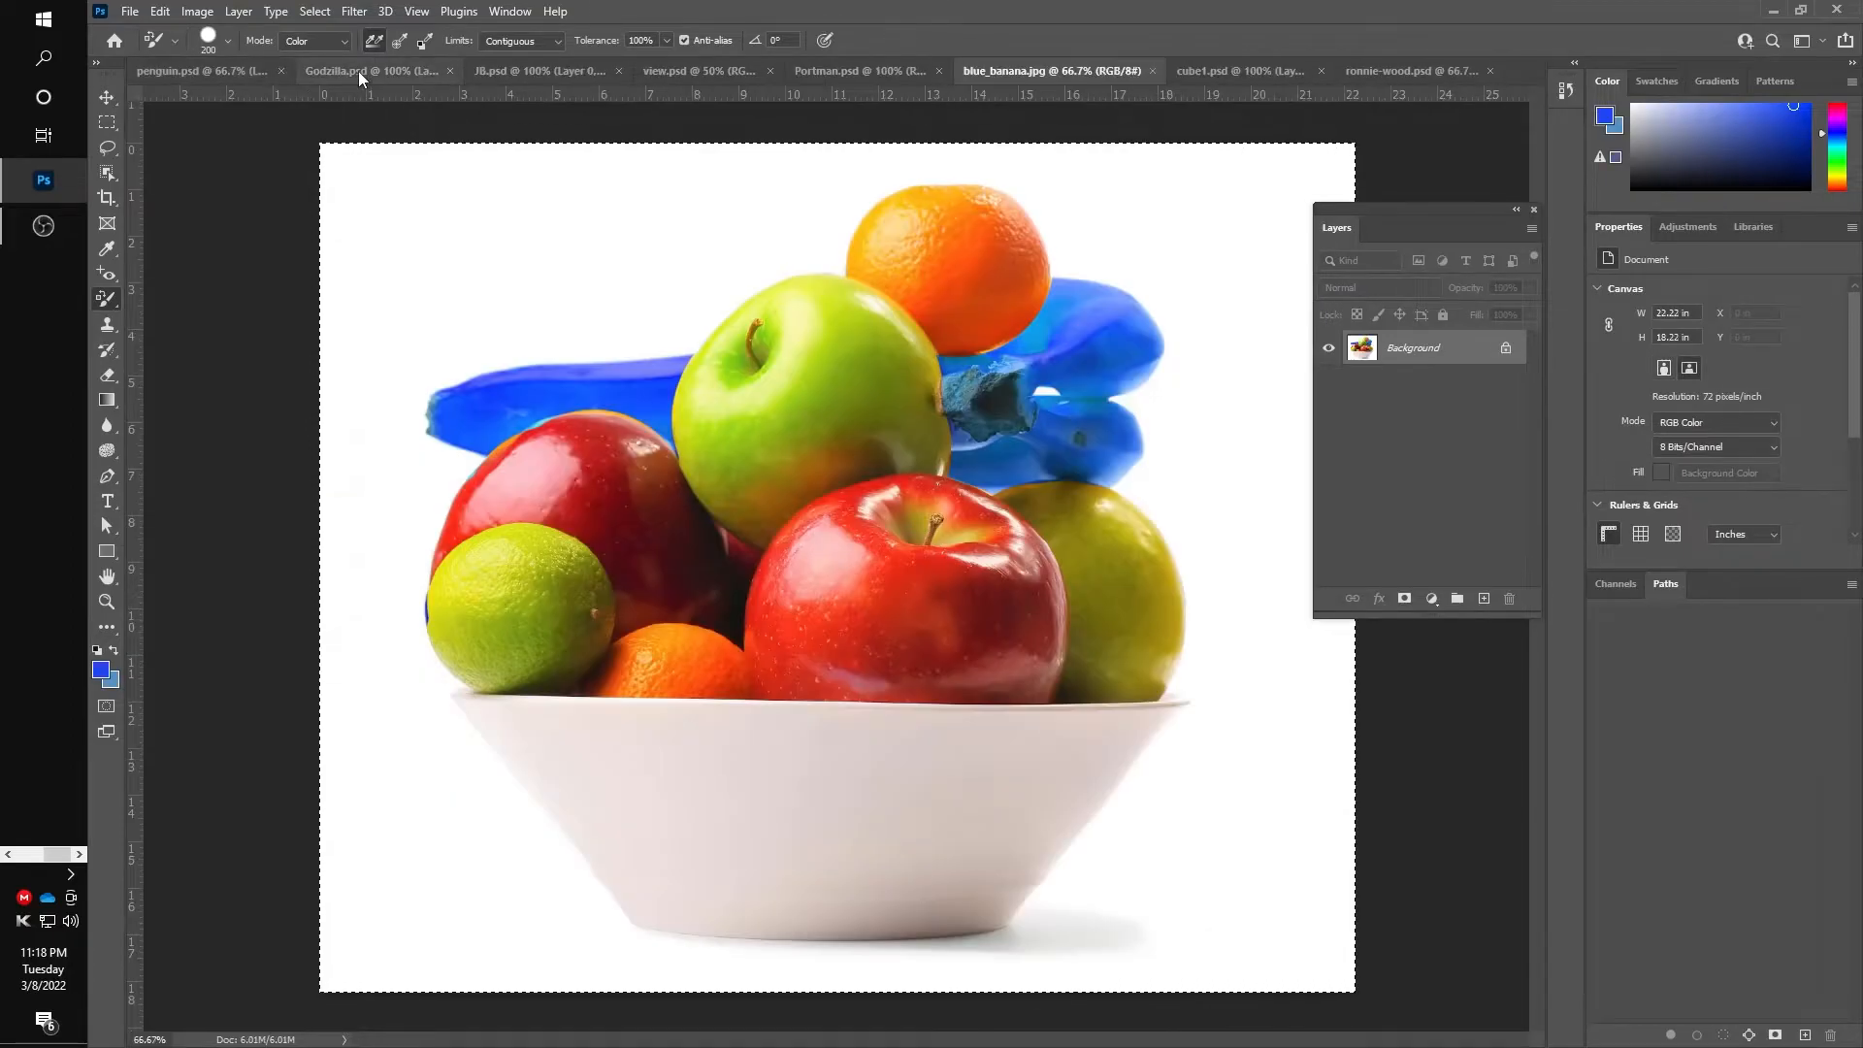
Look through the penguin, Godzilla and view documents, reordering penguin.psd to sit between Portman.psd and blue_banana.jpg
click(206, 72)
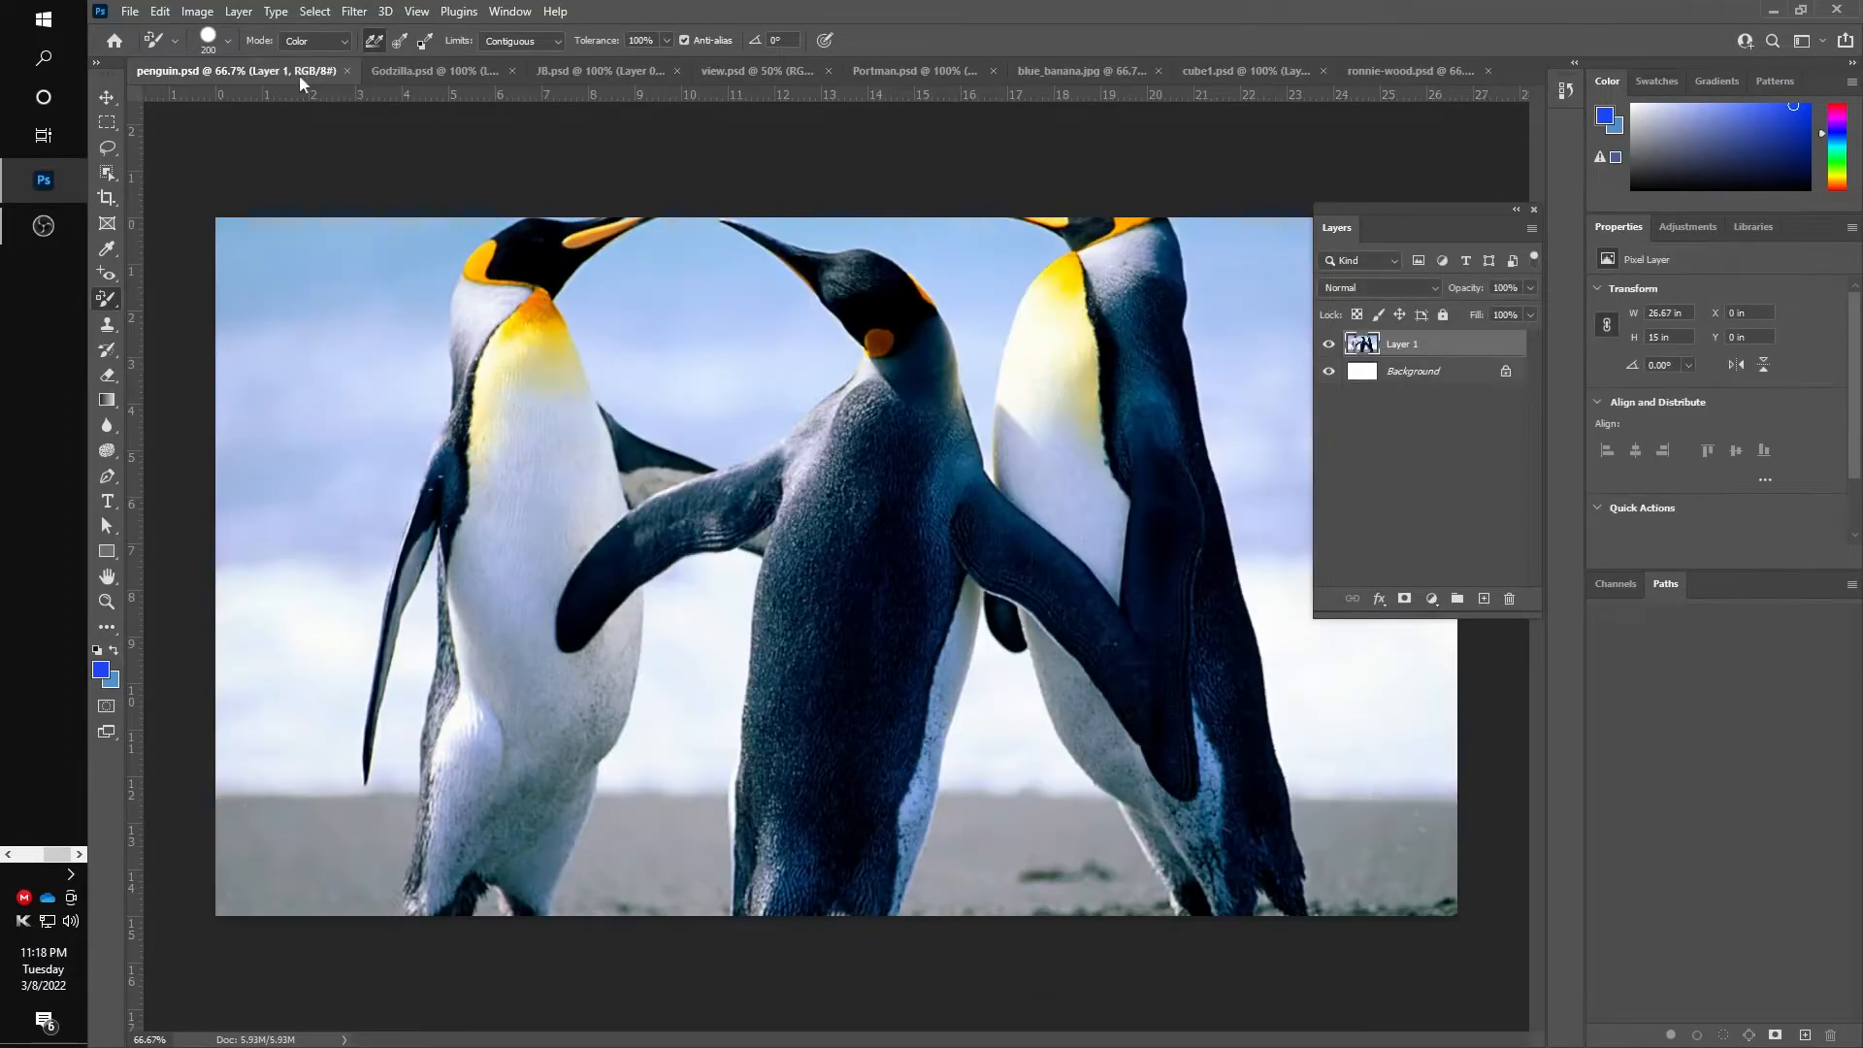
click(427, 72)
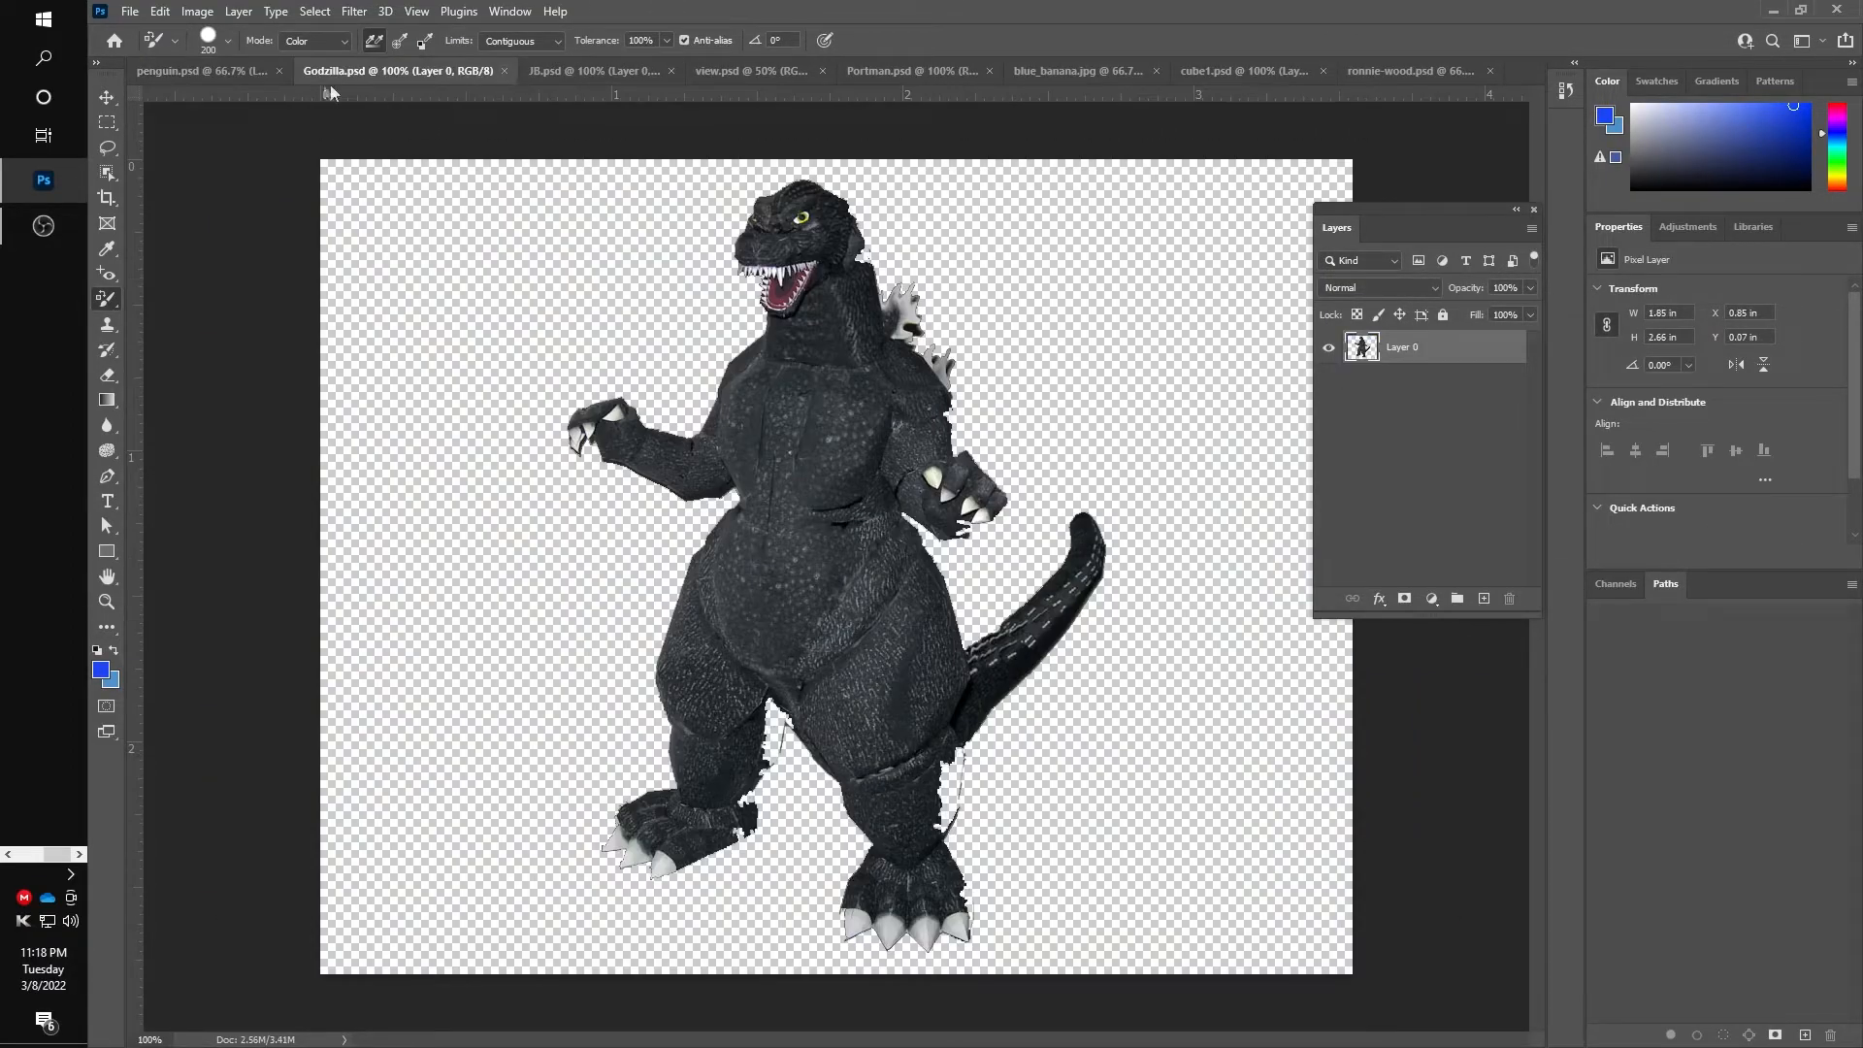
click(229, 73)
drag(225, 70, 888, 73)
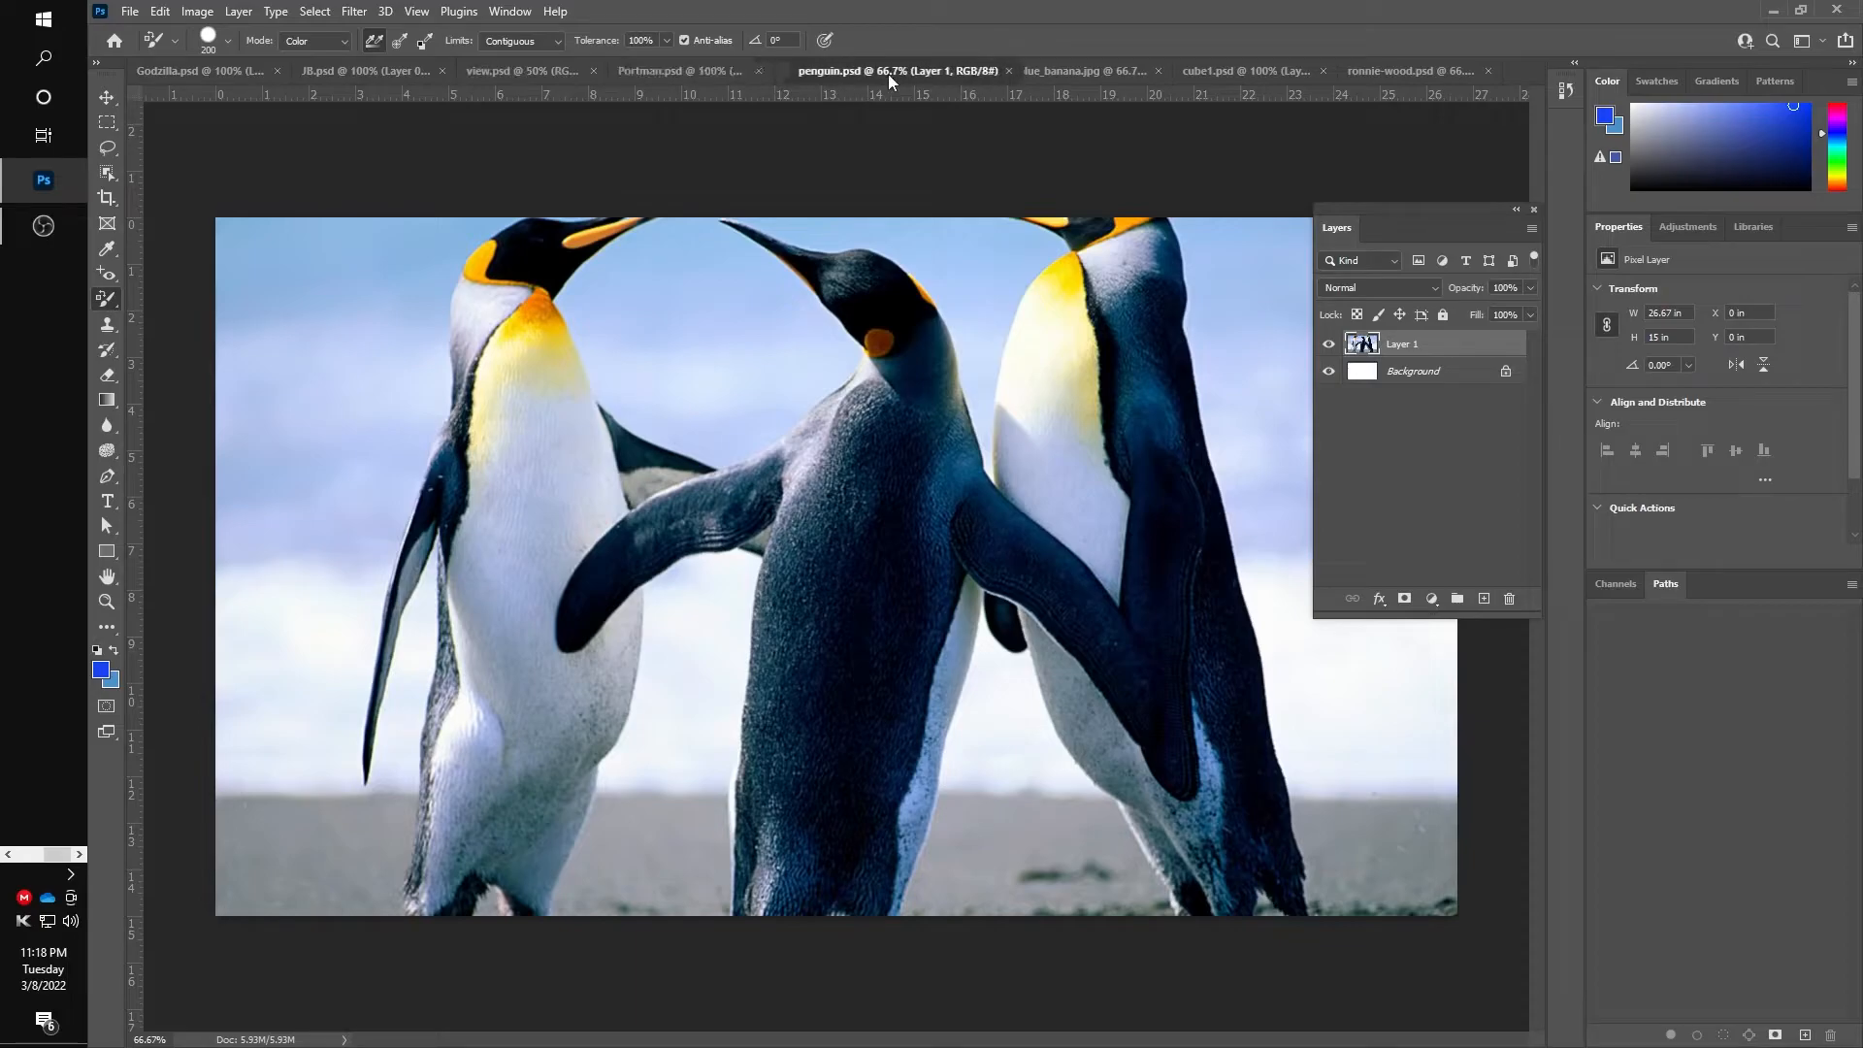
click(201, 70)
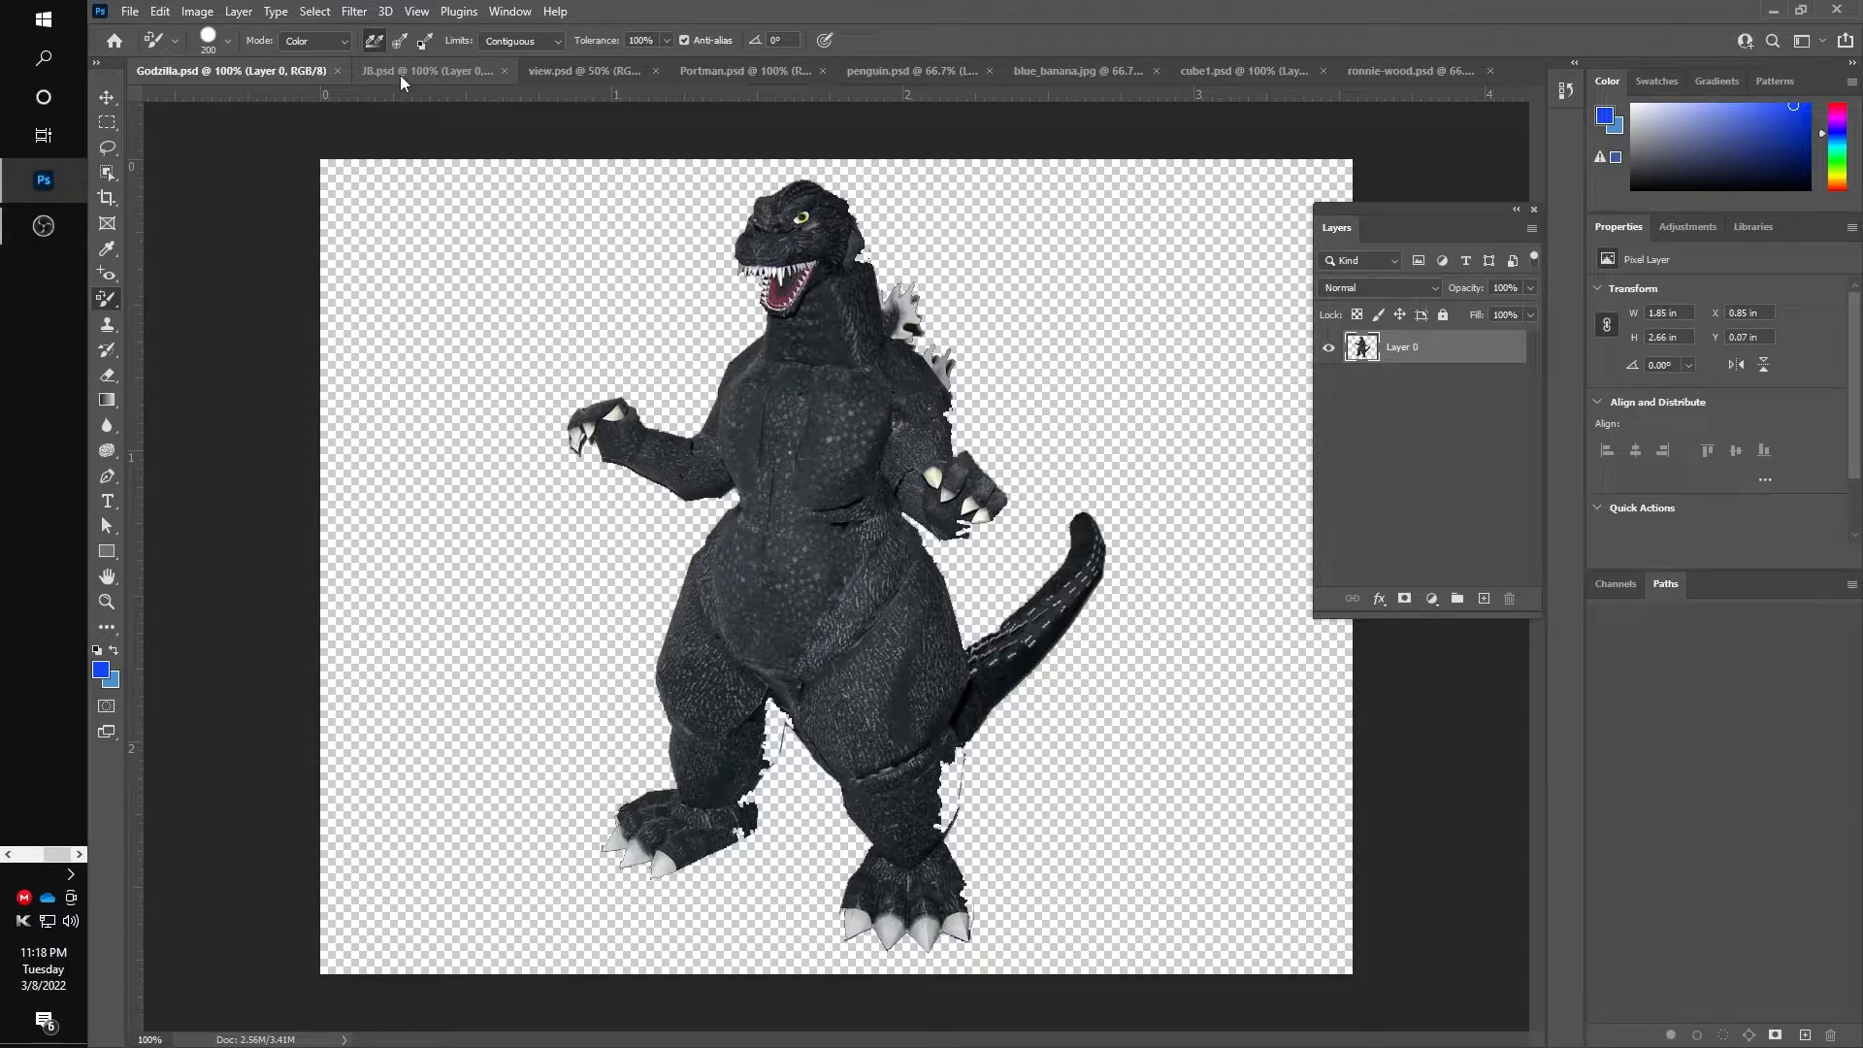
click(554, 70)
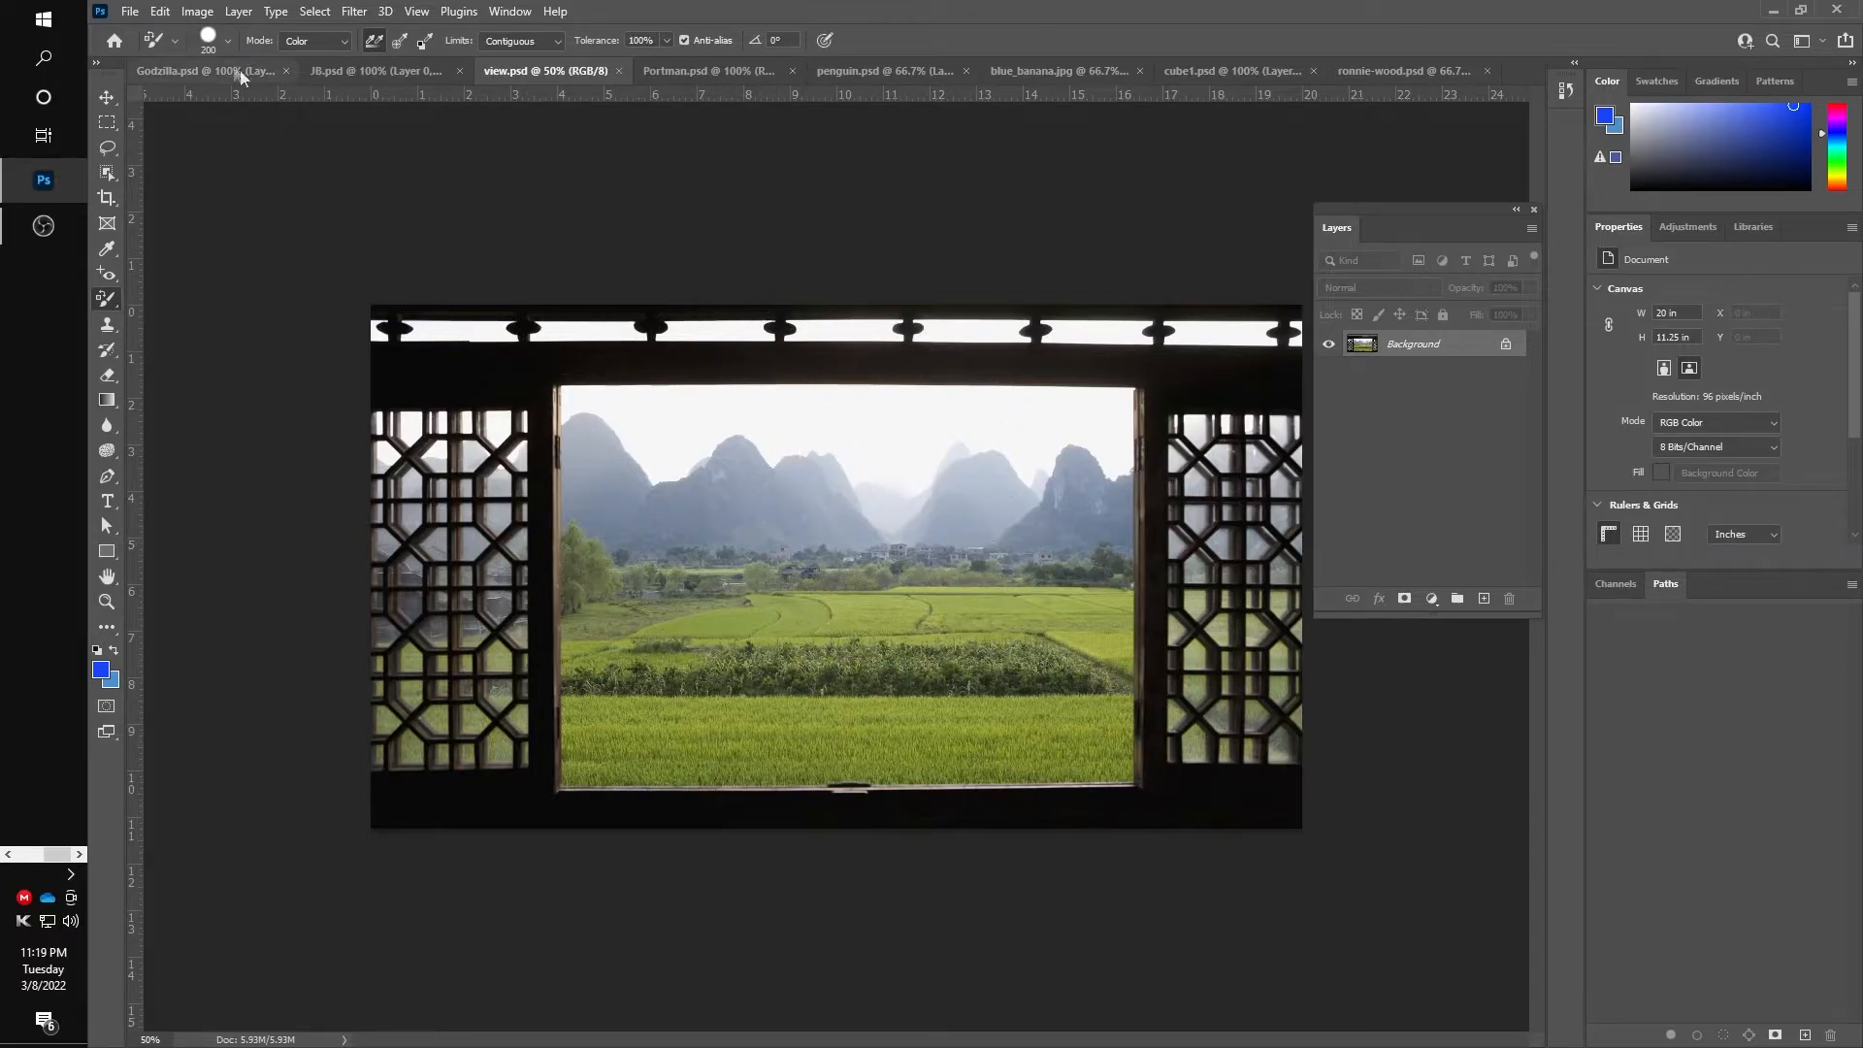
Create a new document from the Web Most Common preset, 1366 x 768 px at 72 pixels/inch with a white background
click(129, 11)
click(145, 32)
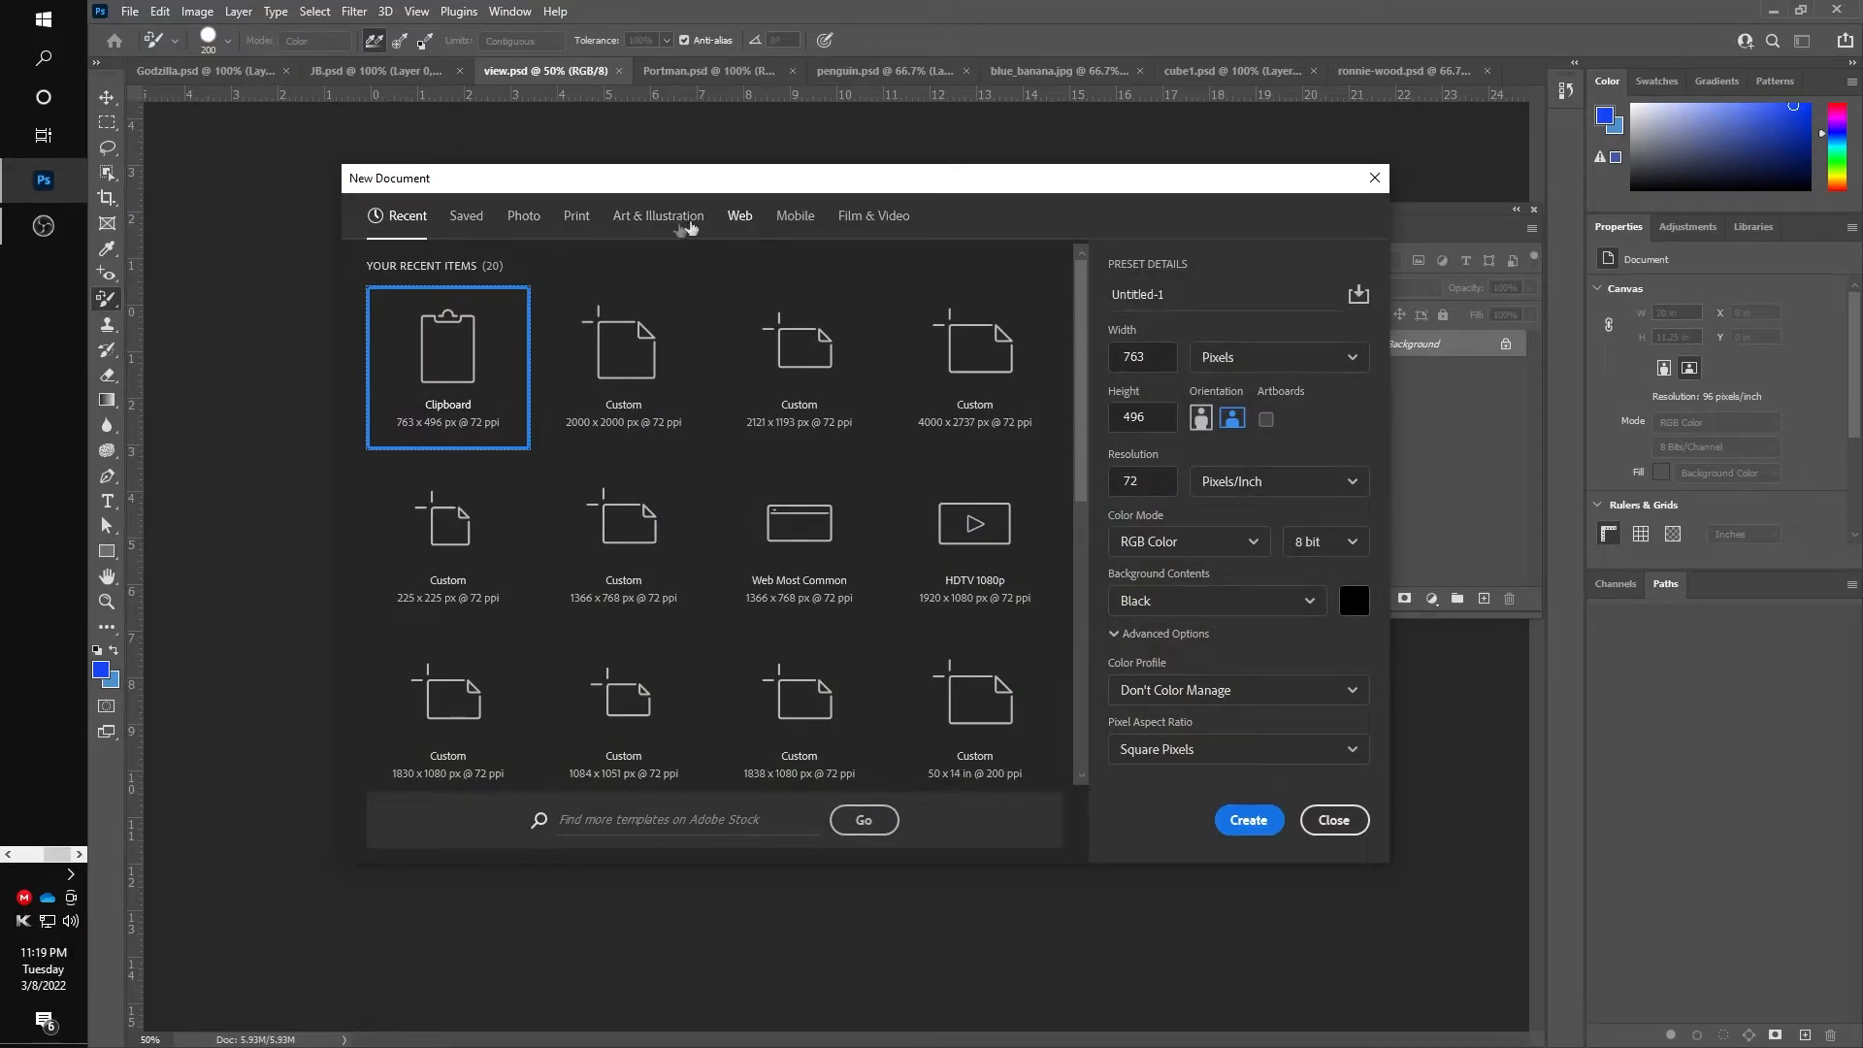
click(741, 221)
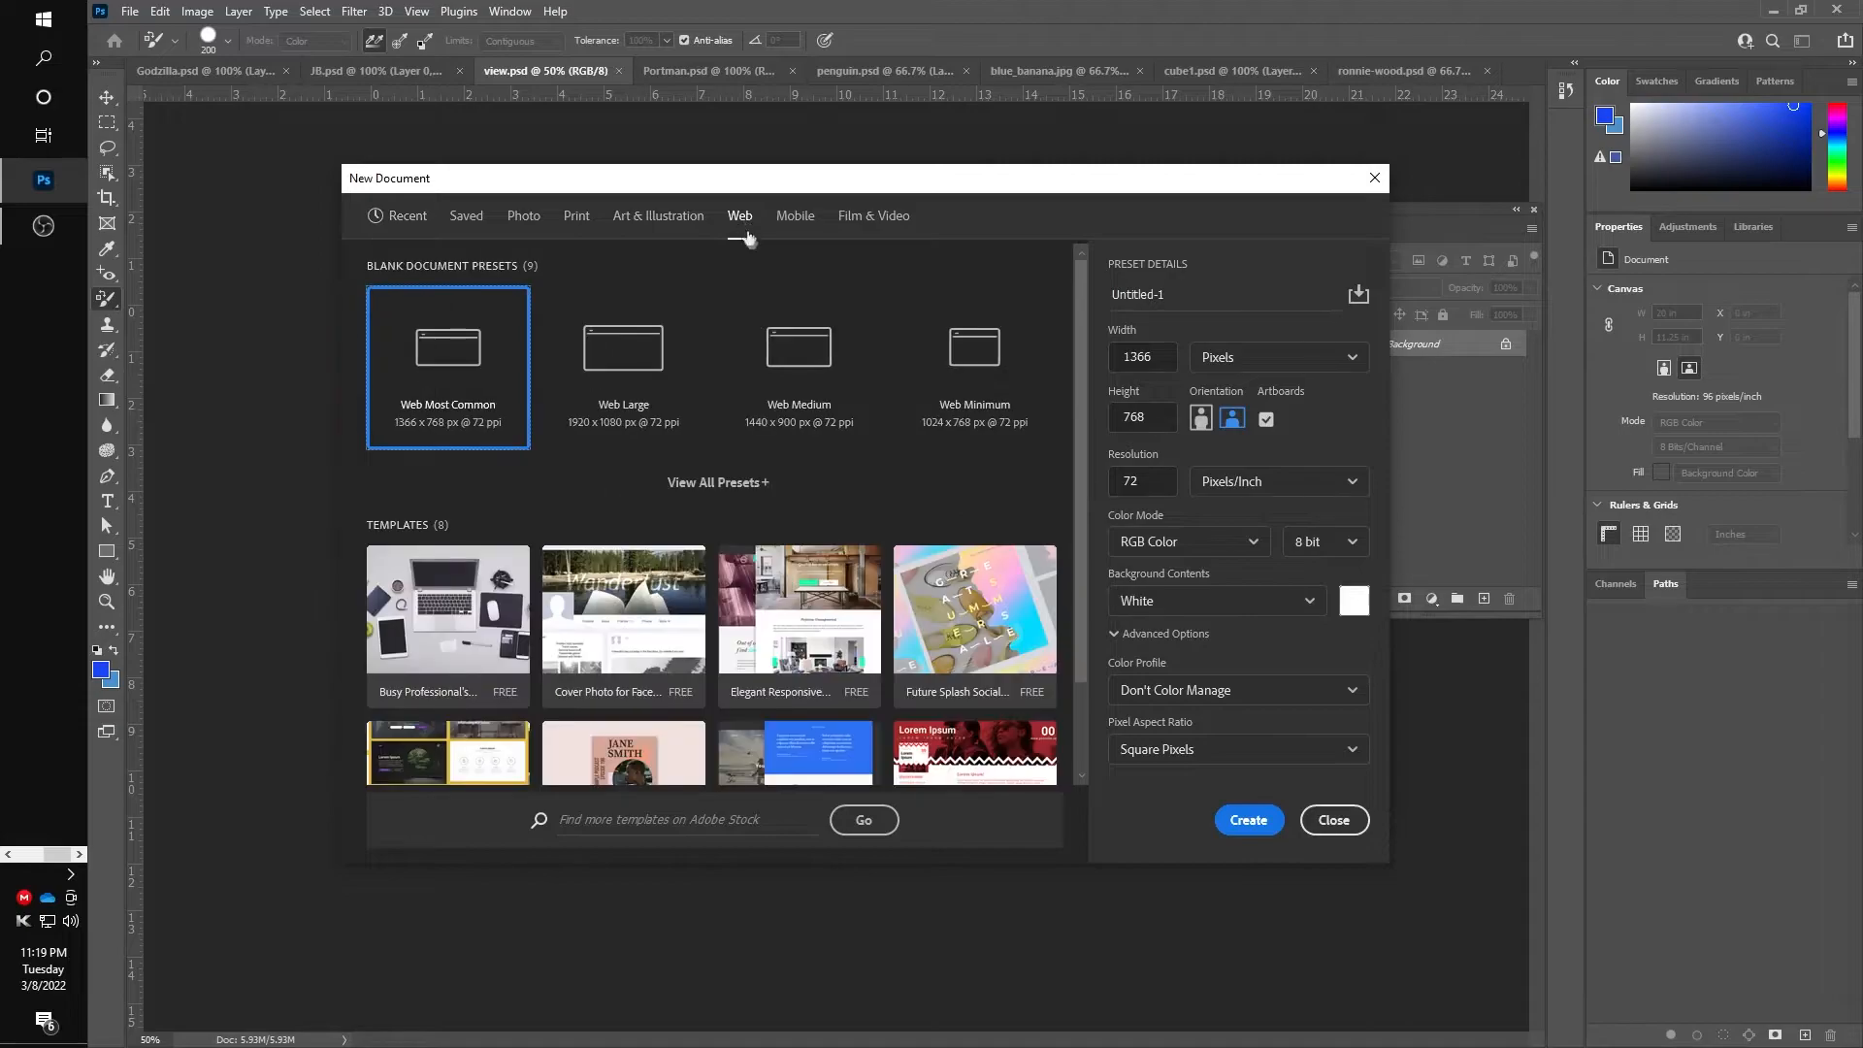
double_click(1134, 480)
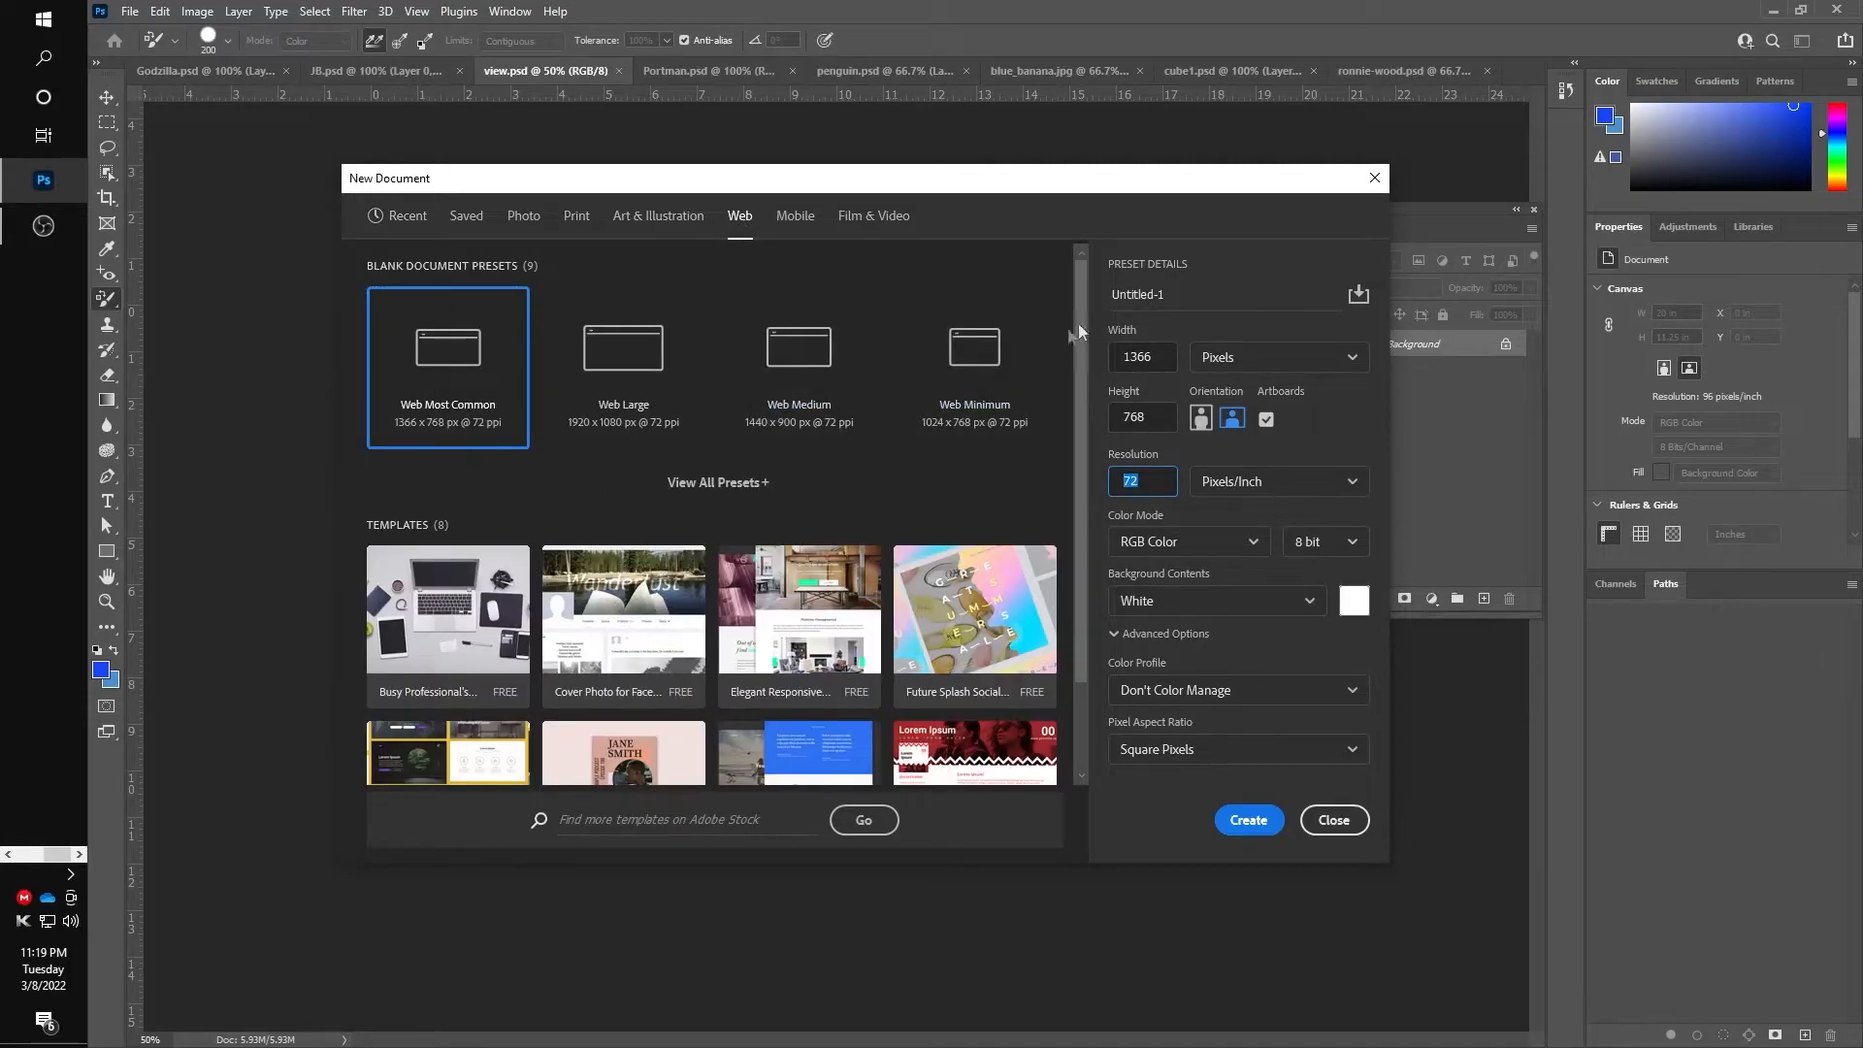
key(Return)
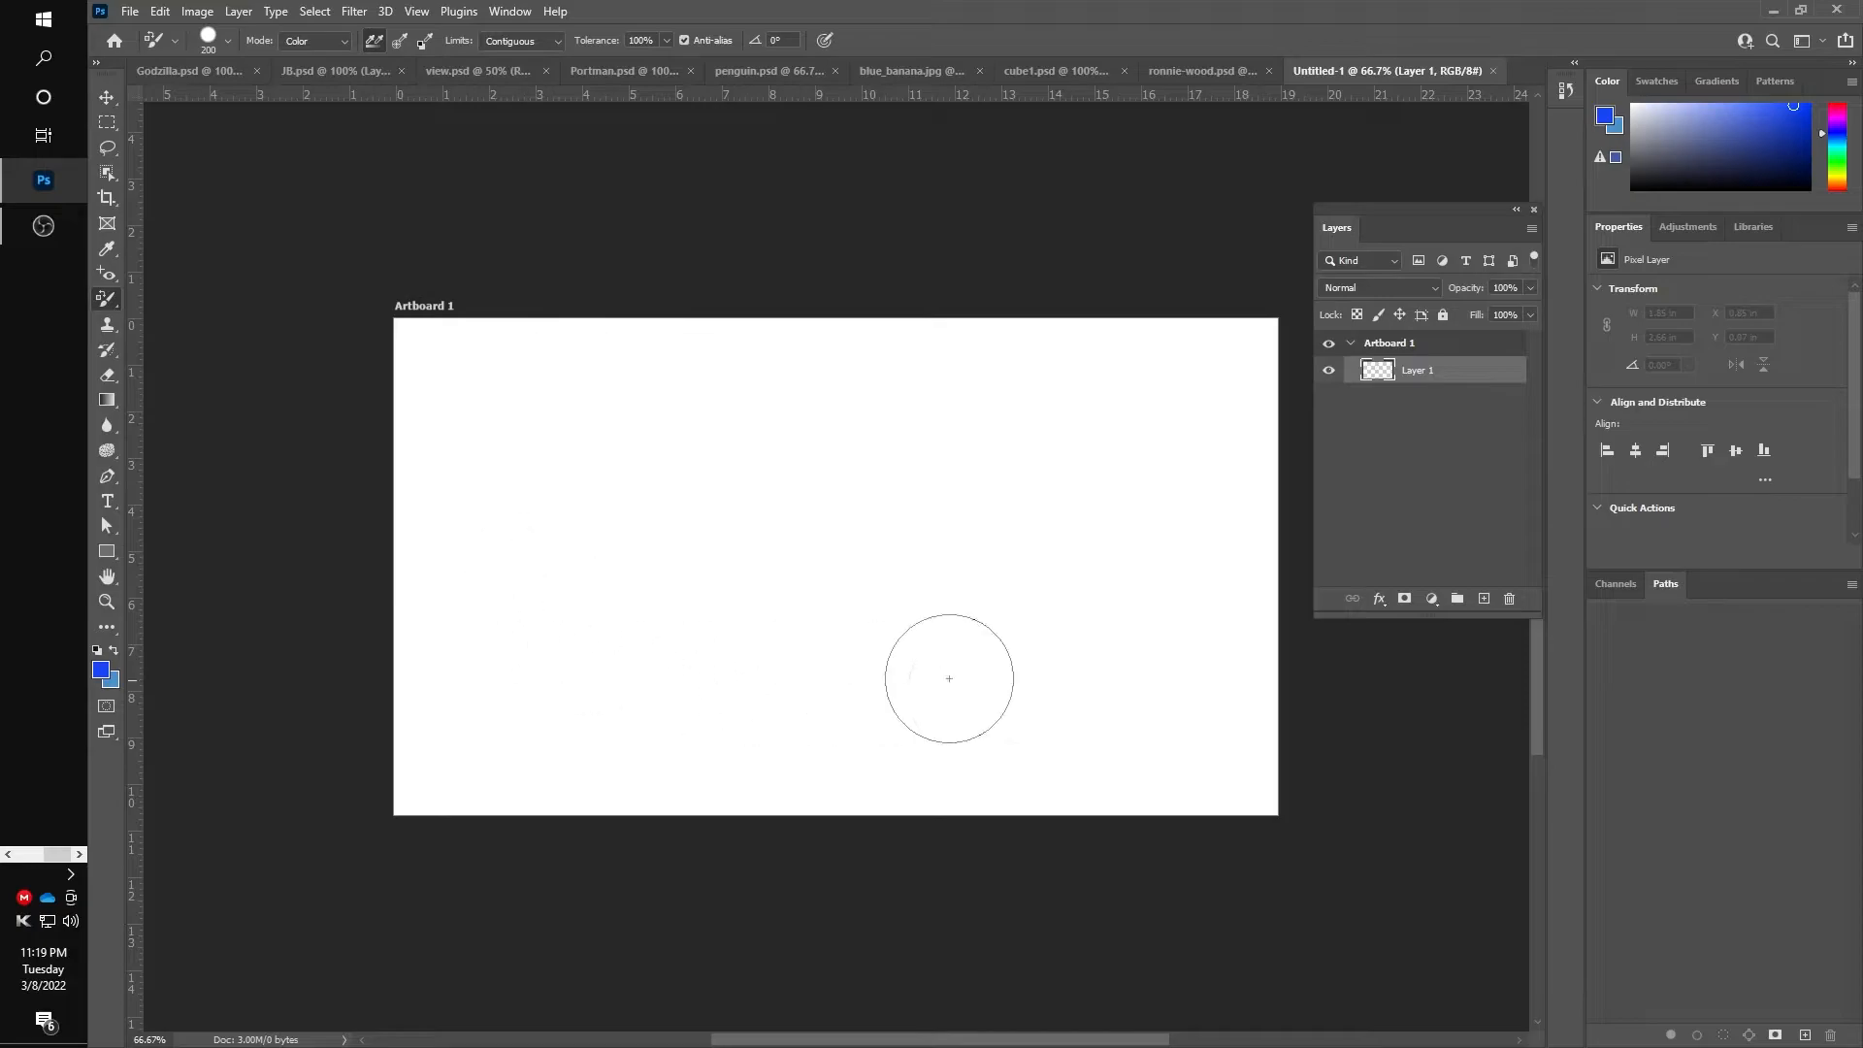
Copy the whole view.psd image into the Untitled-1 document and make Untitled-1 the first of the open documents
click(481, 72)
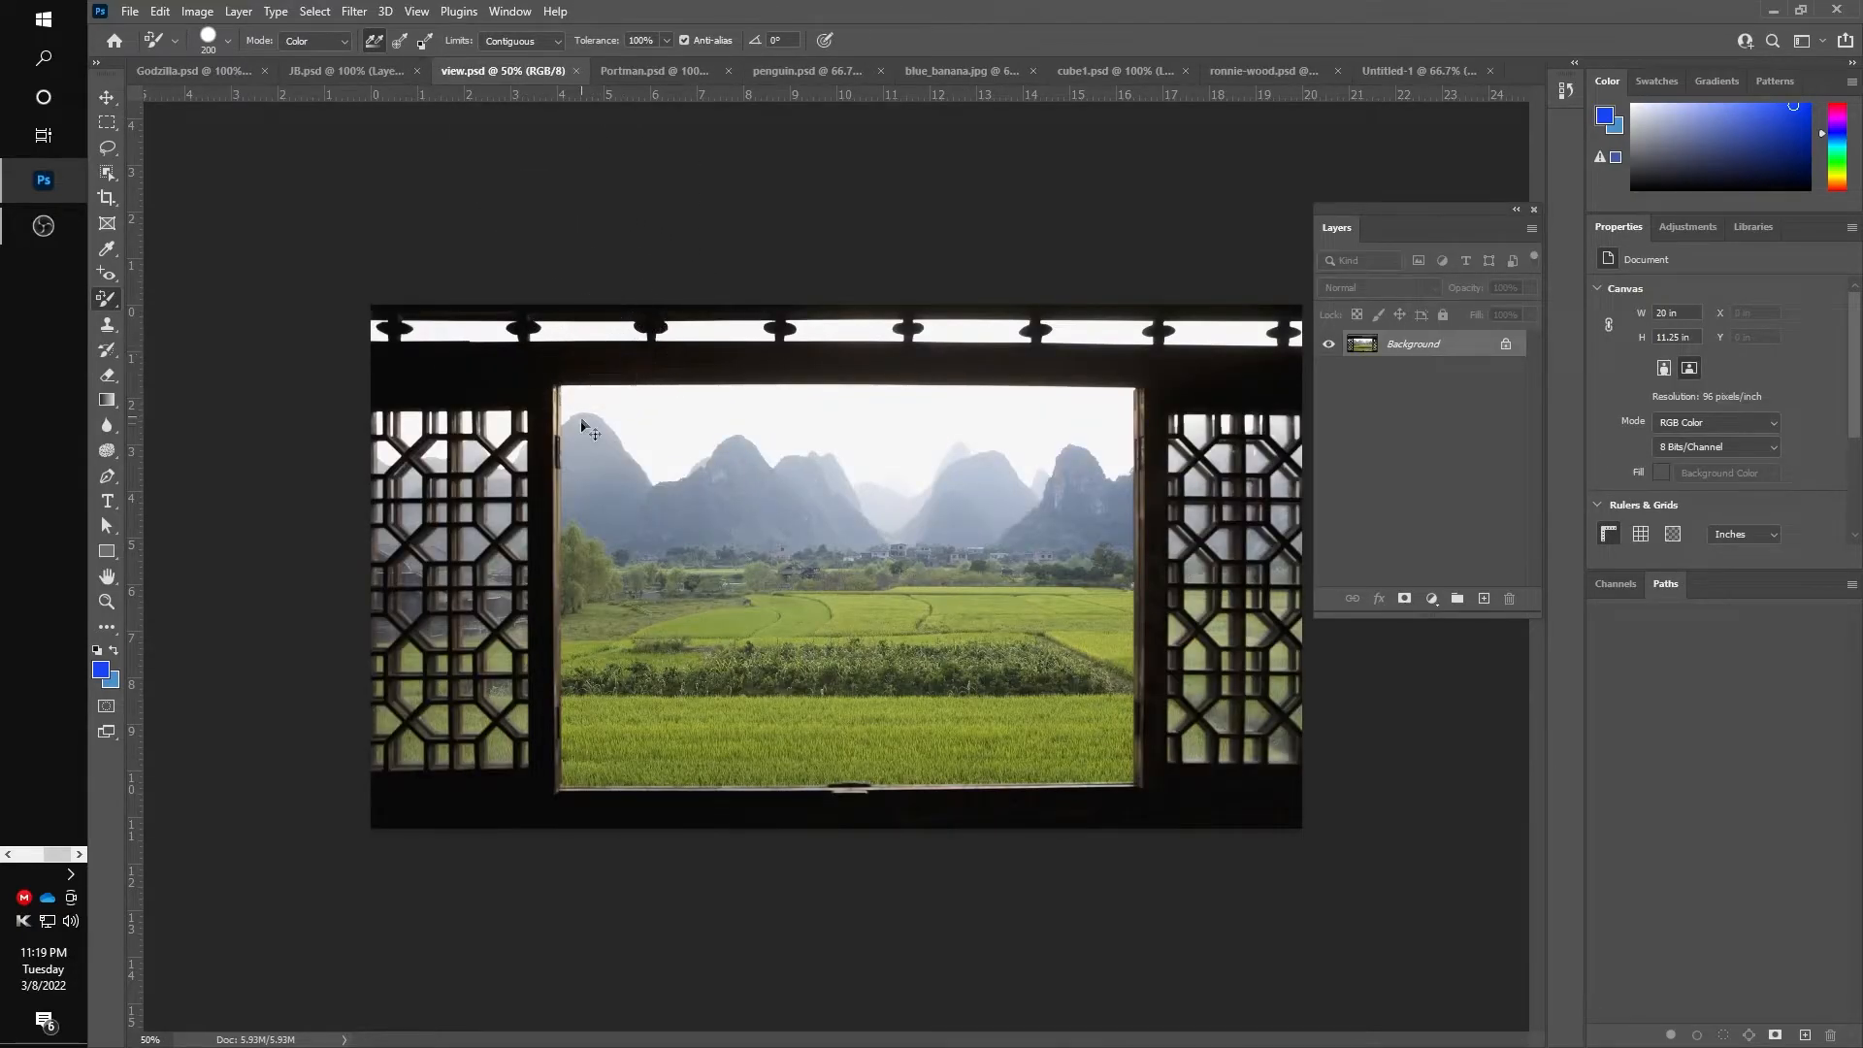
key(ctrl+a)
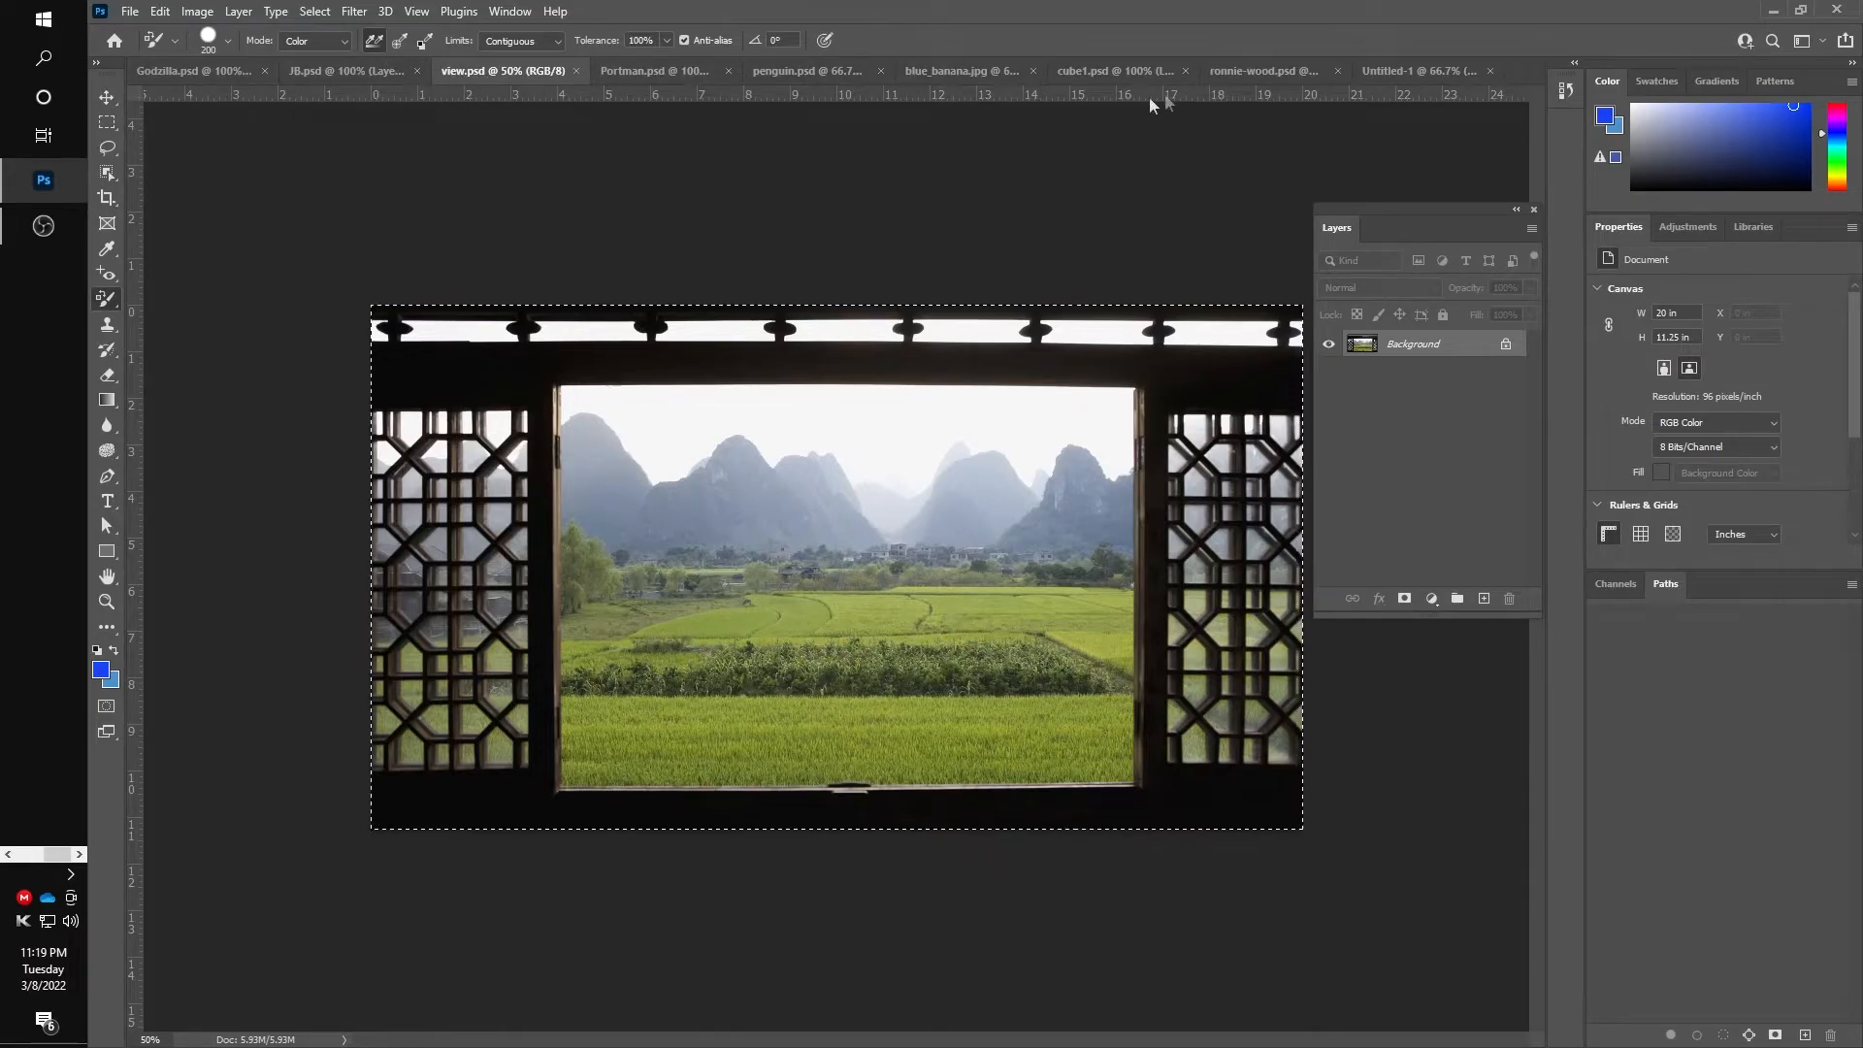
click(1407, 71)
key(ctrl+v)
drag(1279, 78, 152, 68)
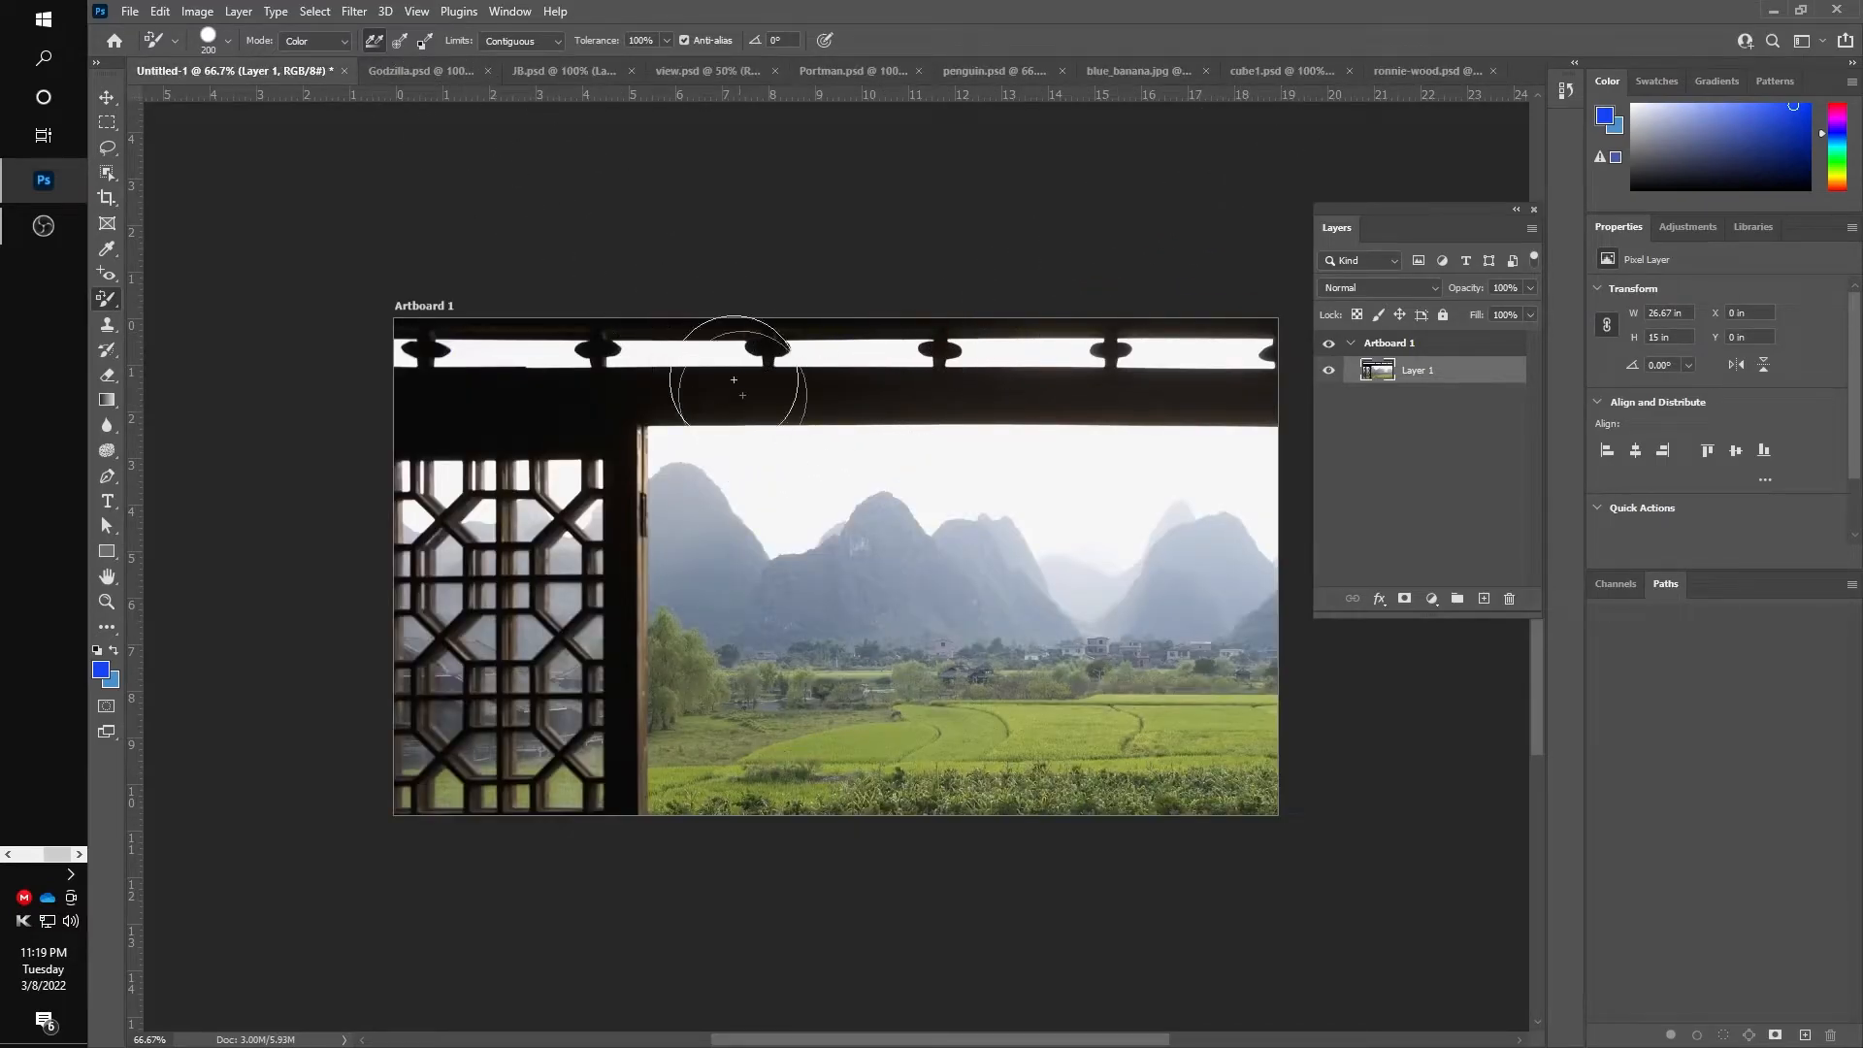
Scale the pasted window view on Layer 1 down to about 20.21 x 11.38 in and position it to fill Artboard 1
key(ctrl+t)
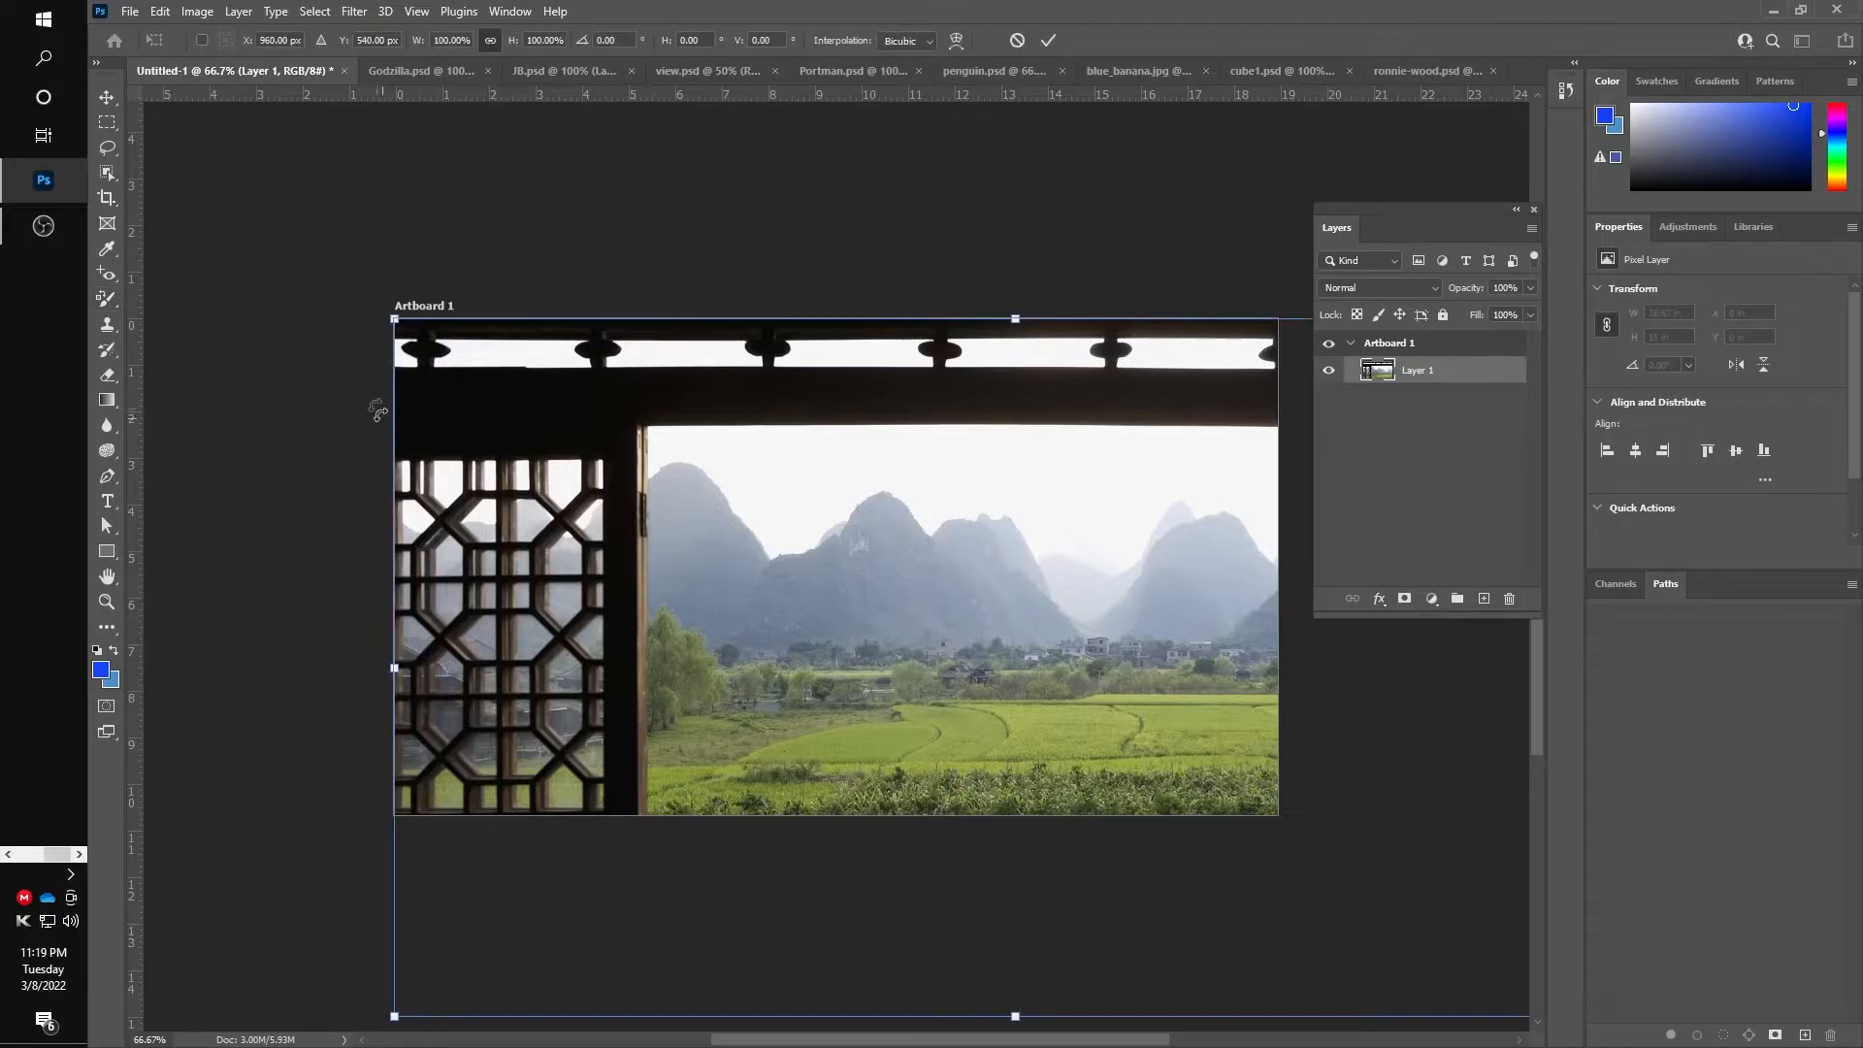
drag(394, 320, 803, 547)
drag(1041, 719, 624, 479)
drag(1217, 772, 1326, 830)
click(1048, 40)
key(b)
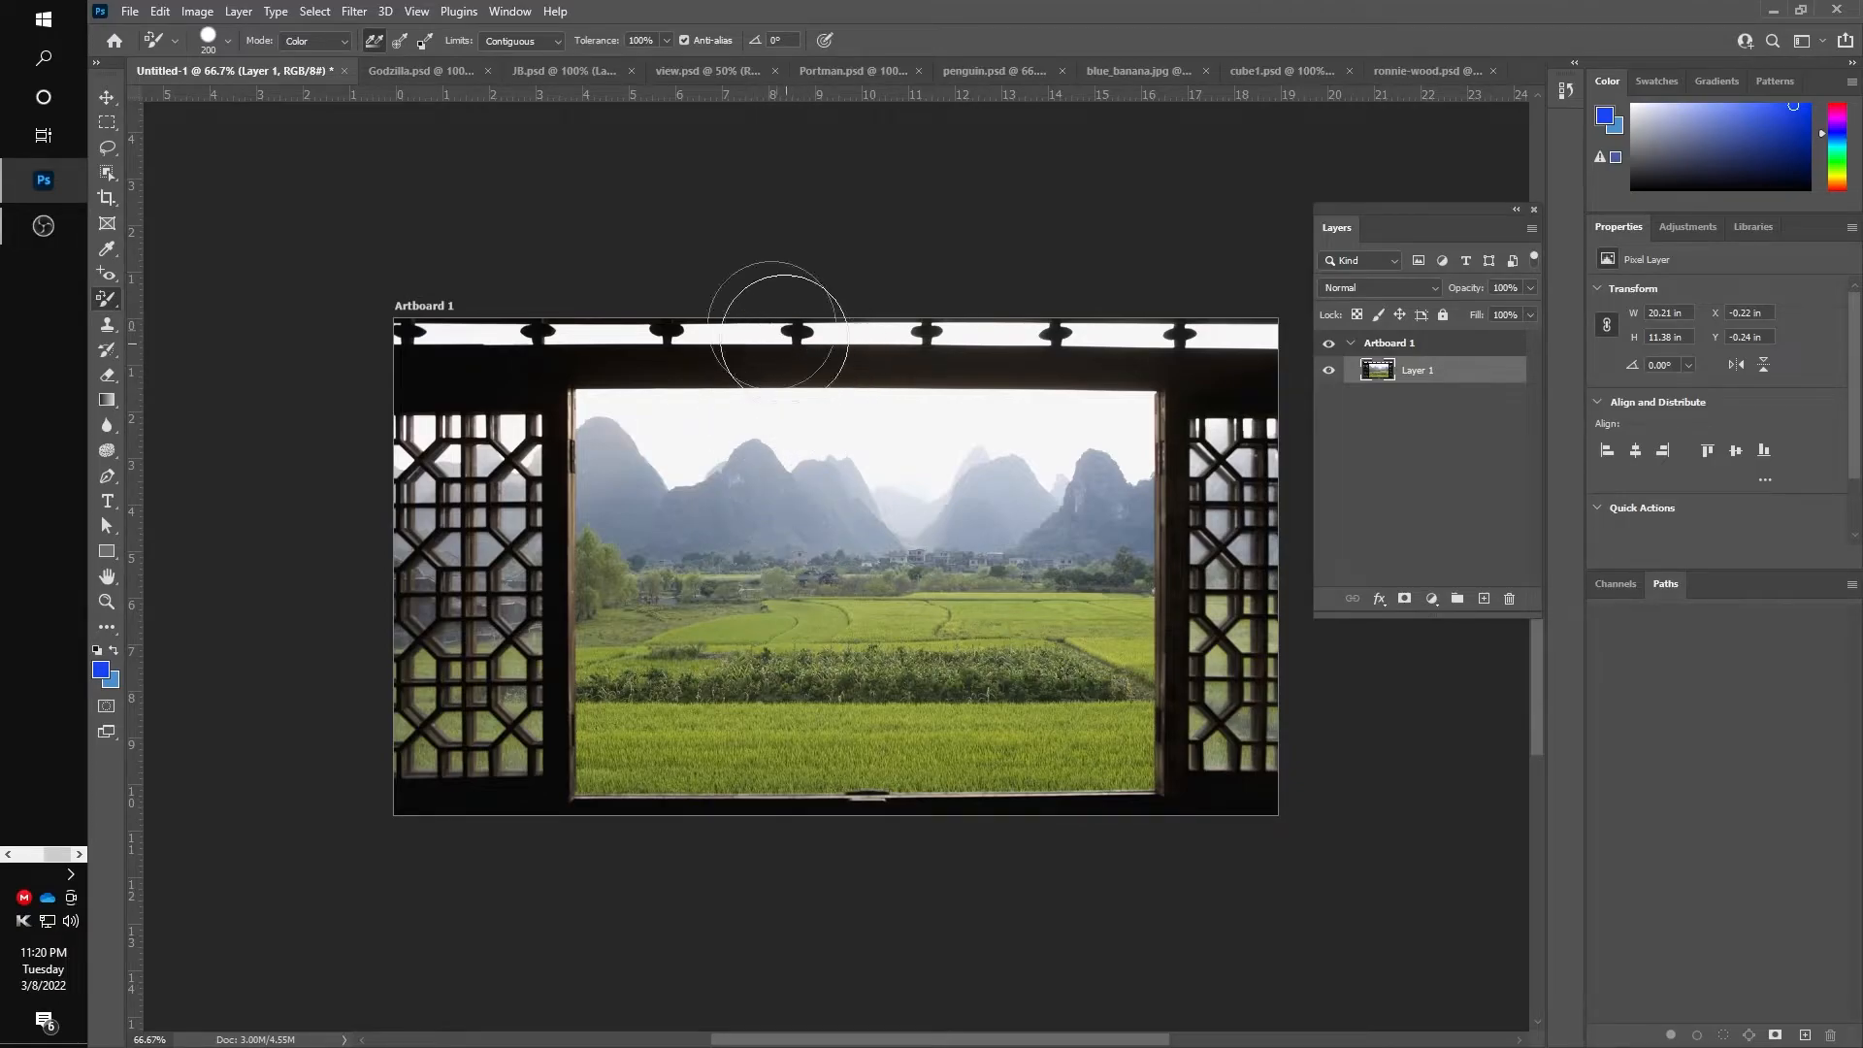
Select the Godzilla figure in Godzilla.psd with the Object Selection tool and copy it into Untitled-1
click(419, 76)
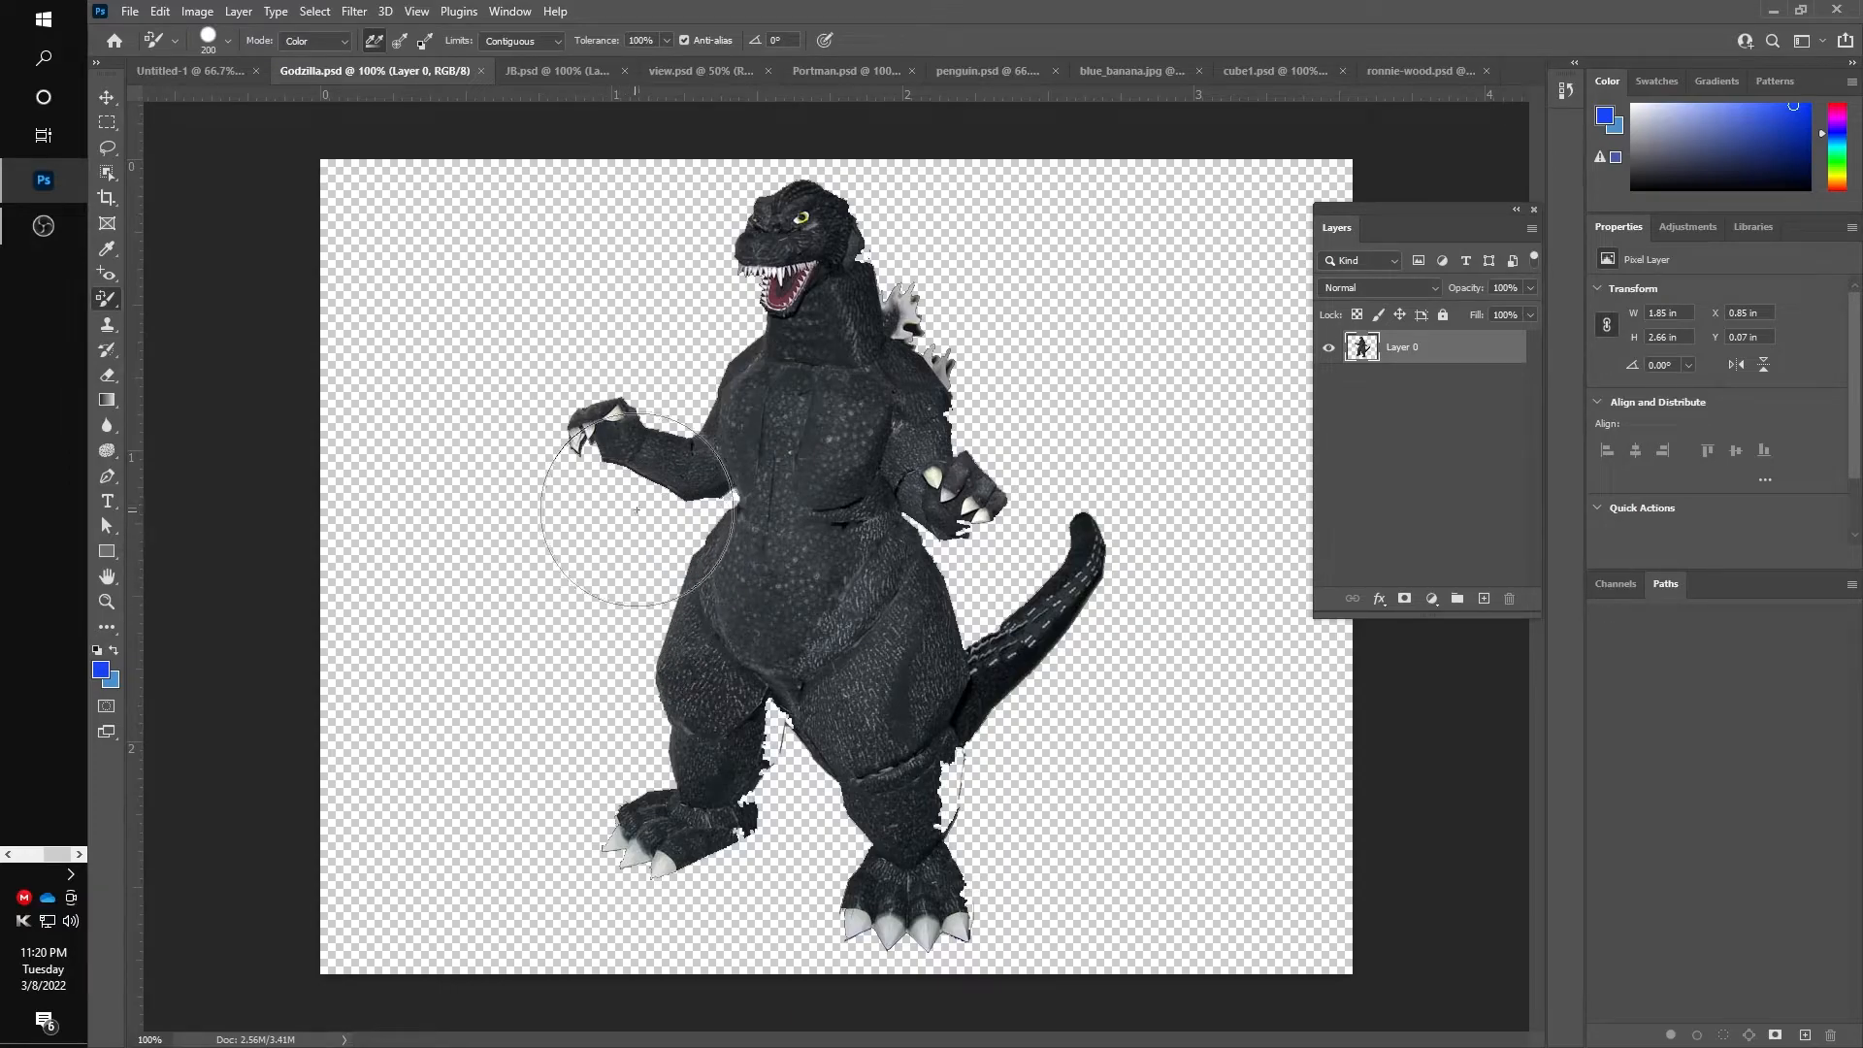
click(108, 99)
drag(829, 371, 803, 398)
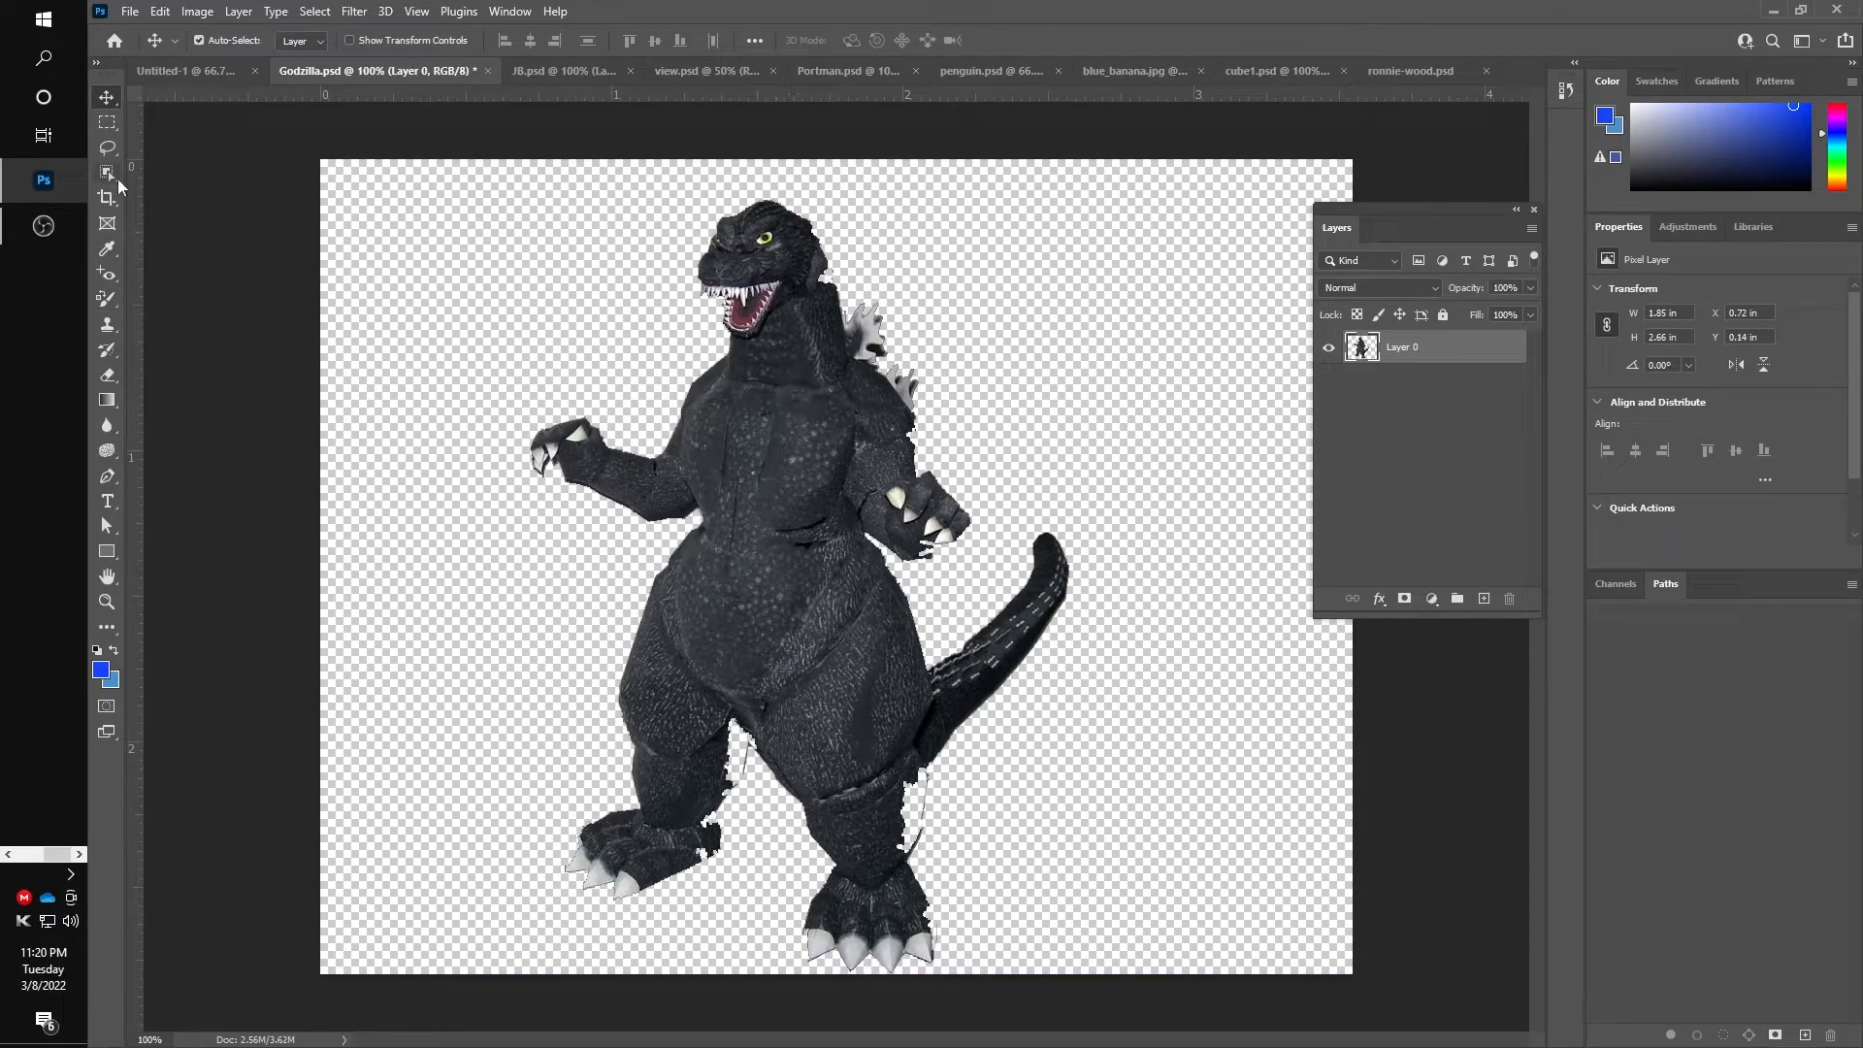
click(114, 176)
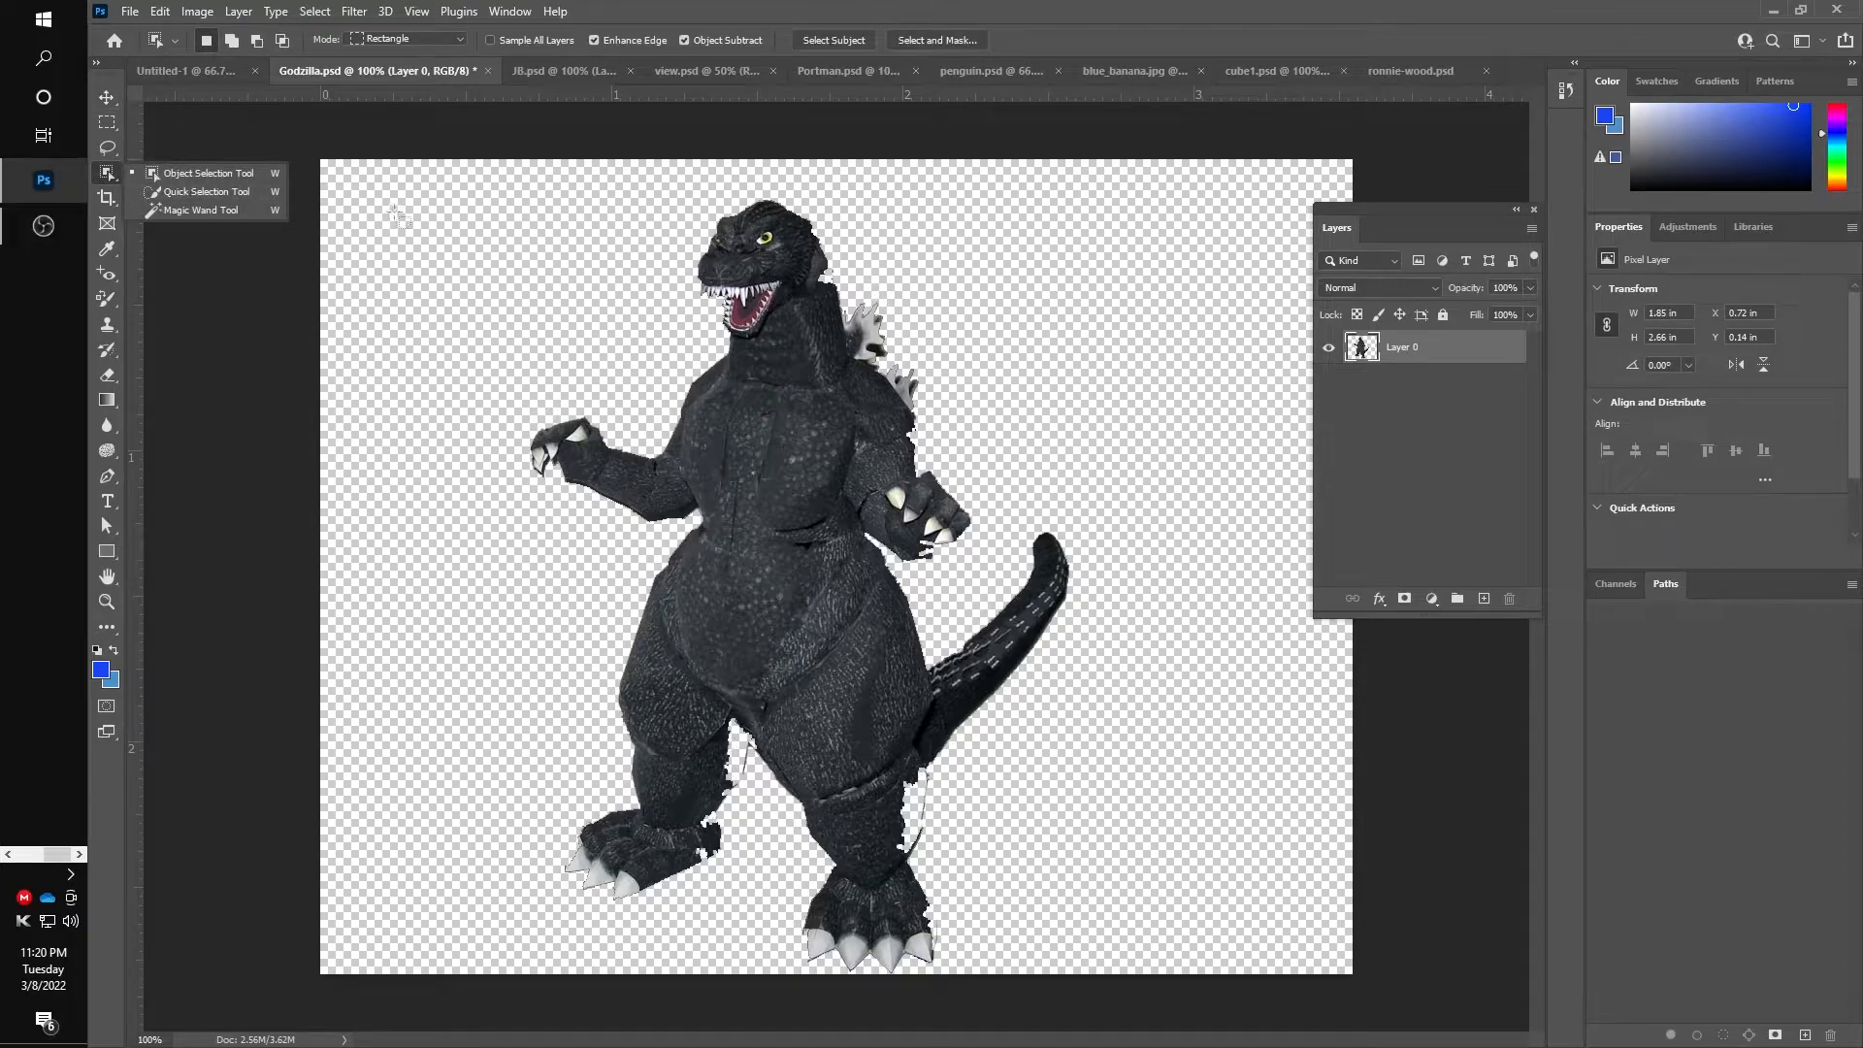
click(250, 176)
drag(478, 168, 1138, 970)
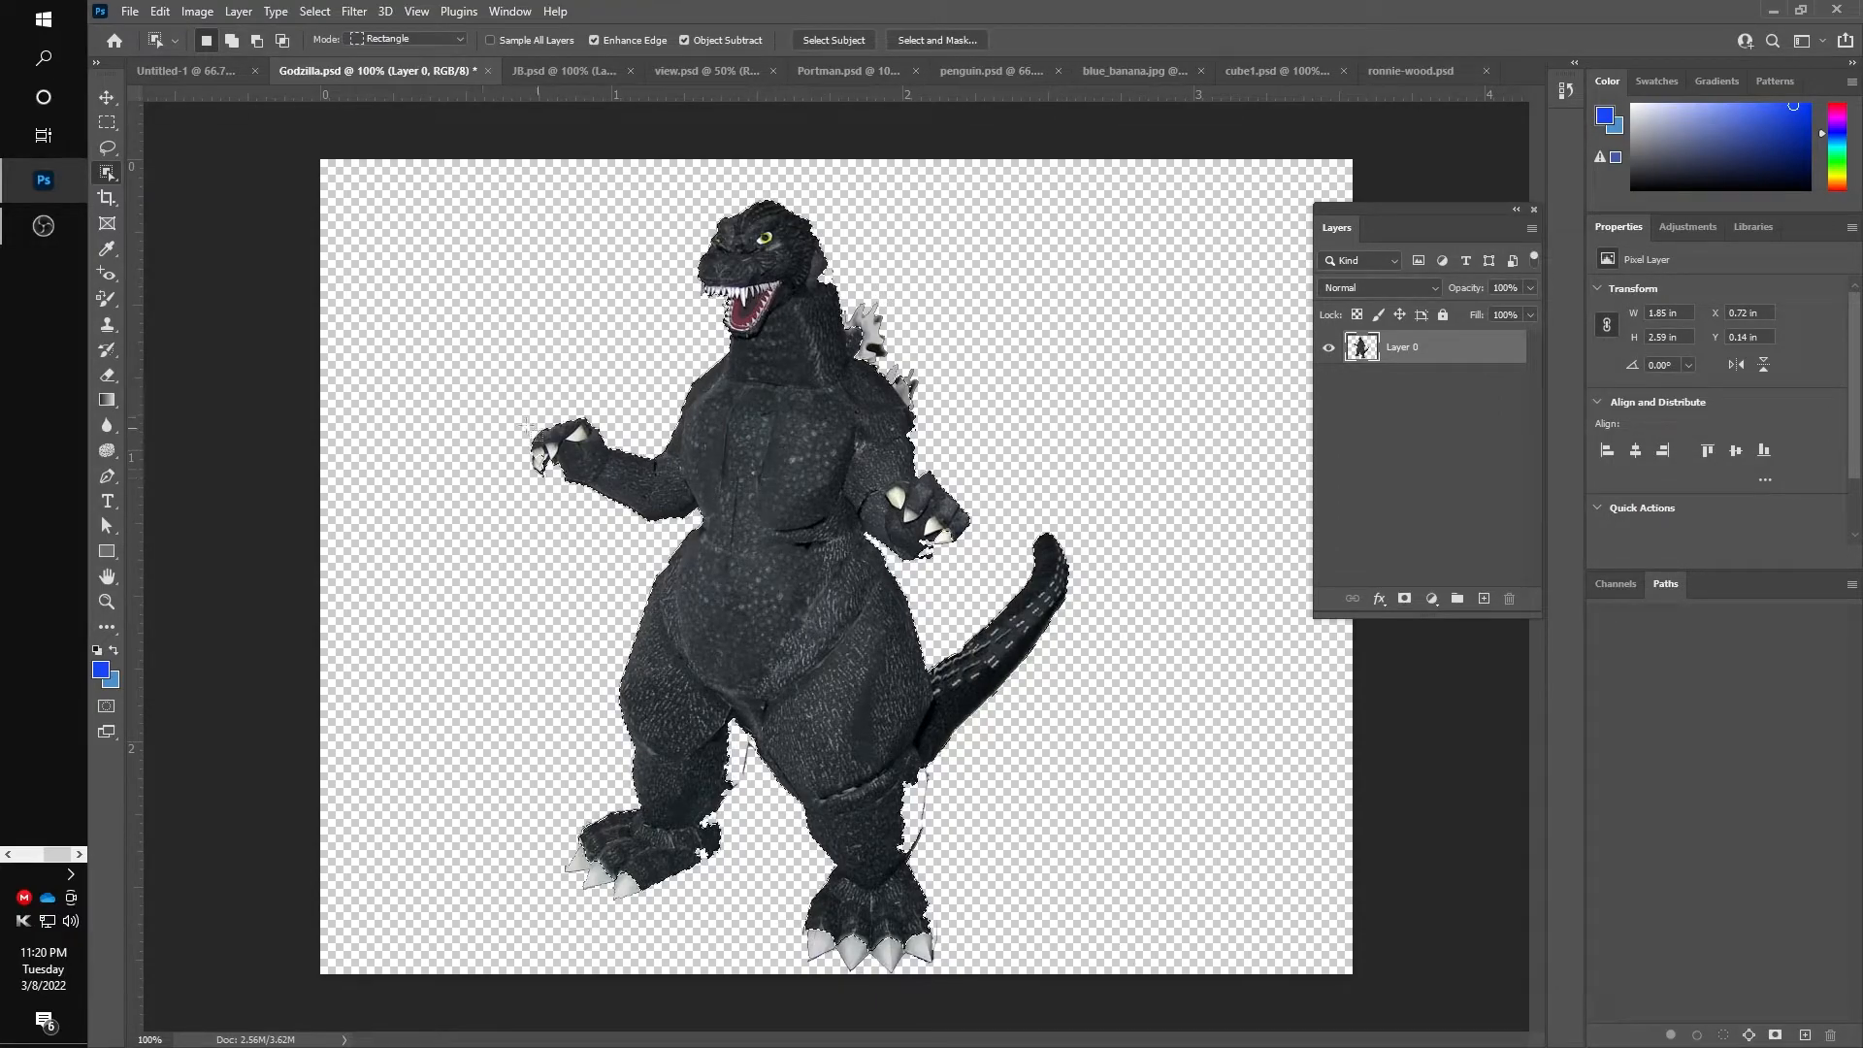
click(238, 74)
key(ctrl+v)
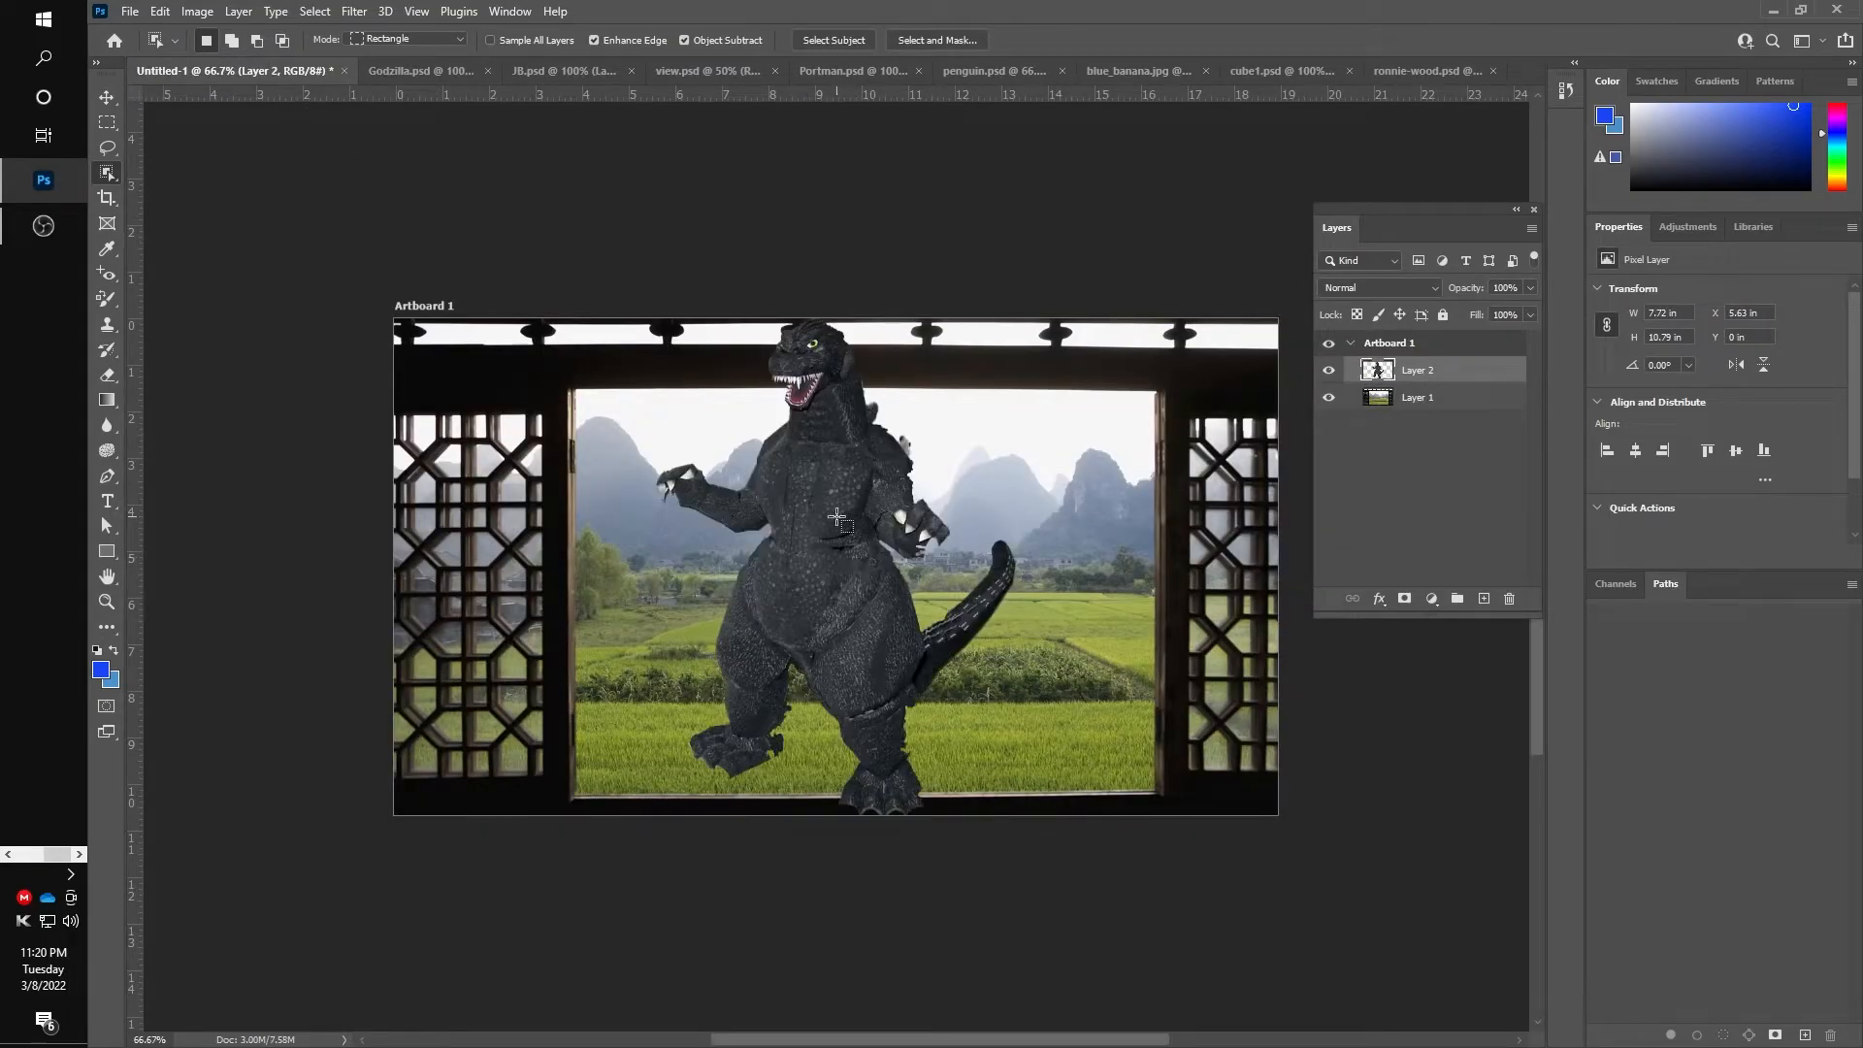
Scale the pasted Godzilla to about 58.55% and position it over the fields inside the window opening
key(ctrl+t)
drag(1015, 316, 901, 546)
drag(755, 669, 756, 540)
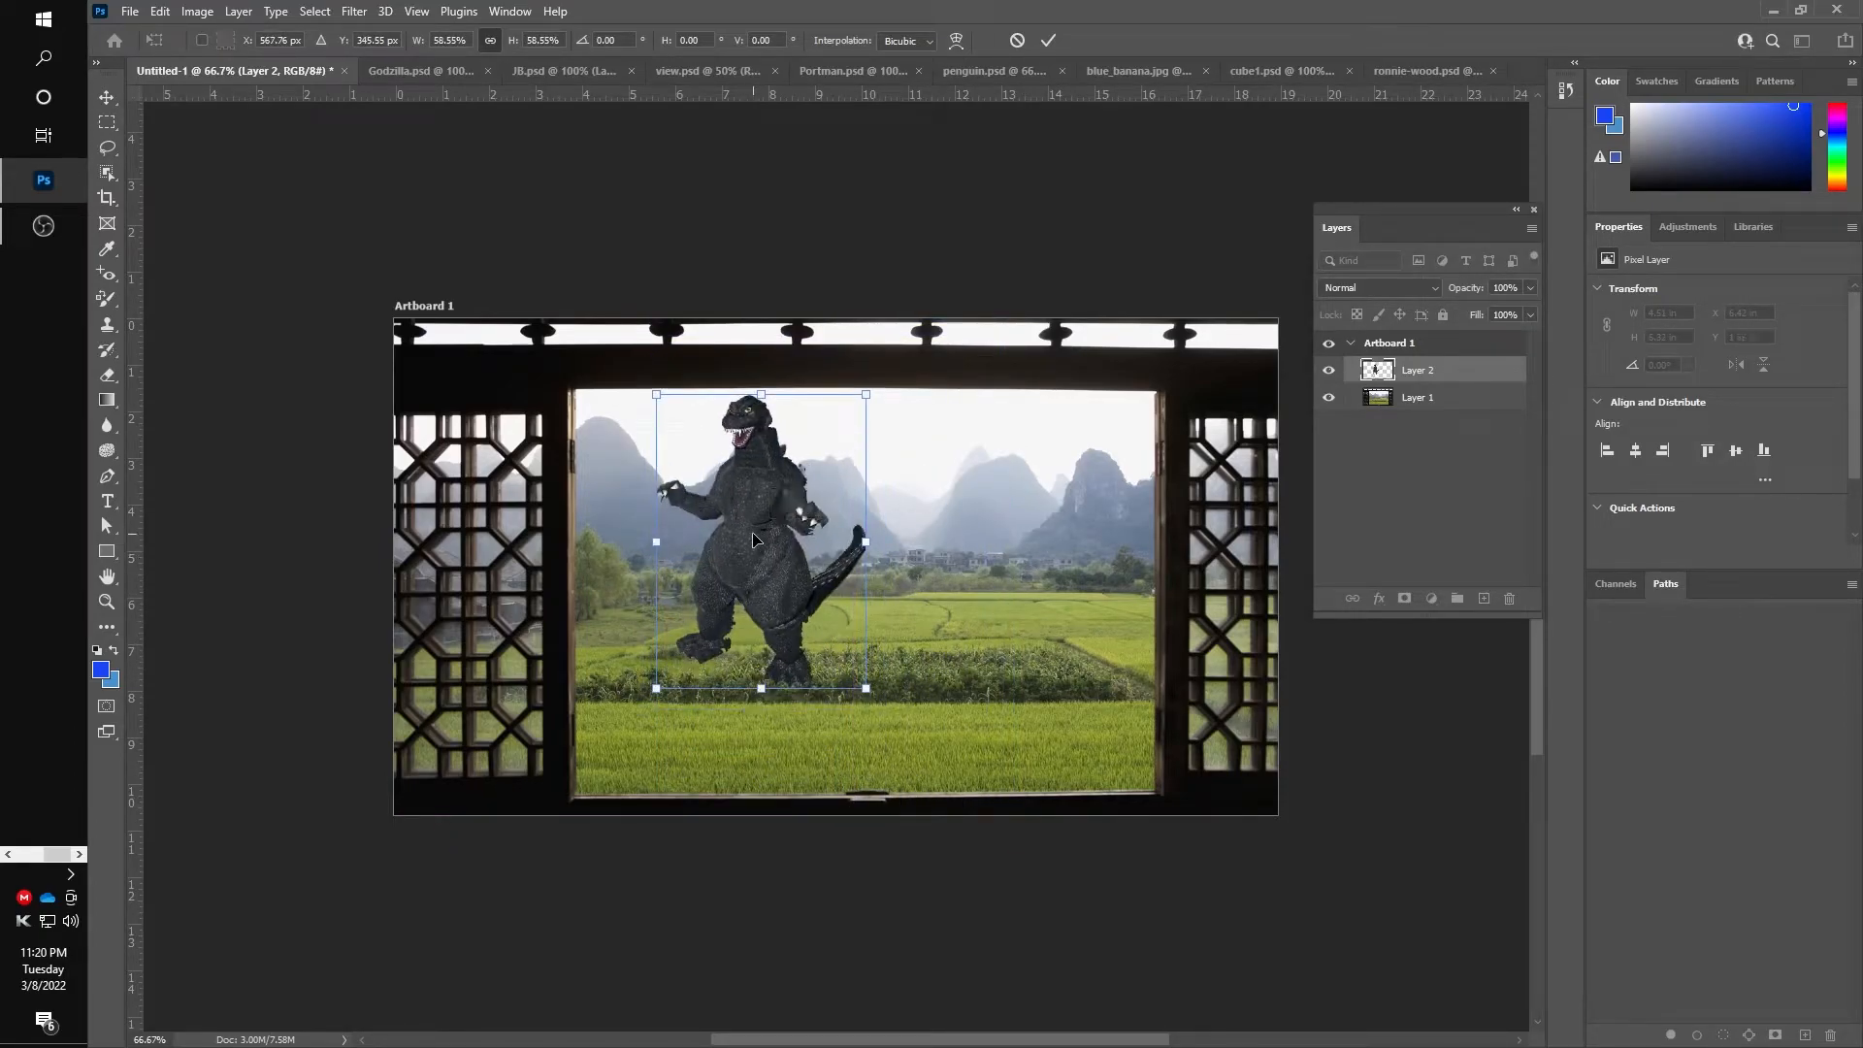
click(1047, 41)
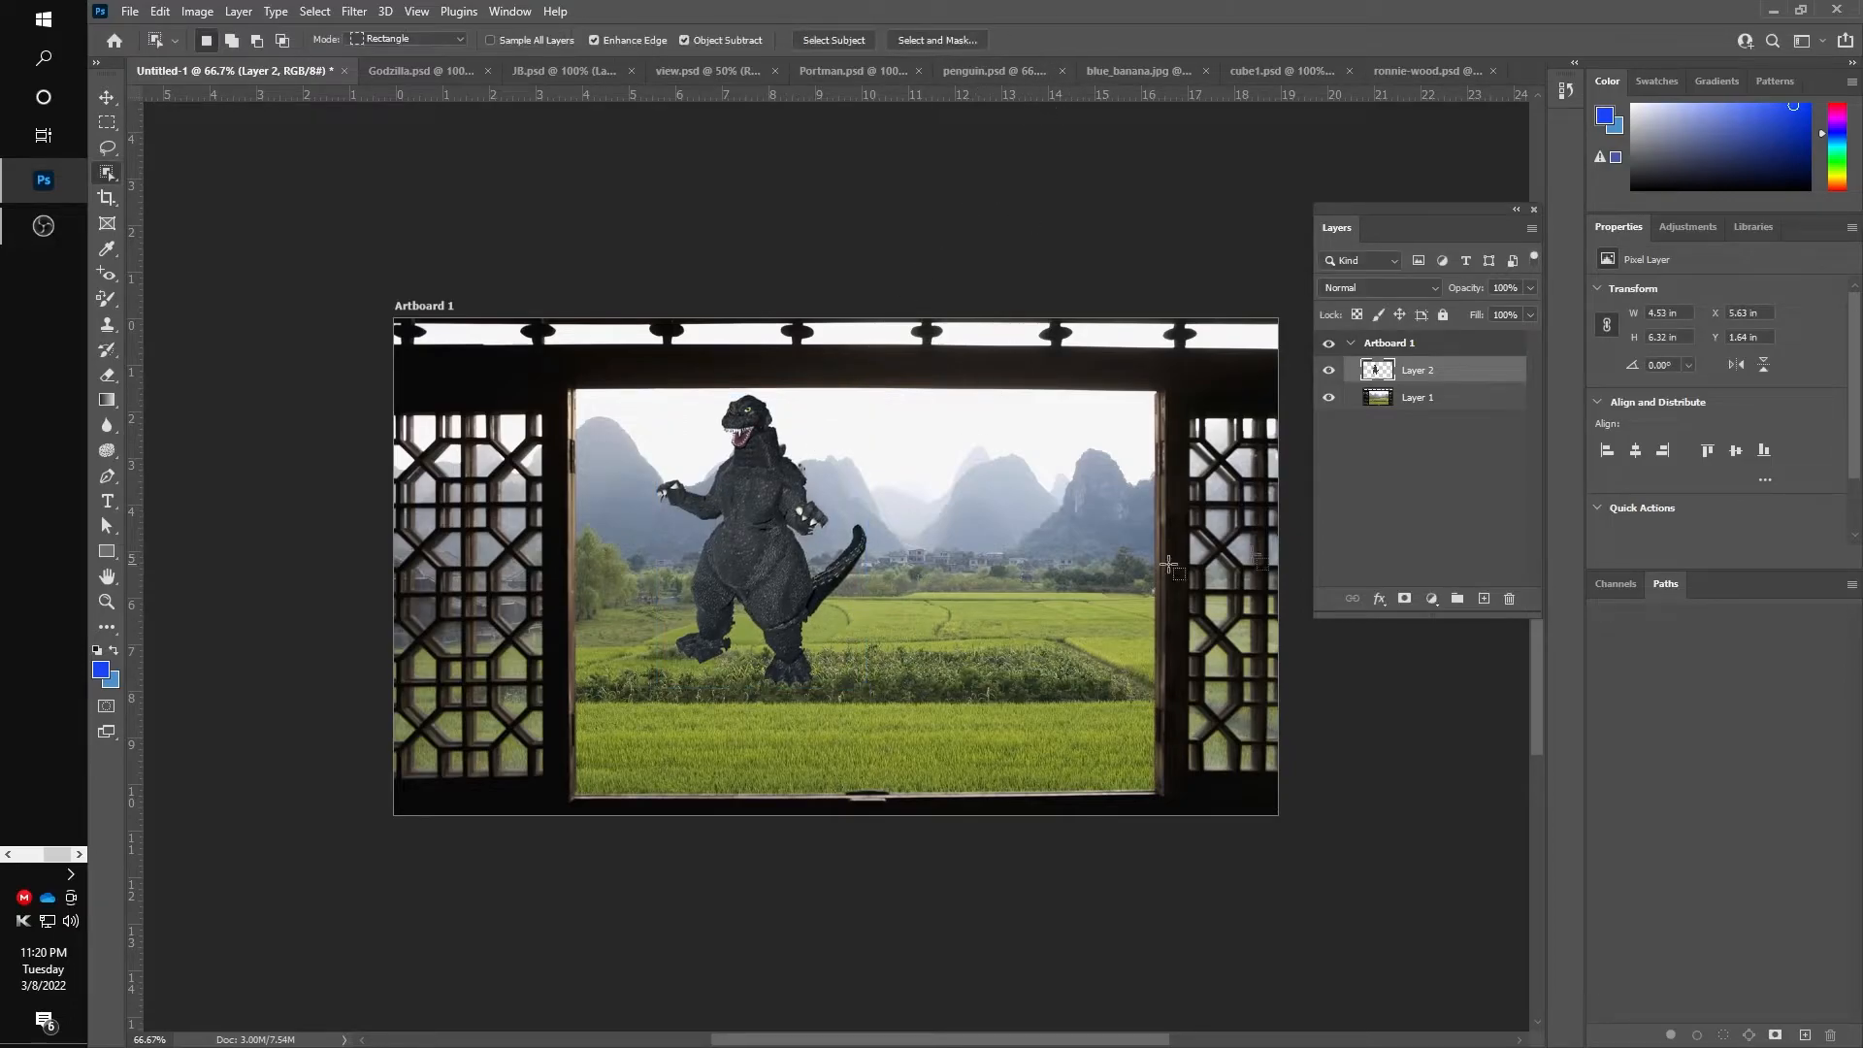
Add a drop shadow to the Godzilla layer using the current settings: 100% opacity, distance 0 px, spread 1%, size 38 px
double_click(1487, 380)
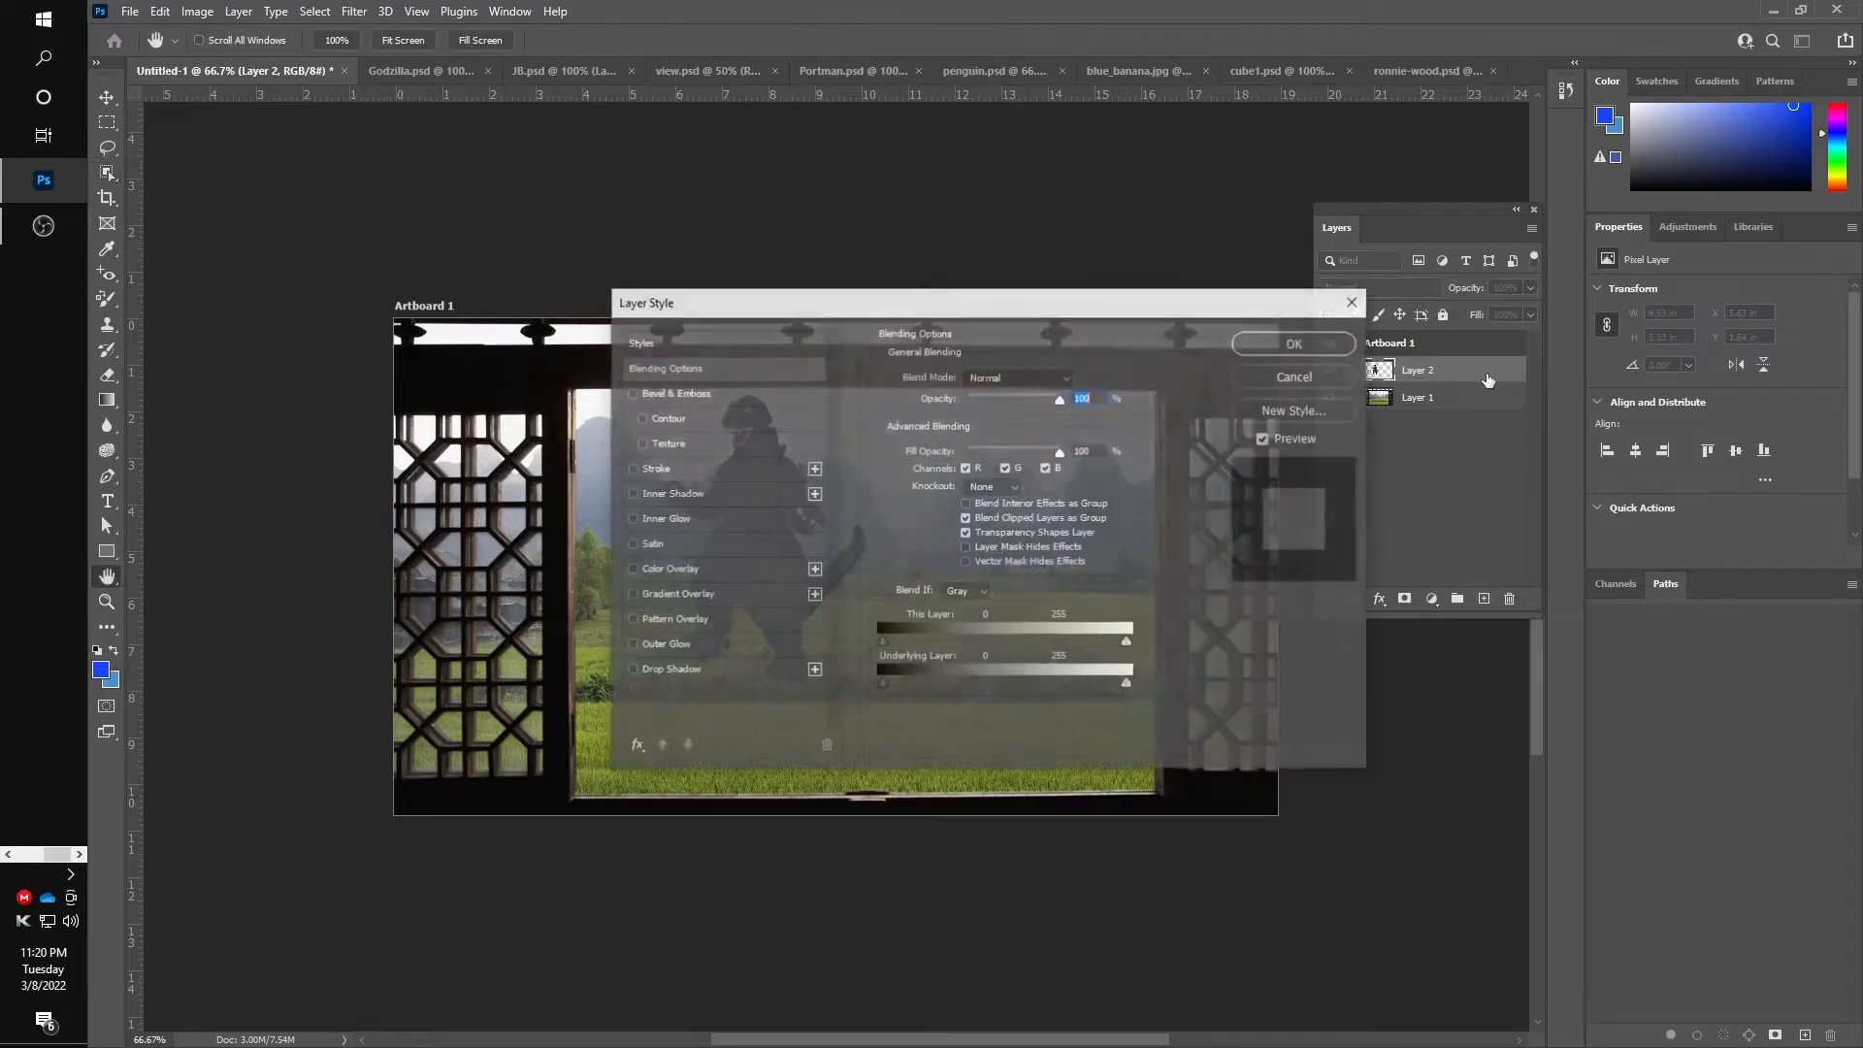
drag(1161, 307, 1423, 194)
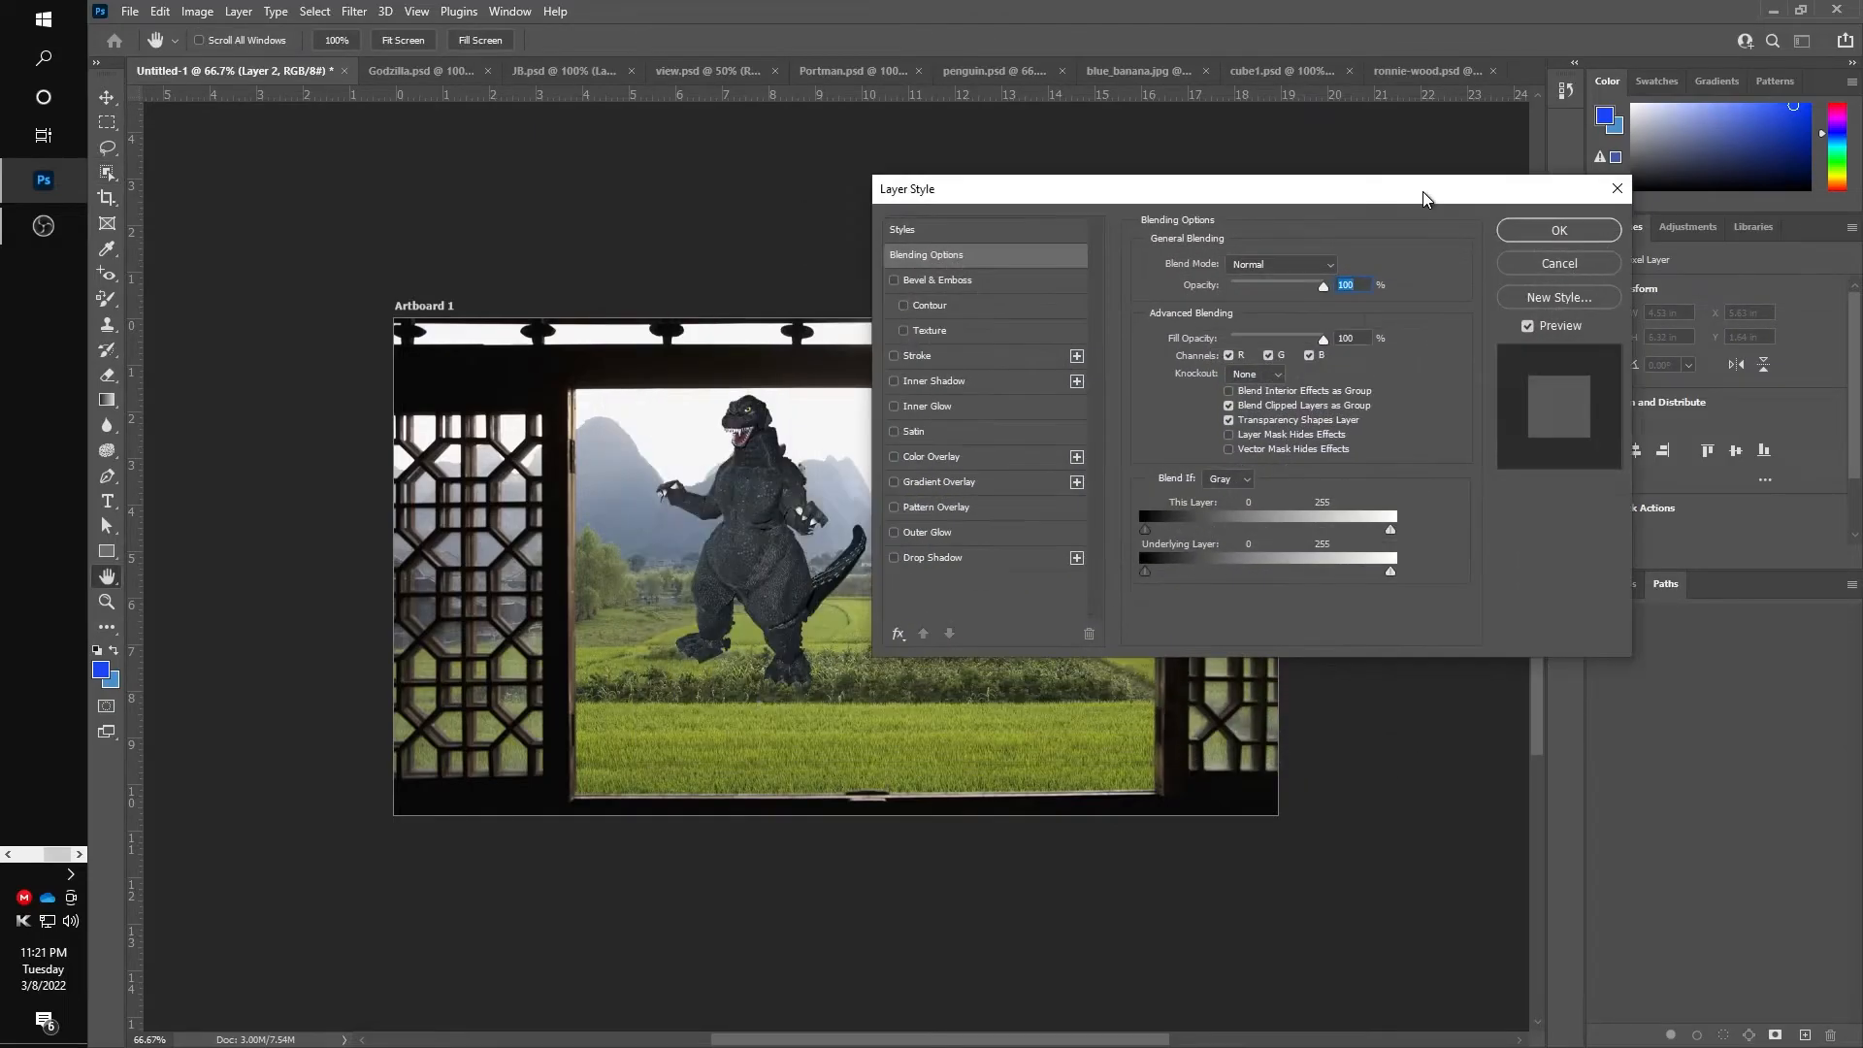
click(958, 558)
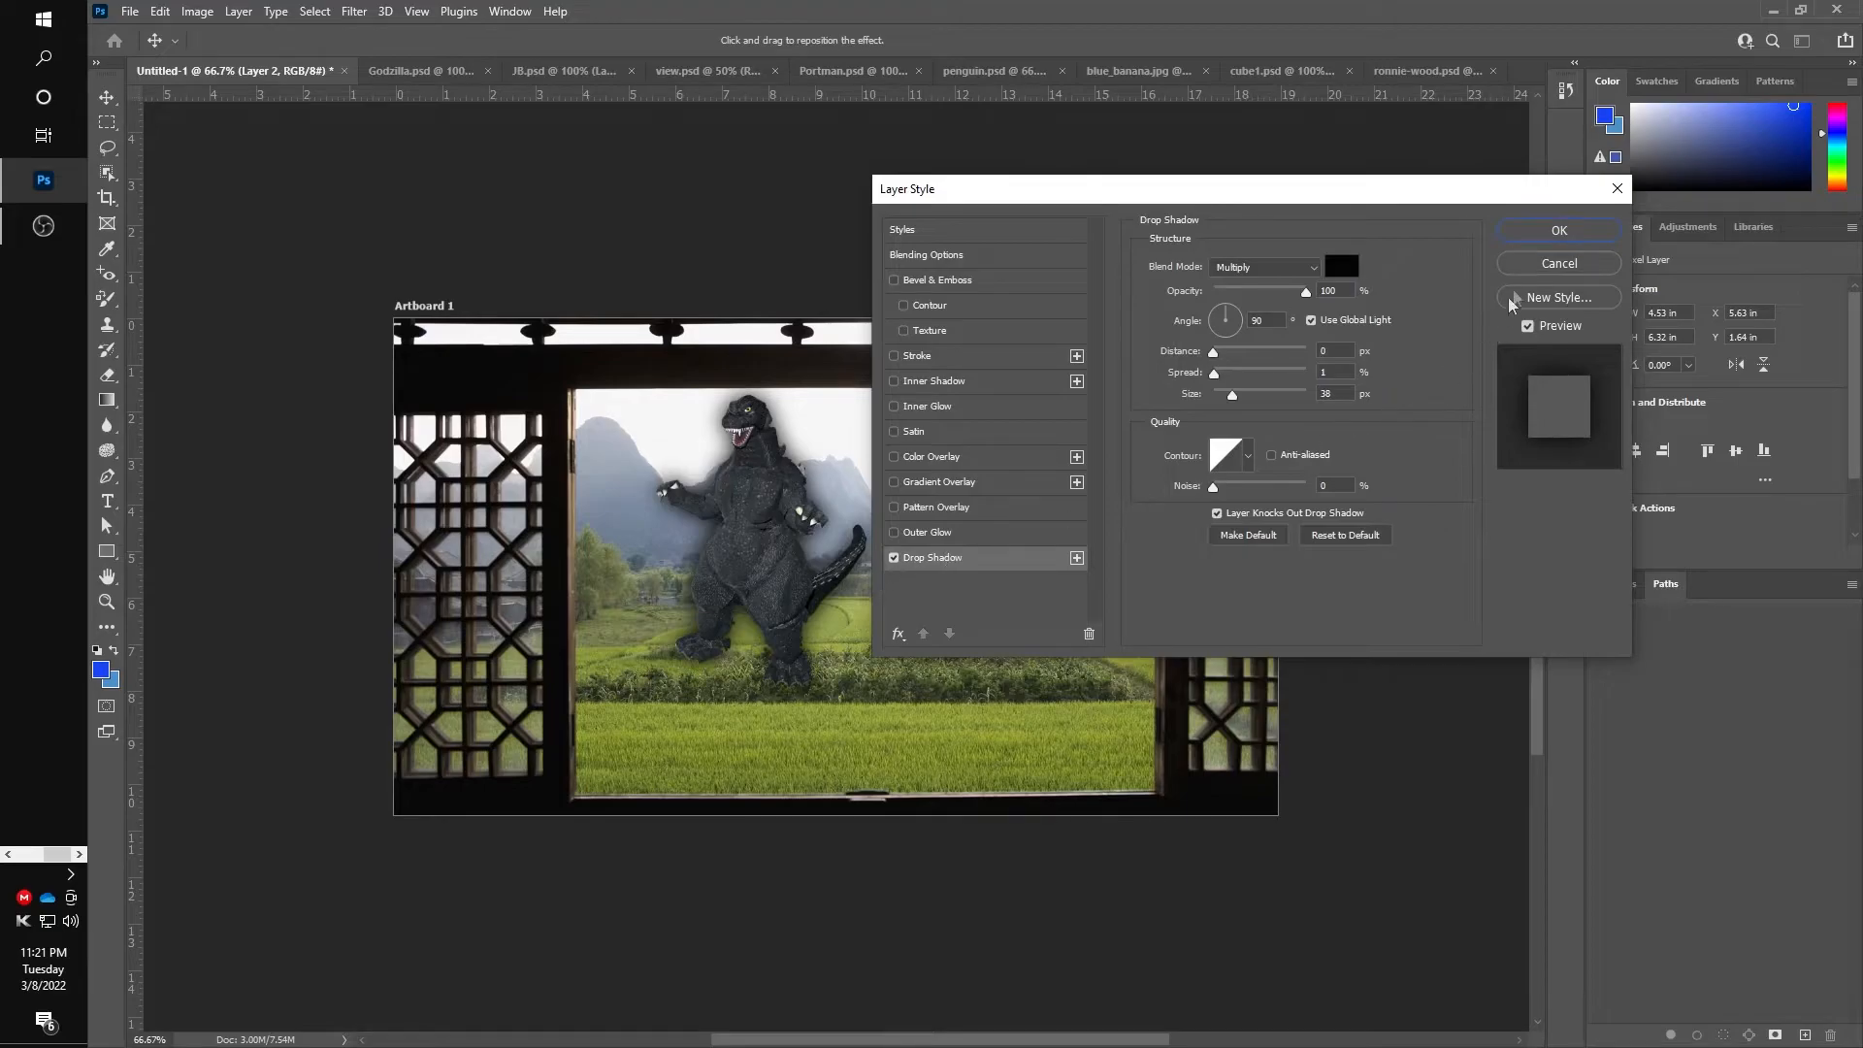
click(1543, 231)
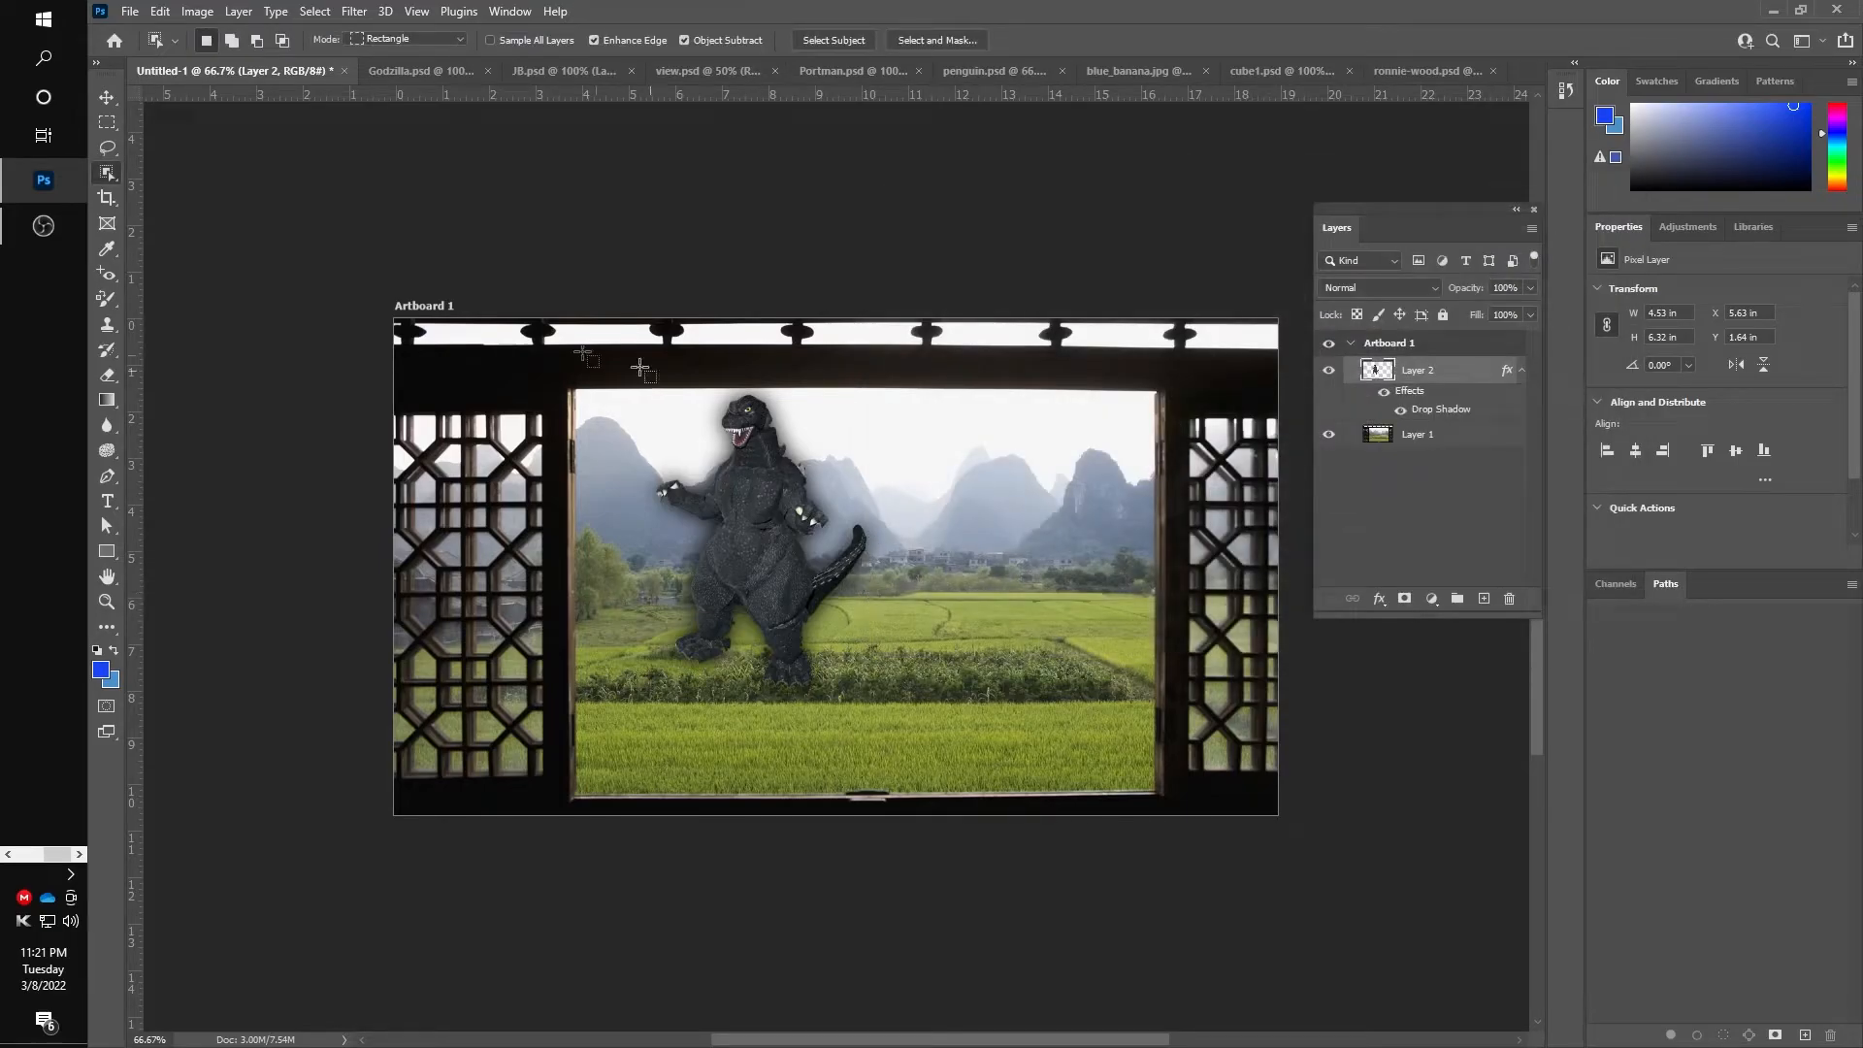
Export the composite for web as a High-quality JPEG in the HOMEWORK folder, named with the surname followed by _patner_tennis1
click(130, 13)
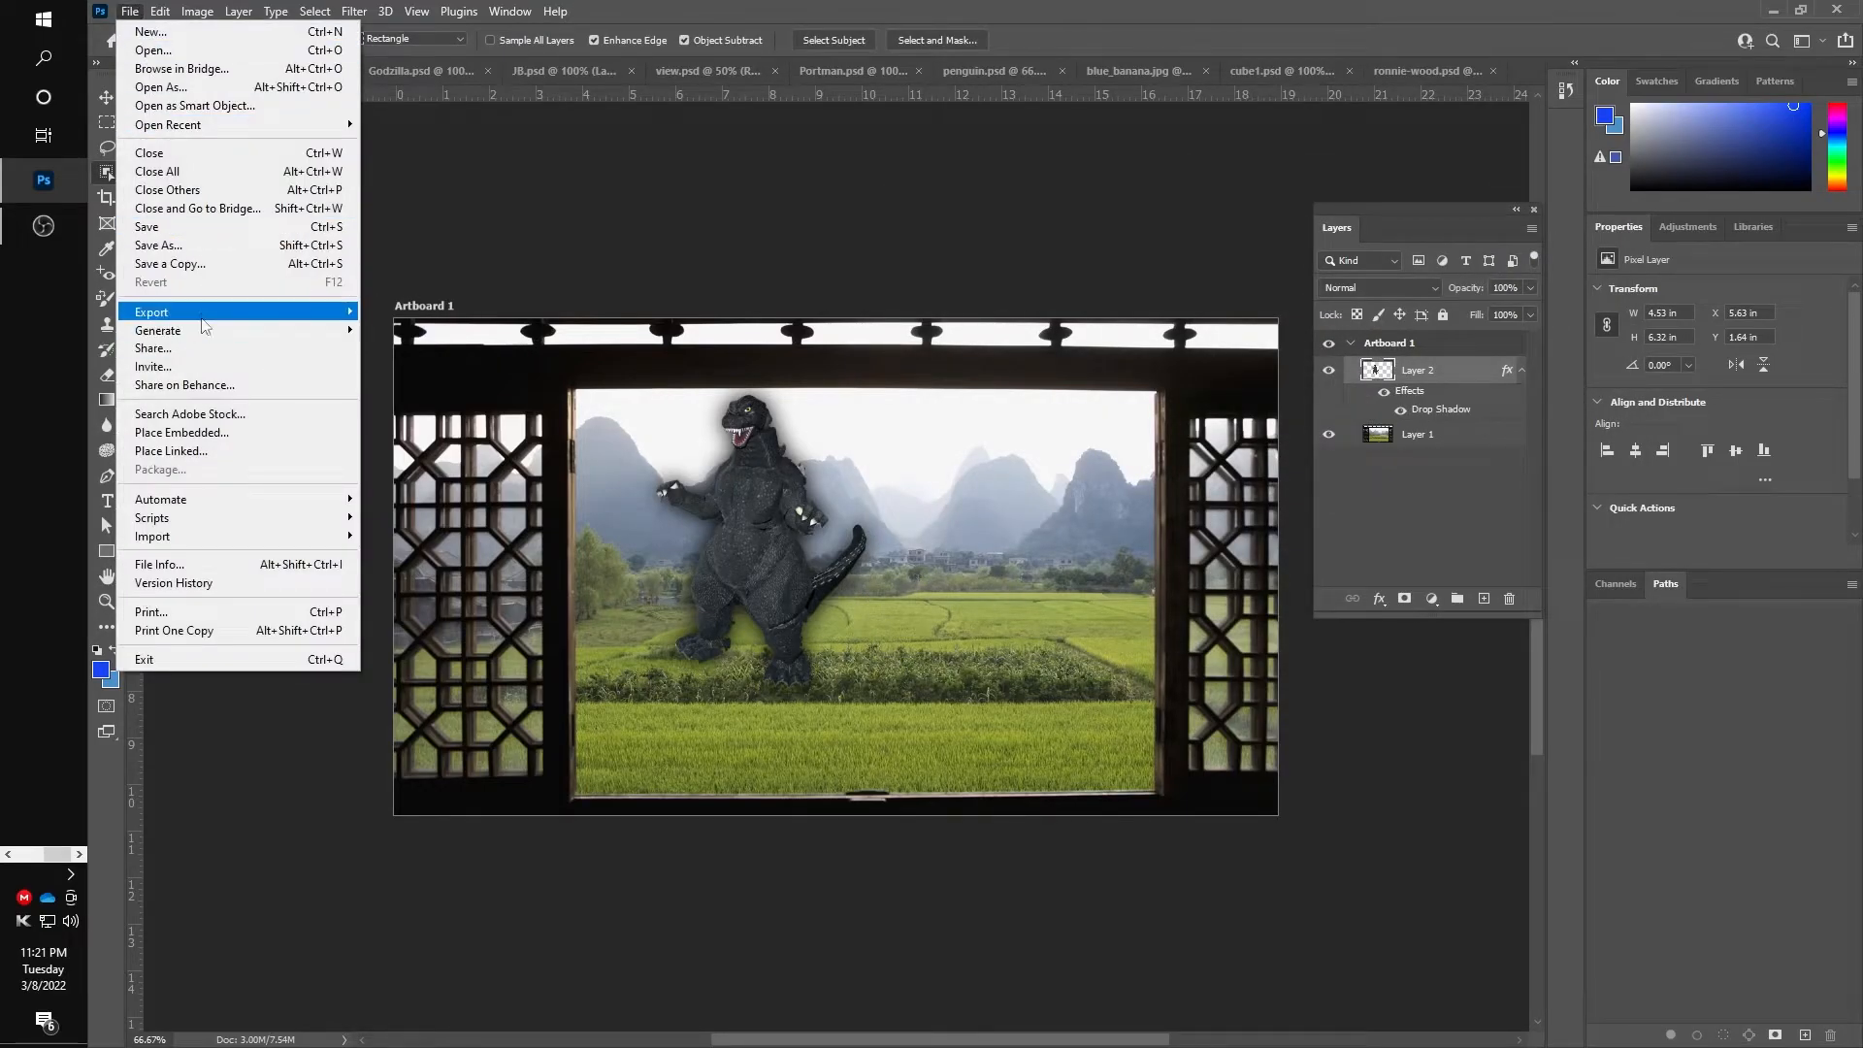
mouse_move(304, 313)
click(474, 389)
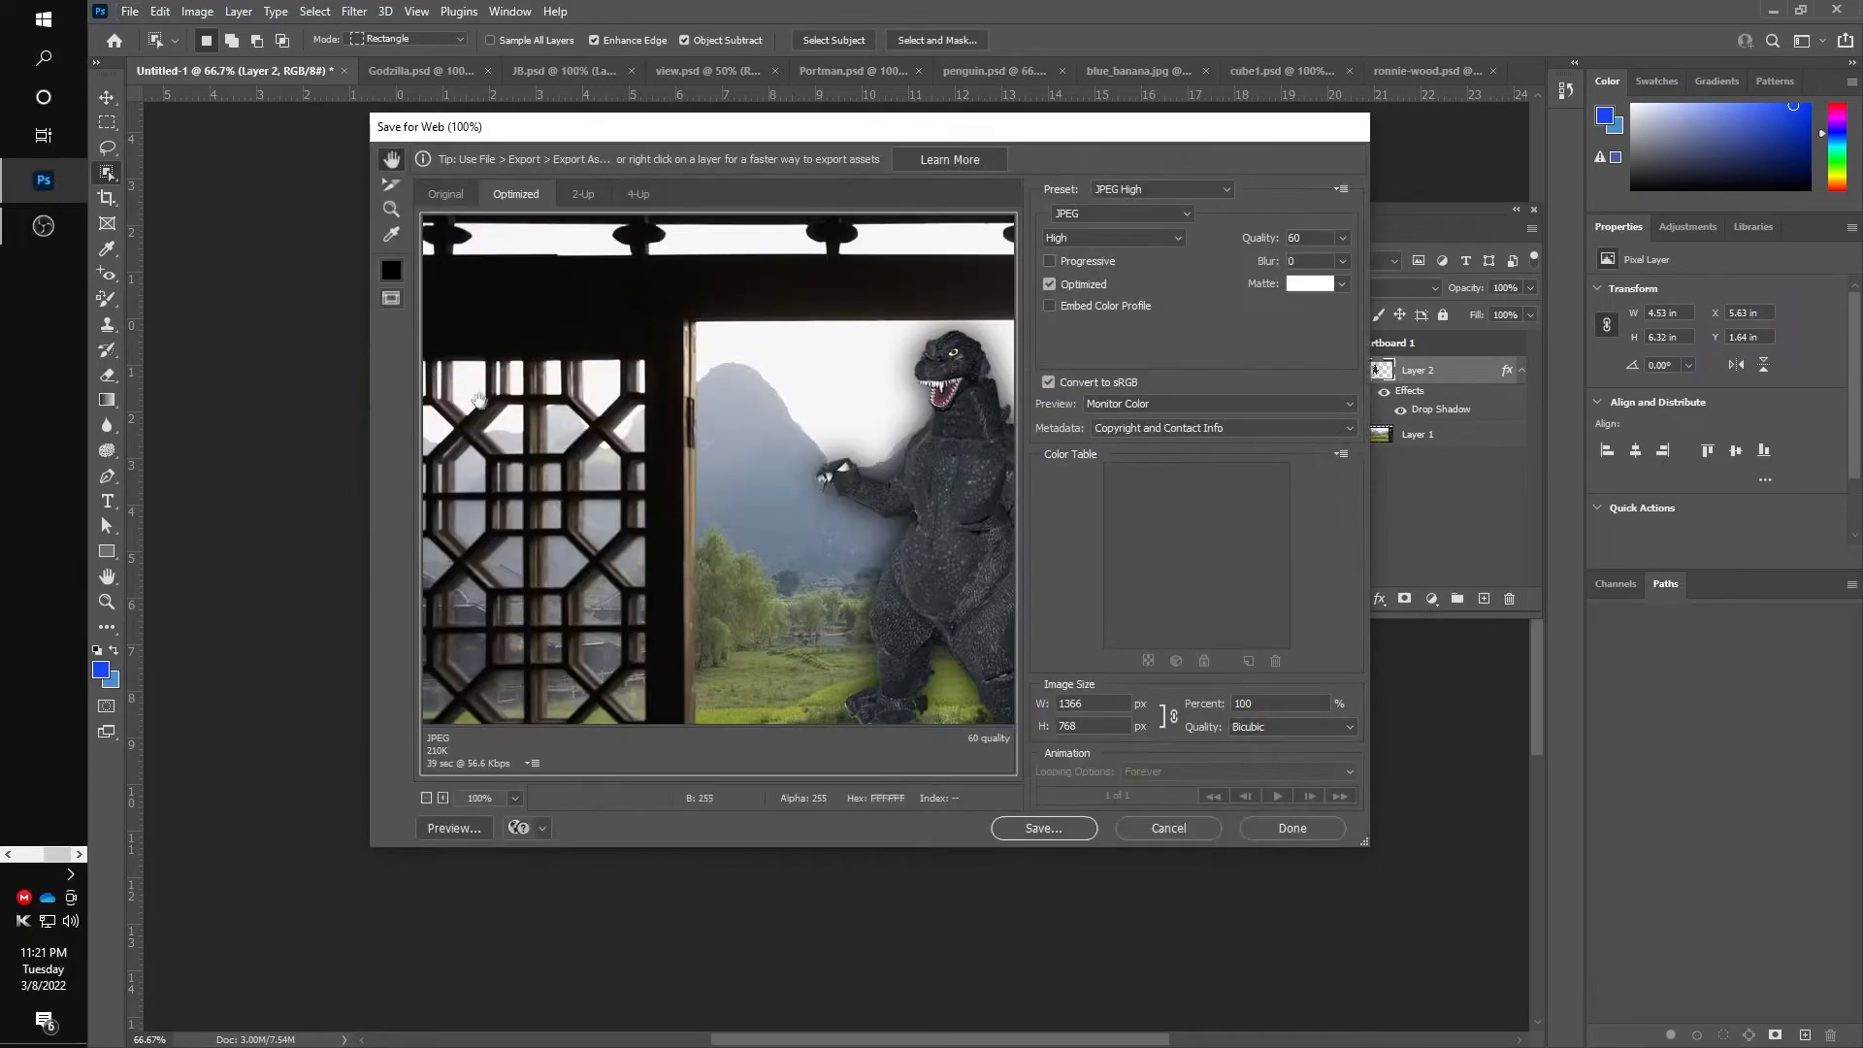
drag(930, 530, 859, 494)
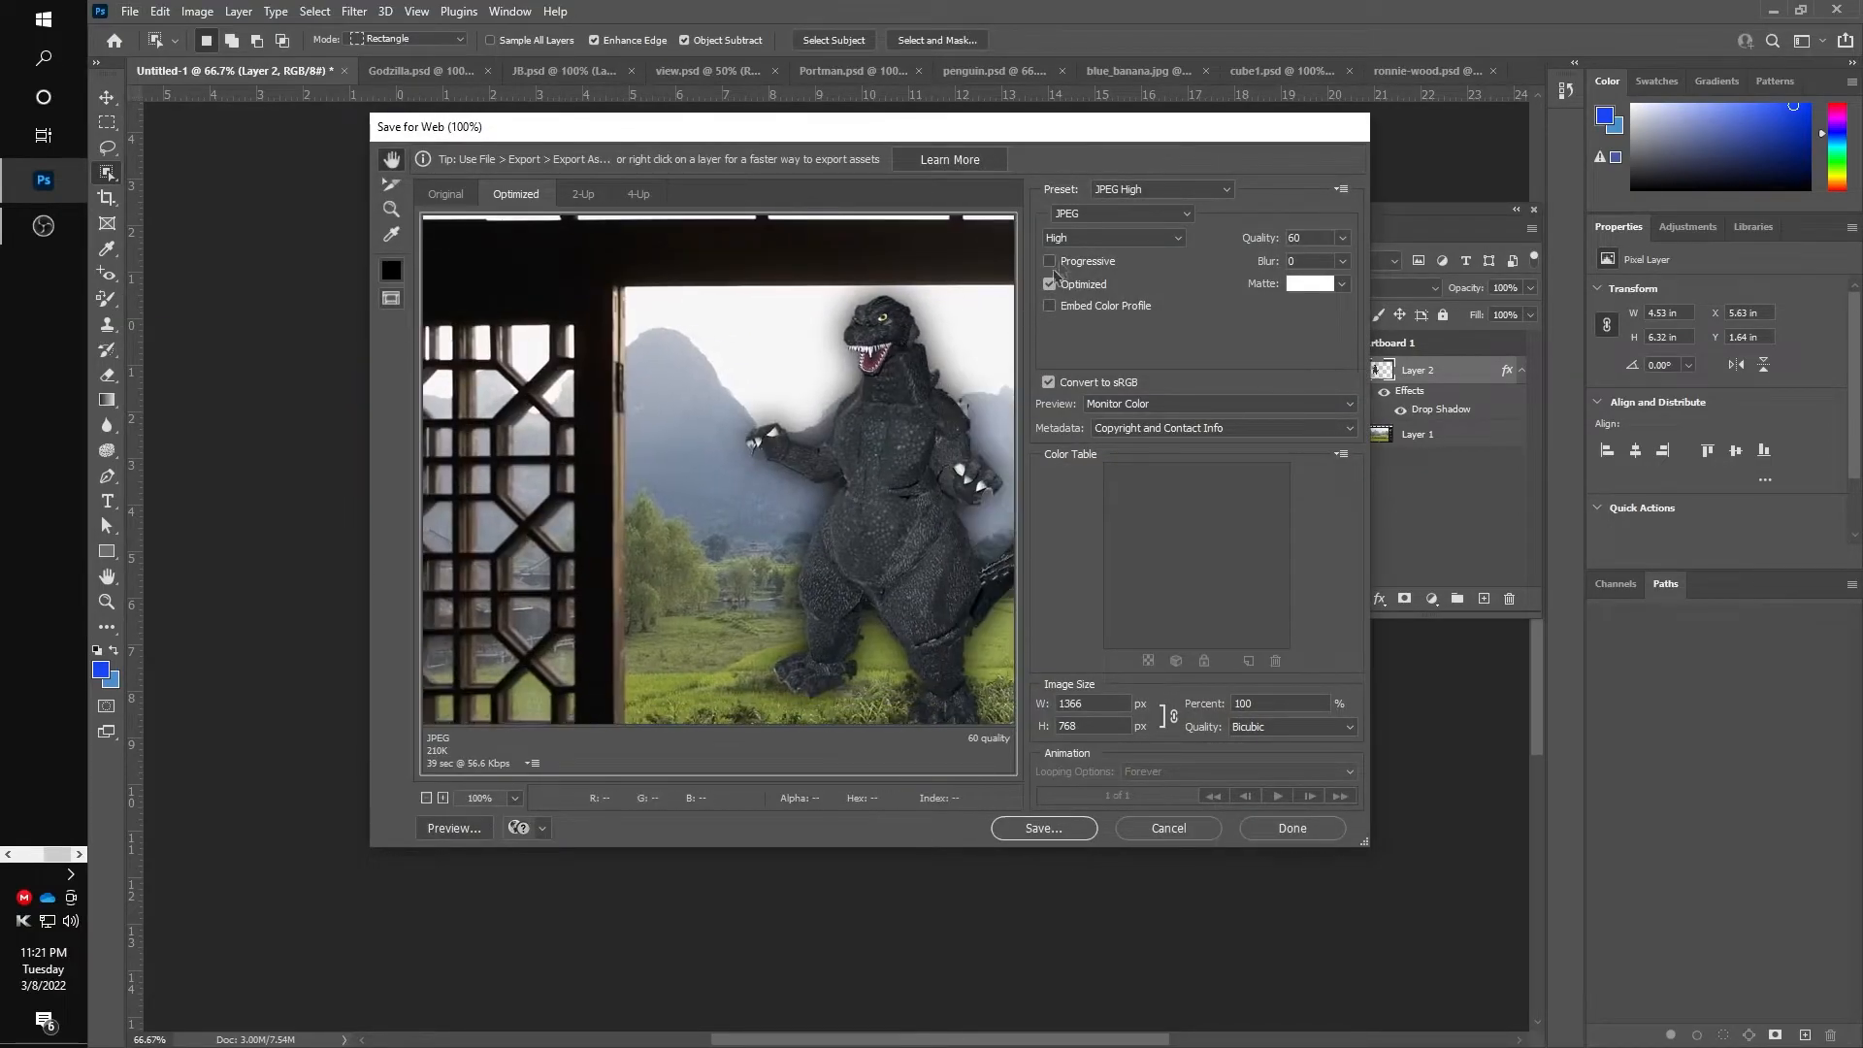
click(1075, 830)
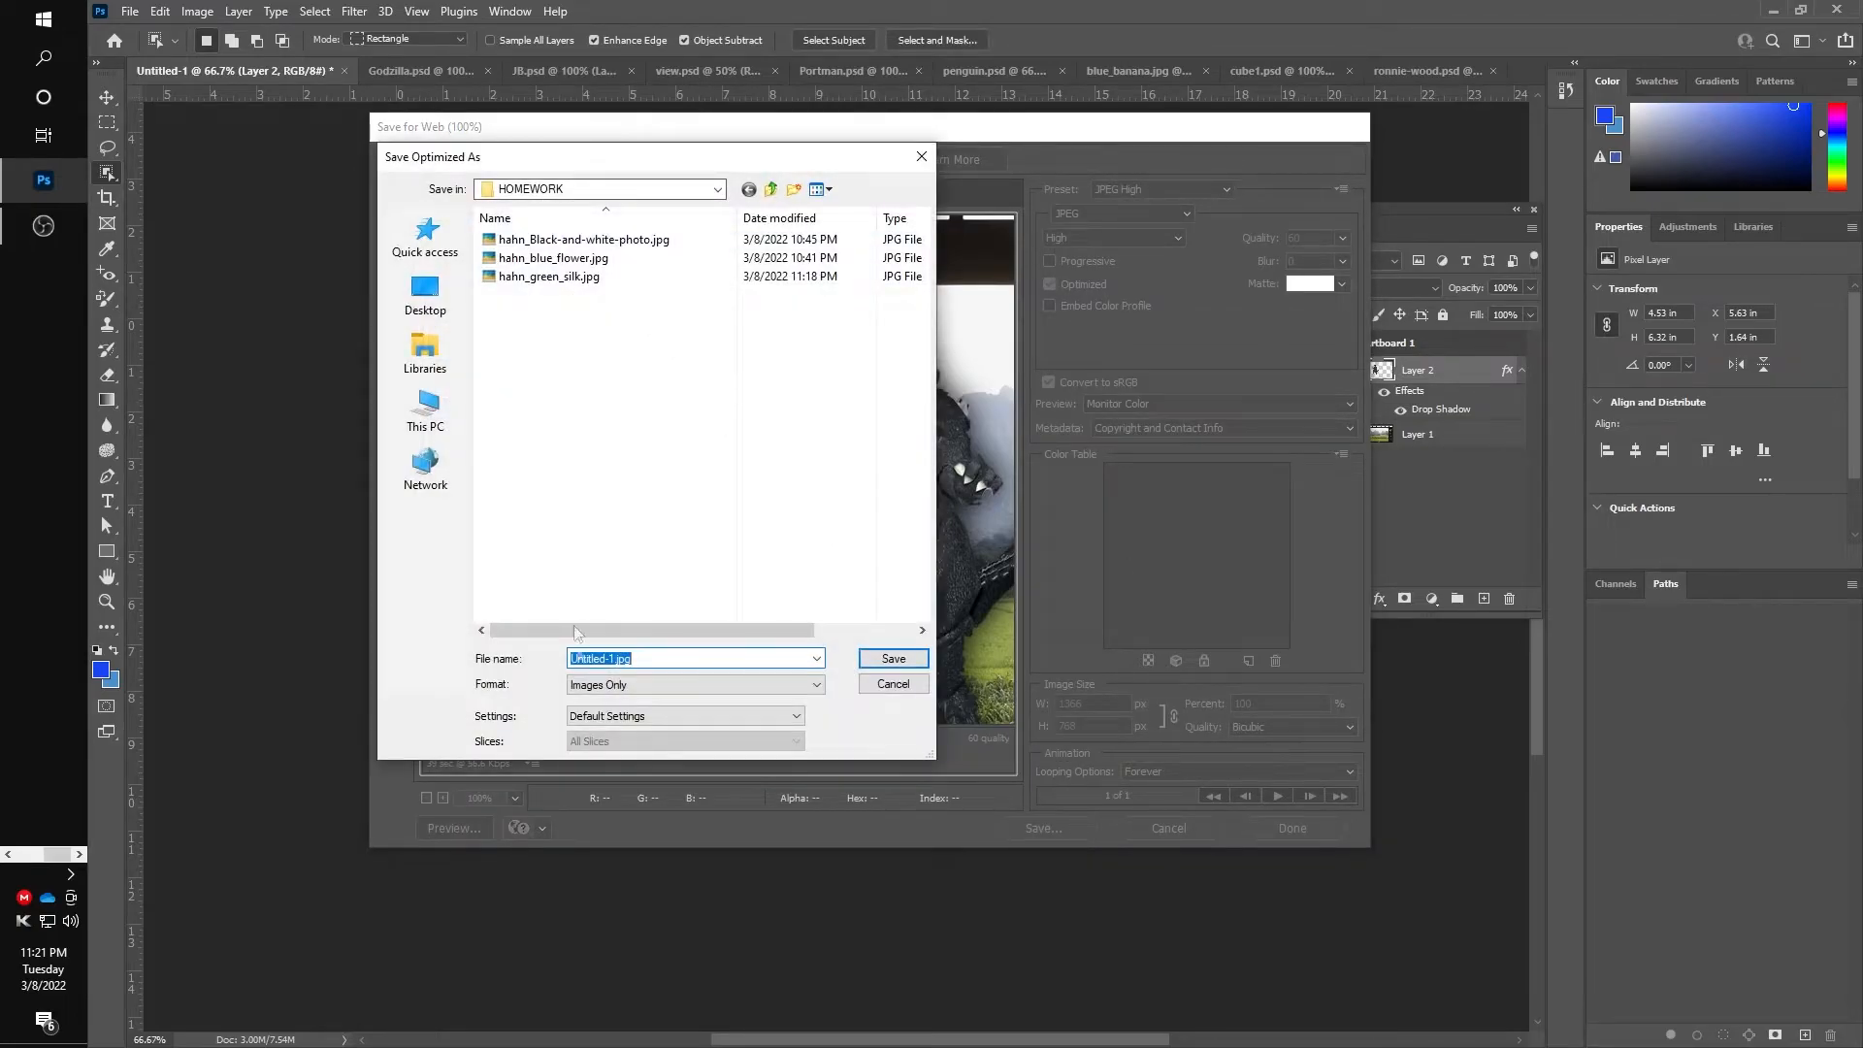
click(610, 658)
text(hahn_partner_tennis)
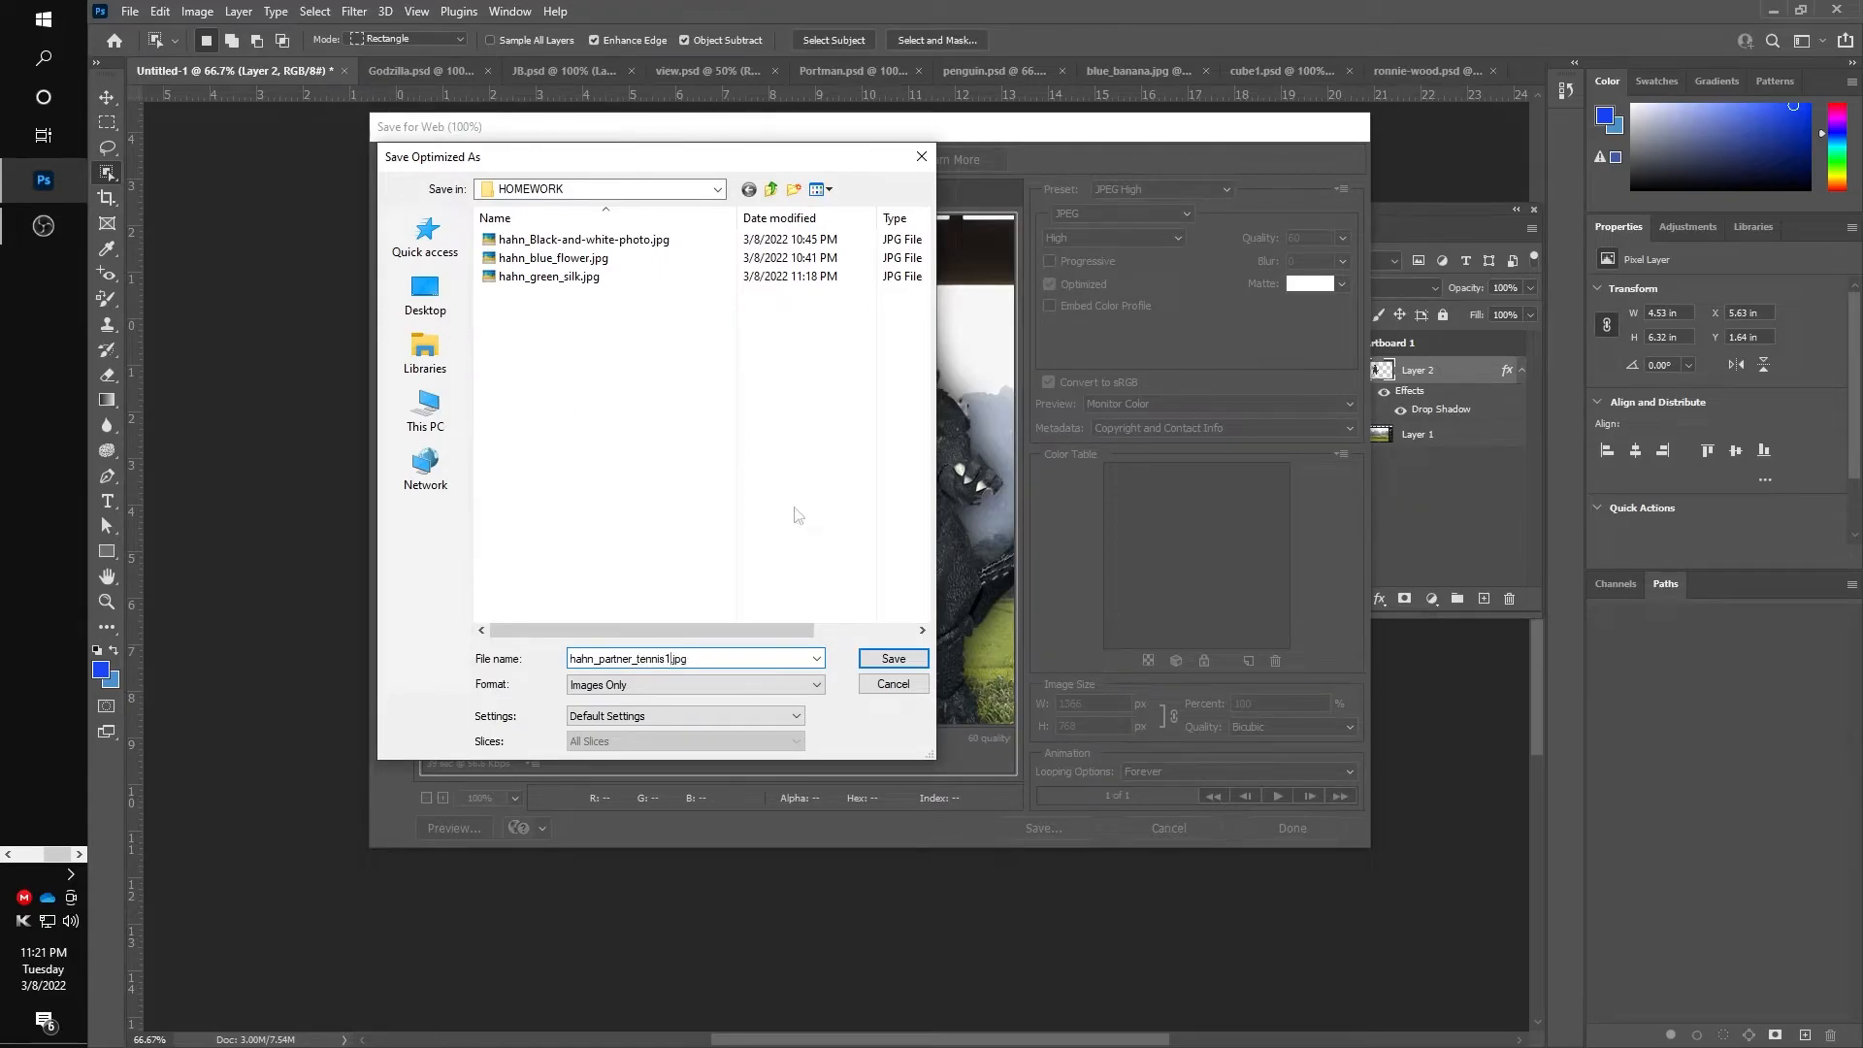
click(891, 658)
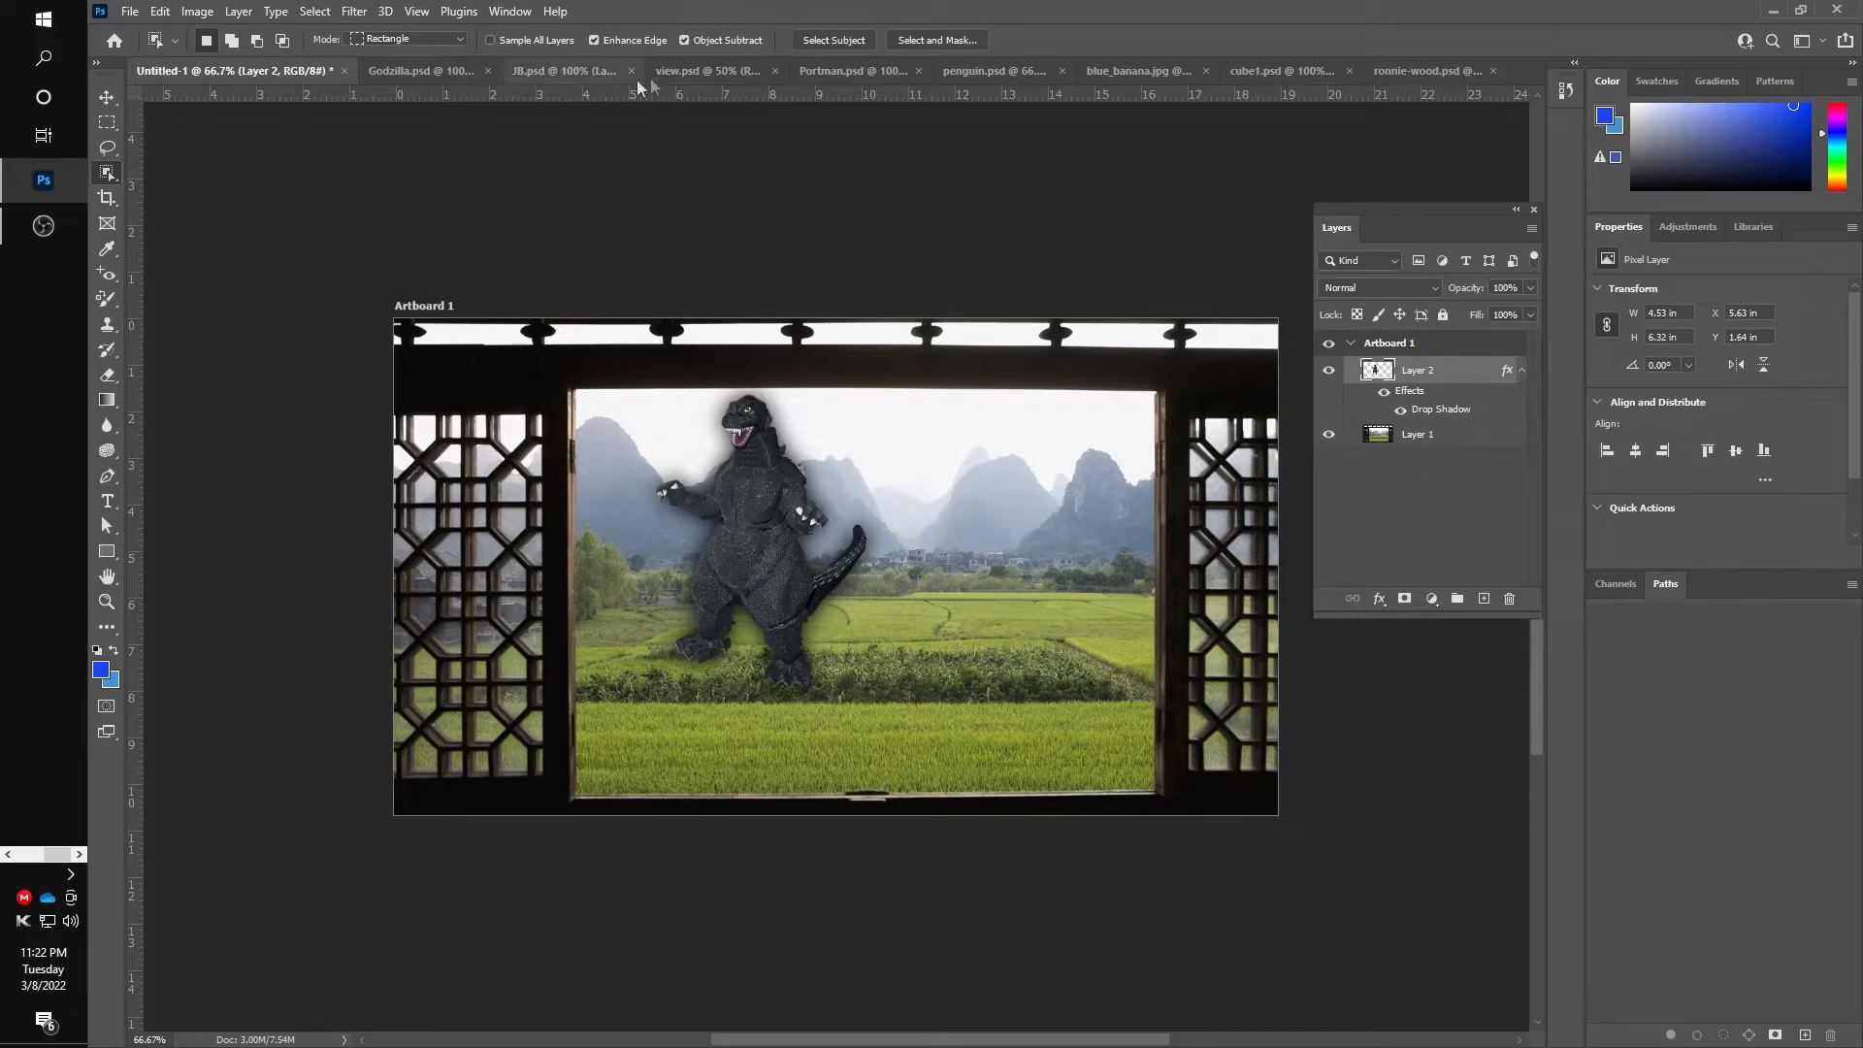
Copy the figure from JB.psd into Untitled-1, closing JB.psd, and place it beside Godzilla over the window's right edge
click(561, 72)
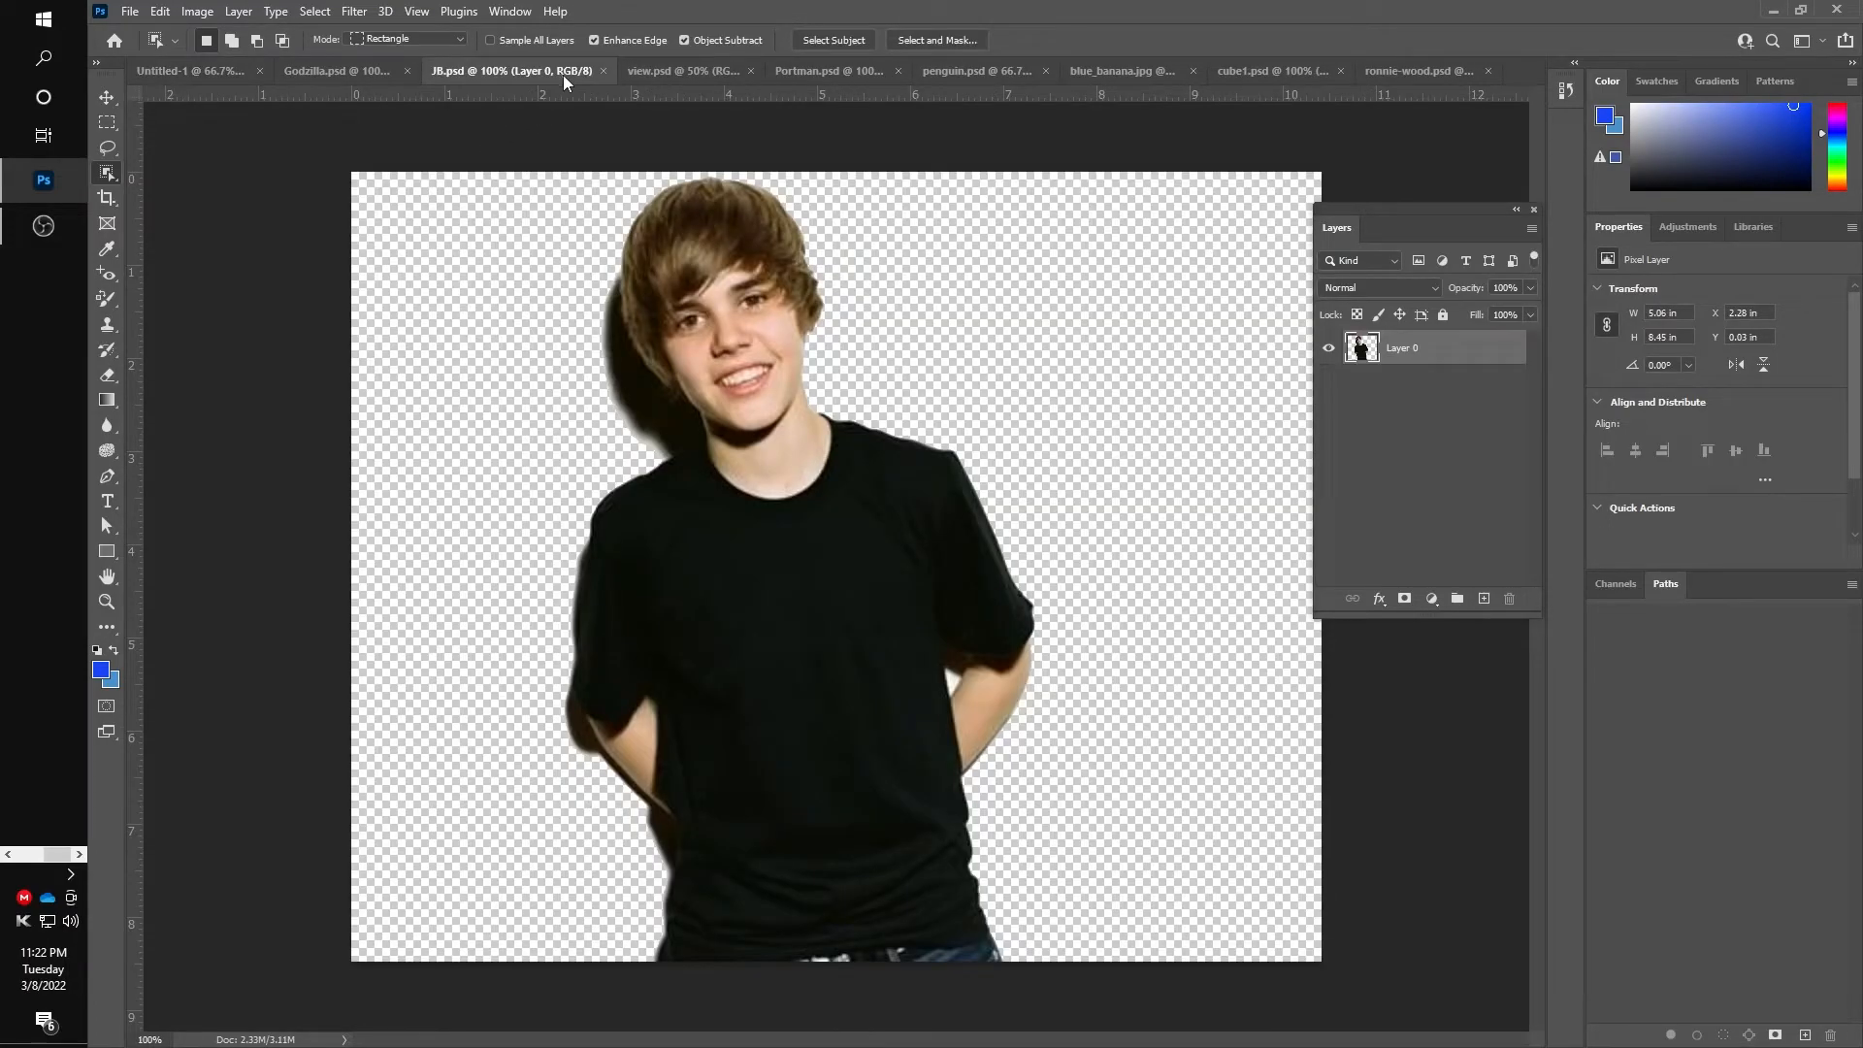
drag(465, 181, 1104, 972)
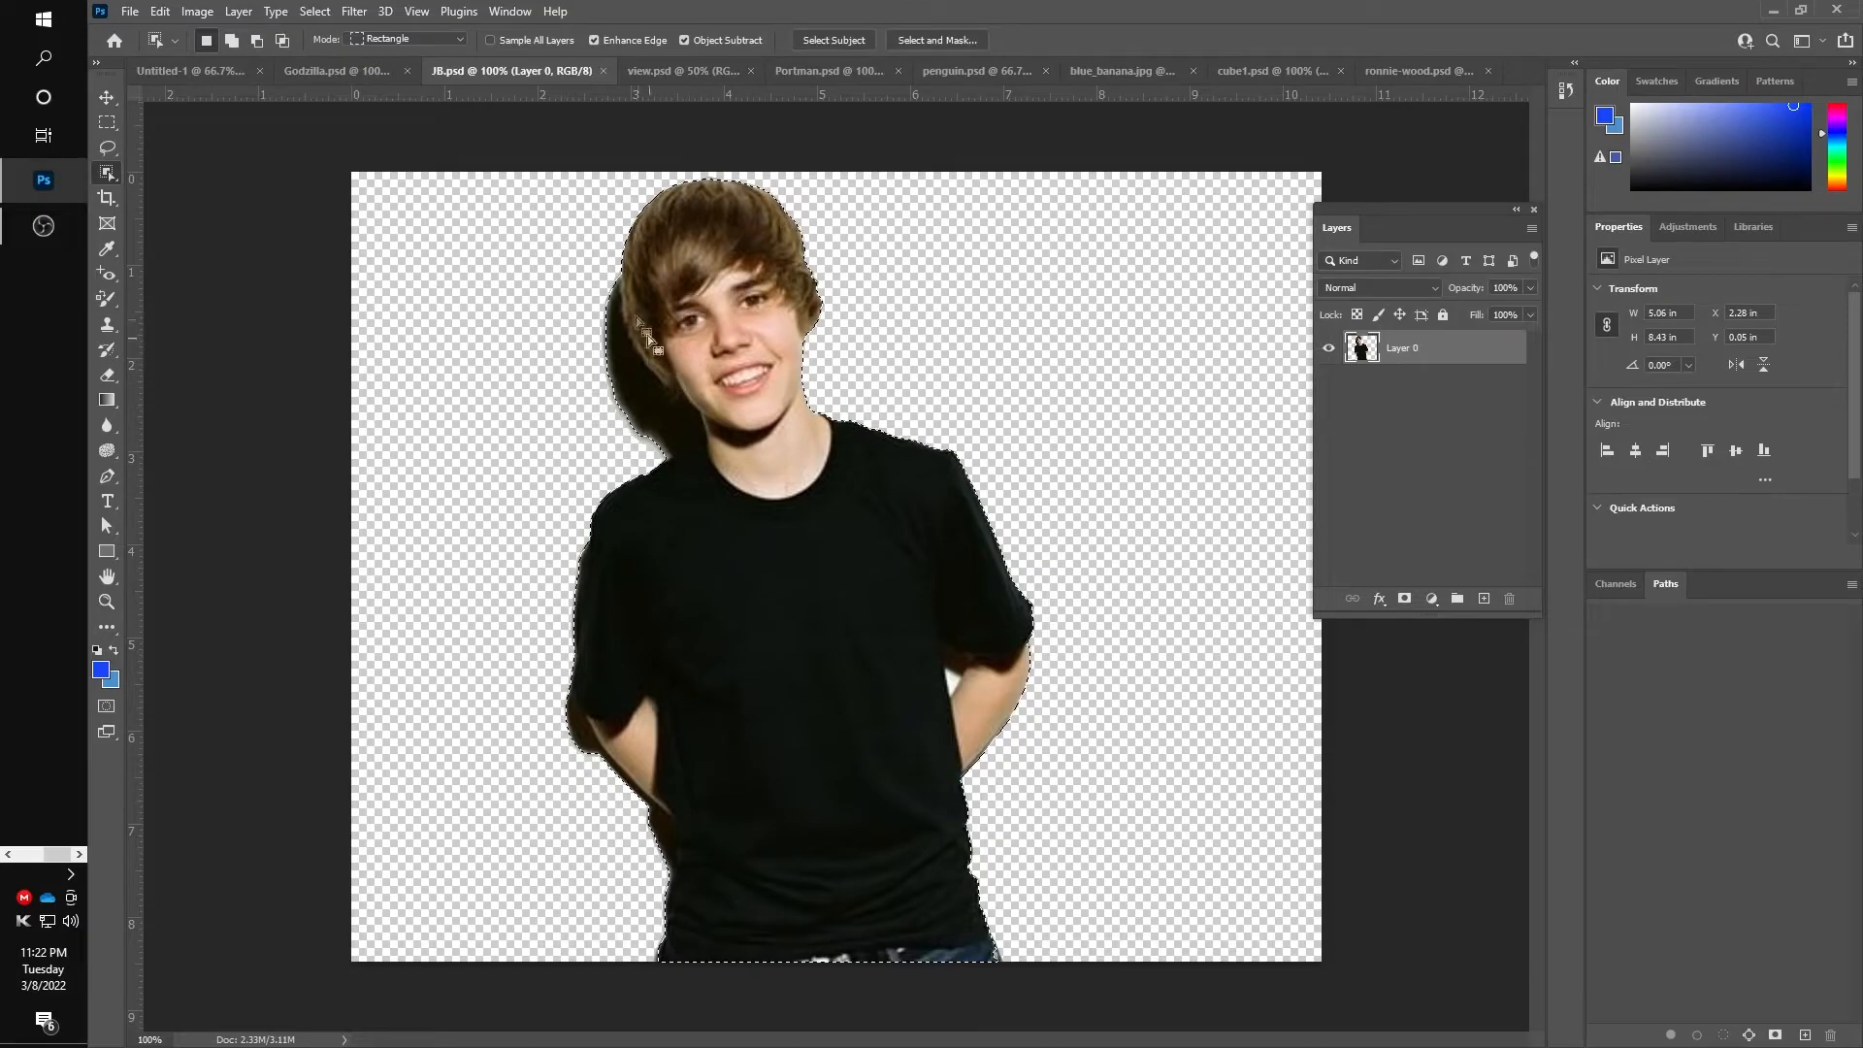
click(602, 71)
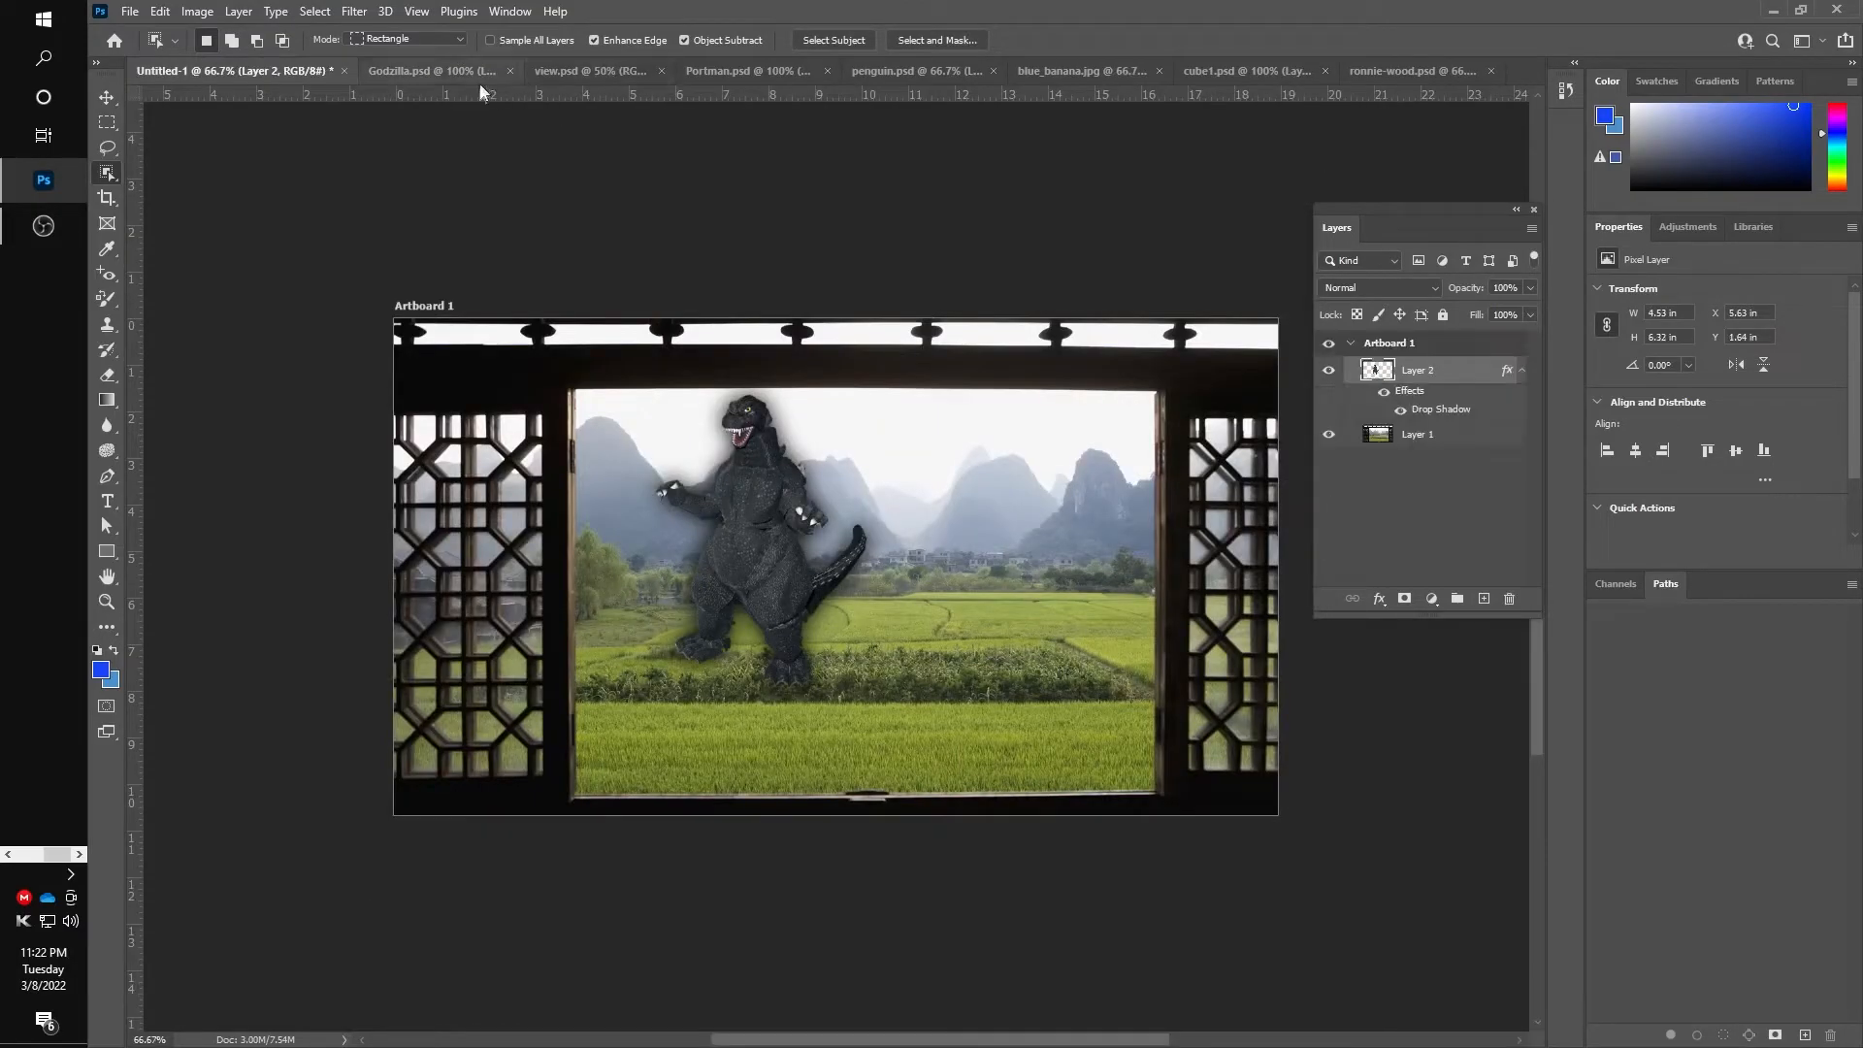
key(ctrl+v)
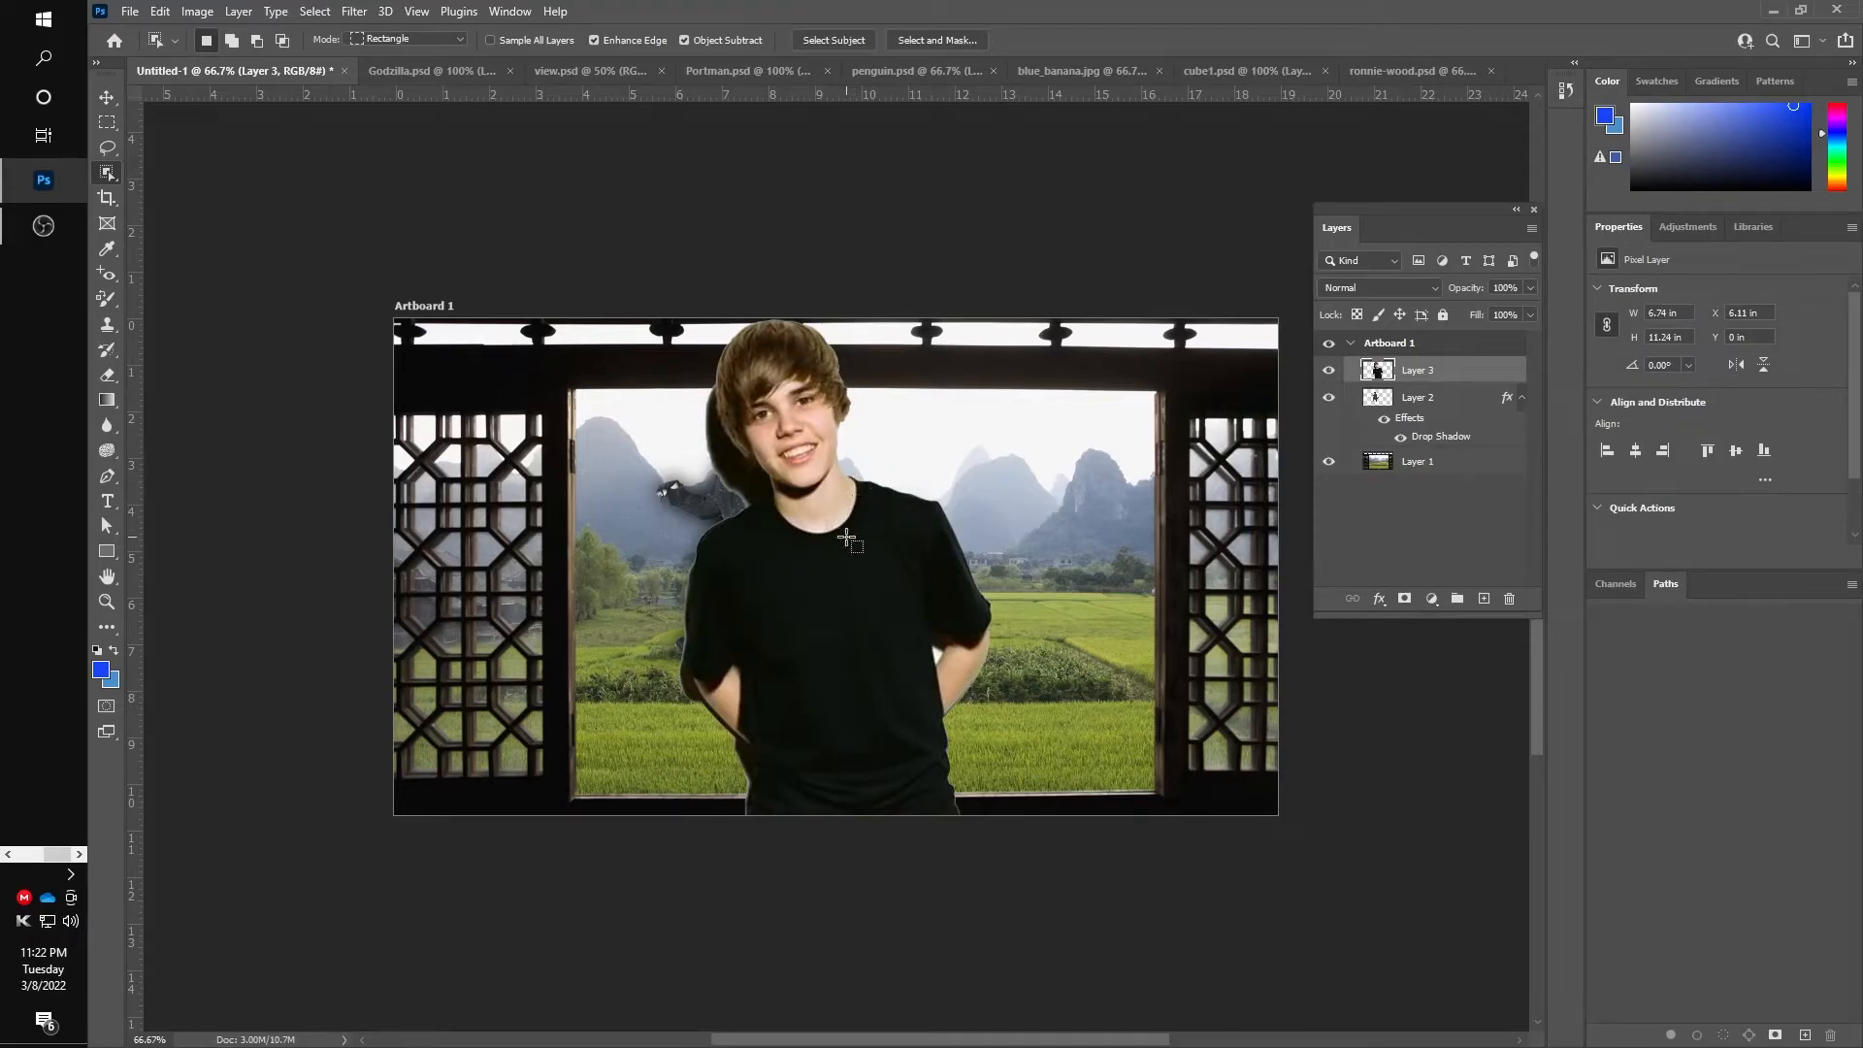
key(v)
drag(849, 548, 1058, 629)
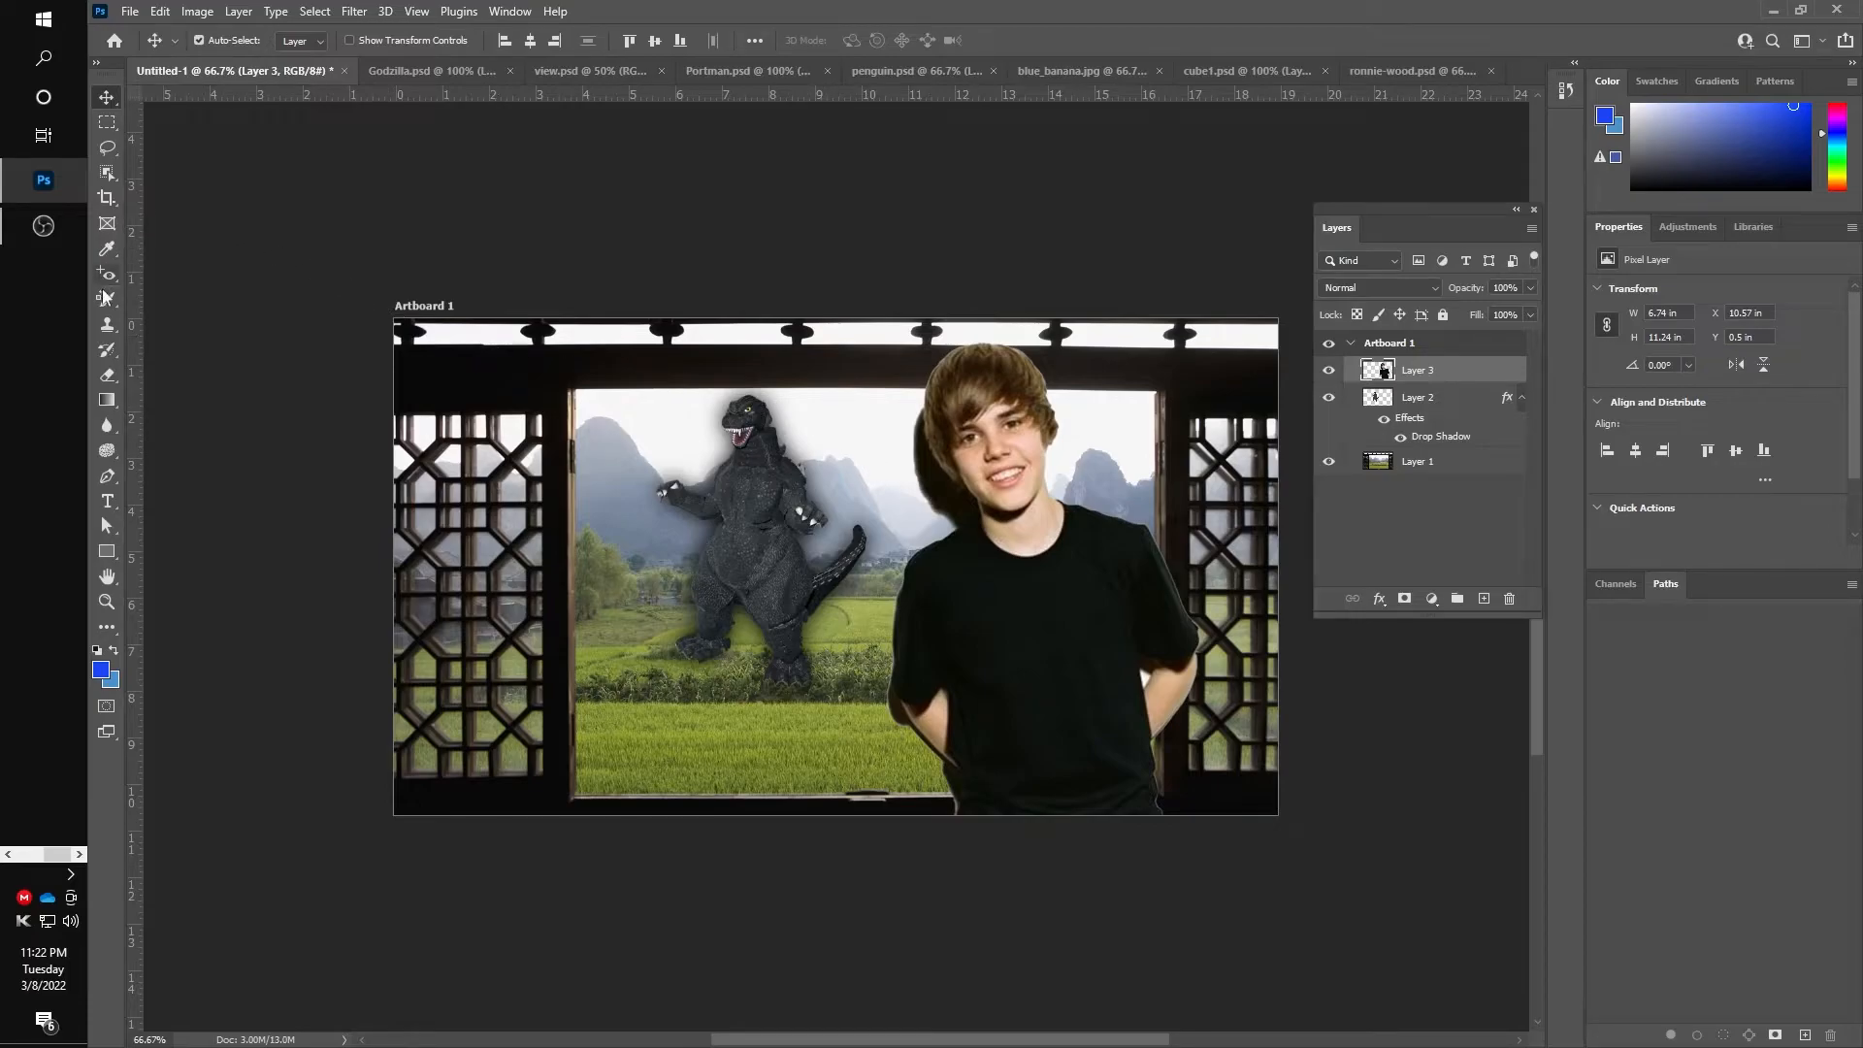
Choose the Eraser tool and set its brush to 100% hardness and 150 px size
click(105, 380)
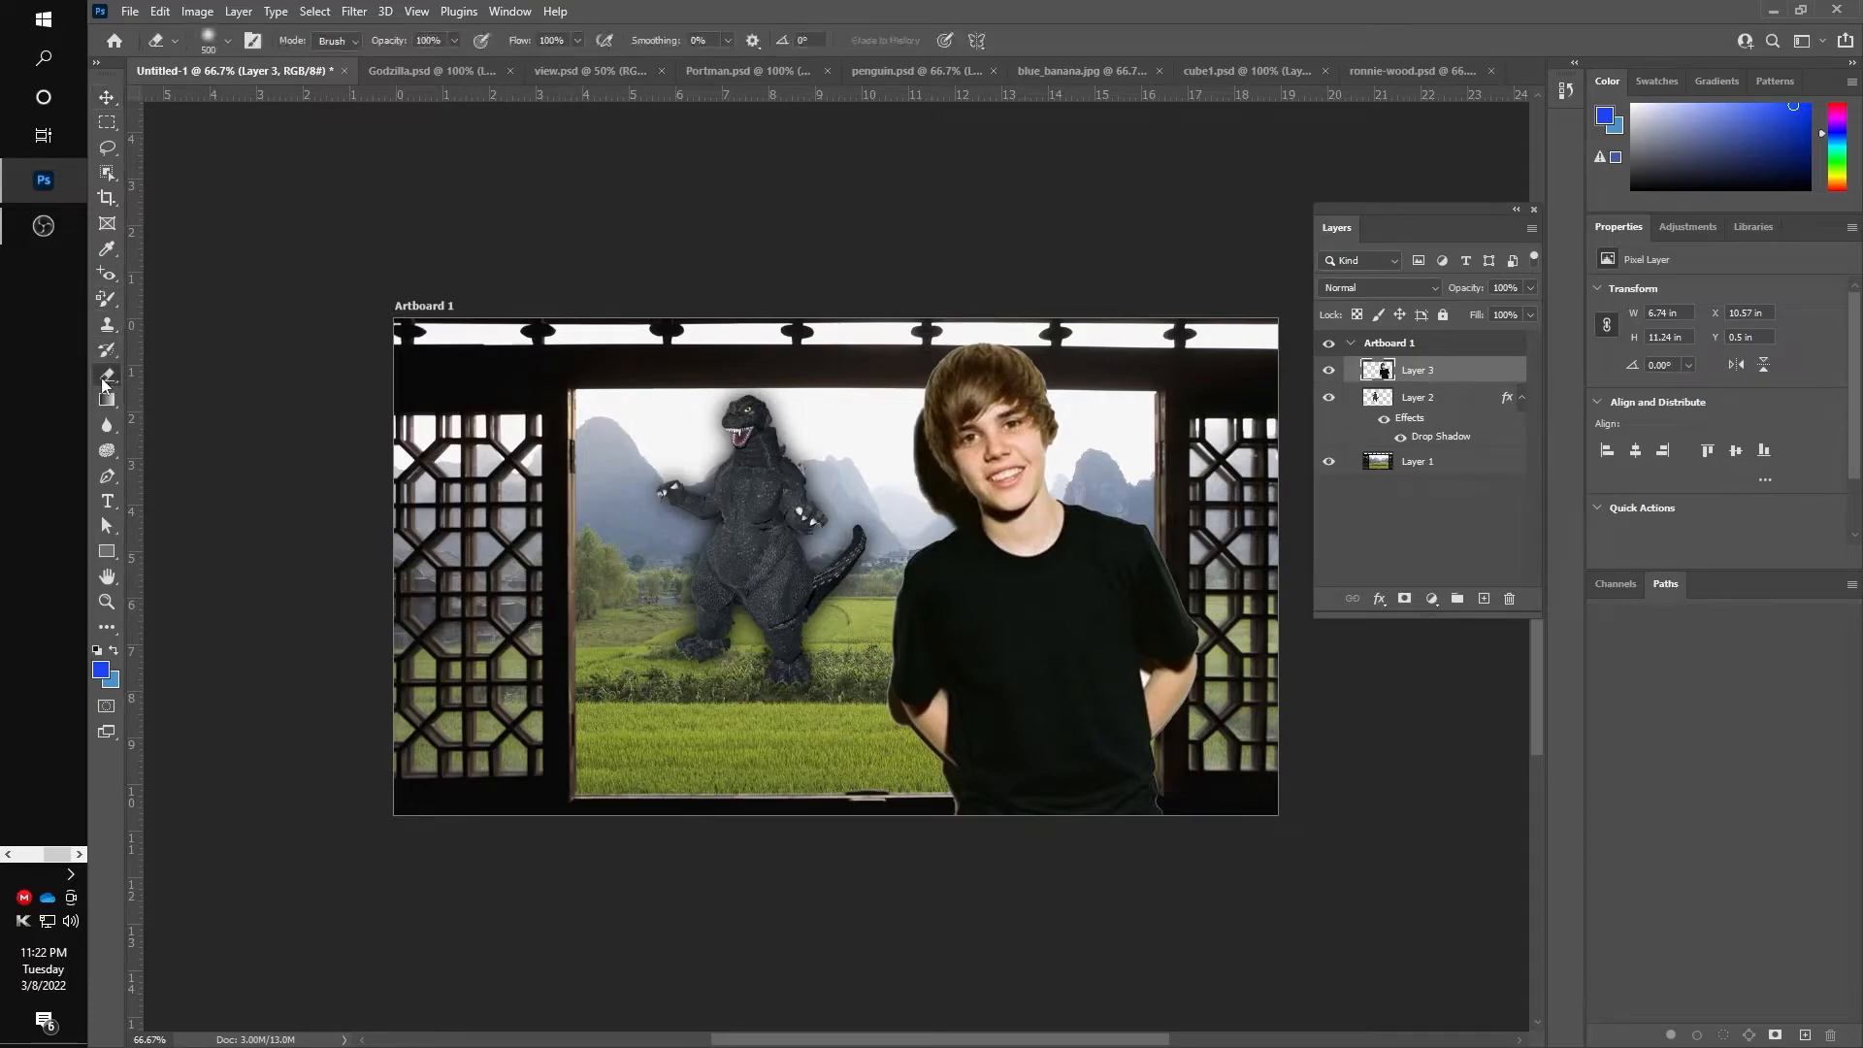
click(220, 375)
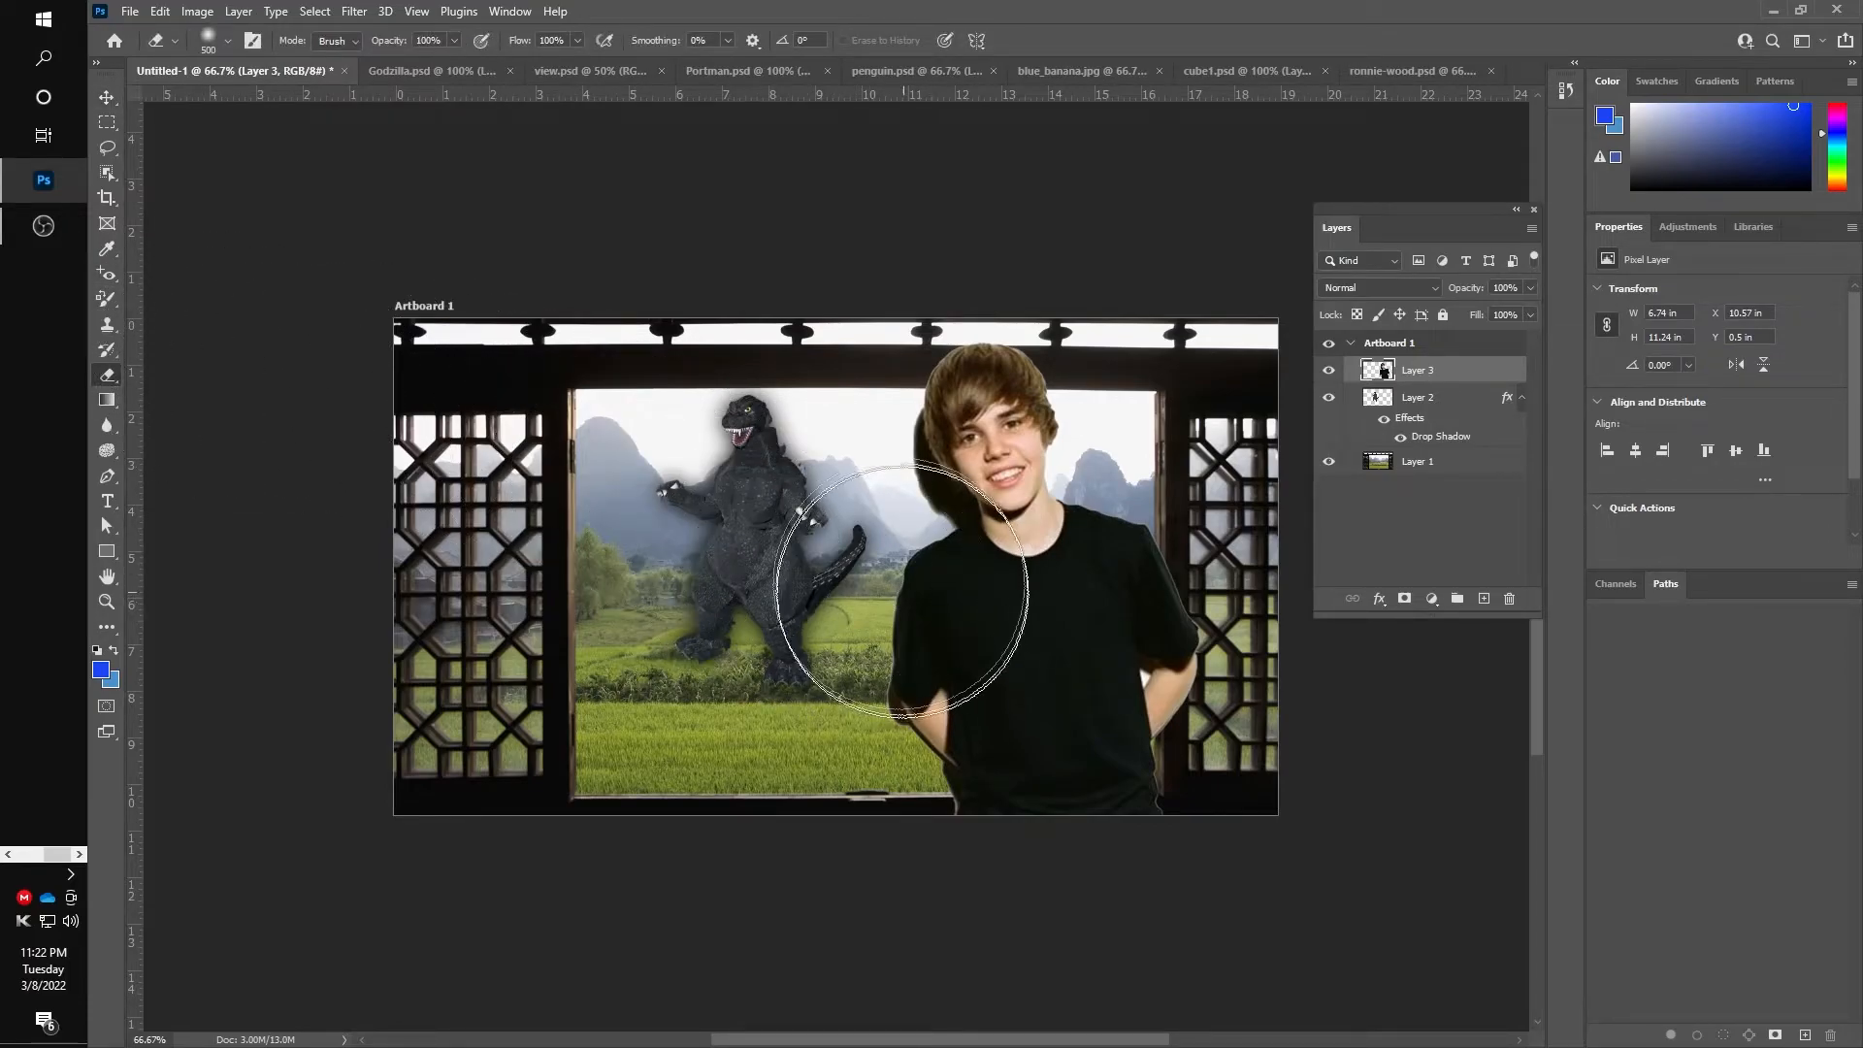
click(228, 44)
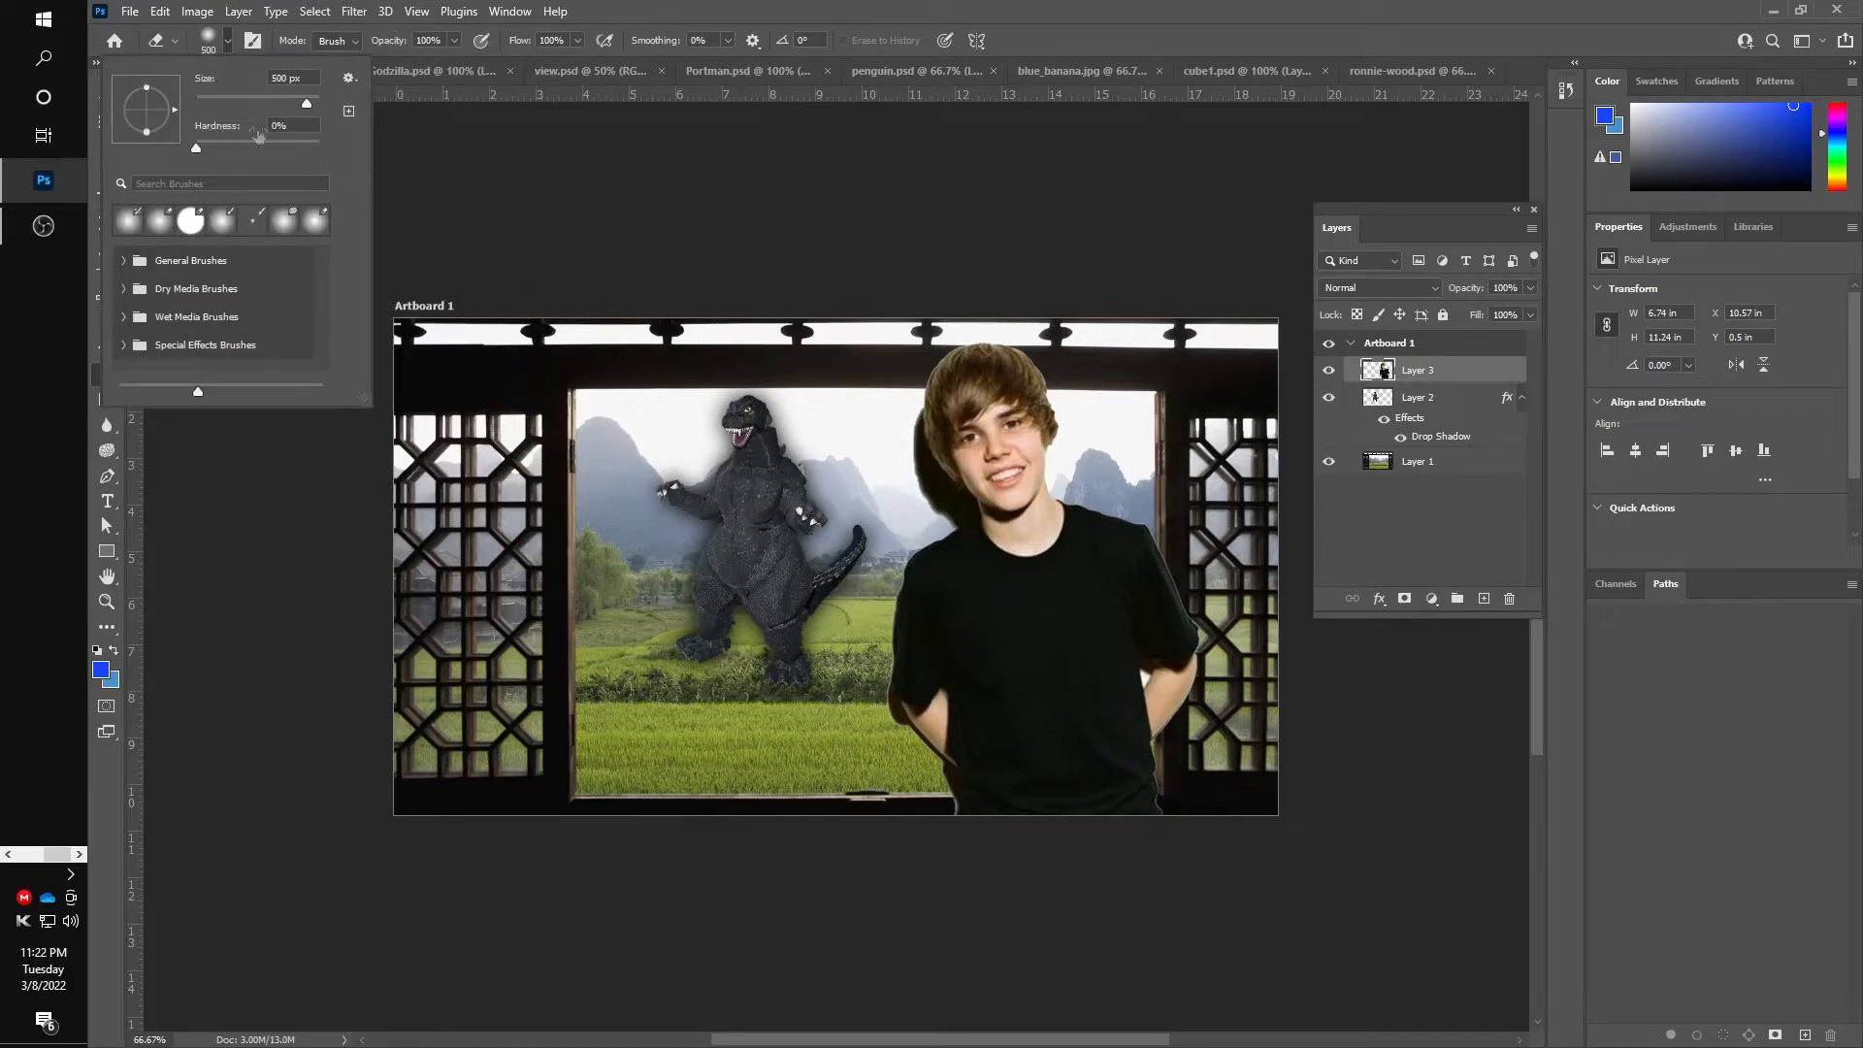
drag(215, 147, 319, 147)
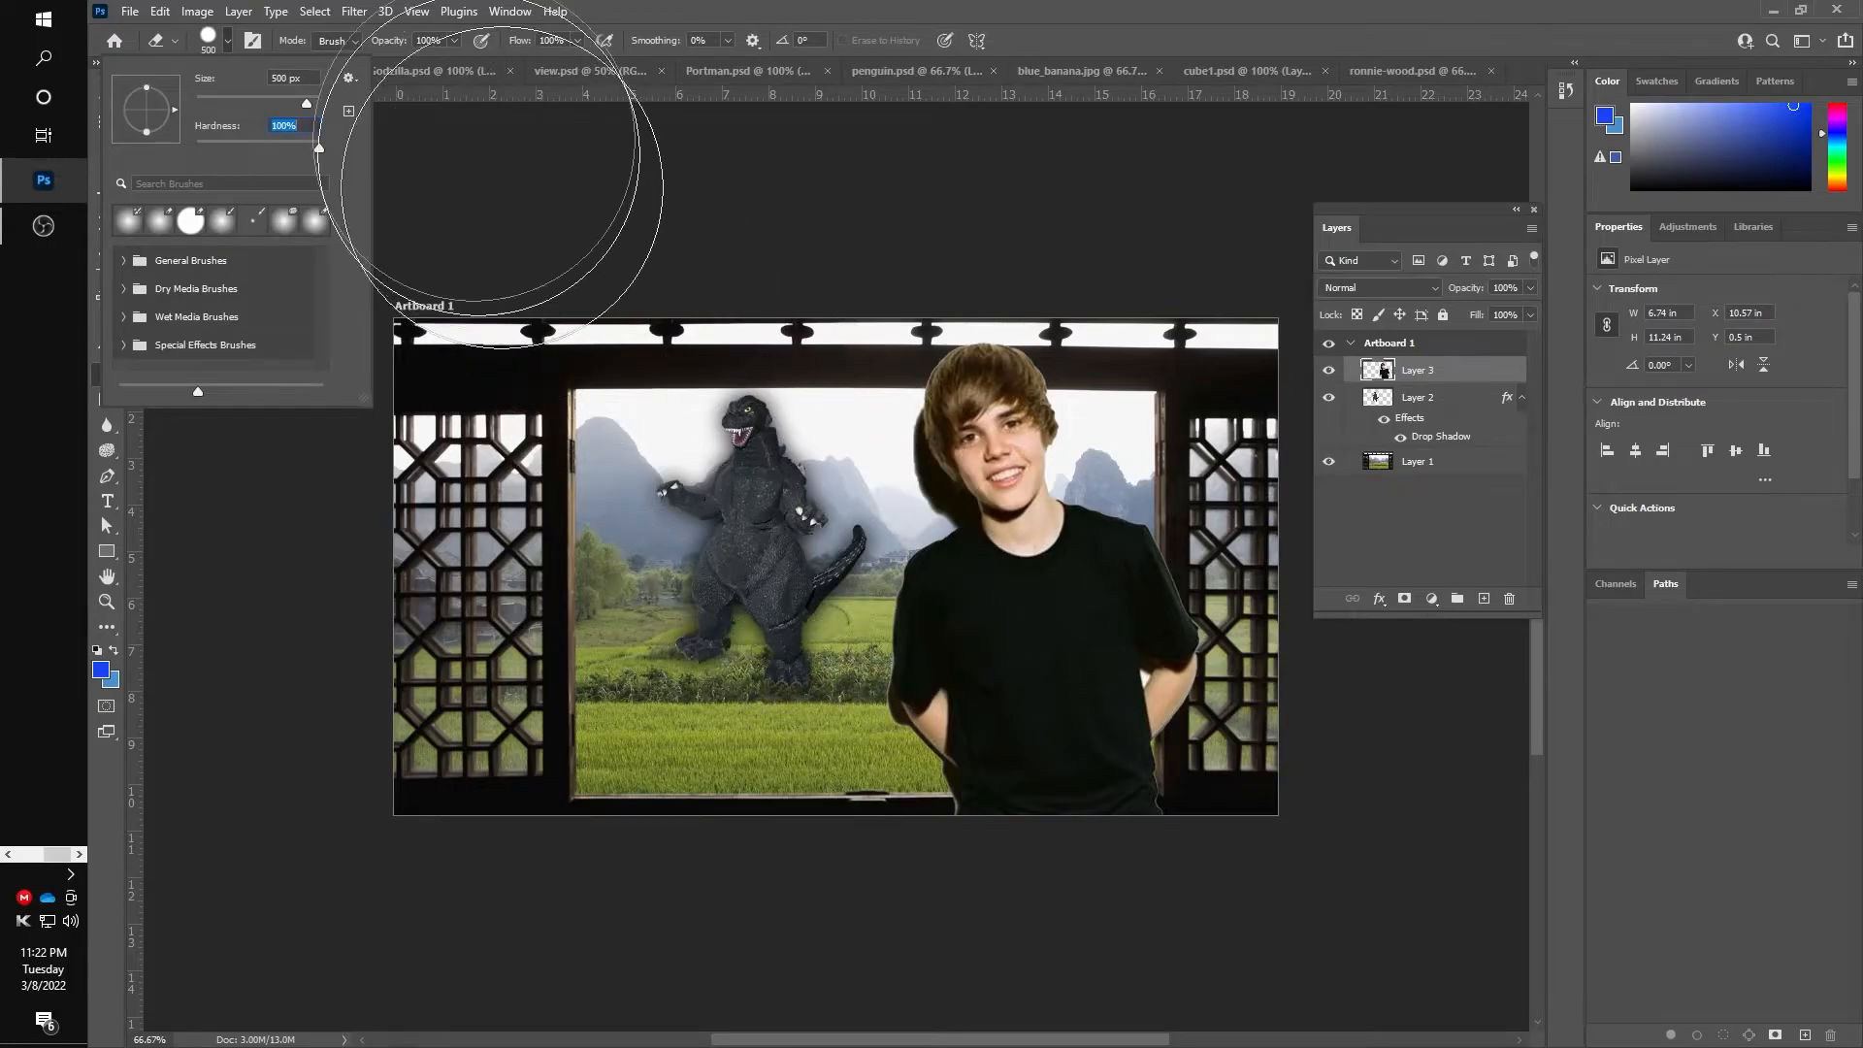
click(709, 11)
key(bracketleft)
key(bracketleft)
key(bracketleft)
key(bracketleft)
key(bracketleft)
key(bracketleft)
key(bracketleft)
key(bracketleft)
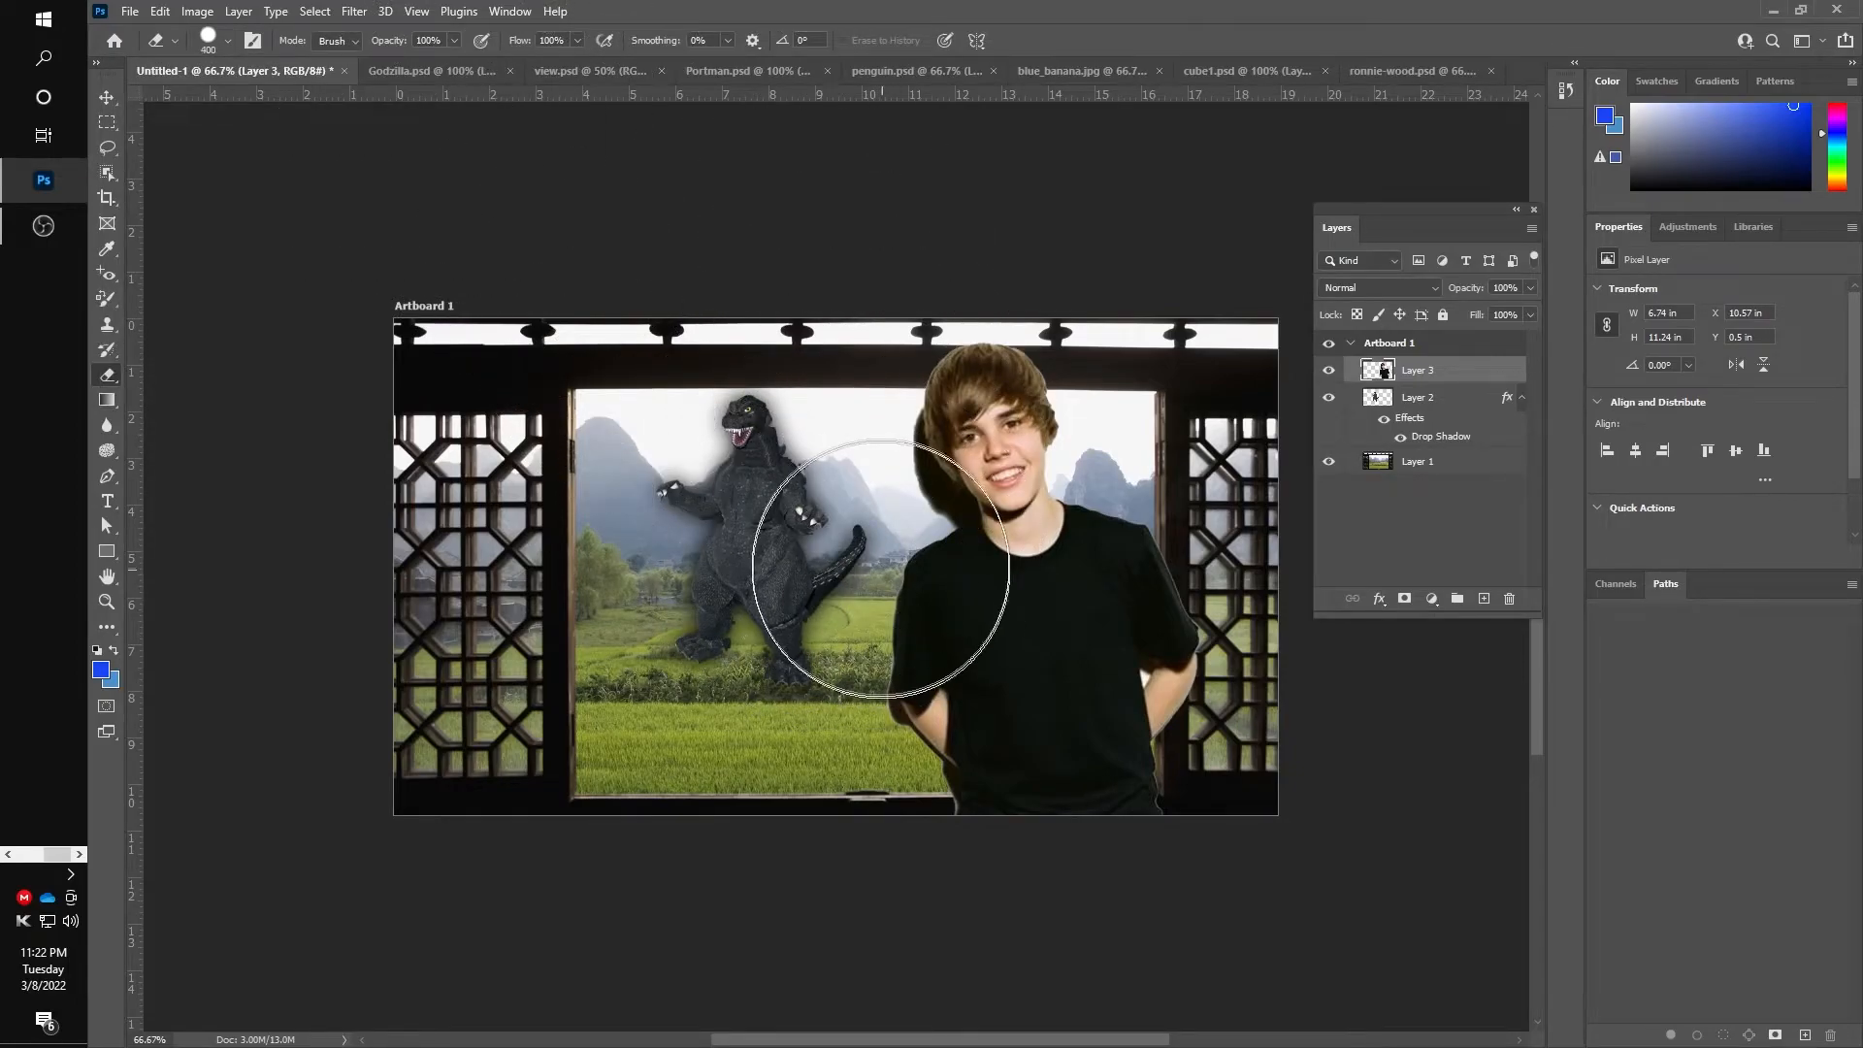
key(bracketleft)
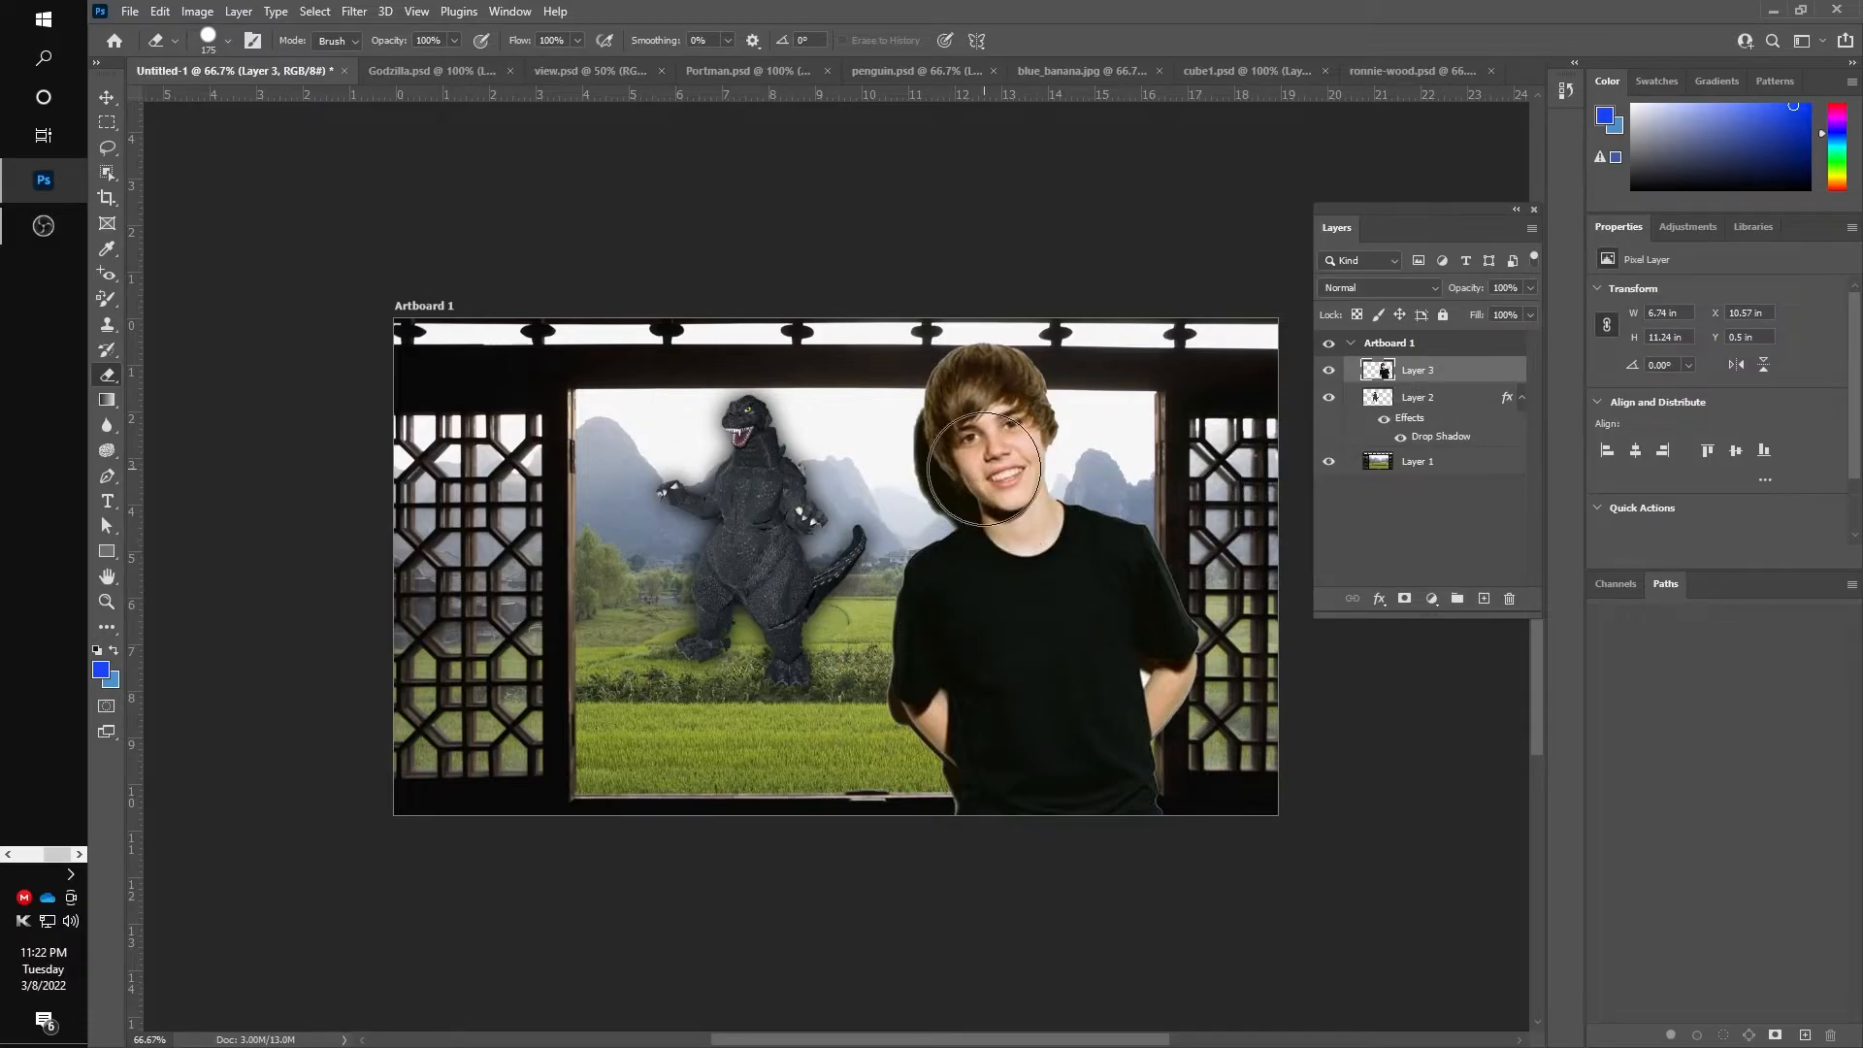
key(bracketleft)
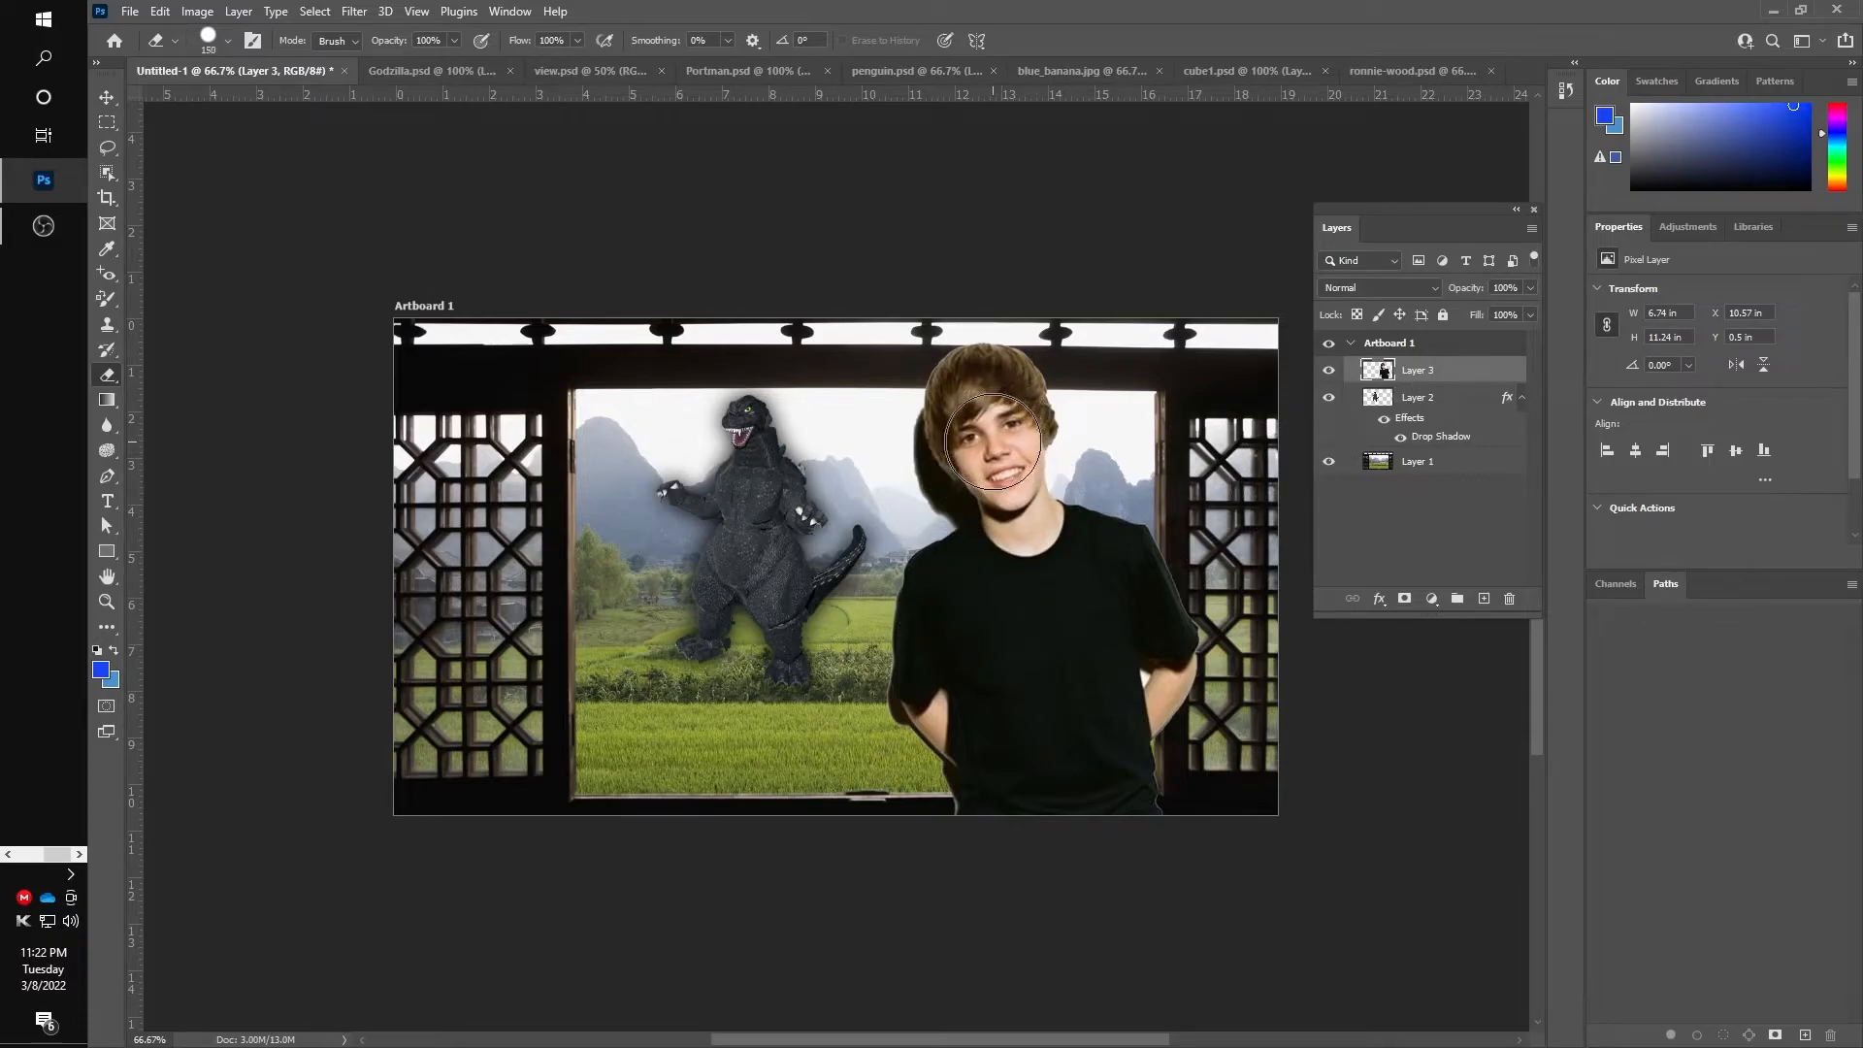
Try a single hard-edged eraser dab over the face of the figure on Layer 3
click(993, 440)
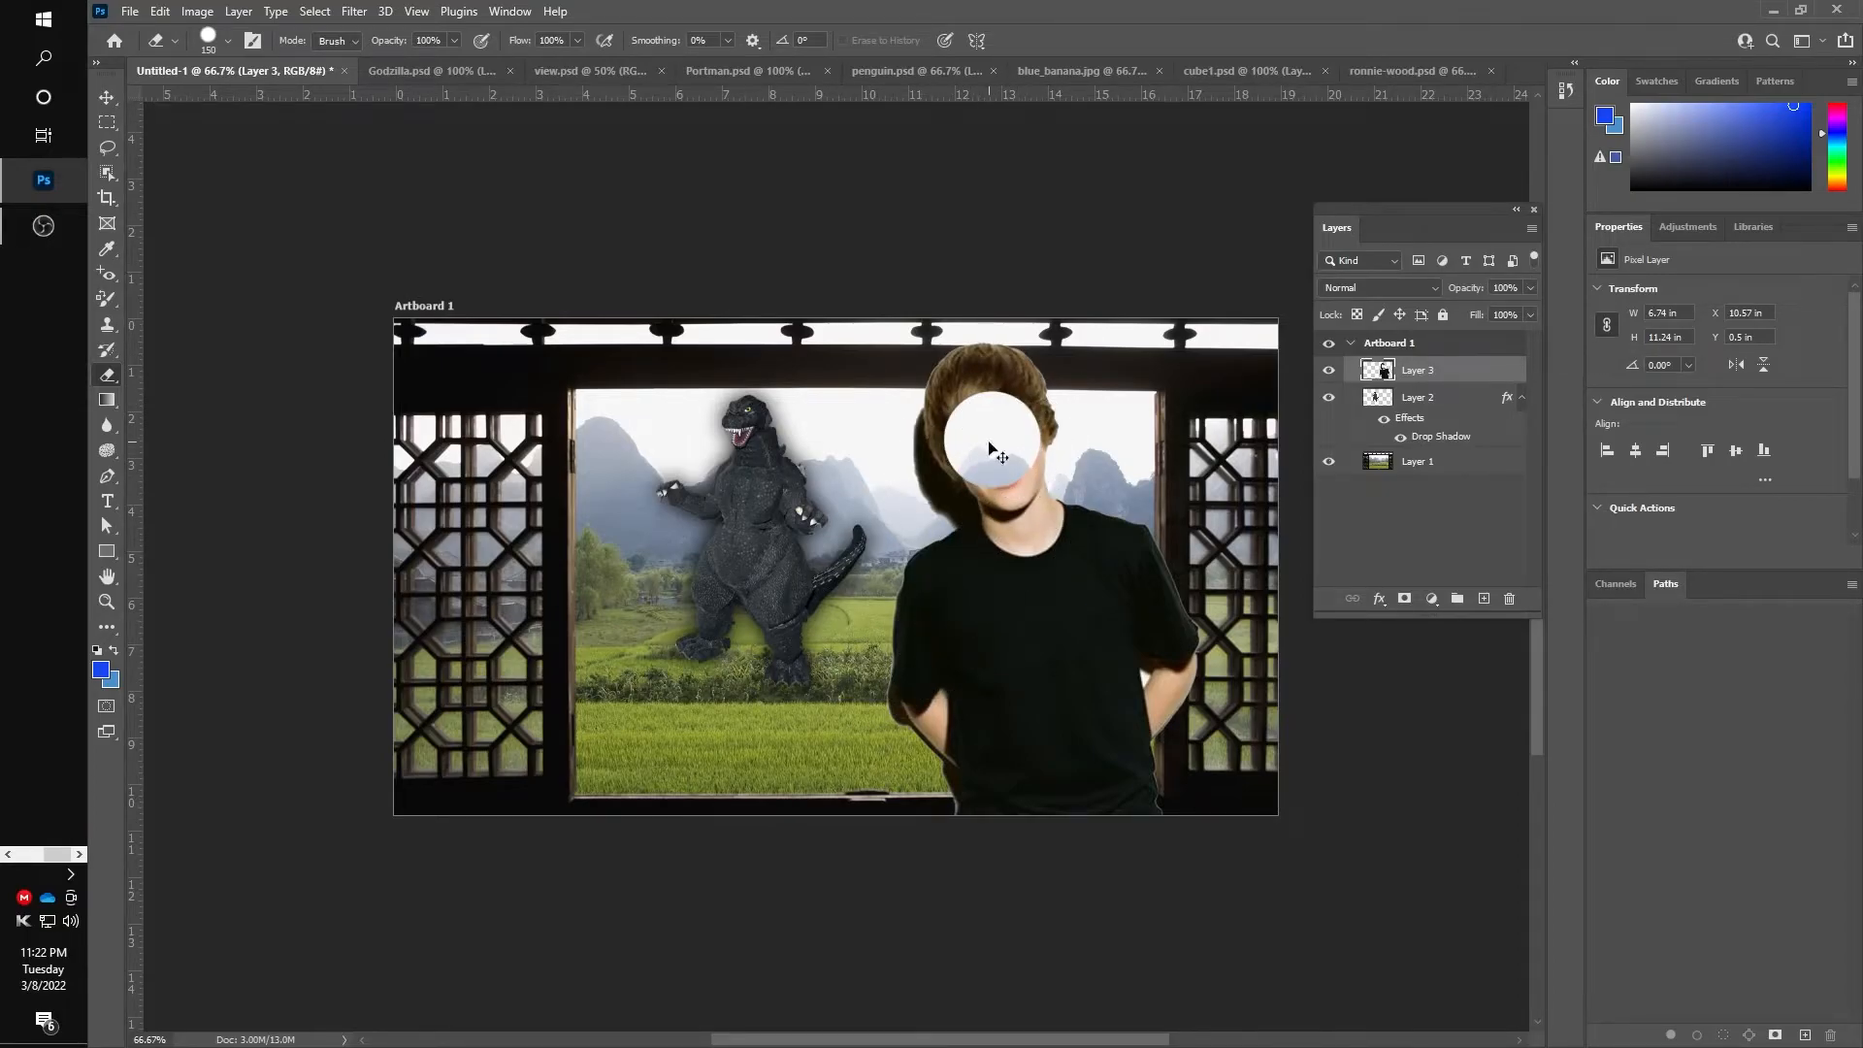
key(ctrl+plus)
key(ctrl+plus)
drag(968, 457, 790, 541)
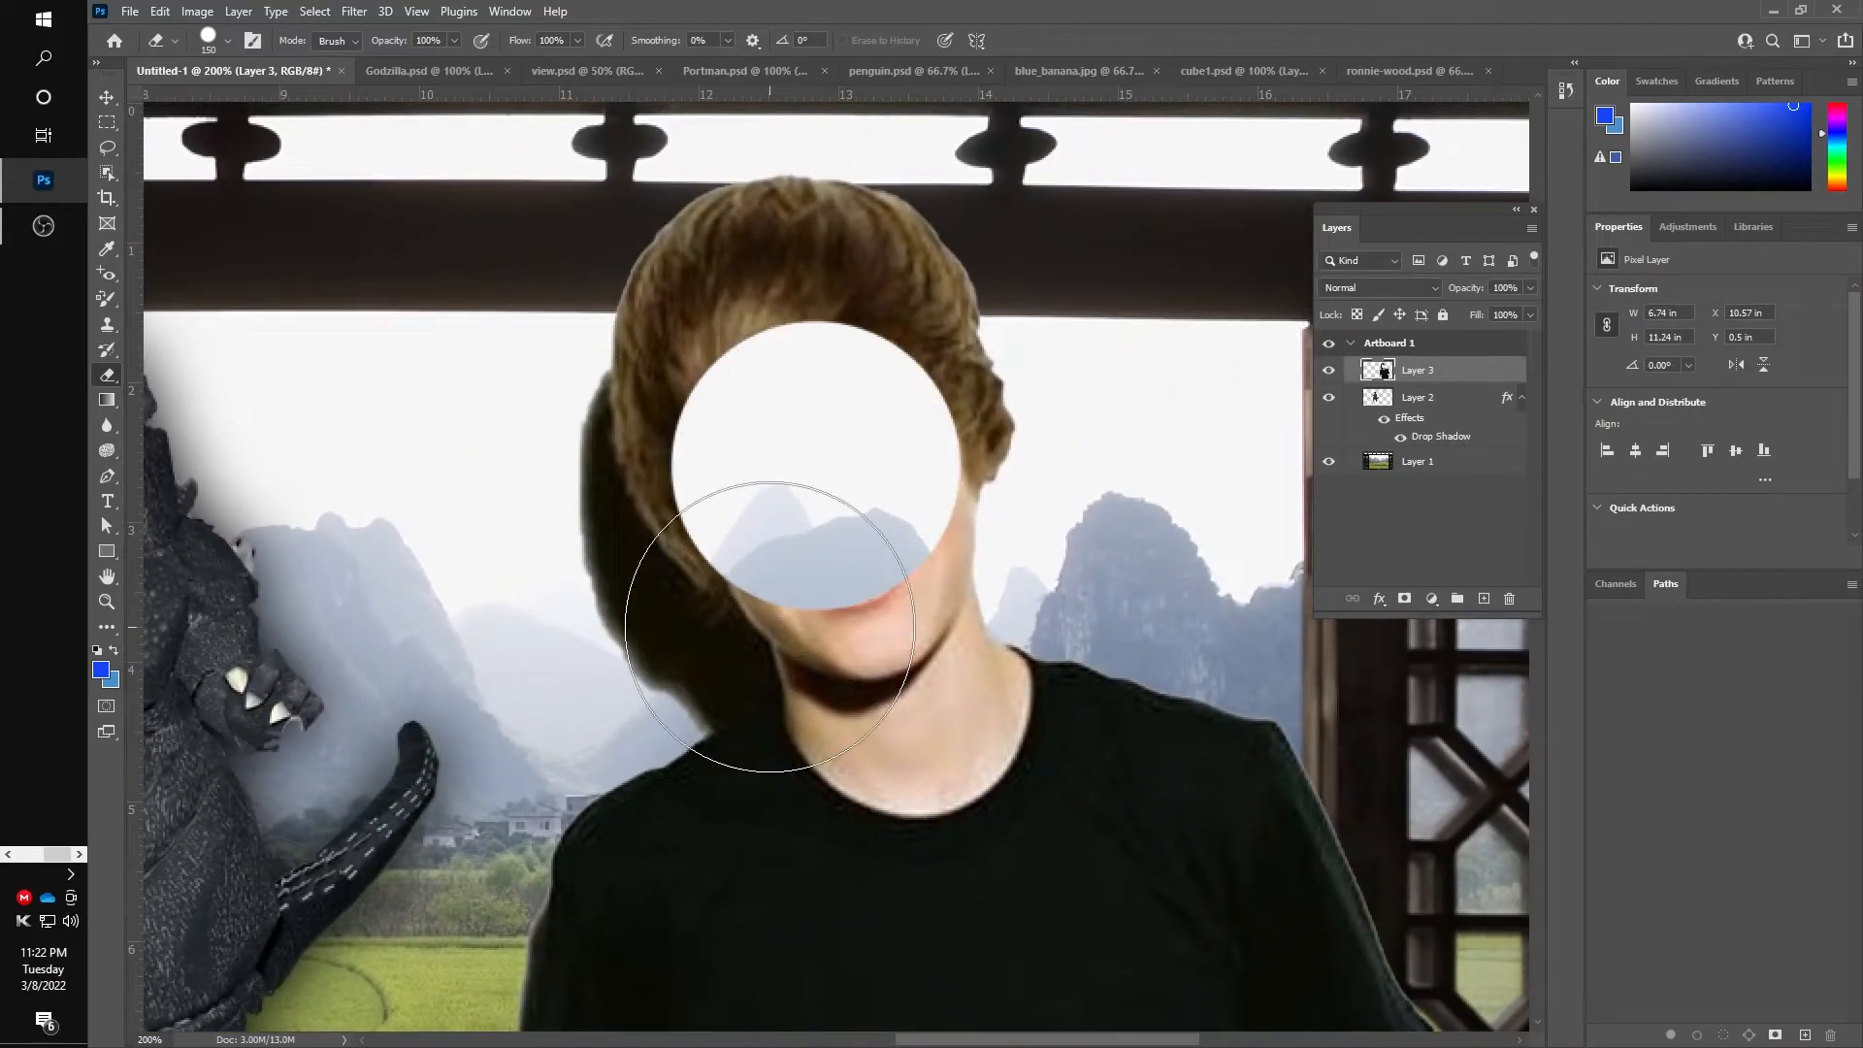
key(ctrl+z)
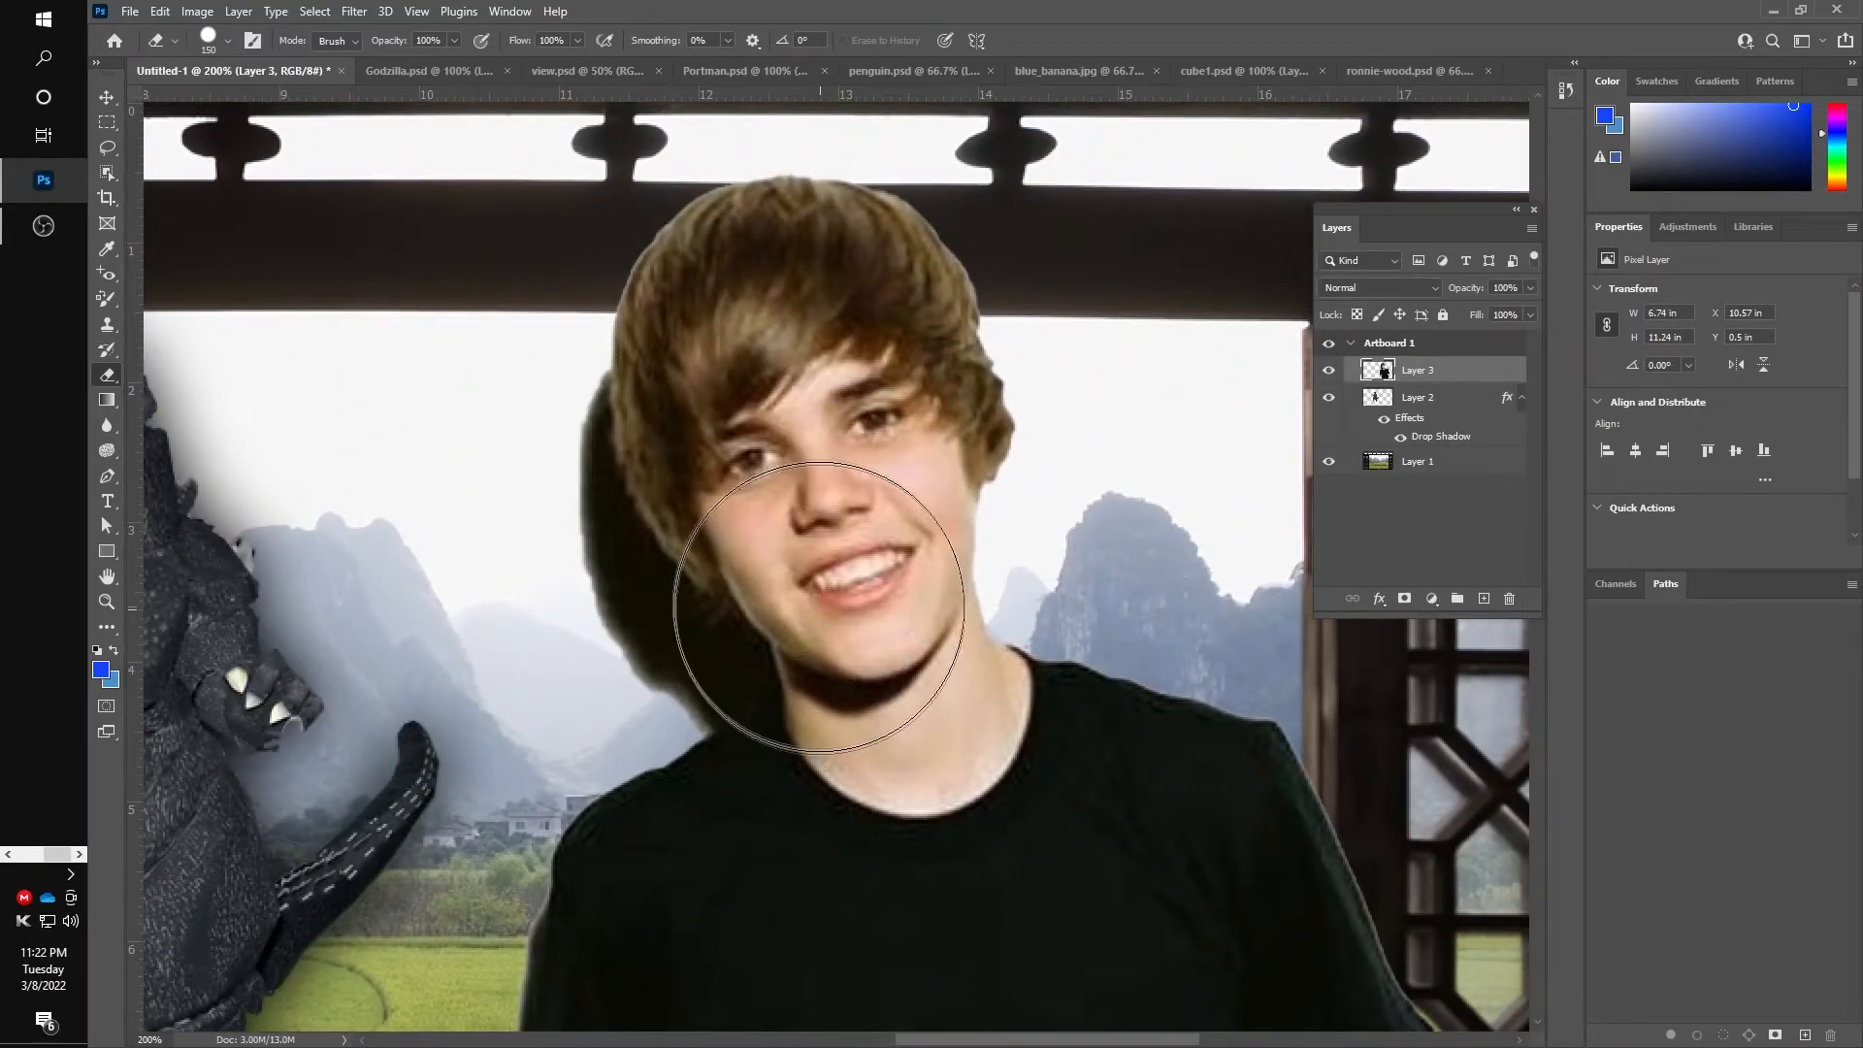
Set the eraser hardness to 0% and try a soft dab on the figure's forehead
click(219, 42)
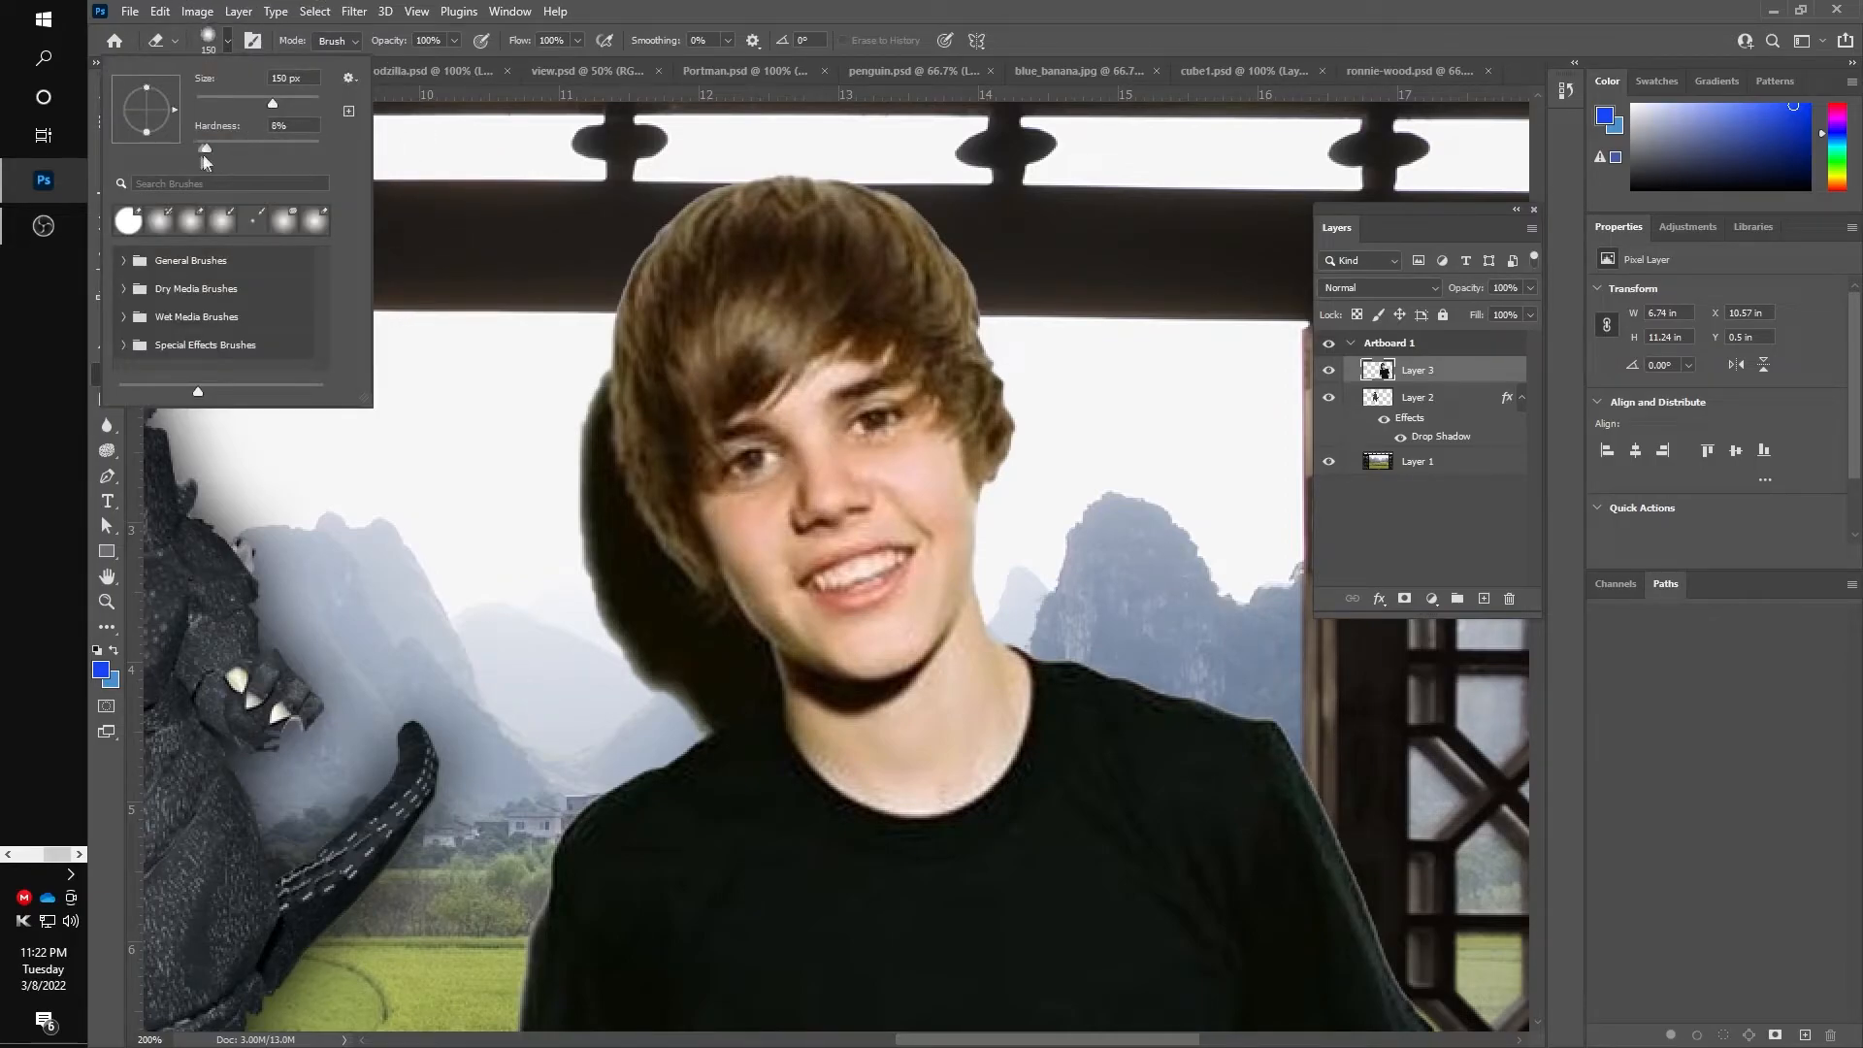
click(813, 425)
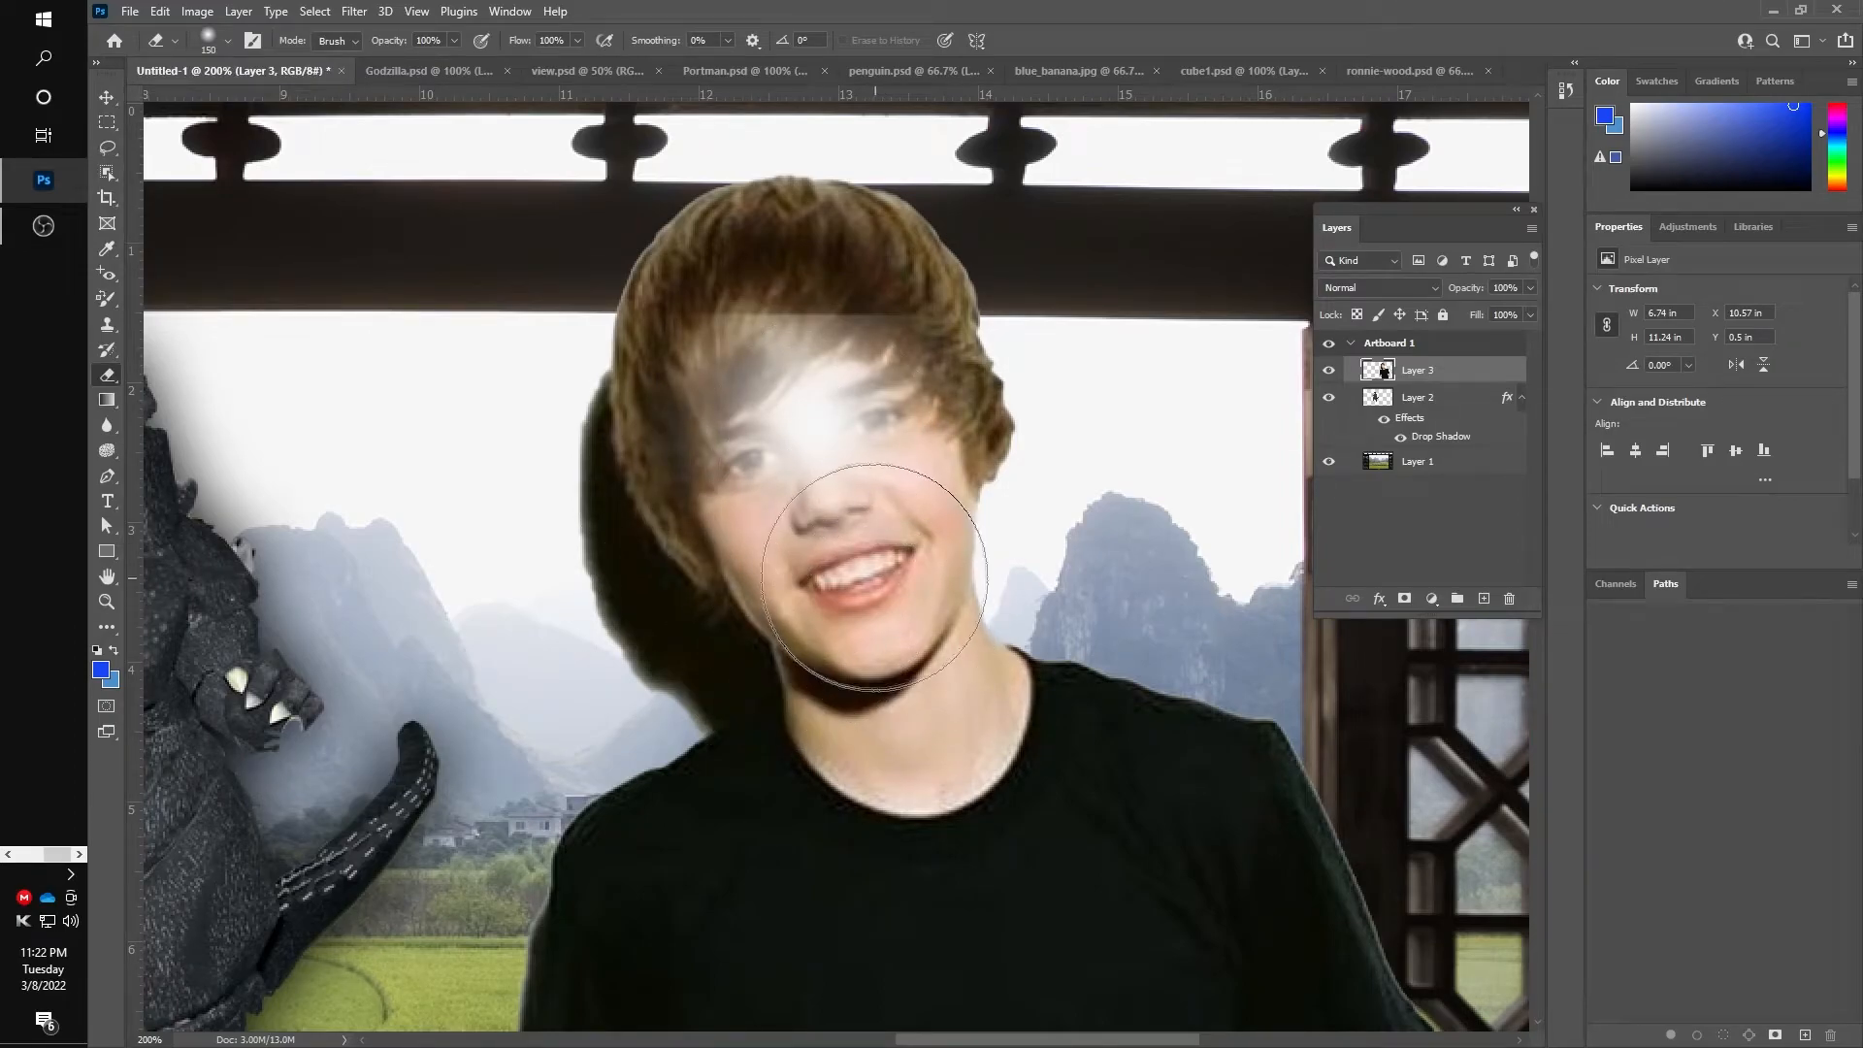
key(ctrl+z)
Set the eraser hardness to 100% and erase the dark shadow beside the figure's hair, cheek and neck on Layer 3 with a smaller brush
click(219, 44)
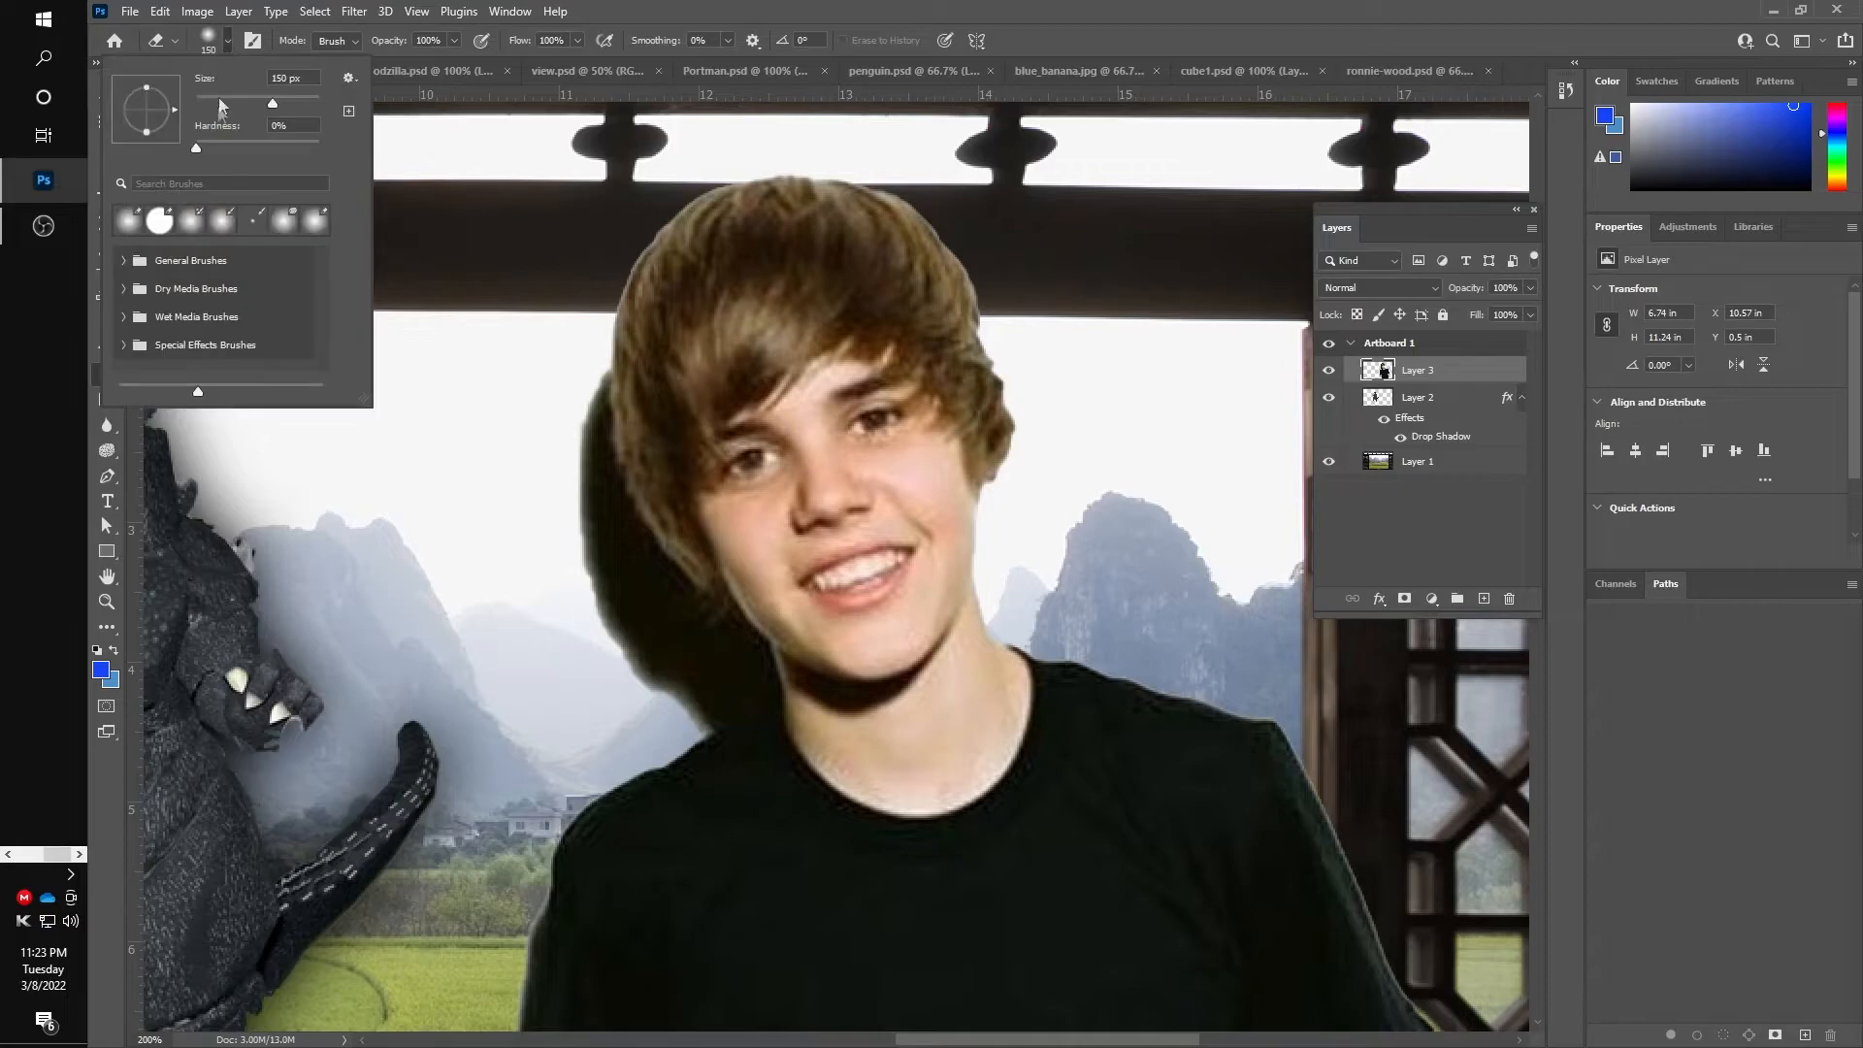
drag(211, 143, 321, 147)
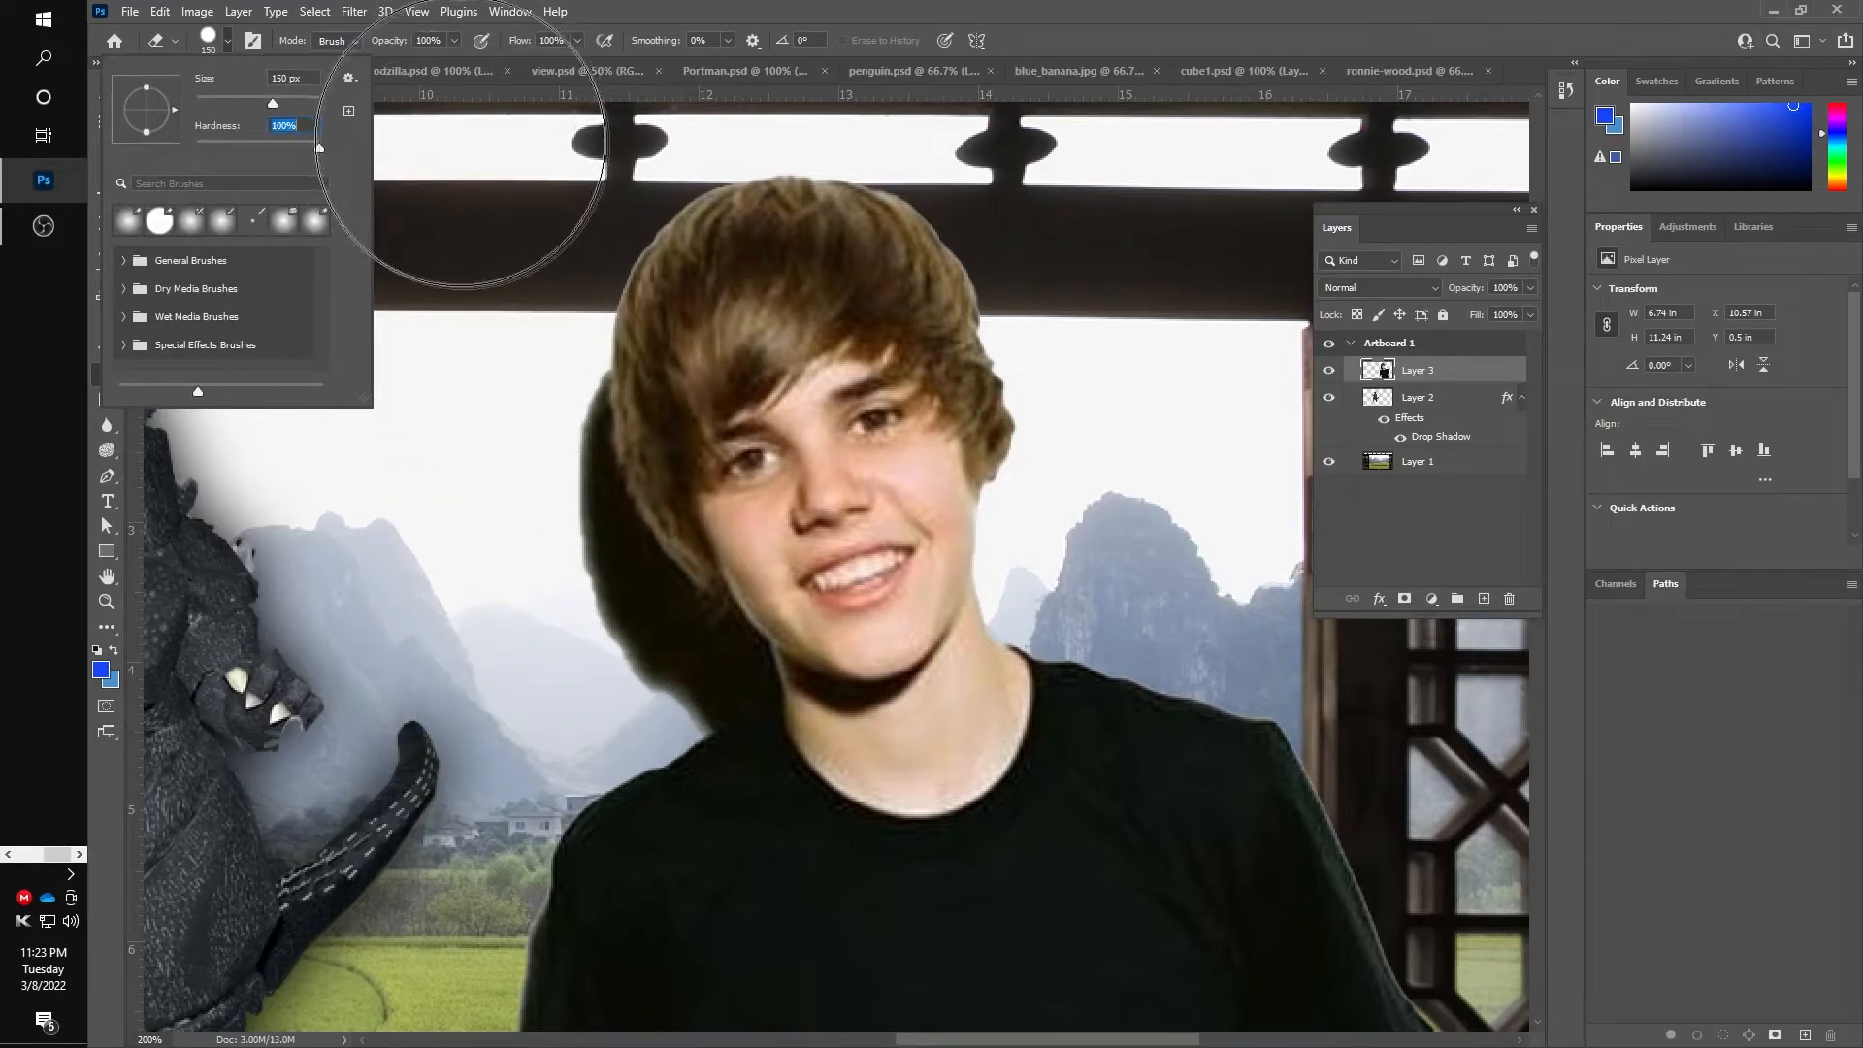
click(832, 44)
key(bracketleft)
key(bracketleft)
key(bracketleft)
key(bracketleft)
key(bracketleft)
key(bracketleft)
mouse_move(499, 486)
mouse_down()
mouse_move(540, 428)
mouse_move(592, 616)
mouse_move(674, 666)
mouse_move(742, 674)
mouse_move(699, 686)
mouse_move(706, 646)
mouse_move(605, 534)
mouse_move(544, 366)
mouse_move(607, 507)
mouse_move(732, 653)
mouse_up()
key(bracketleft)
key(bracketleft)
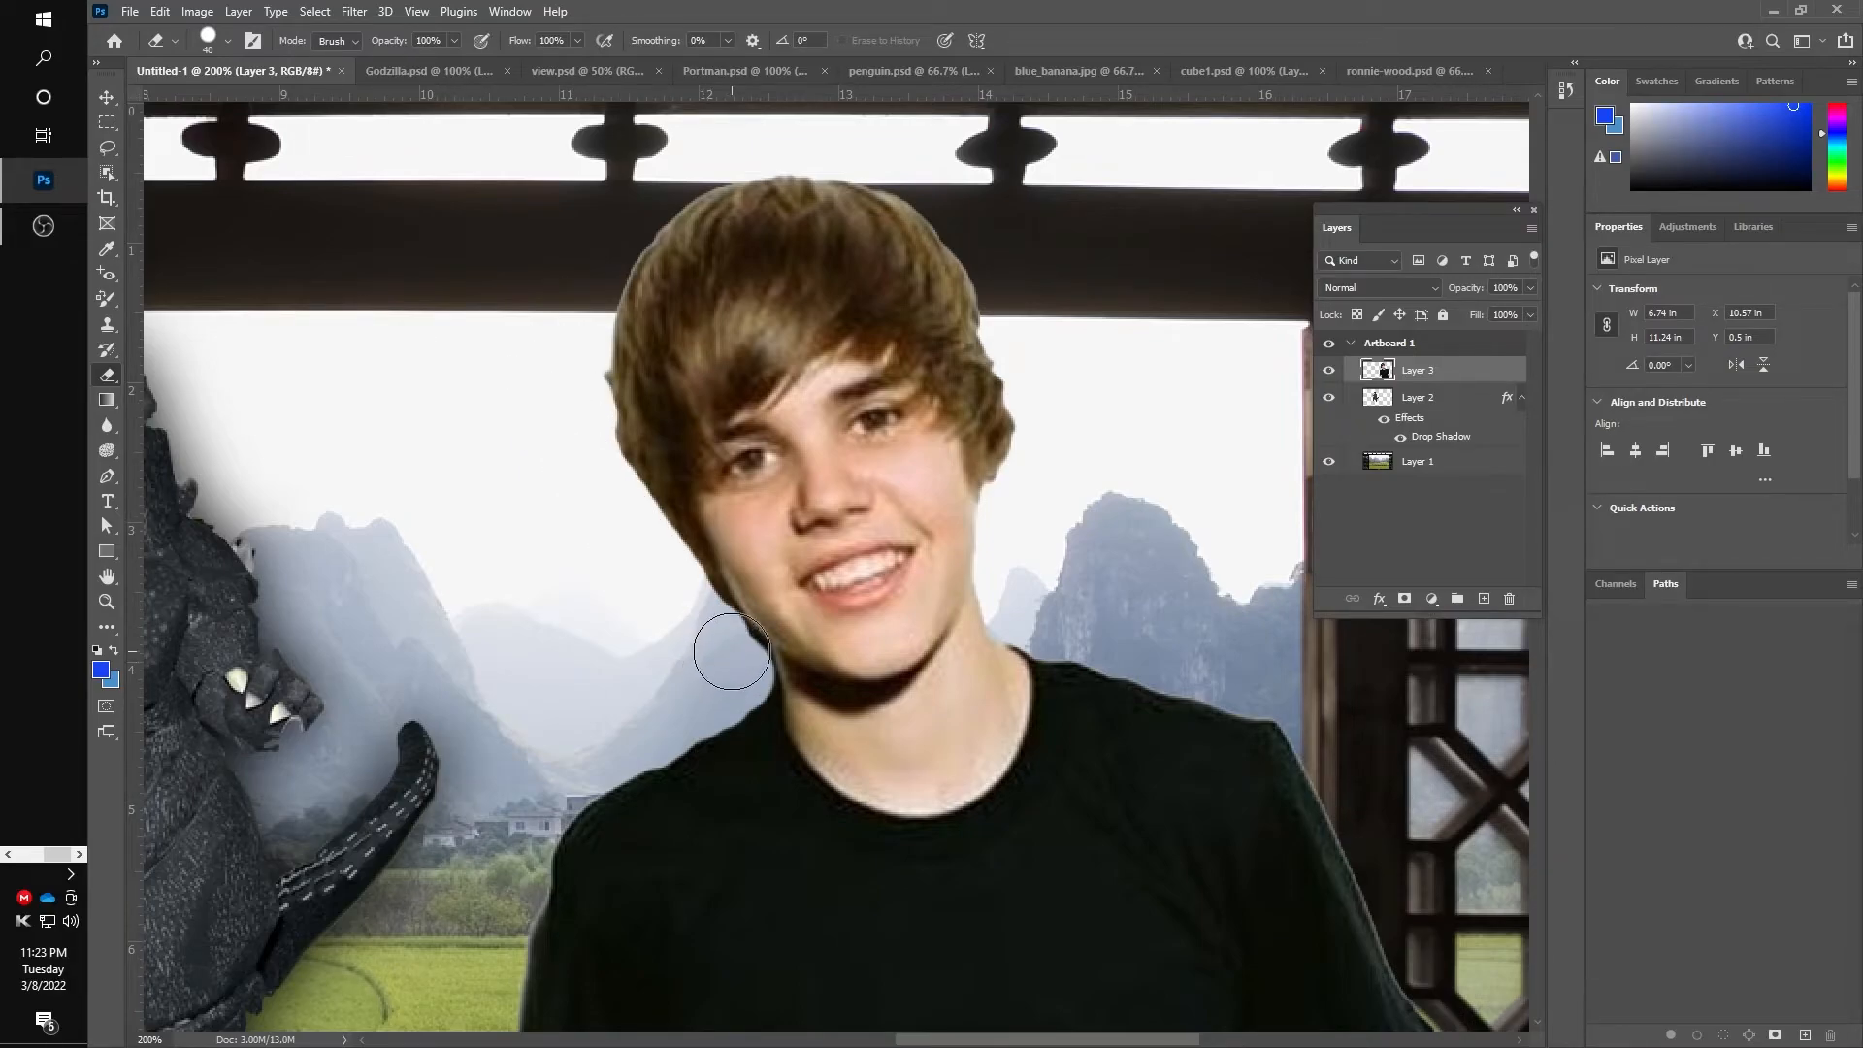
Shrink the figure to about 1.82 by 1.76 in, turned upside down beside Godzilla's leg, and move Layer 3 below Layer 2
key(ctrl+minus)
key(ctrl+minus)
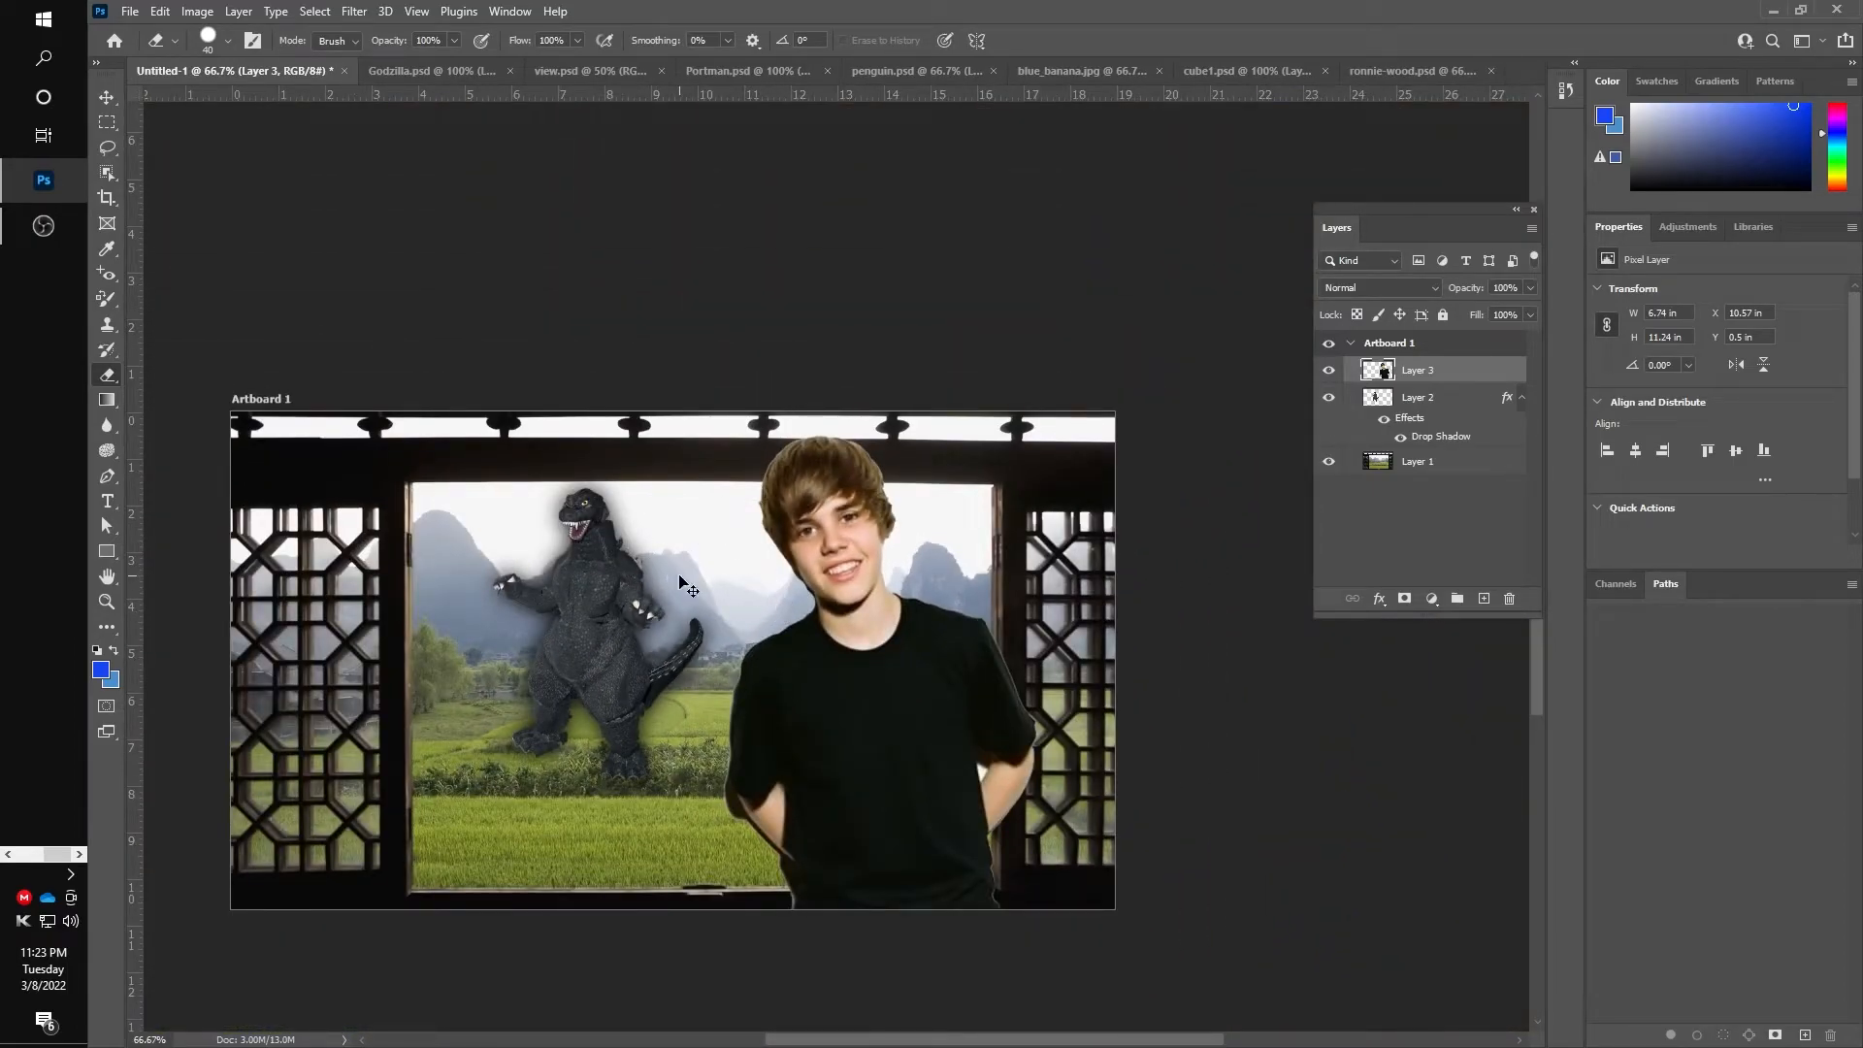
key(ctrl+t)
drag(1033, 436, 738, 793)
drag(736, 704, 648, 697)
key(Return)
key(e)
drag(1429, 372, 1398, 445)
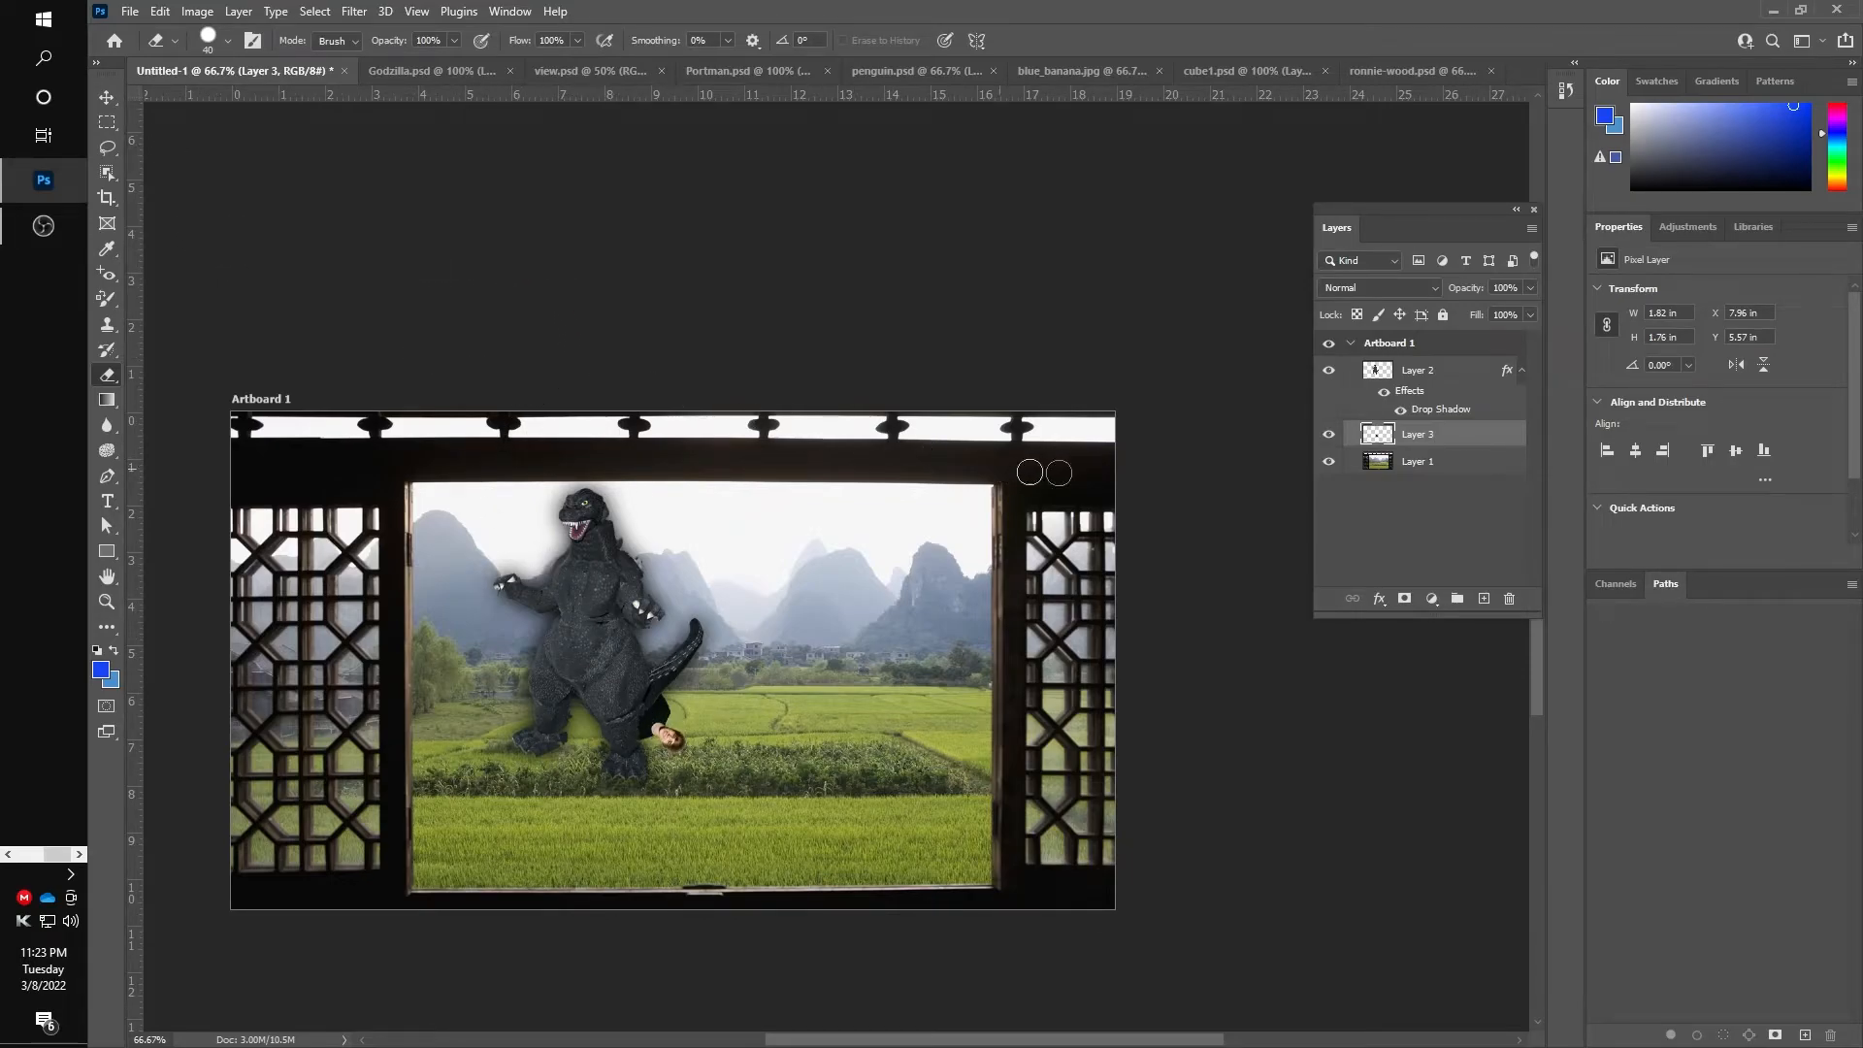
Add a drop shadow and a white outer glow to the figure on Layer 3
double_click(1483, 440)
click(957, 558)
click(965, 532)
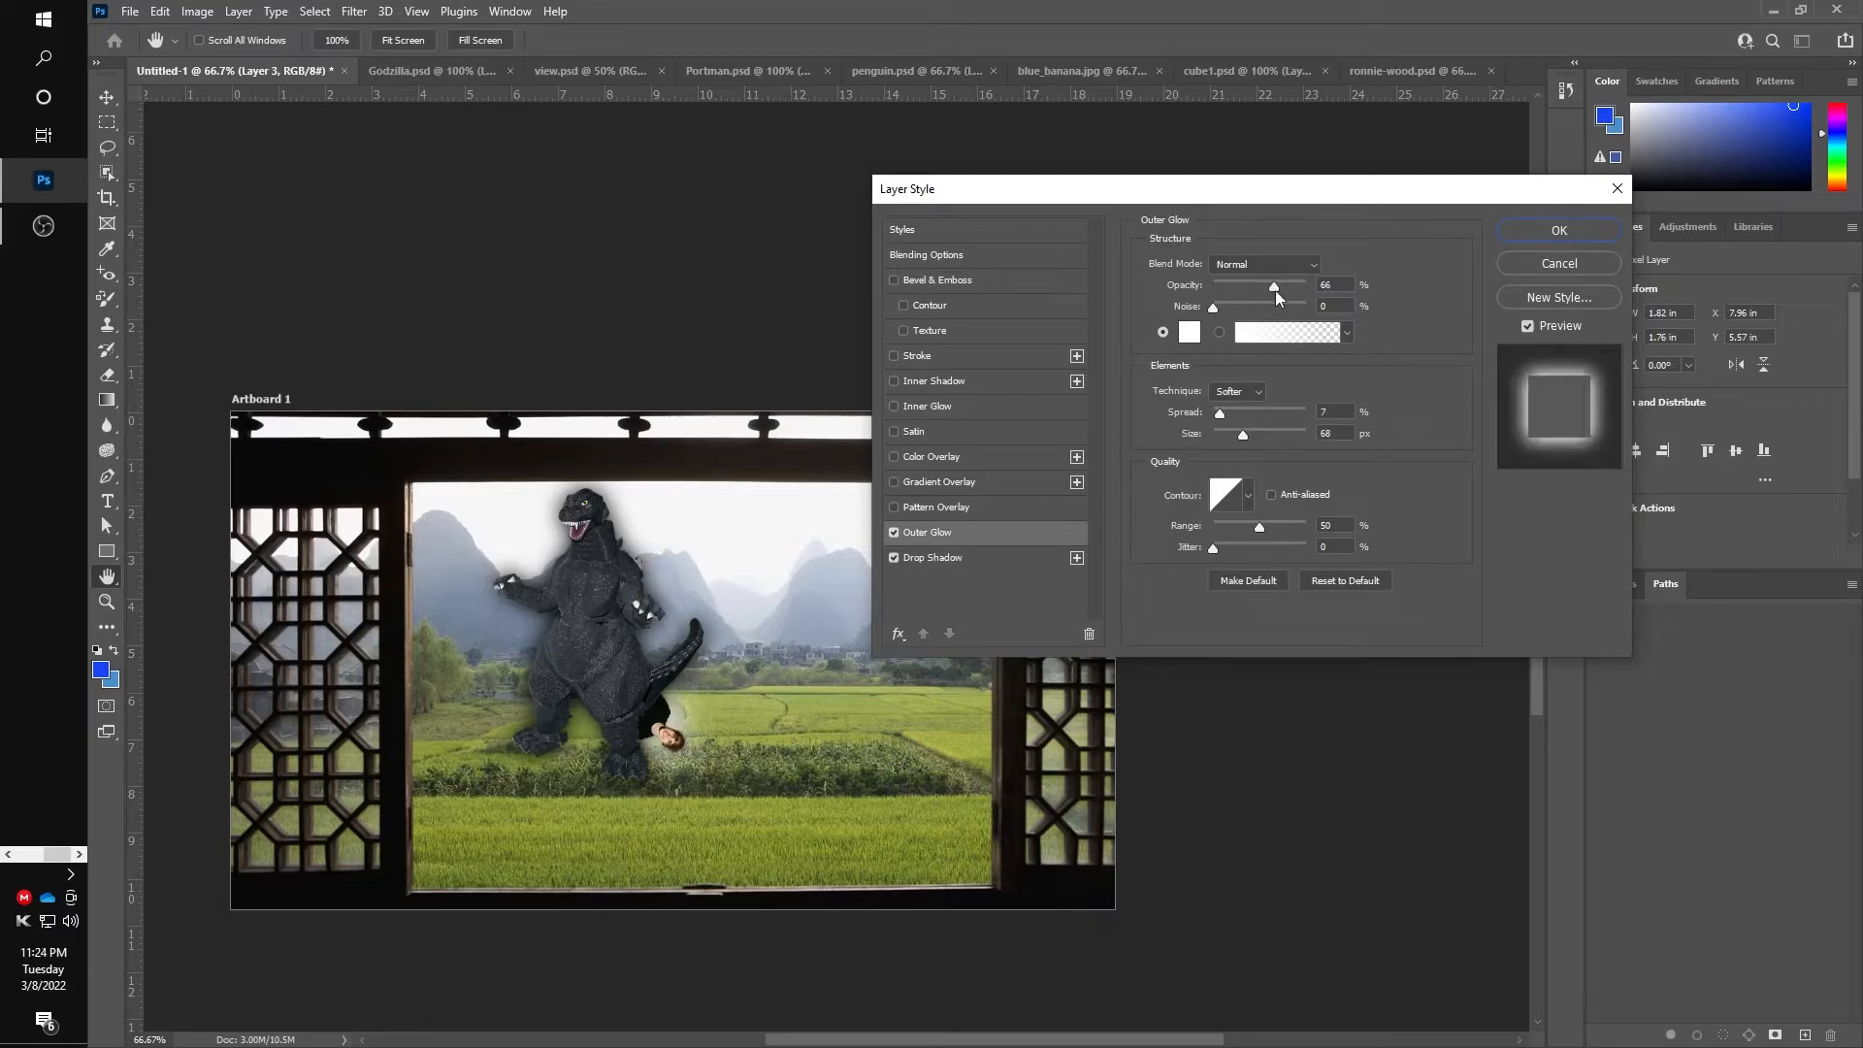
click(1559, 230)
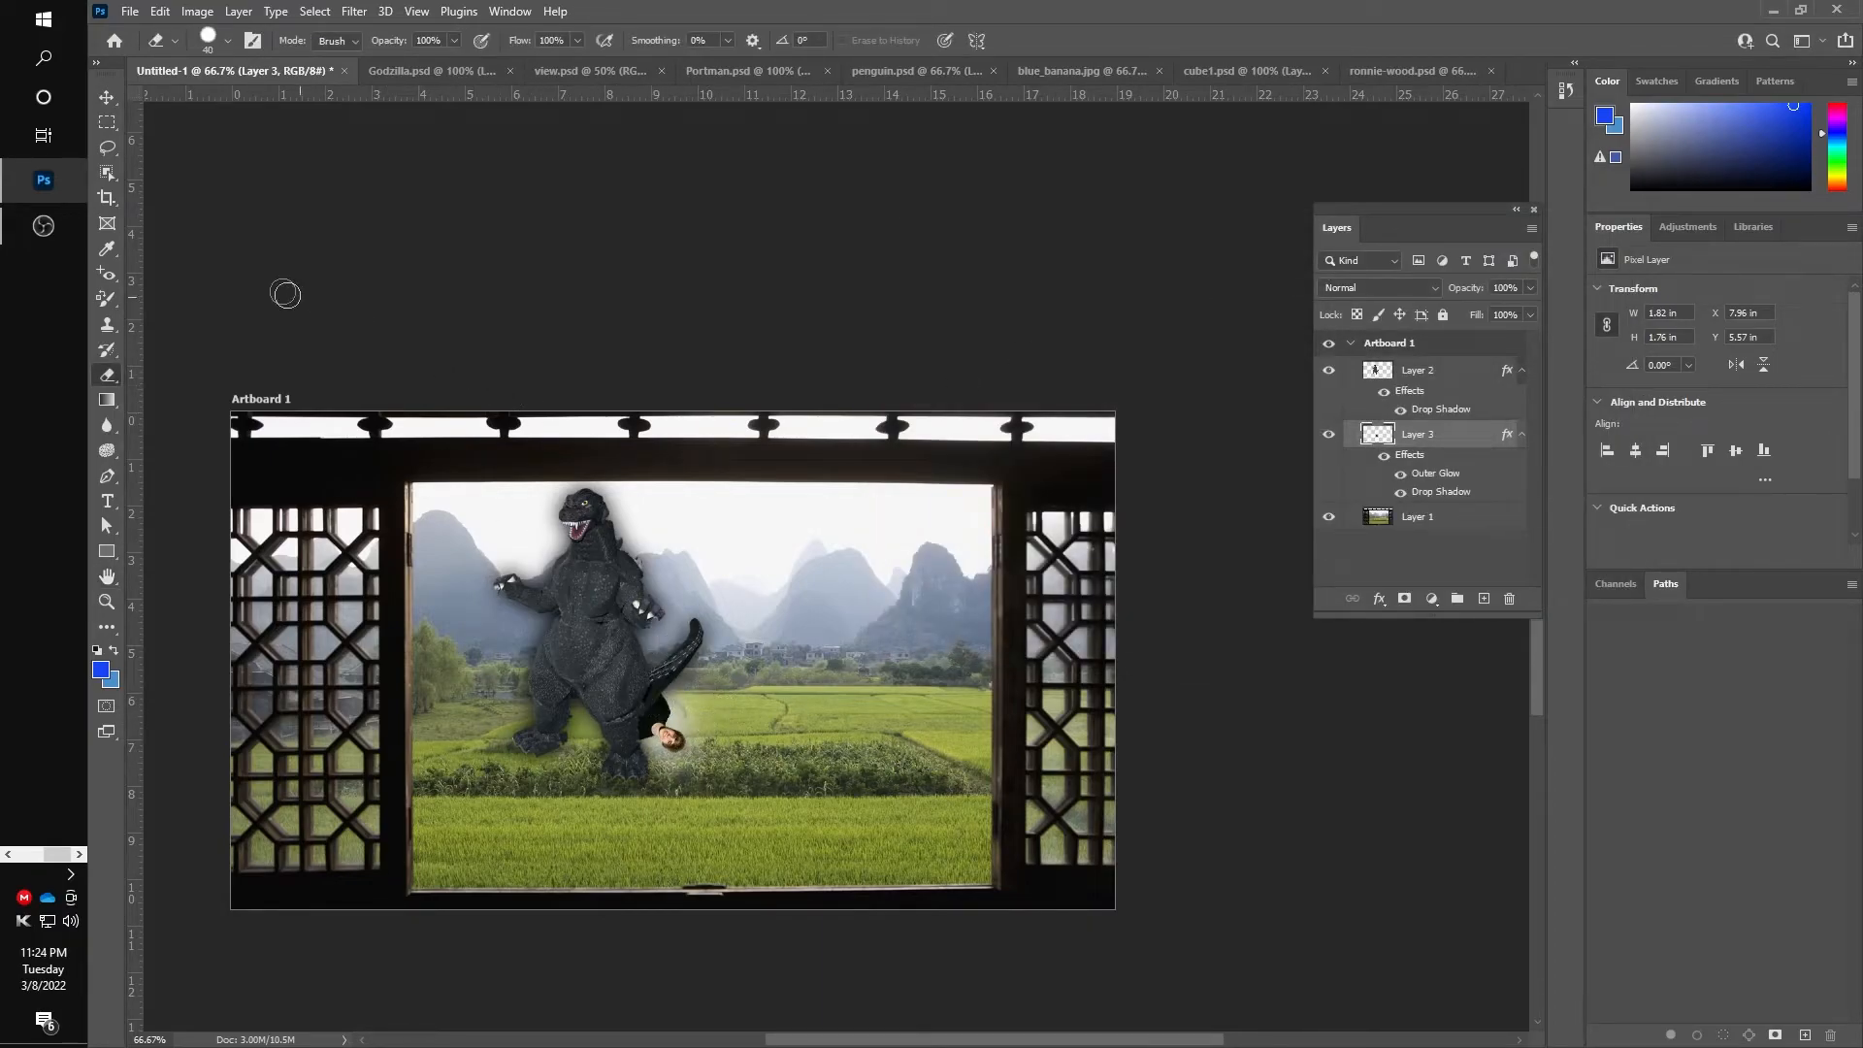
Export the composite for web as a JPEG High file in the HOMEWORK folder, its name combining partner, the surname and tennis2
click(129, 12)
mouse_move(125, 323)
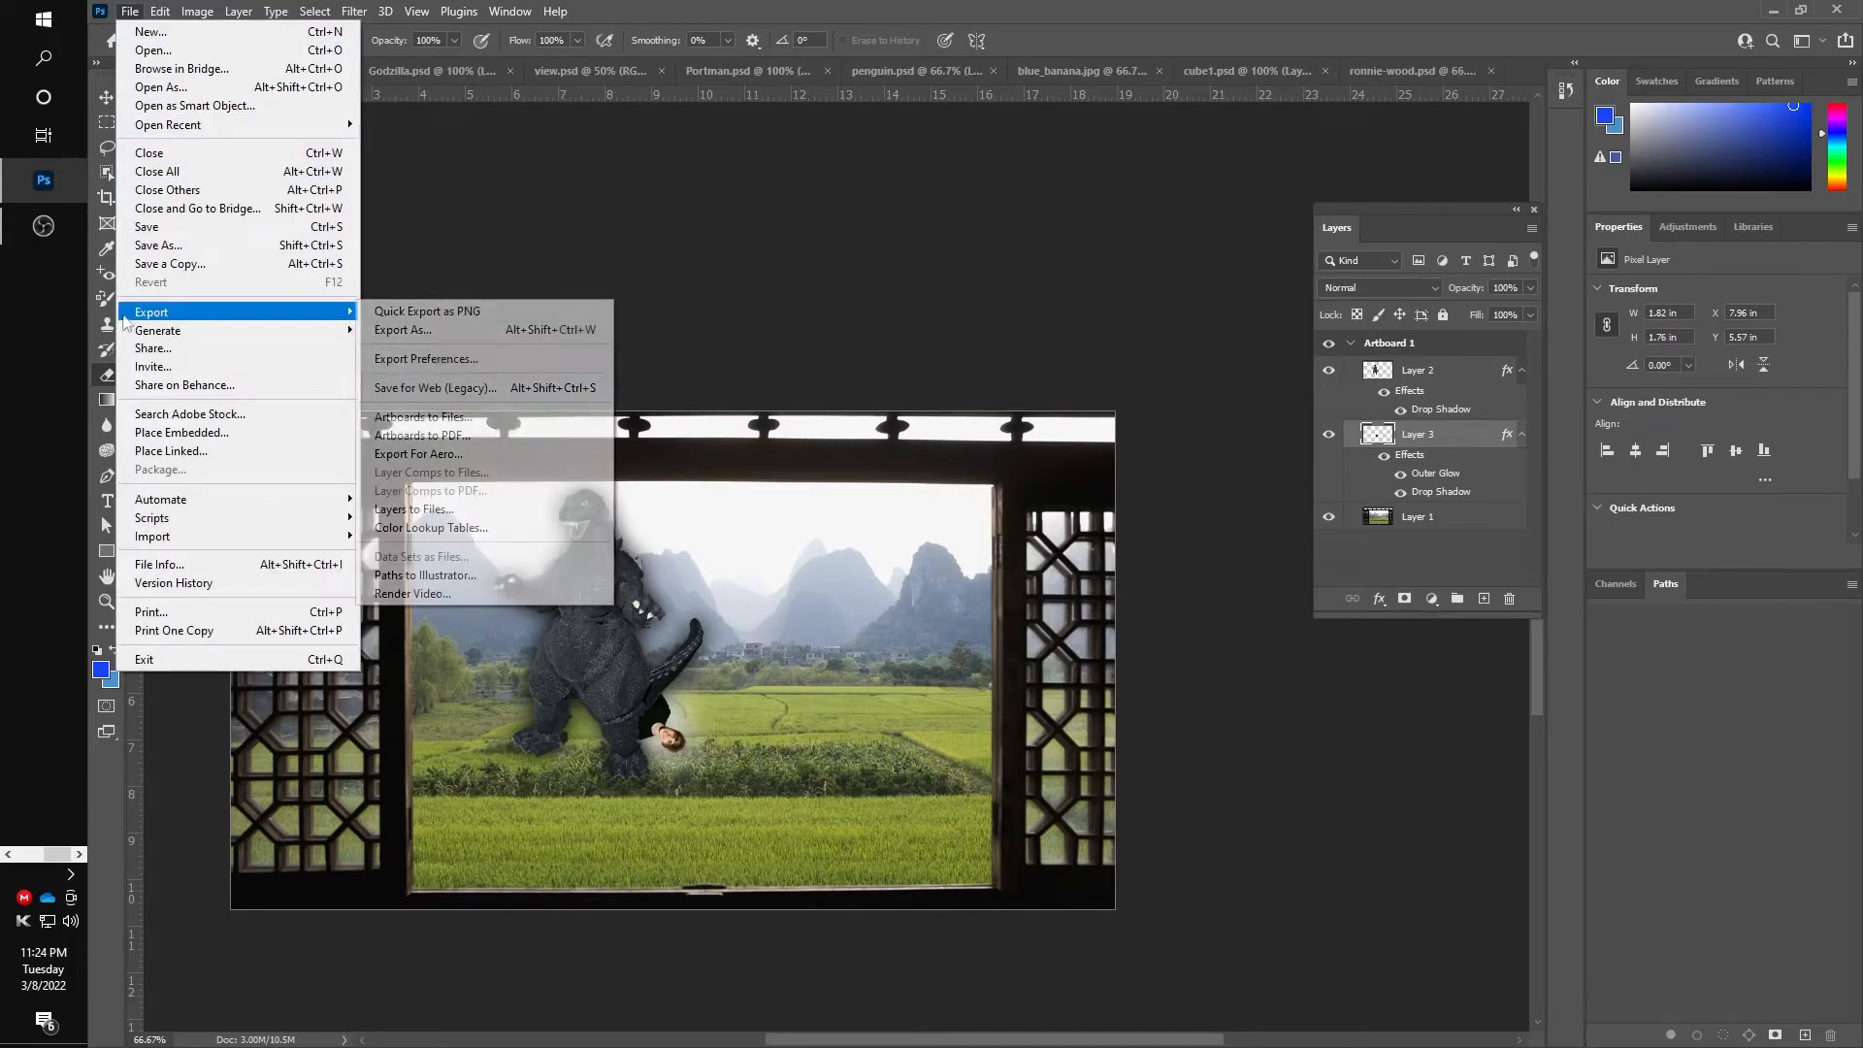
click(540, 388)
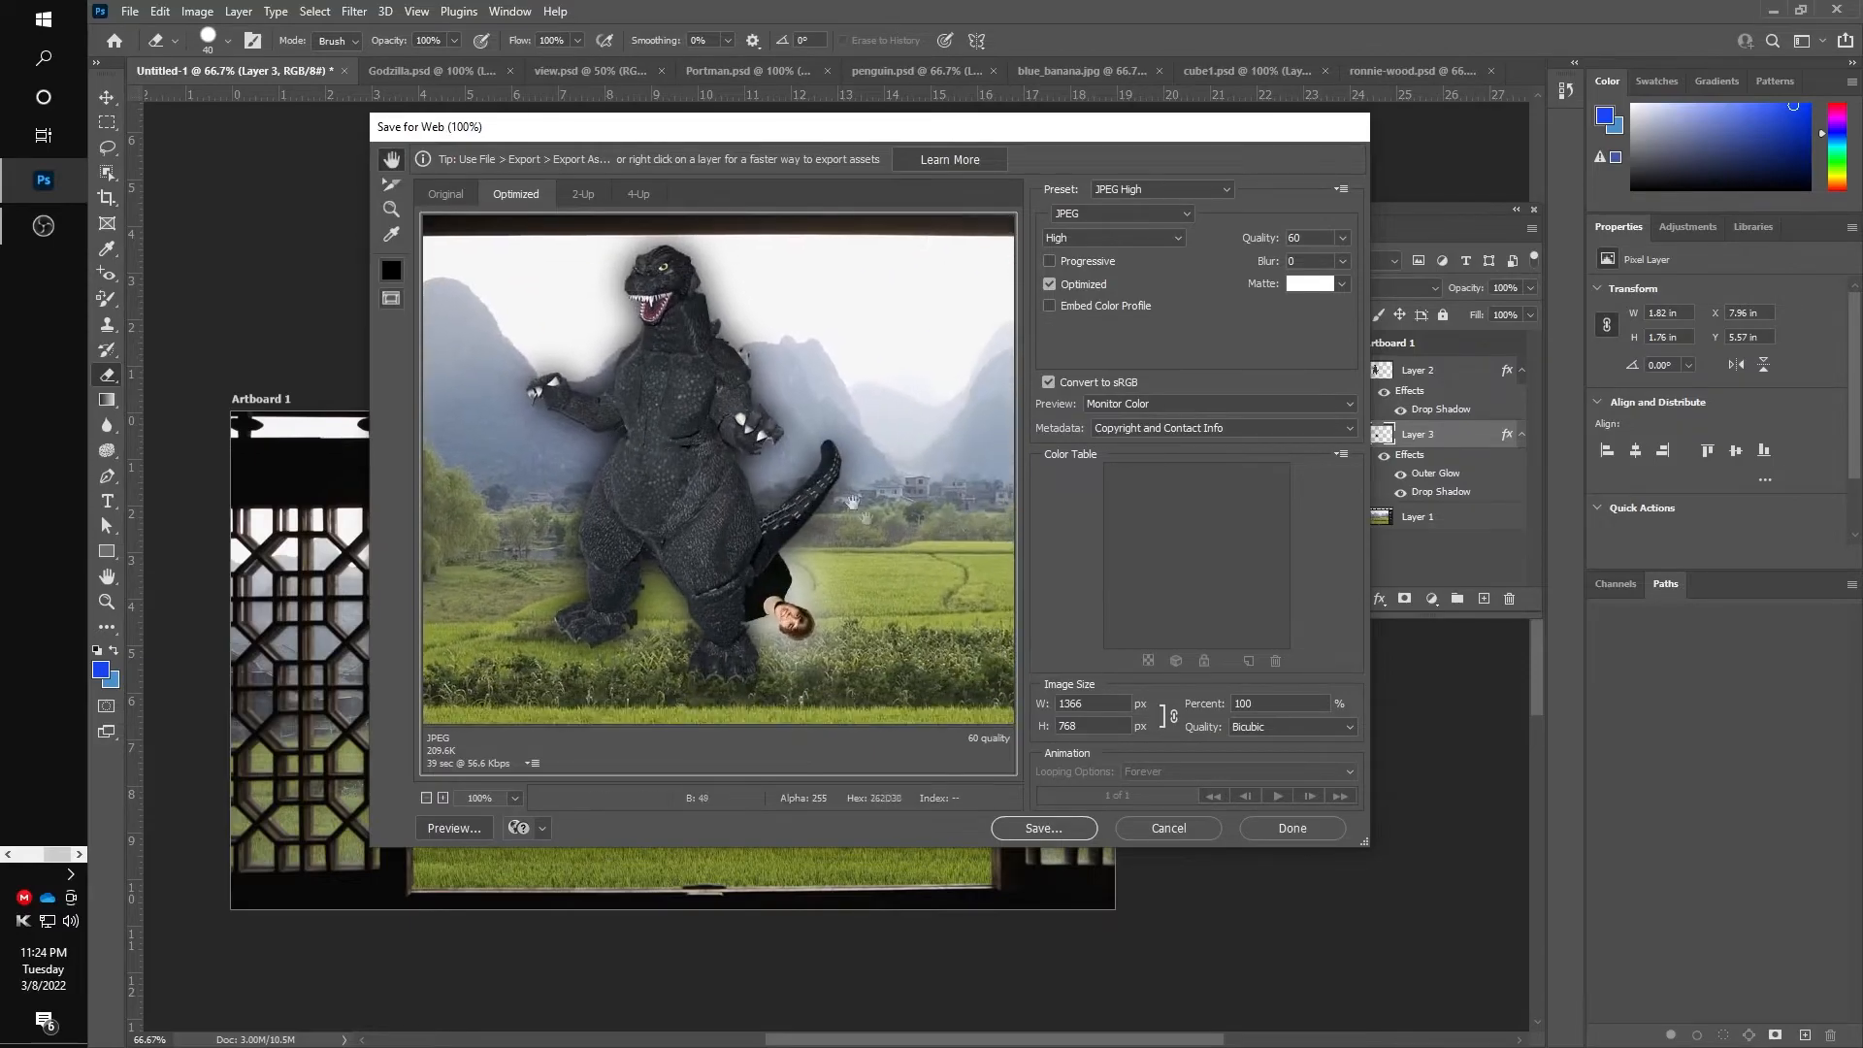
click(1042, 829)
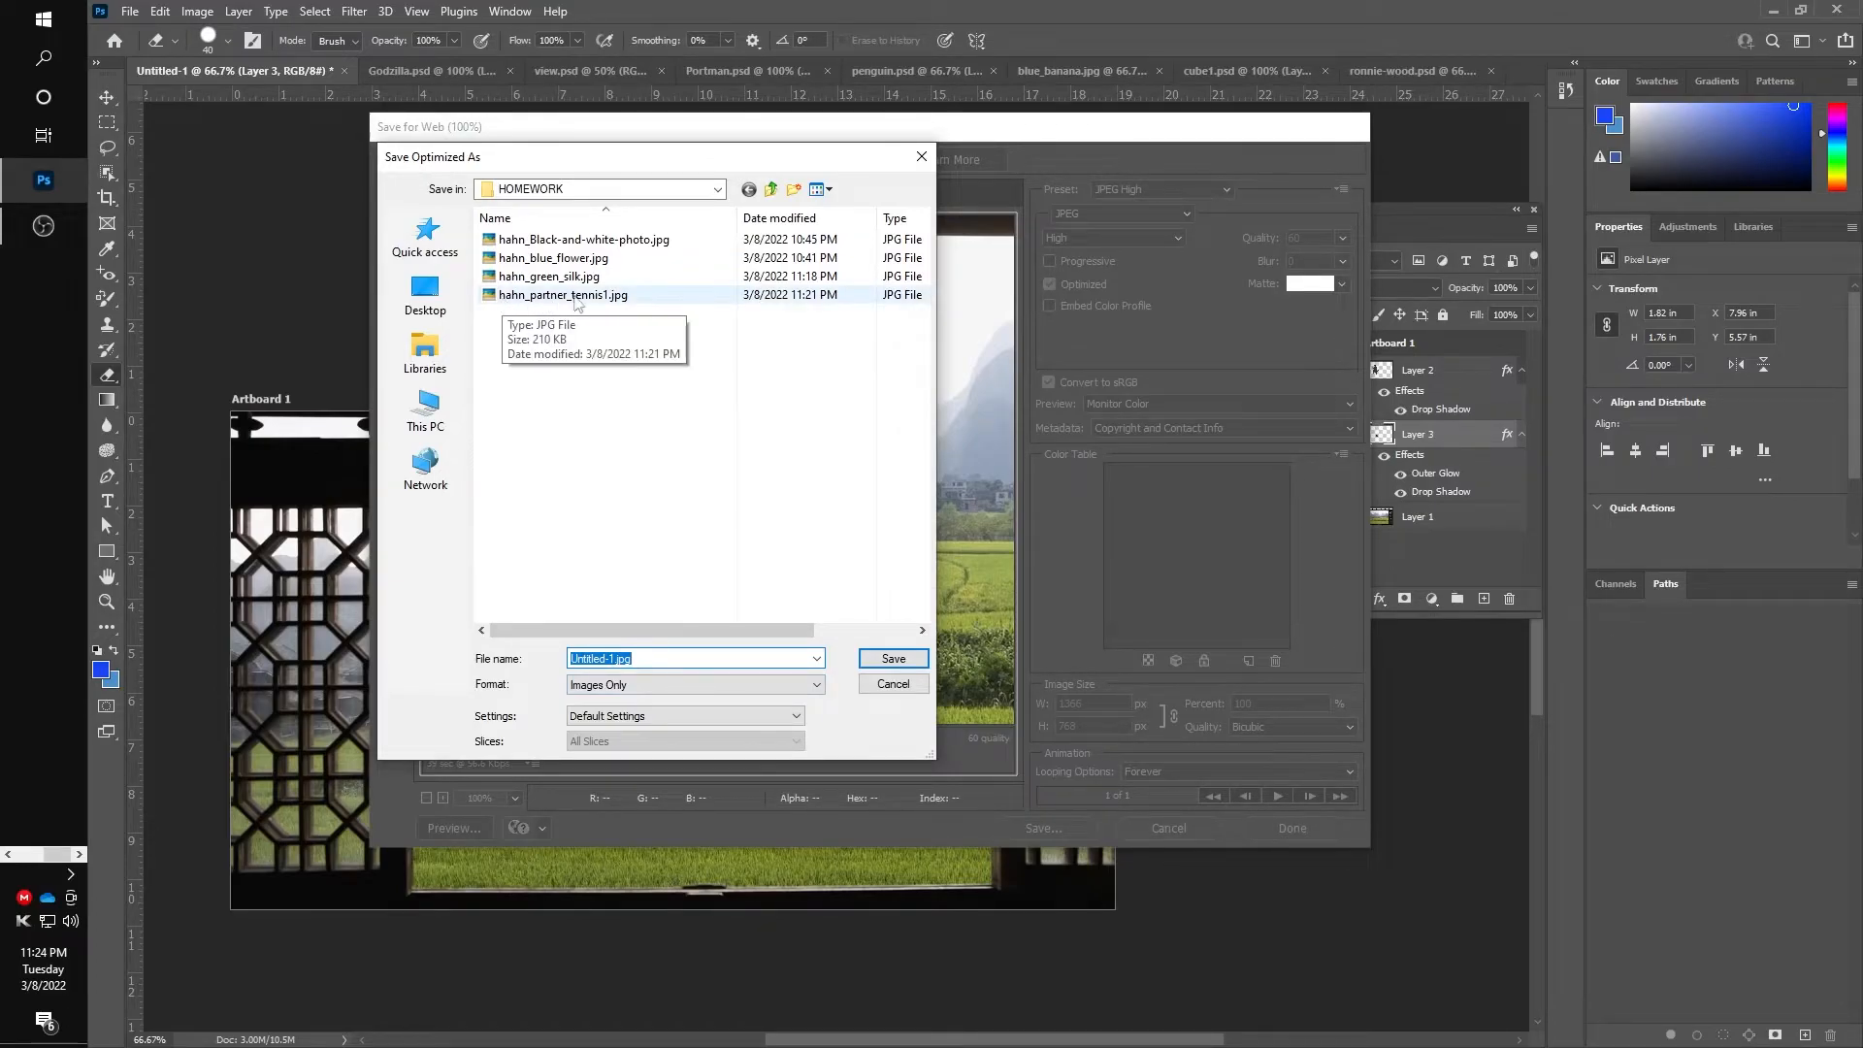
click(614, 658)
drag(613, 658, 479, 671)
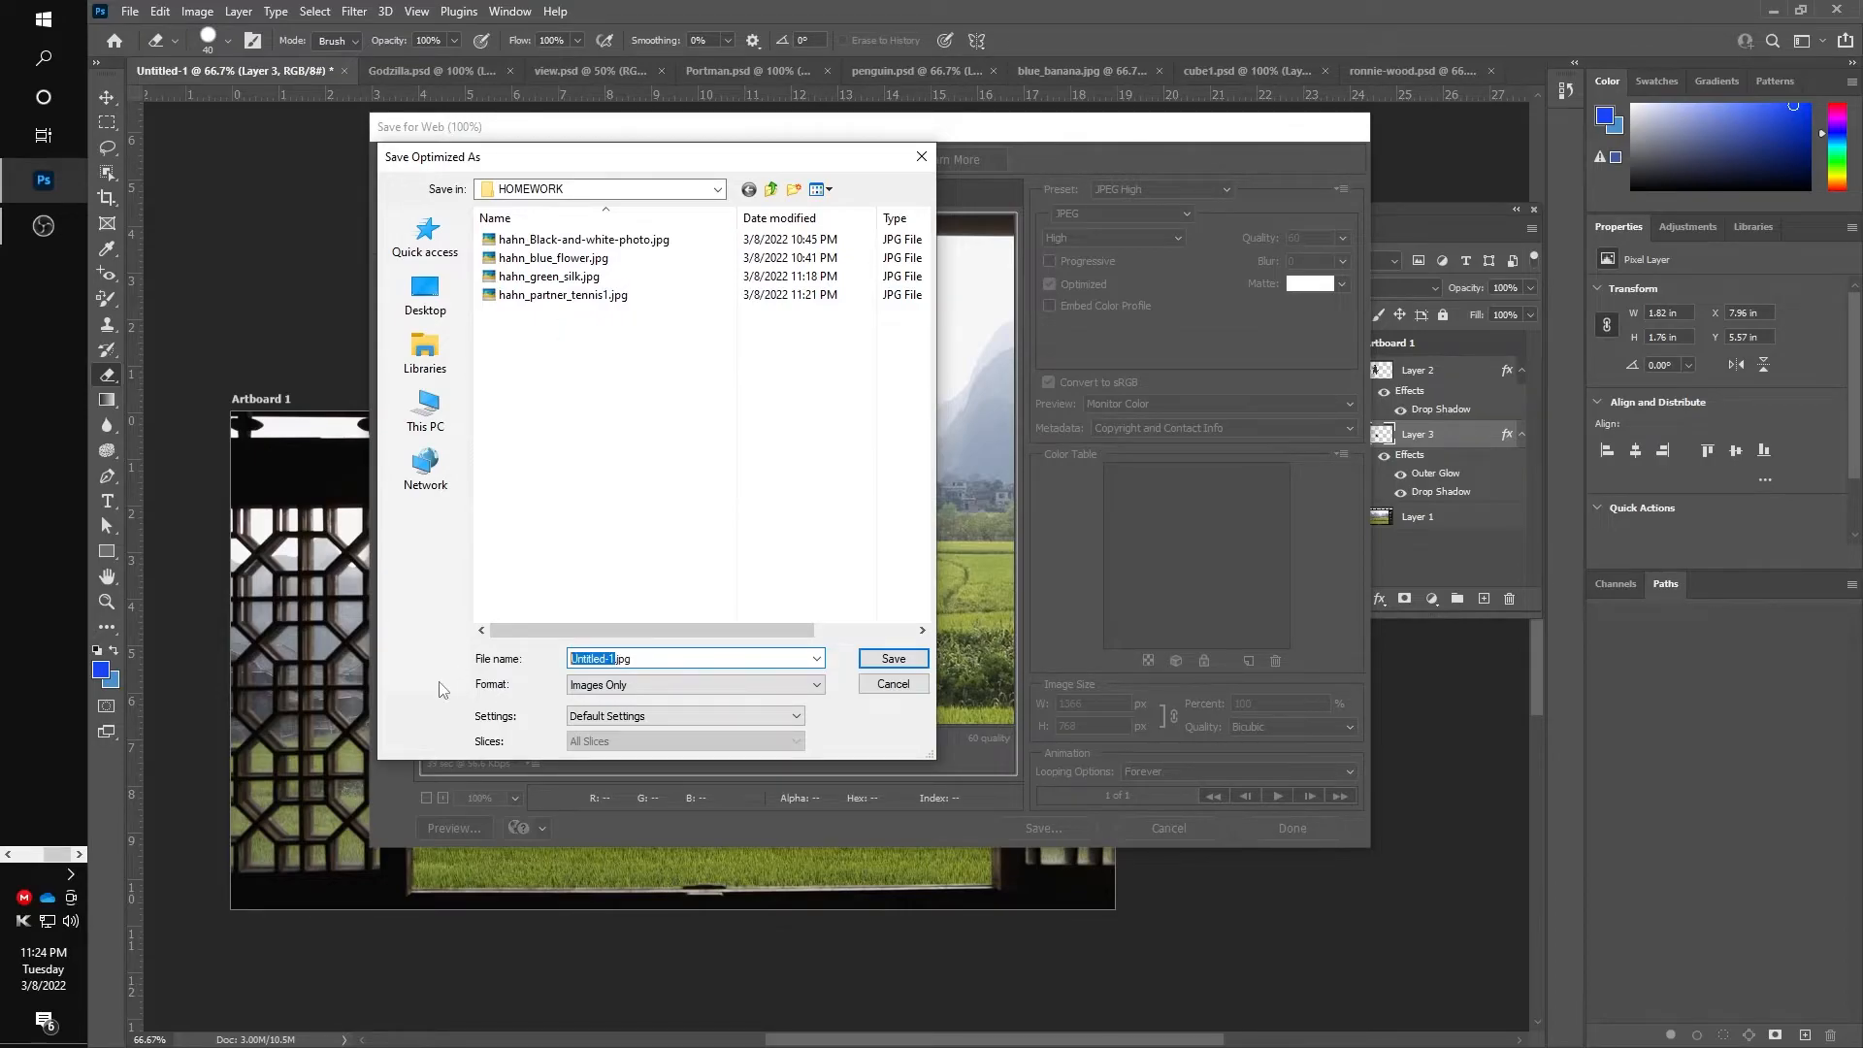
text(partner_hahn_tennis2)
key(Return)
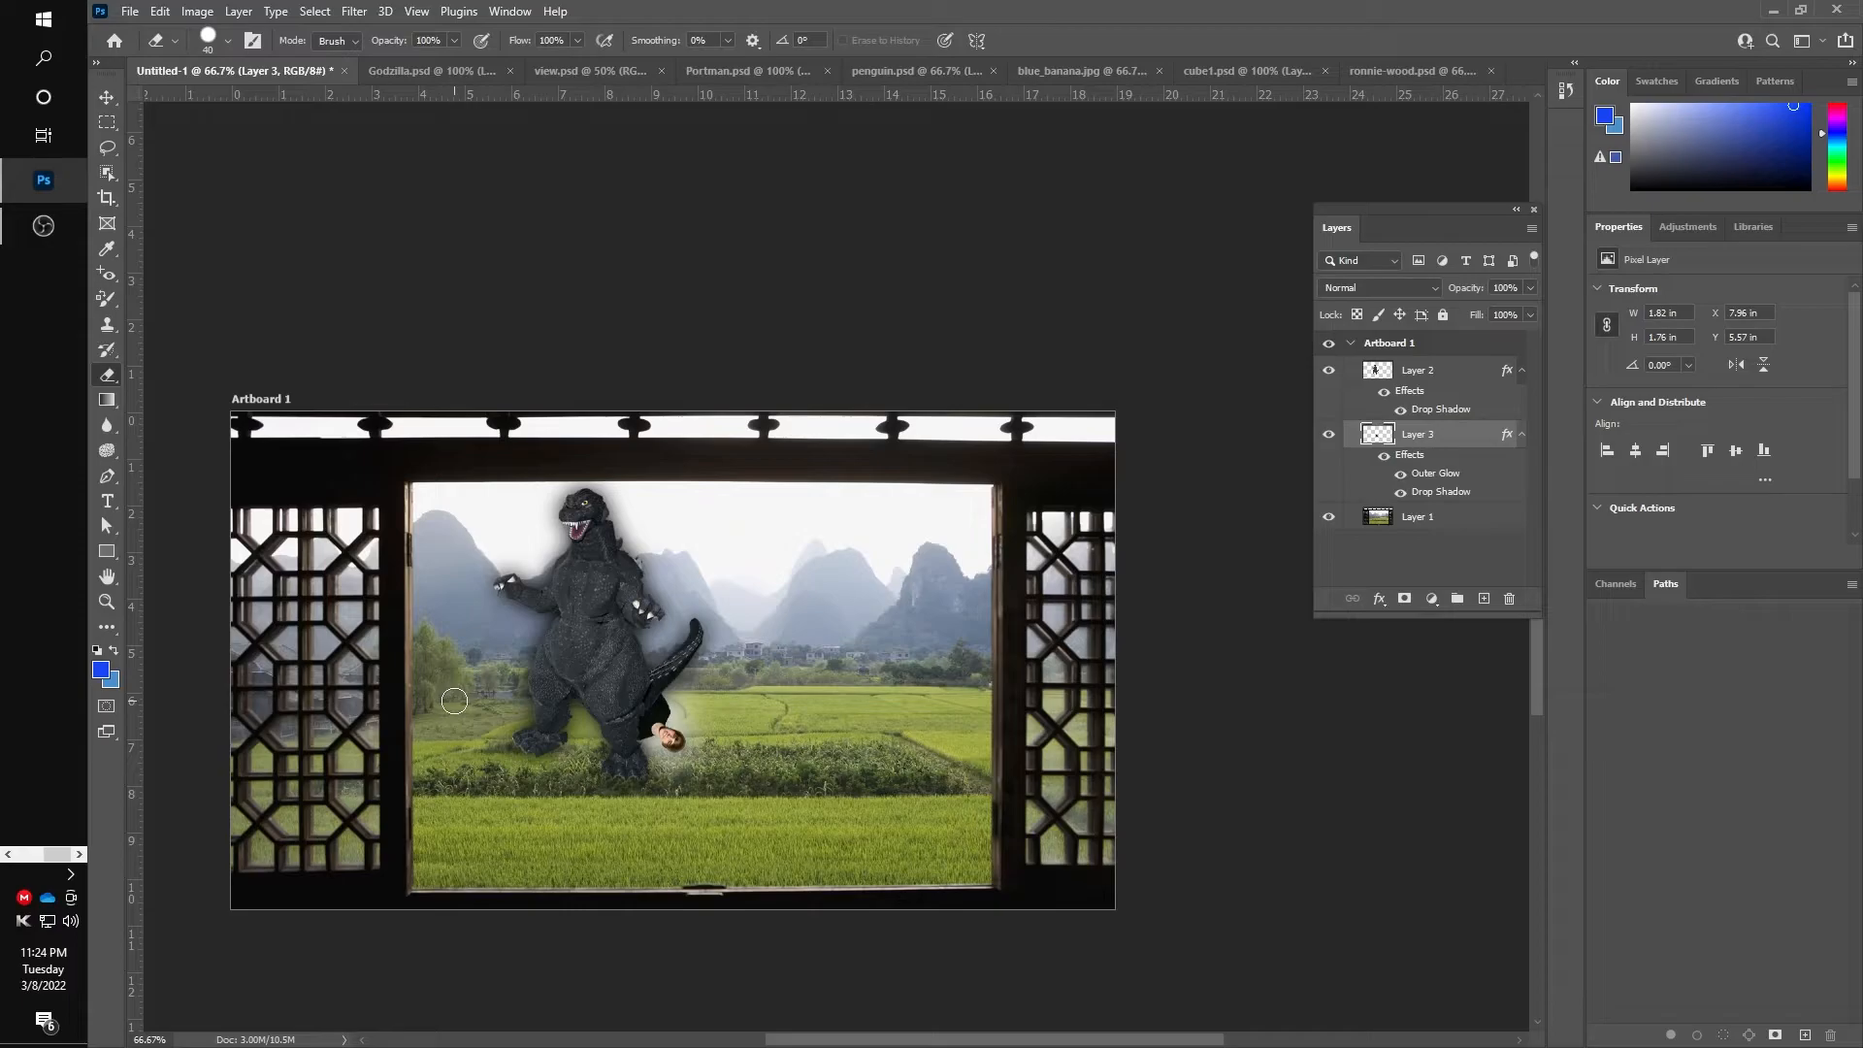
Close Godzilla.psd without saving its changes and close view.psd
click(484, 74)
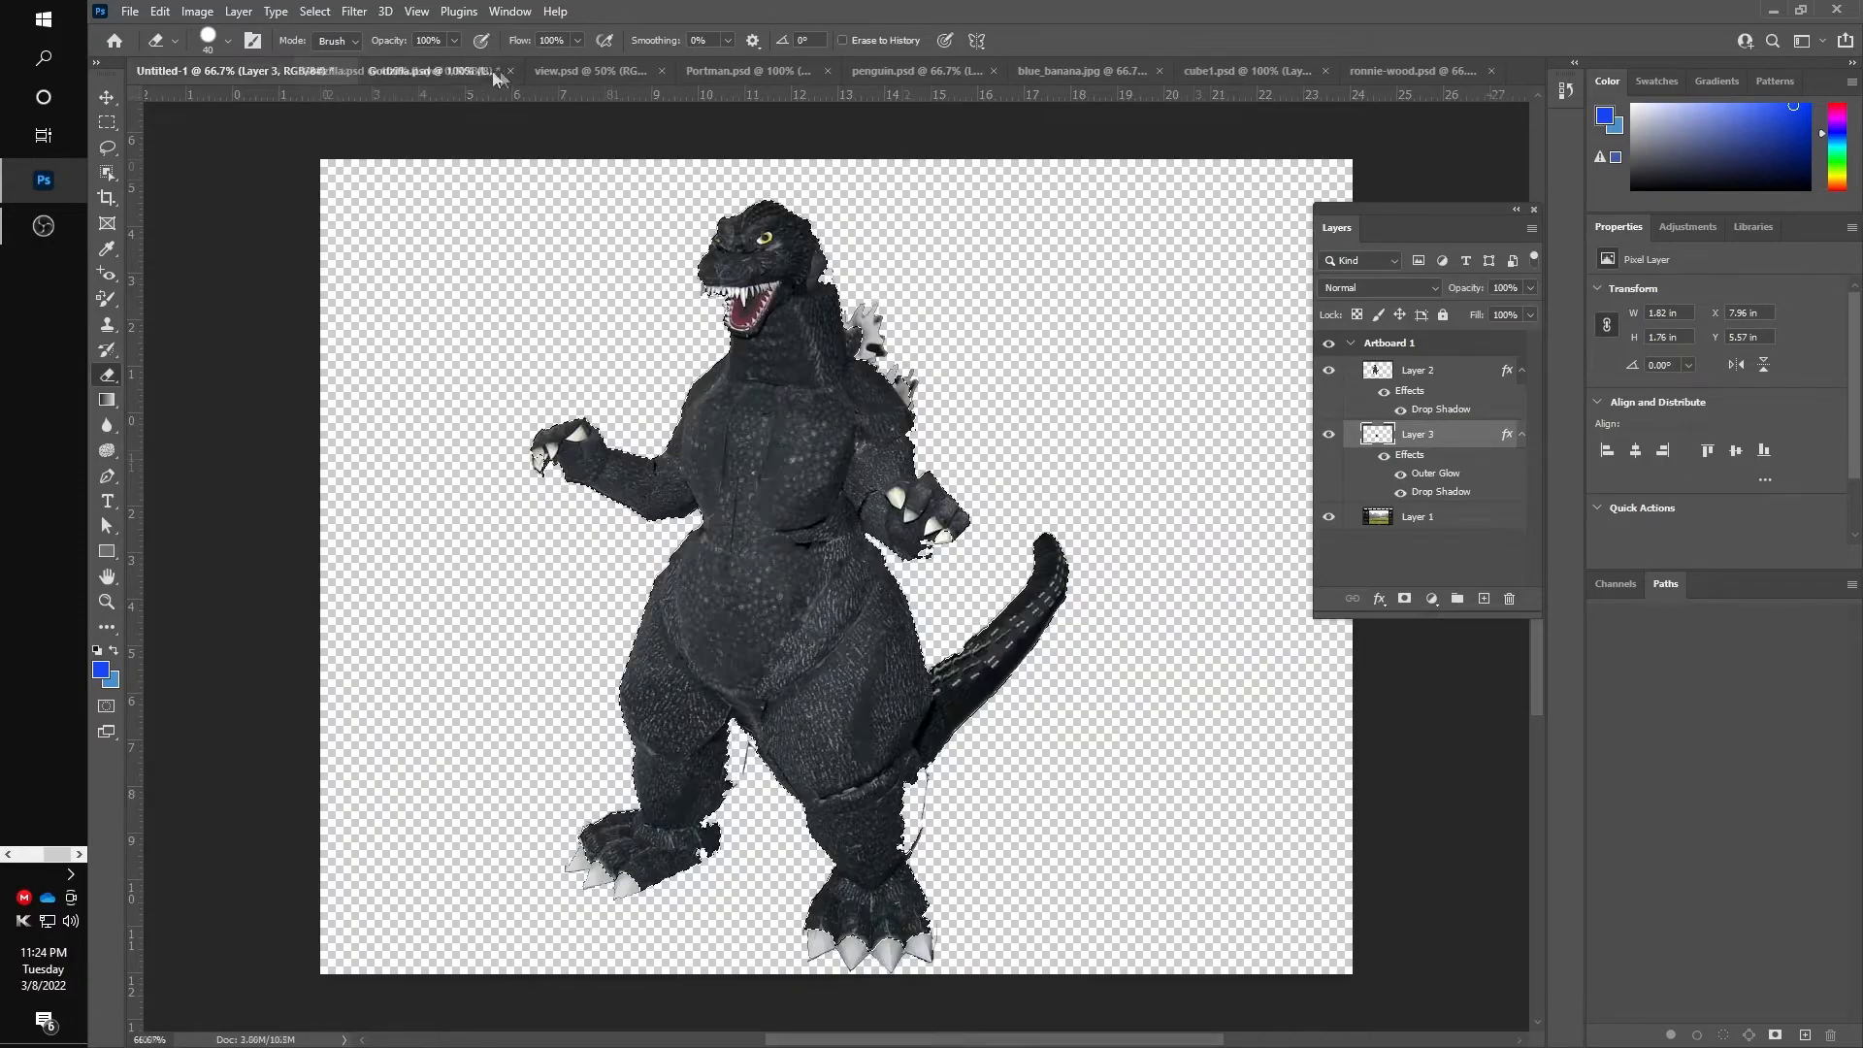
click(511, 71)
click(969, 400)
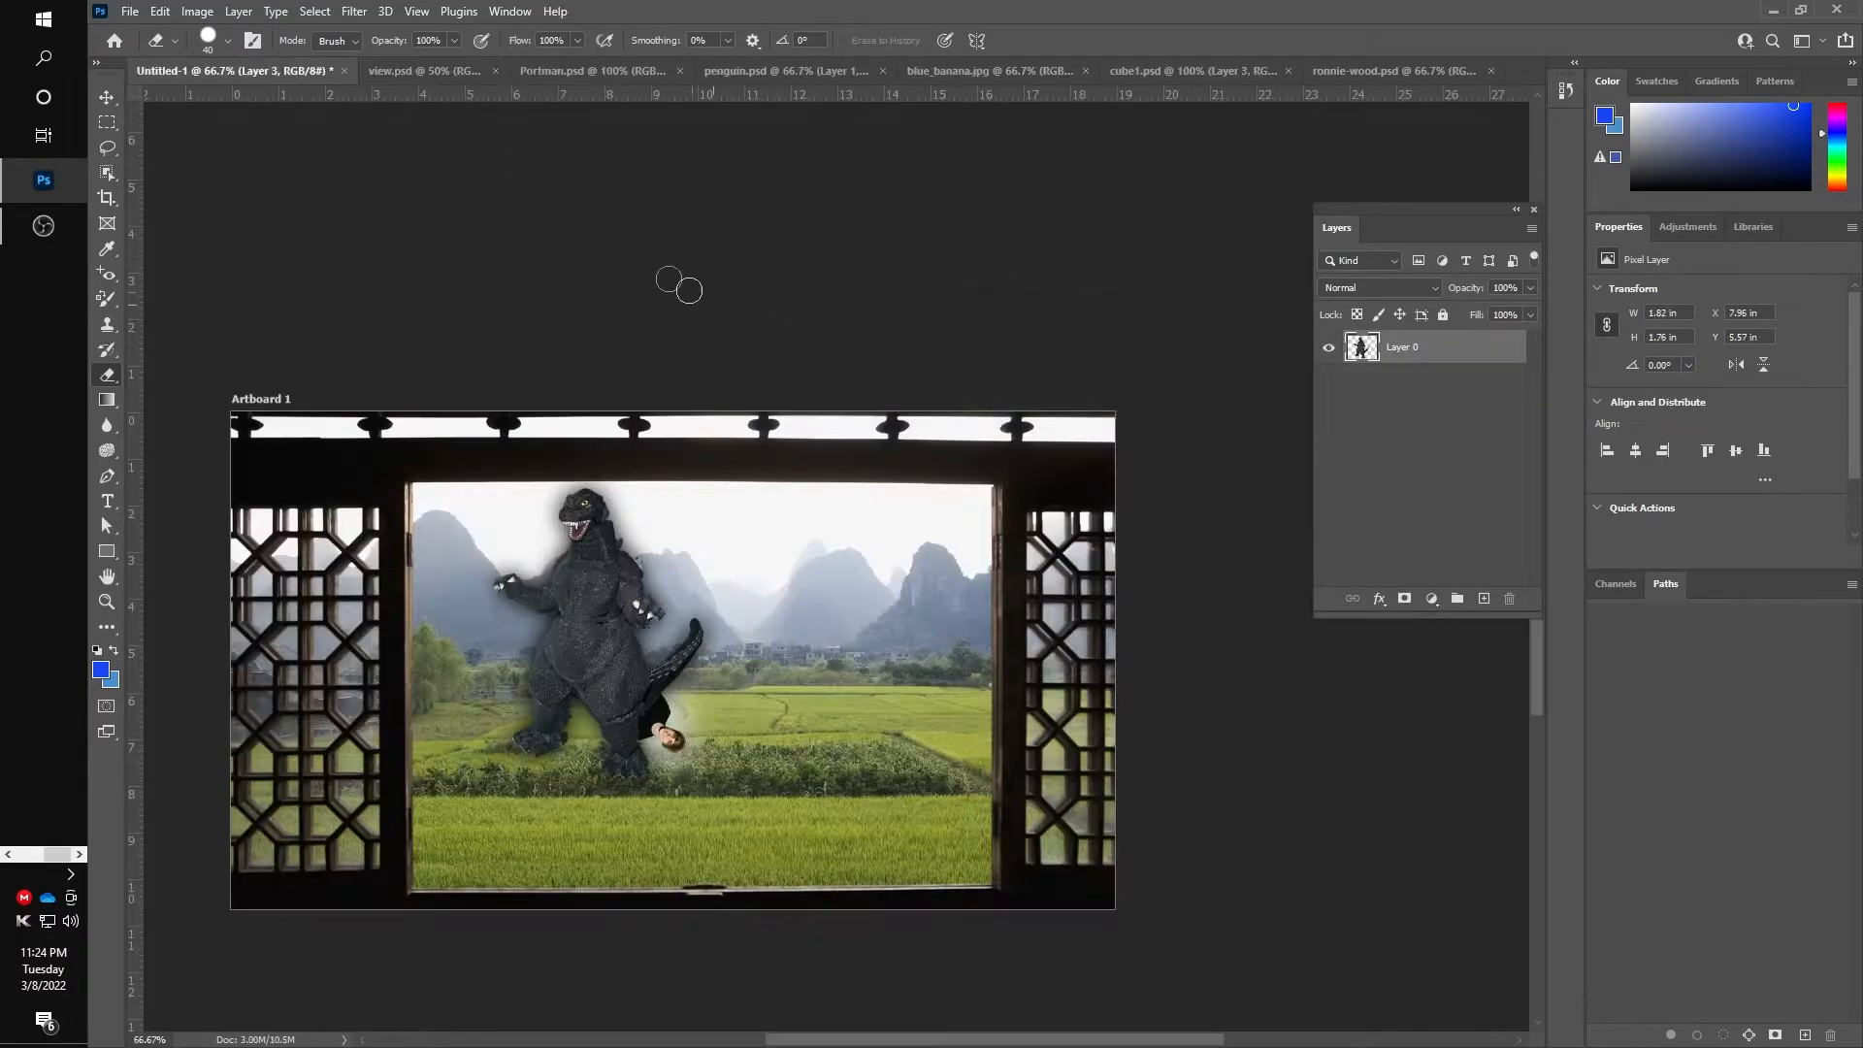
click(458, 74)
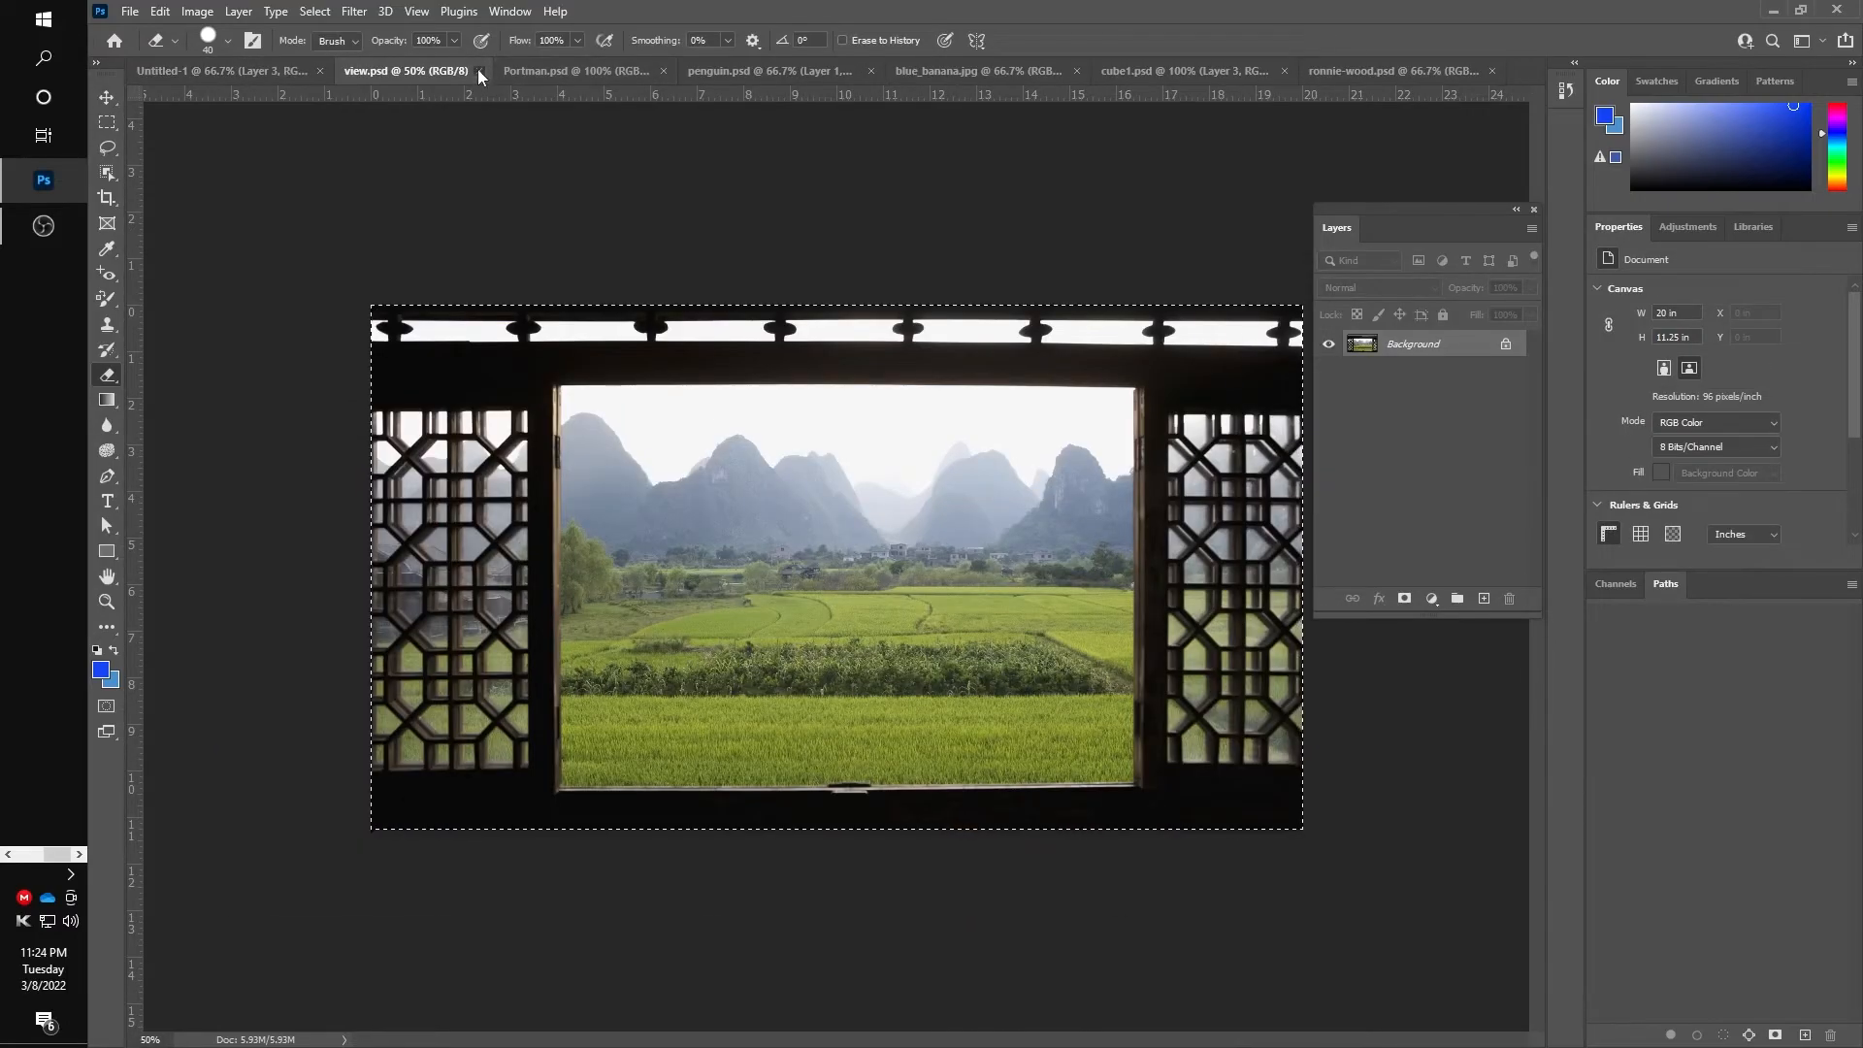
click(479, 71)
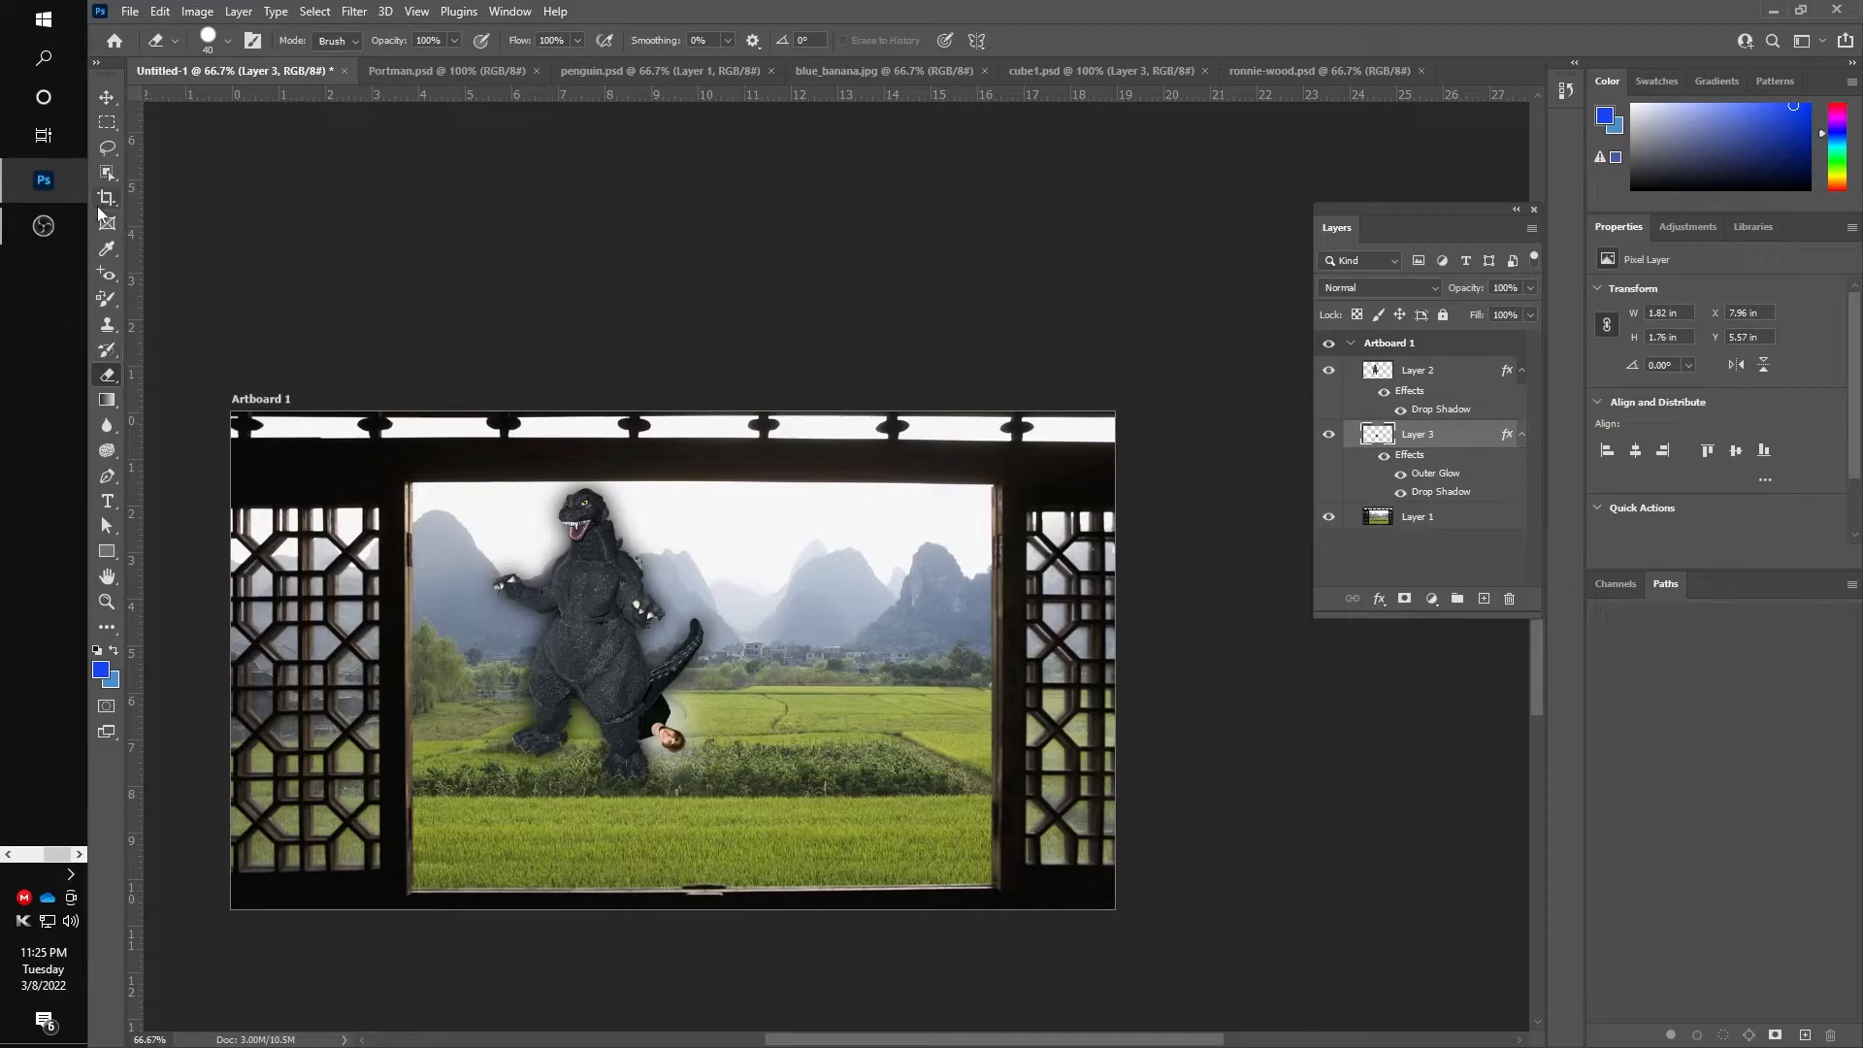
Switch to Portman.psd and choose the Spot Healing Brush with its size reduced to about 25 px
click(404, 71)
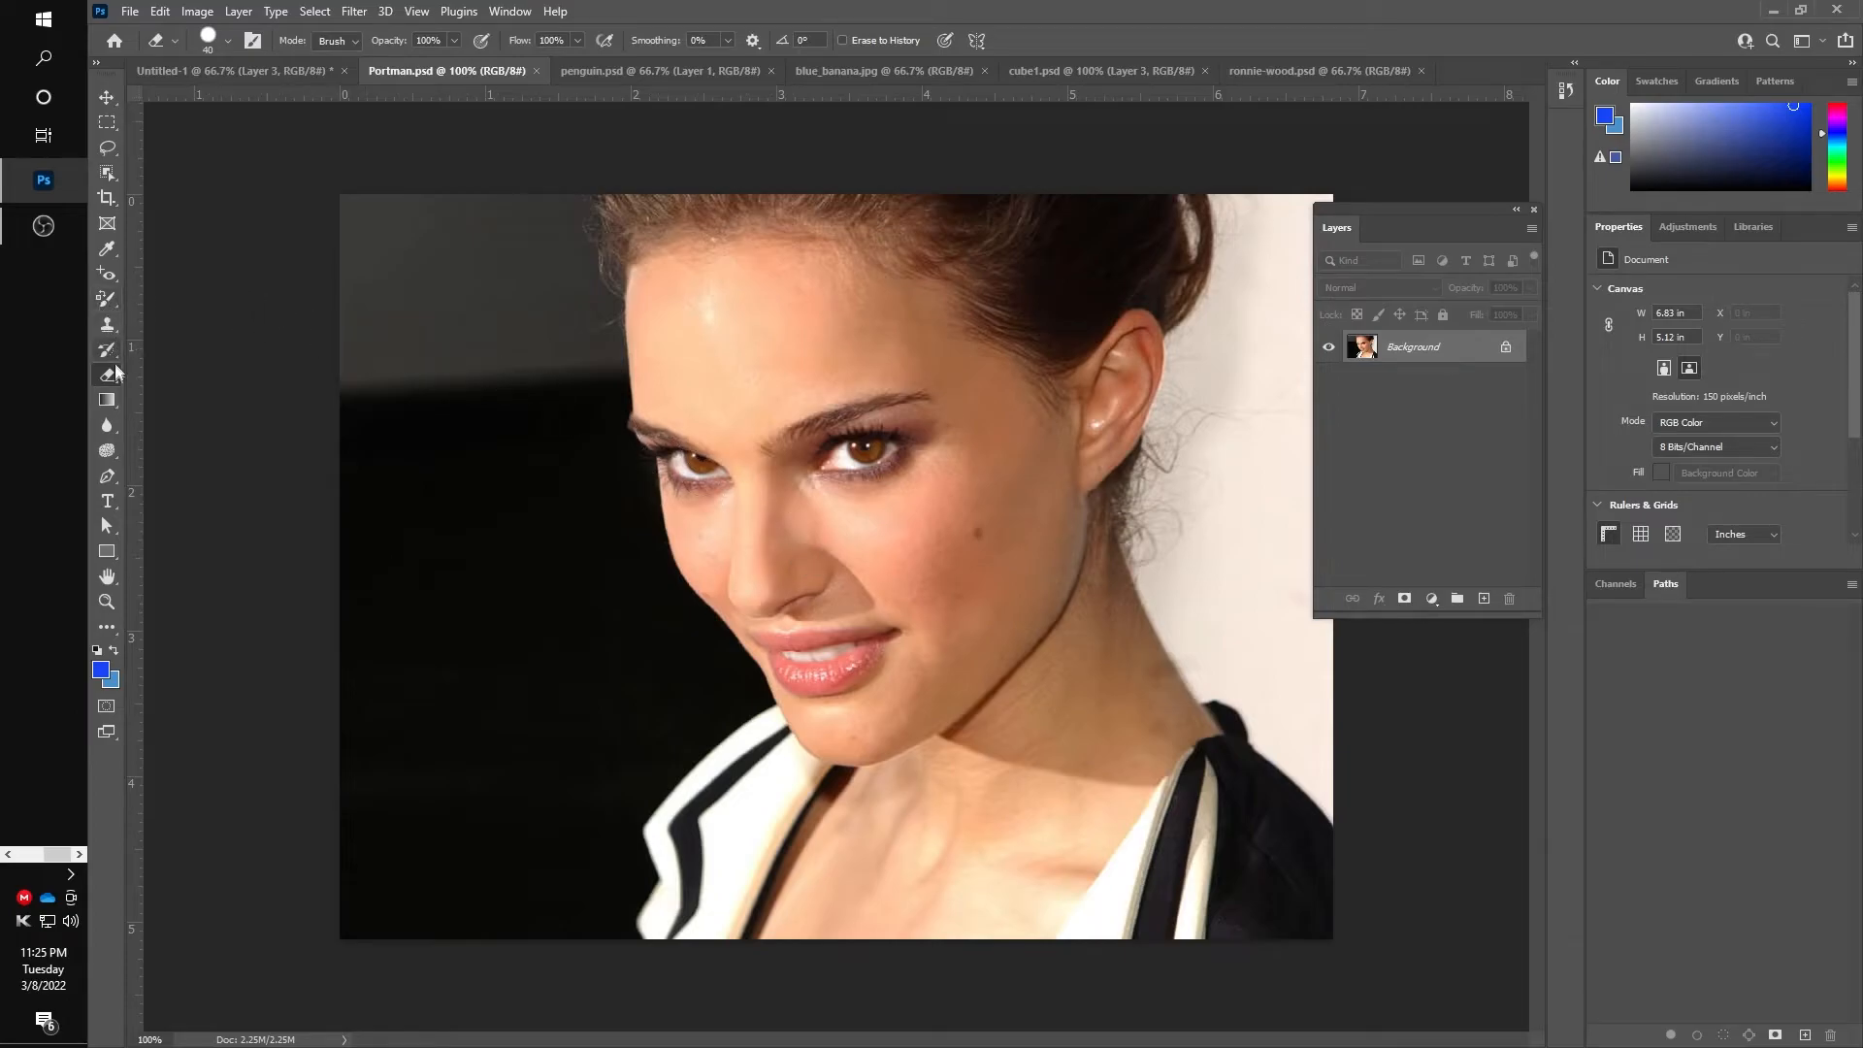
click(107, 275)
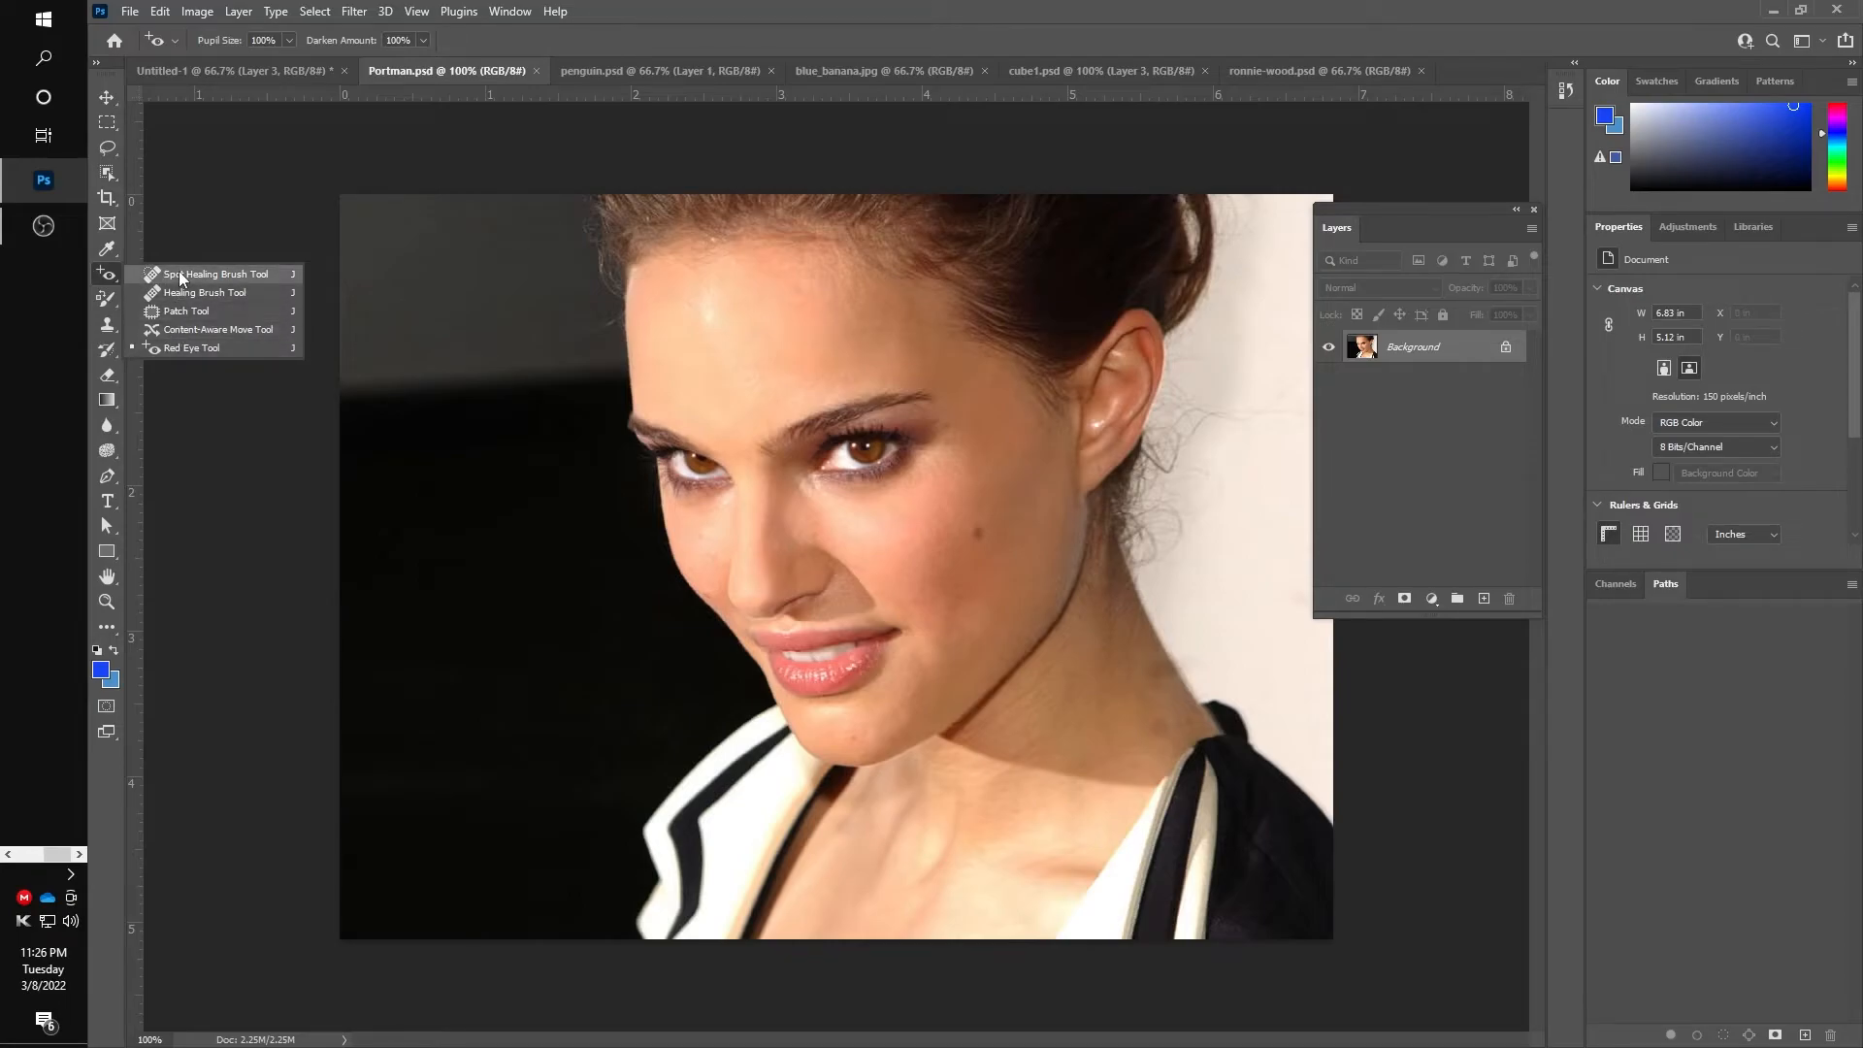
click(179, 275)
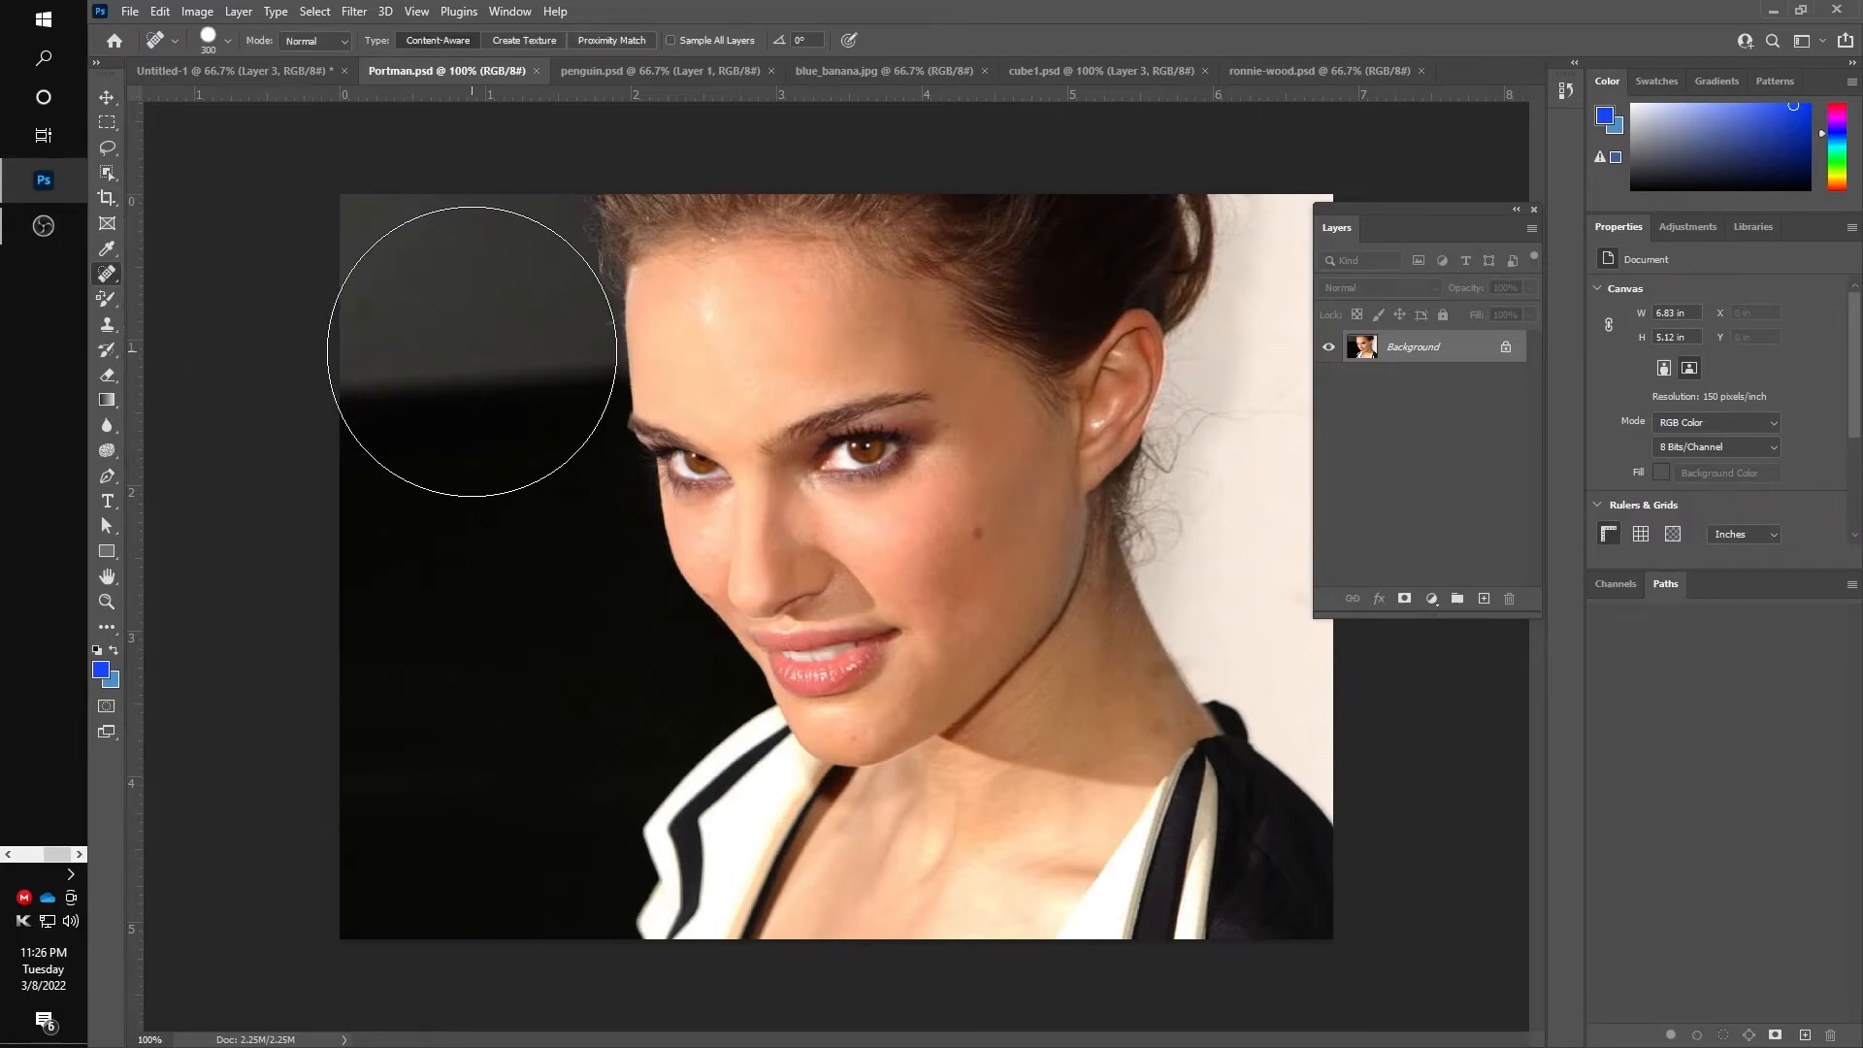
key(bracketleft)
key(bracketleft)
key(bracketleft)
key(bracketleft)
key(bracketleft)
key(bracketleft)
key(bracketleft)
key(bracketleft)
key(bracketleft)
key(bracketleft)
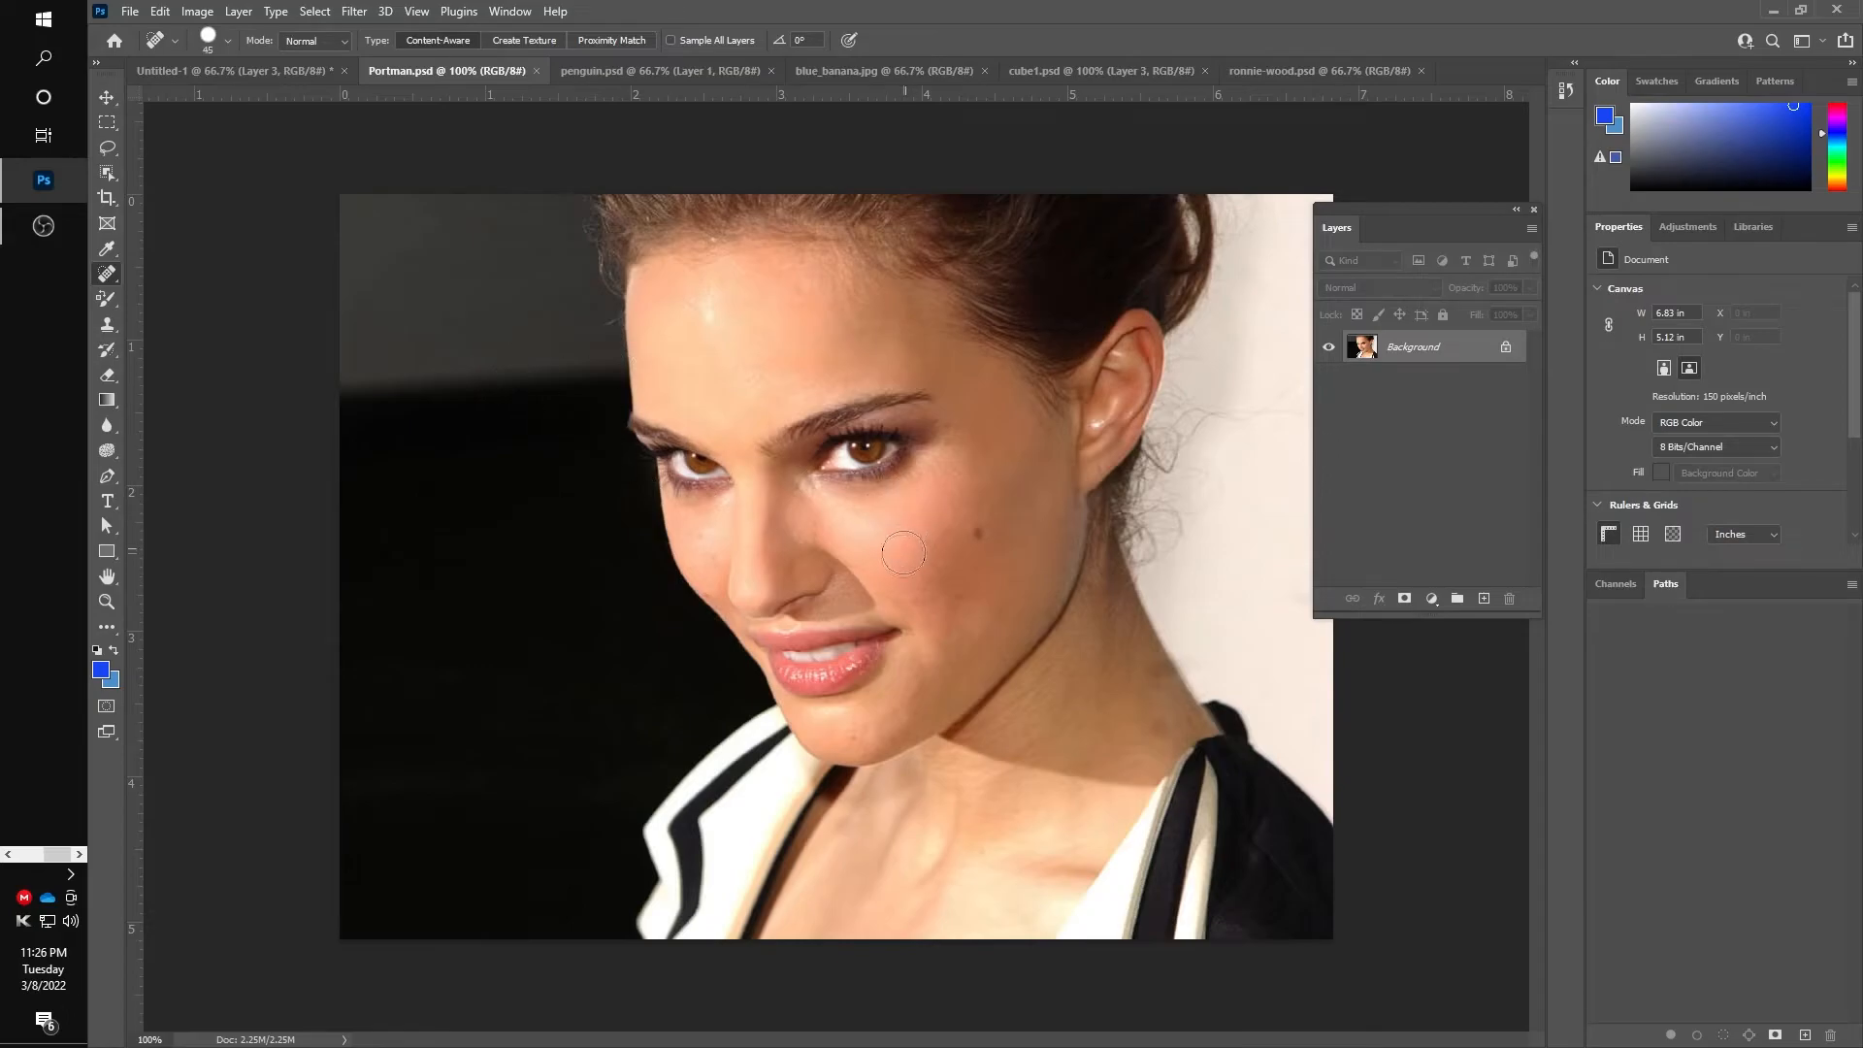
key(bracketleft)
Remove the dark mole on the woman's cheek with the Spot Healing Brush
click(974, 536)
key(ctrl+z)
right_click(114, 280)
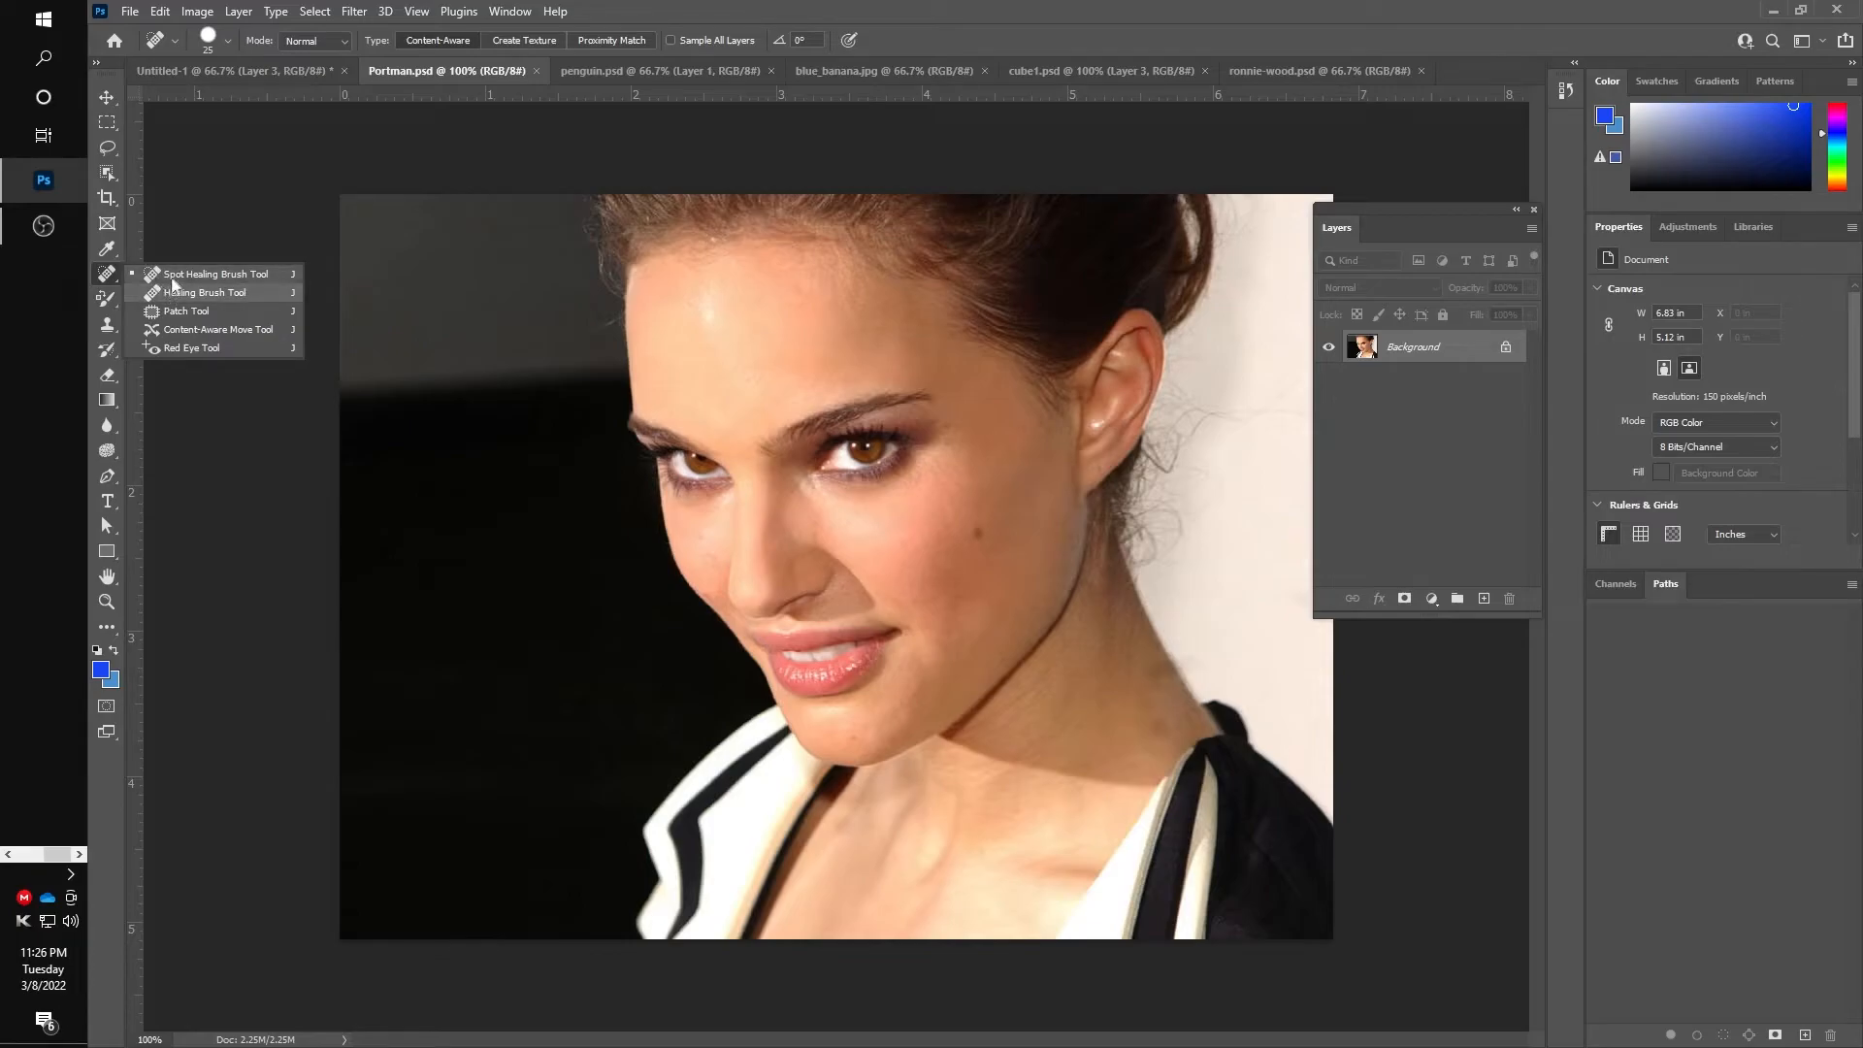
click(161, 275)
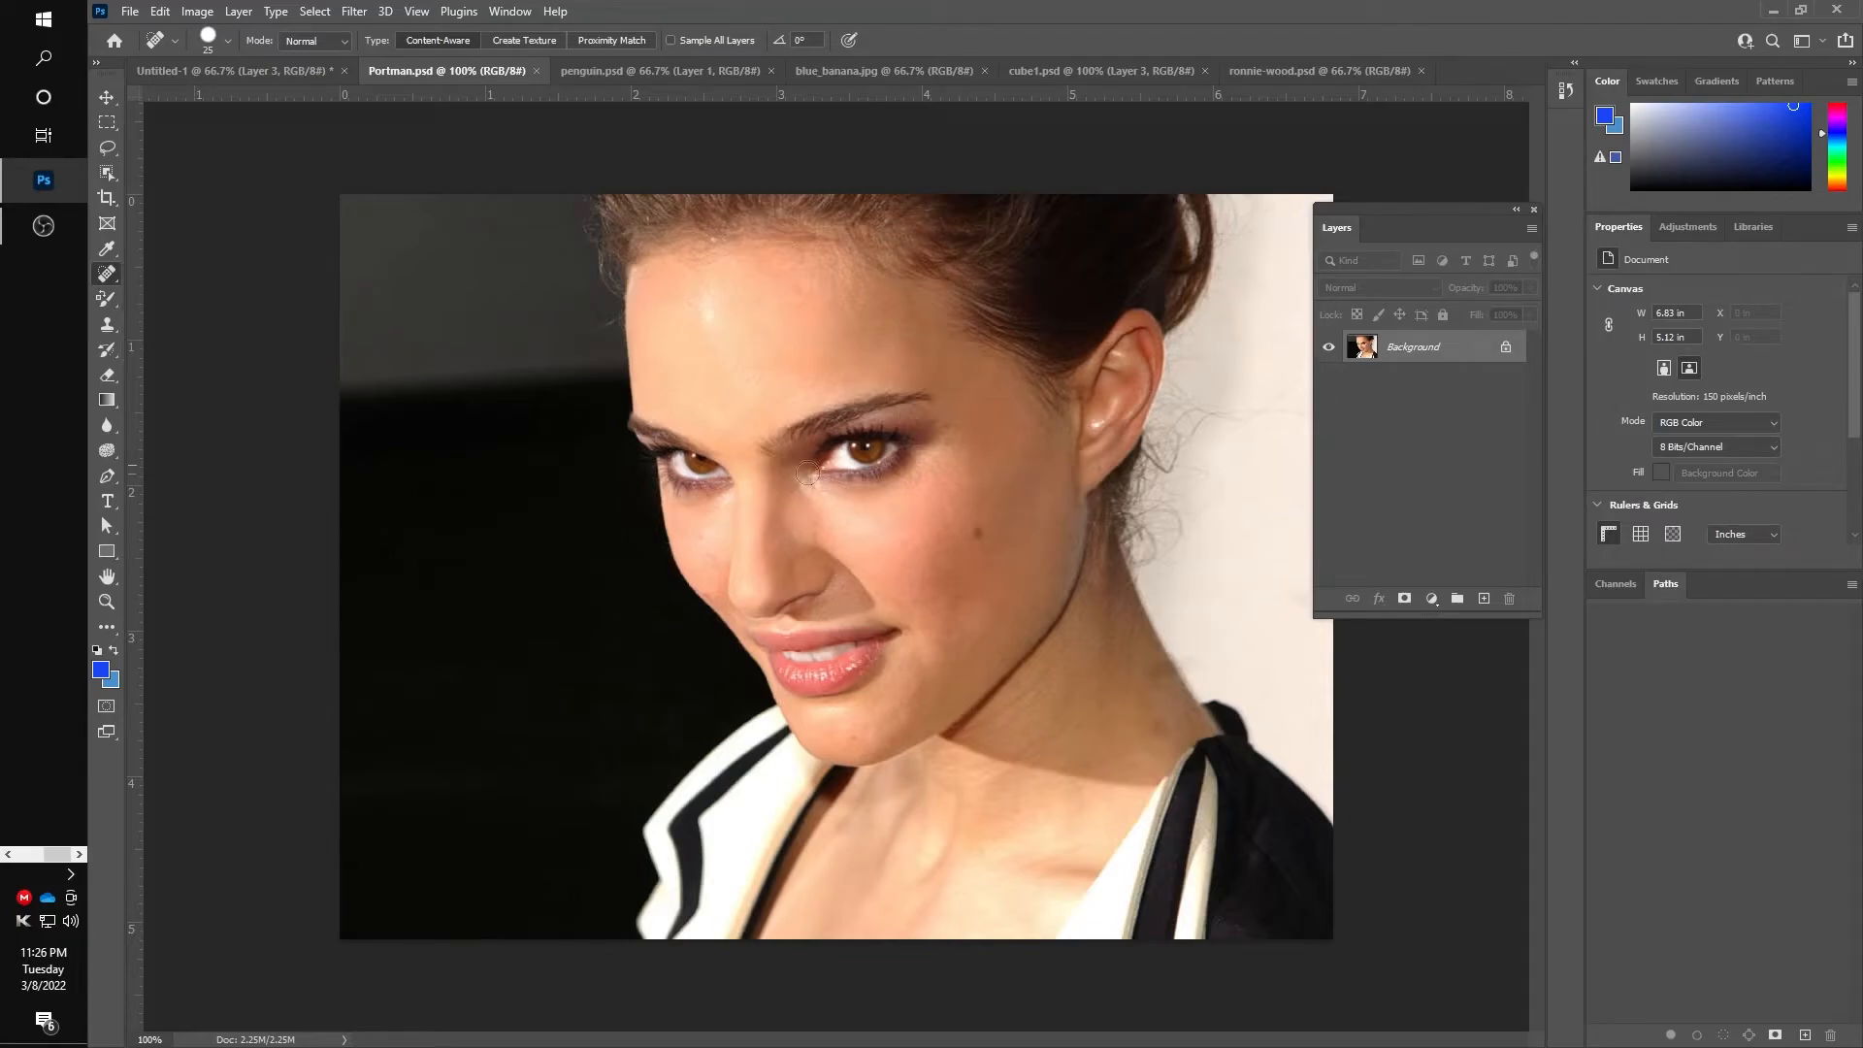
click(977, 533)
click(978, 533)
click(978, 533)
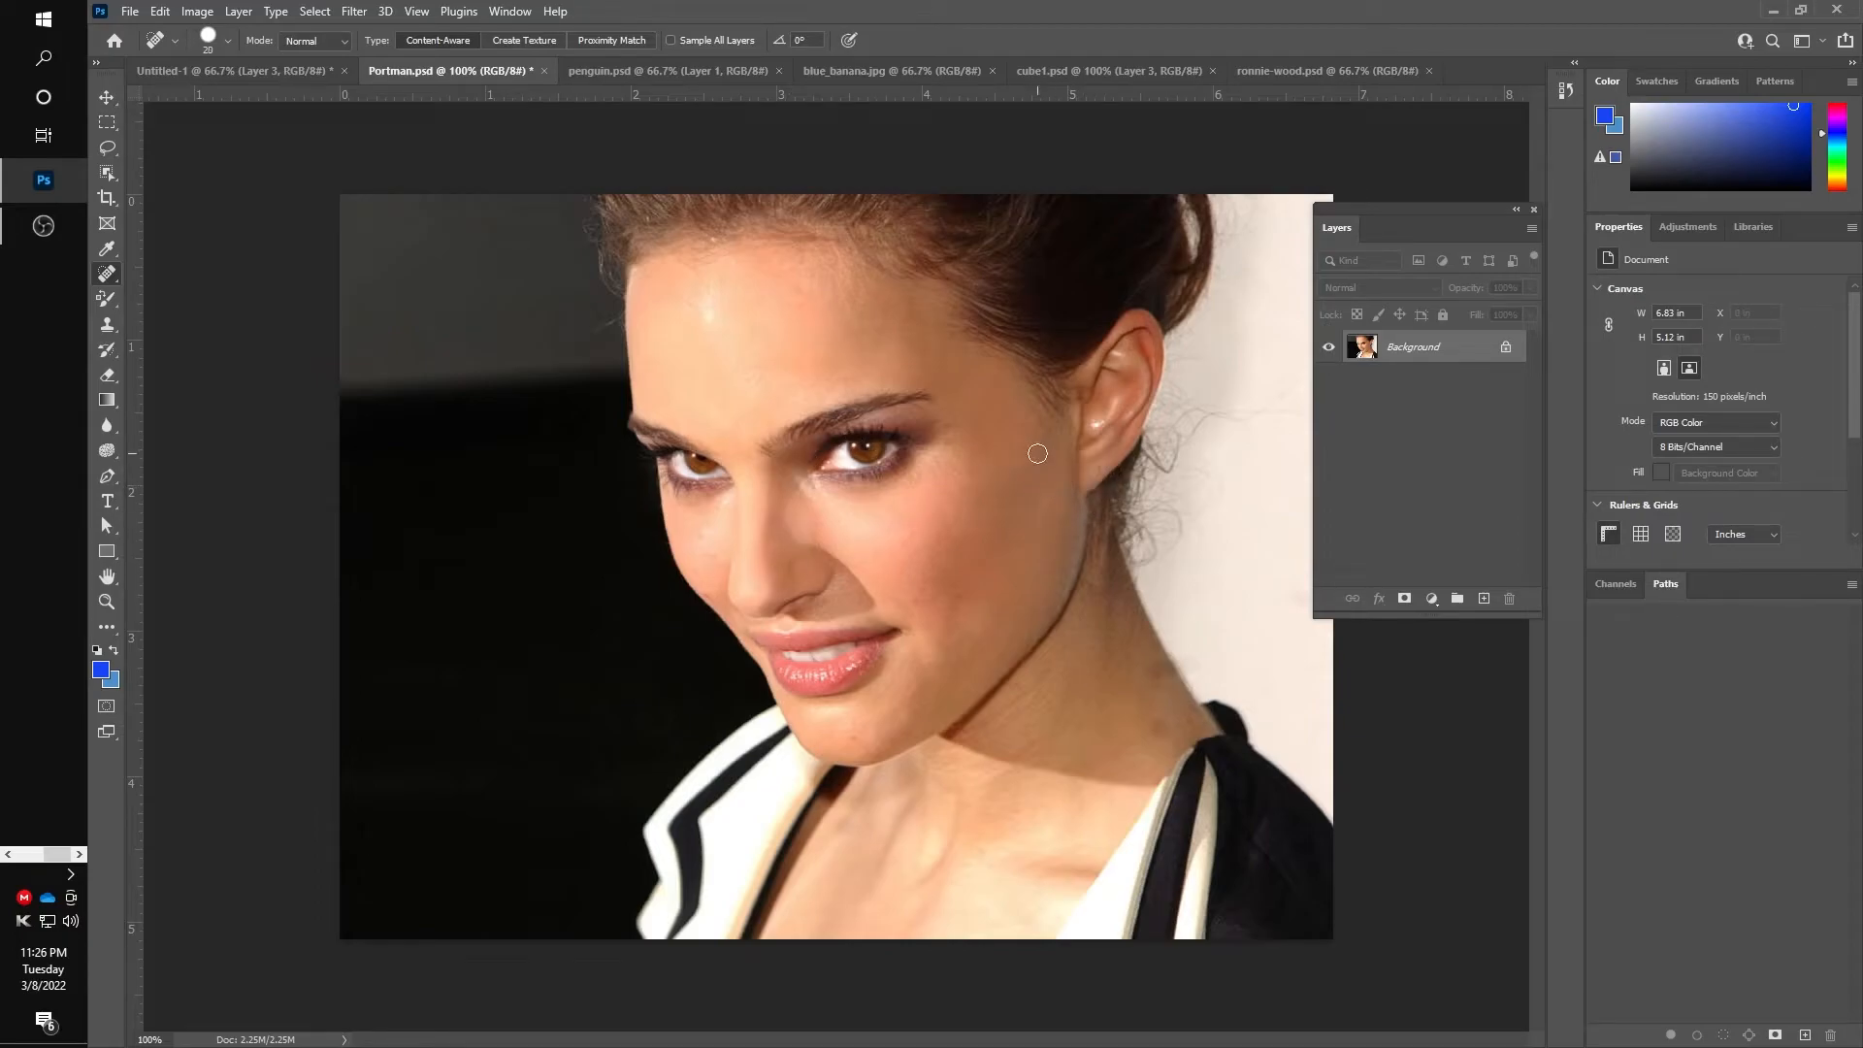
Heal the small blemishes below the ear and on the lower neck with a slightly larger brush
click(1098, 472)
key(bracketright)
click(1156, 726)
Enlarge the Spot Healing Brush to 175 px and paint away the woman's nearer eye, nose and mouth
key(bracketright)
key(bracketright)
key(bracketright)
key(bracketright)
key(bracketright)
key(bracketright)
key(bracketright)
key(bracketright)
key(bracketright)
key(bracketright)
click(882, 429)
click(836, 461)
click(851, 480)
click(878, 626)
click(802, 496)
drag(792, 565, 856, 624)
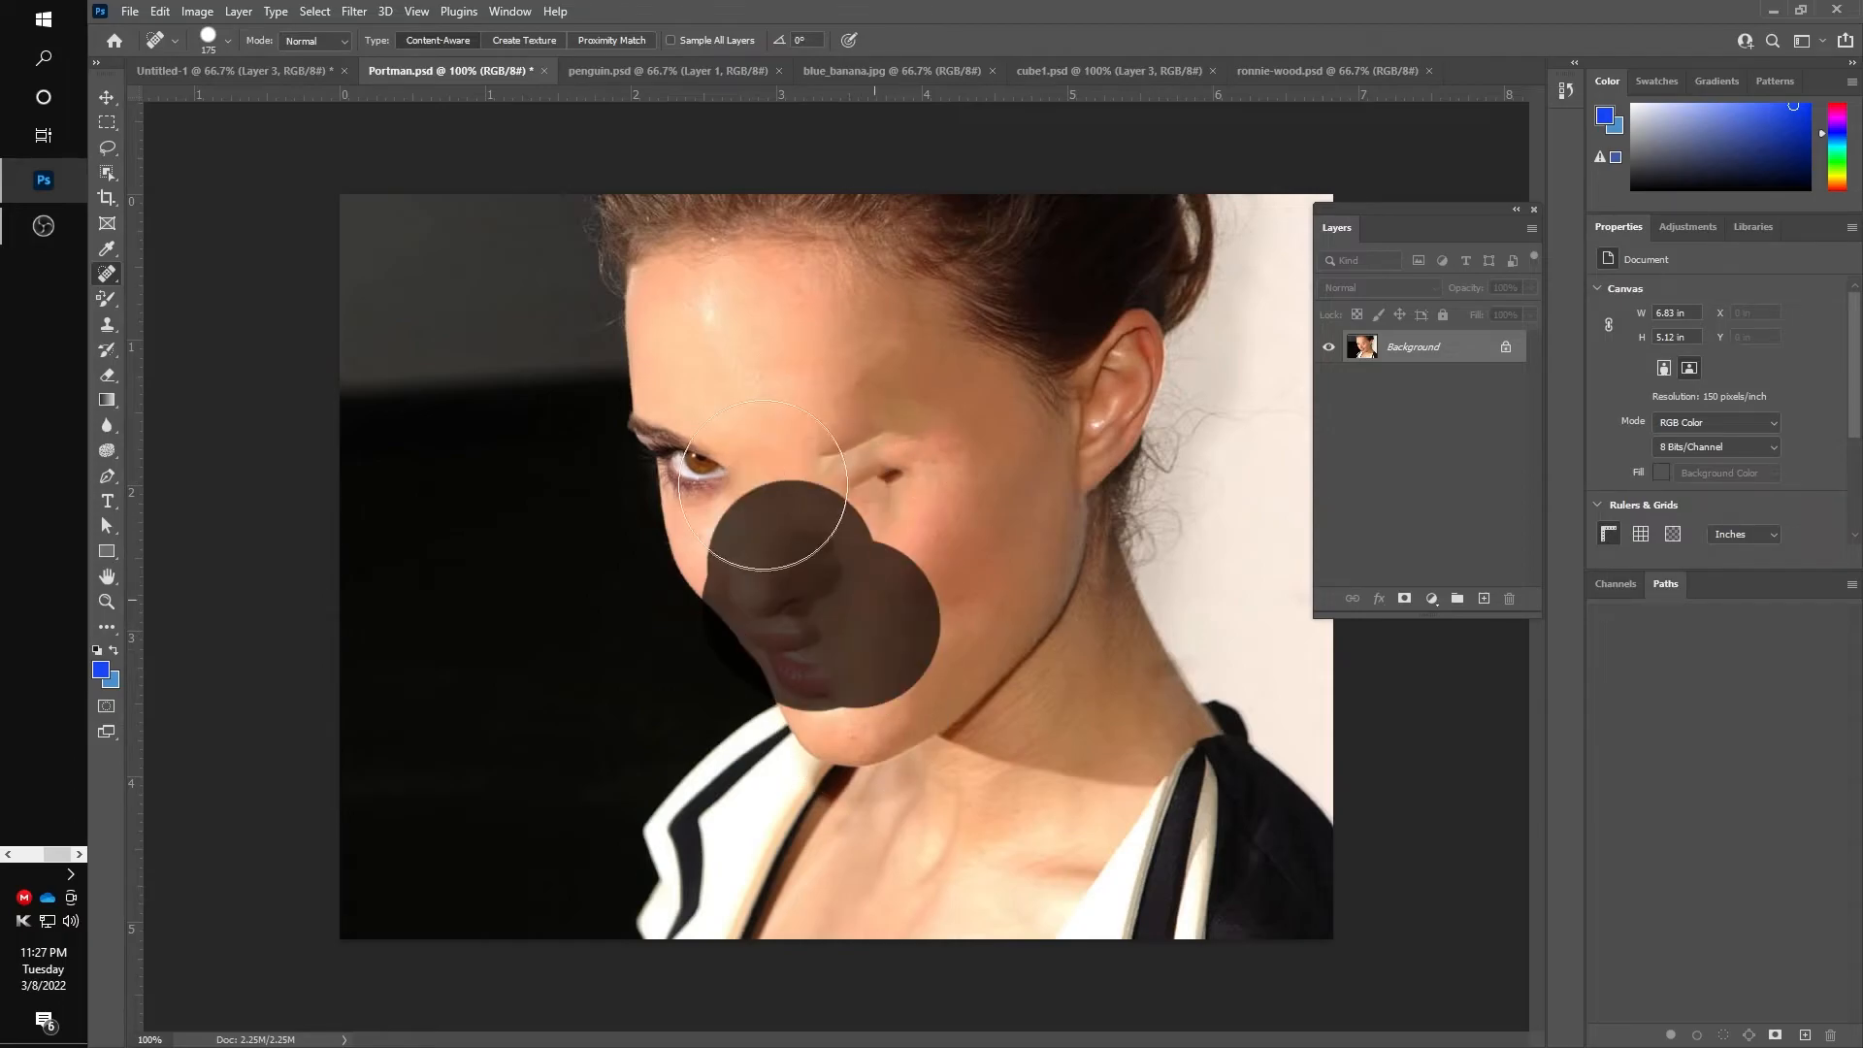
click(782, 491)
click(840, 449)
click(894, 437)
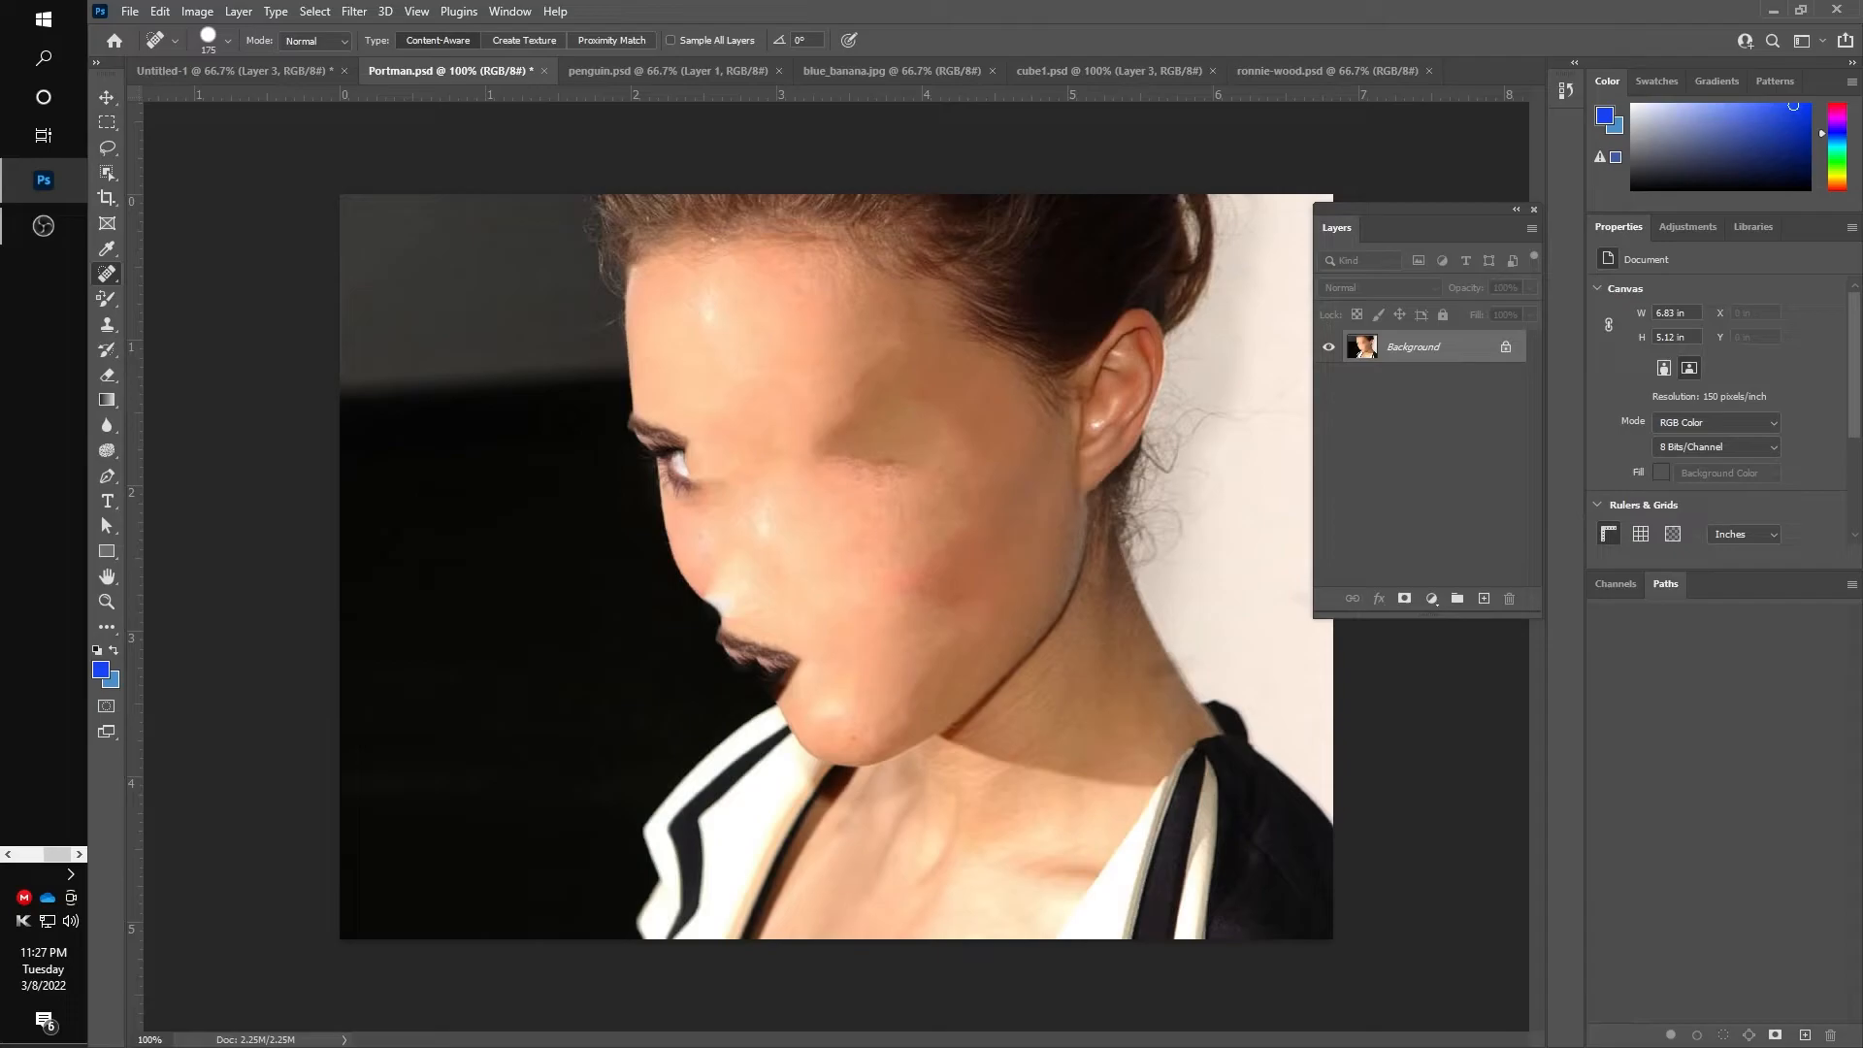
Close Portman.psd and switch to ronnie-wood.psd
click(544, 71)
click(886, 395)
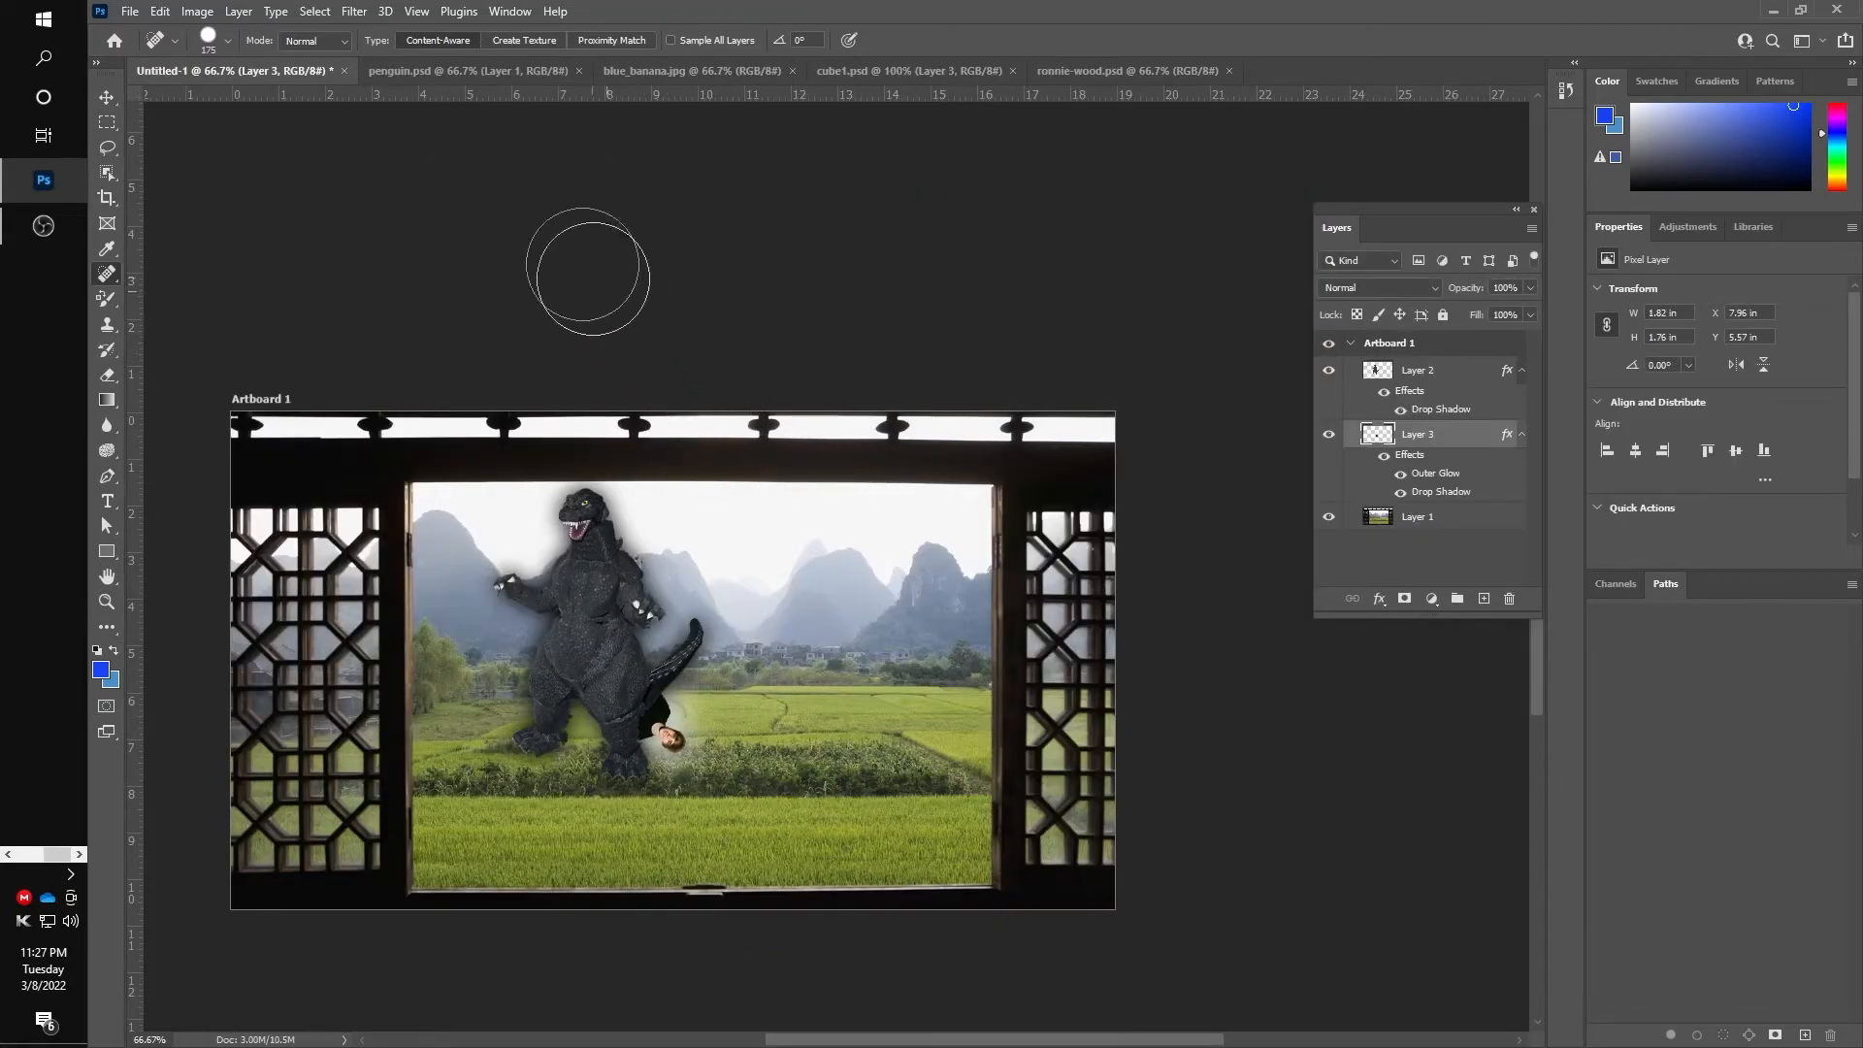
click(1084, 78)
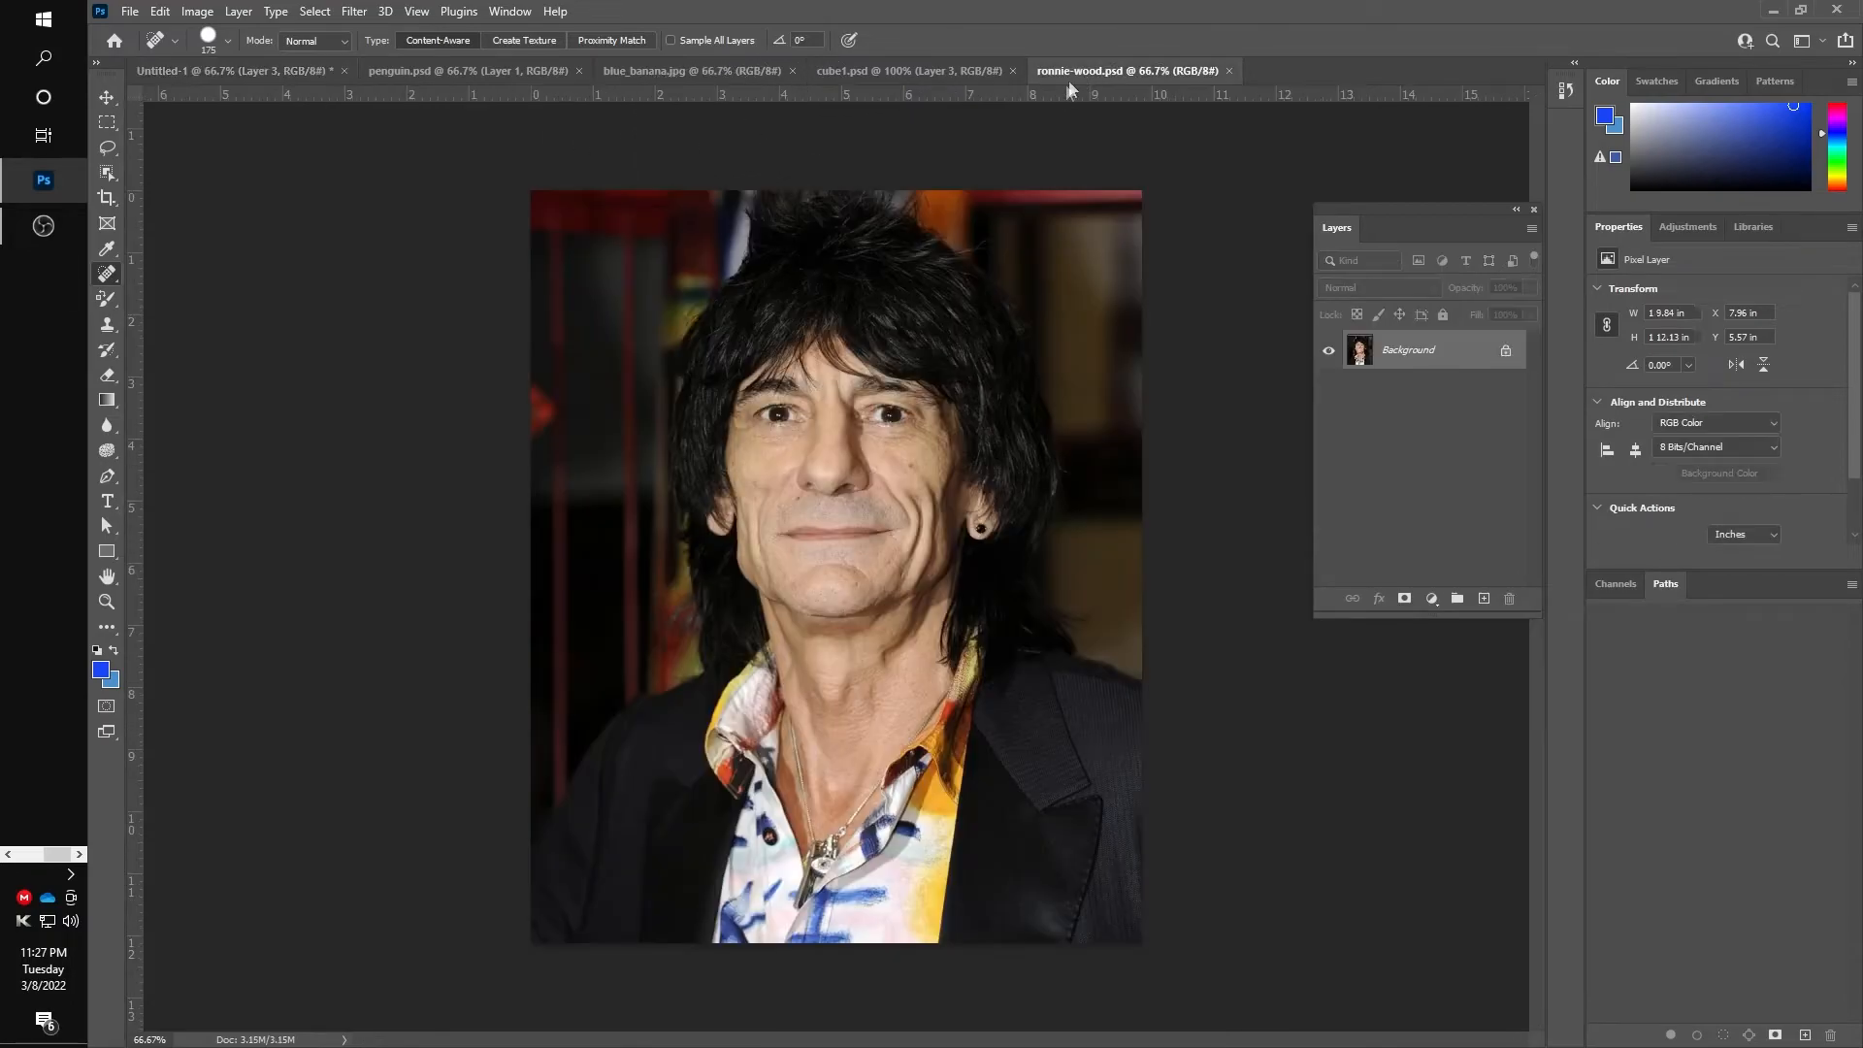
Smooth the skin along the man's cheek and jaw with the Healing Brush, using a sampled source
right_click(113, 279)
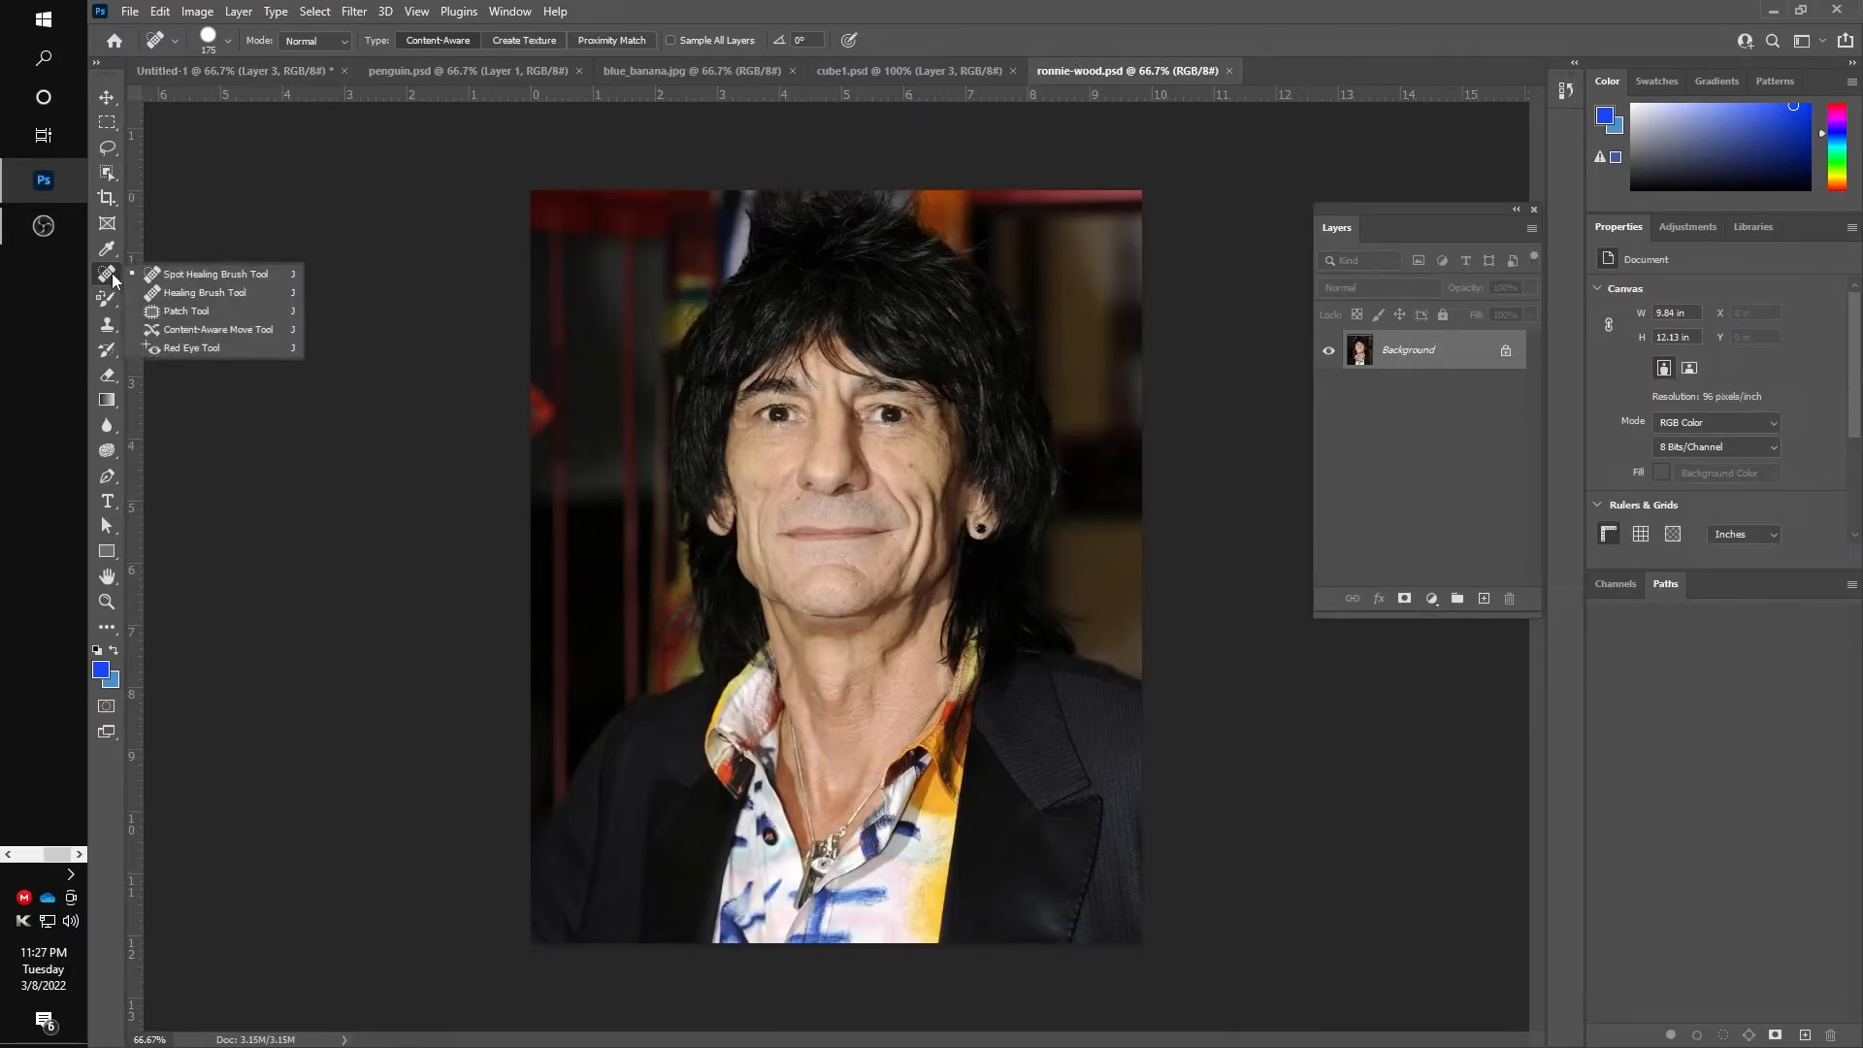
click(176, 294)
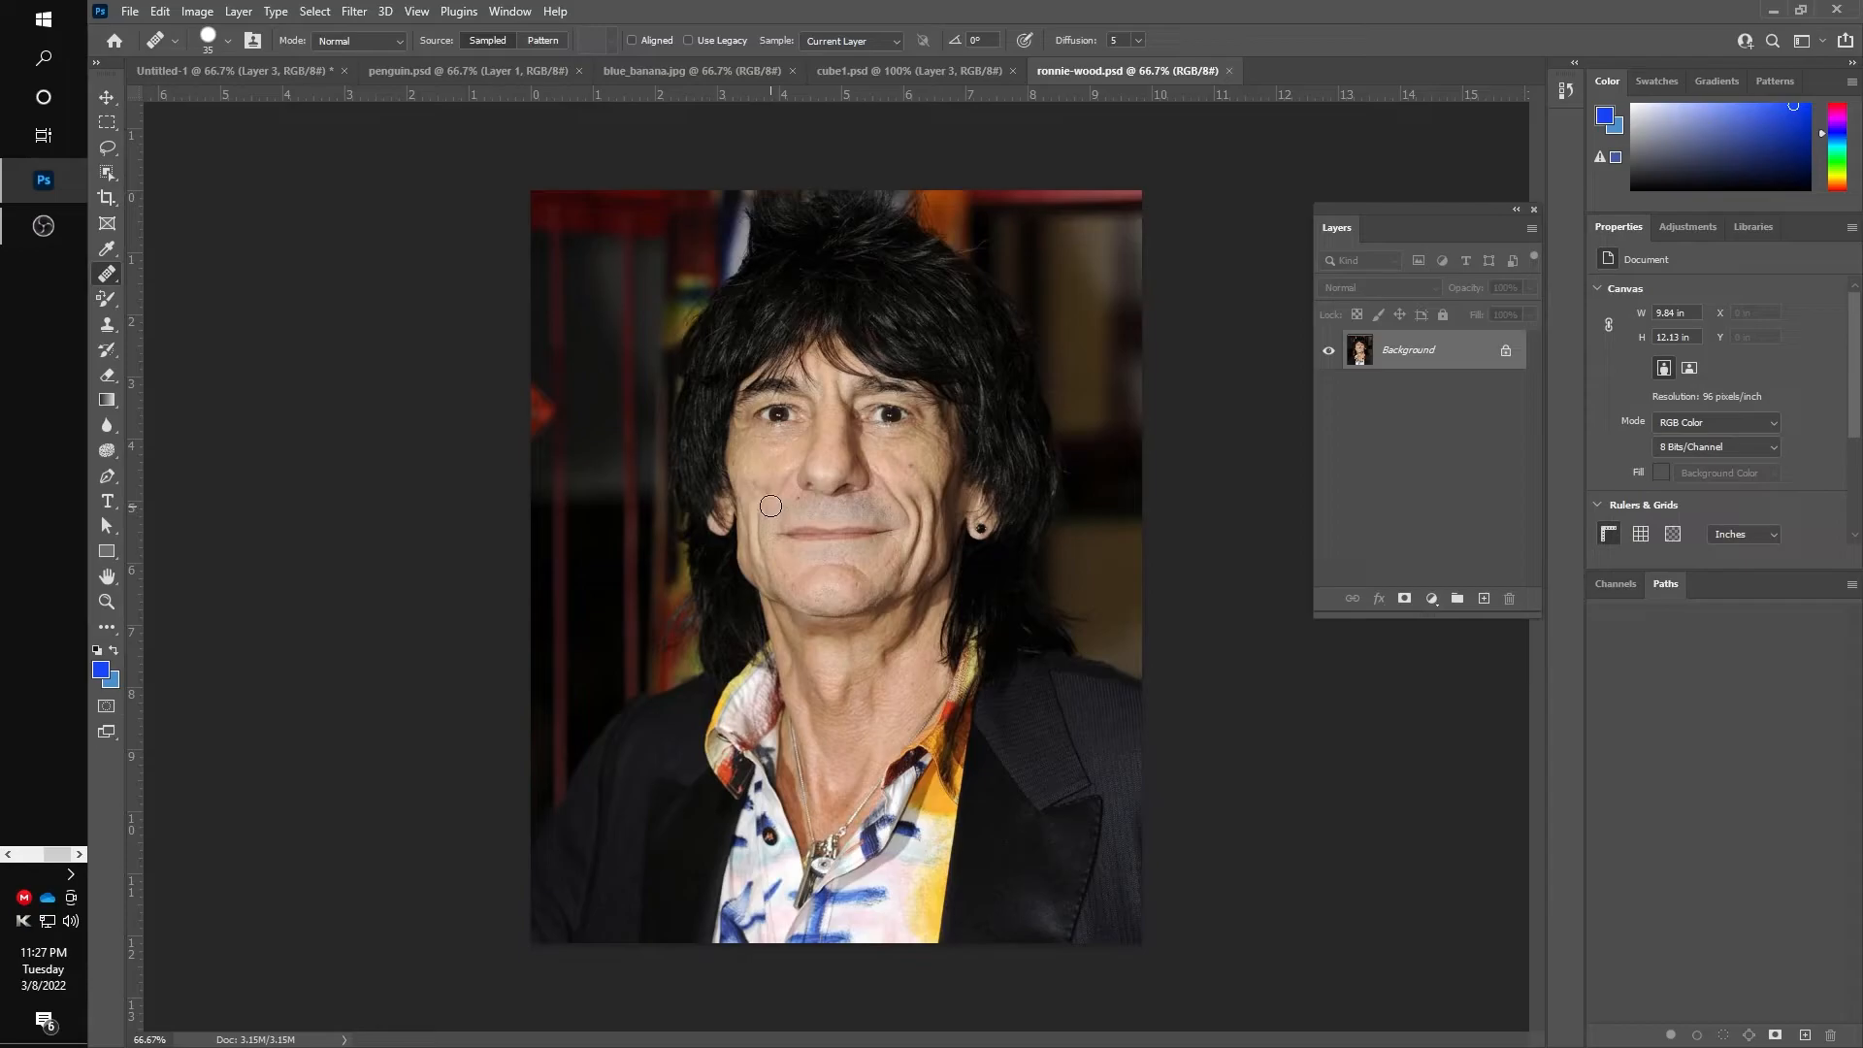
key(ctrl+plus)
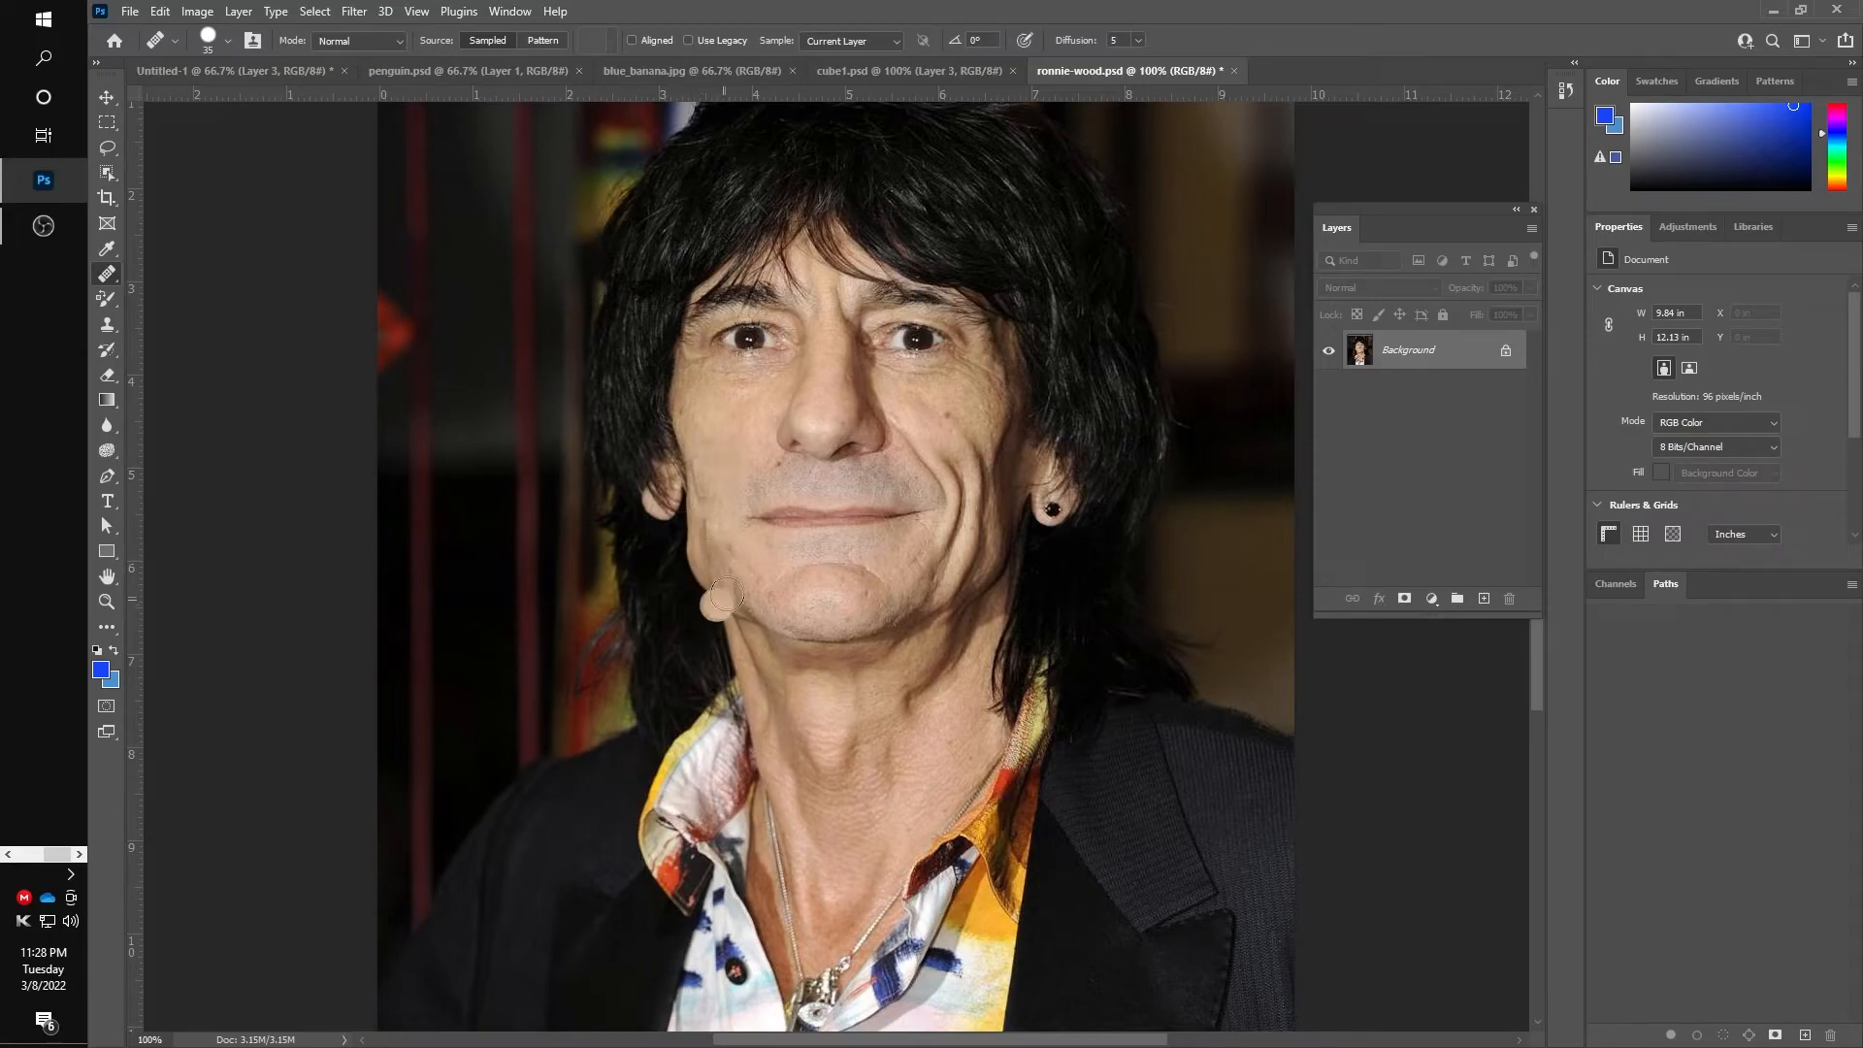
drag(737, 551, 729, 586)
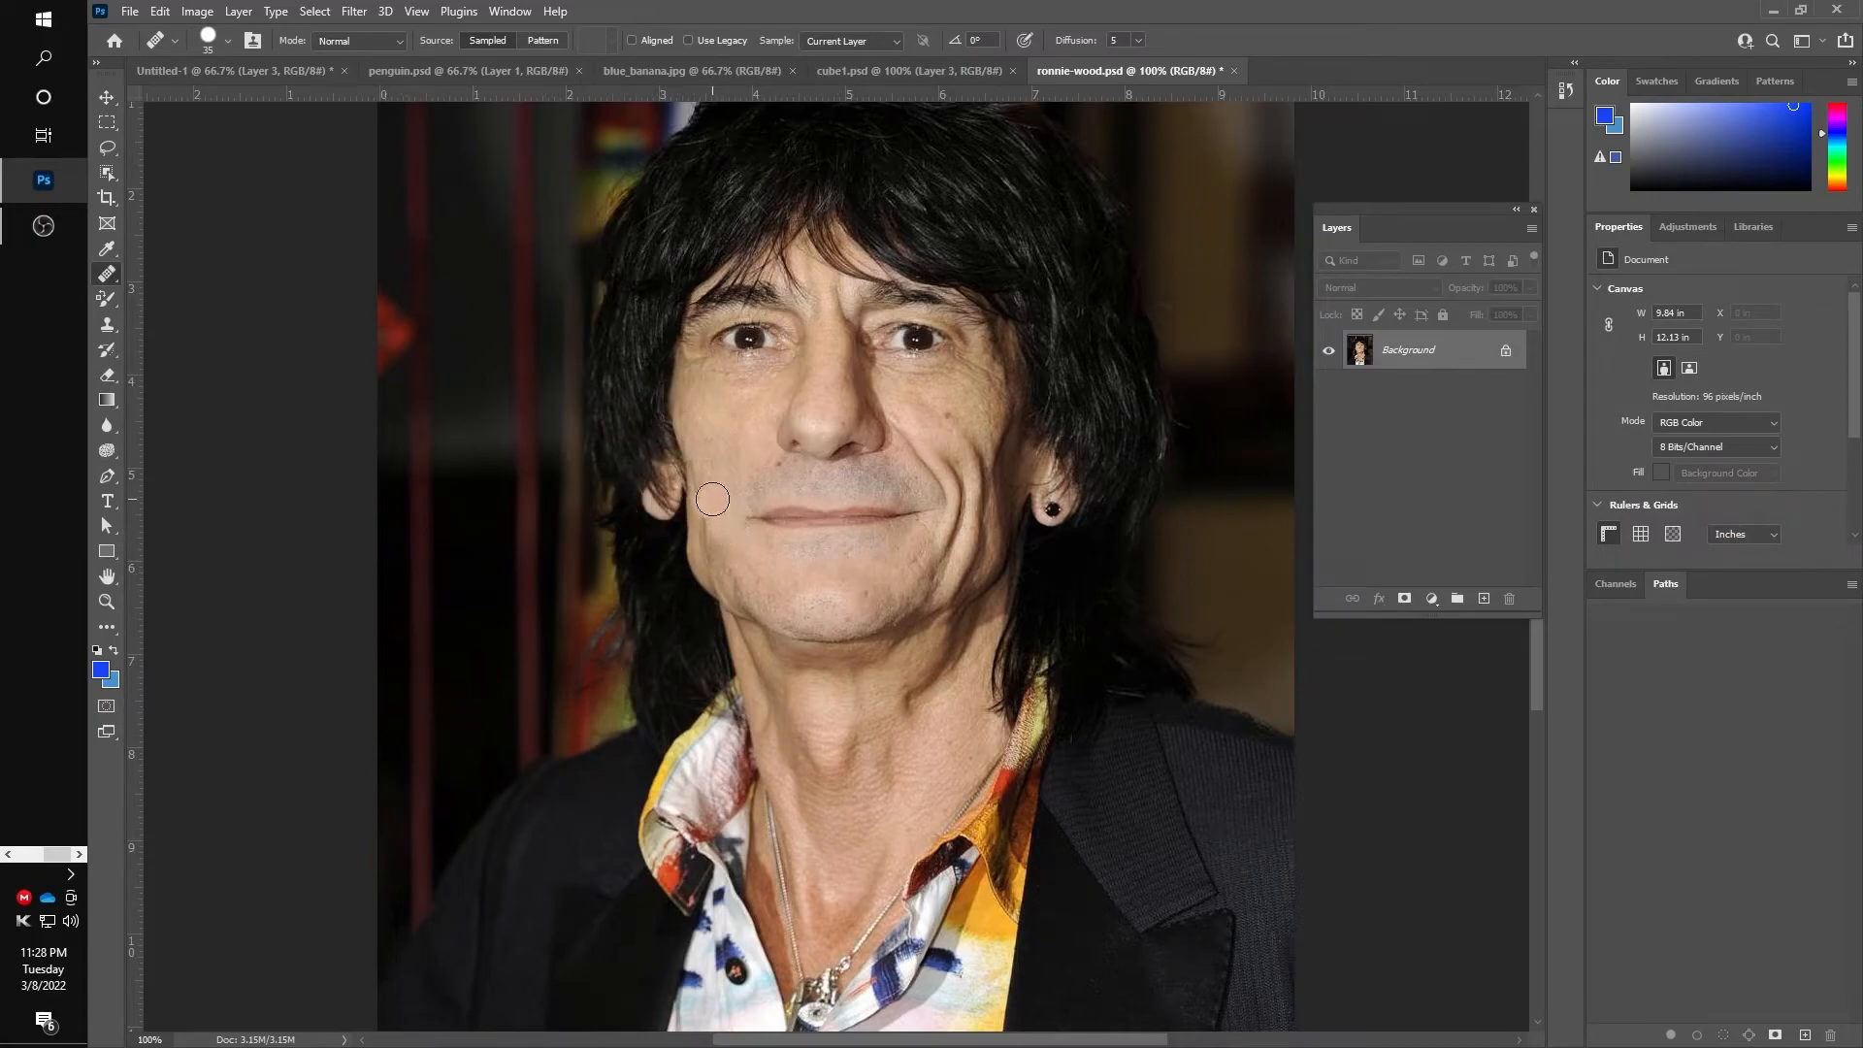
Close ronnie-wood.psd and the Untitled-1 composite without saving their changes
click(1233, 71)
click(969, 396)
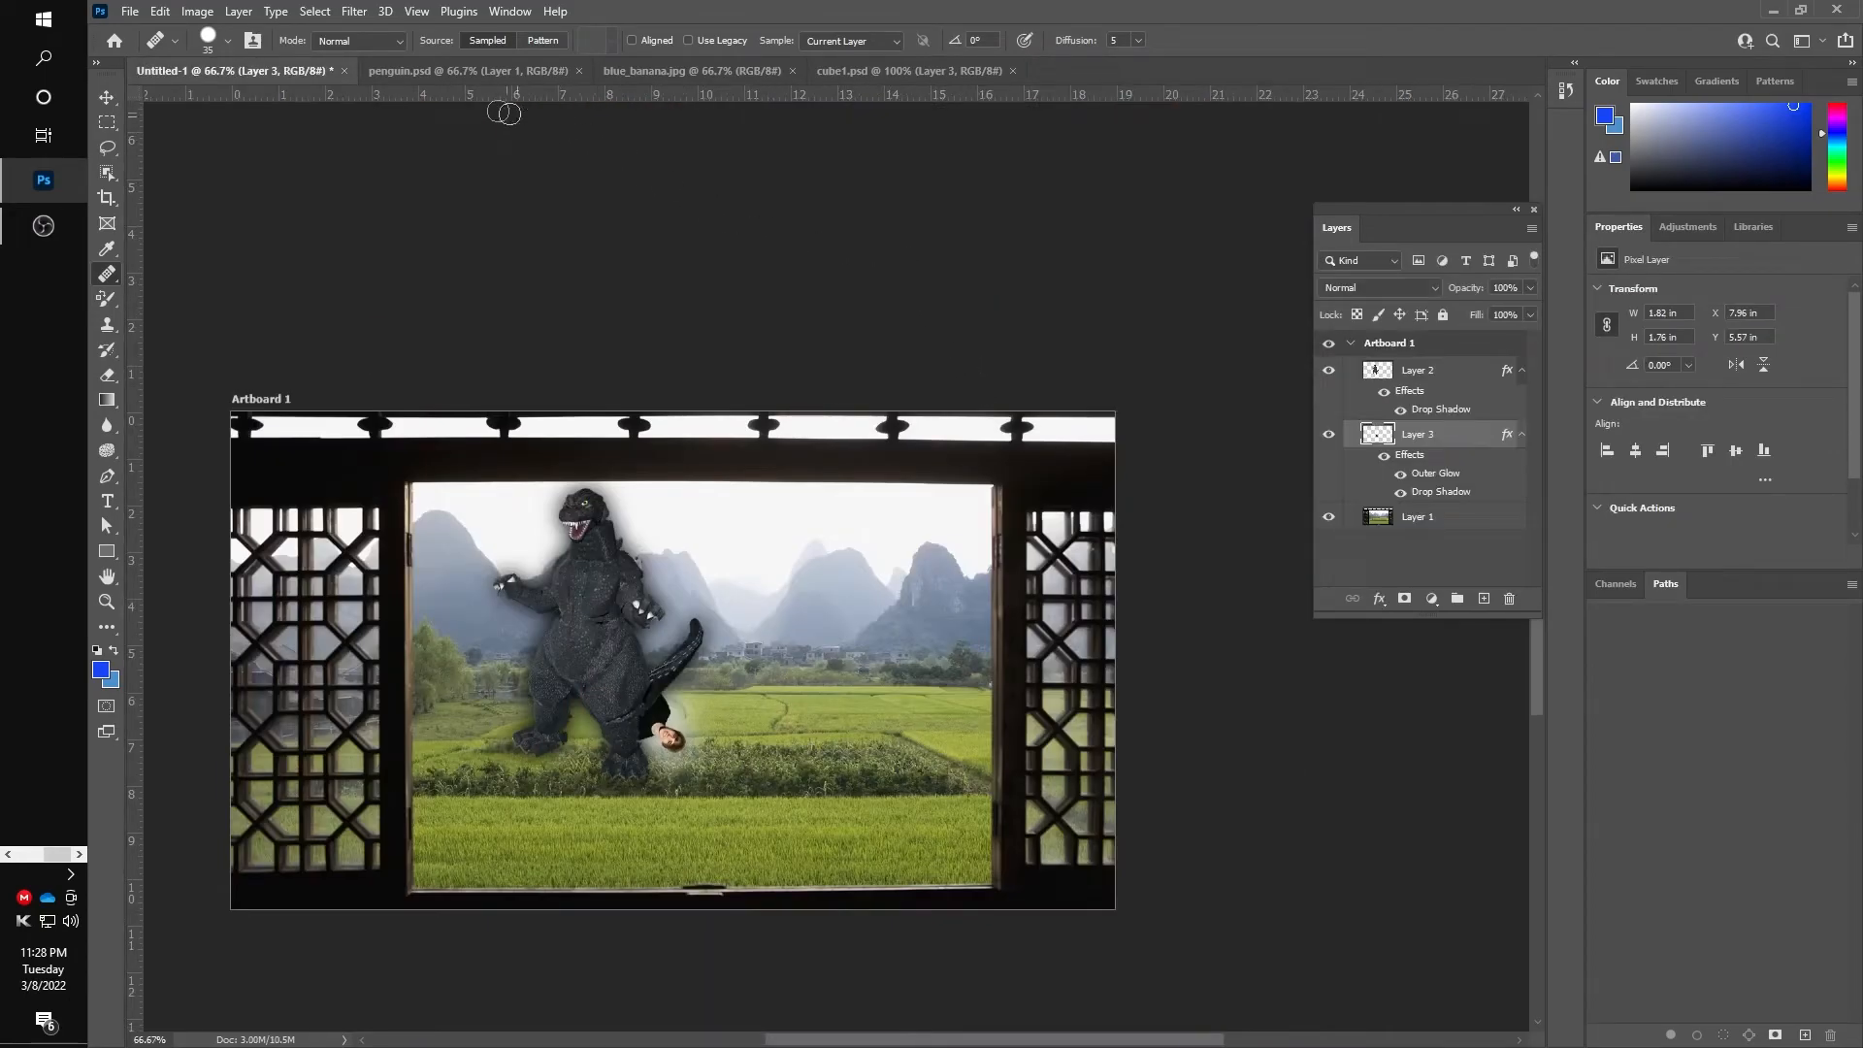
click(345, 70)
click(968, 395)
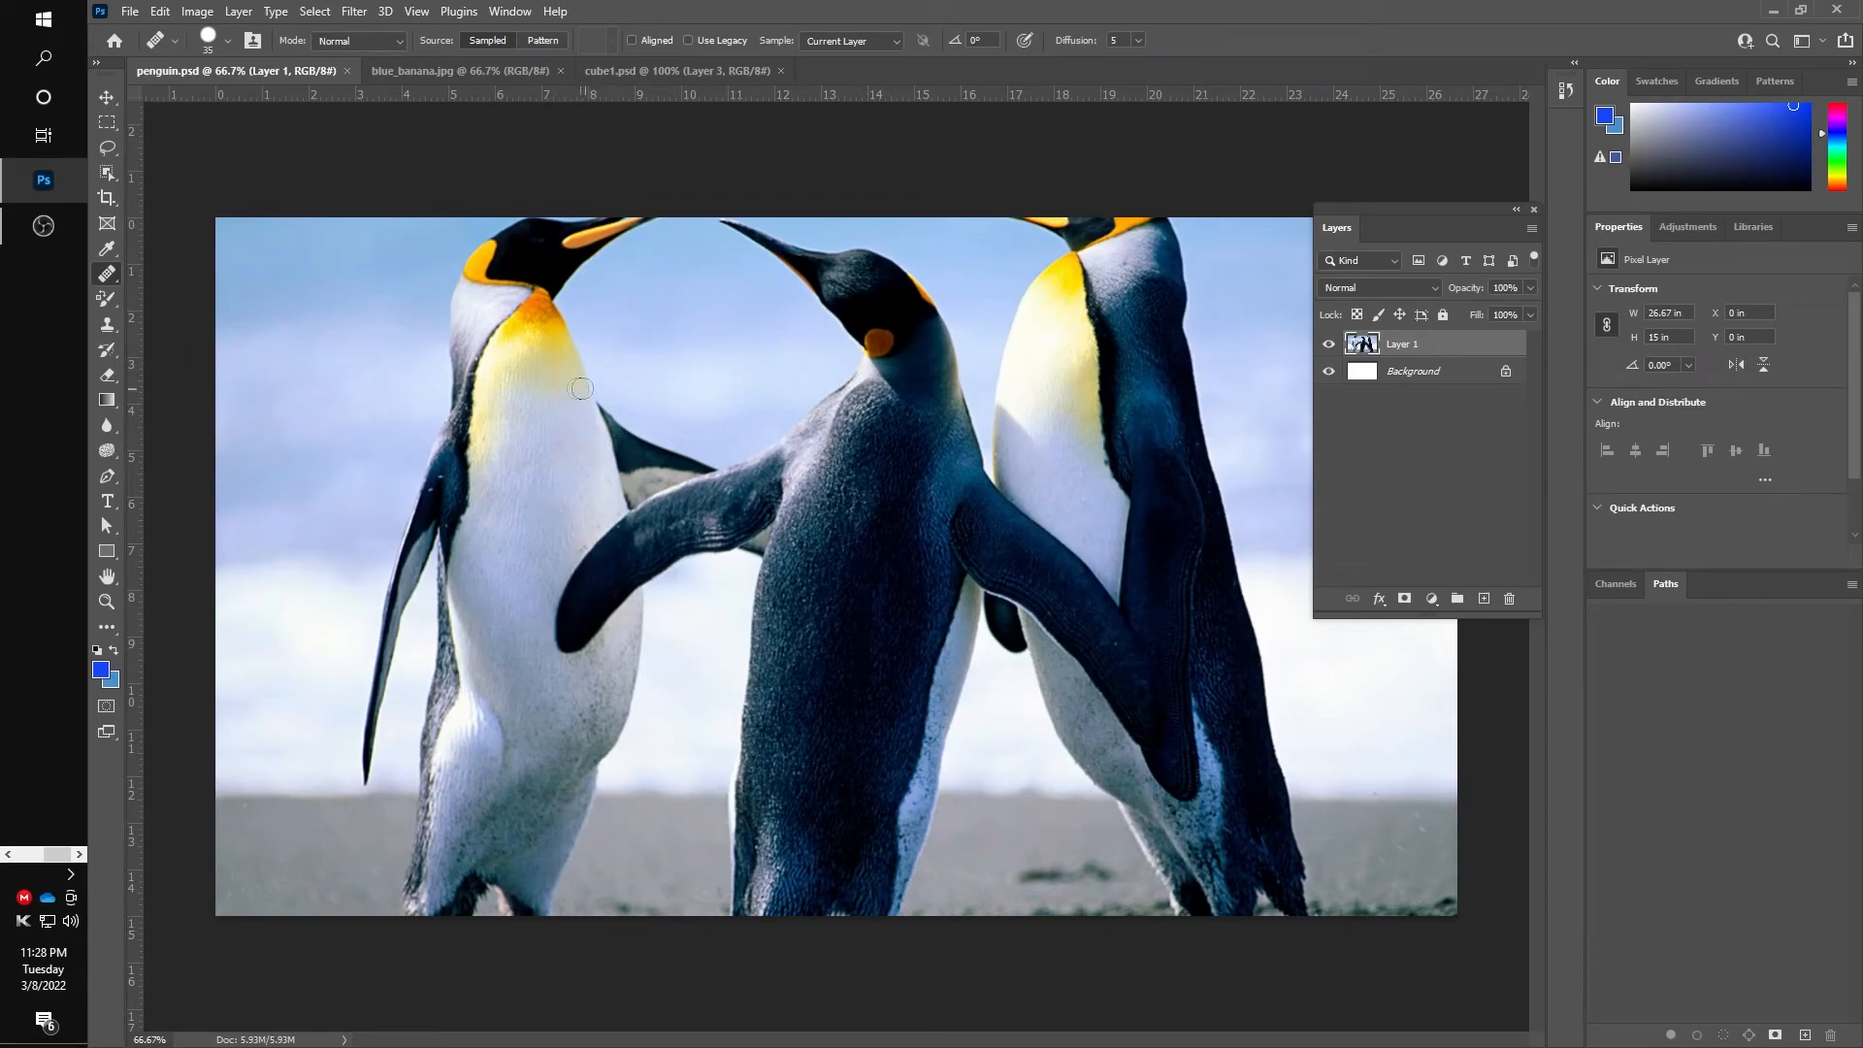
Open Liquify on penguin.psd and pinch the left penguin's waist and lower belly with the Pucker Tool at size 250
click(355, 13)
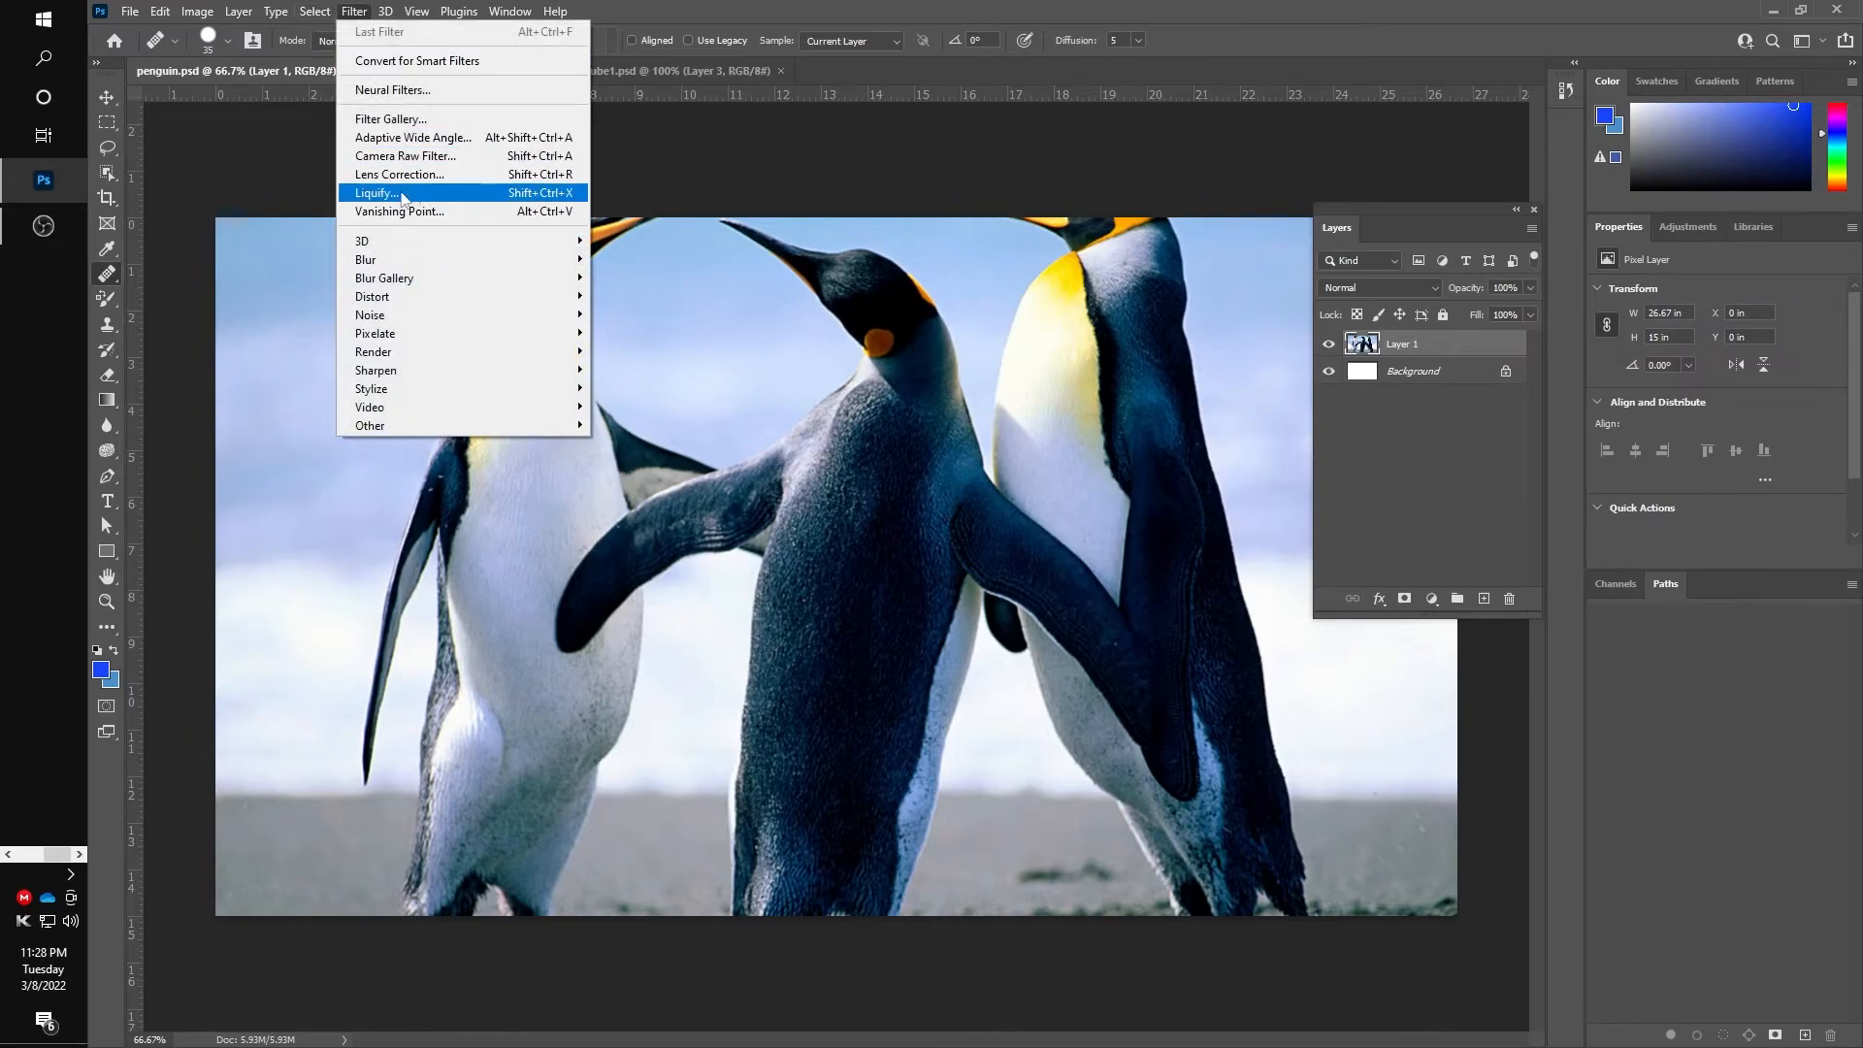
click(375, 194)
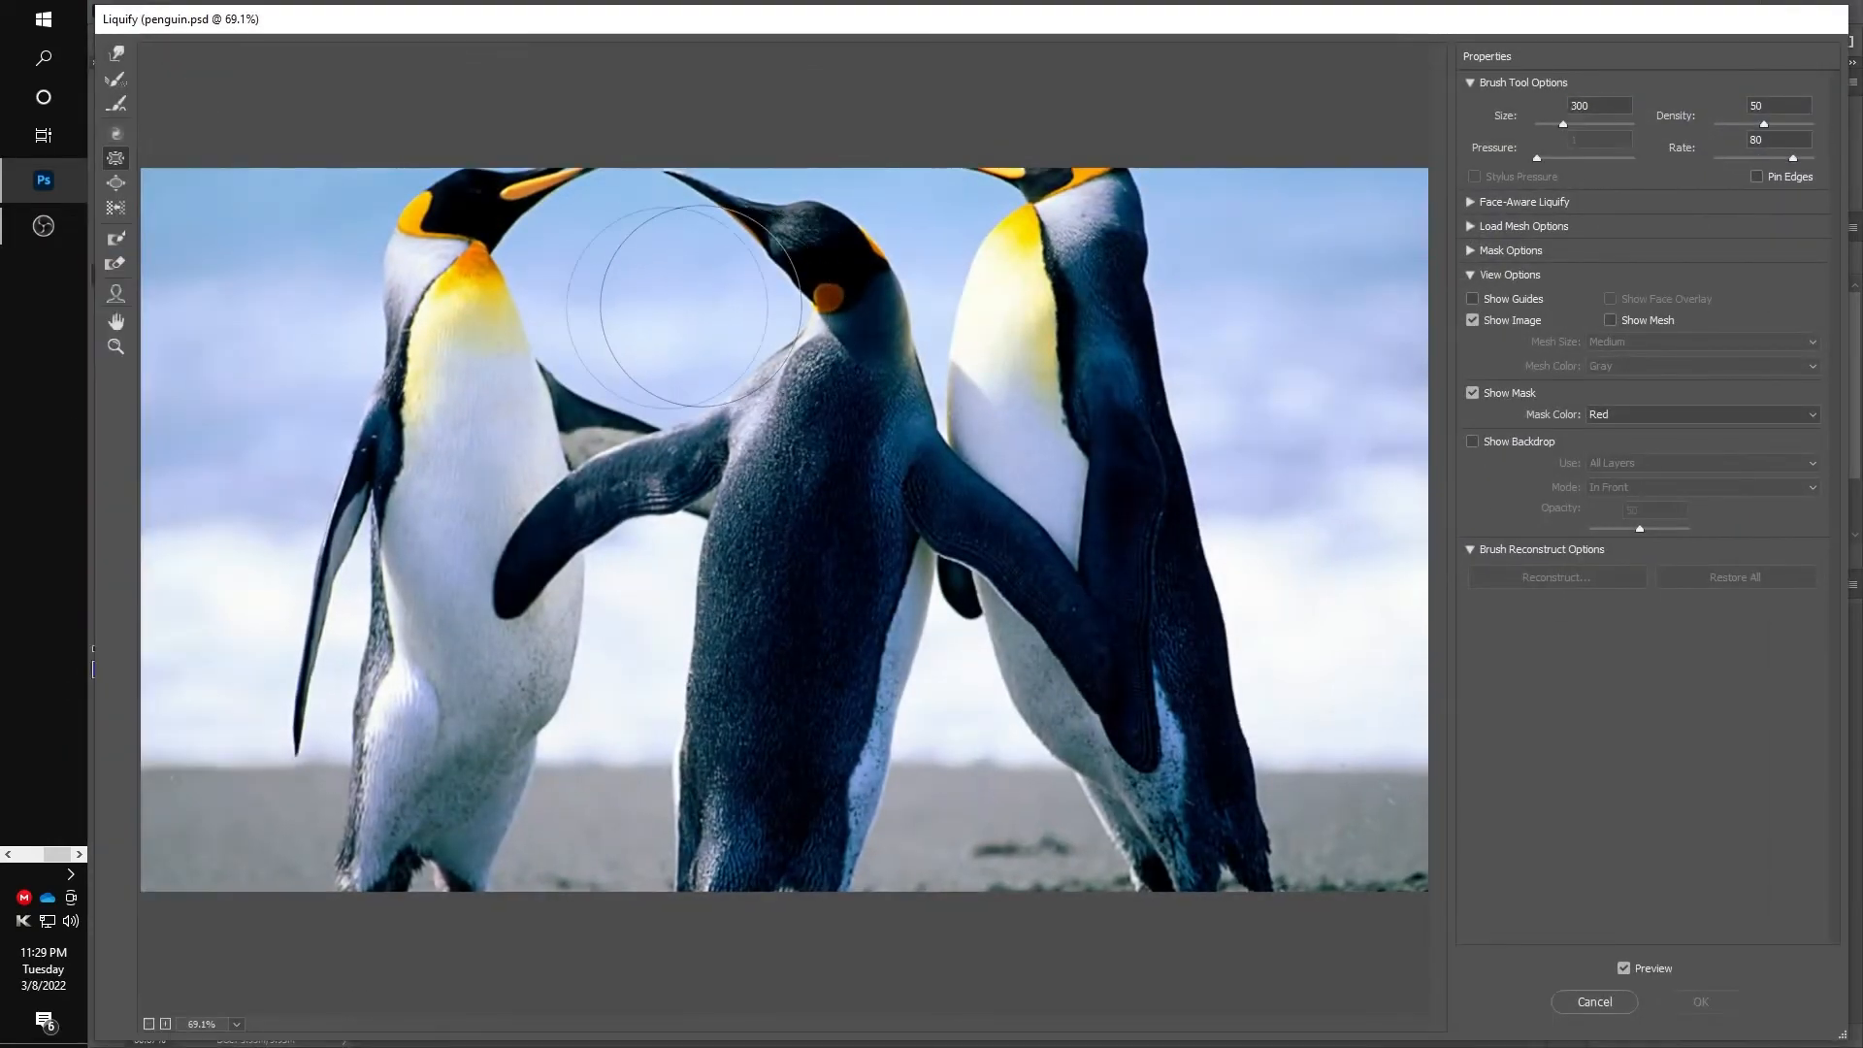
click(115, 160)
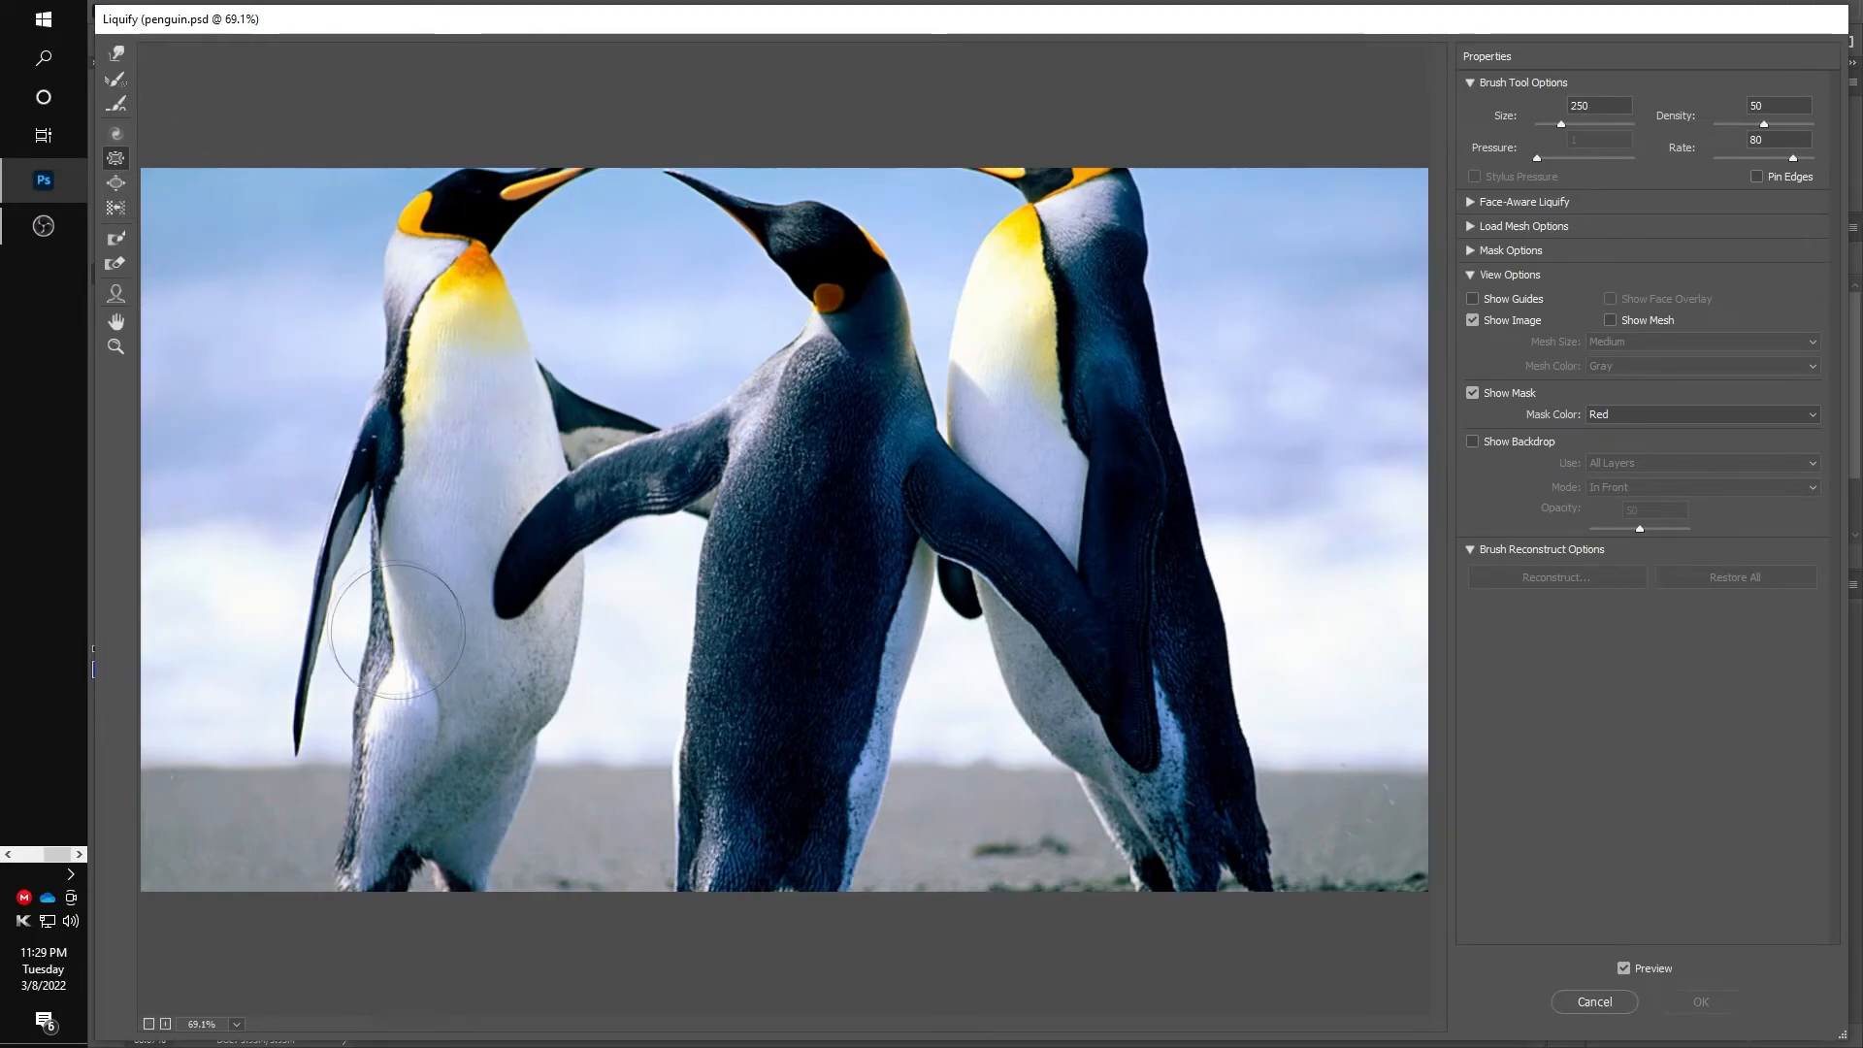
mouse_move(393, 642)
mouse_down()
mouse_move(407, 576)
mouse_move(399, 629)
mouse_up()
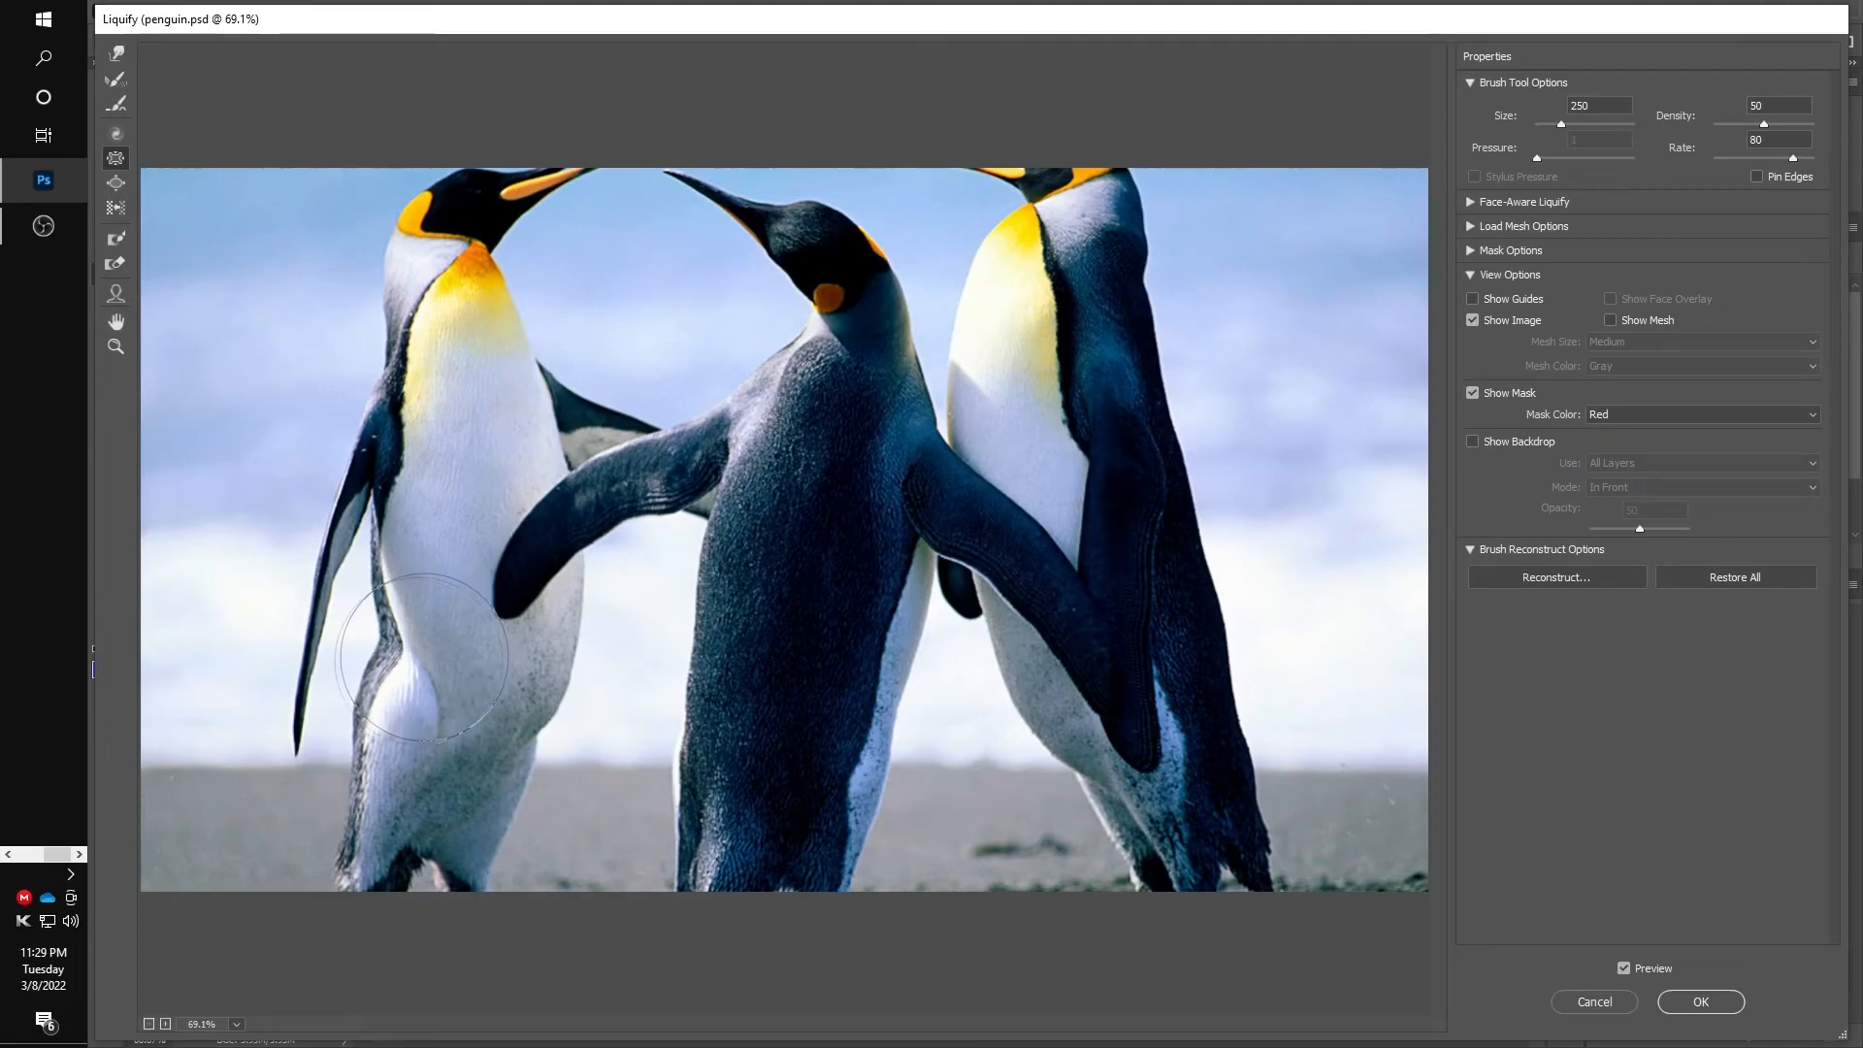
click(509, 719)
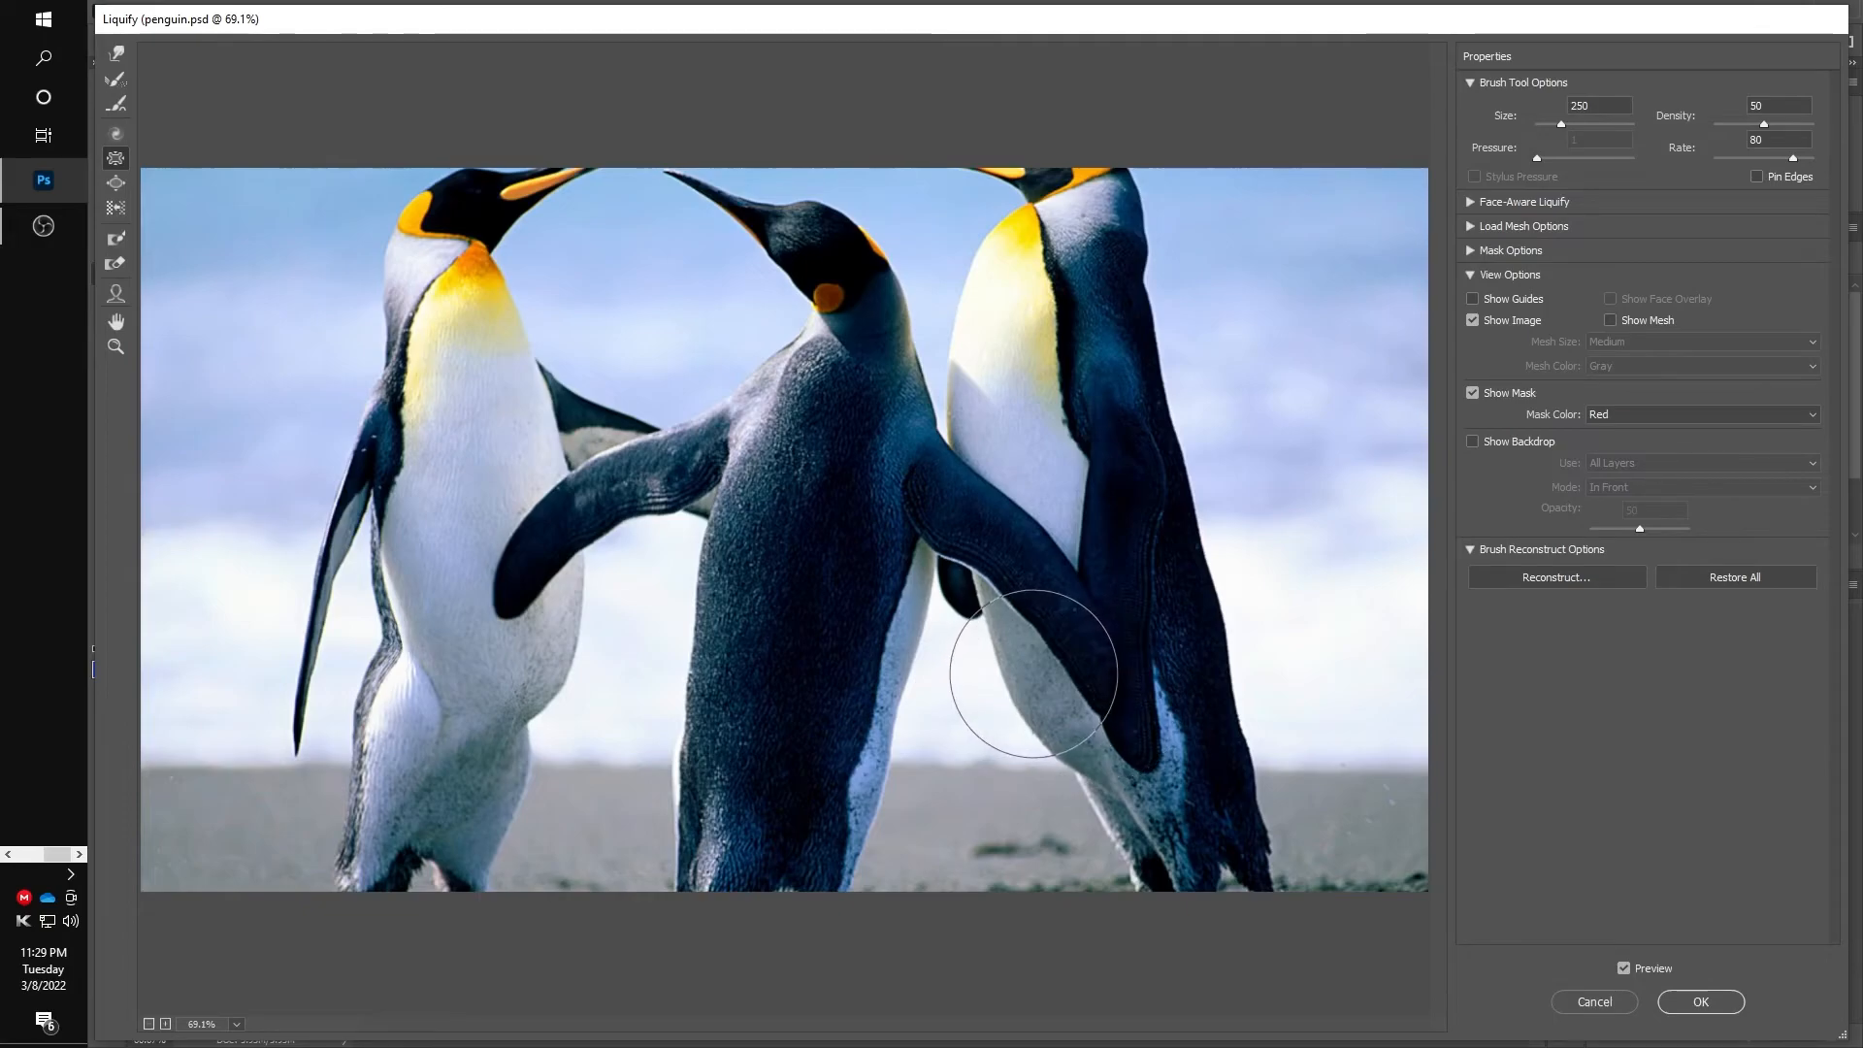
Swell the lower back of the right penguin with the Bloat Tool at size 250
click(112, 194)
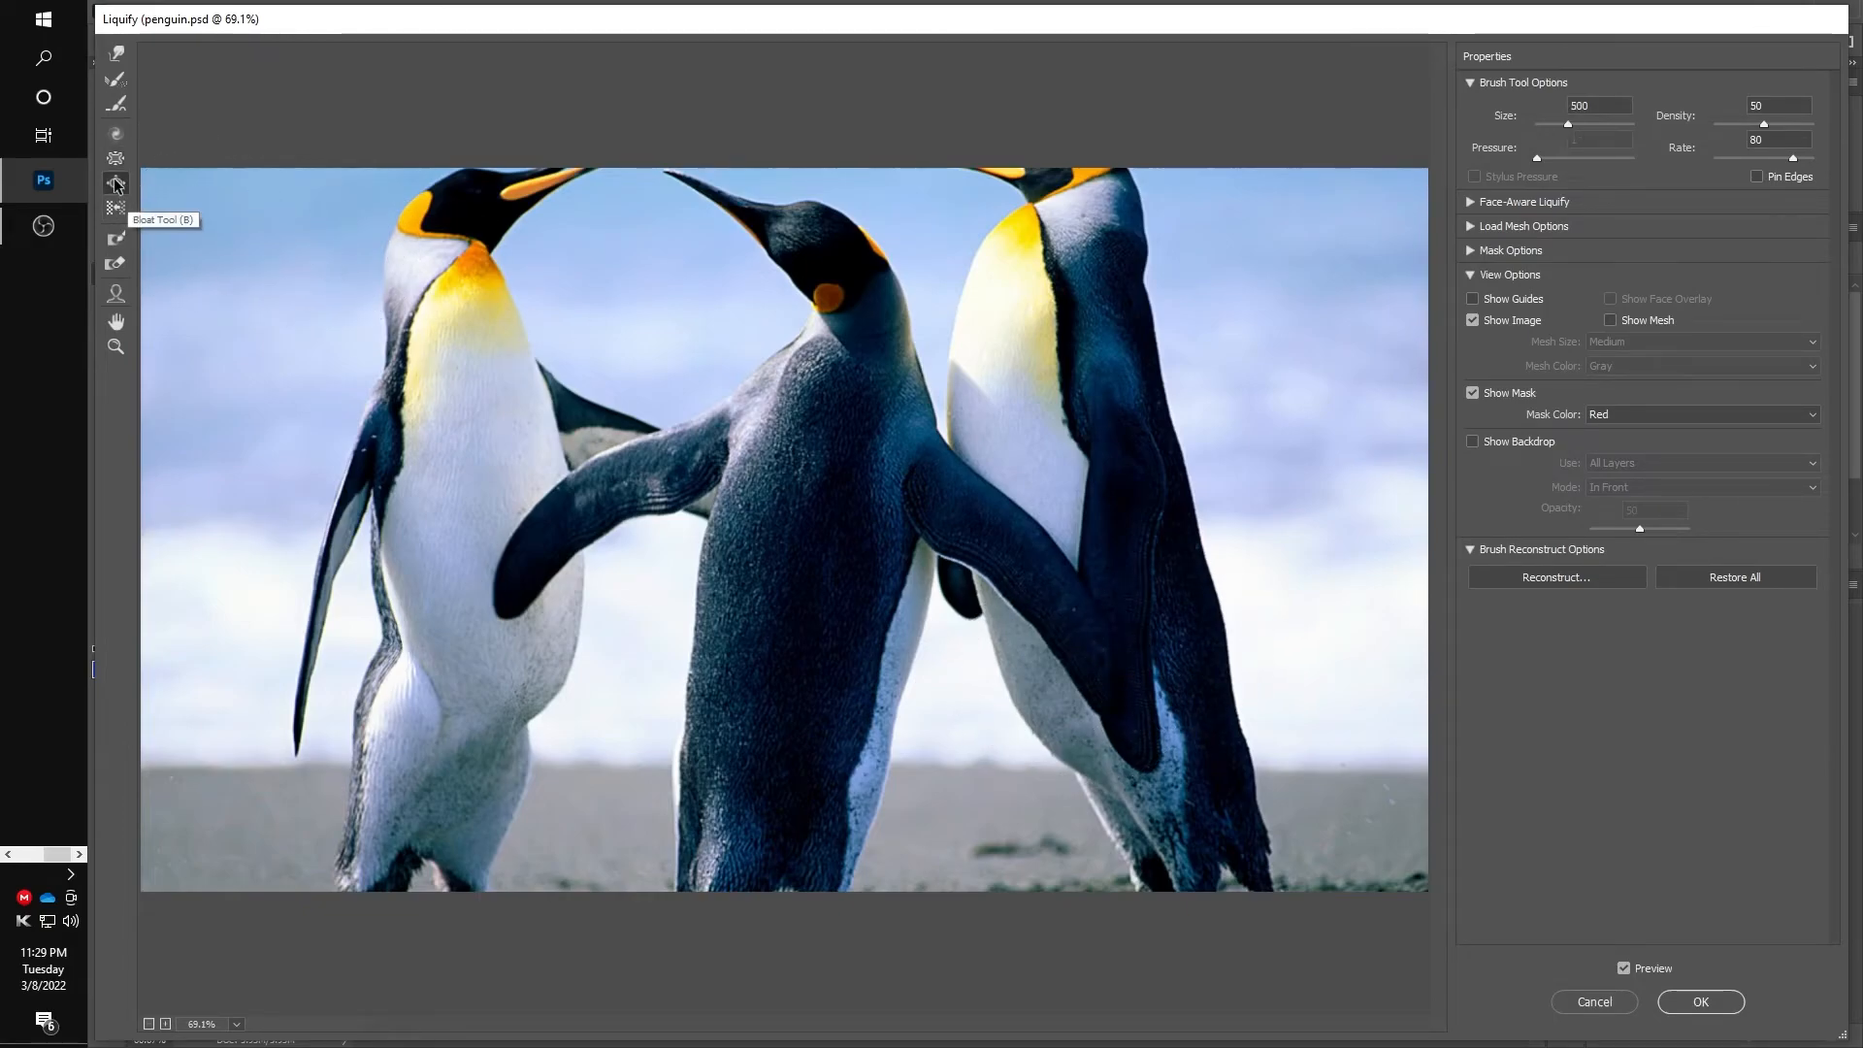
key(bracketleft)
key(bracketleft)
key(bracketleft)
key(bracketleft)
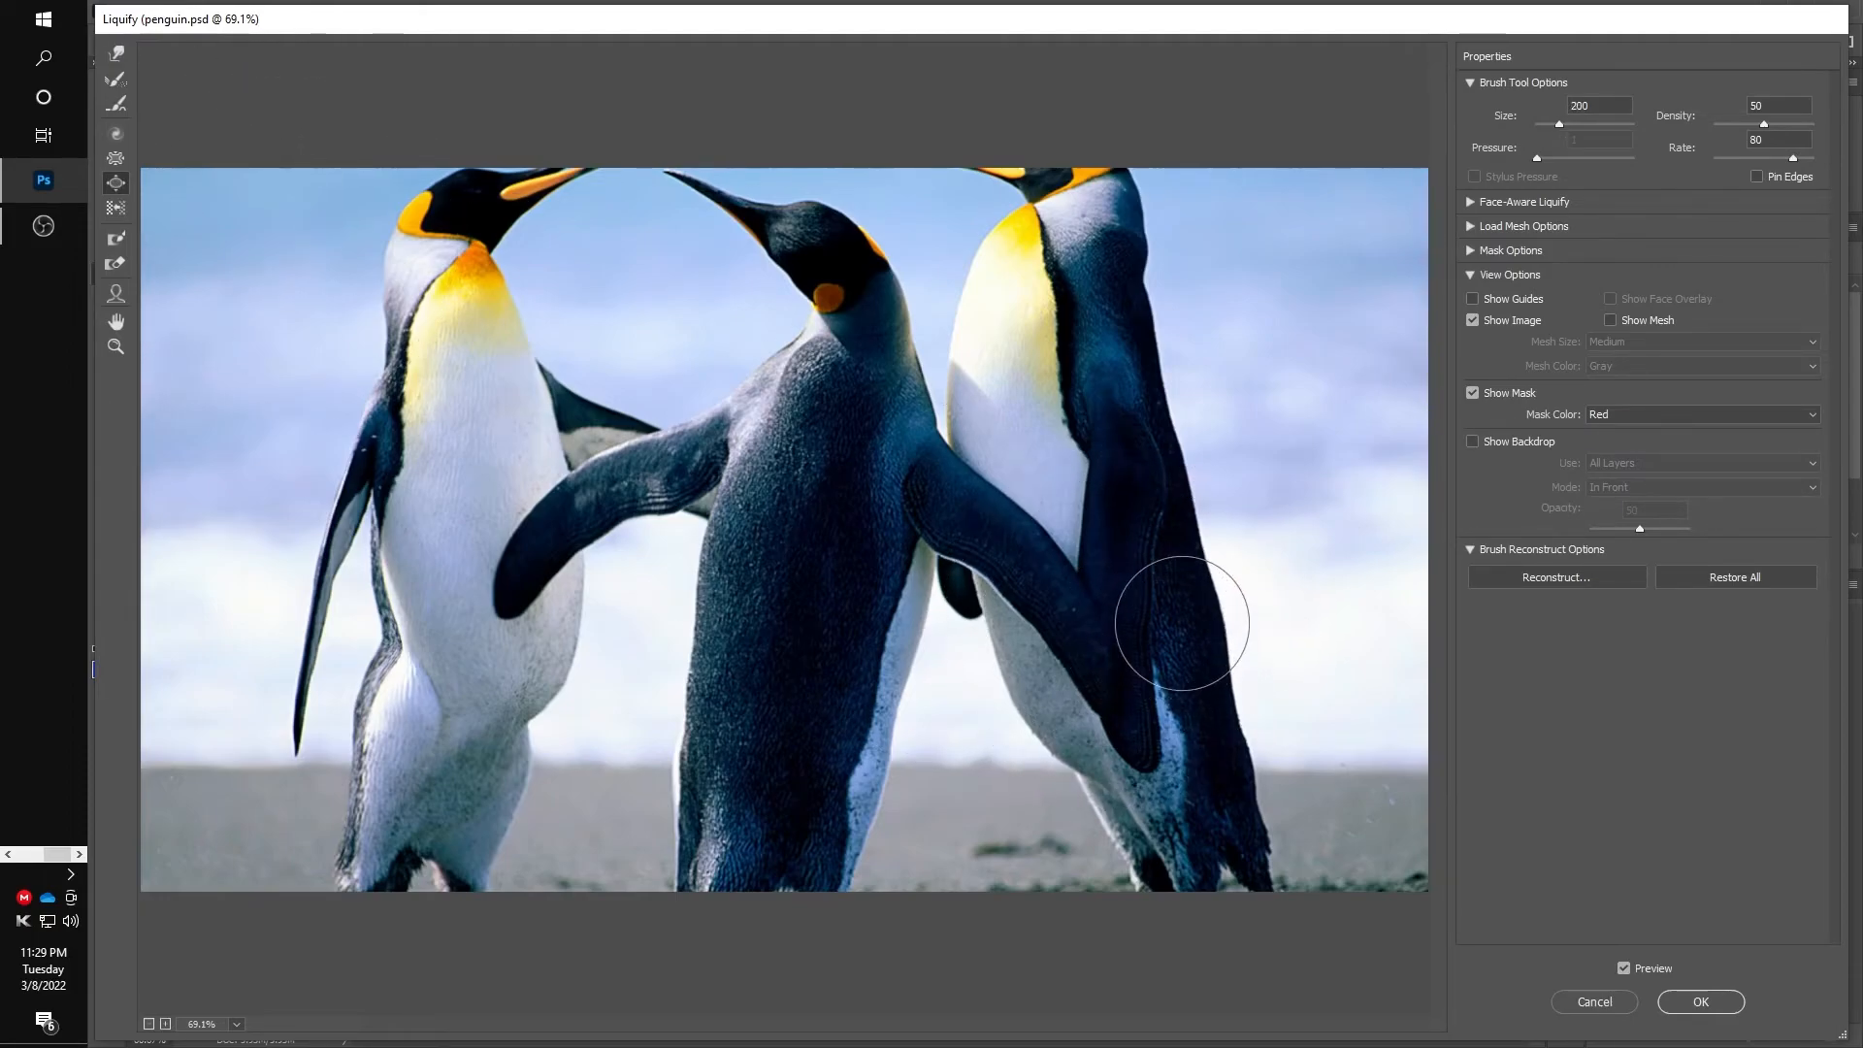
key(bracketright)
mouse_move(1191, 632)
mouse_down()
mouse_move(1206, 632)
mouse_move(1182, 579)
mouse_move(1235, 644)
mouse_move(1200, 619)
mouse_up()
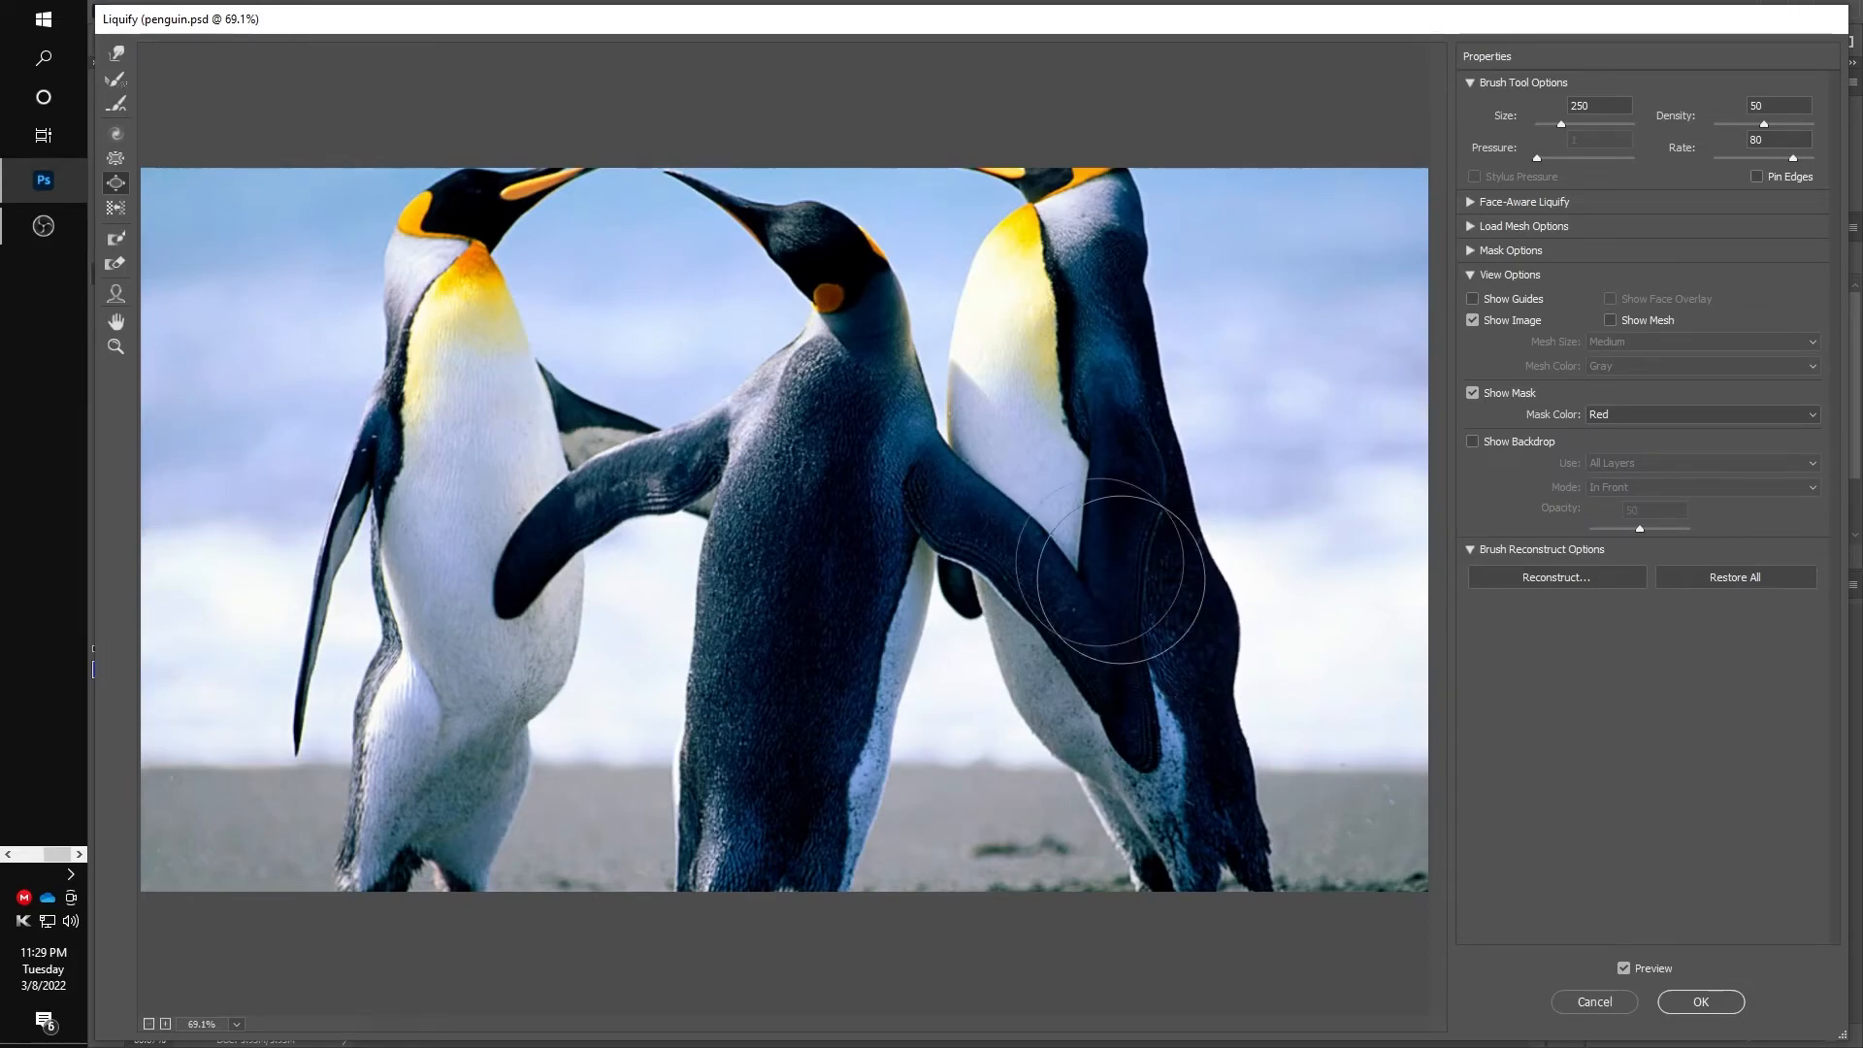
Reduce the Bloat brush to size 150 and puff out the left penguin's upper chest
key(bracketleft)
key(bracketleft)
key(bracketleft)
key(bracketleft)
key(bracketright)
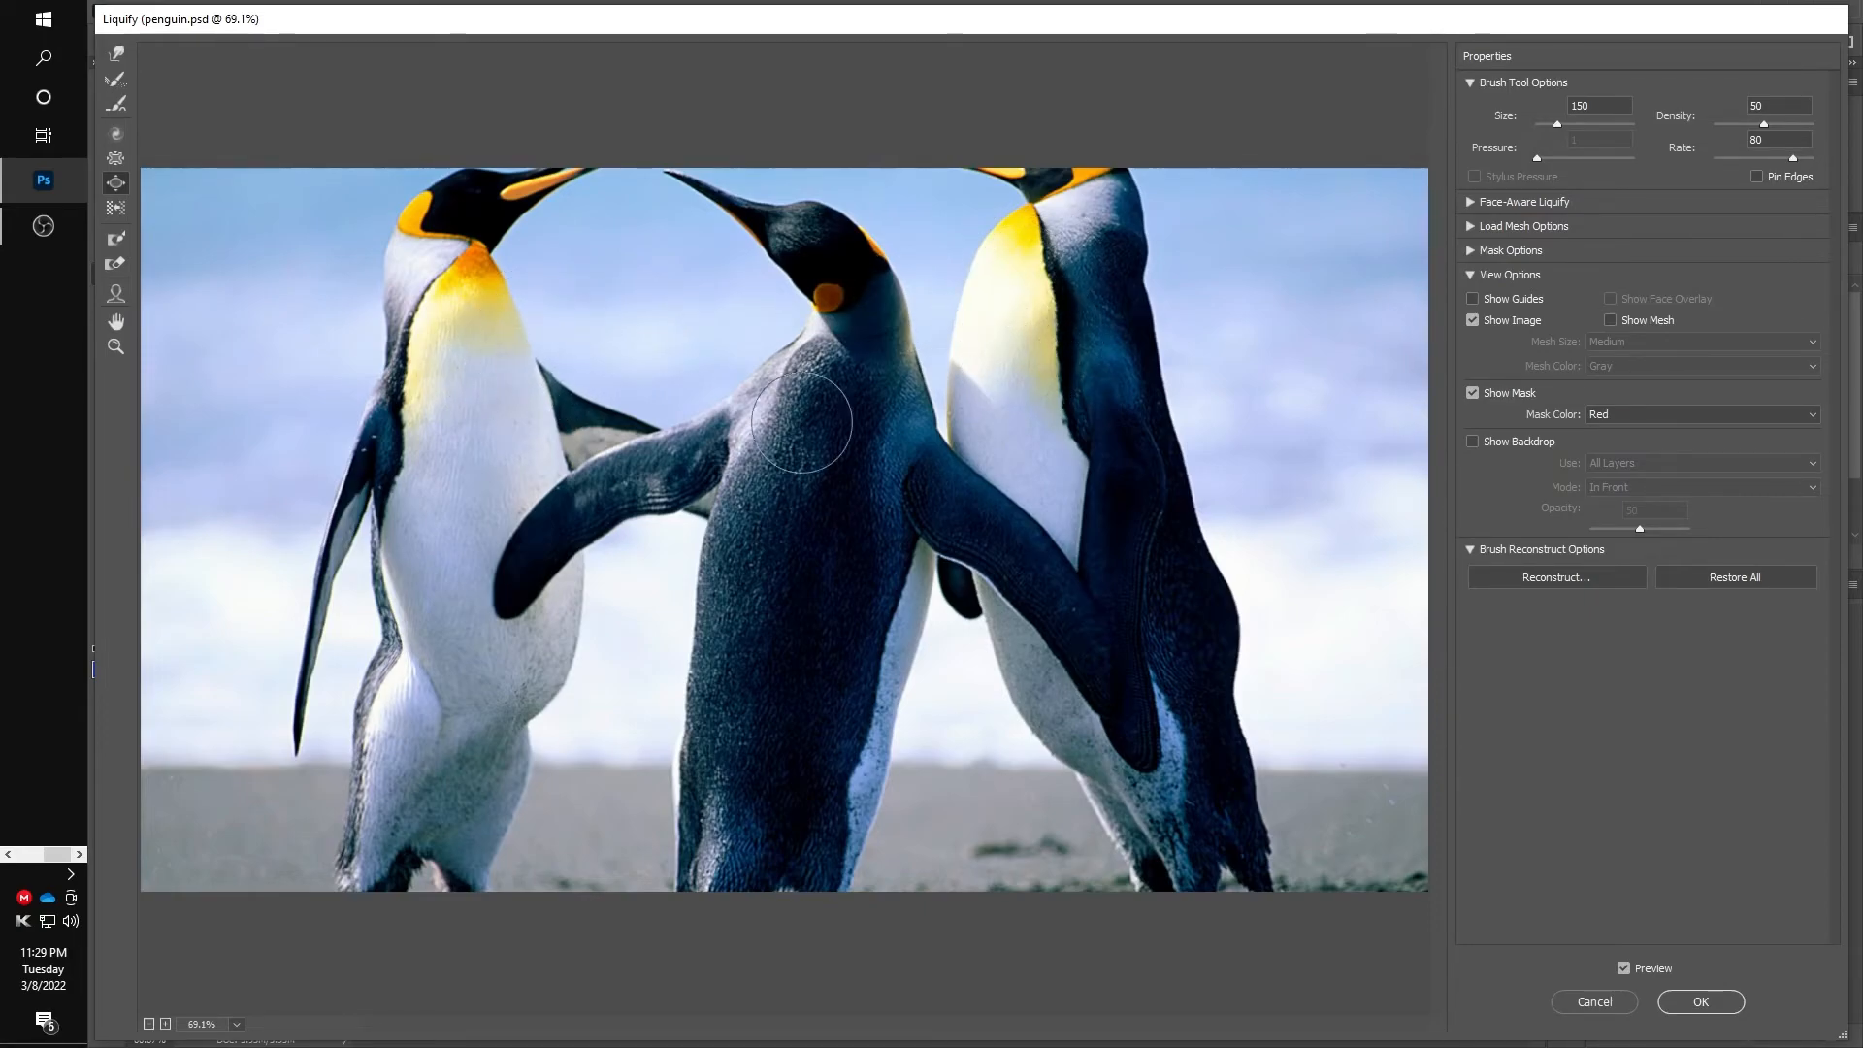
click(512, 351)
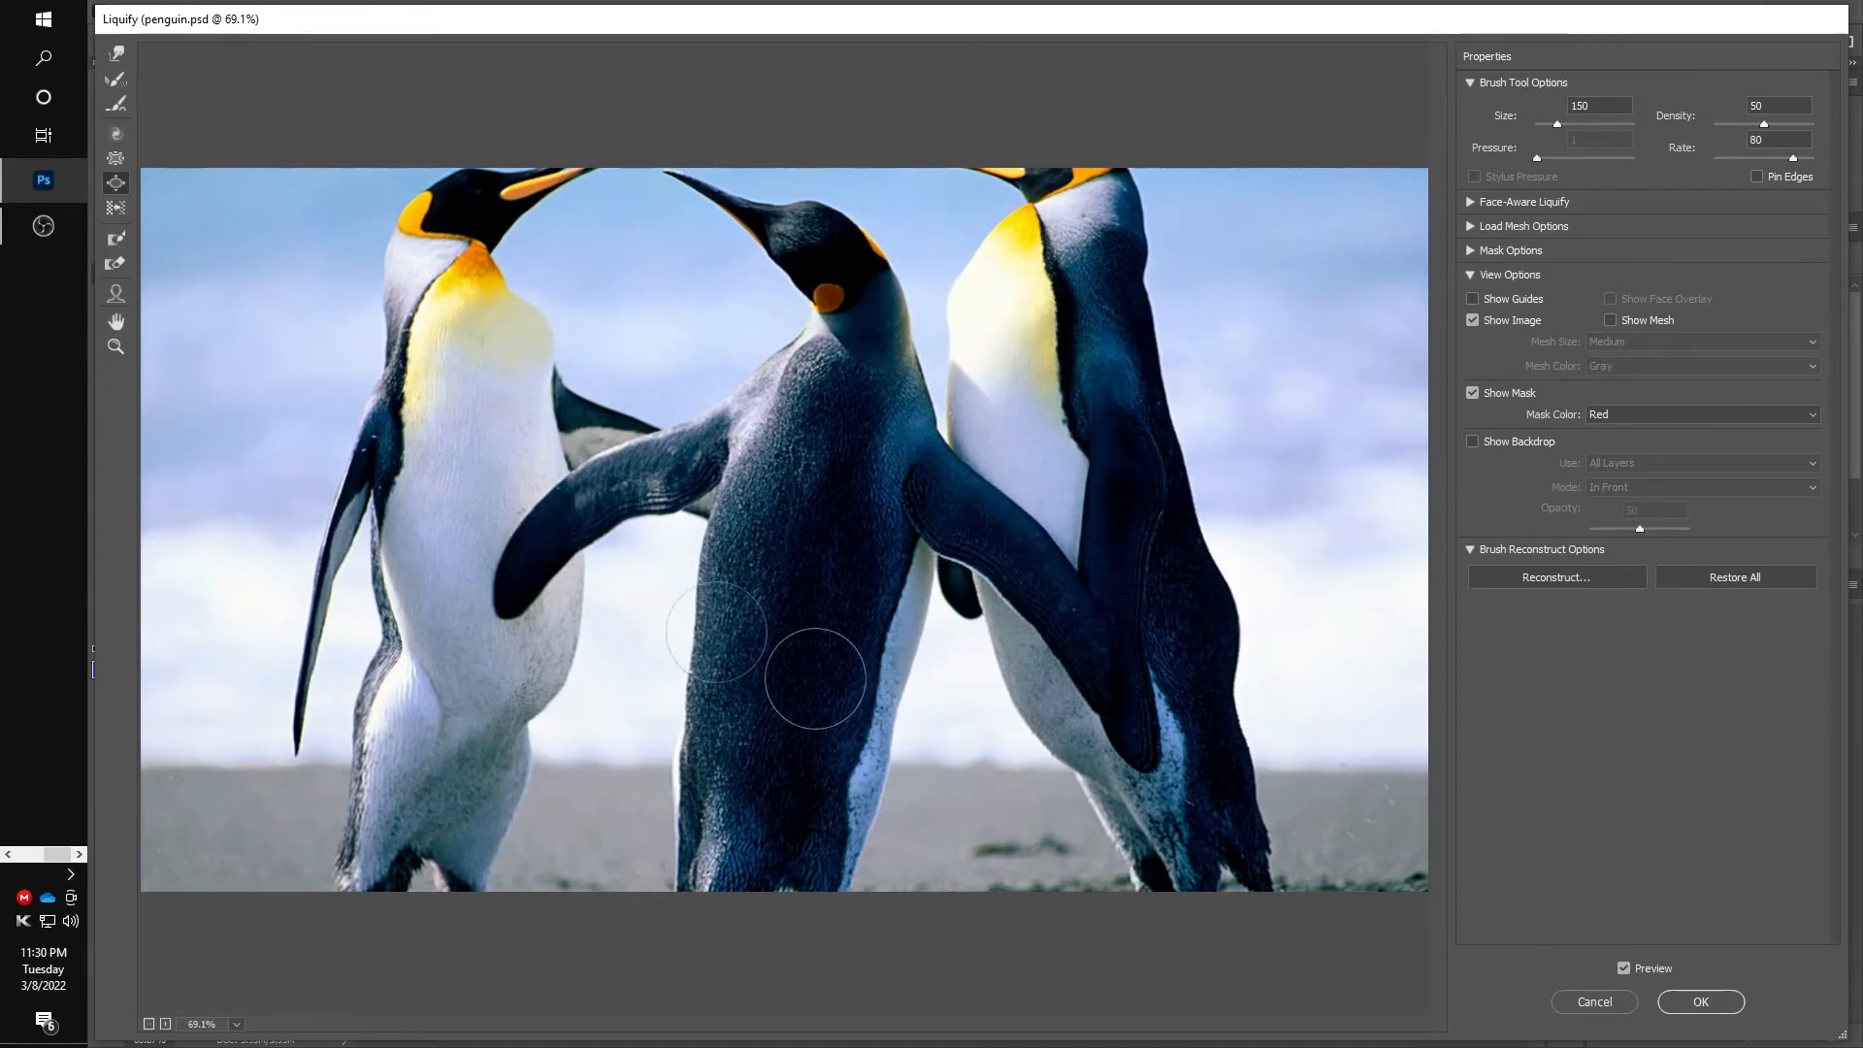
Pinch both sides of the middle penguin's waist with the Pucker Tool at size 250
click(115, 157)
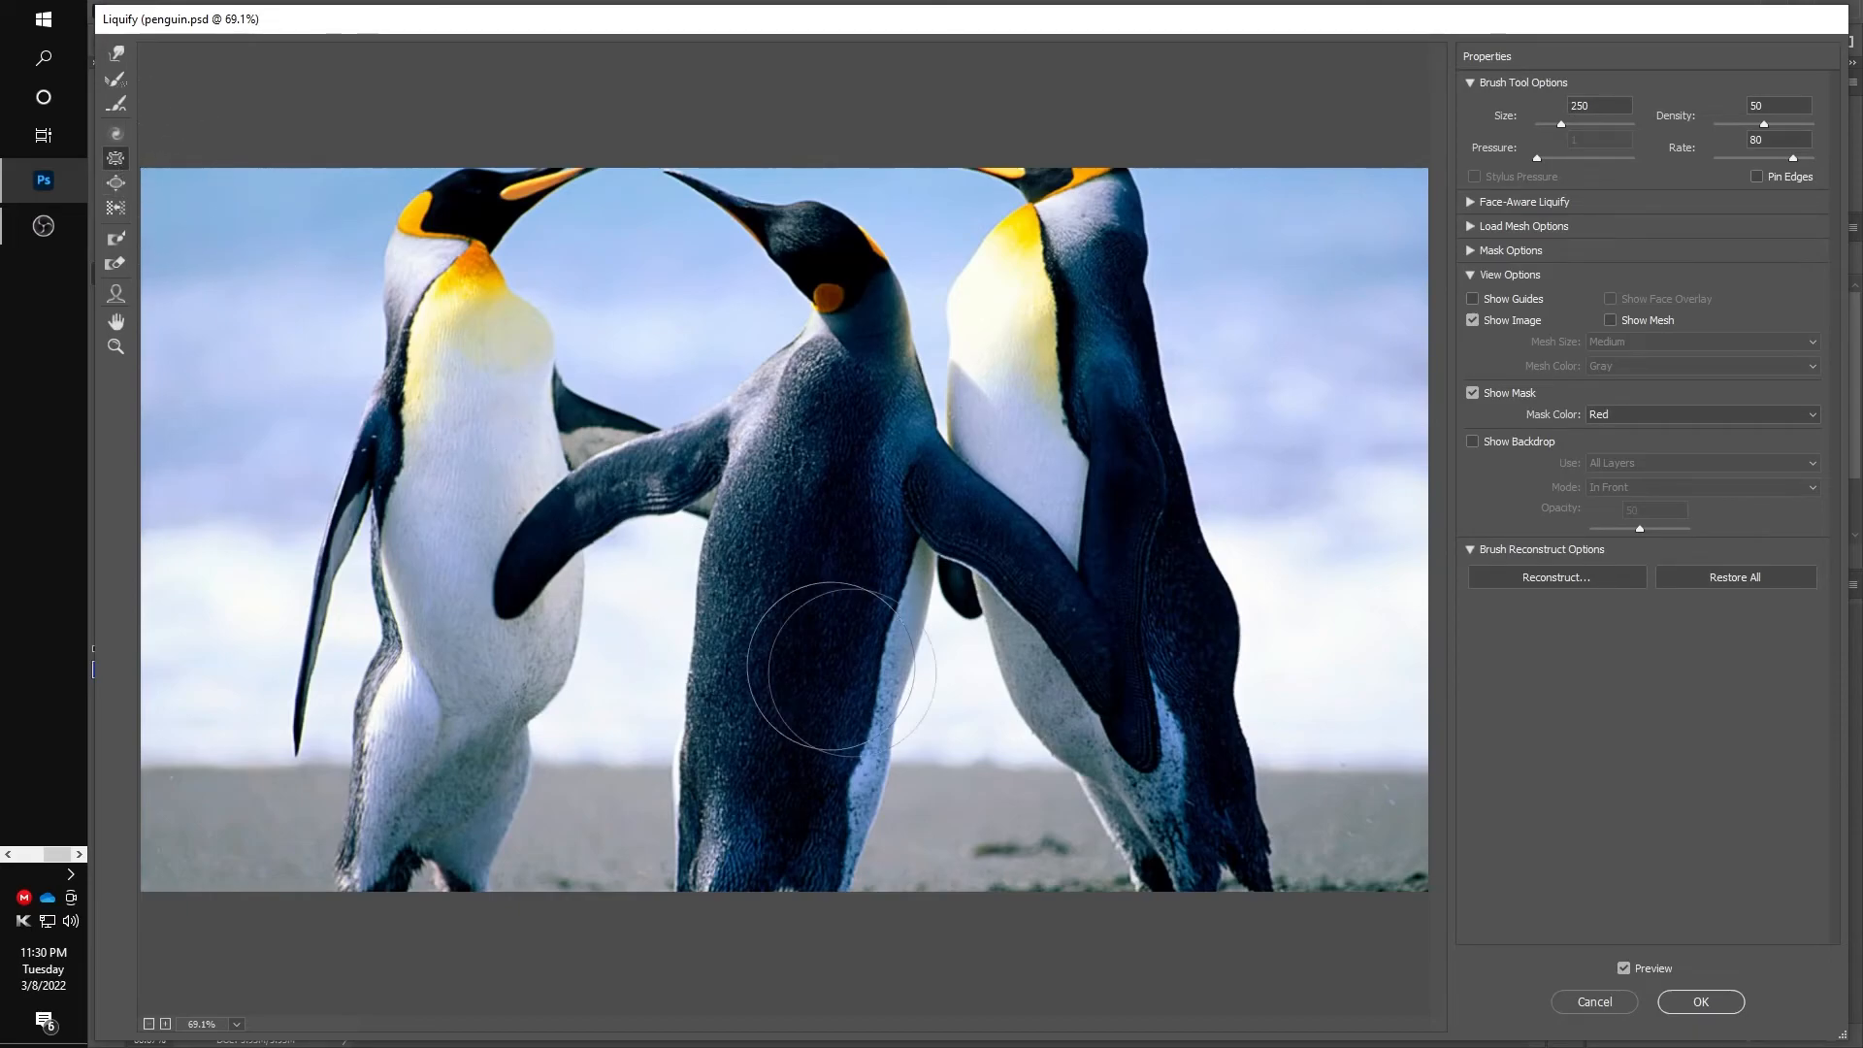
mouse_move(861, 730)
mouse_down()
mouse_move(854, 759)
mouse_move(859, 722)
mouse_up()
drag(707, 719, 715, 701)
Discard the Liquify changes and close penguin.psd
click(1611, 1003)
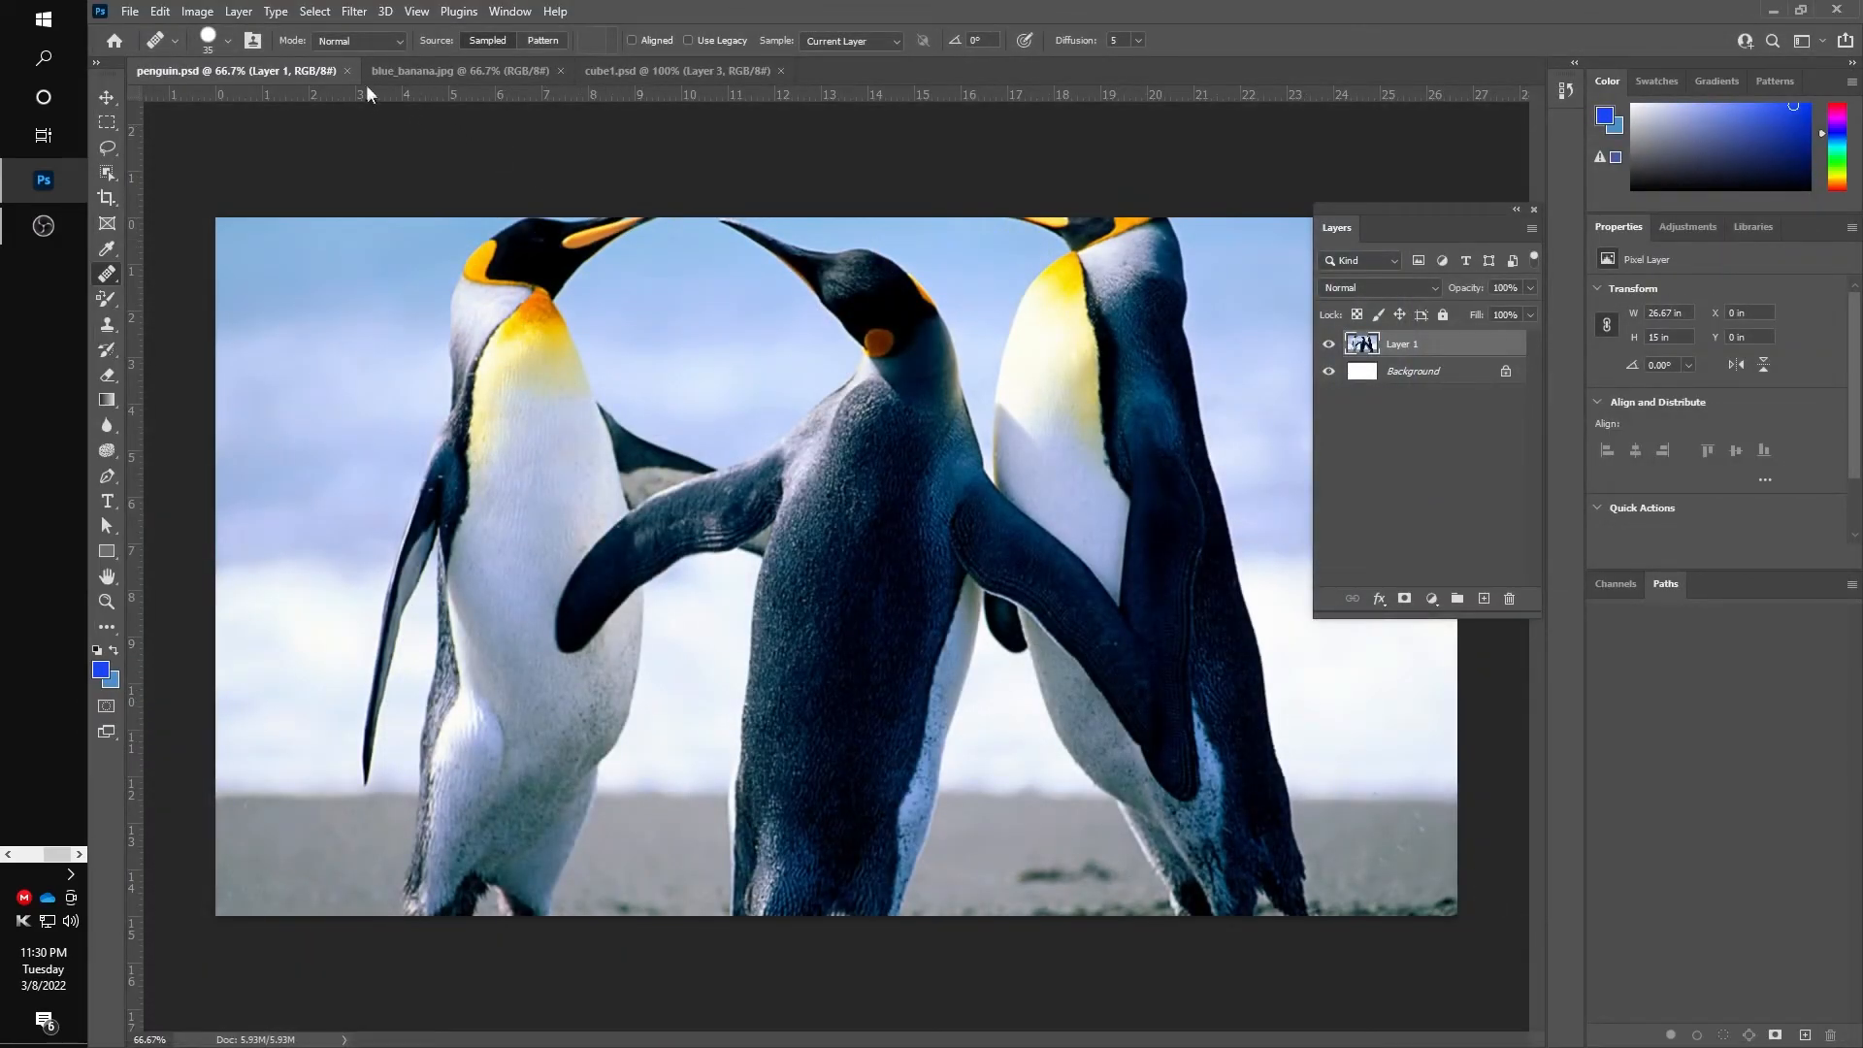
click(347, 71)
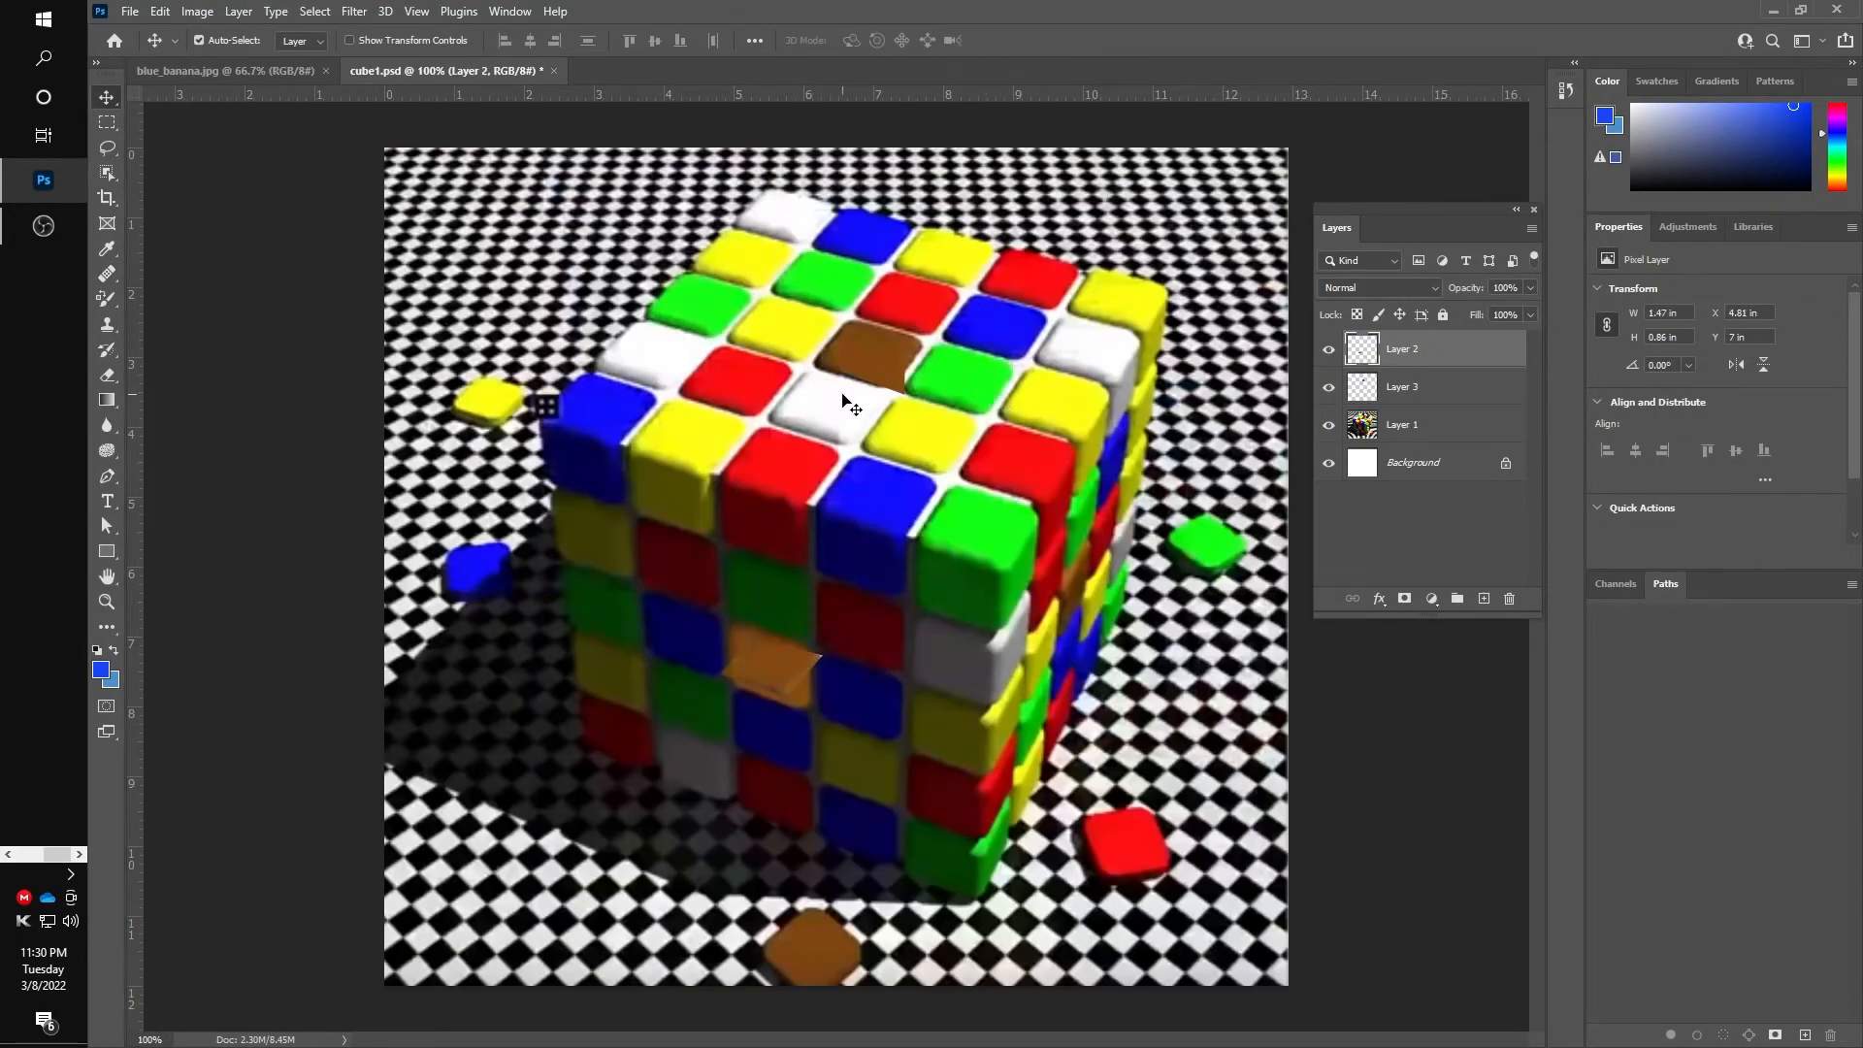
Reposition the brown tiles of Layer 3 and Layer 2 over the cube's top and front faces
drag(851, 407, 863, 353)
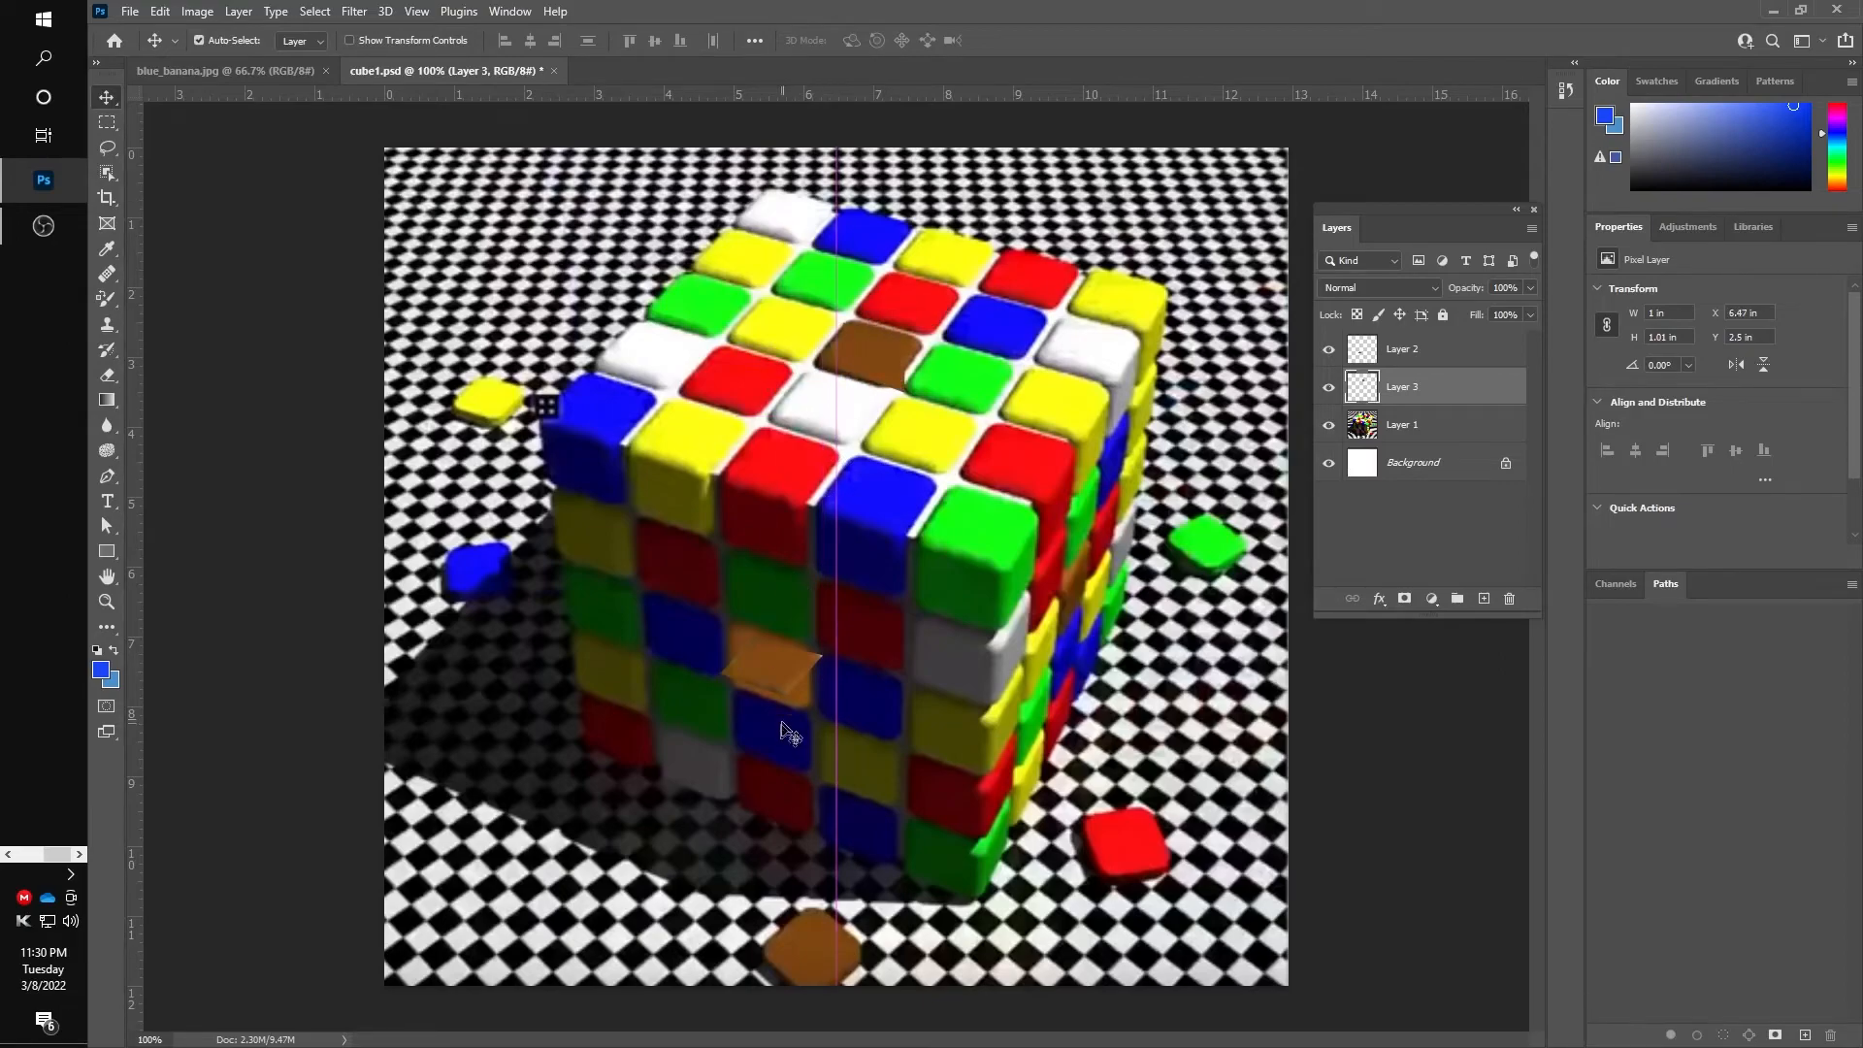
click(767, 689)
mouse_move(767, 689)
mouse_down()
mouse_move(692, 681)
mouse_move(788, 677)
mouse_move(752, 670)
mouse_move(781, 648)
mouse_move(766, 690)
mouse_move(766, 673)
mouse_up()
click(882, 377)
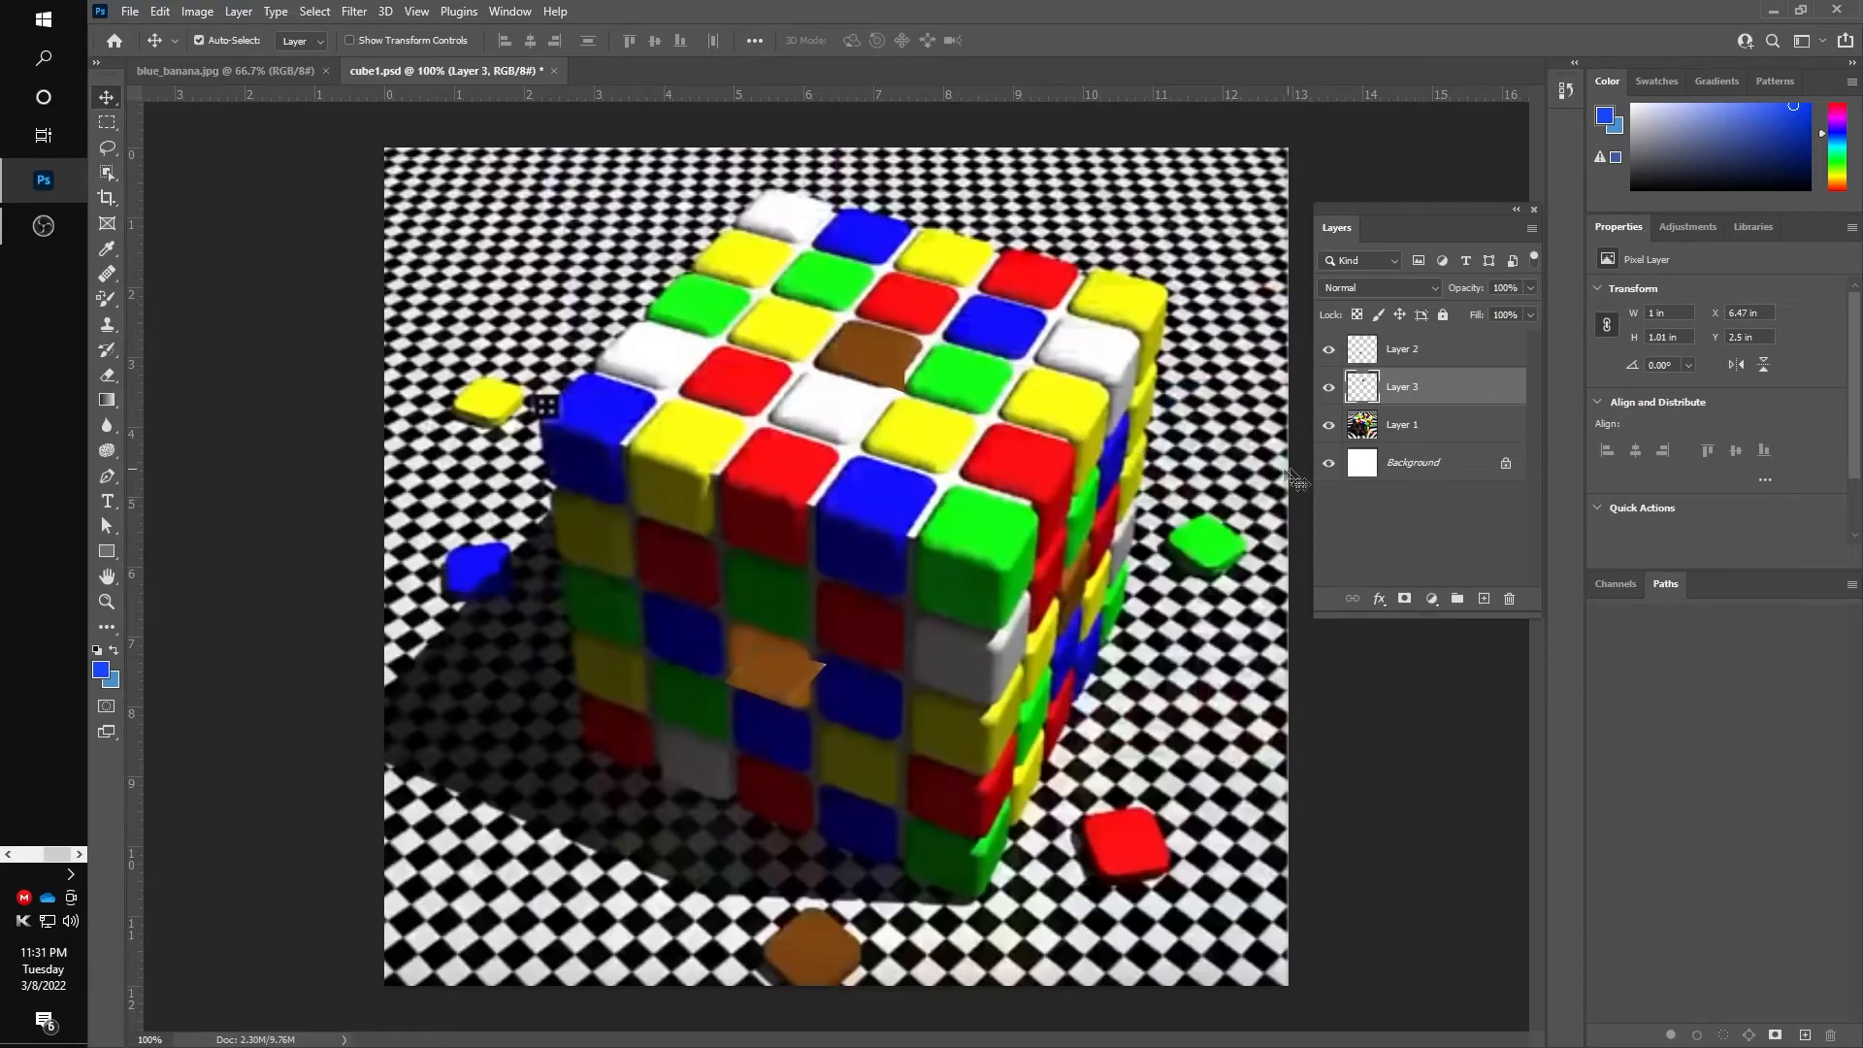
Toggle the visibility of Layer 1 to examine the two brown tiles without the cube behind them
click(1327, 426)
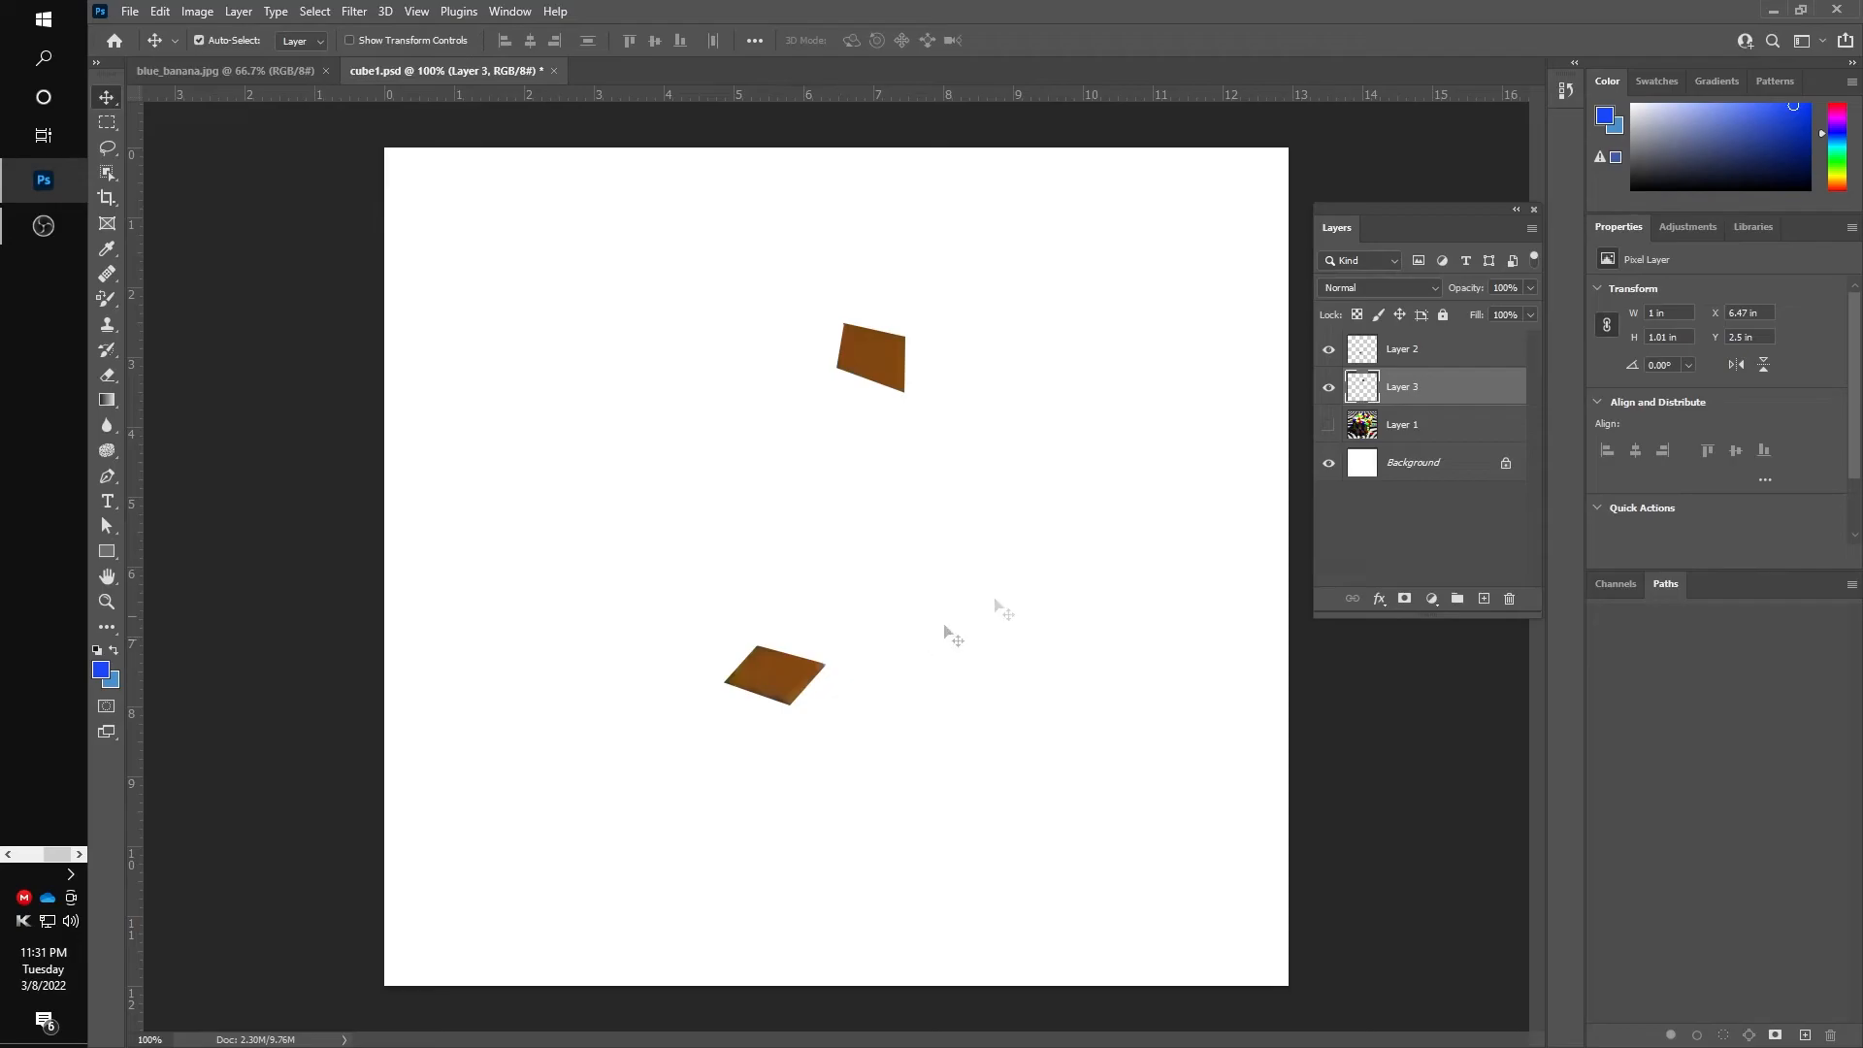
click(1328, 426)
click(1329, 426)
click(1330, 426)
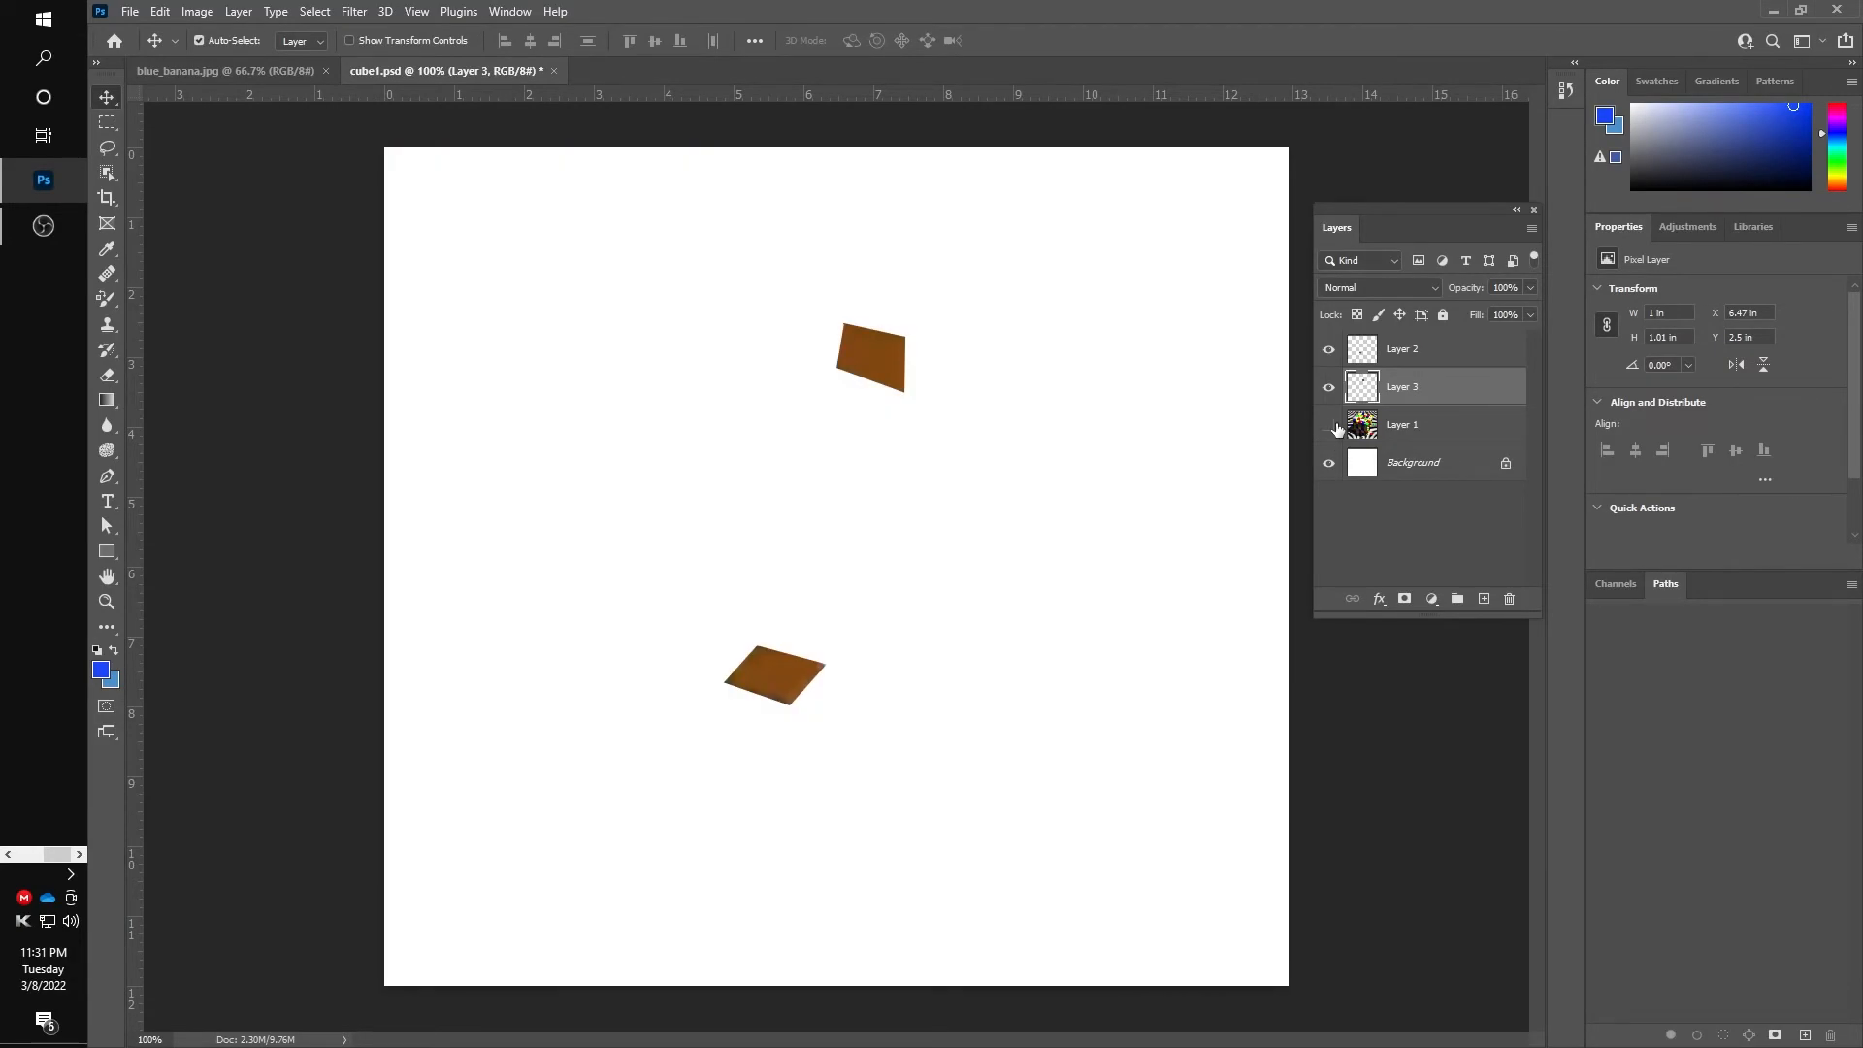
click(1329, 426)
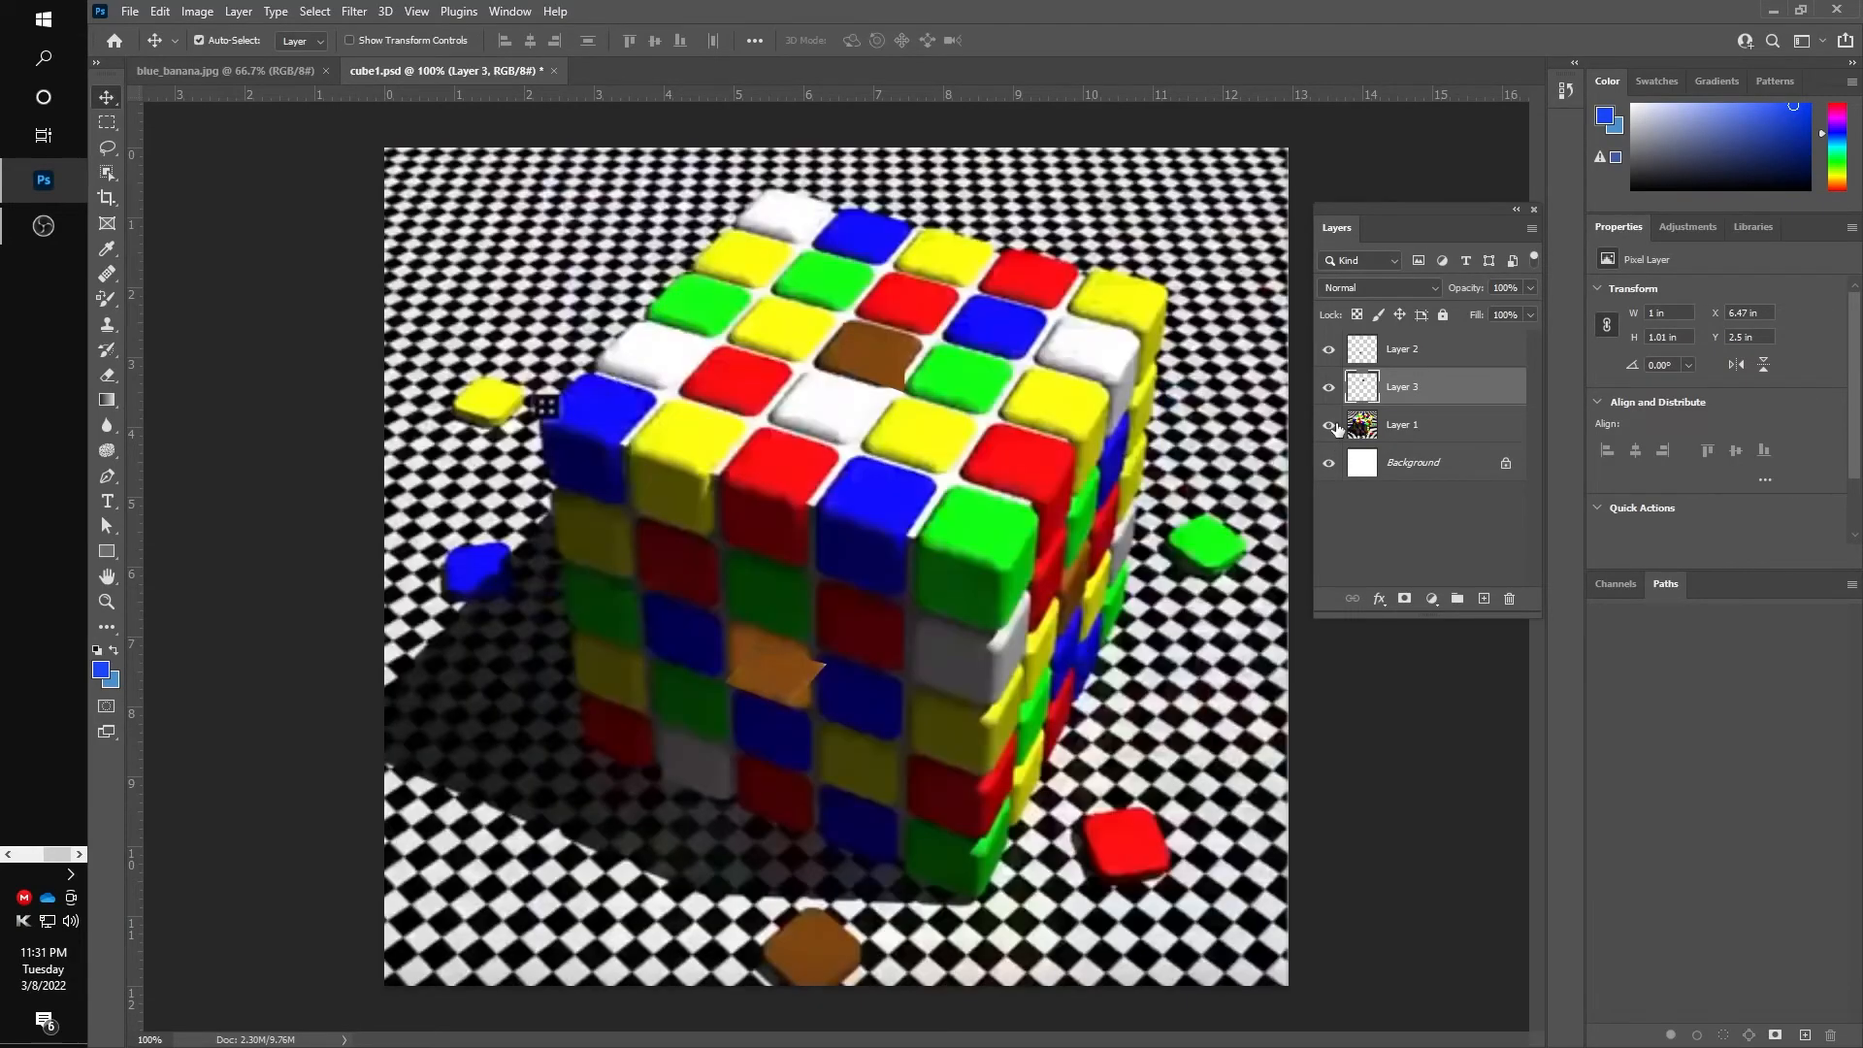
Nudge the brown tiles on the cube's top and front faces slightly up and to the left
mouse_move(784, 674)
mouse_down()
mouse_move(726, 648)
mouse_move(777, 673)
mouse_up()
mouse_move(875, 367)
mouse_down()
mouse_move(917, 363)
mouse_move(865, 367)
mouse_up()
drag(781, 676, 772, 662)
mouse_move(874, 376)
mouse_down()
mouse_move(891, 359)
mouse_move(873, 361)
mouse_up()
click(766, 671)
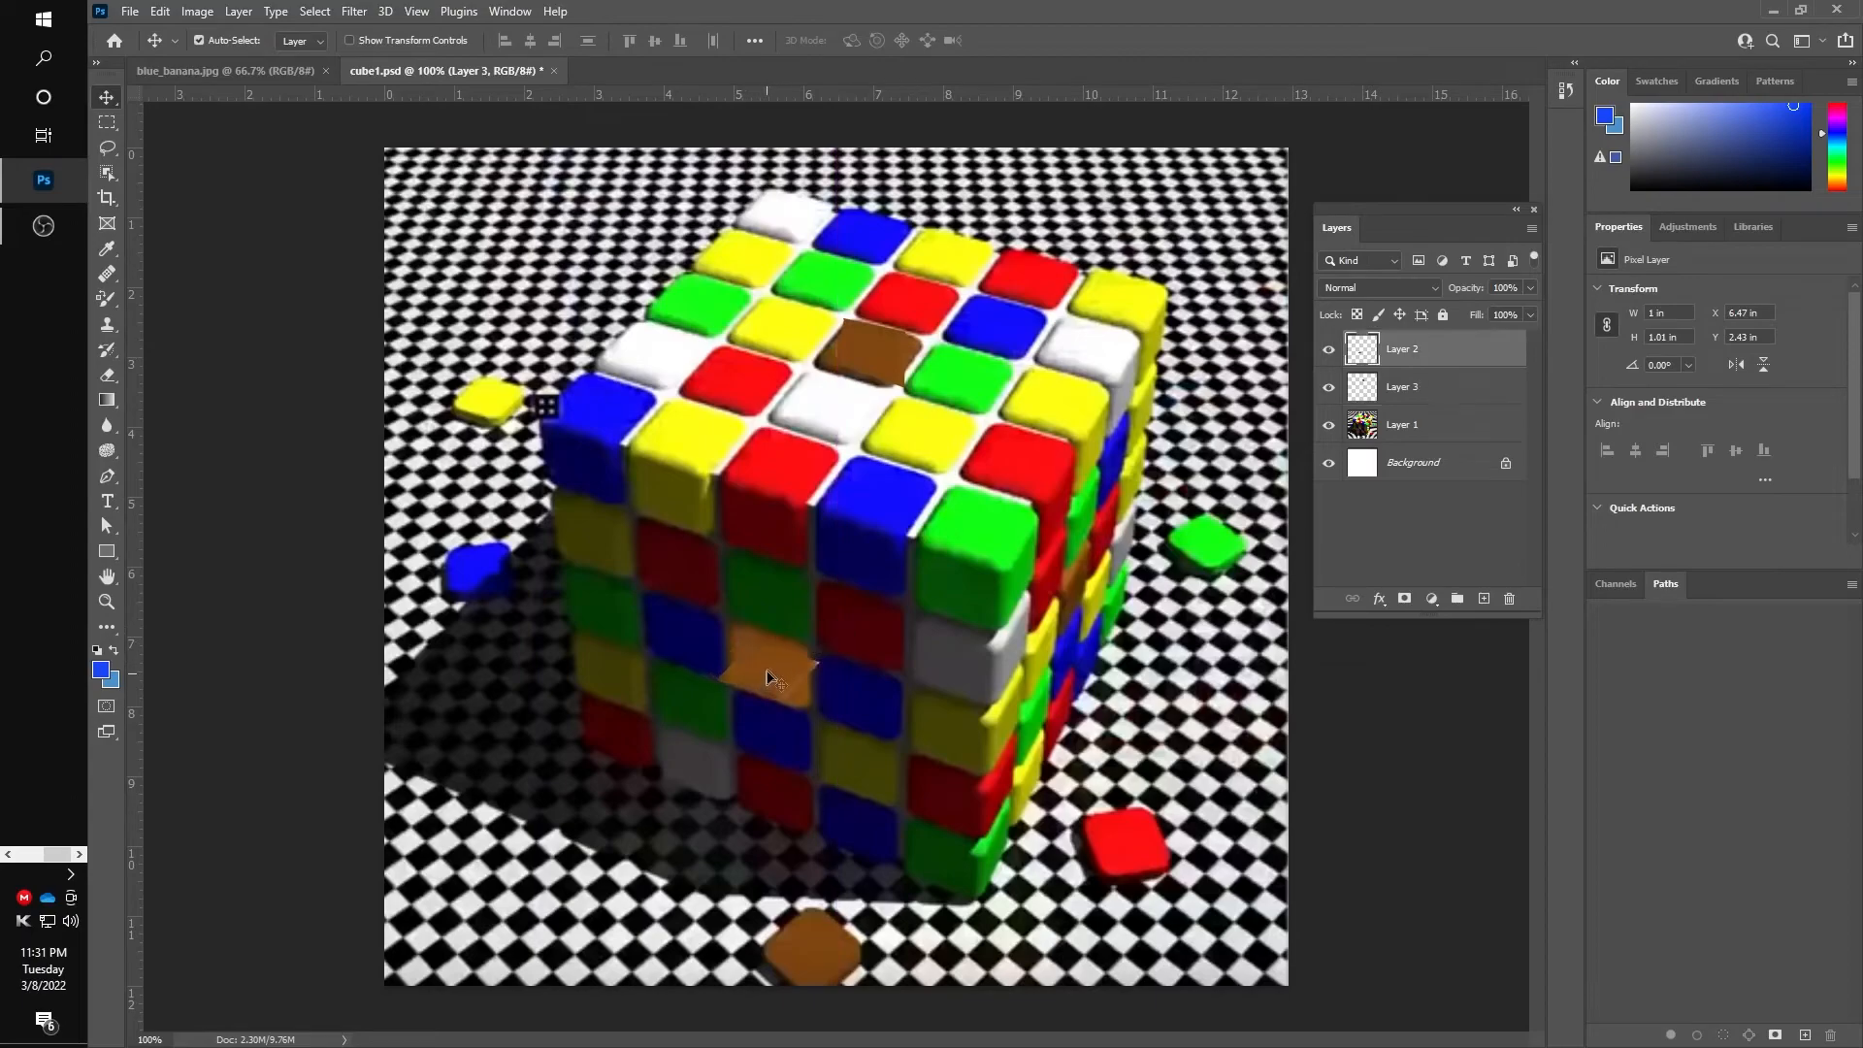
drag(775, 671, 777, 662)
drag(790, 668, 782, 672)
Hide and show Layer 1 again to compare the colour of the two nudged brown tiles
click(1329, 425)
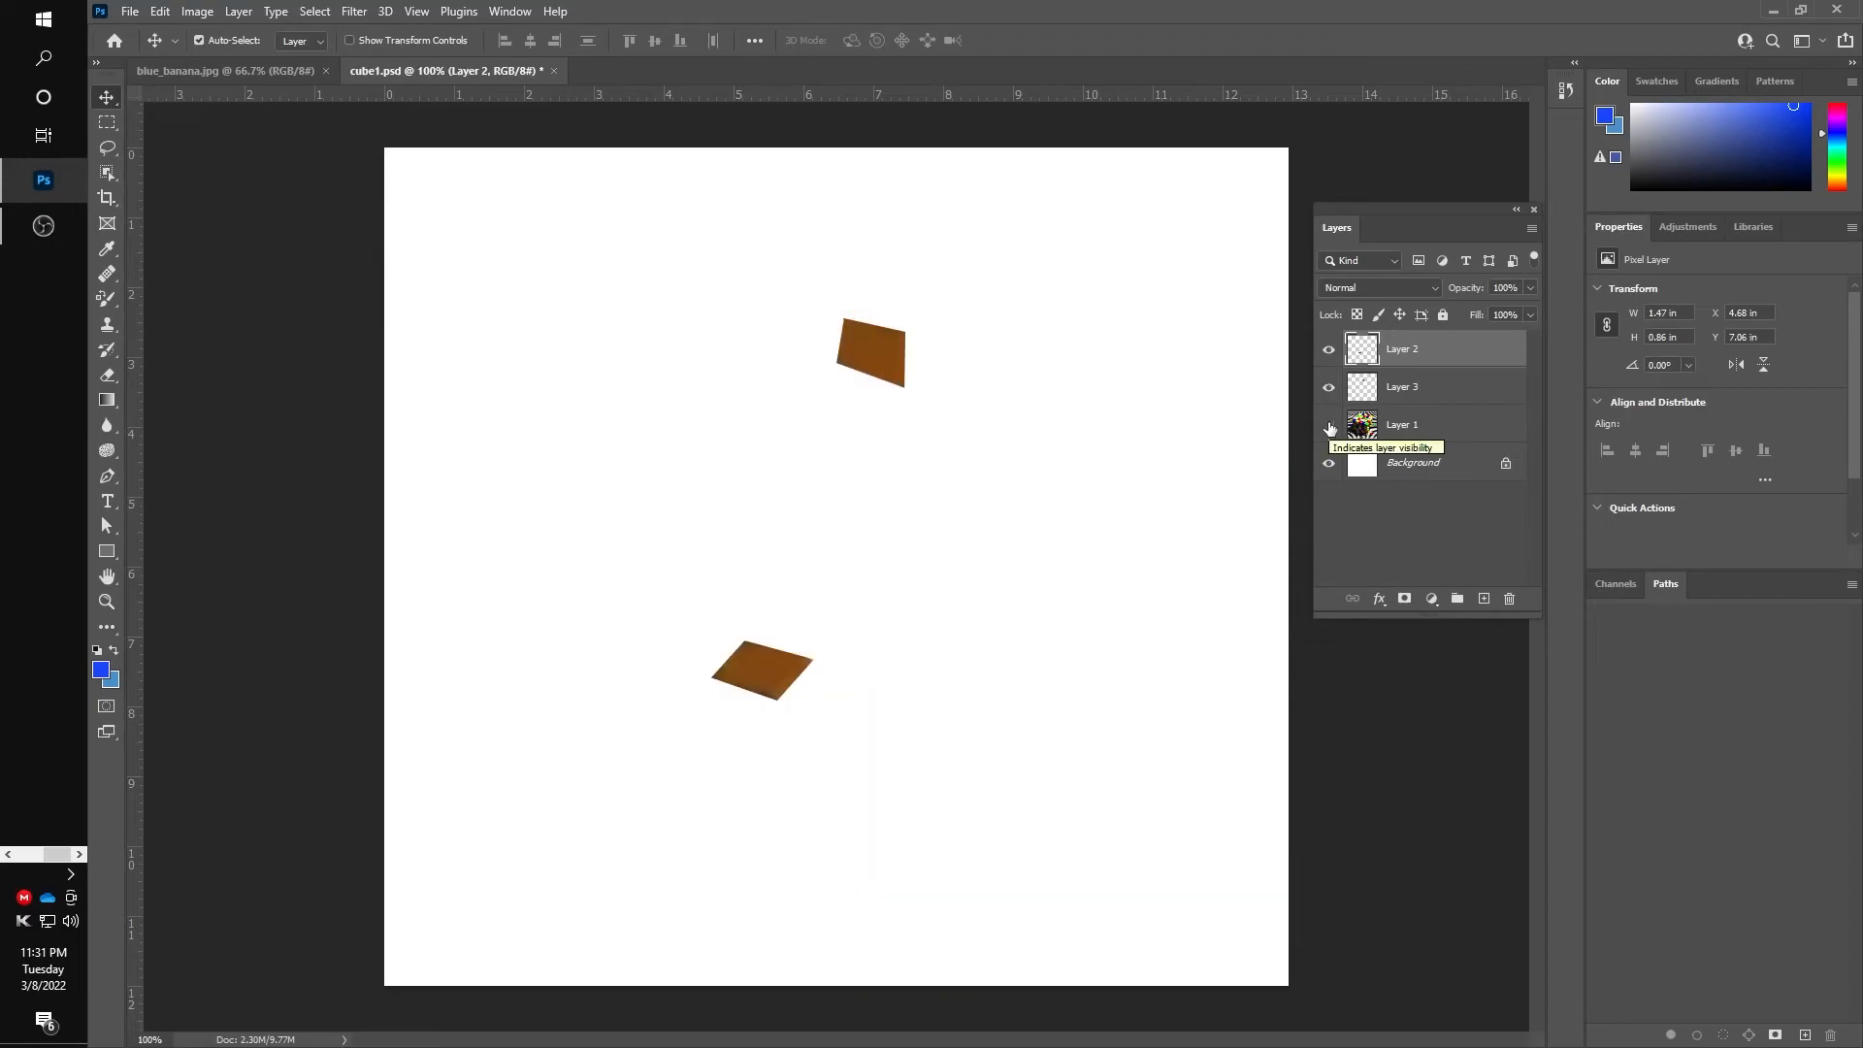
click(1329, 427)
click(1328, 426)
click(1328, 426)
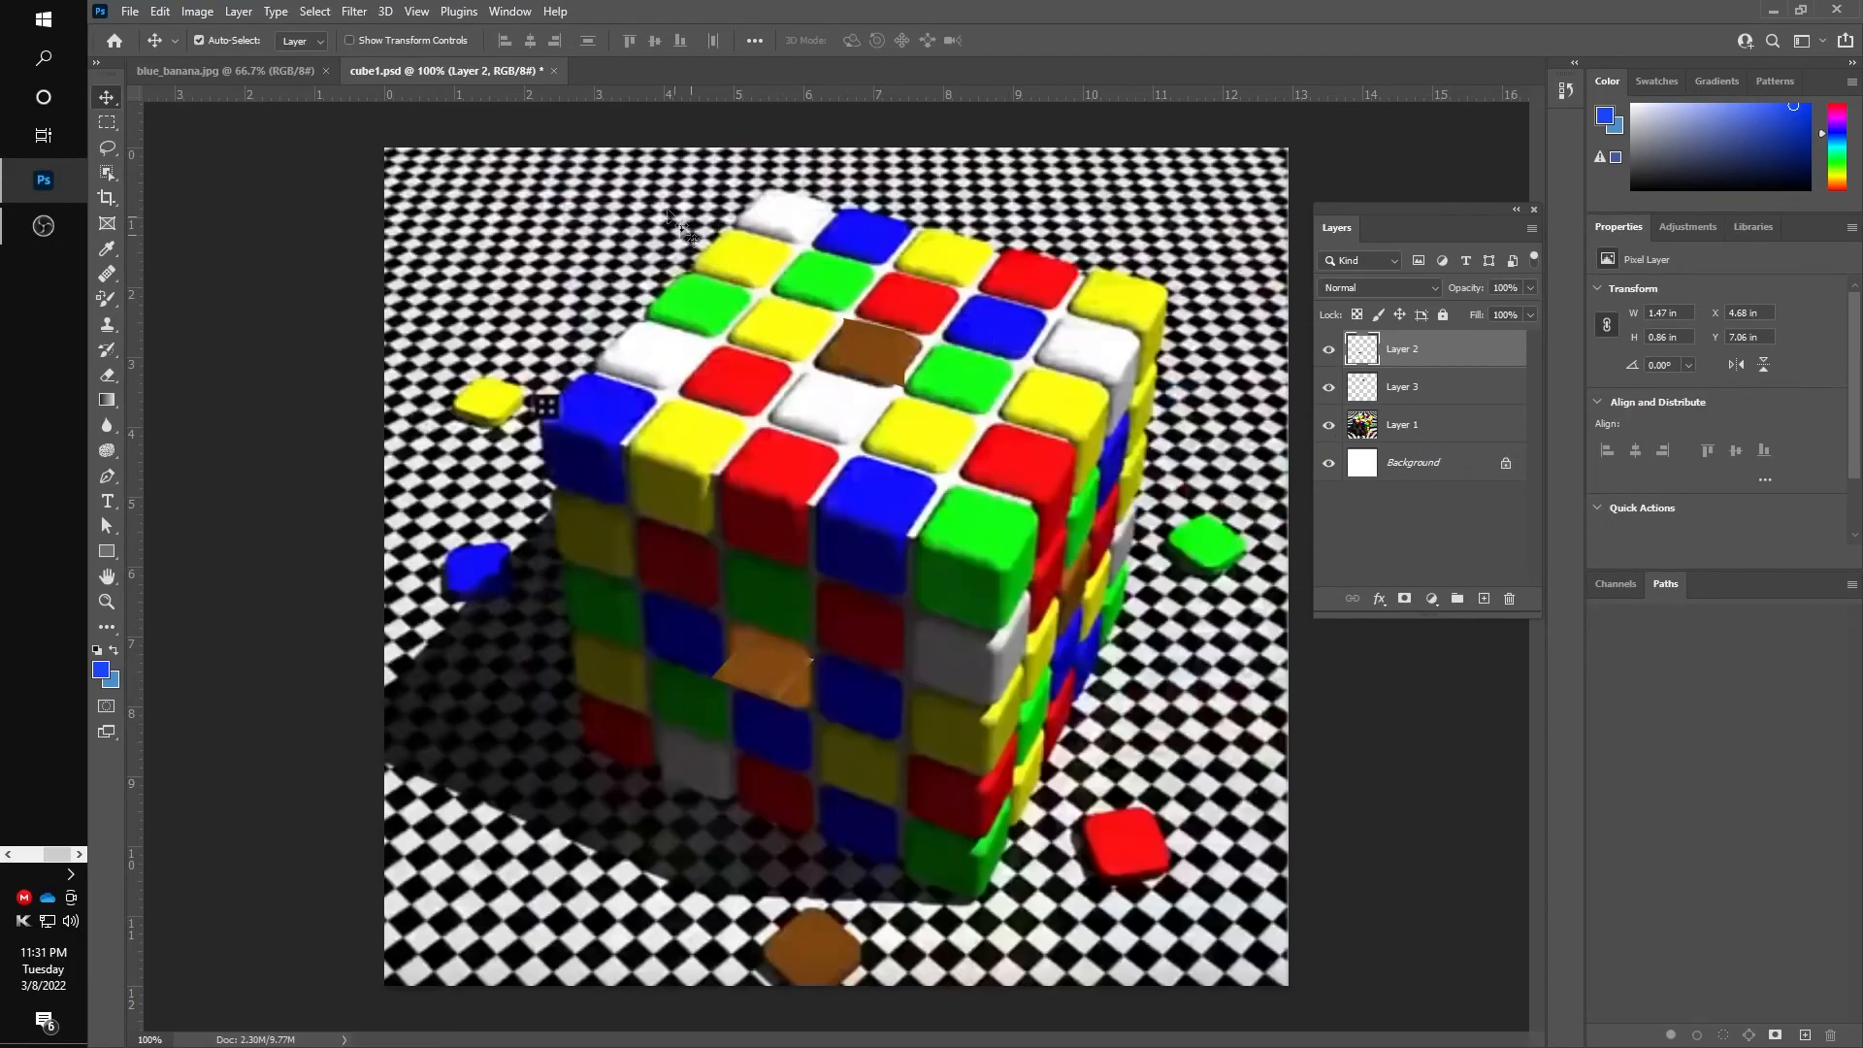
Close cube1.psd without saving its changes
click(554, 71)
click(974, 395)
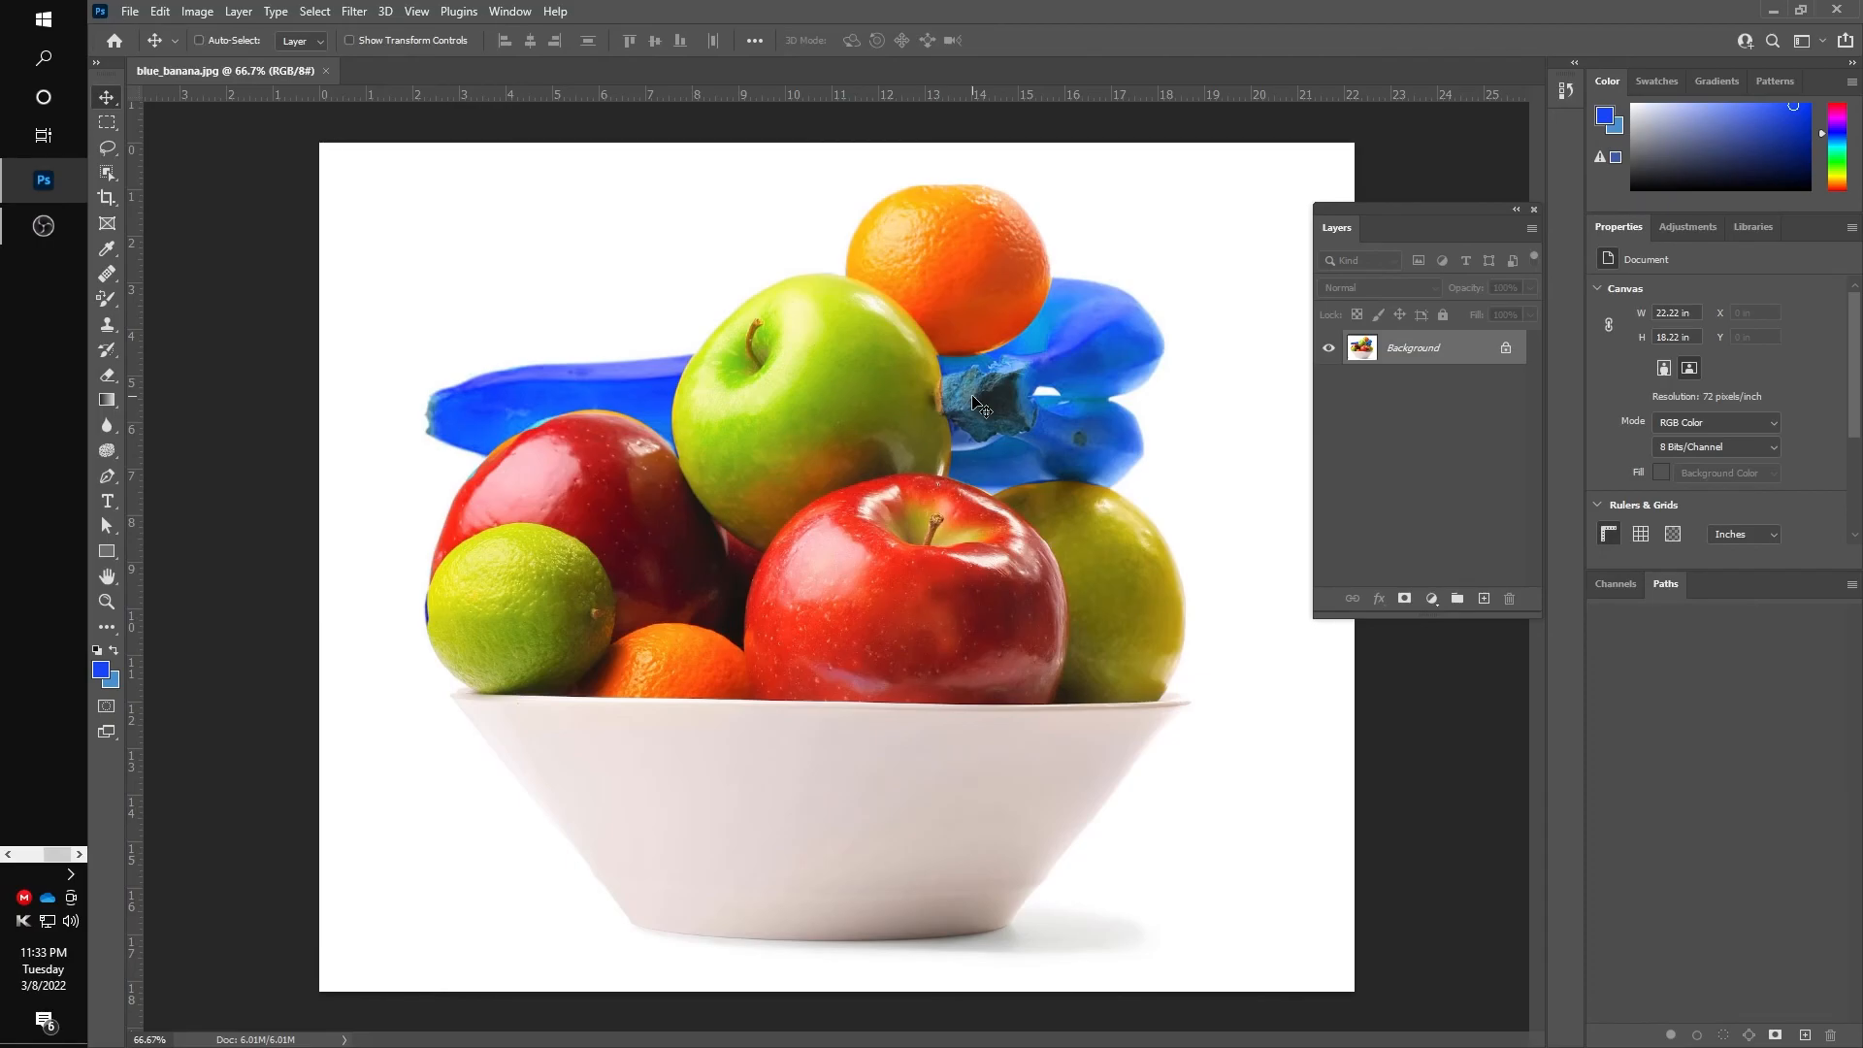
Open Hue/Saturation for blue_banana.jpg and shift the master Hue to -17
key(ctrl+u)
click(1003, 188)
drag(1007, 201, 1382, 167)
mouse_move(1310, 306)
mouse_down()
mouse_move(1356, 310)
mouse_move(1292, 313)
mouse_up()
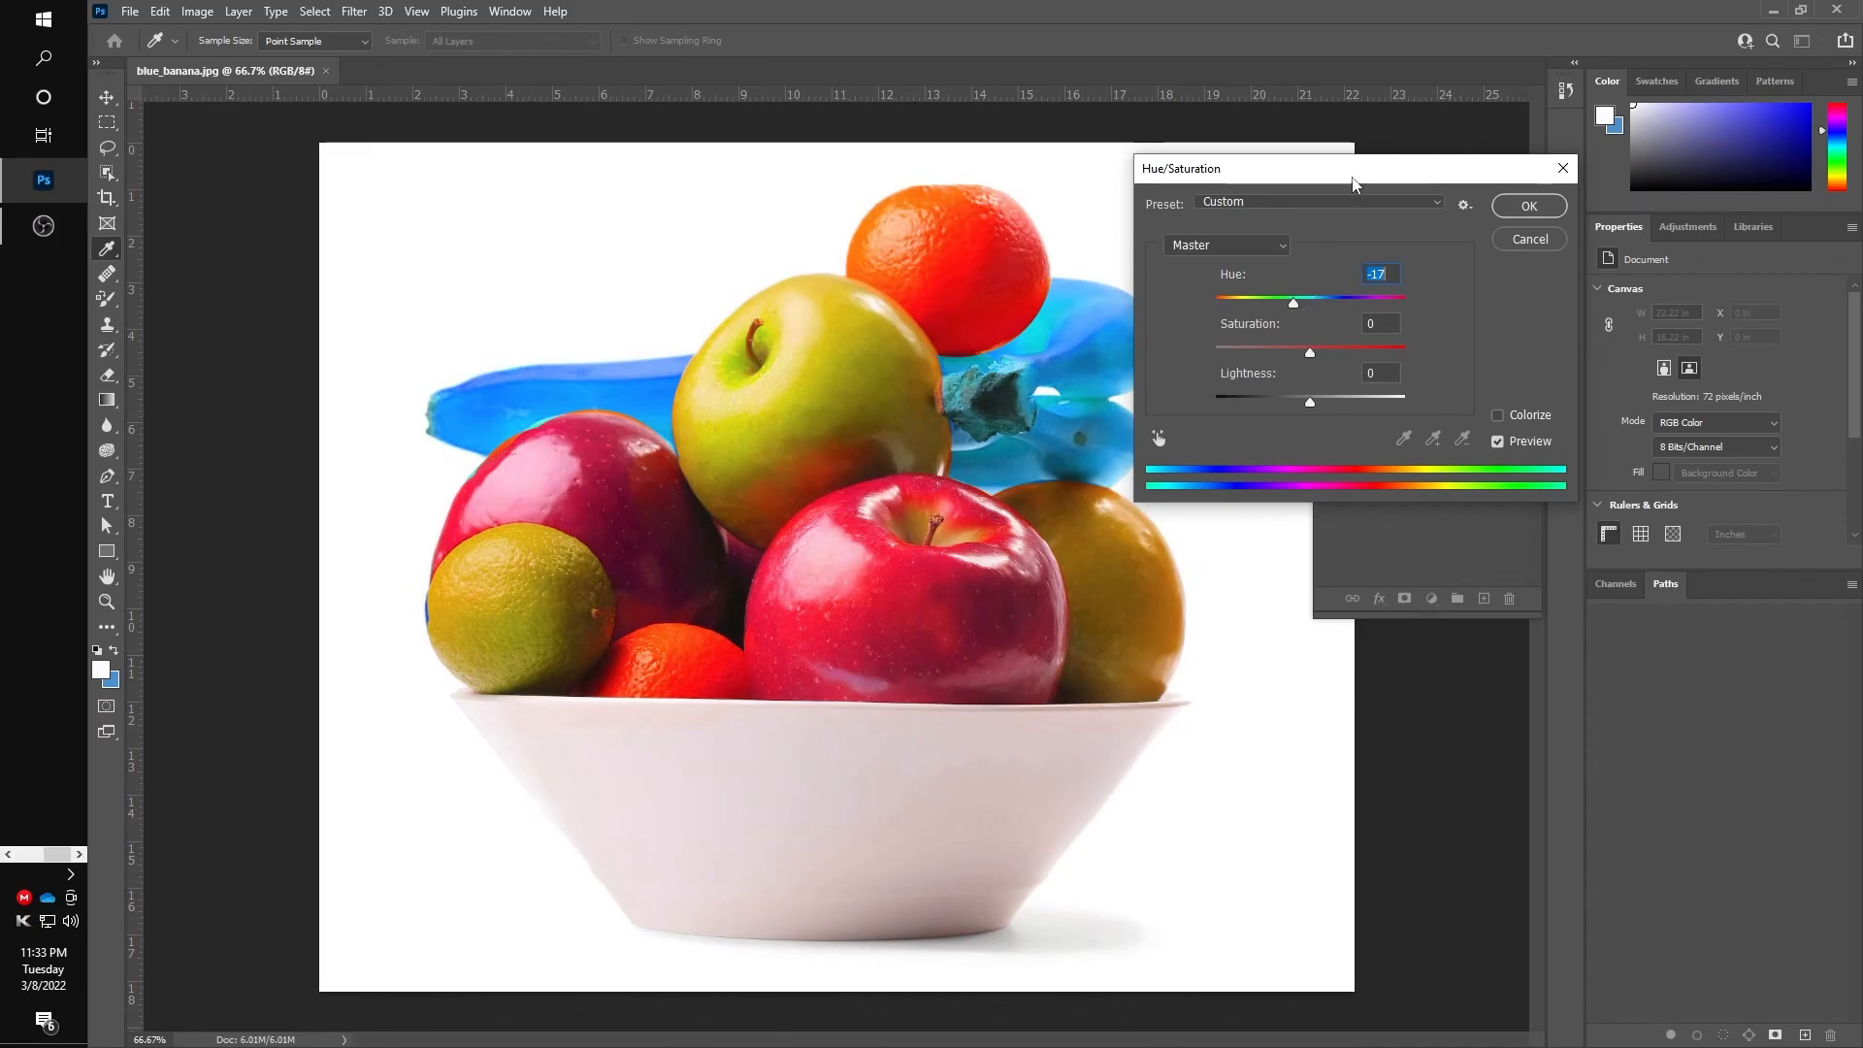
Try master Hue shifts of -137 and -5 on the fruit bowl, and cancel the Hue/Saturation adjustment
drag(1355, 175, 1439, 178)
drag(1378, 307, 1318, 317)
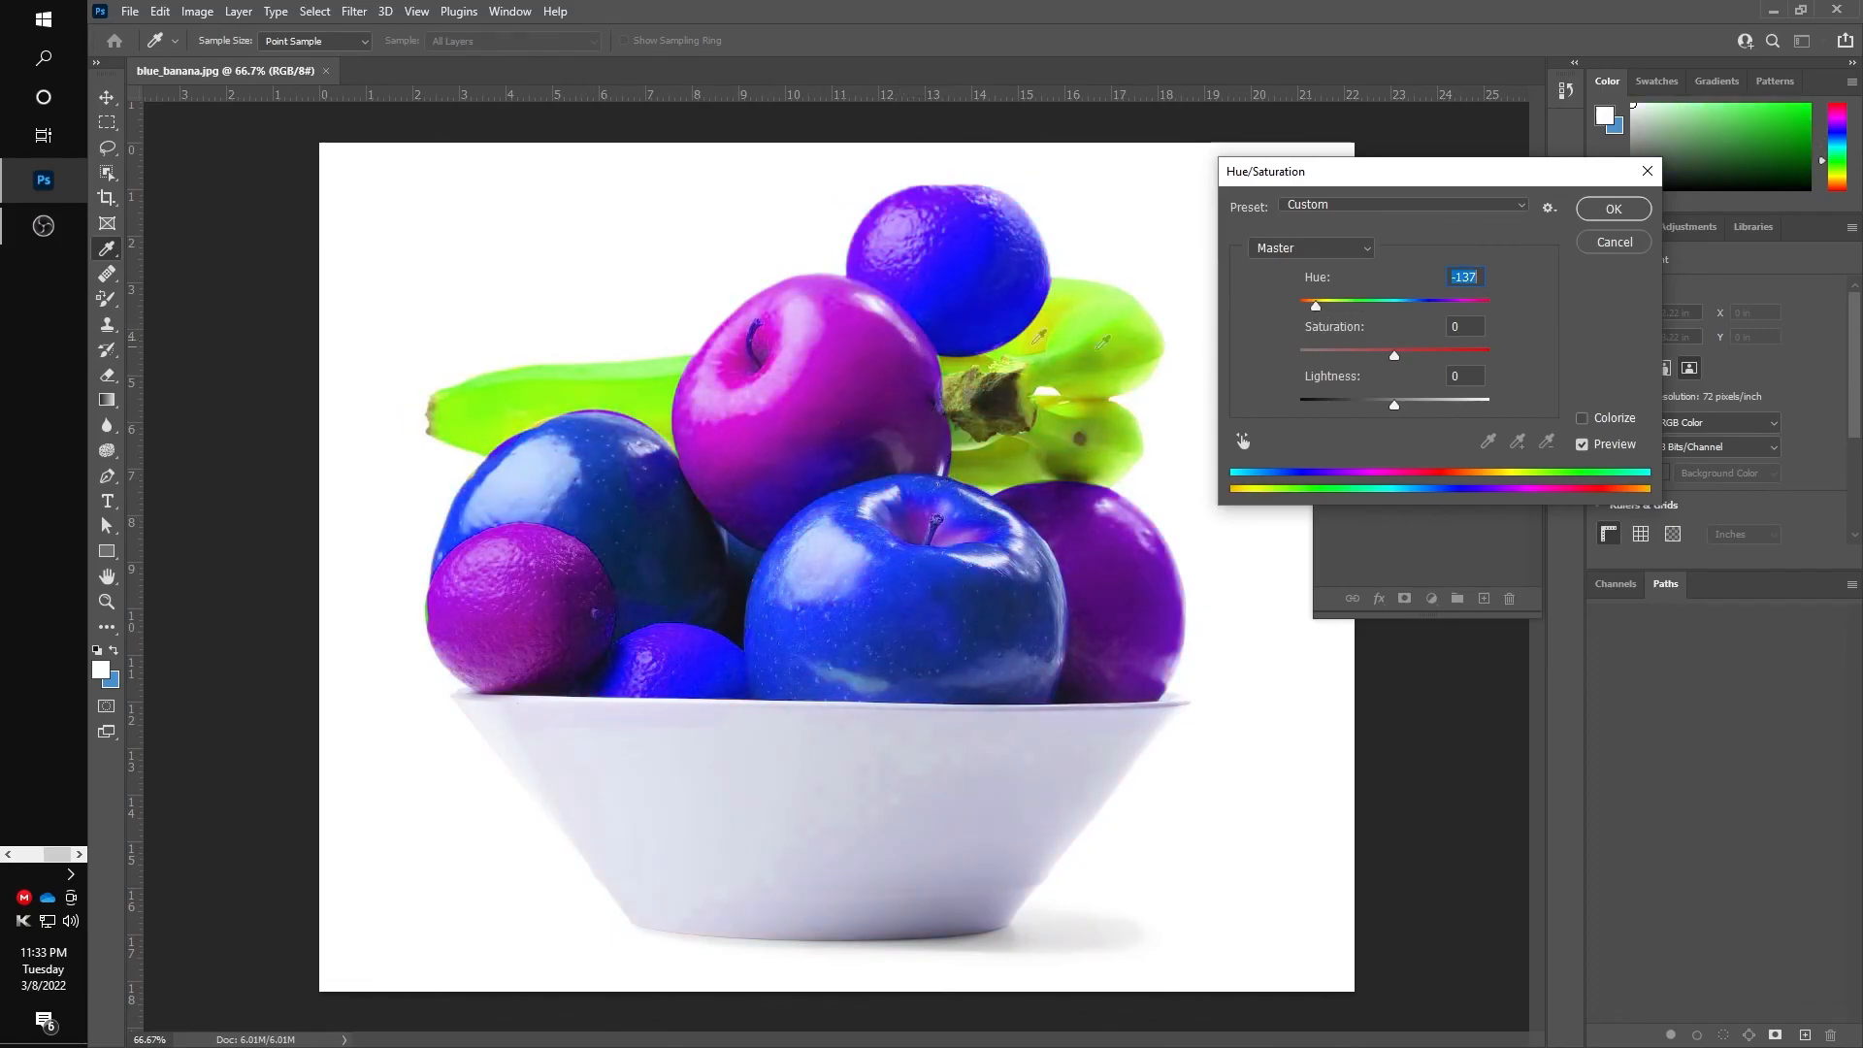
drag(1317, 307, 1390, 308)
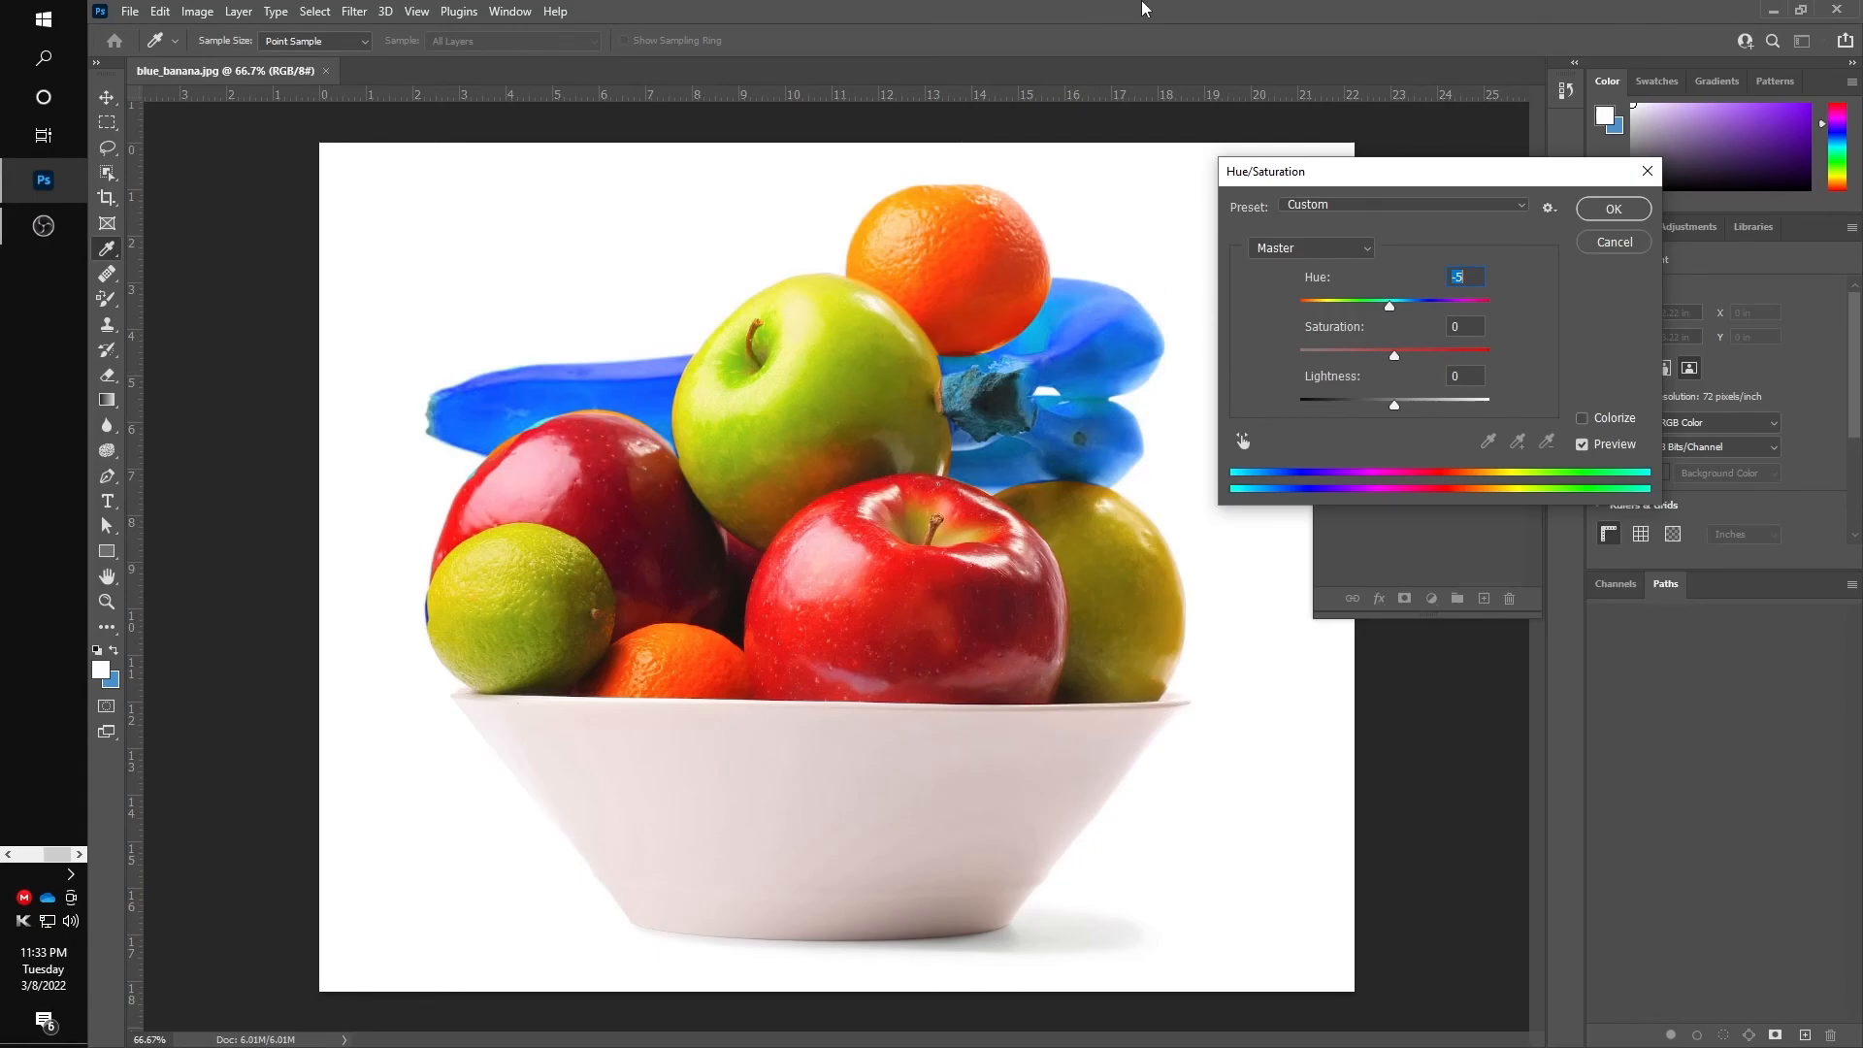
drag(1391, 308, 1443, 309)
click(1592, 249)
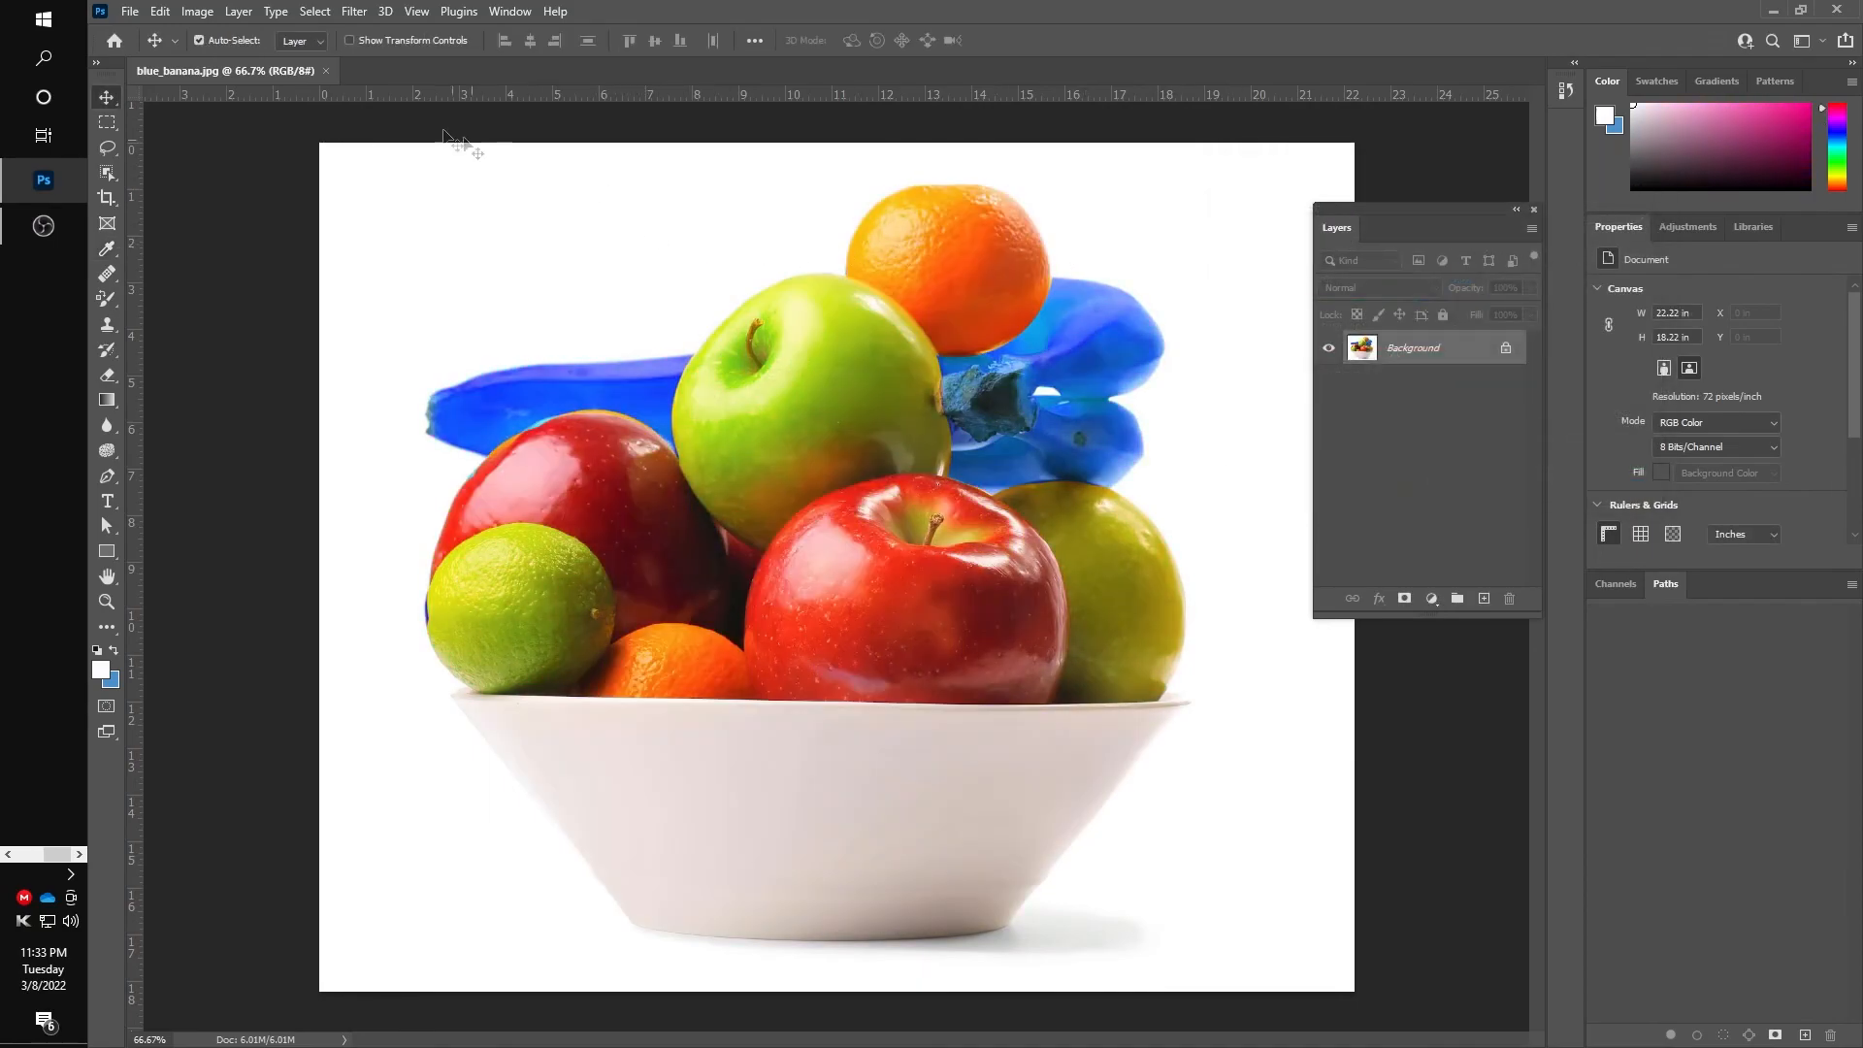
Close blue_banana.jpg and switch to OBS Studio
click(325, 70)
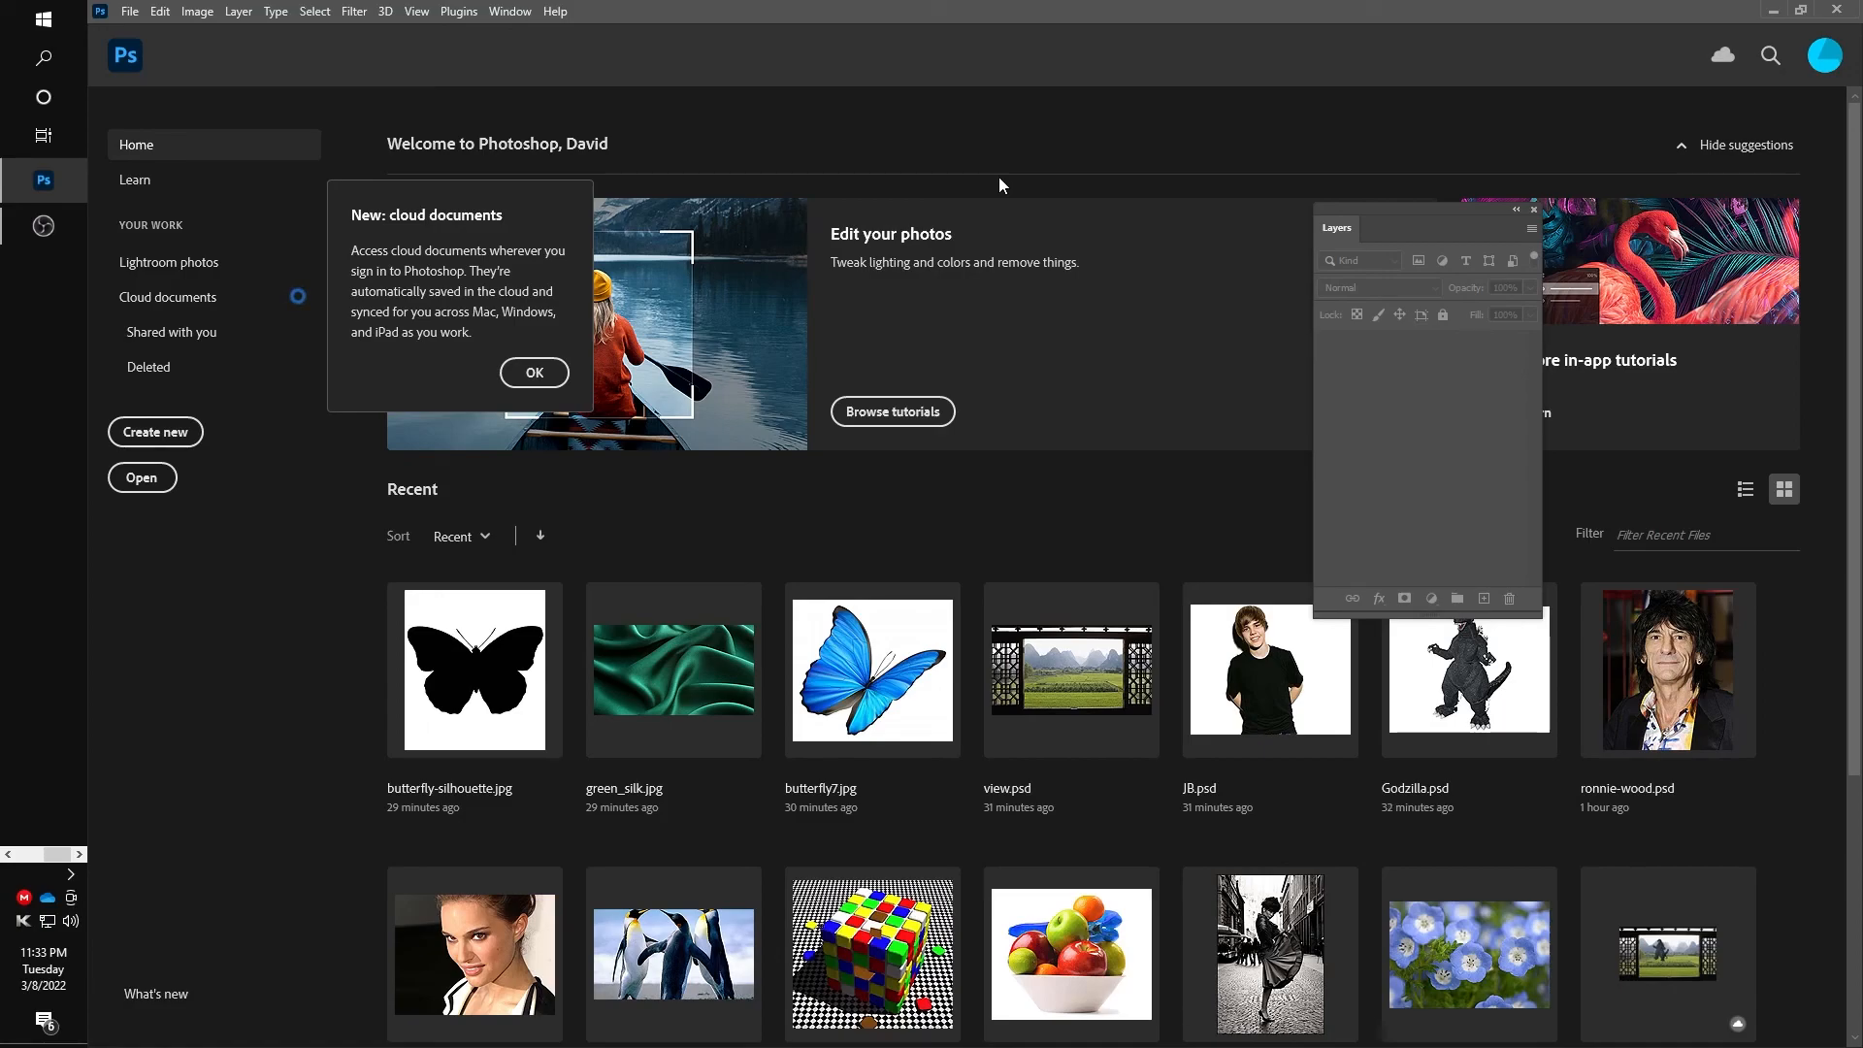
click(54, 236)
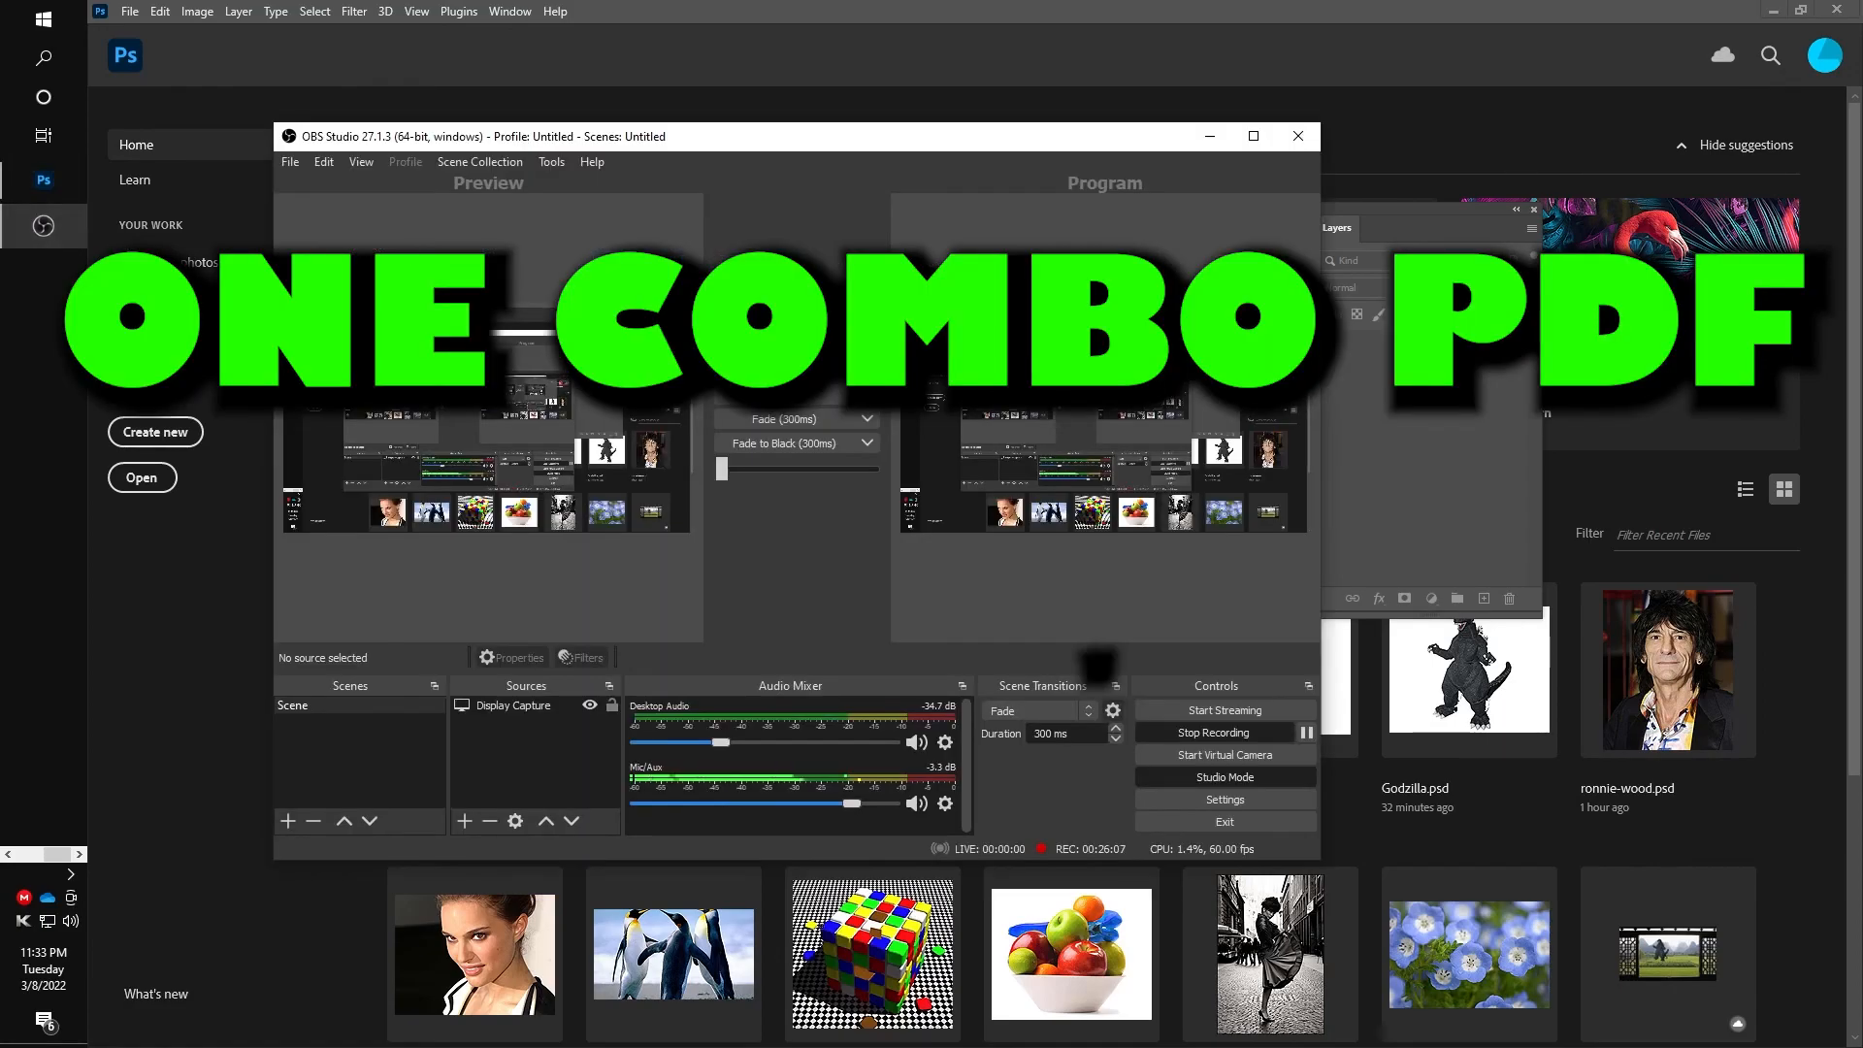